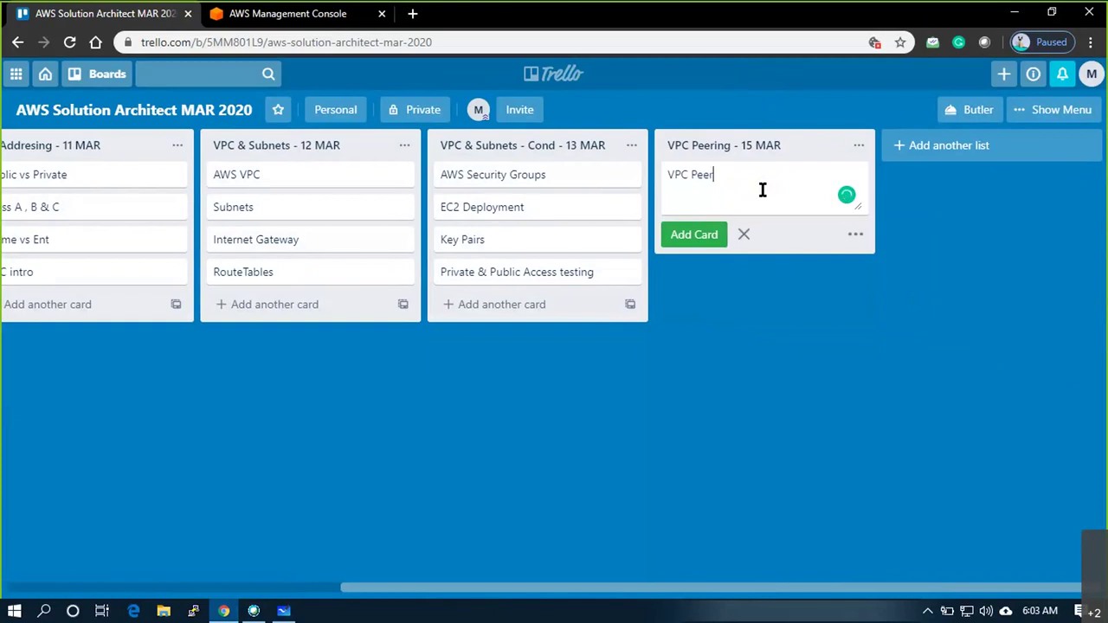
# Save the 'VPC Peering' card in Trello and switch to Microsoft Whiteboard
pyautogui.press('Return')
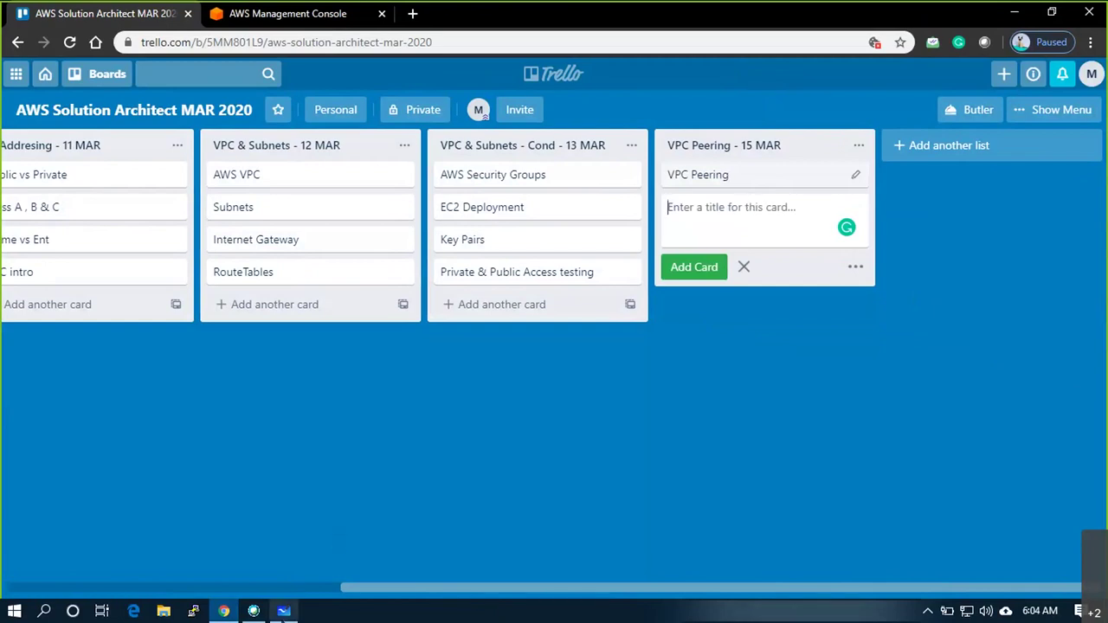
pyautogui.click(284, 611)
pyautogui.keyDown('ctrl'); pyautogui.scroll(-5, 504, 15); pyautogui.keyUp('ctrl')
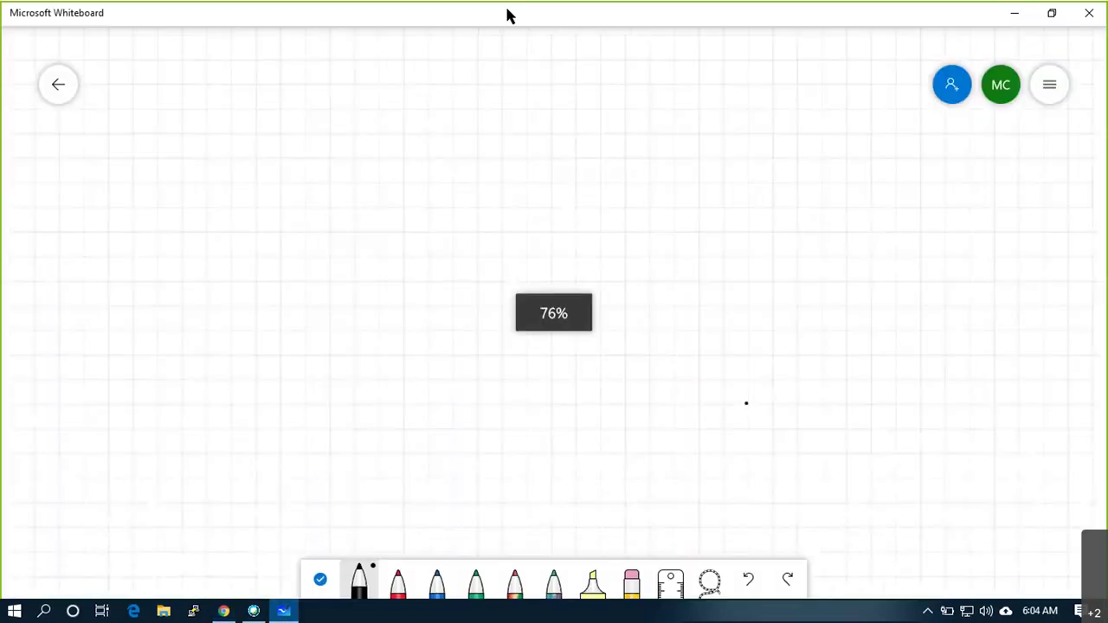
# Add the title 'VPC Peering' at the top of the canvas
pyautogui.rightClick(418, 54)
pyautogui.click(436, 42)
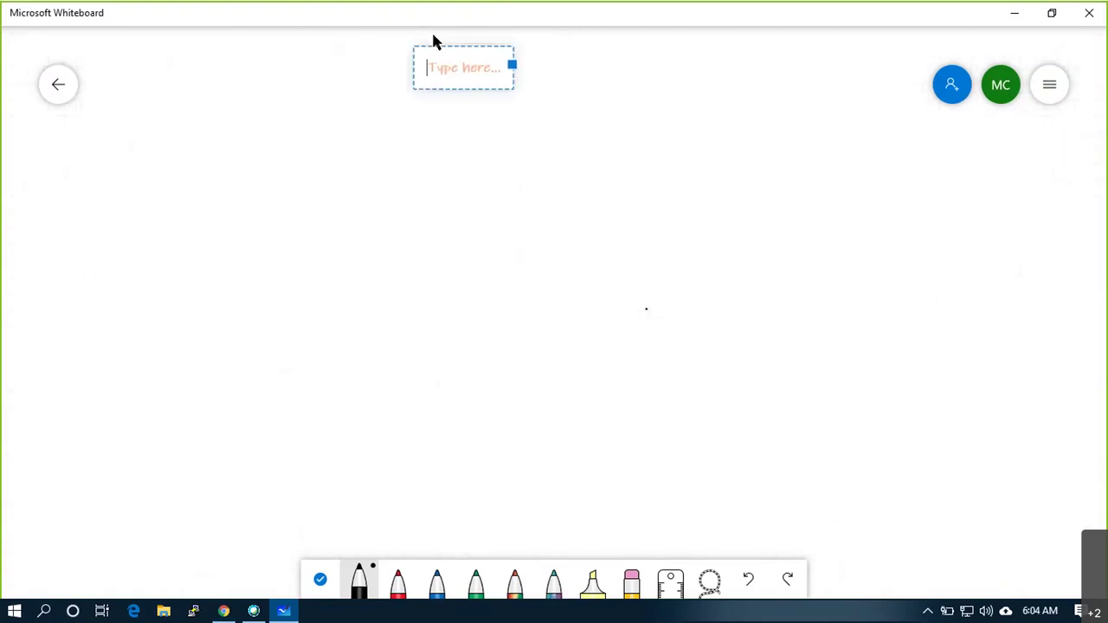
pyautogui.write('VPC Peering')
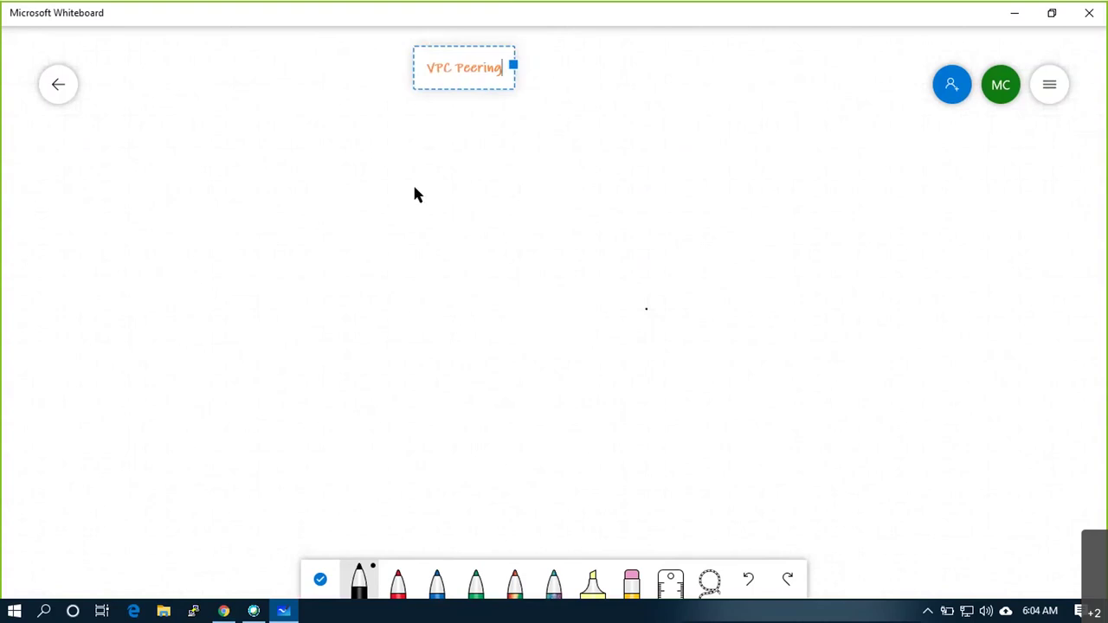
pyautogui.click(414, 186)
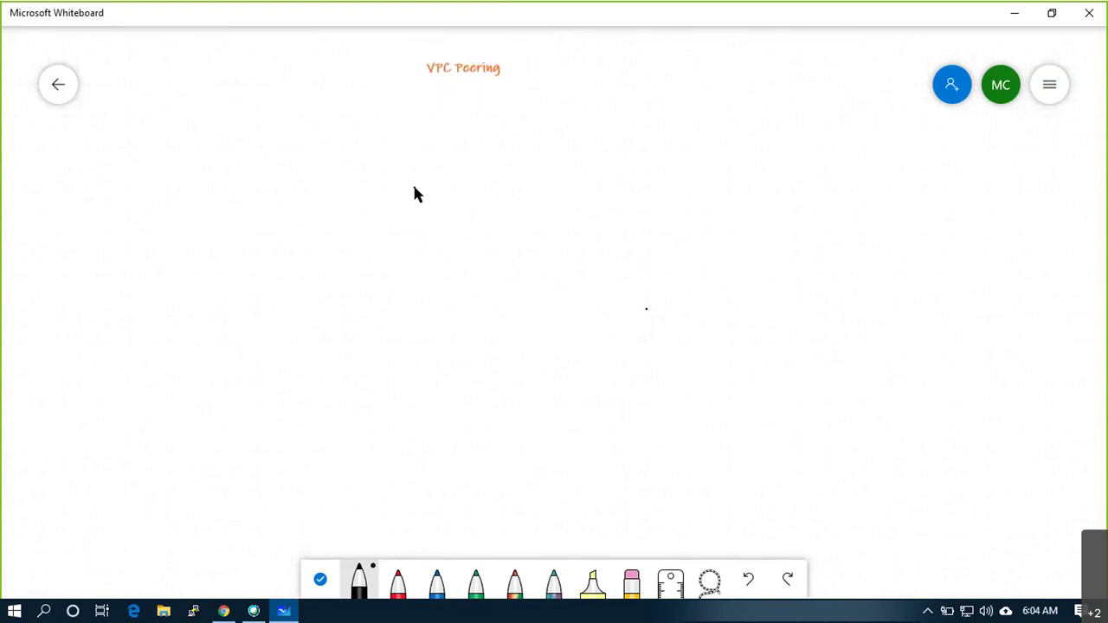
# Draw a large thin black rectangle below the title
pyautogui.click(360, 580)
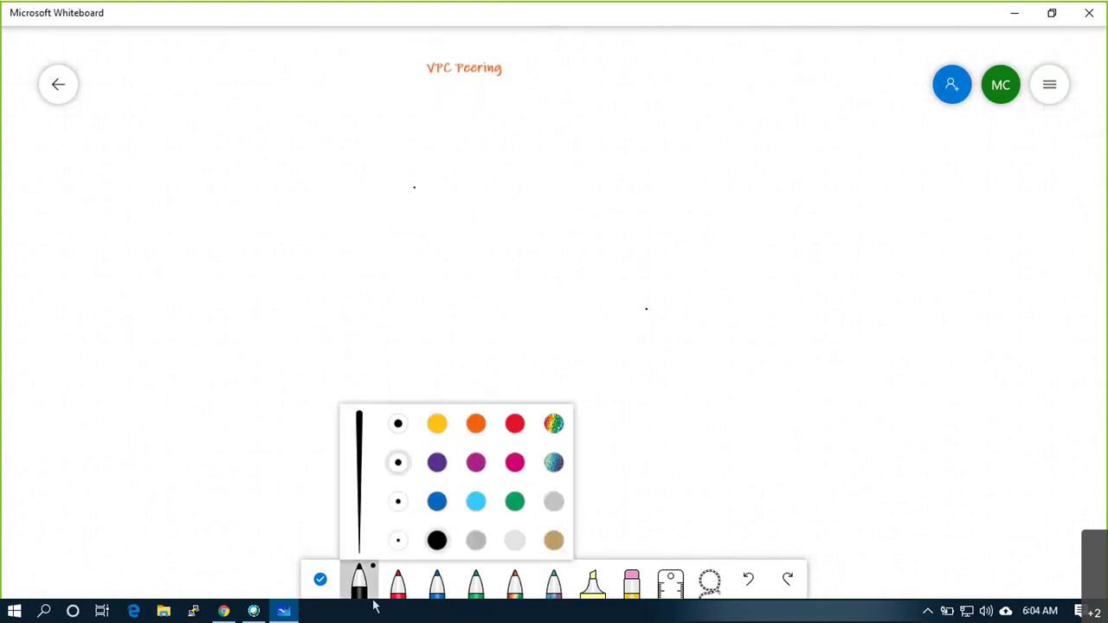
pyautogui.click(397, 501)
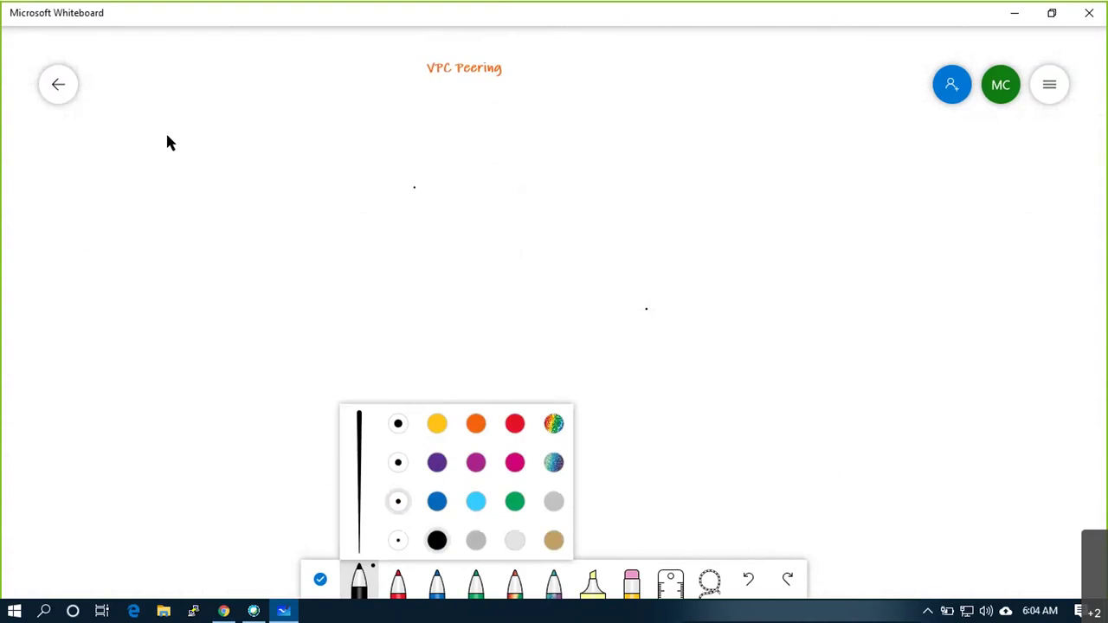
pyautogui.moveTo(156, 117)
pyautogui.mouseDown()
pyautogui.moveTo(163, 465)
pyautogui.moveTo(851, 469)
pyautogui.moveTo(863, 379)
pyautogui.moveTo(861, 133)
pyautogui.moveTo(812, 117)
pyautogui.moveTo(165, 116)
pyautogui.mouseUp()
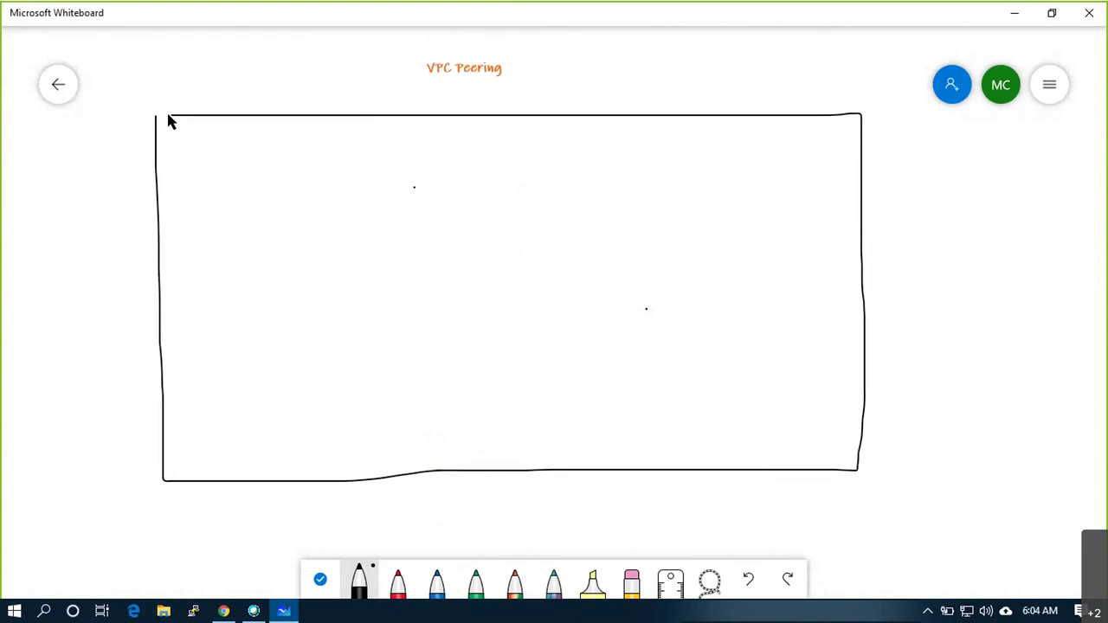
# Label the rectangle 'us-east-1' just underneath it
pyautogui.rightClick(362, 495)
pyautogui.click(378, 456)
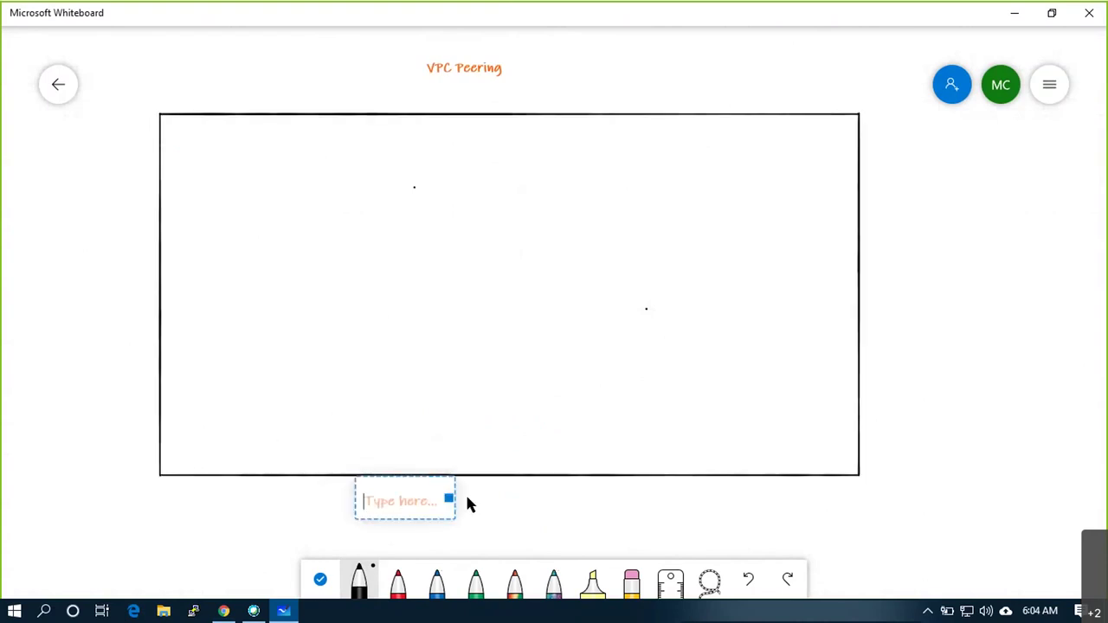
pyautogui.write('us')
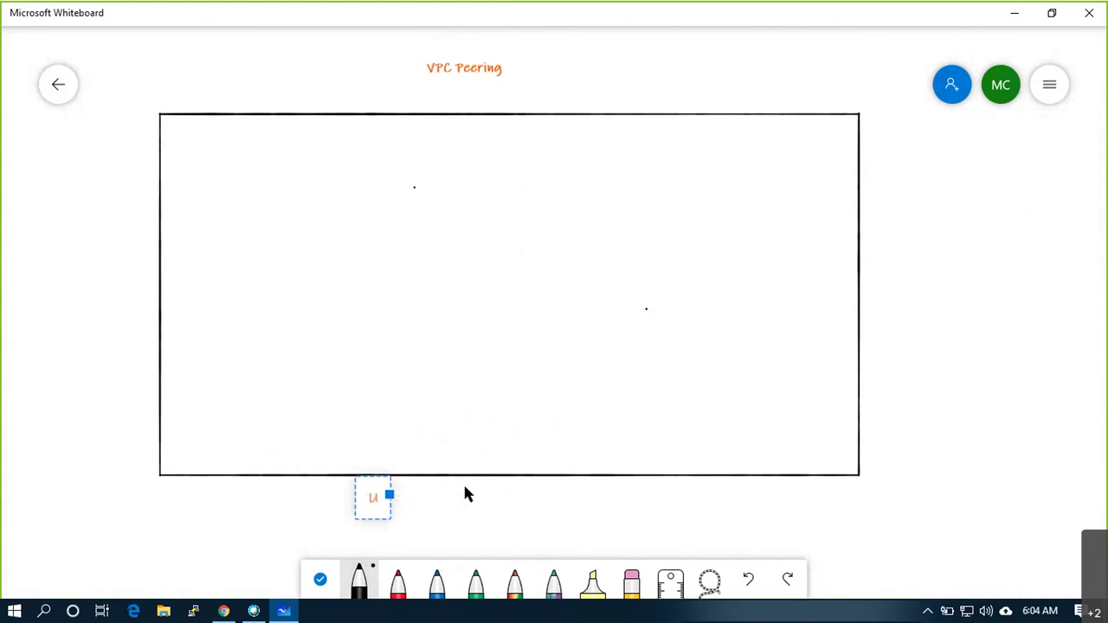
pyautogui.write('-east-')
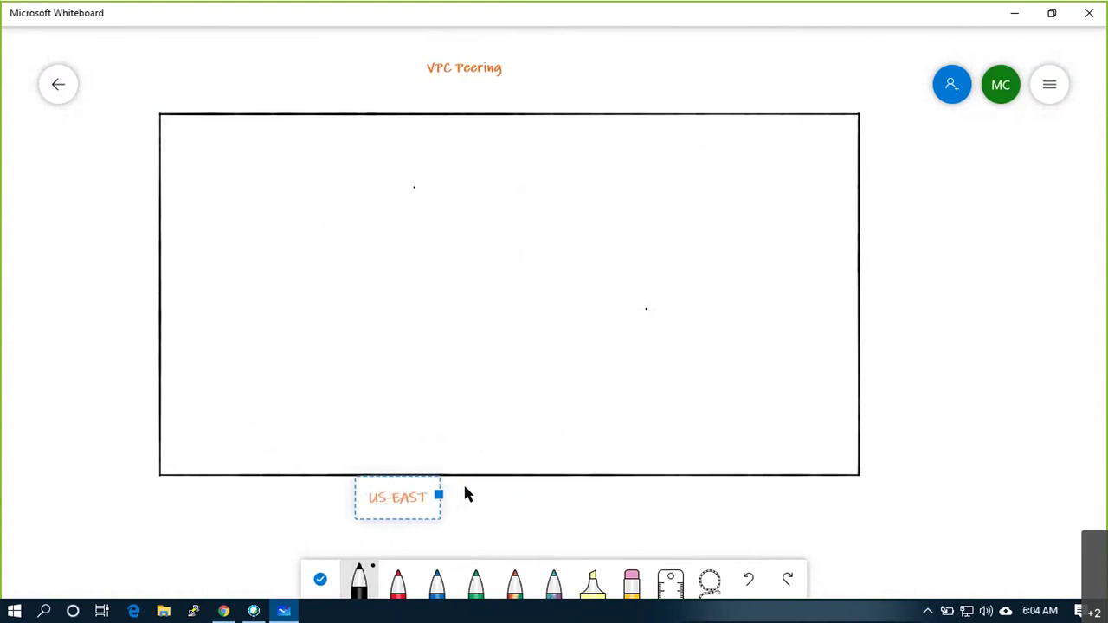
pyautogui.write('1')
pyautogui.click(481, 495)
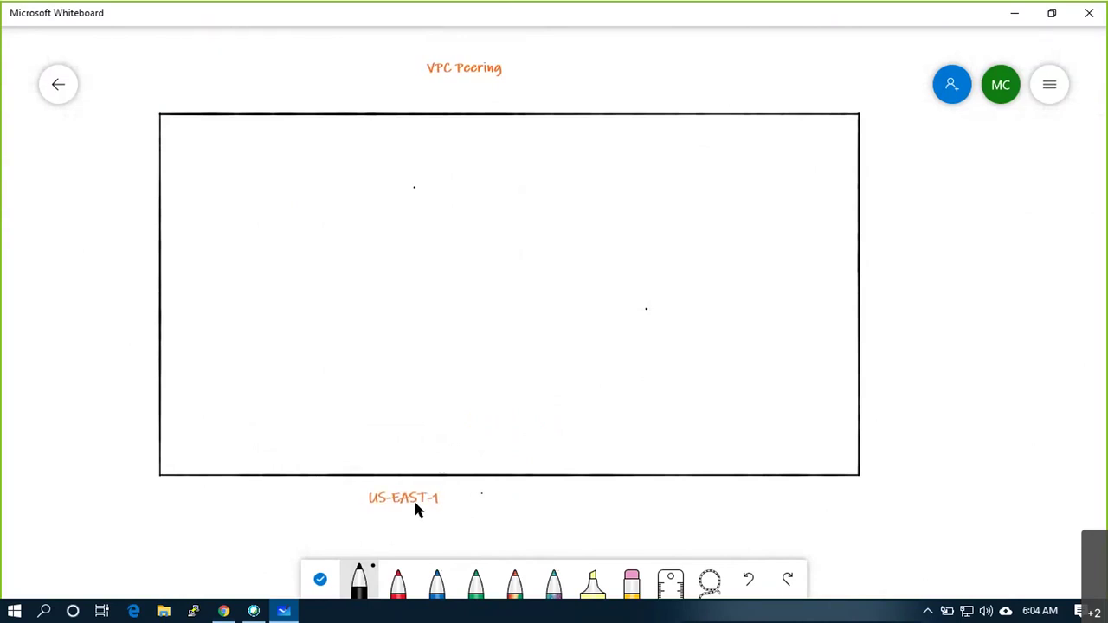
# Start a second text box beside the label, then delete its text and dismiss it
pyautogui.rightClick(464, 494)
pyautogui.click(488, 453)
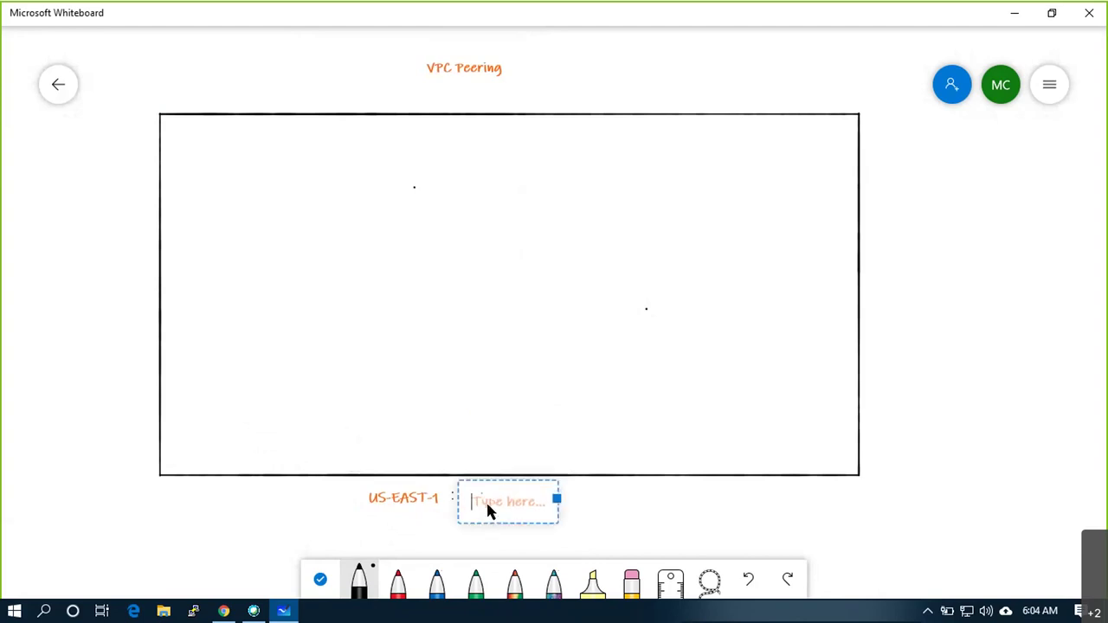
pyautogui.write('VPC1')
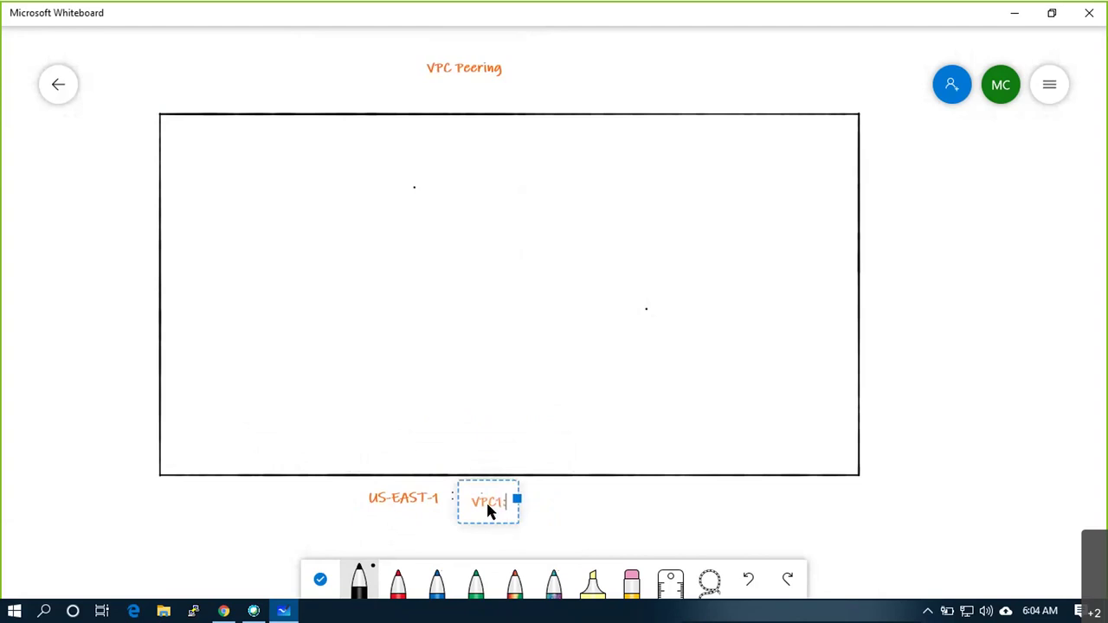
pyautogui.press('BackSpace')
pyautogui.press('BackSpace')
pyautogui.press('BackSpace')
pyautogui.press('BackSpace')
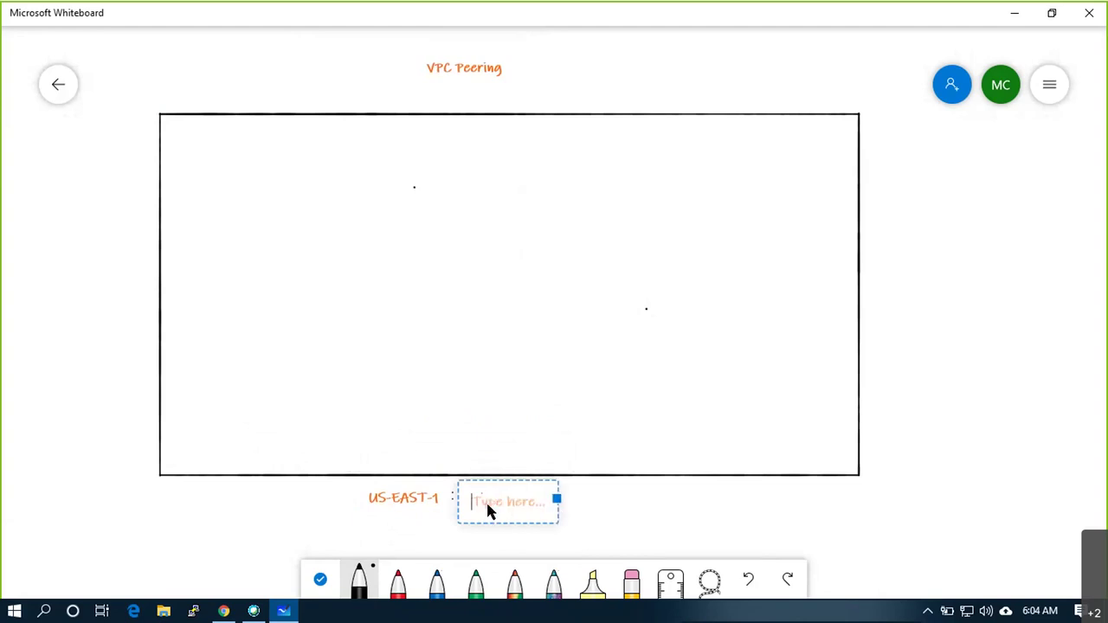
pyautogui.click(641, 499)
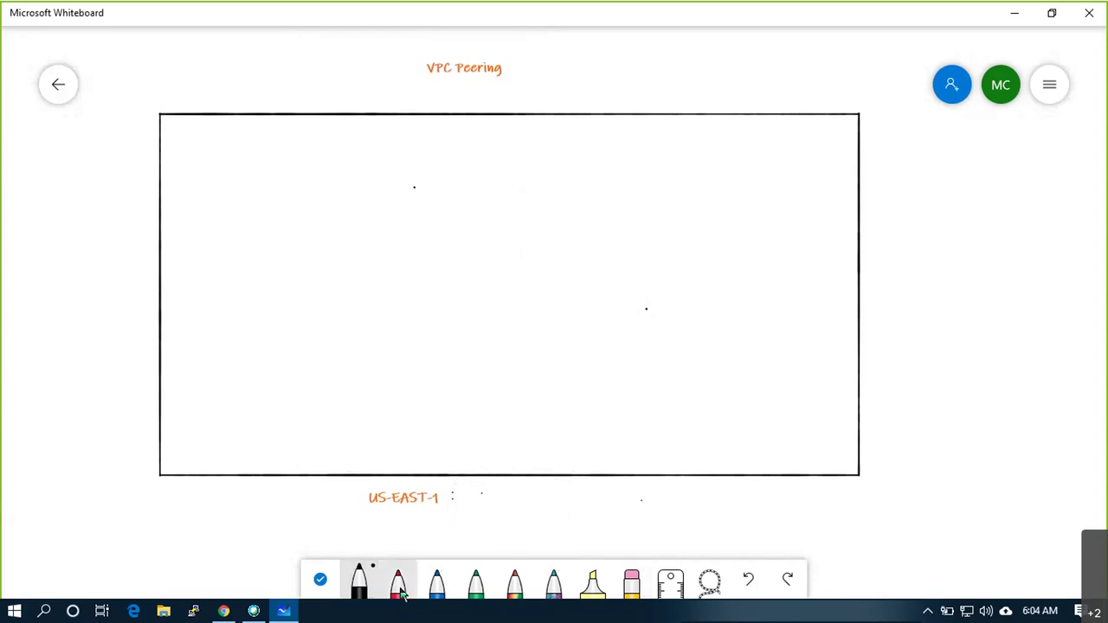
# Draw two stacked black boxes inside the large rectangle, undoing a stray vertical line
pyautogui.click(359, 582)
pyautogui.moveTo(208, 137); pyautogui.dragTo(211, 386)
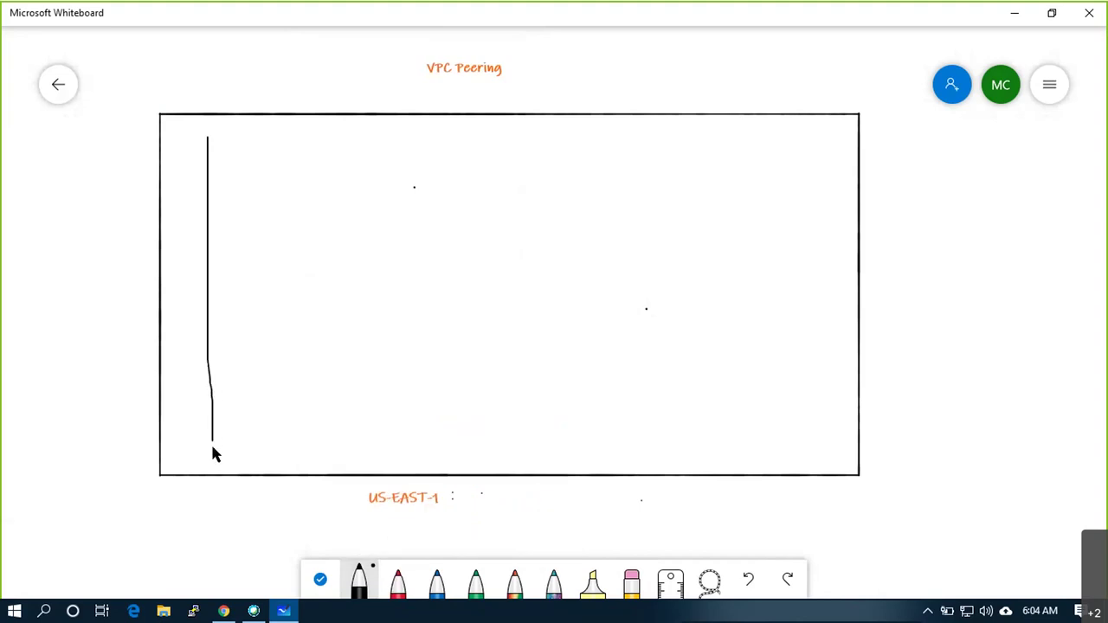
pyautogui.hotkey('ctrl', 'z')
pyautogui.moveTo(239, 142)
pyautogui.mouseDown()
pyautogui.moveTo(245, 263)
pyautogui.moveTo(783, 266)
pyautogui.moveTo(799, 139)
pyautogui.moveTo(457, 145)
pyautogui.mouseUp()
pyautogui.moveTo(366, 146); pyautogui.dragTo(240, 142)
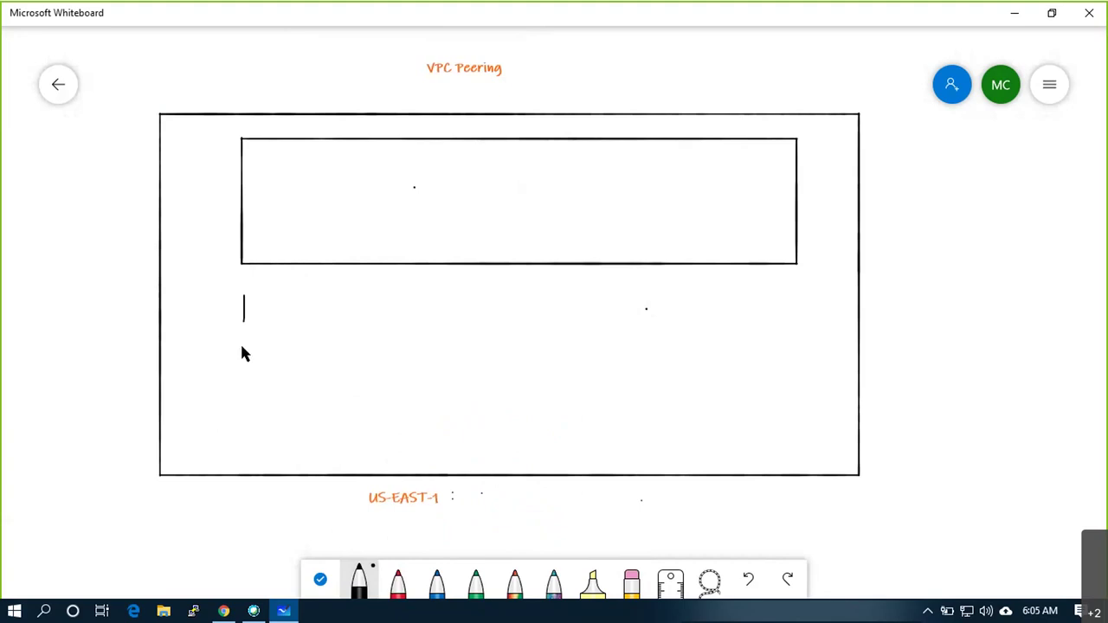
pyautogui.moveTo(241, 432)
pyautogui.mouseDown()
pyautogui.moveTo(776, 427)
pyautogui.moveTo(781, 297)
pyautogui.moveTo(254, 299)
pyautogui.mouseUp()
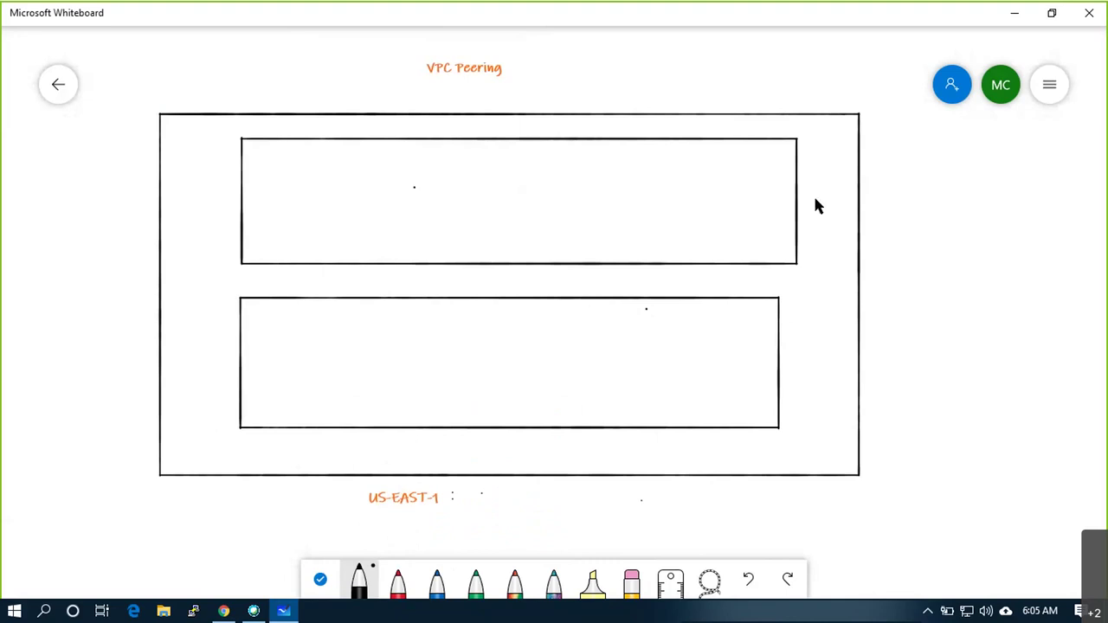
# Undo the stray 'VPC' text, the inner boxes and the region label
pyautogui.scroll(-2, 813, 200)
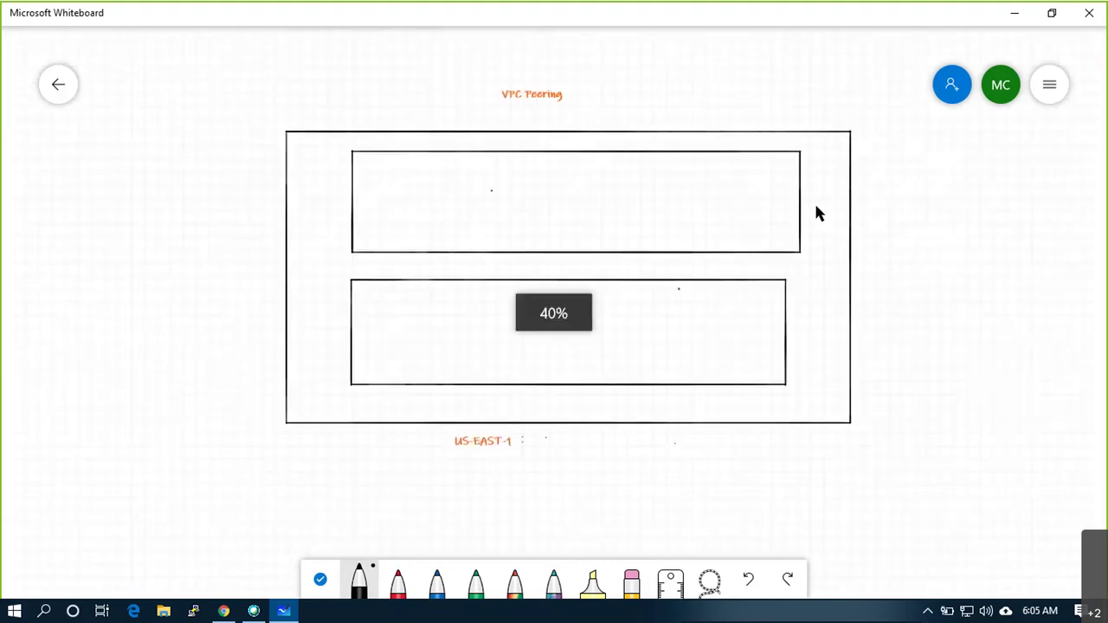
pyautogui.scroll(1, 815, 202)
pyautogui.write('VPC')
pyautogui.hotkey('ctrl', 'z')
pyautogui.hotkey('ctrl', 'z')
pyautogui.press('BackSpace')
pyautogui.press('BackSpace')
pyautogui.hotkey('ctrl', 'z')
pyautogui.hotkey('ctrl', 'z')
pyautogui.hotkey('ctrl', 'z')
pyautogui.hotkey('ctrl', 'z')
pyautogui.hotkey('ctrl', 'z')
pyautogui.hotkey('ctrl', 'z')
pyautogui.hotkey('ctrl', 'z')
pyautogui.hotkey('ctrl', 'z')
pyautogui.hotkey('ctrl', 'z')
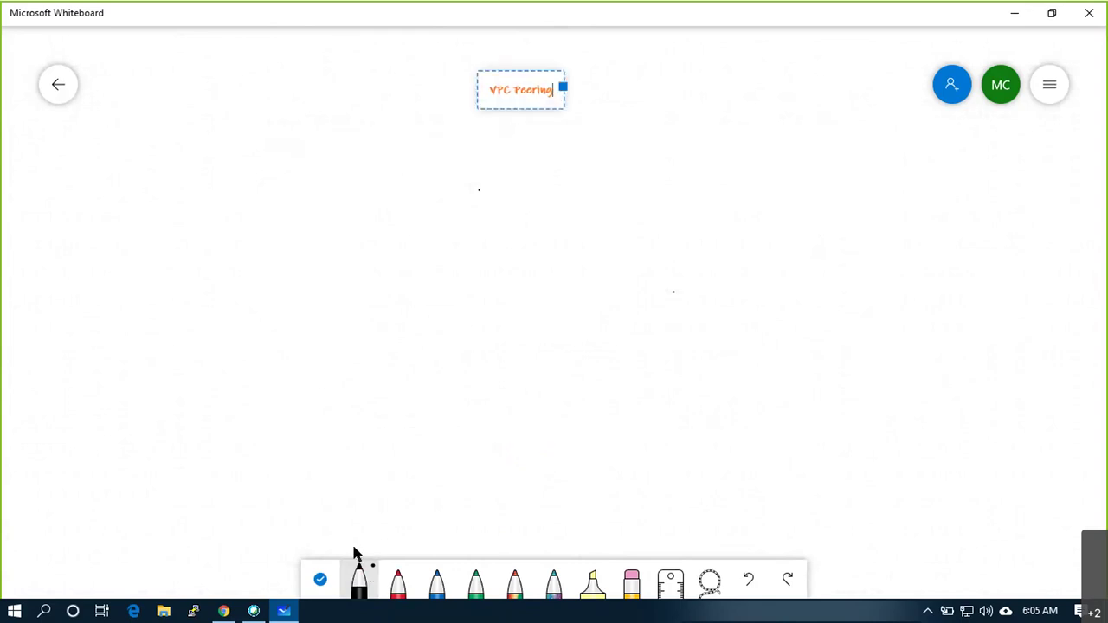
# Redraw a large black rectangle under the 'VPC Peering' title
pyautogui.click(357, 573)
pyautogui.click(194, 143)
pyautogui.moveTo(195, 133)
pyautogui.mouseDown()
pyautogui.moveTo(197, 518)
pyautogui.moveTo(909, 511)
pyautogui.moveTo(937, 139)
pyautogui.moveTo(809, 124)
pyautogui.moveTo(416, 148)
pyautogui.moveTo(188, 148)
pyautogui.moveTo(181, 560)
pyautogui.moveTo(895, 557)
pyautogui.moveTo(903, 164)
pyautogui.moveTo(730, 144)
pyautogui.moveTo(195, 140)
pyautogui.mouseUp()
pyautogui.hotkey('ctrl', 'z')
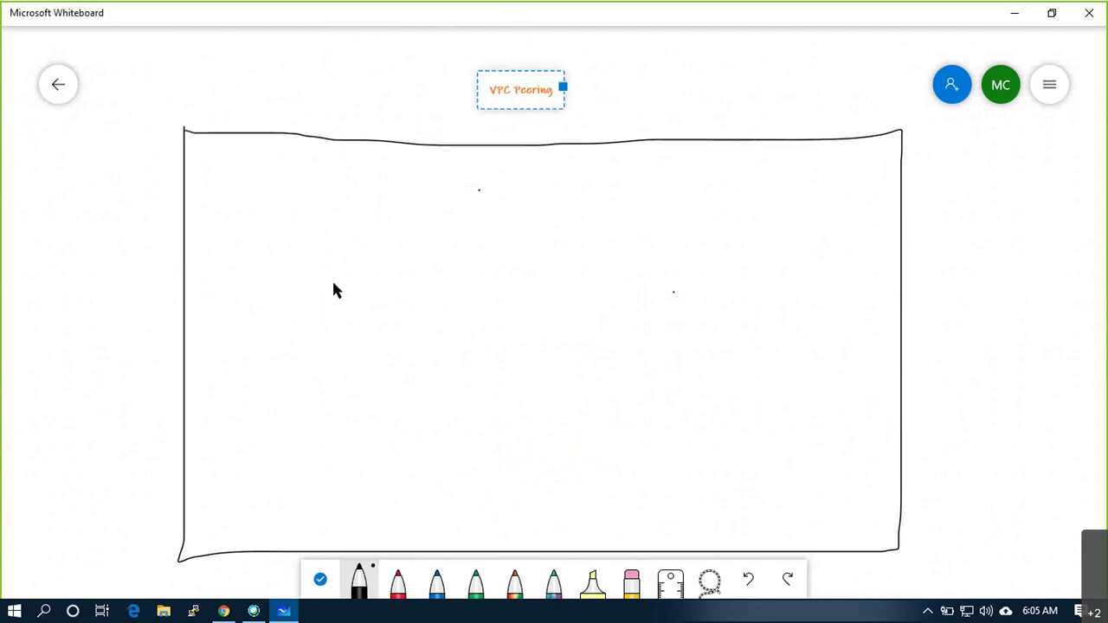
# Draw a tall black box on the left and a red box in the middle
pyautogui.click(358, 580)
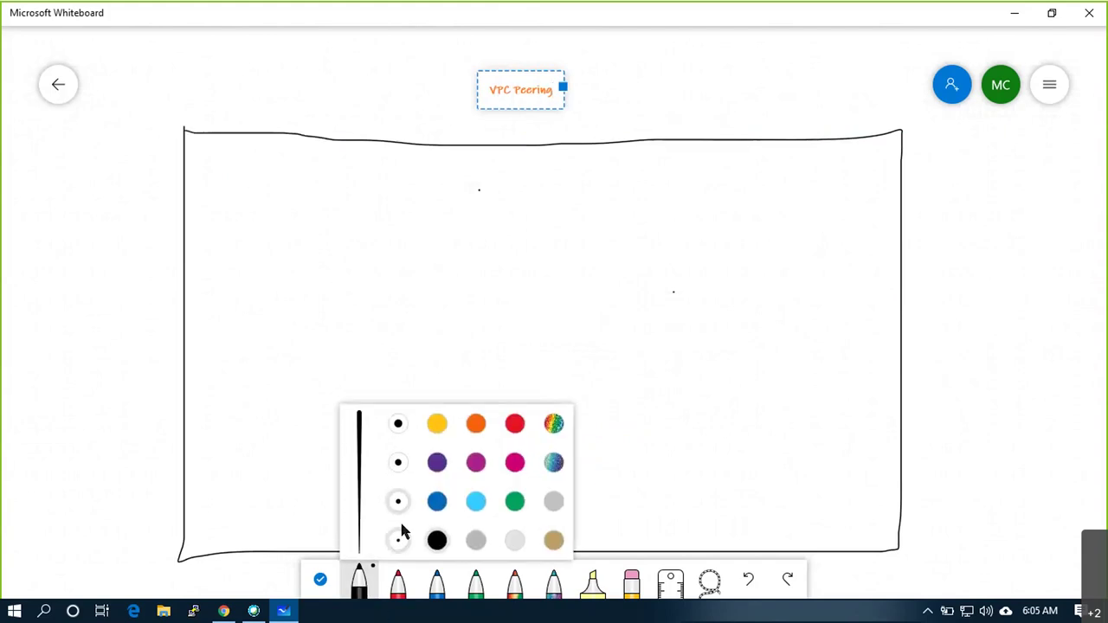
pyautogui.click(399, 462)
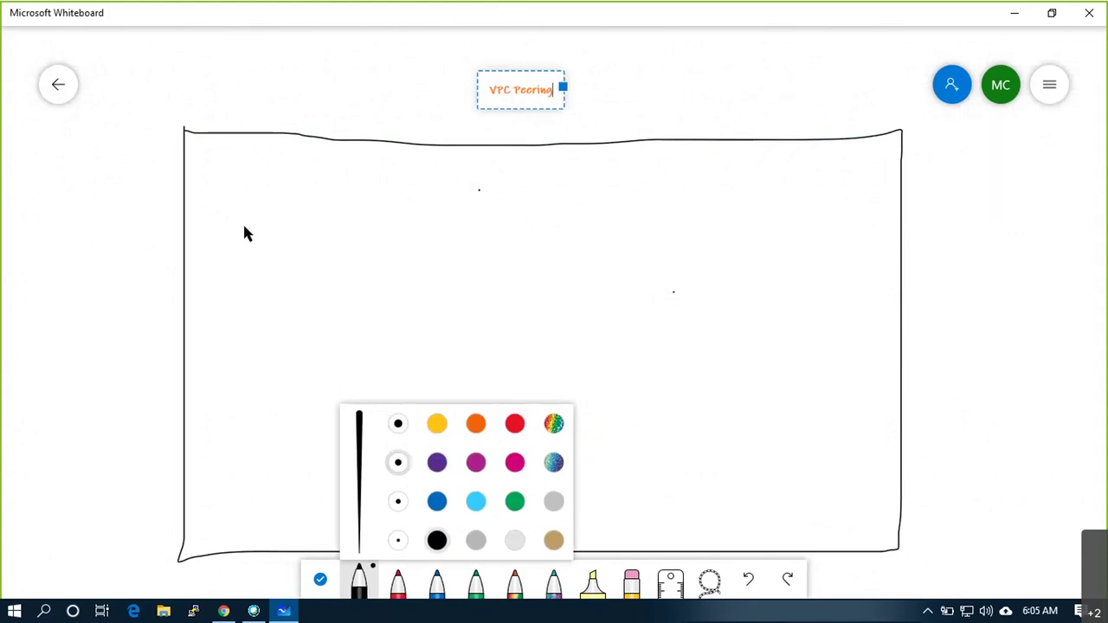
pyautogui.moveTo(238, 179)
pyautogui.mouseDown()
pyautogui.moveTo(242, 469)
pyautogui.moveTo(299, 508)
pyautogui.moveTo(370, 510)
pyautogui.moveTo(409, 468)
pyautogui.moveTo(420, 190)
pyautogui.moveTo(236, 197)
pyautogui.mouseUp()
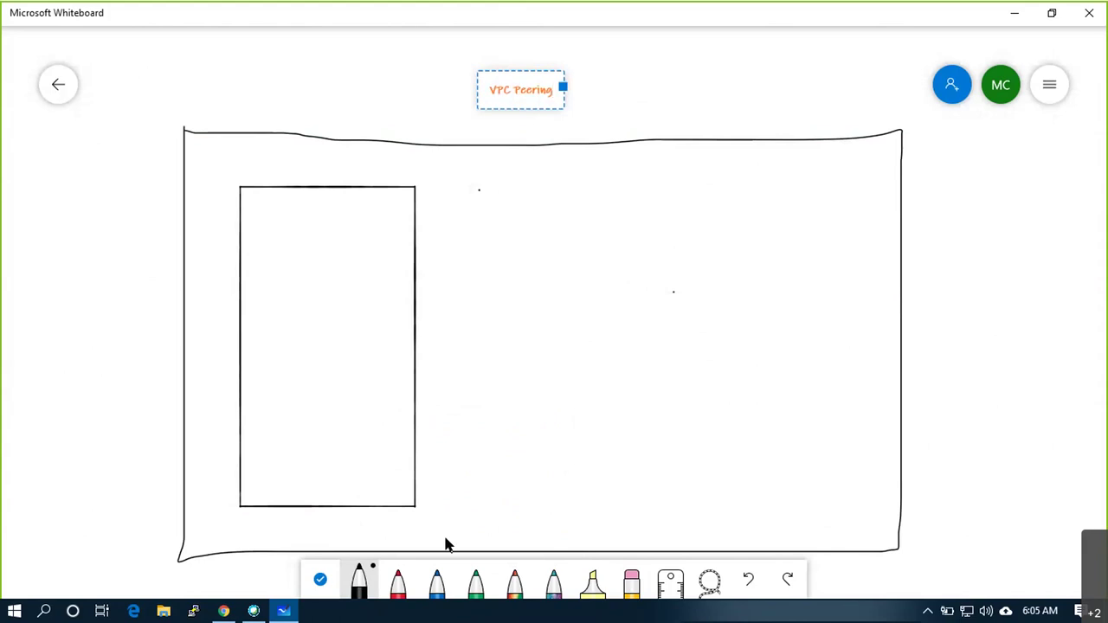
pyautogui.click(398, 587)
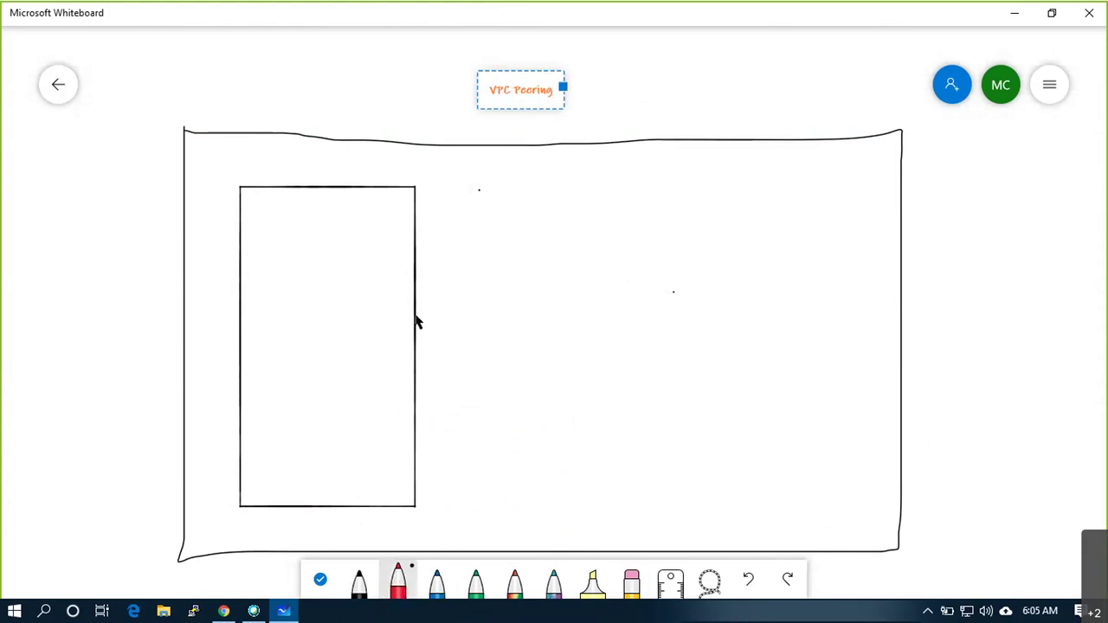
pyautogui.moveTo(458, 186)
pyautogui.mouseDown()
pyautogui.moveTo(468, 502)
pyautogui.moveTo(627, 501)
pyautogui.moveTo(628, 287)
pyautogui.mouseUp()
pyautogui.moveTo(629, 227)
pyautogui.mouseDown()
pyautogui.moveTo(629, 180)
pyautogui.moveTo(452, 185)
pyautogui.mouseUp()
# Draw a tall box on the right with a thinner blue pen
pyautogui.click(437, 582)
pyautogui.click(438, 582)
pyautogui.click(476, 463)
pyautogui.moveTo(665, 181)
pyautogui.mouseDown()
pyautogui.moveTo(666, 498)
pyautogui.moveTo(786, 494)
pyautogui.mouseUp()
pyautogui.moveTo(852, 500)
pyautogui.mouseDown()
pyautogui.moveTo(850, 173)
pyautogui.moveTo(668, 183)
pyautogui.mouseUp()
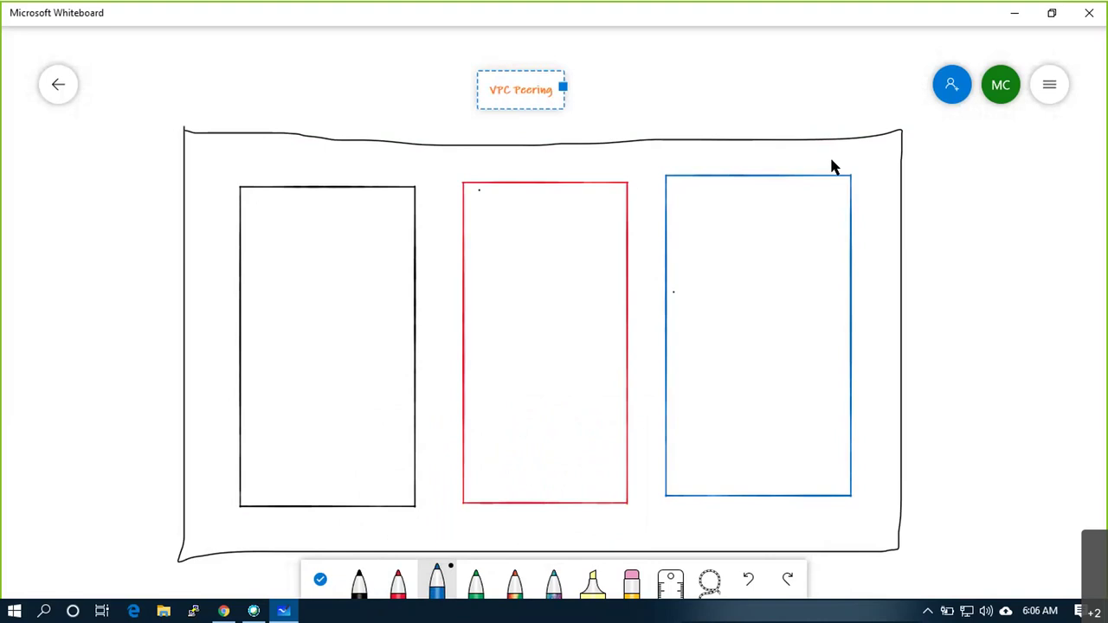
# Add a 'Region: US-EAST_1' label above the blue box, correcting the mistyped region
pyautogui.click(703, 117)
pyautogui.click(724, 84)
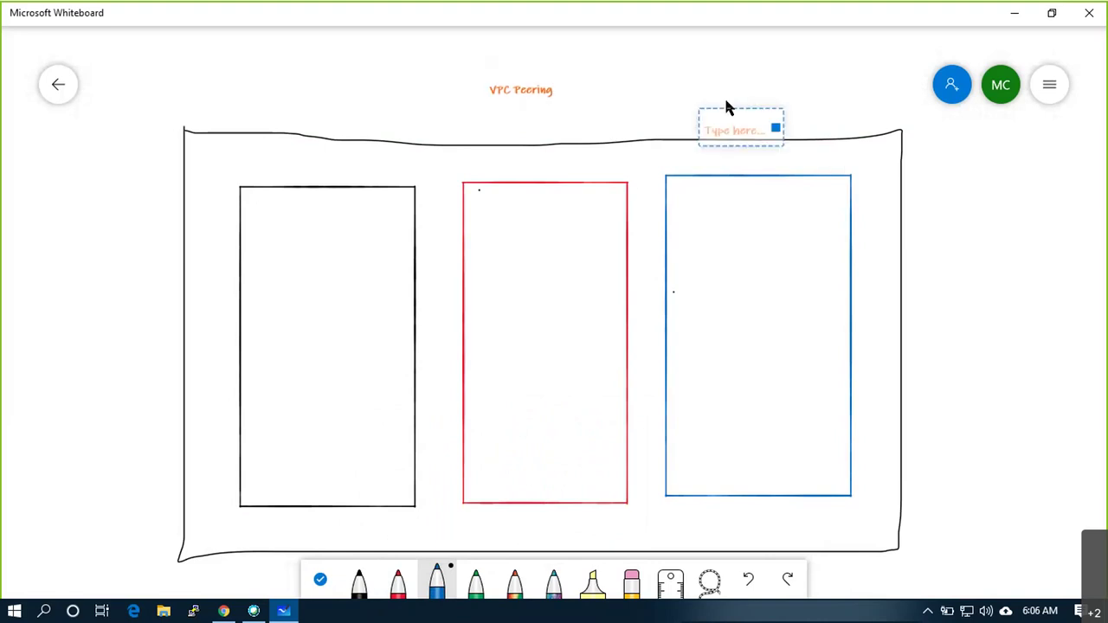
pyautogui.write('Region: EAST')
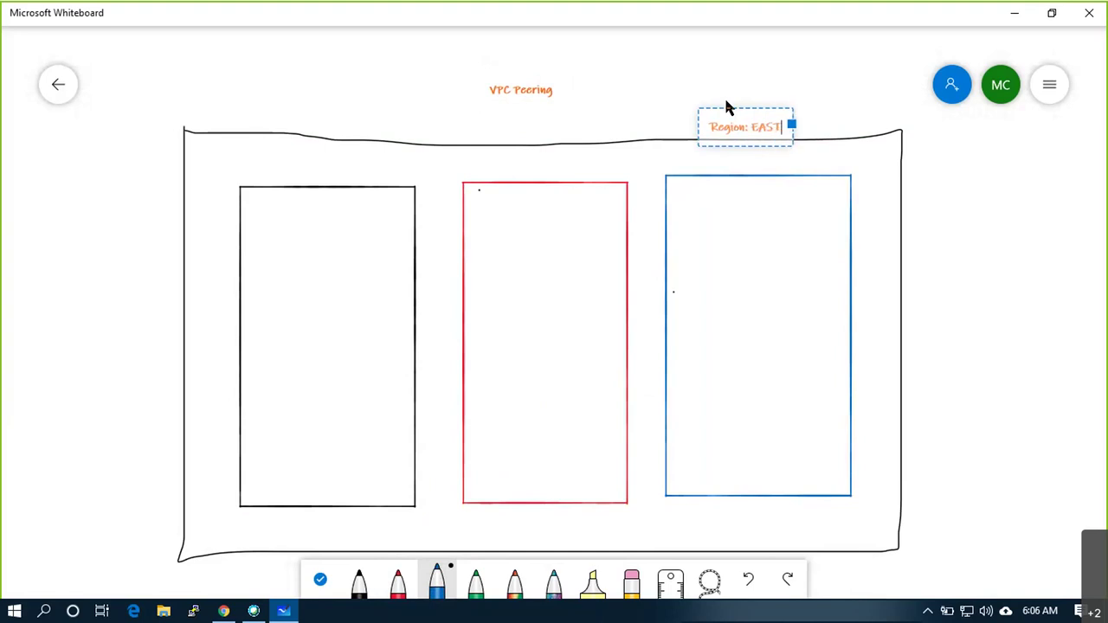
pyautogui.press('BackSpace')
pyautogui.press('BackSpace')
pyautogui.press('BackSpace')
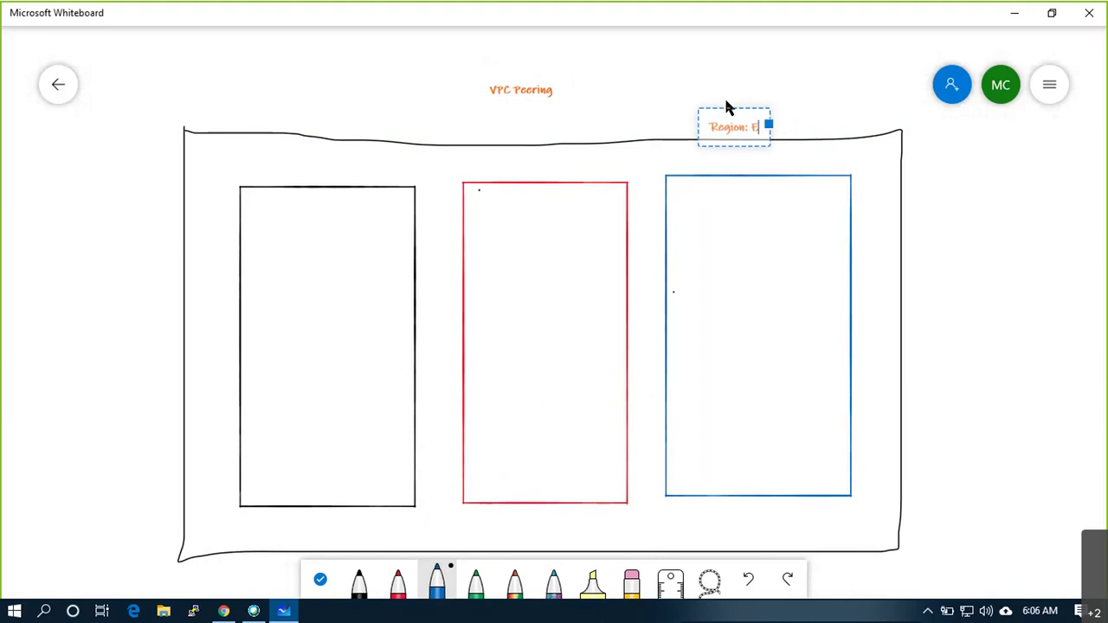
pyautogui.press('BackSpace')
pyautogui.write('US-E')
pyautogui.write('AST_')
pyautogui.write('1')
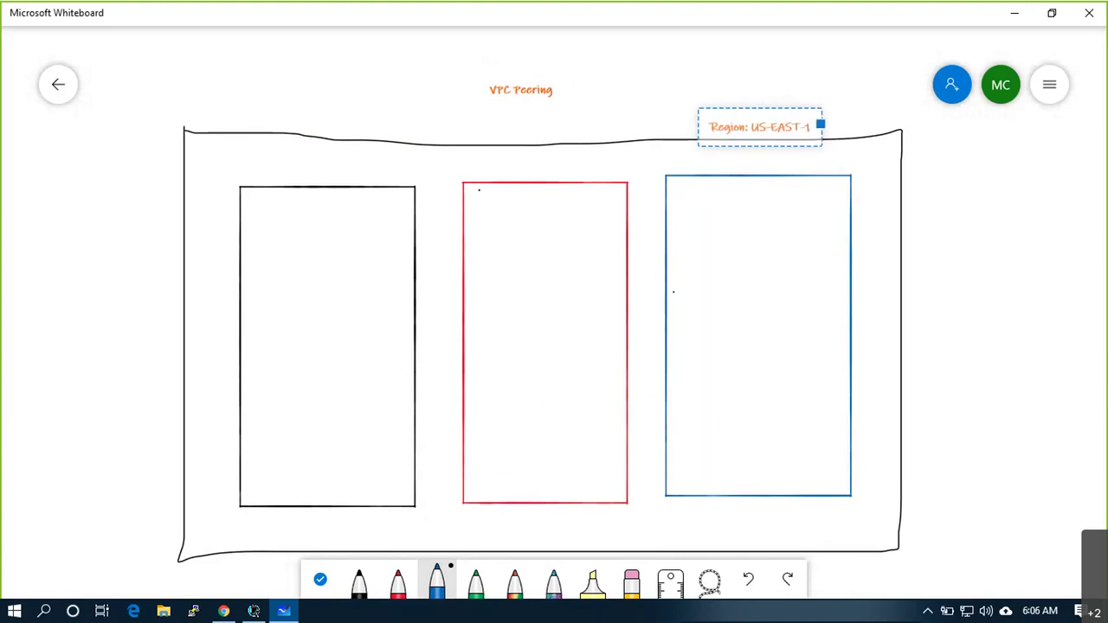
pyautogui.hotkey('alt', 'Tab')
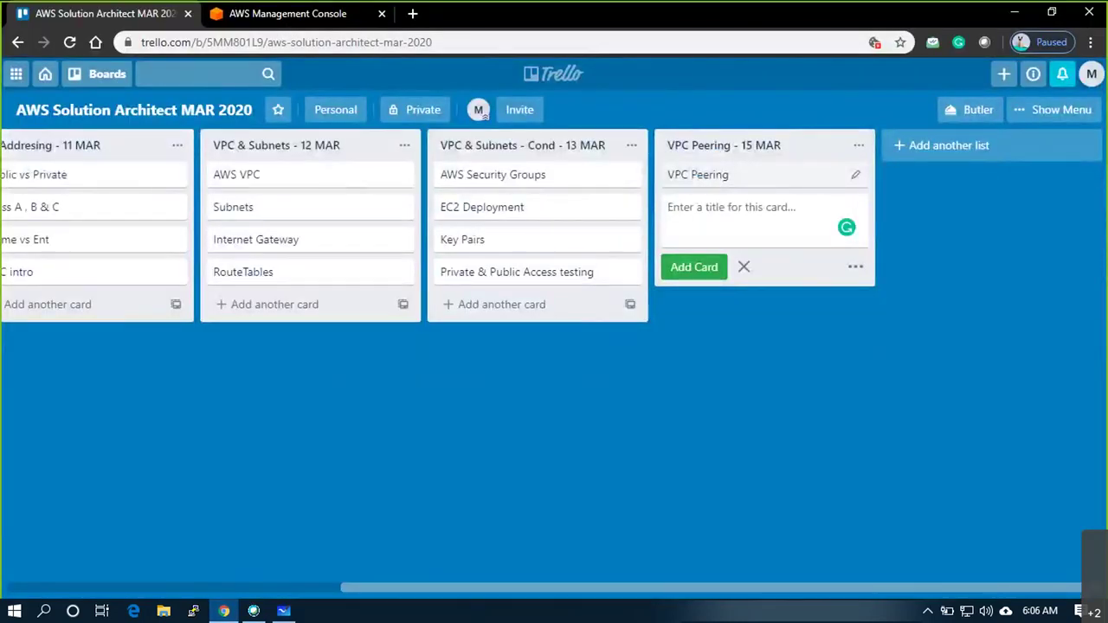
# Close the unfinished Trello card and confirm the AWS console region is N. Virginia (us-east-1)
pyautogui.click(317, 470)
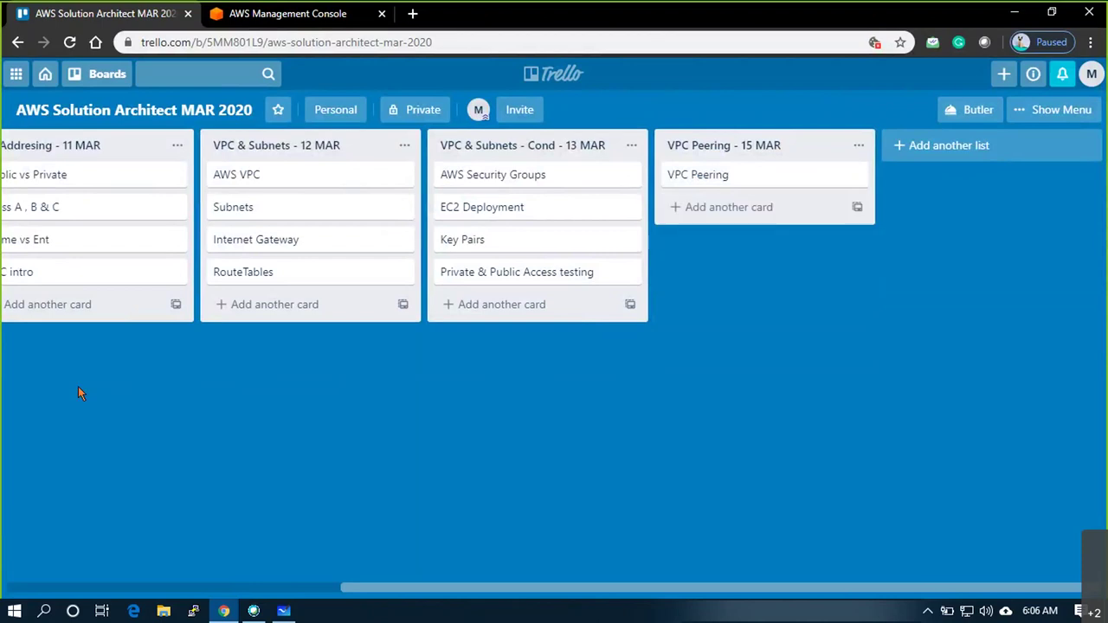
pyautogui.click(289, 15)
pyautogui.click(936, 74)
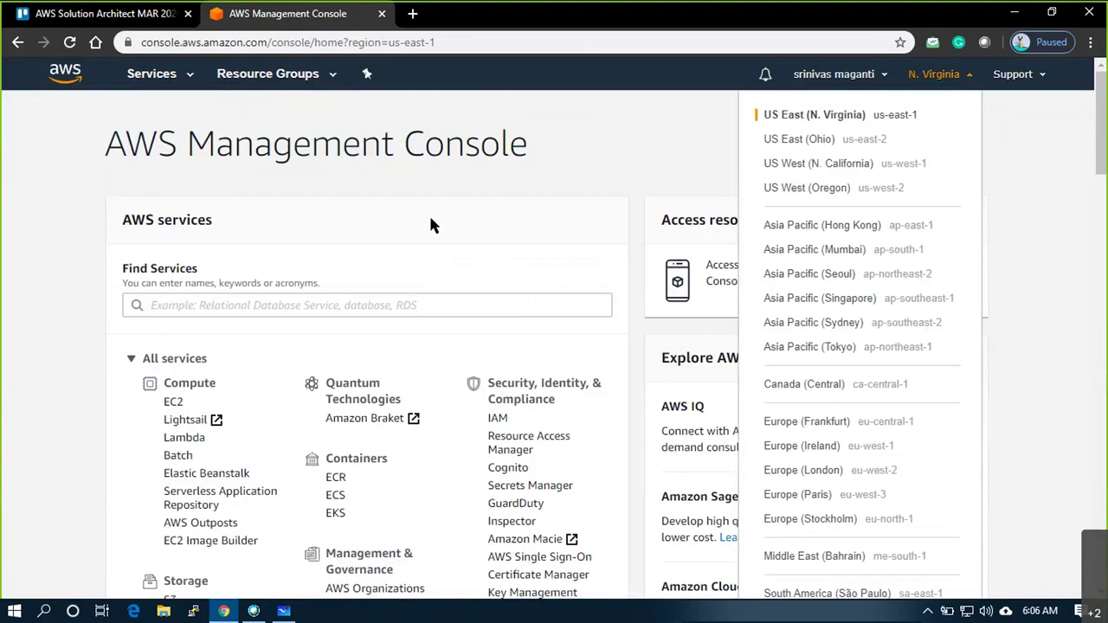
pyautogui.hotkey('alt', 'Tab')
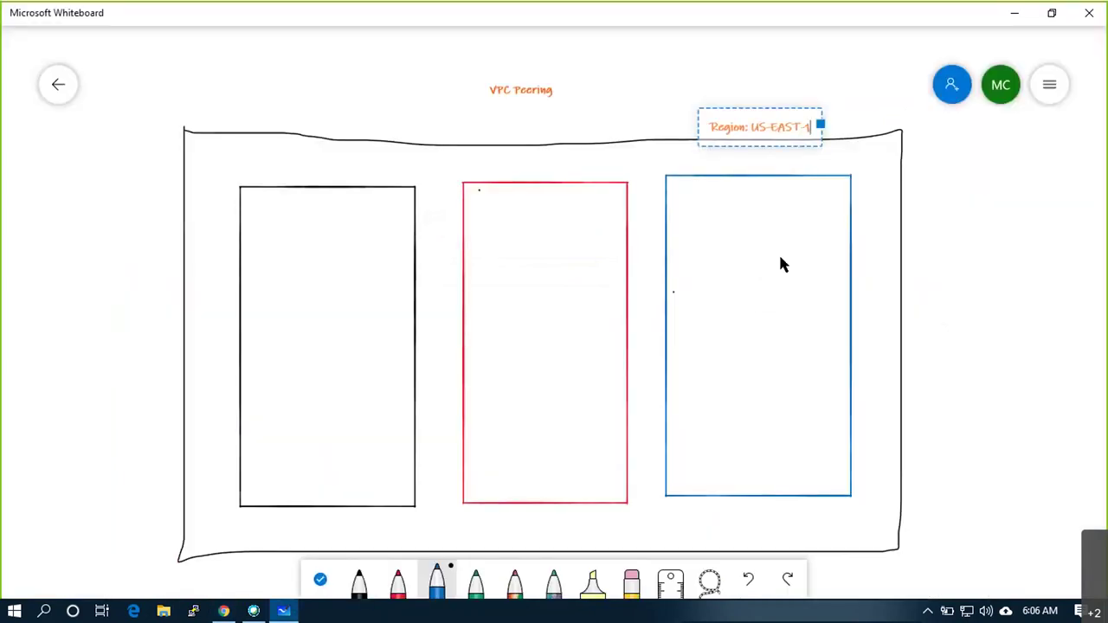
# Insert a sticky note left of the diagram starting with 'VPC1 10.1.0.0/16'
pyautogui.click(247, 172)
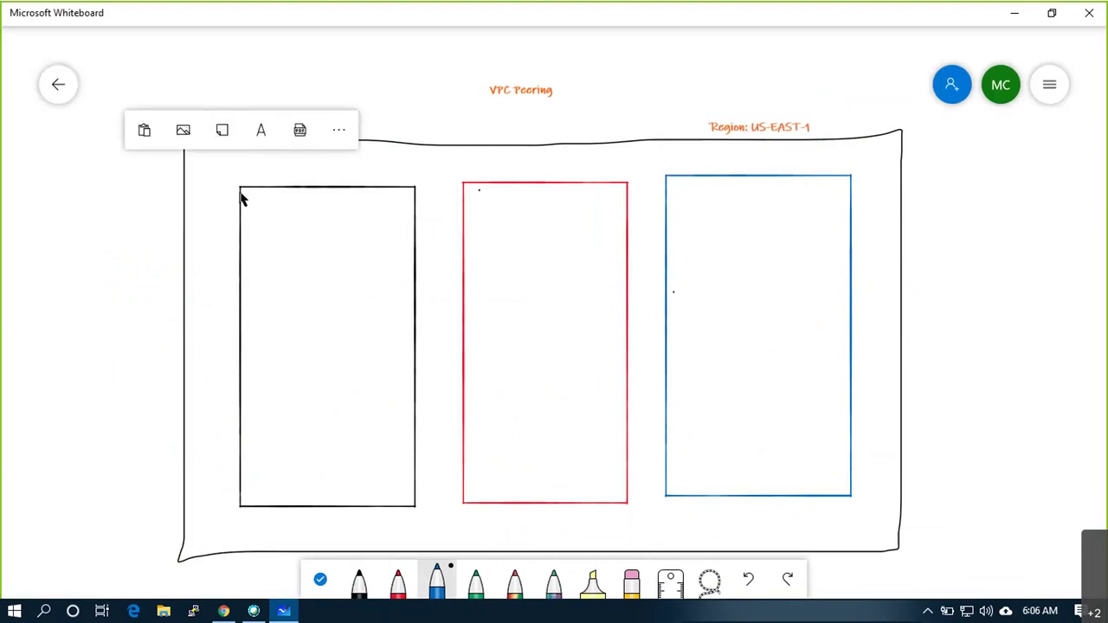
pyautogui.click(38, 166)
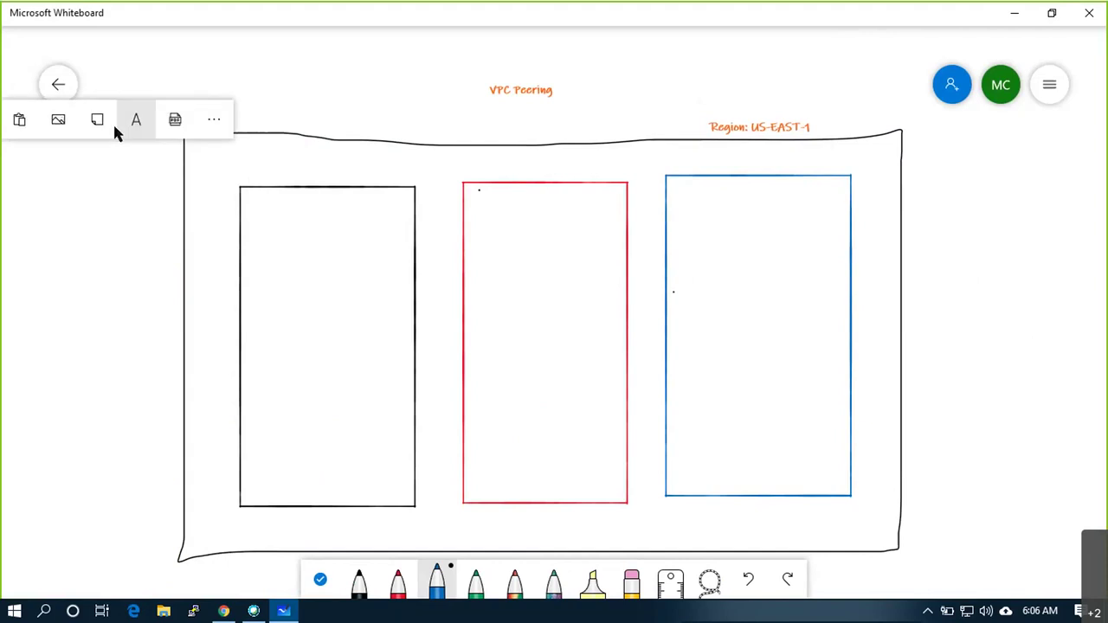
pyautogui.click(102, 119)
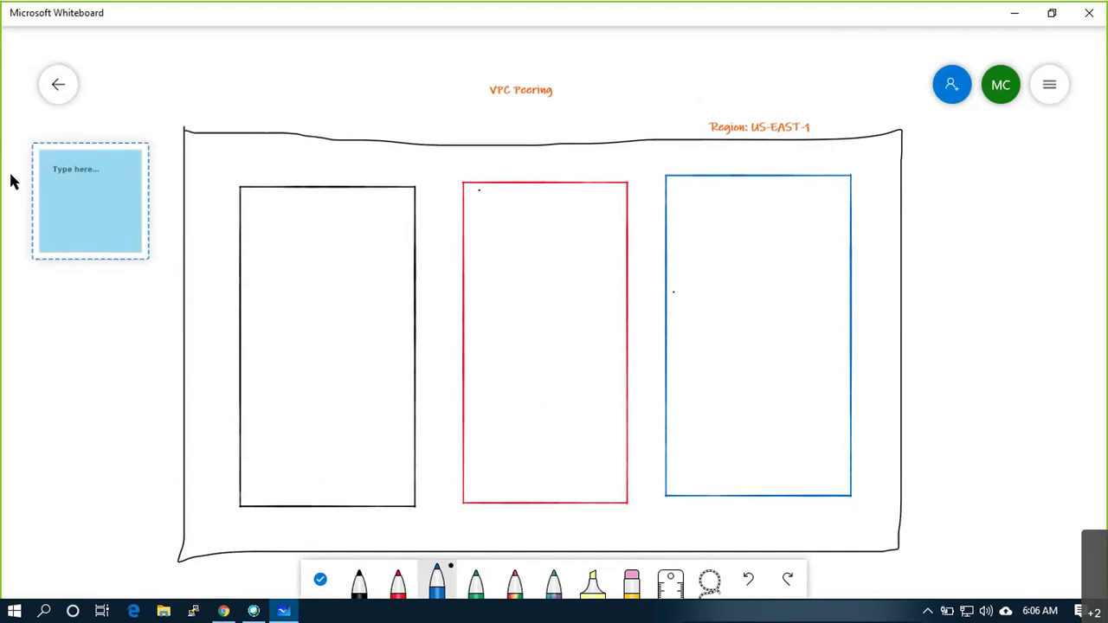
pyautogui.scroll(5, 10, 182)
pyautogui.write('VPC1:')
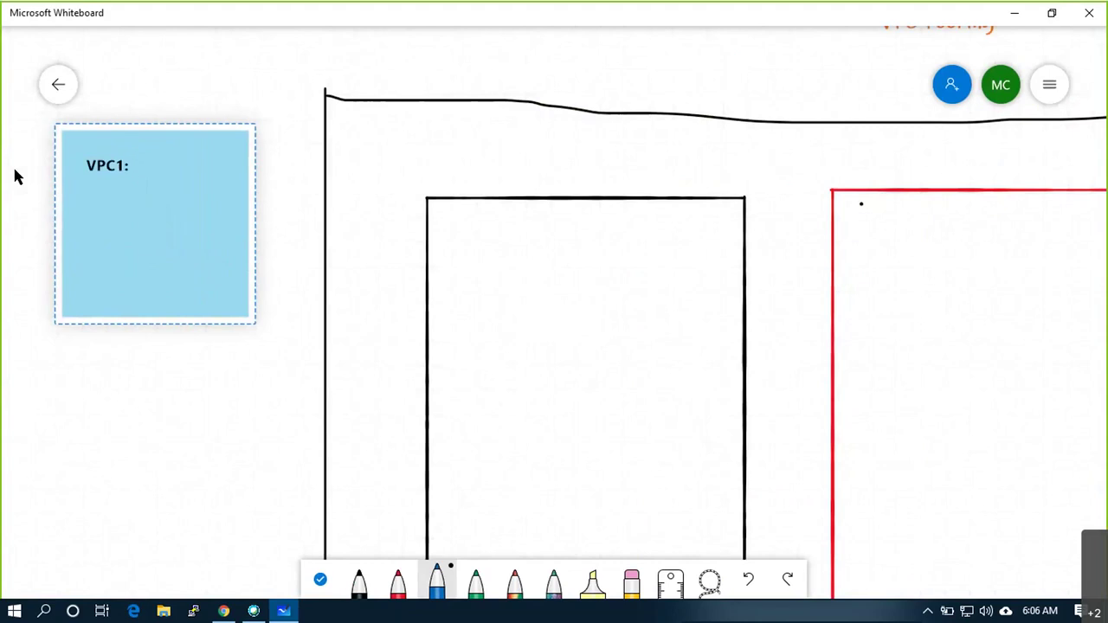
pyautogui.write(' 10.1.0.0/16')
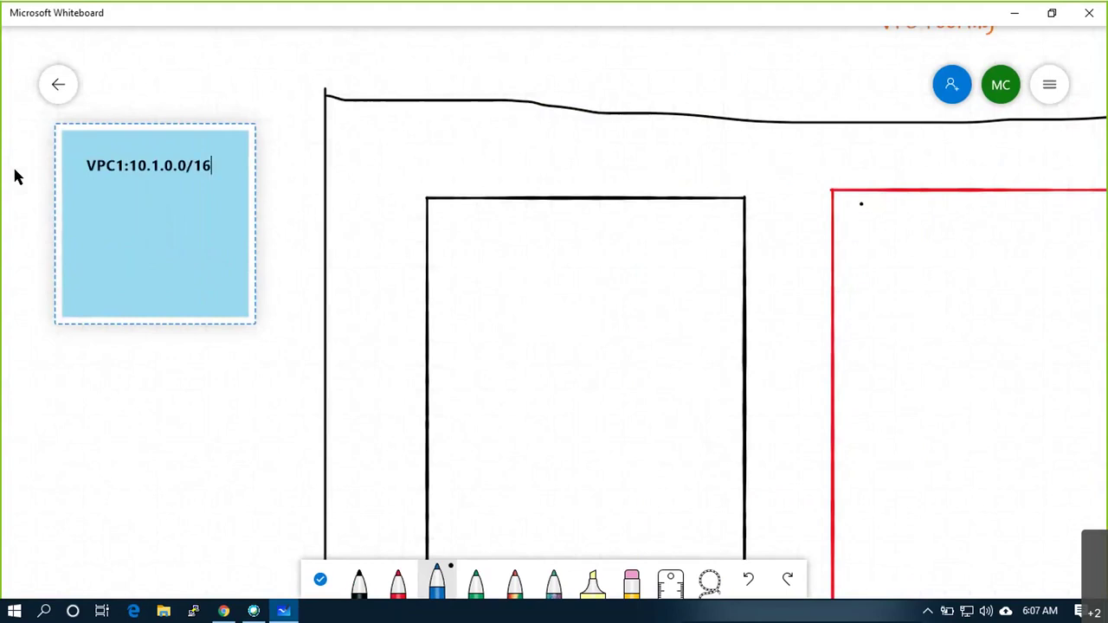
# Add 'VPC2: 172.16.0.0/16' and 'VPC3: 192.168.0.0/16' as new lines on the note
pyautogui.press('Return')
pyautogui.press('Return')
pyautogui.write('VPC2:172.16.0.0/16')
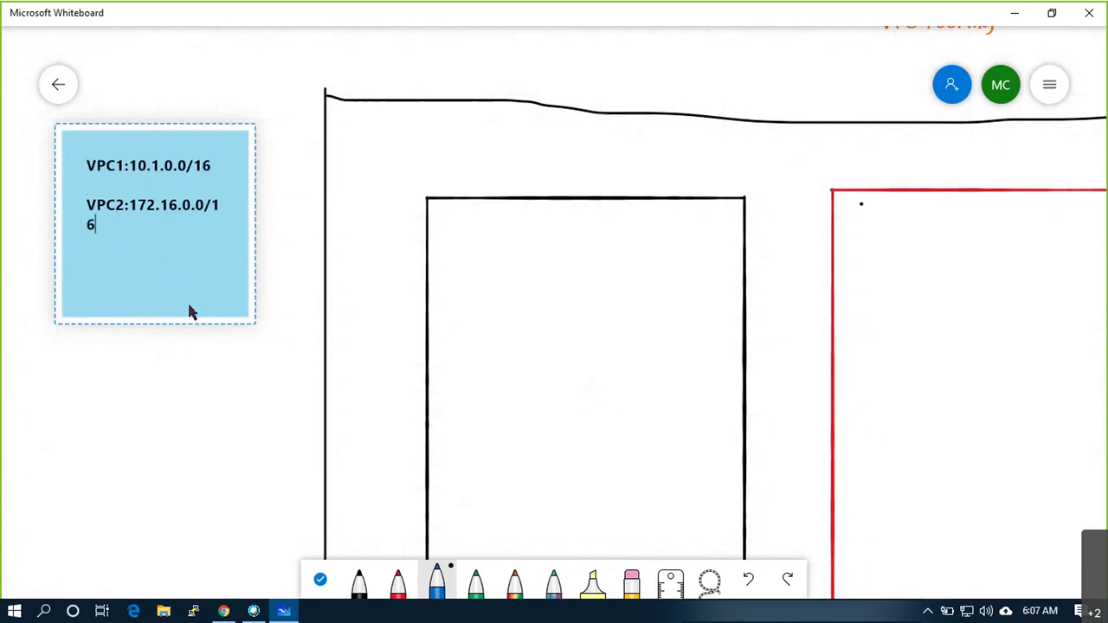
pyautogui.press('Return')
pyautogui.write('VPC3: 192.168')
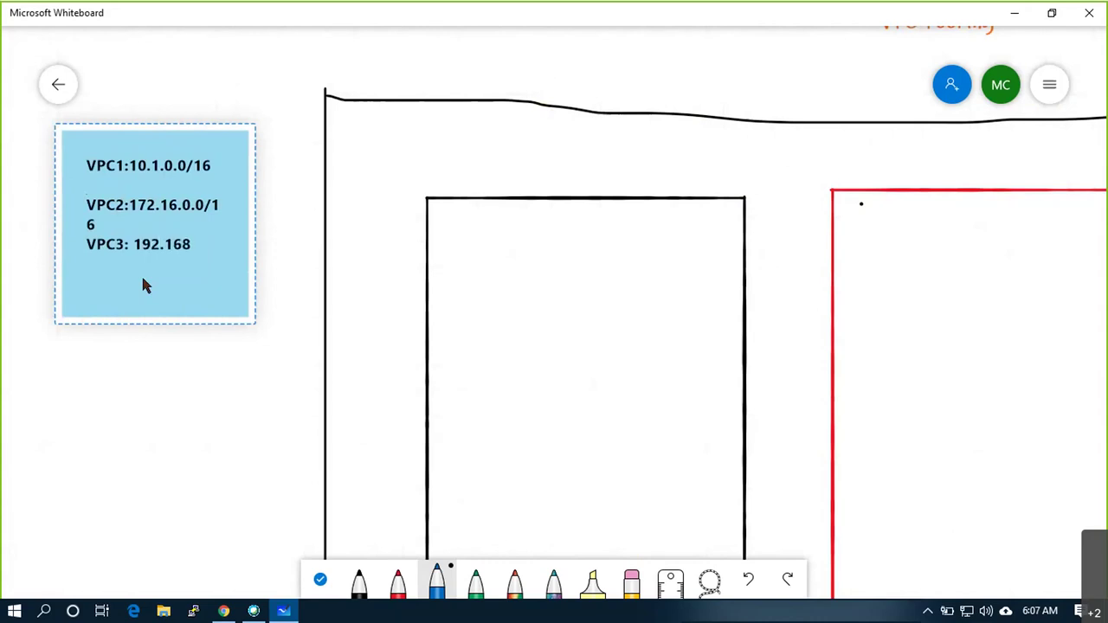
pyautogui.write('.0.0/16')
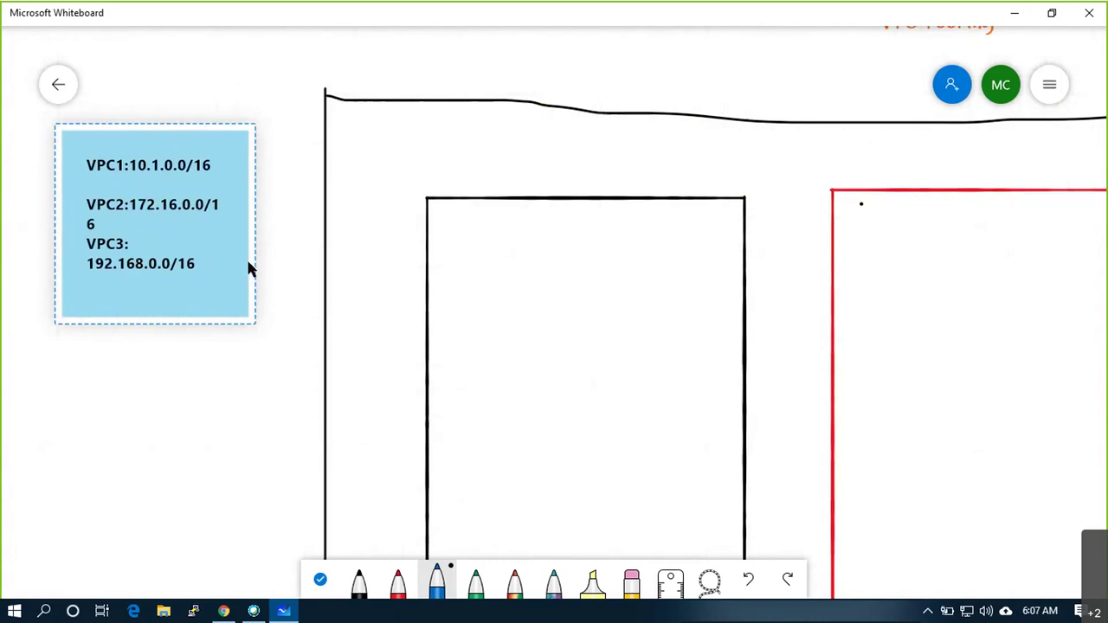
# Tick the VPC2 and VPC3 entries on the note in blue
pyautogui.click(192, 350)
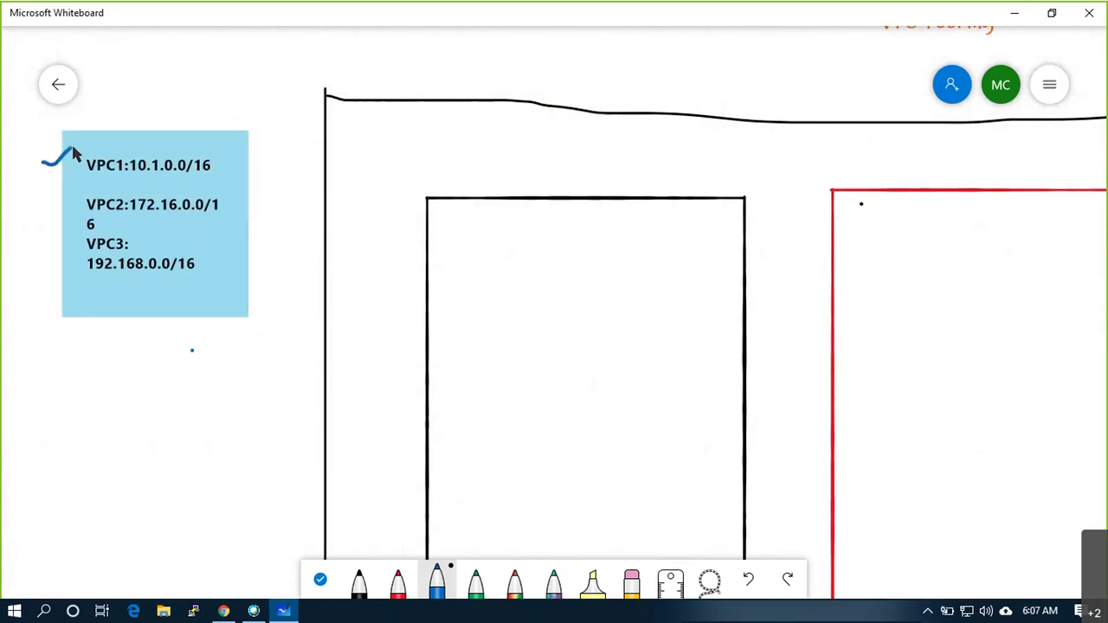
pyautogui.moveTo(43, 204); pyautogui.dragTo(75, 193)
pyautogui.moveTo(52, 254); pyautogui.dragTo(76, 245)
# Write the letter A beside VPC1 and C beside VPC3 in blue
pyautogui.moveTo(24, 173)
pyautogui.mouseDown()
pyautogui.moveTo(35, 161)
pyautogui.moveTo(23, 211)
pyautogui.mouseUp()
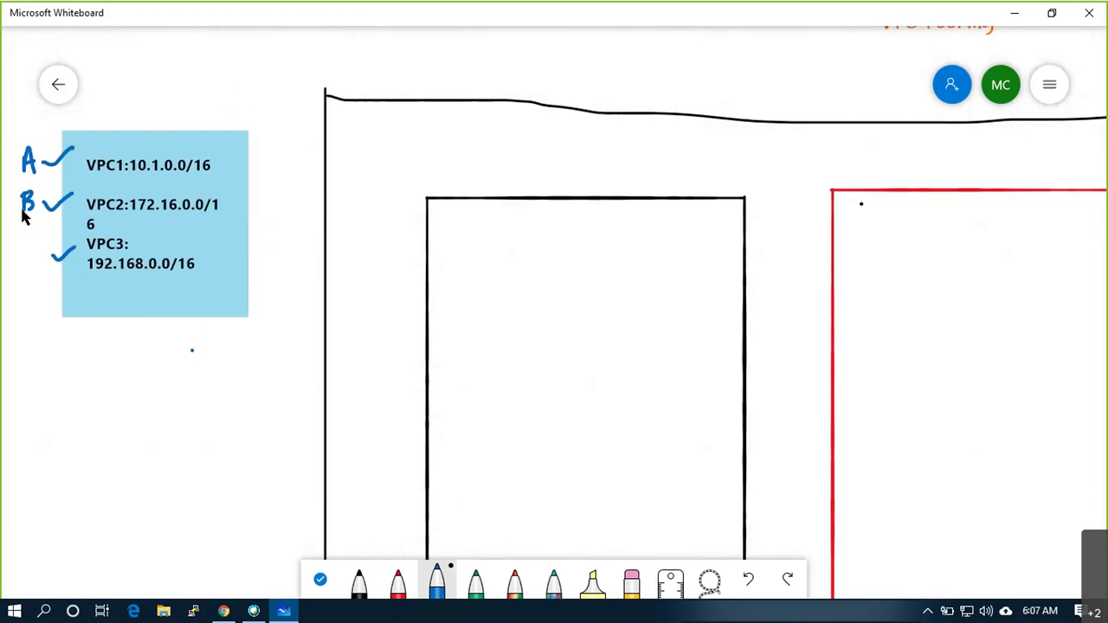
pyautogui.moveTo(43, 250); pyautogui.dragTo(43, 261)
pyautogui.scroll(-5, 762, 341)
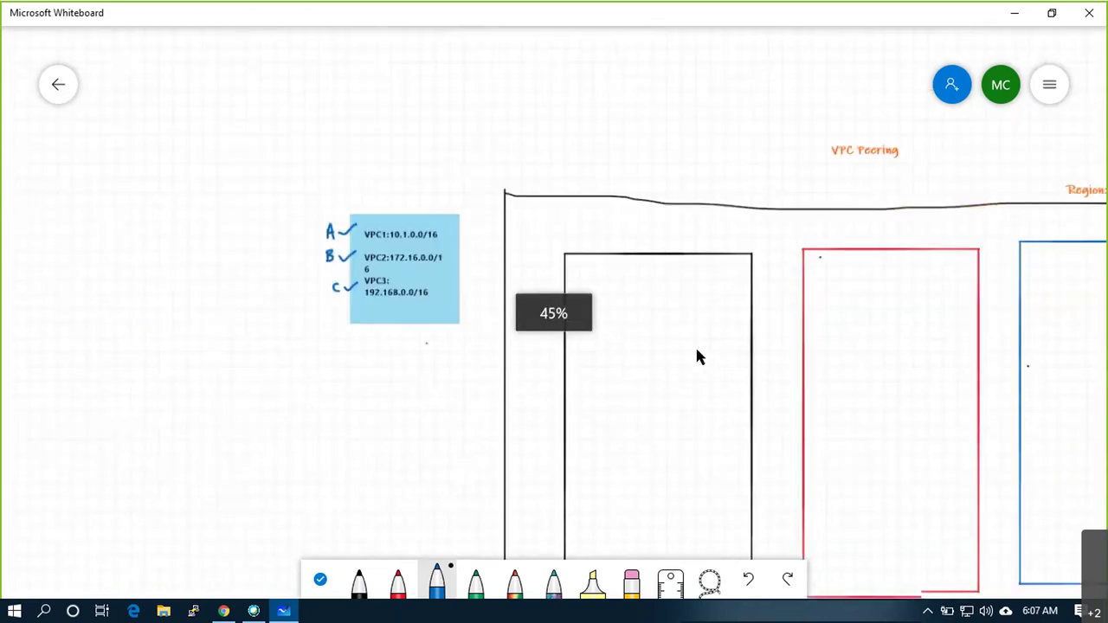
# Reopen the VPC Peering board, bring the three VPC boxes into view, and select the black pen
pyautogui.click(52, 87)
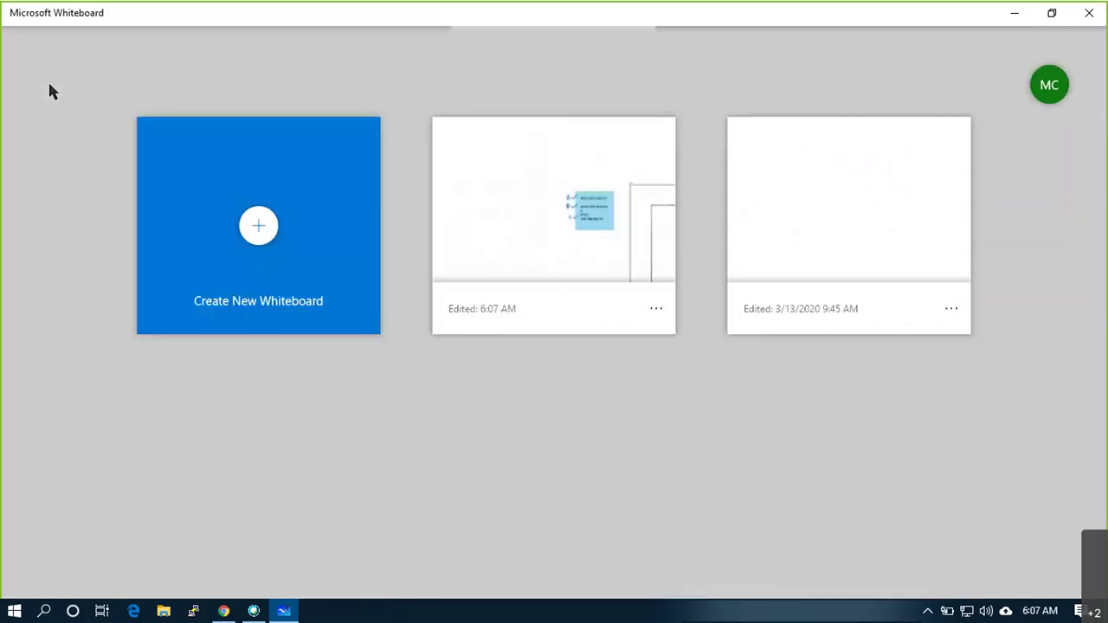
pyautogui.click(627, 229)
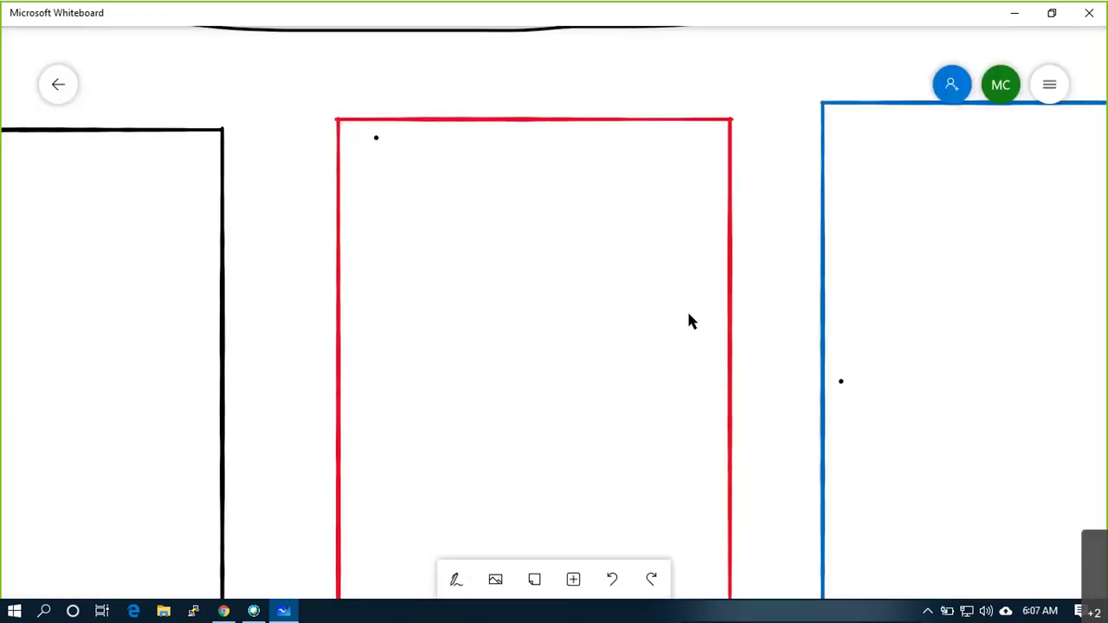
pyautogui.scroll(-6, 690, 320)
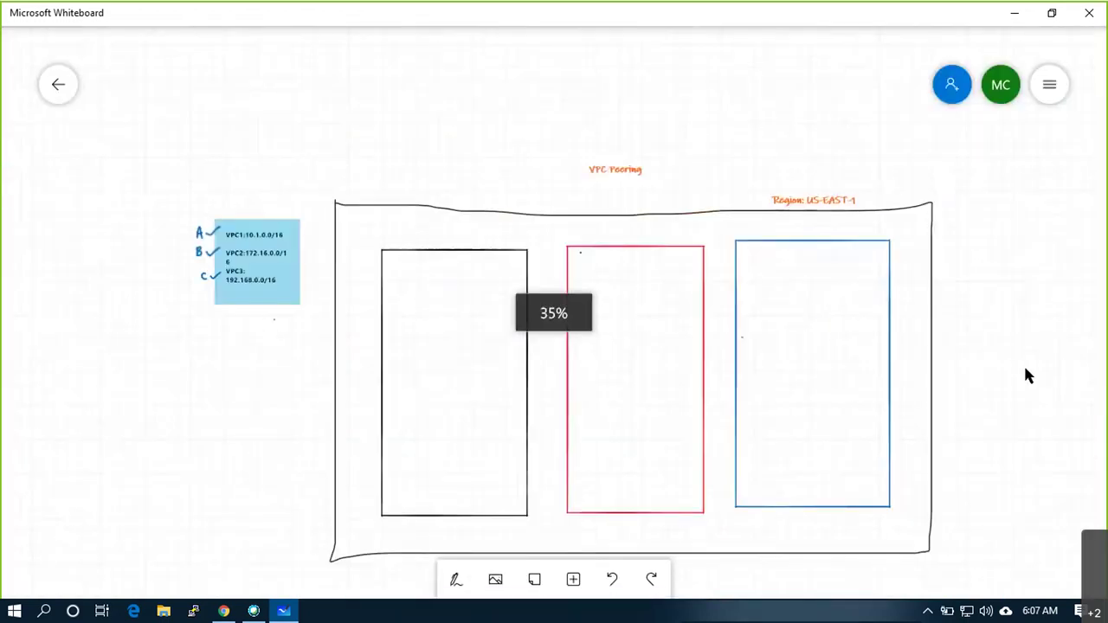
pyautogui.moveTo(1026, 369); pyautogui.dragTo(940, 327)
pyautogui.scroll(2, 937, 335)
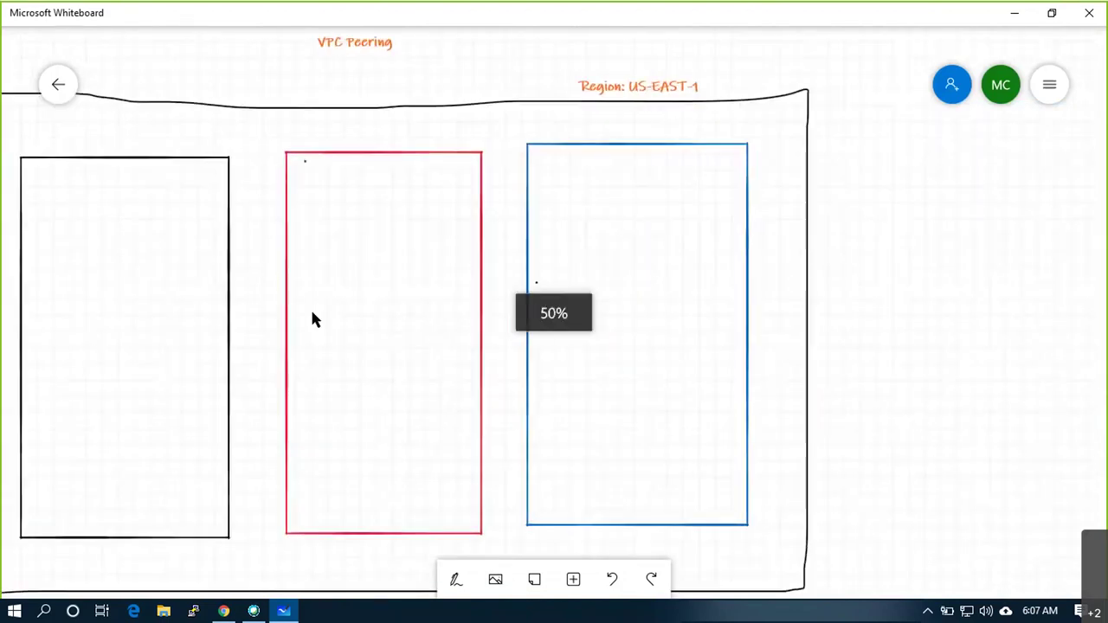
pyautogui.moveTo(341, 314); pyautogui.dragTo(486, 271)
pyautogui.click(457, 582)
pyautogui.click(359, 581)
# Label the black box VPC1:10.1.0.0/16 underneath
pyautogui.rightClick(182, 537)
pyautogui.click(197, 492)
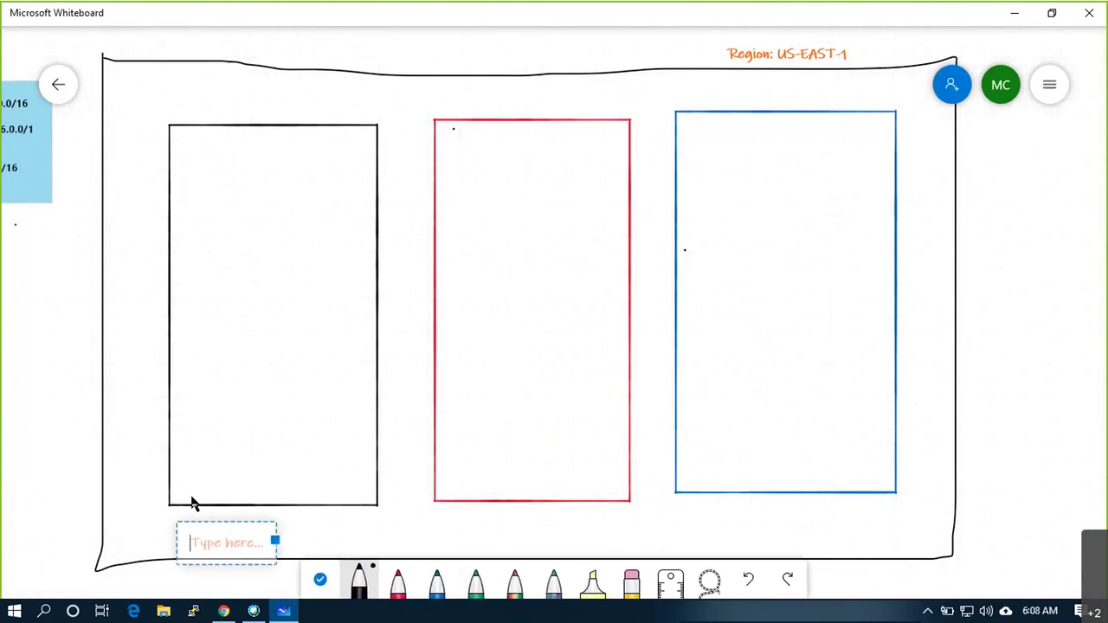
pyautogui.write('VPC1:1')
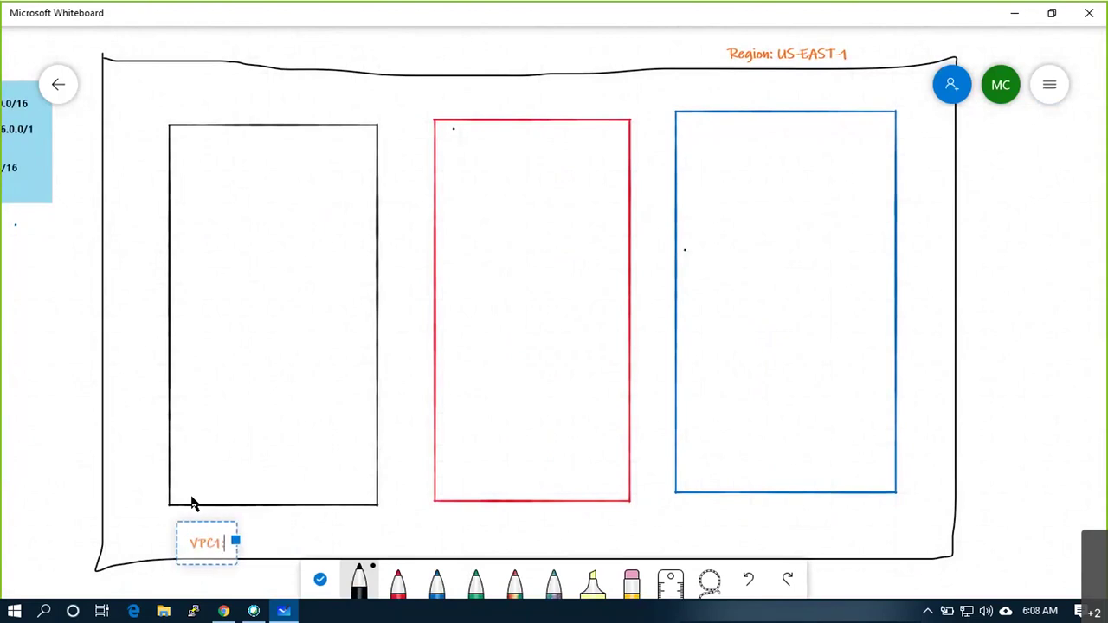
pyautogui.write('0.')
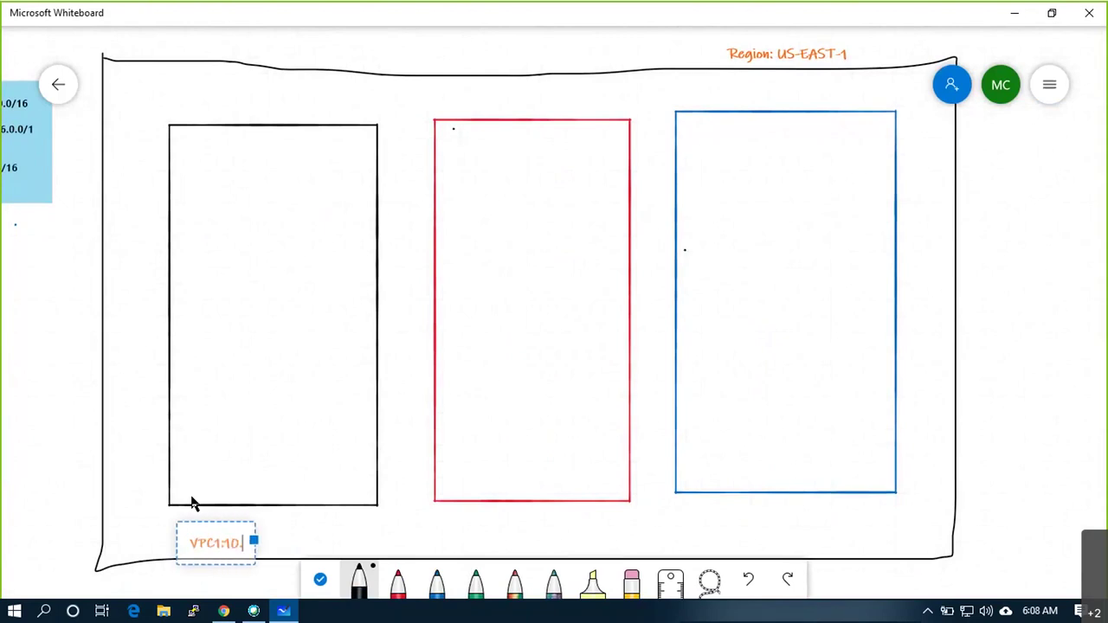
pyautogui.write('1.0.0/16')
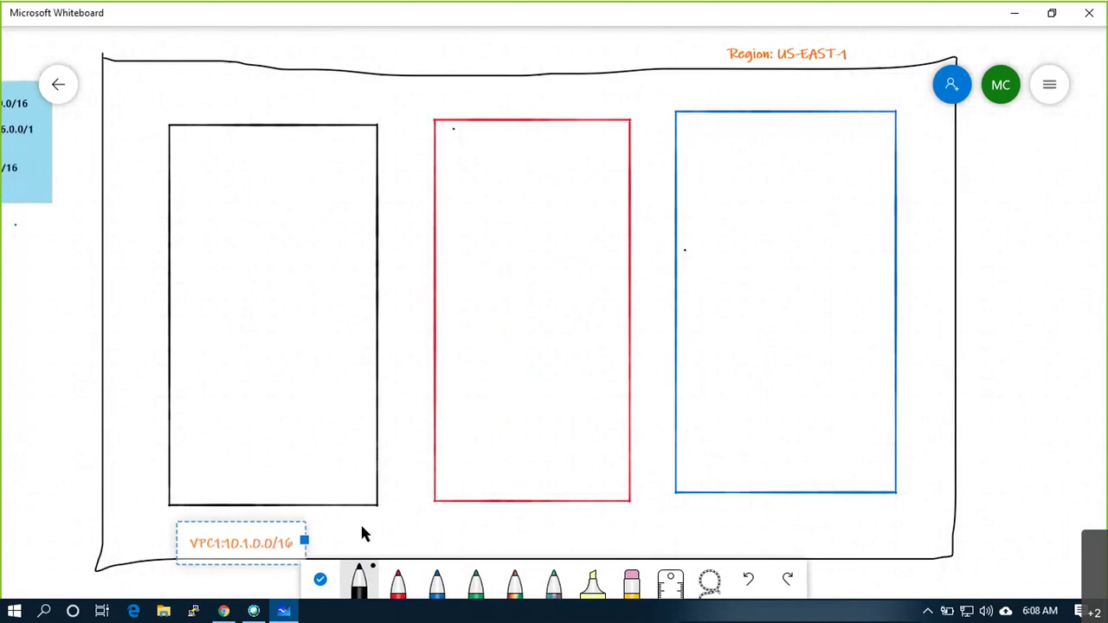
pyautogui.click(441, 529)
# Label the red box VPC2: 172.16.0.0/16 underneath
pyautogui.rightClick(441, 529)
pyautogui.click(461, 488)
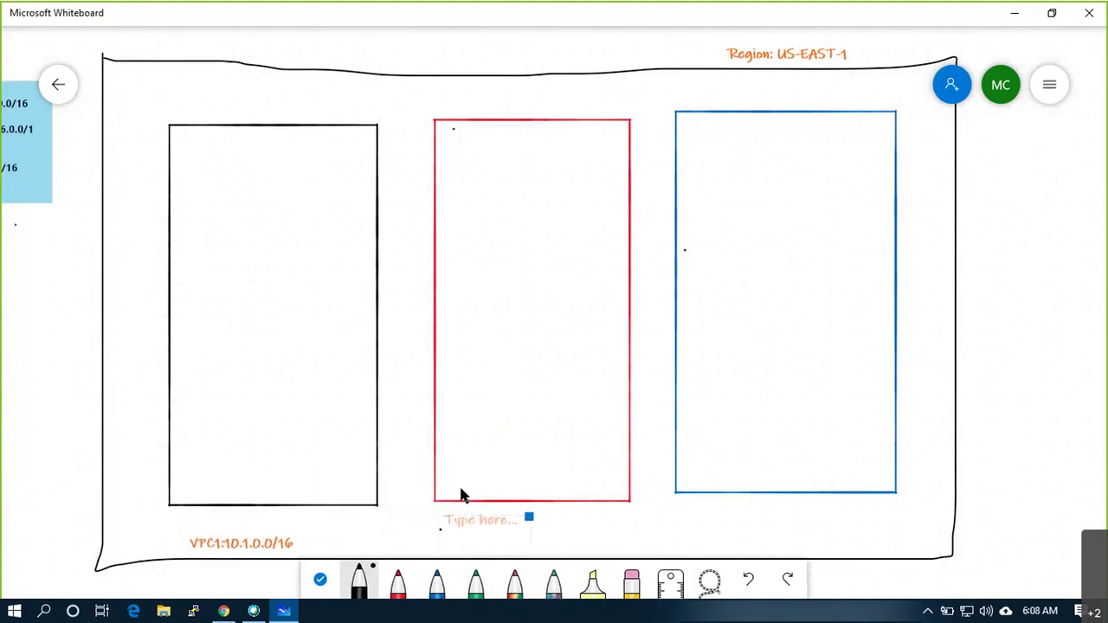
pyautogui.write('VPC2')
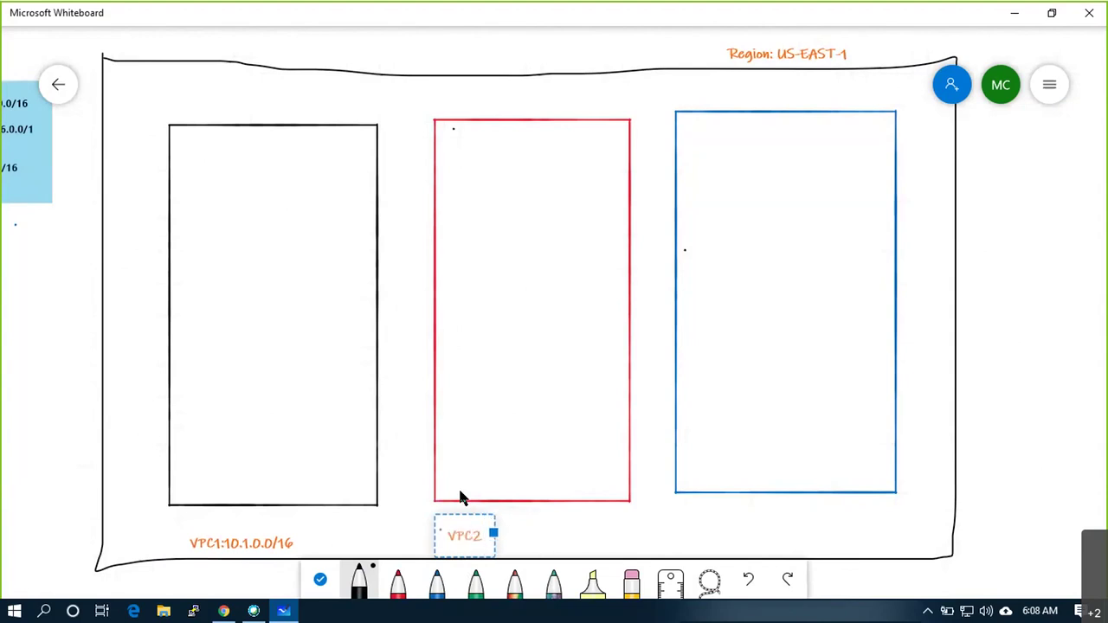
pyautogui.write(': 10.')
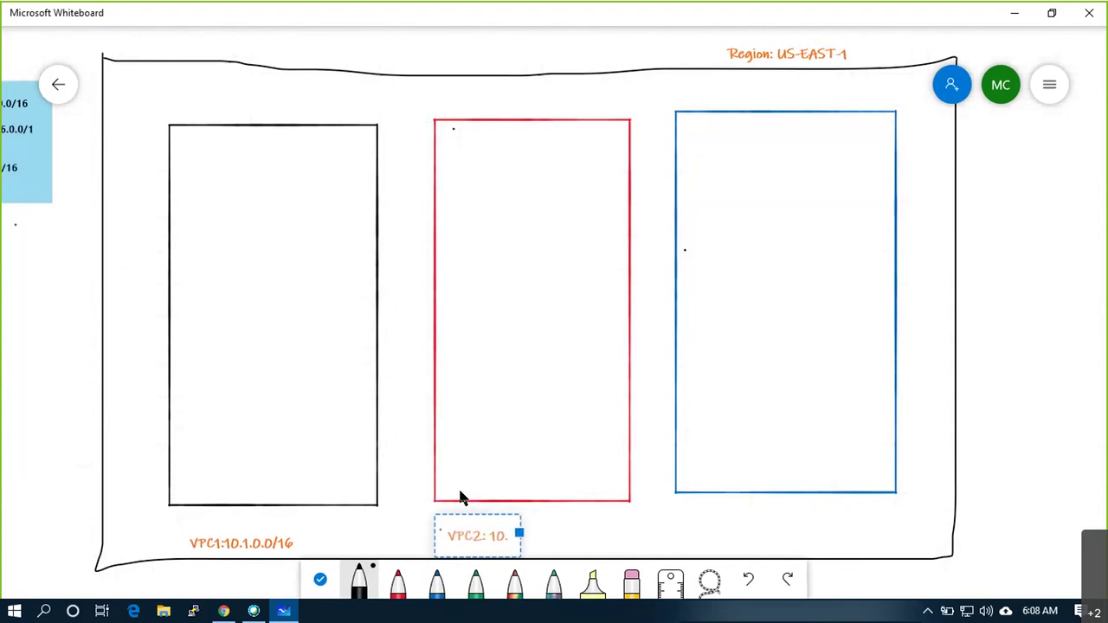
pyautogui.press('BackSpace')
pyautogui.write('72.16.0.0/1')
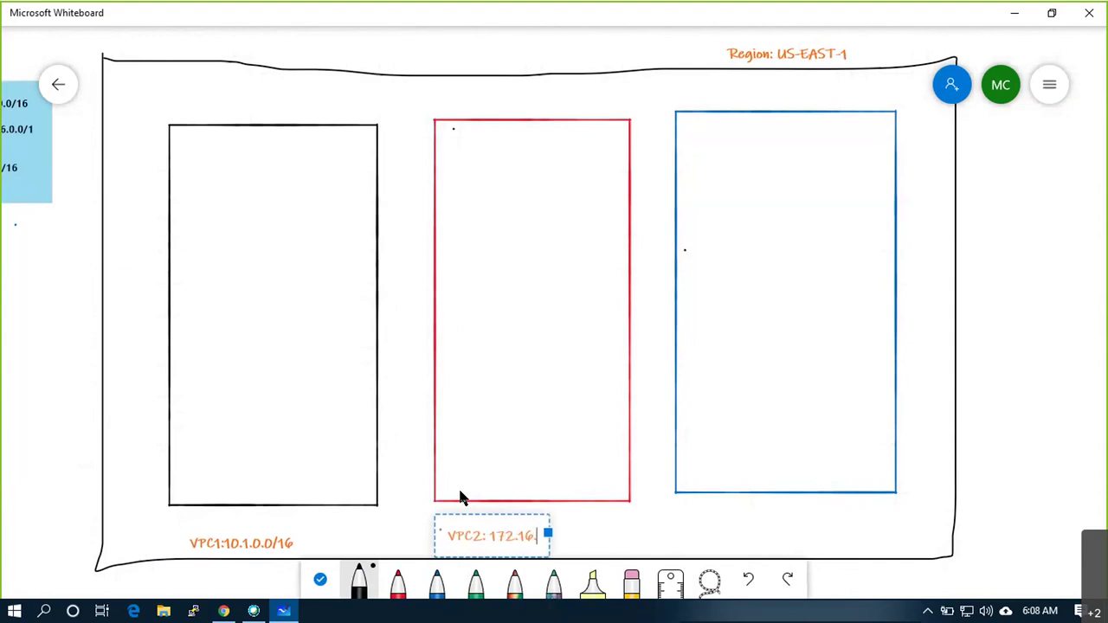
pyautogui.write('6')
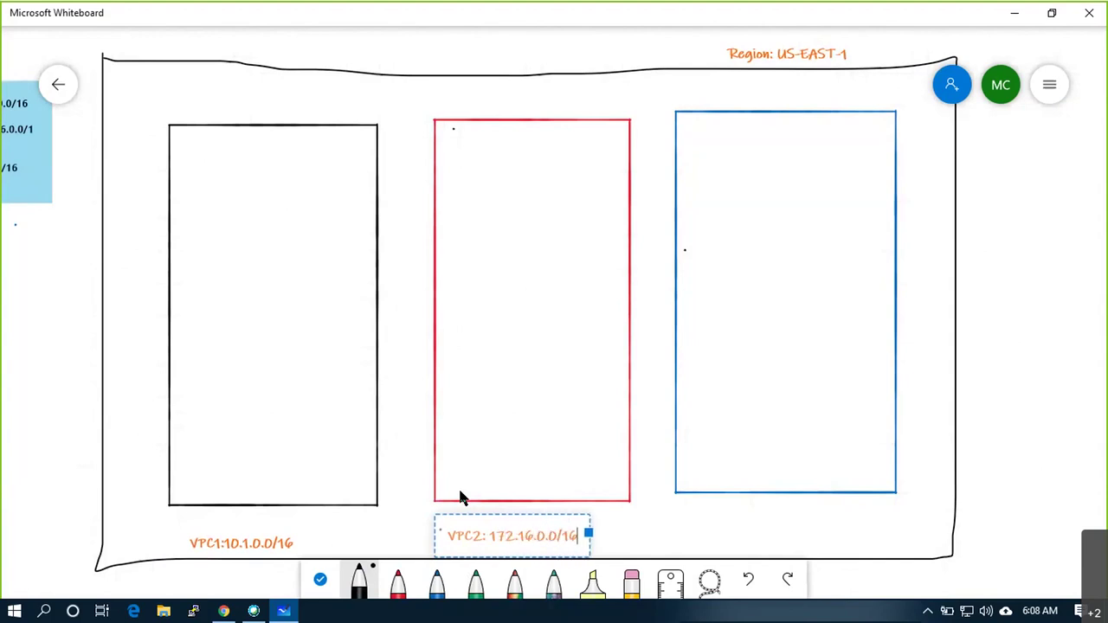
# Label the blue box VPC3: 192.168.0.0/16 and pick the red pen
pyautogui.click(713, 514)
pyautogui.click(724, 482)
pyautogui.write('VPC')
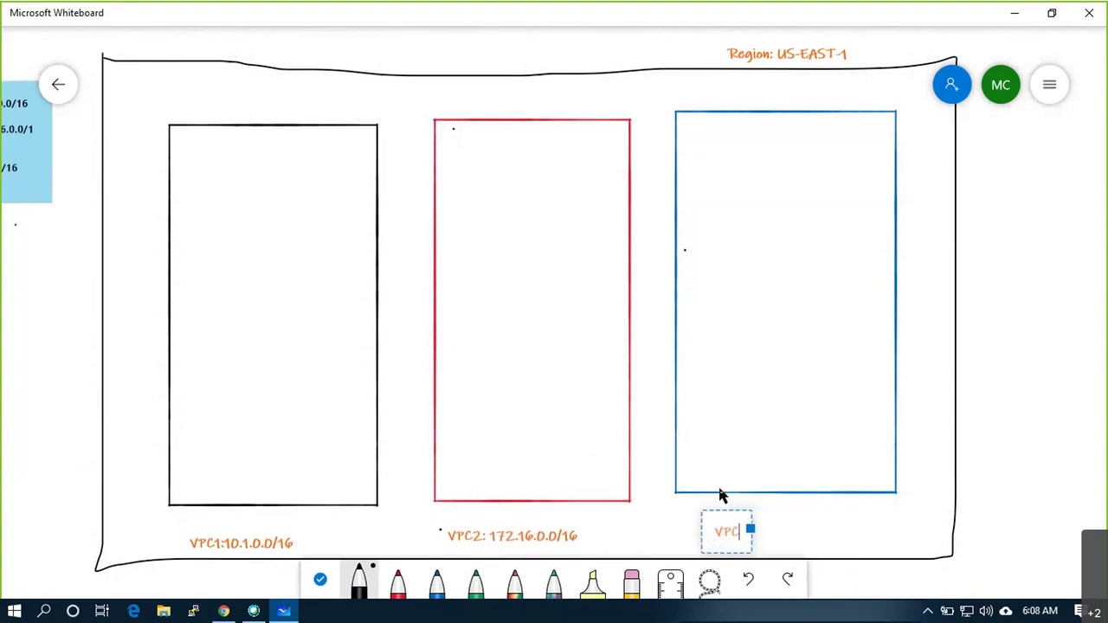
pyautogui.write('3: 19')
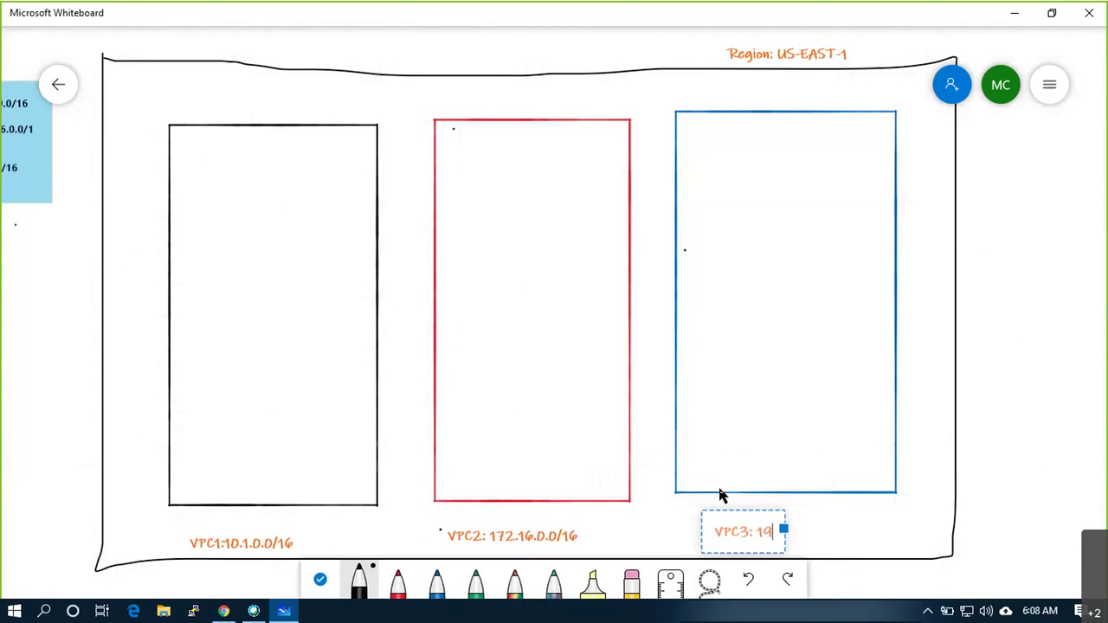
pyautogui.write('2.168.0.0/1')
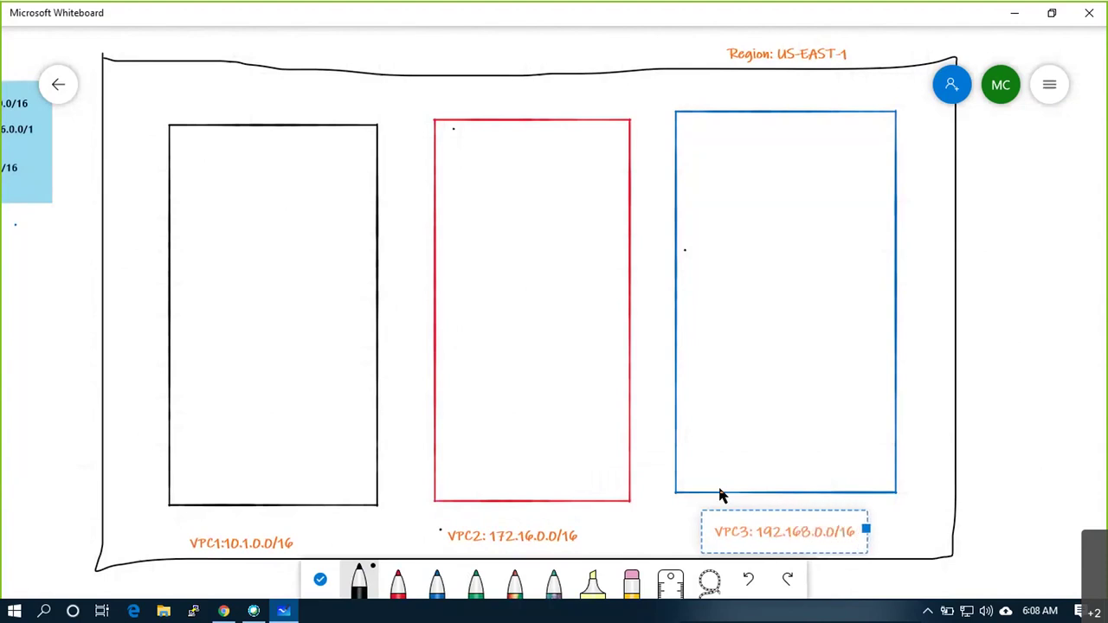
pyautogui.write('6')
pyautogui.click(1018, 442)
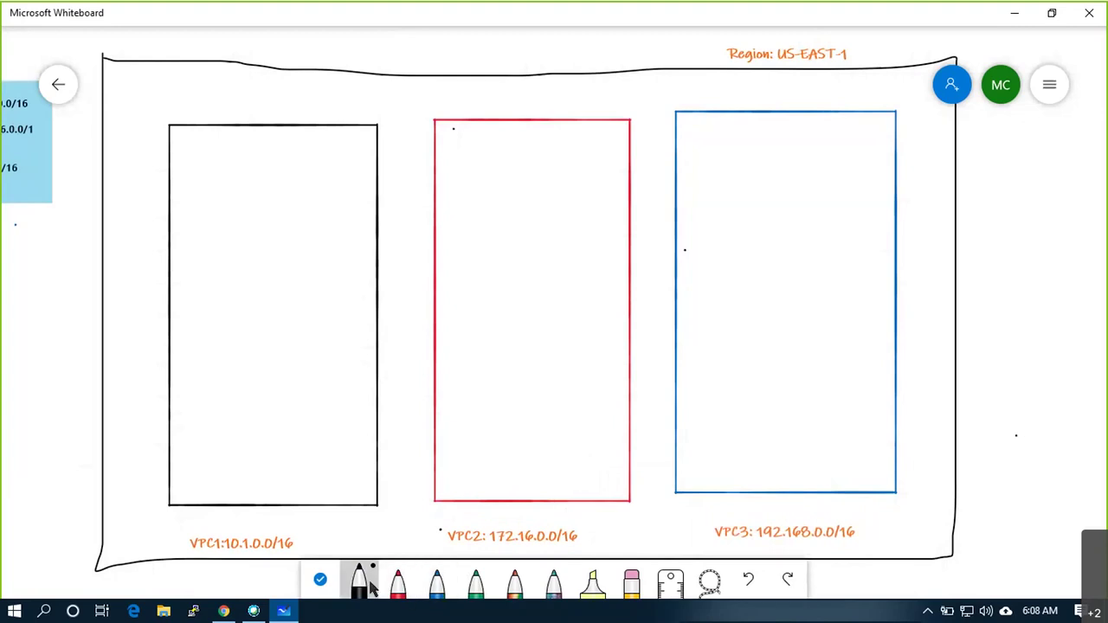
pyautogui.click(399, 585)
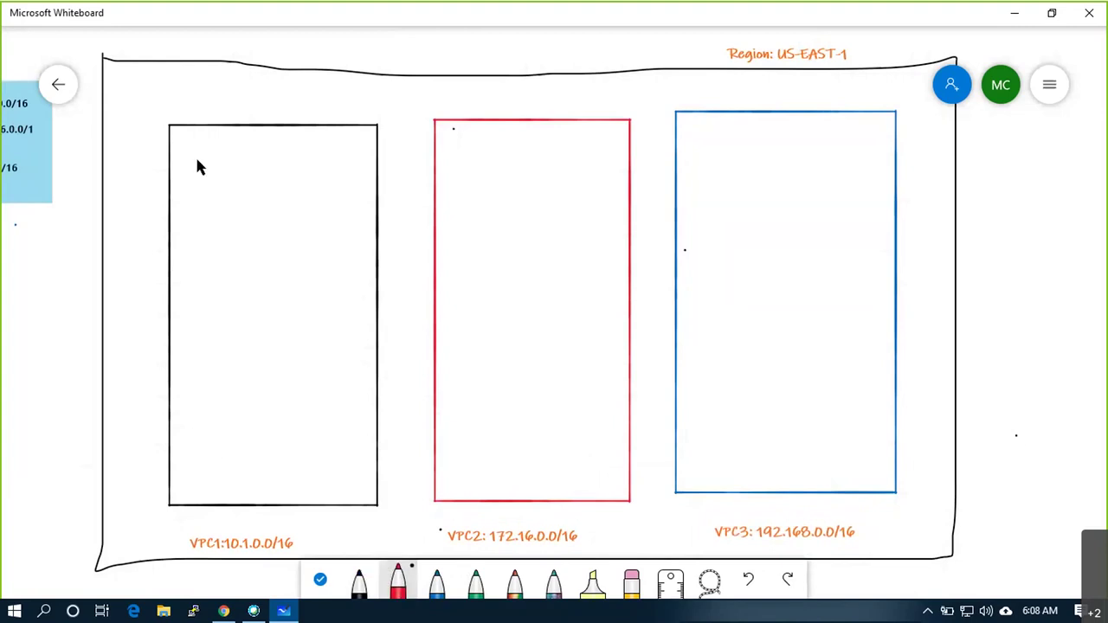
# Draw two red subnet boxes, upper and lower, inside VPC1
pyautogui.moveTo(196, 155)
pyautogui.mouseDown()
pyautogui.moveTo(197, 246)
pyautogui.moveTo(303, 244)
pyautogui.mouseUp()
pyautogui.moveTo(344, 157); pyautogui.dragTo(198, 156)
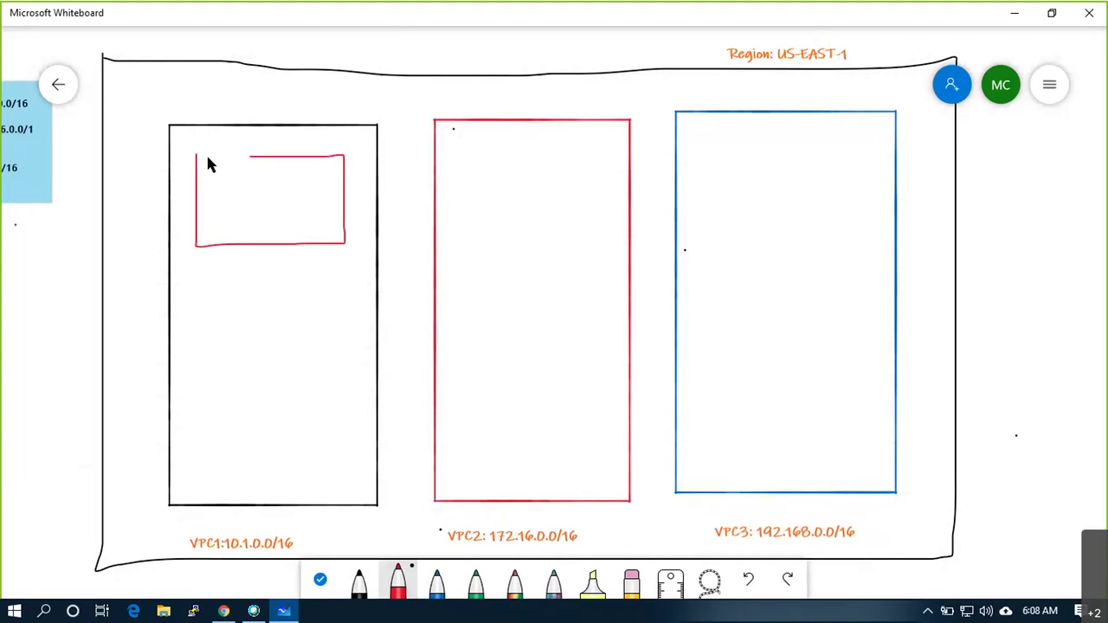
pyautogui.moveTo(199, 399); pyautogui.dragTo(333, 414)
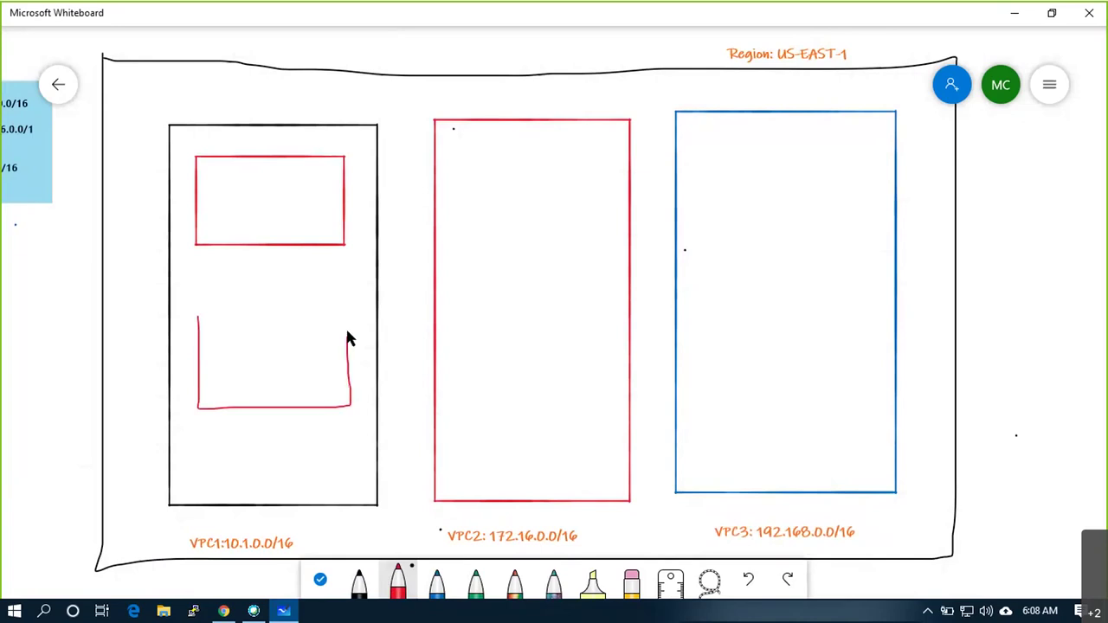
pyautogui.moveTo(347, 322); pyautogui.dragTo(207, 316)
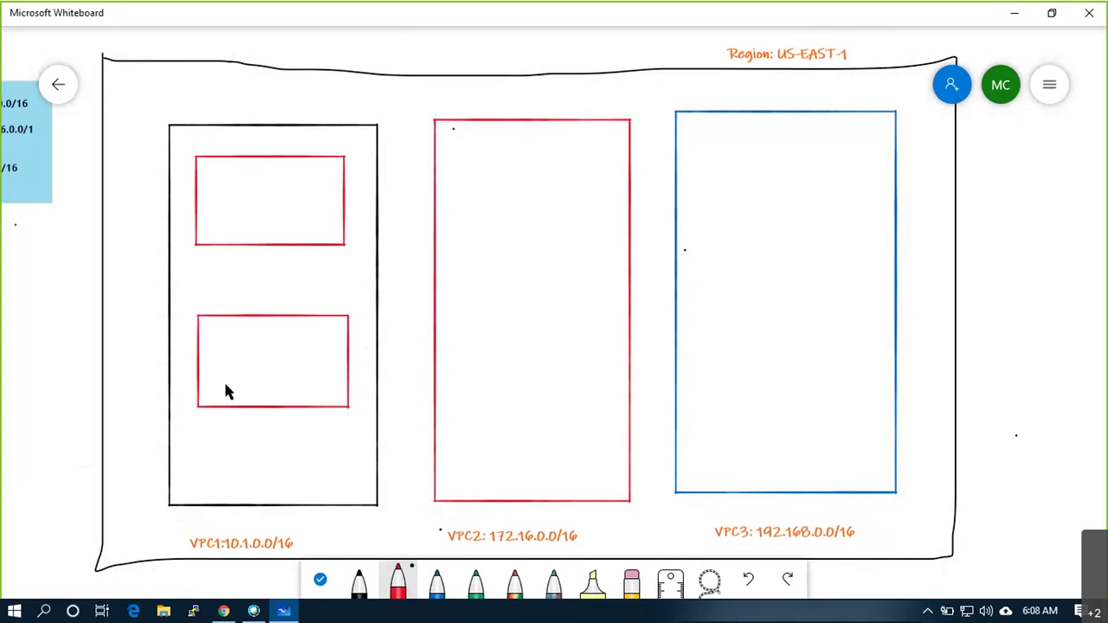
# Draw two black subnet boxes inside VPC2
pyautogui.click(359, 582)
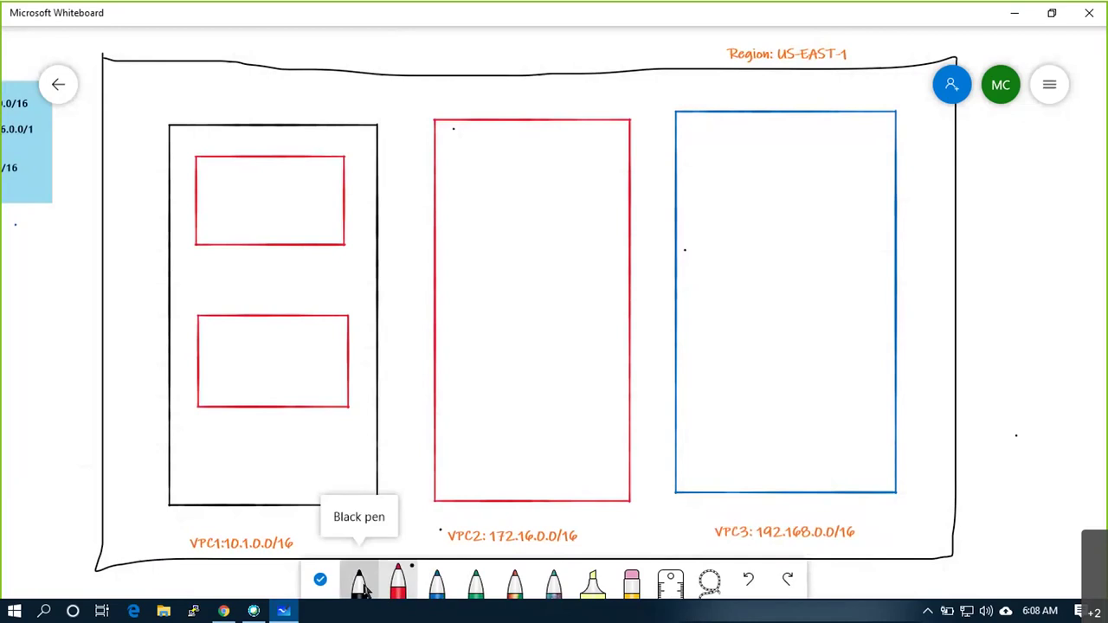
pyautogui.moveTo(455, 243)
pyautogui.mouseDown()
pyautogui.moveTo(603, 250)
pyautogui.moveTo(604, 161)
pyautogui.moveTo(486, 156)
pyautogui.mouseUp()
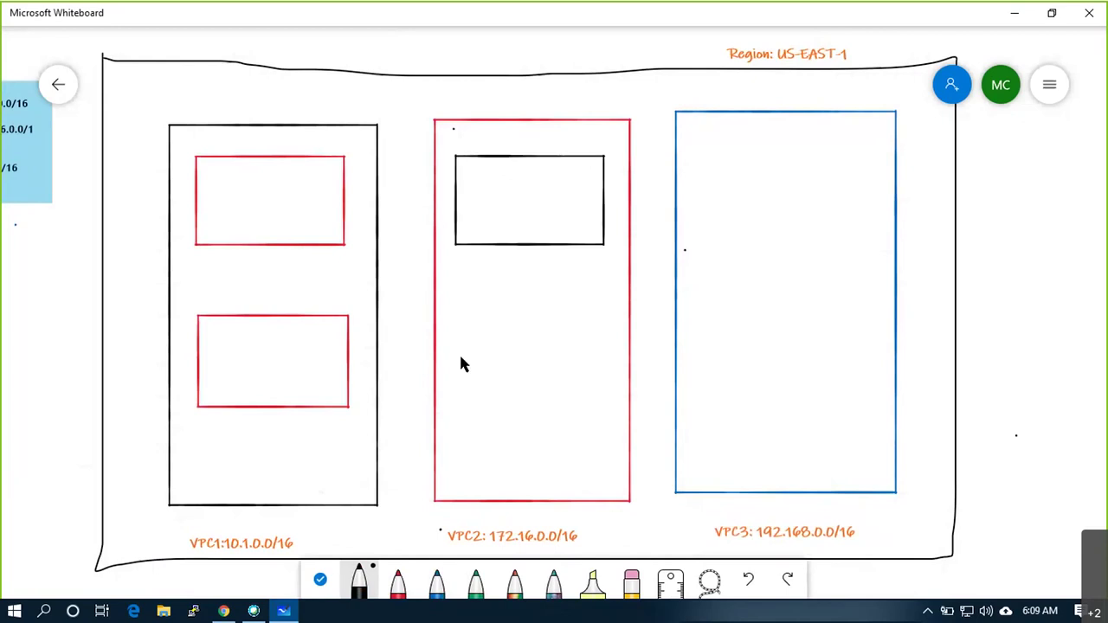
pyautogui.moveTo(462, 303)
pyautogui.mouseDown()
pyautogui.moveTo(461, 413)
pyautogui.moveTo(564, 414)
pyautogui.moveTo(601, 389)
pyautogui.moveTo(598, 310)
pyautogui.moveTo(462, 303)
pyautogui.mouseUp()
# Draw two red subnet boxes inside VPC3
pyautogui.click(397, 581)
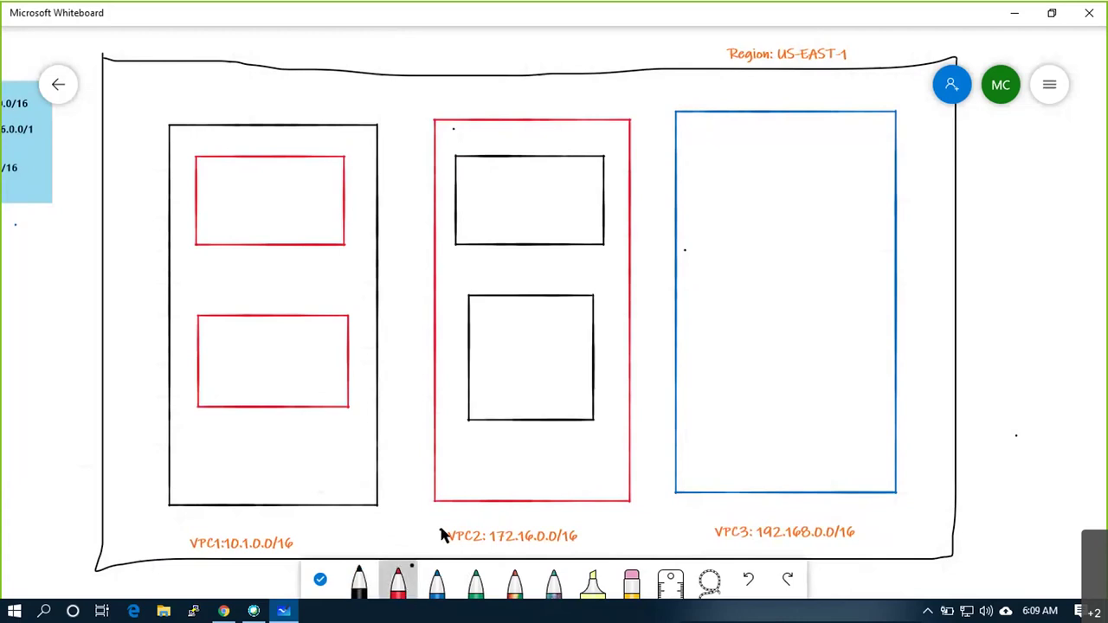
pyautogui.moveTo(702, 154)
pyautogui.mouseDown()
pyautogui.moveTo(704, 222)
pyautogui.moveTo(836, 234)
pyautogui.mouseUp()
pyautogui.moveTo(861, 157); pyautogui.dragTo(703, 148)
pyautogui.moveTo(715, 308)
pyautogui.mouseDown()
pyautogui.moveTo(718, 402)
pyautogui.moveTo(841, 419)
pyautogui.moveTo(868, 377)
pyautogui.moveTo(868, 306)
pyautogui.moveTo(712, 305)
pyautogui.mouseUp()
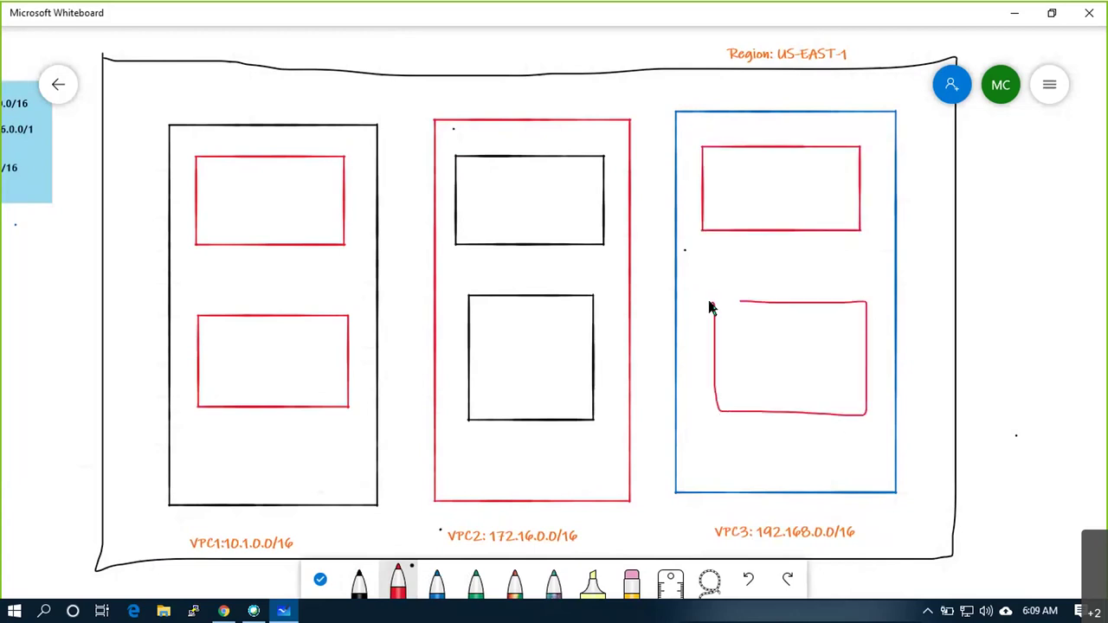
# Label VPC1's subnets SUB1:10.1.1.0/24 and SUB2:10.1.2.0/24
pyautogui.click(359, 584)
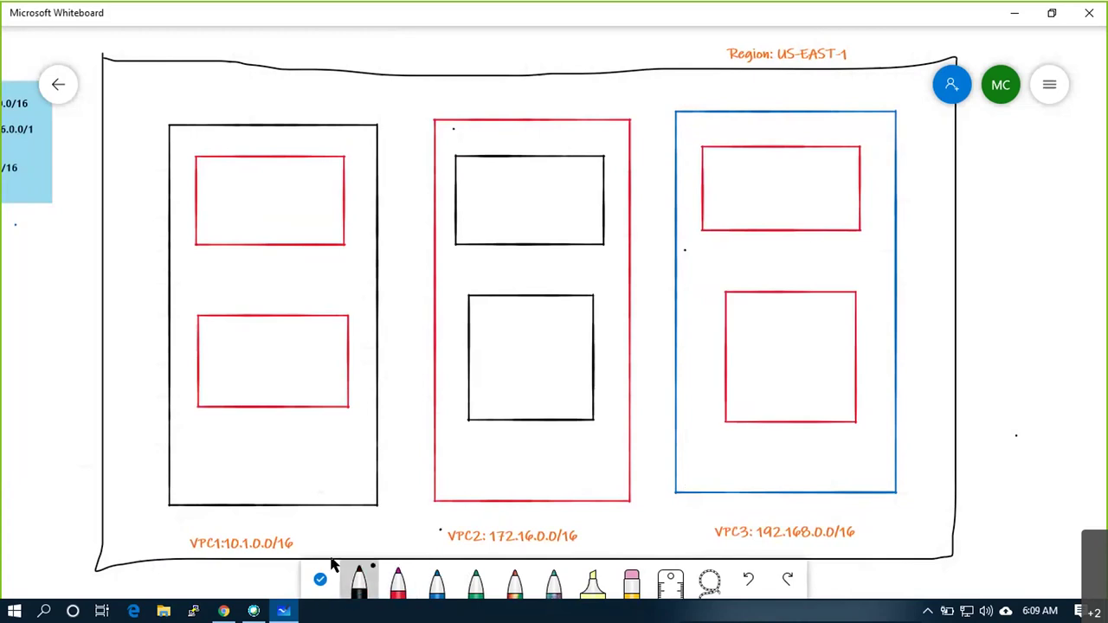
pyautogui.rightClick(223, 421)
pyautogui.click(234, 383)
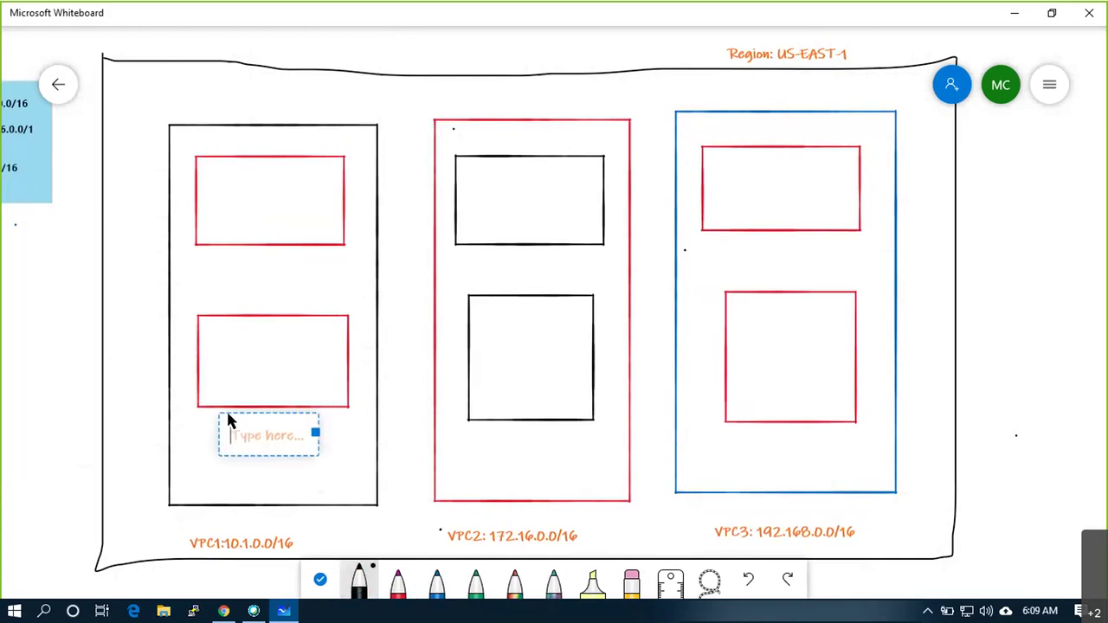
pyautogui.write('SUB1:10.1.0')
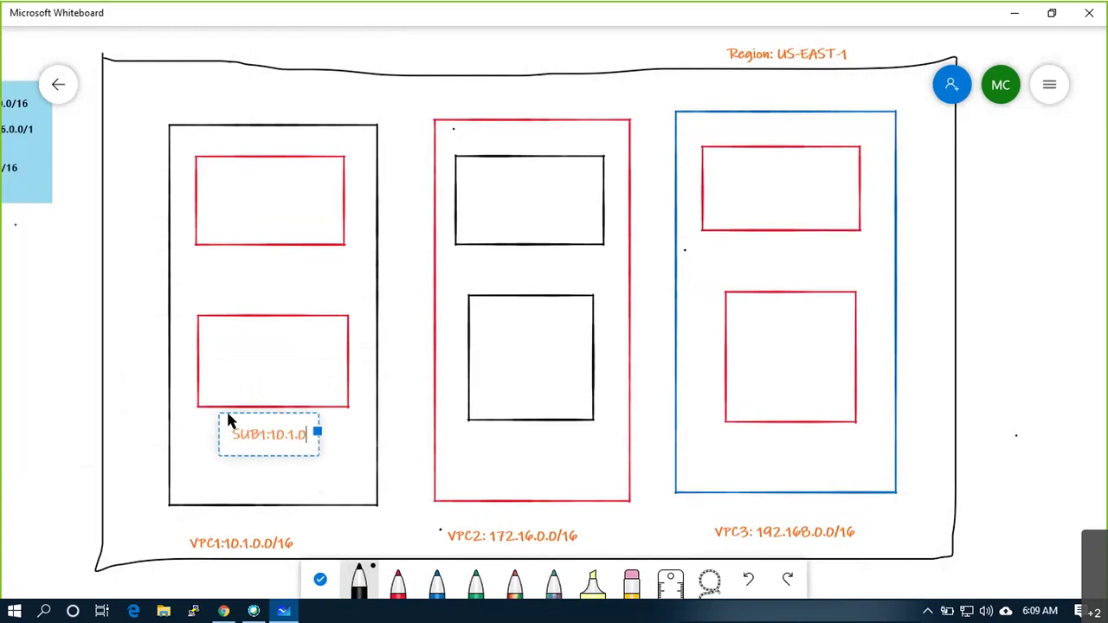
pyautogui.press('BackSpace')
pyautogui.write('1.0/24')
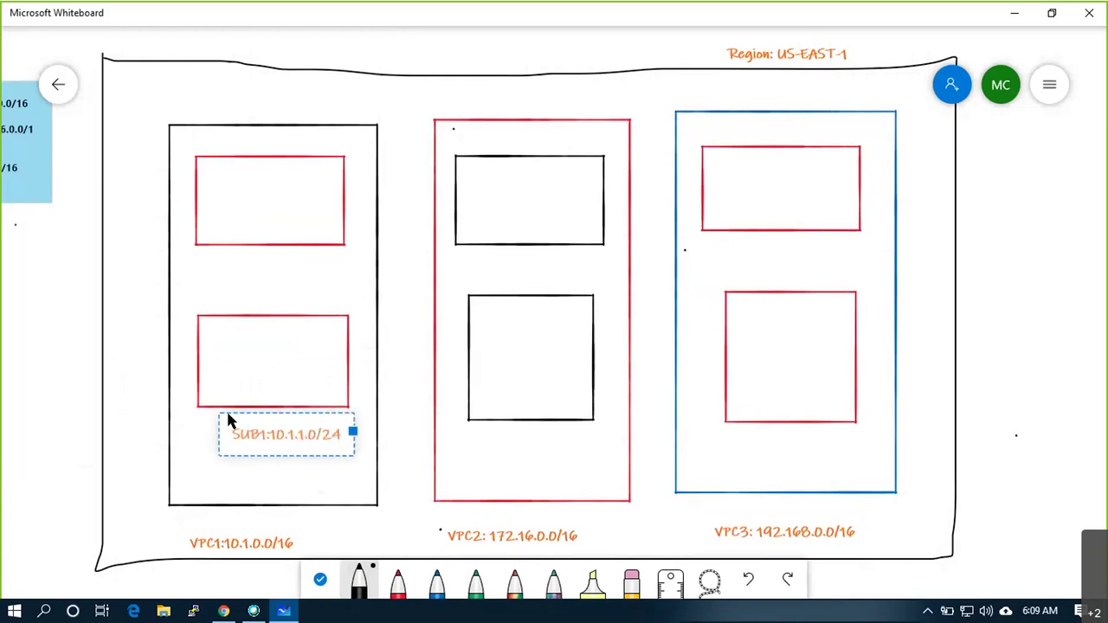
pyautogui.click(216, 264)
pyautogui.click(235, 237)
pyautogui.write('SUB2')
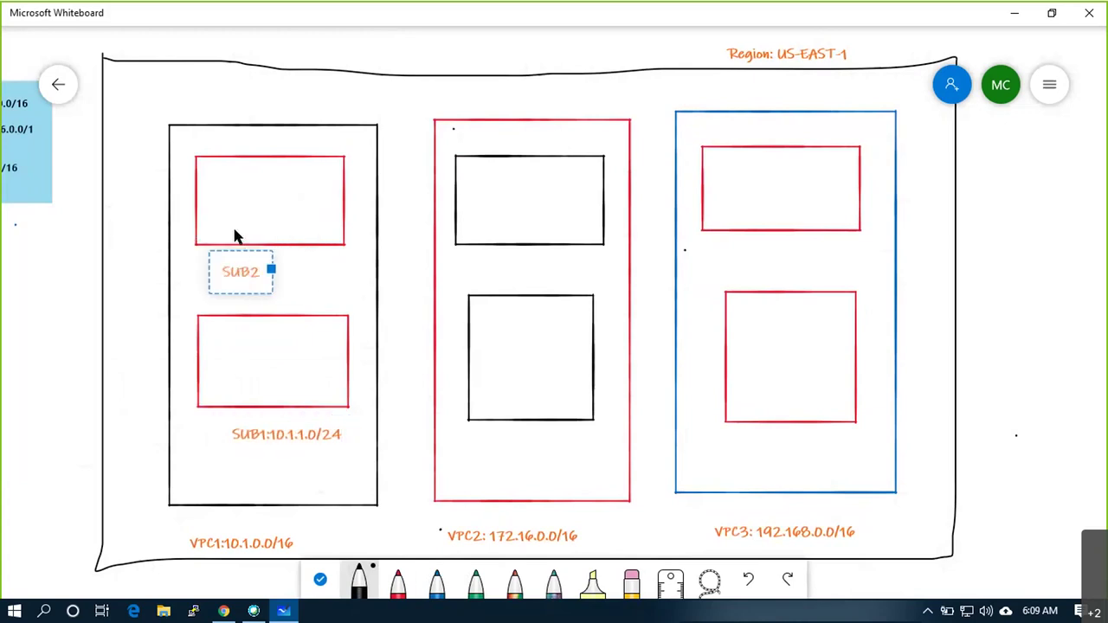
pyautogui.write(':10.1.')
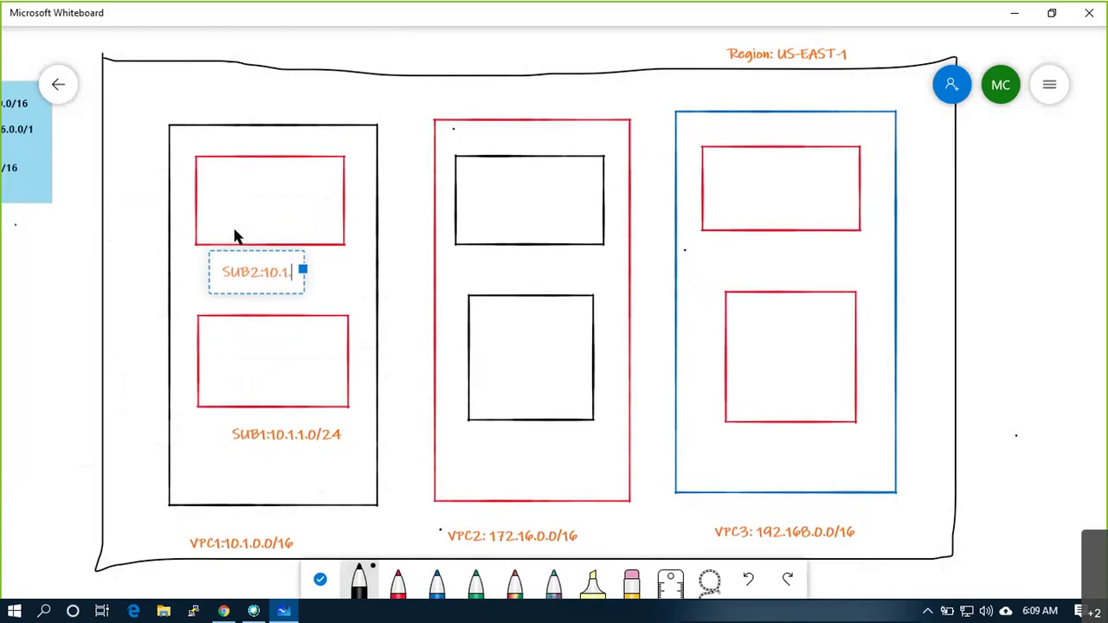
pyautogui.write('2.0/24')
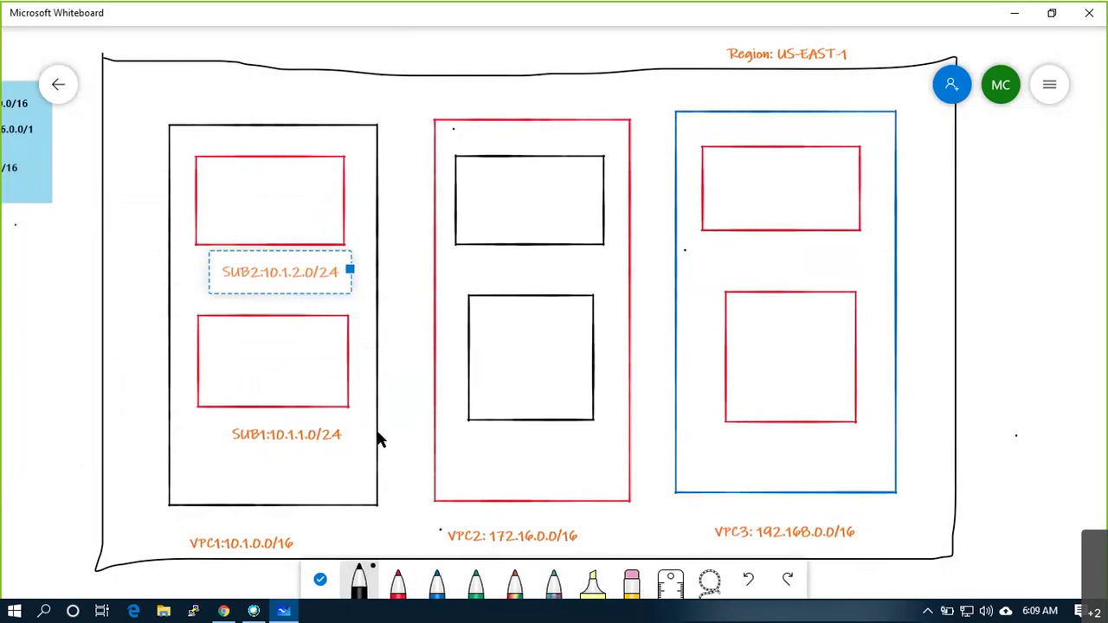
pyautogui.click(381, 440)
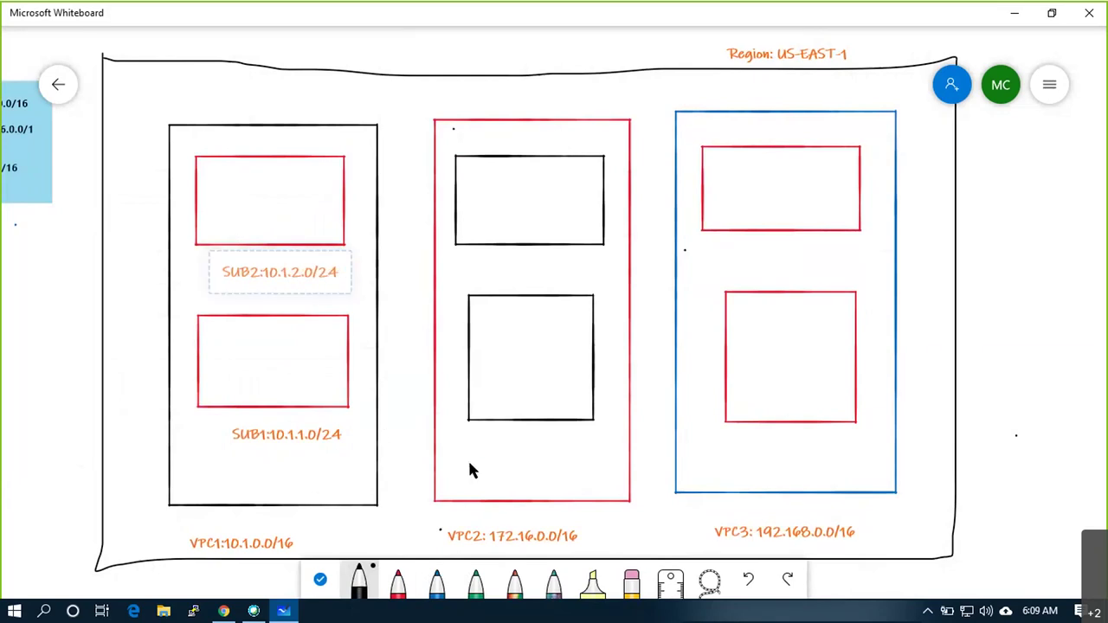
# Label VPC2's subnets SUB1:172.16.1.0/24 and Sub2: 172.16.2.0/24
pyautogui.rightClick(469, 430)
pyautogui.click(489, 395)
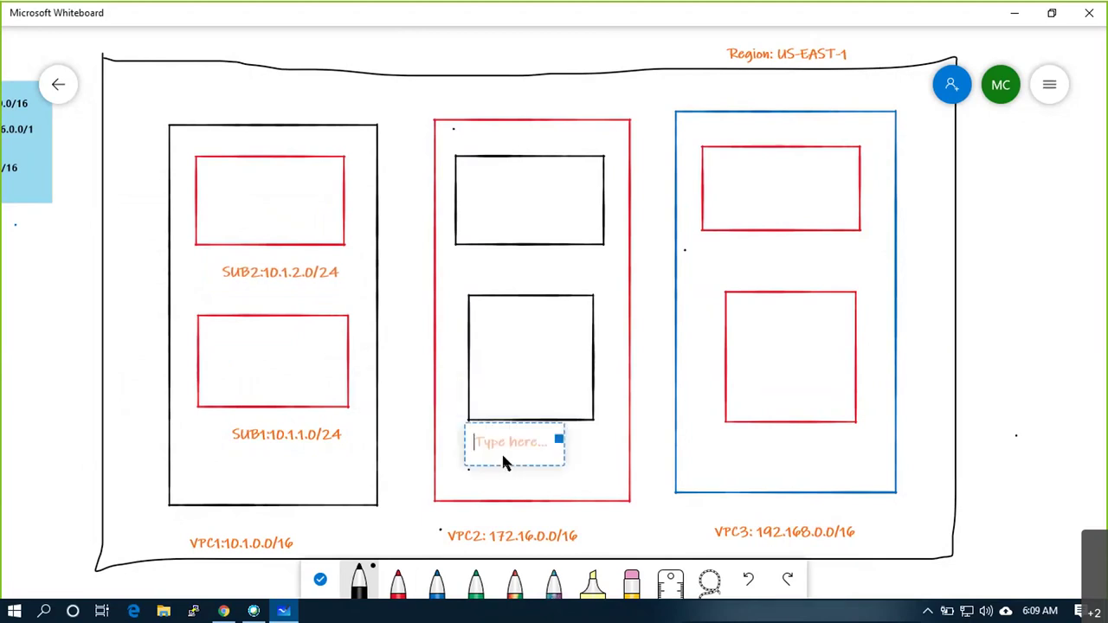
pyautogui.write('SUB1:172.16.1.0/24')
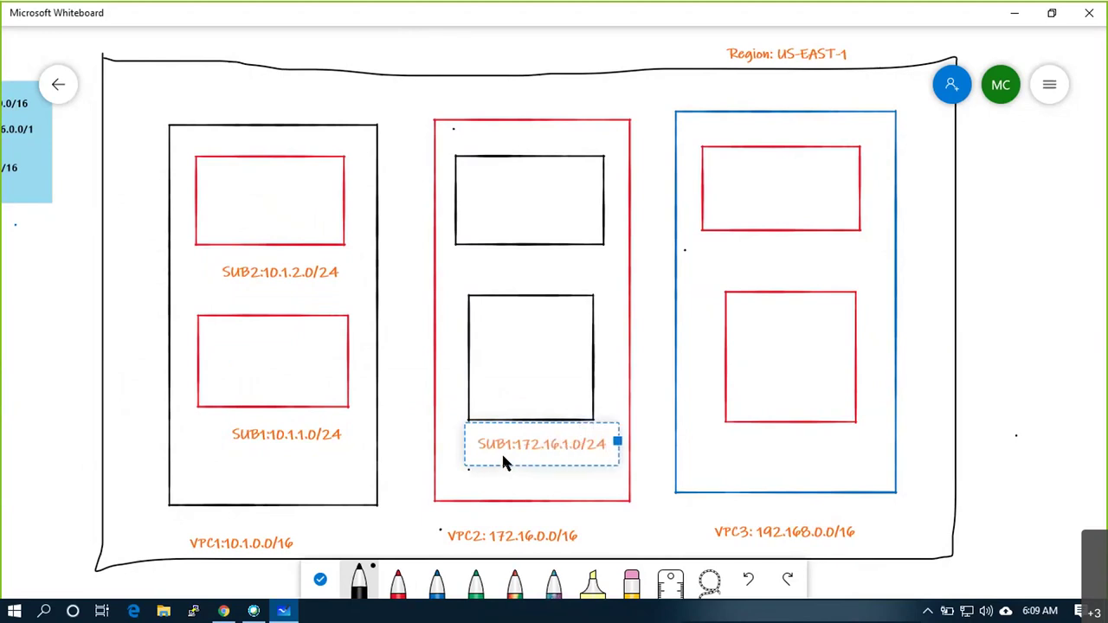
pyautogui.click(484, 262)
pyautogui.click(507, 232)
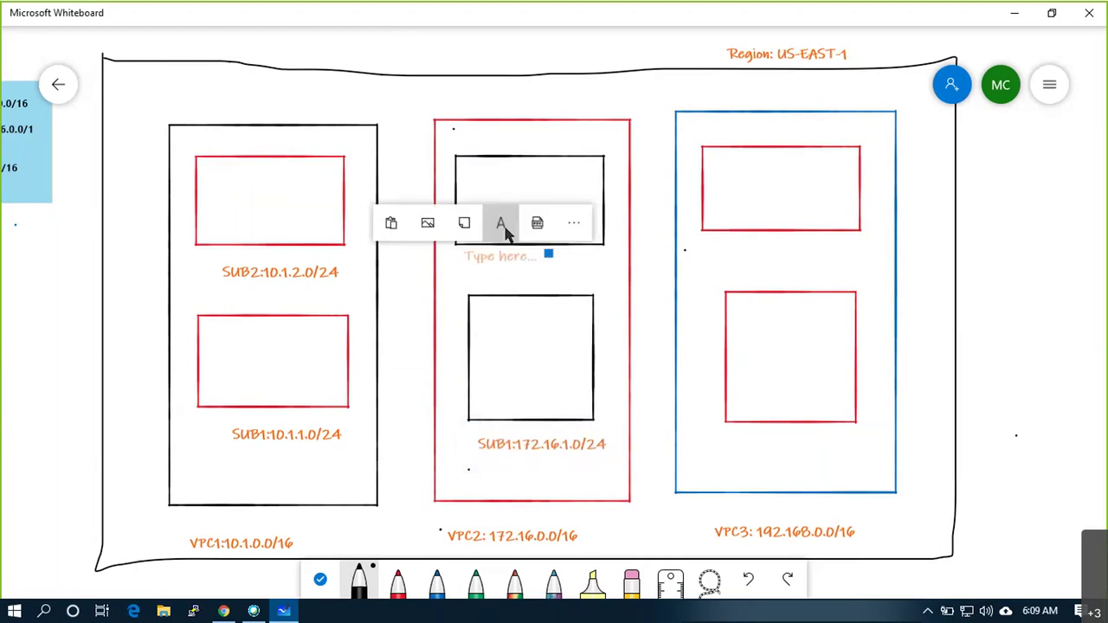
pyautogui.write('Sub2:')
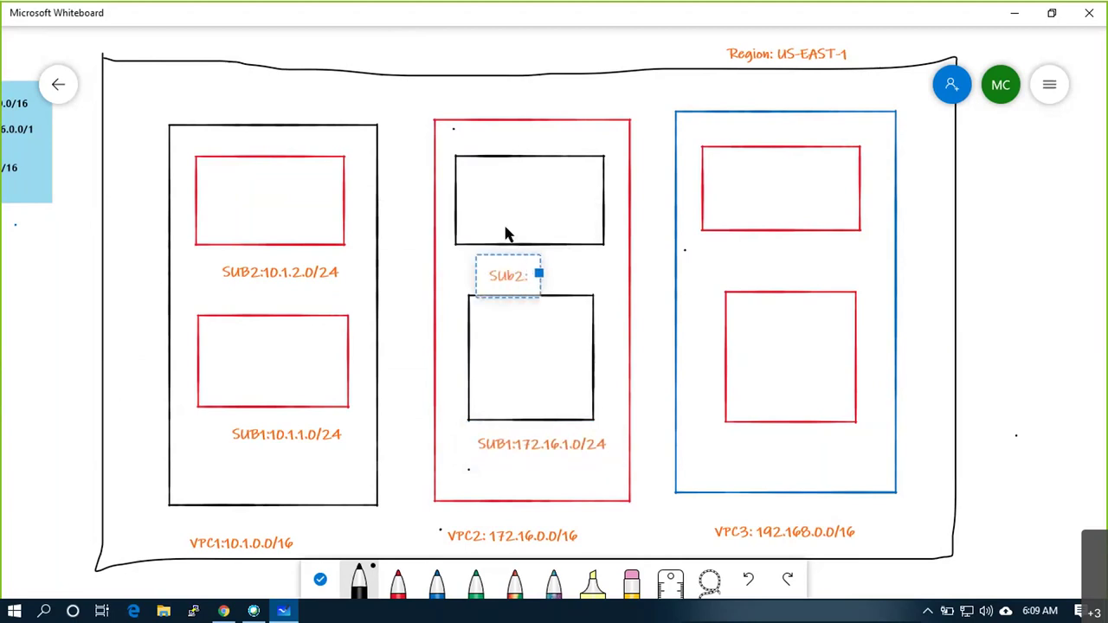
pyautogui.write(' 172.16')
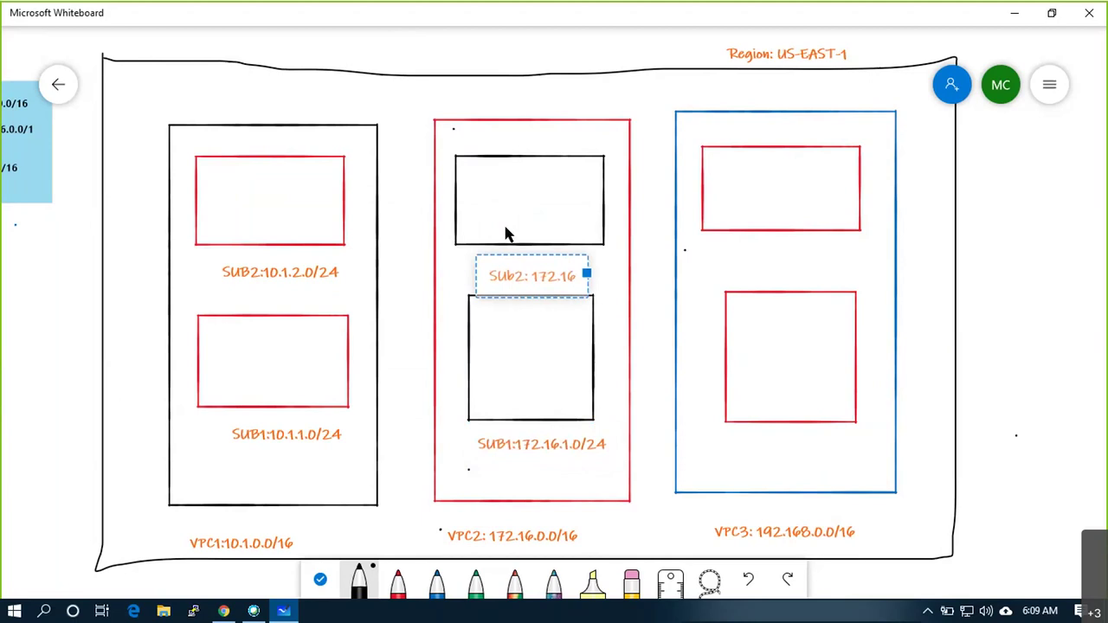
pyautogui.write('.2')
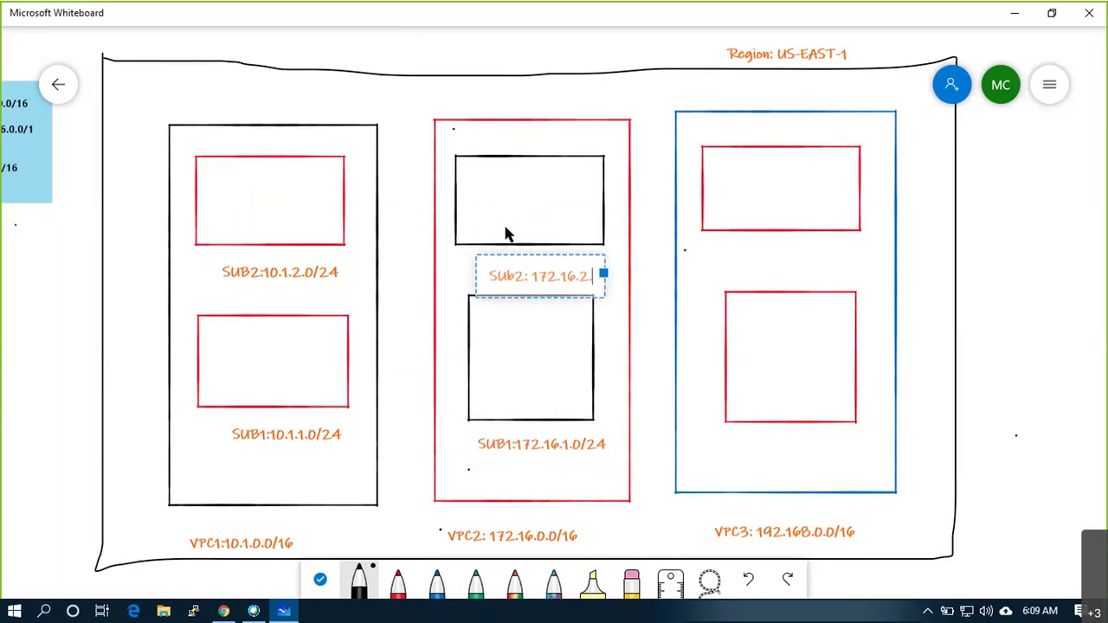
pyautogui.write('.0')
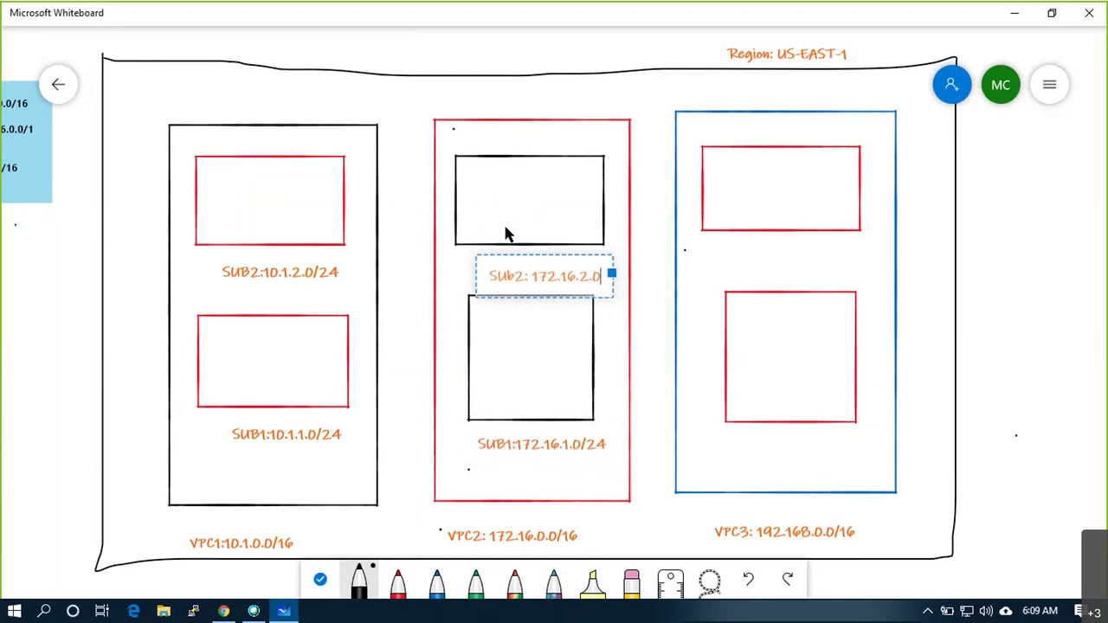
pyautogui.write('/24')
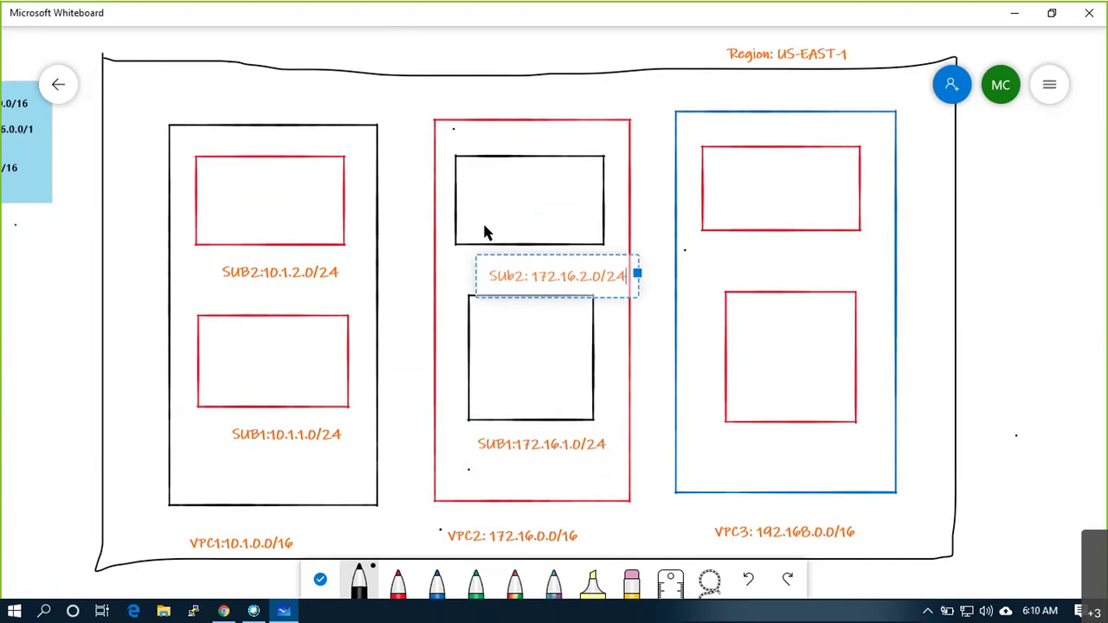
# Label VPC3's subnets SUB3 192.168.1.0/24 and SUB2: 192.168.2.0/24
pyautogui.rightClick(714, 432)
pyautogui.click(730, 397)
pyautogui.write('SUB3:')
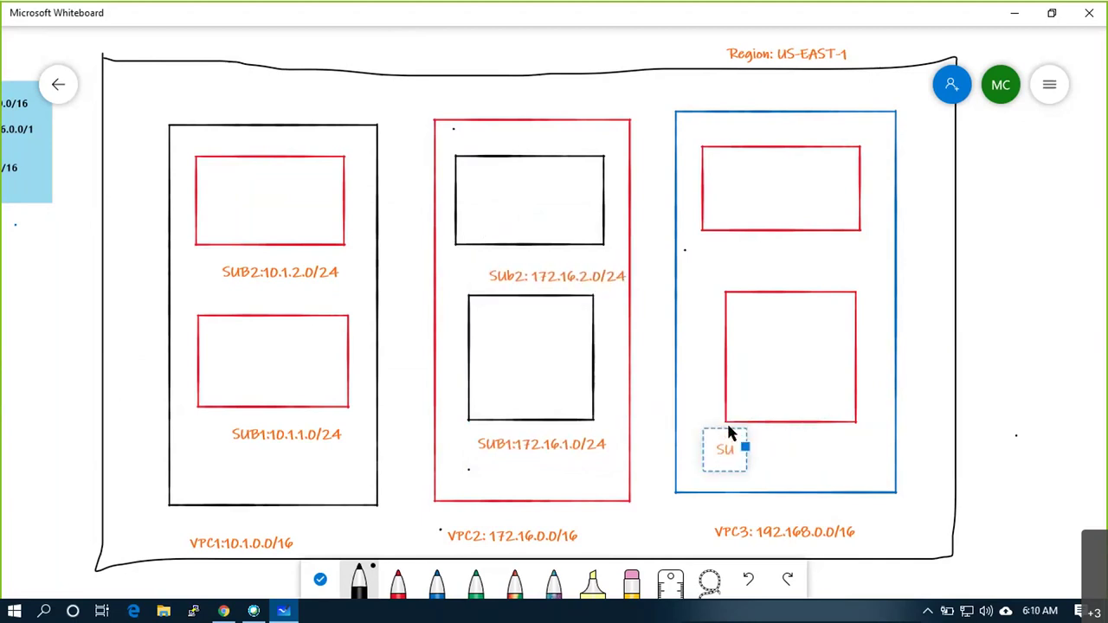
pyautogui.write('192.168.0.0')
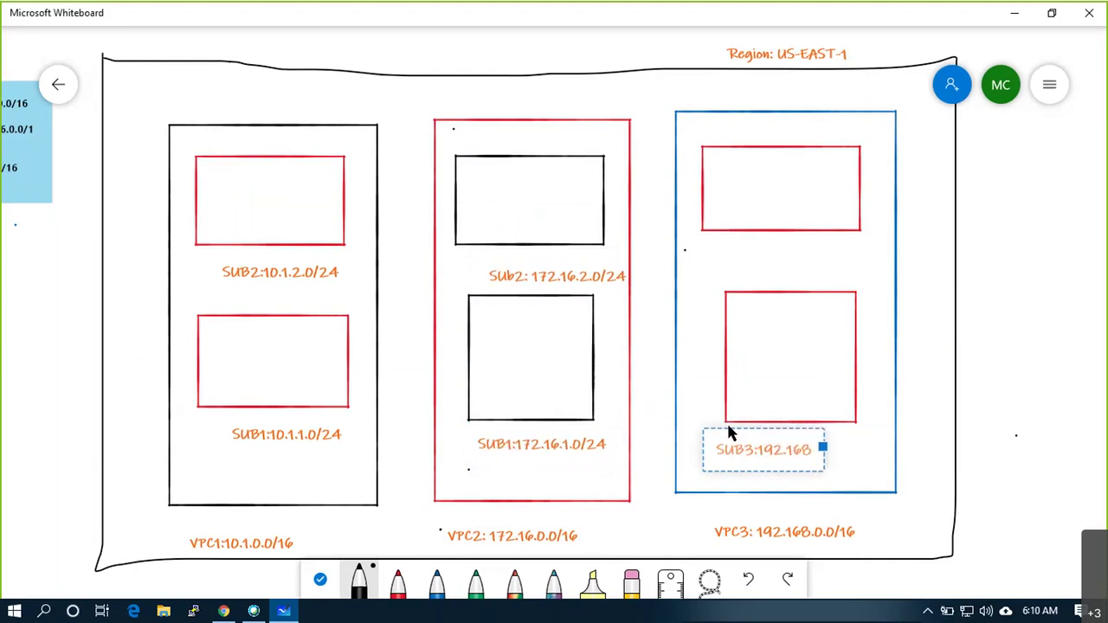
pyautogui.press('BackSpace')
pyautogui.press('BackSpace')
pyautogui.press('BackSpace')
pyautogui.write('1.0/24')
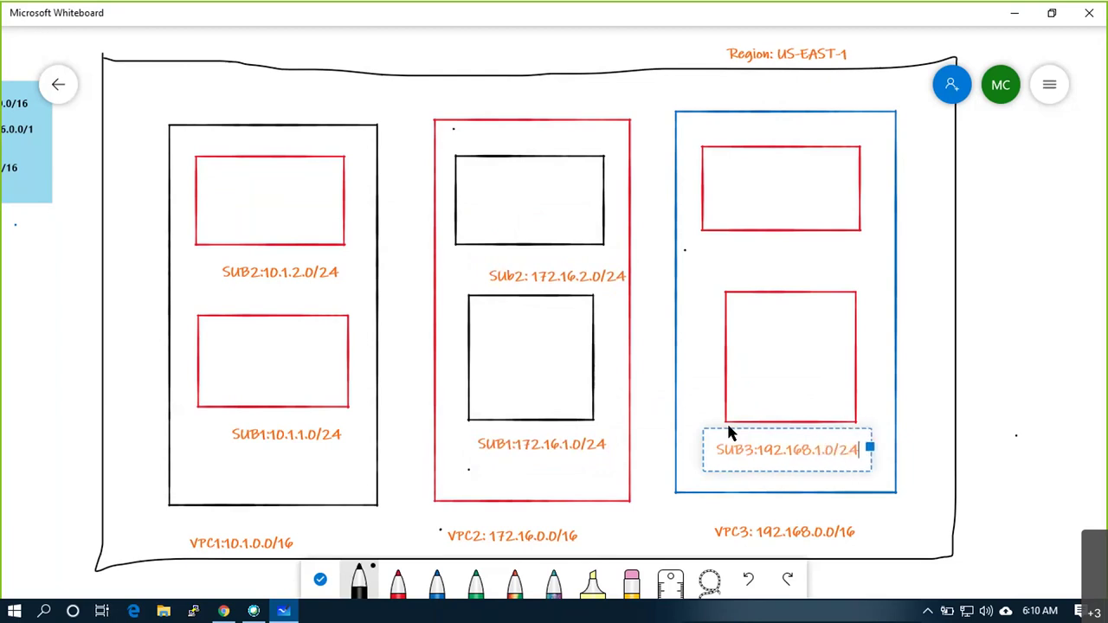
pyautogui.click(713, 250)
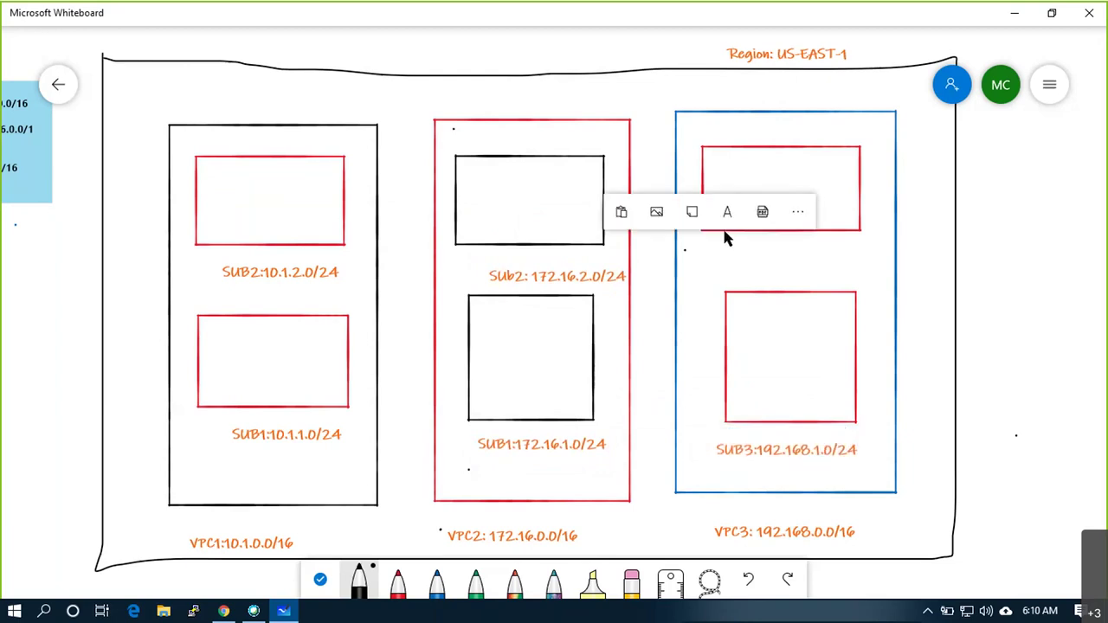
pyautogui.click(727, 217)
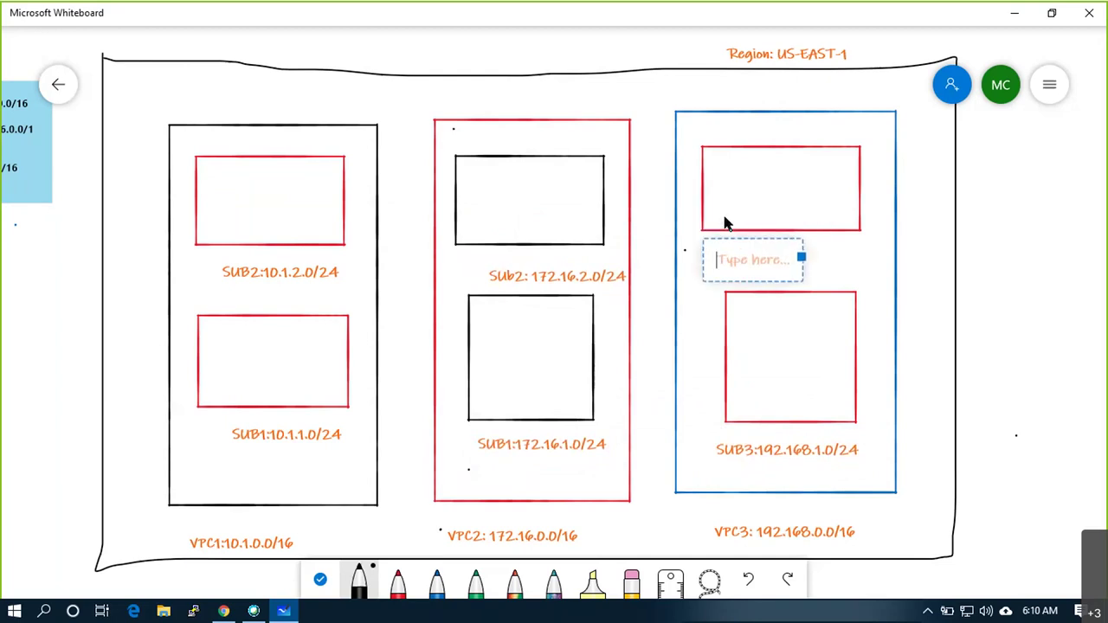
pyautogui.write('SU')
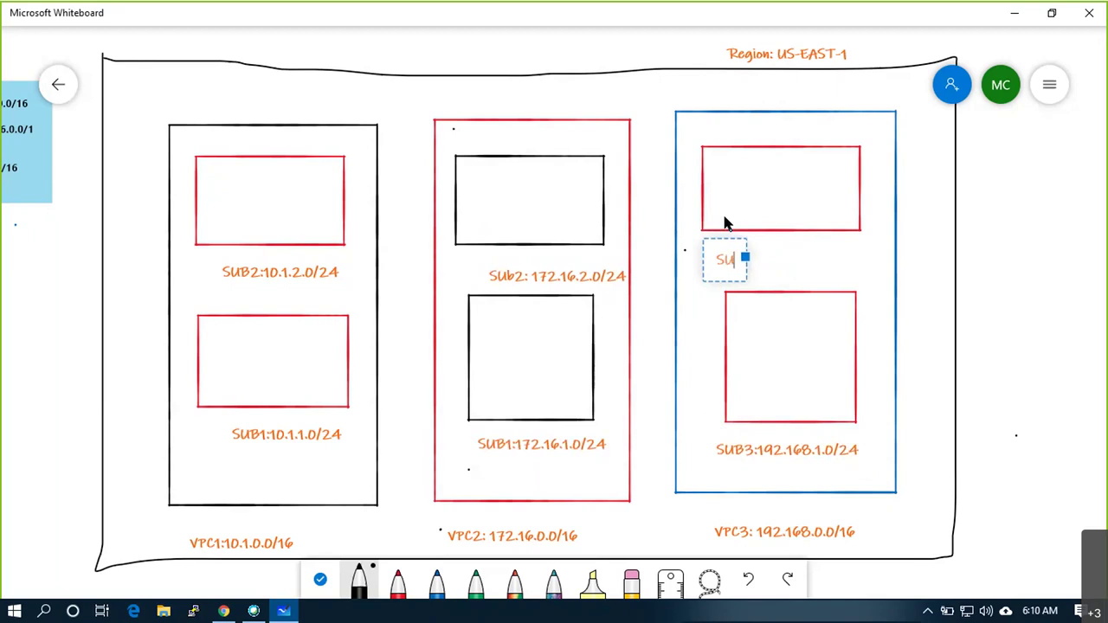
pyautogui.write('B2: 1')
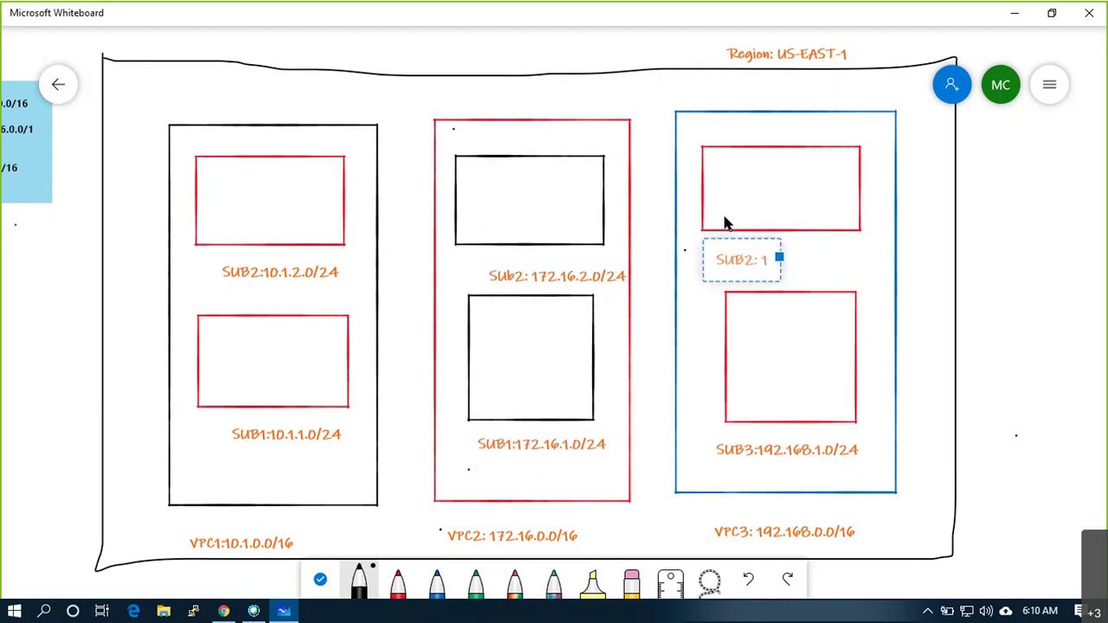
pyautogui.write('92.168.3')
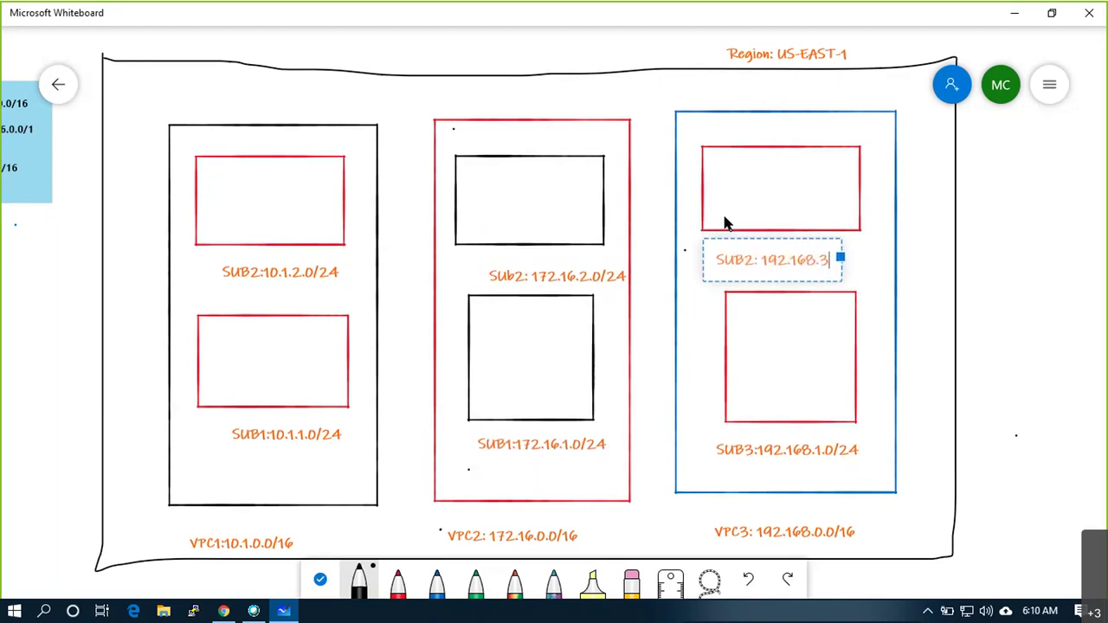
pyautogui.press('BackSpace')
pyautogui.write('2.0/24')
pyautogui.click(742, 479)
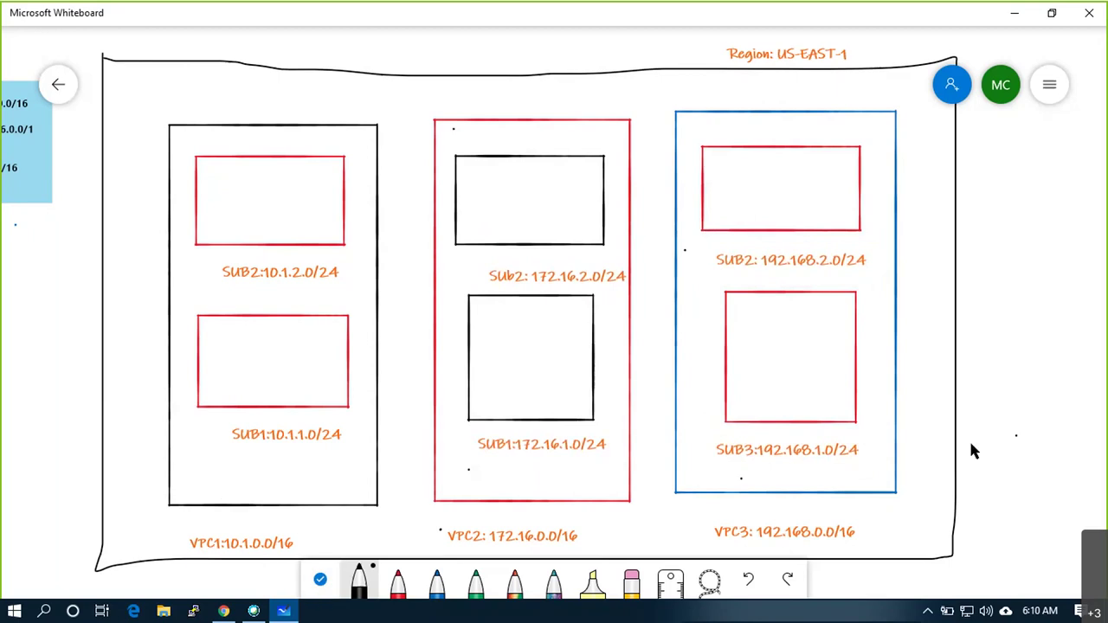
# Add a lower-right note listing 10.1.0.0/24, 172.16.0.0/24 and 192.168.0.0/24 on separate lines
pyautogui.rightClick(985, 511)
pyautogui.click(998, 464)
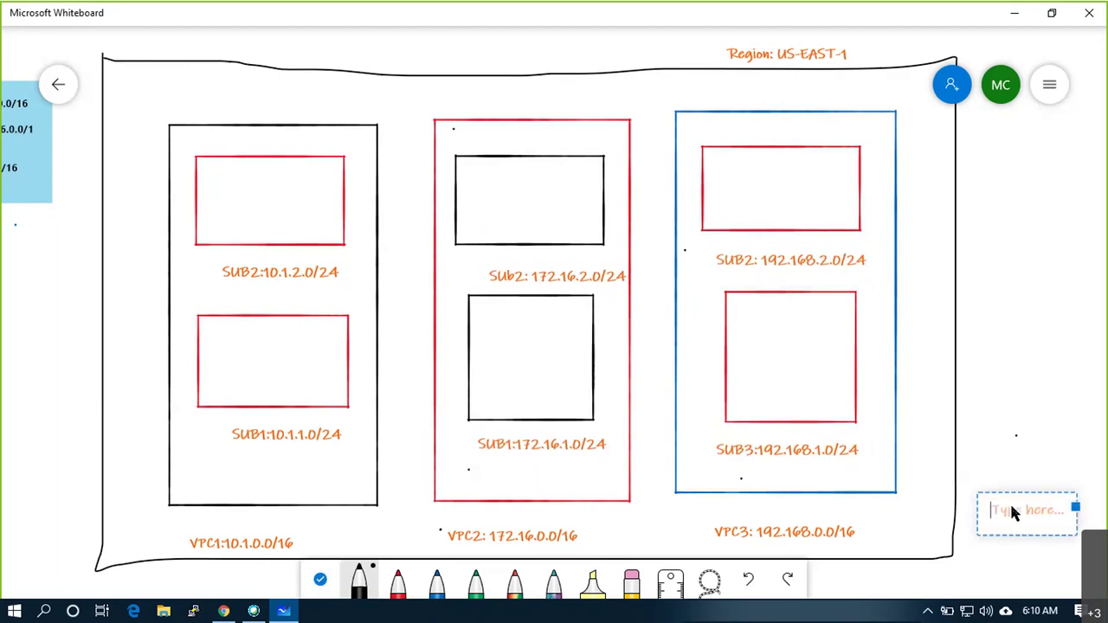
pyautogui.write('1')
pyautogui.write('.0.0/24')
pyautogui.press('Return')
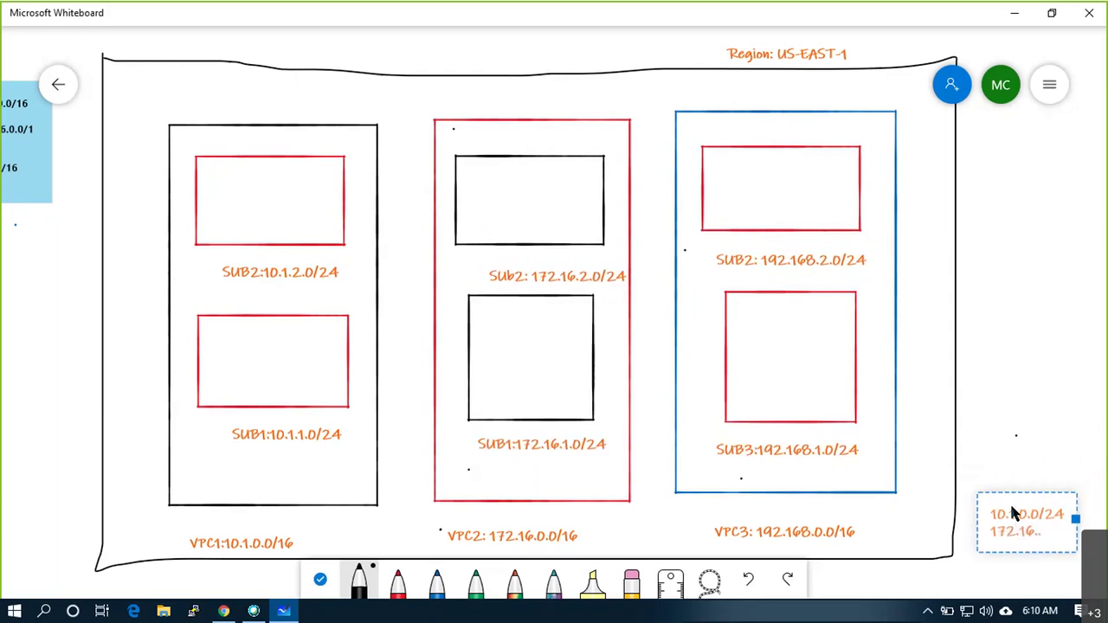
pyautogui.write('172.16.0.0/24')
pyautogui.press('Return')
pyautogui.write('192.')
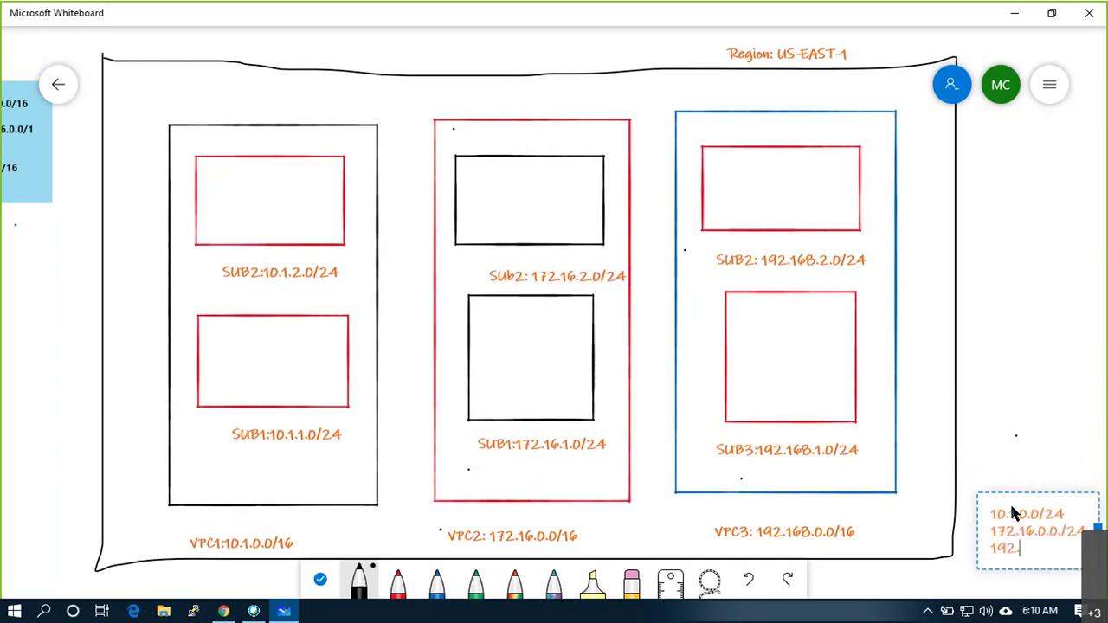
pyautogui.write('168.0.0/24')
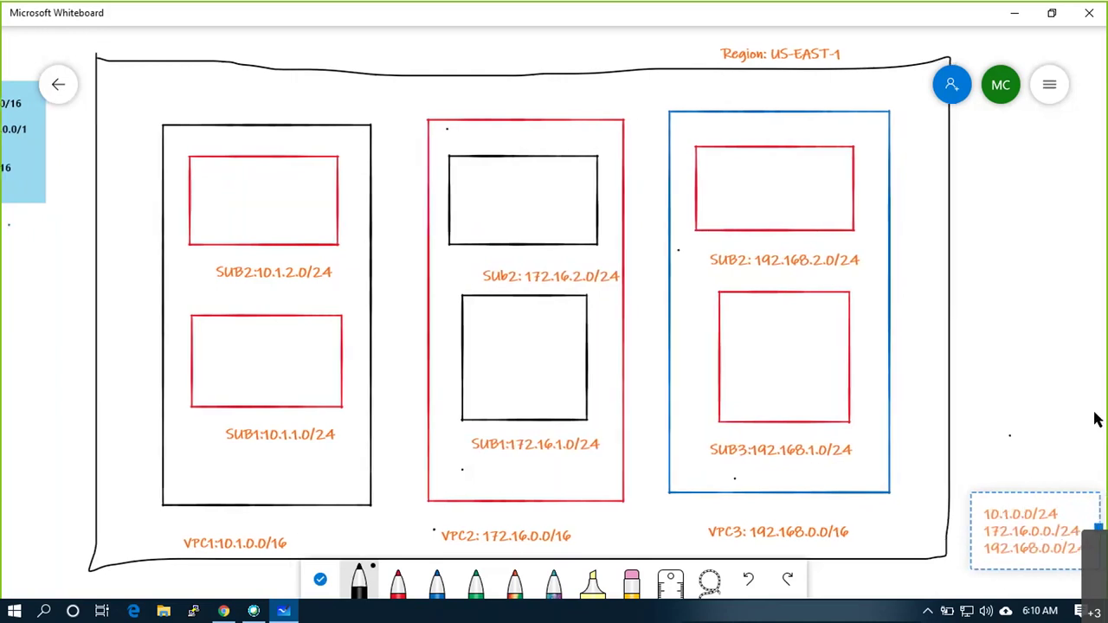
pyautogui.click(174, 485)
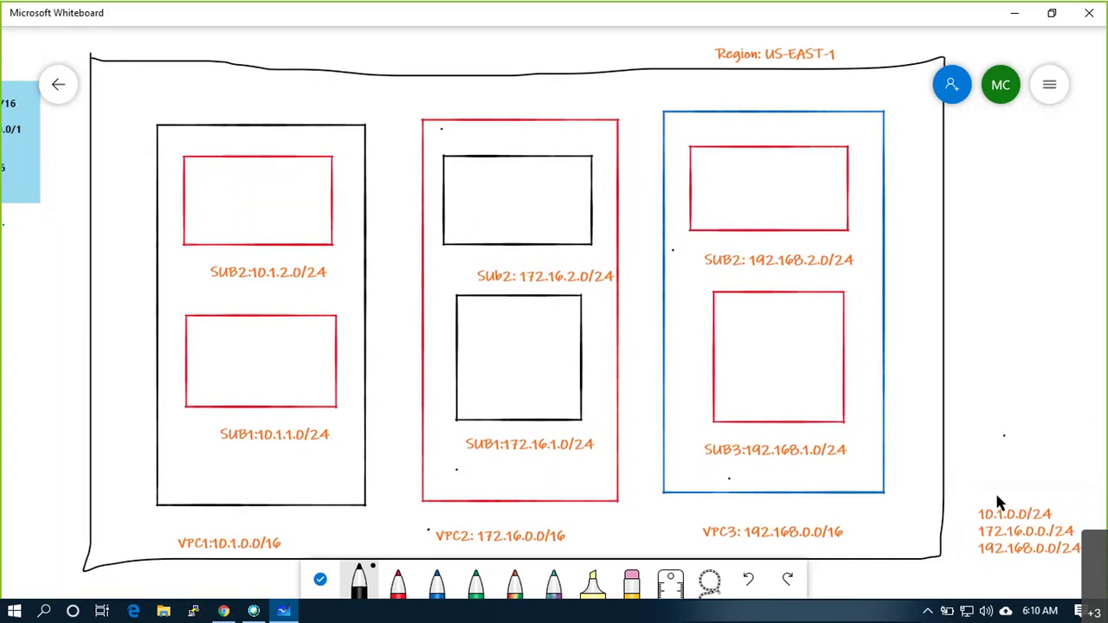
# Tick 10.1.0.0/24, 172.16.0.0/24 and 192.168.0.0/24 in black and box the note
pyautogui.moveTo(968, 507); pyautogui.dragTo(980, 499)
pyautogui.click(968, 534)
pyautogui.moveTo(967, 549); pyautogui.dragTo(973, 552)
pyautogui.moveTo(959, 490)
pyautogui.mouseDown()
pyautogui.moveTo(961, 582)
pyautogui.moveTo(1082, 585)
pyautogui.moveTo(1065, 491)
pyautogui.moveTo(961, 481)
pyautogui.mouseUp()
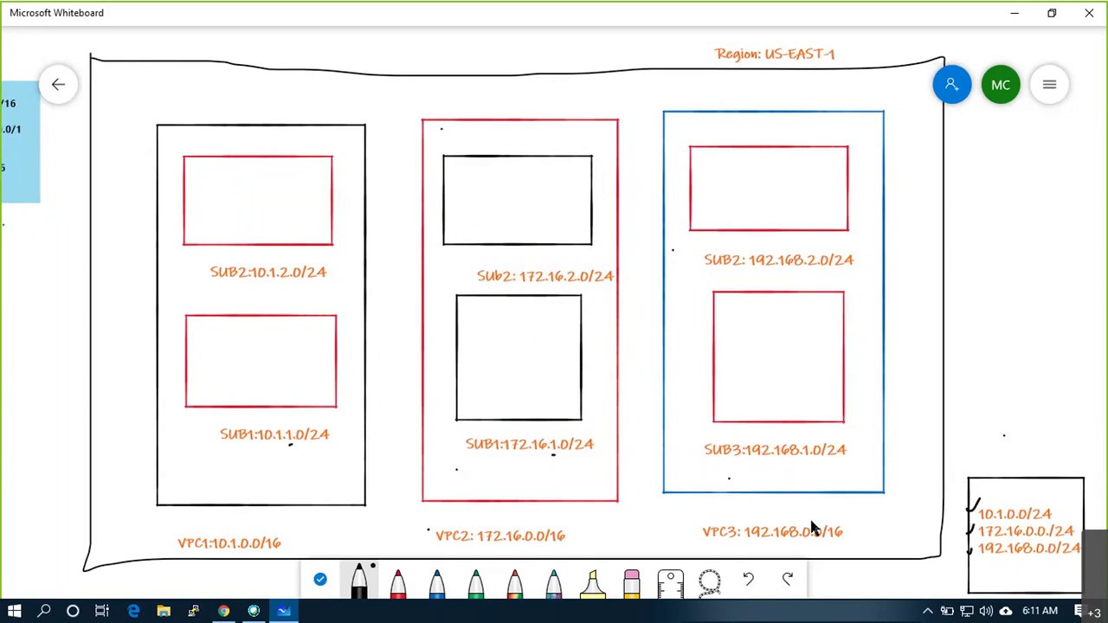
pyautogui.moveTo(961, 548); pyautogui.dragTo(973, 551)
pyautogui.moveTo(1053, 490)
pyautogui.mouseDown()
pyautogui.moveTo(1089, 516)
pyautogui.moveTo(1087, 563)
pyautogui.mouseUp()
pyautogui.moveTo(1017, 482); pyautogui.dragTo(1063, 443)
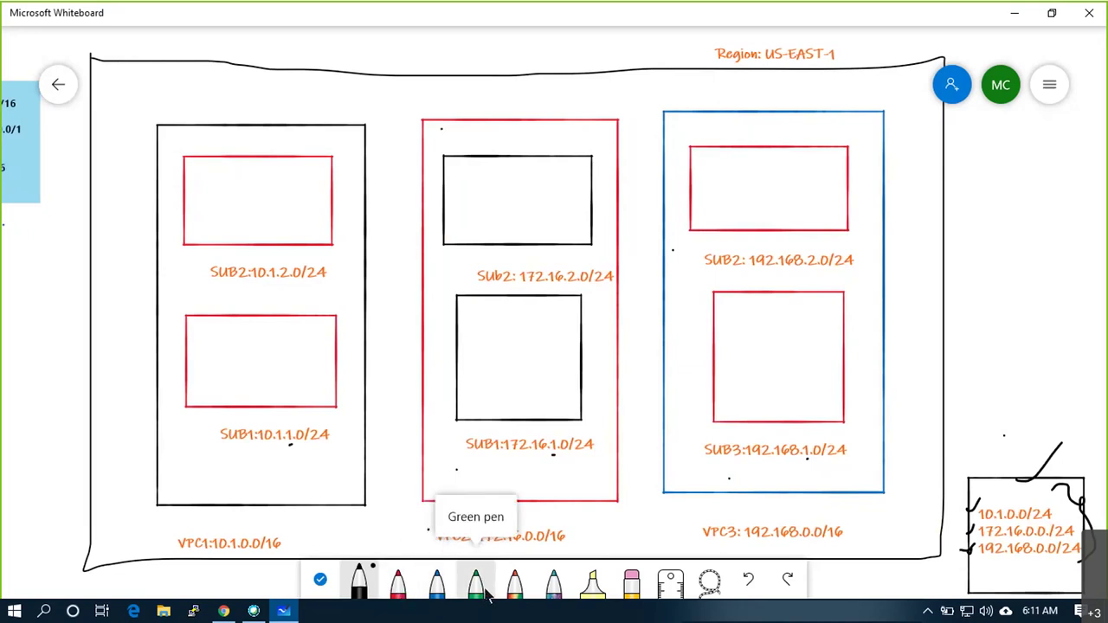
# Draw a small blue instance box inside each subnet of VPC1, VPC2 and VPC3
pyautogui.click(397, 587)
pyautogui.click(438, 587)
pyautogui.moveTo(239, 175)
pyautogui.mouseDown()
pyautogui.moveTo(241, 219)
pyautogui.moveTo(278, 179)
pyautogui.moveTo(240, 177)
pyautogui.mouseUp()
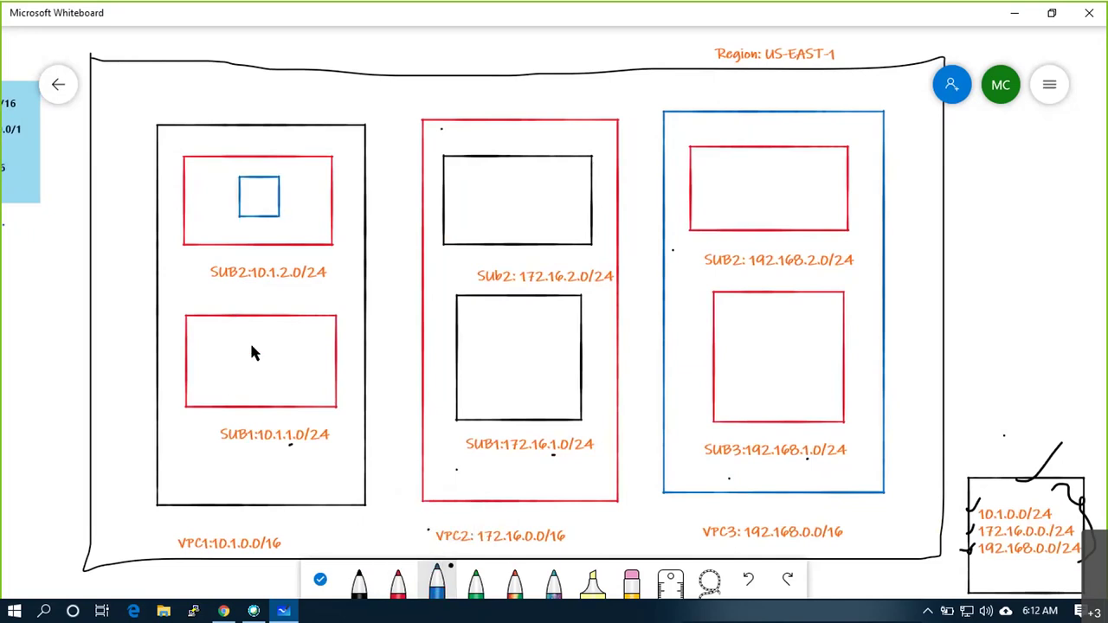
pyautogui.moveTo(269, 383)
pyautogui.mouseDown()
pyautogui.moveTo(285, 382)
pyautogui.moveTo(282, 346)
pyautogui.moveTo(250, 333)
pyautogui.moveTo(238, 355)
pyautogui.moveTo(192, 286)
pyautogui.moveTo(201, 211)
pyautogui.moveTo(227, 201)
pyautogui.moveTo(228, 211)
pyautogui.mouseUp()
pyautogui.moveTo(233, 348); pyautogui.dragTo(238, 361)
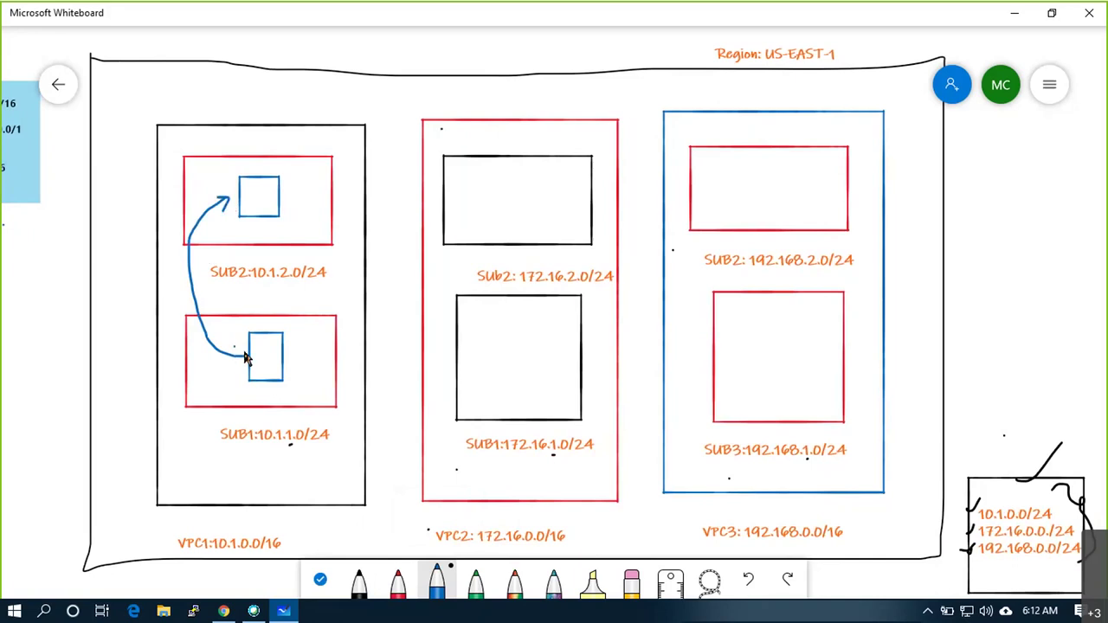
pyautogui.click(359, 580)
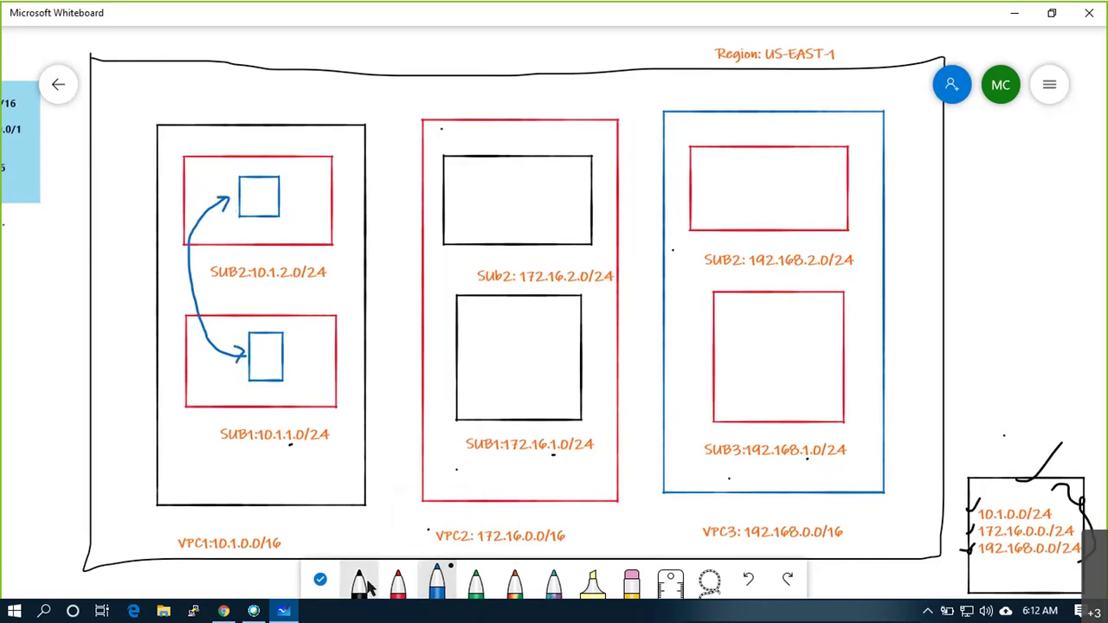
pyautogui.click(436, 580)
pyautogui.moveTo(495, 325)
pyautogui.mouseDown()
pyautogui.moveTo(495, 377)
pyautogui.moveTo(531, 377)
pyautogui.moveTo(532, 329)
pyautogui.mouseUp()
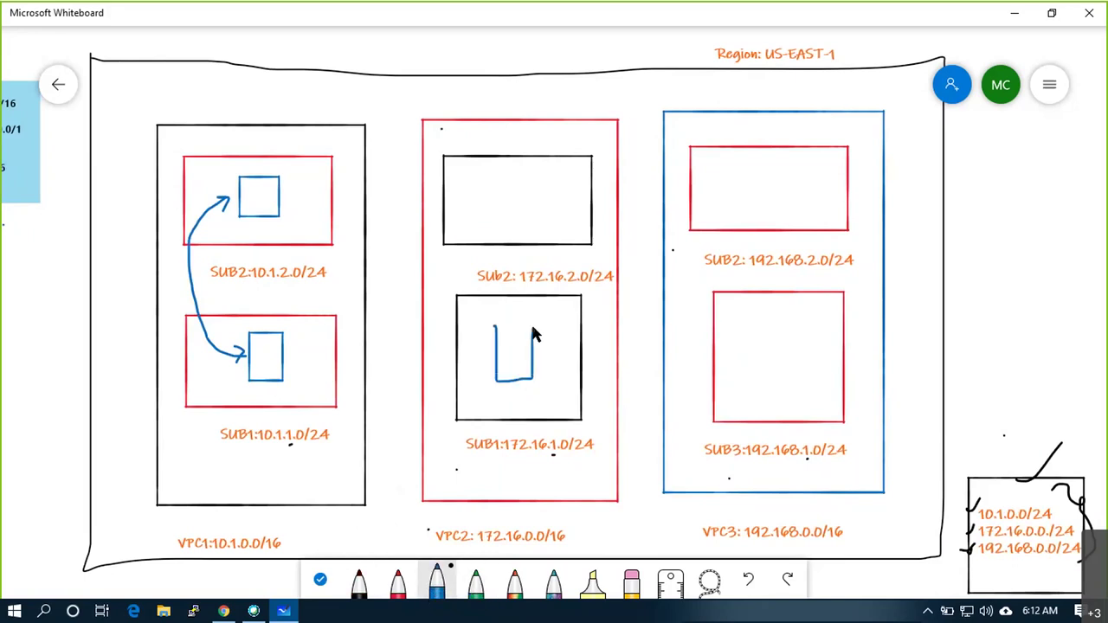
pyautogui.moveTo(508, 178)
pyautogui.mouseDown()
pyautogui.moveTo(508, 216)
pyautogui.moveTo(524, 218)
pyautogui.moveTo(534, 176)
pyautogui.mouseUp()
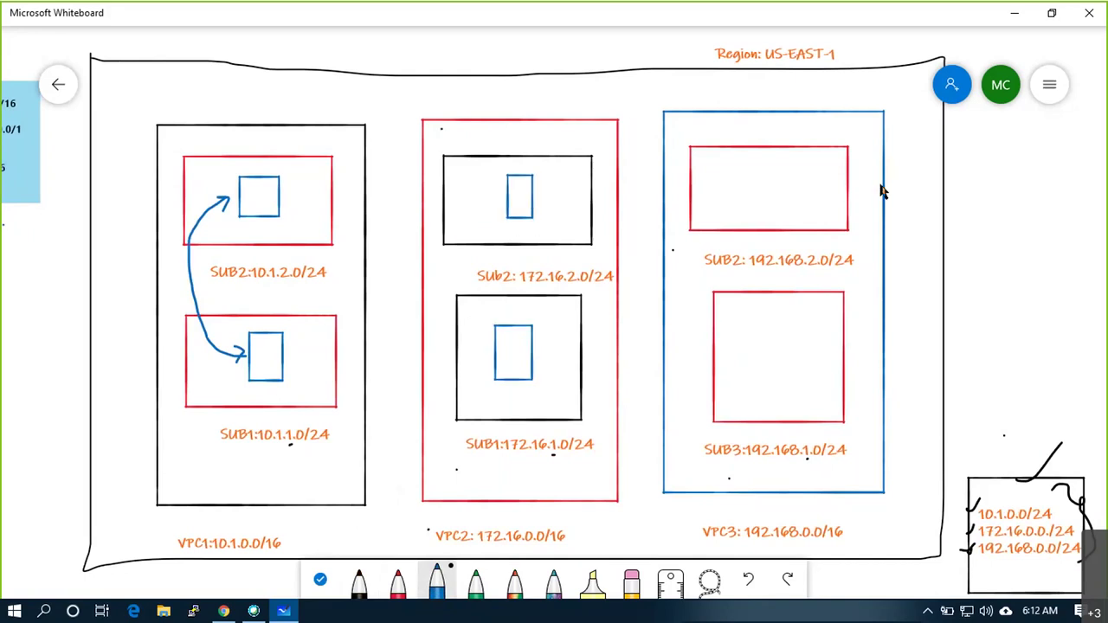
pyautogui.moveTo(770, 165)
pyautogui.mouseDown()
pyautogui.moveTo(771, 208)
pyautogui.moveTo(801, 209)
pyautogui.moveTo(801, 164)
pyautogui.mouseUp()
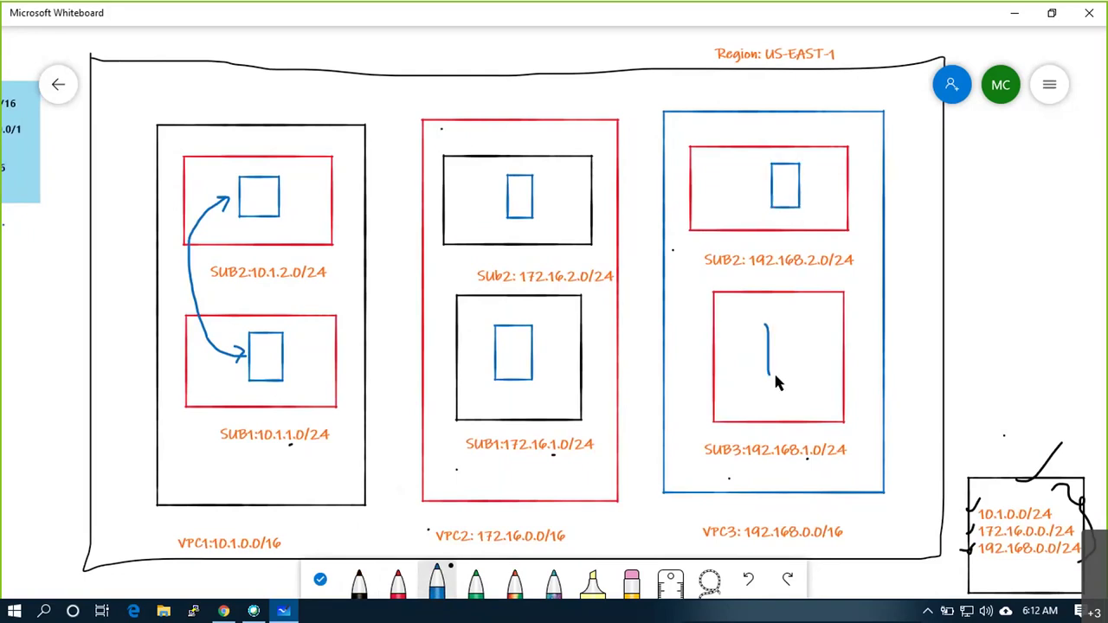
pyautogui.moveTo(804, 362); pyautogui.dragTo(802, 322)
# Join the two instance boxes in VPC2 and VPC3 with curved blue arrows
pyautogui.moveTo(498, 358)
pyautogui.mouseDown()
pyautogui.moveTo(465, 307)
pyautogui.moveTo(478, 212)
pyautogui.moveTo(495, 202)
pyautogui.mouseUp()
pyautogui.moveTo(490, 350)
pyautogui.mouseDown()
pyautogui.moveTo(499, 357)
pyautogui.moveTo(483, 364)
pyautogui.mouseUp()
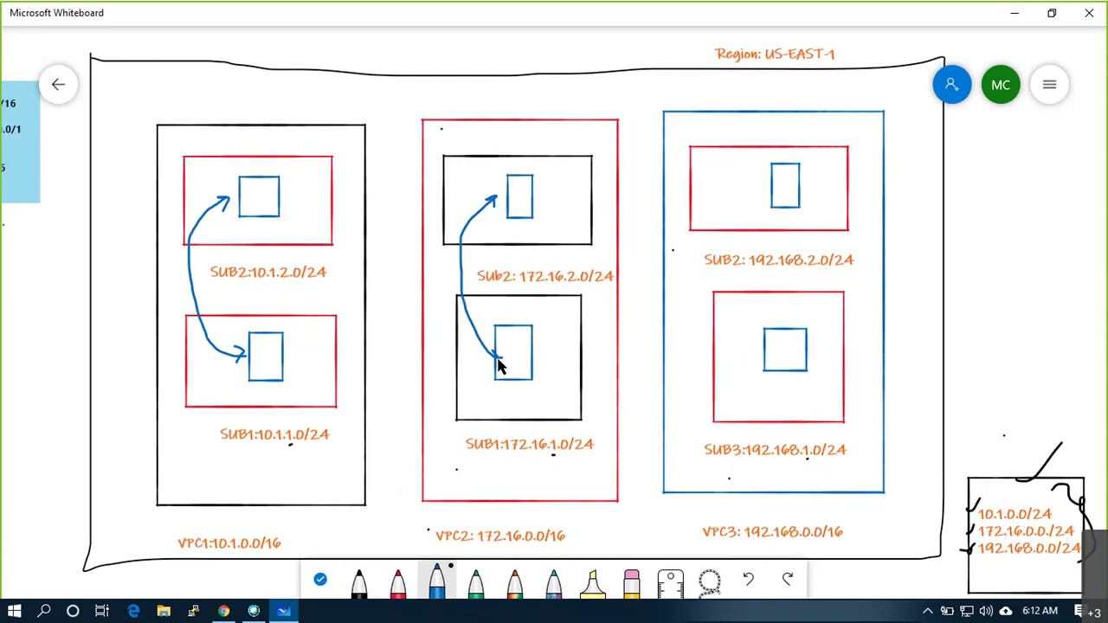
pyautogui.moveTo(771, 347)
pyautogui.mouseDown()
pyautogui.moveTo(747, 332)
pyautogui.moveTo(740, 226)
pyautogui.moveTo(764, 190)
pyautogui.mouseUp()
pyautogui.moveTo(764, 342); pyautogui.dragTo(768, 354)
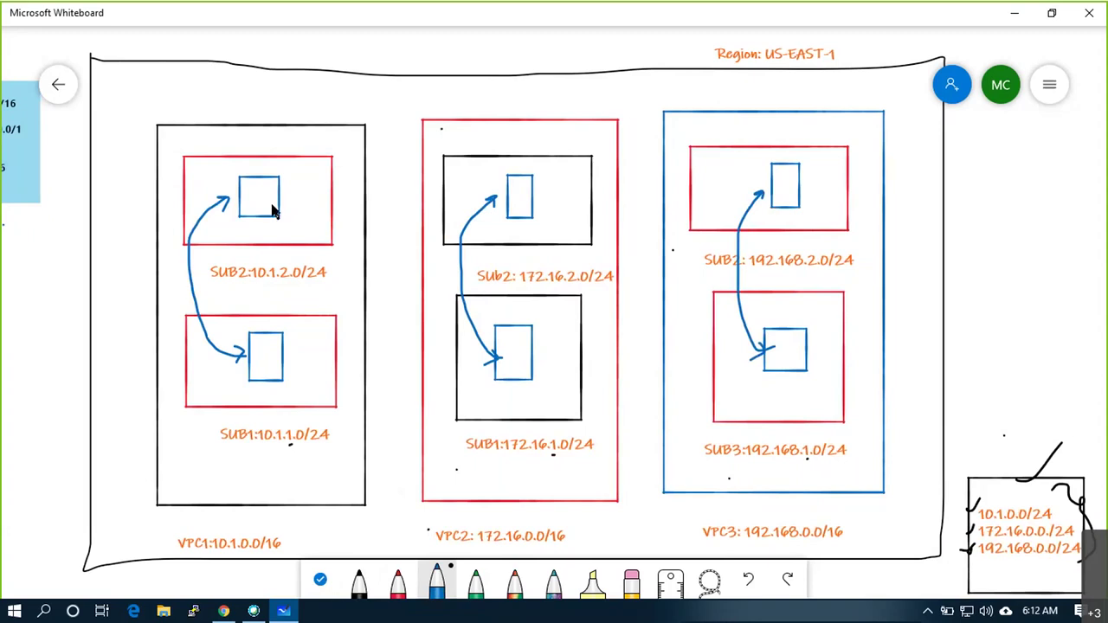
# Mark the instance boxes L, with H on VPC3's SUB2 instance
pyautogui.moveTo(262, 184)
pyautogui.mouseDown()
pyautogui.moveTo(278, 203)
pyautogui.moveTo(278, 186)
pyautogui.mouseUp()
pyautogui.moveTo(263, 343); pyautogui.dragTo(272, 363)
pyautogui.moveTo(513, 180)
pyautogui.mouseDown()
pyautogui.moveTo(514, 207)
pyautogui.moveTo(527, 204)
pyautogui.mouseUp()
pyautogui.moveTo(510, 336); pyautogui.dragTo(512, 353)
pyautogui.moveTo(776, 171)
pyautogui.mouseDown()
pyautogui.moveTo(776, 196)
pyautogui.moveTo(786, 183)
pyautogui.mouseUp()
pyautogui.moveTo(792, 339)
pyautogui.mouseDown()
pyautogui.moveTo(794, 366)
pyautogui.moveTo(804, 365)
pyautogui.mouseUp()
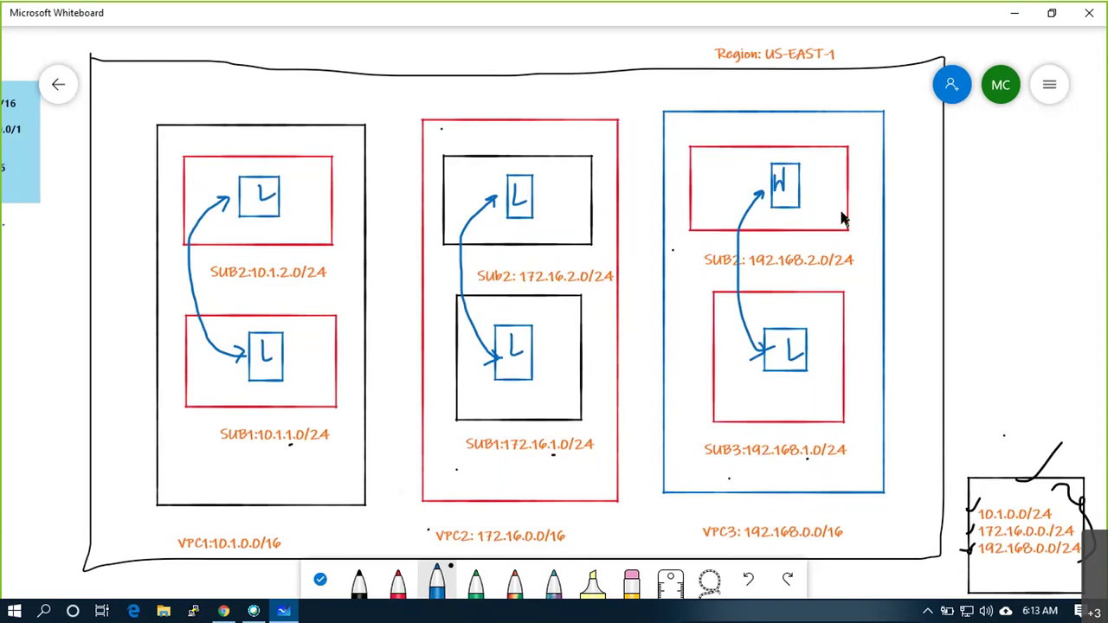
# Zoom out and draw a blue line from VPC1's lower instance box to the left margin
pyautogui.scroll(-1, 844, 219)
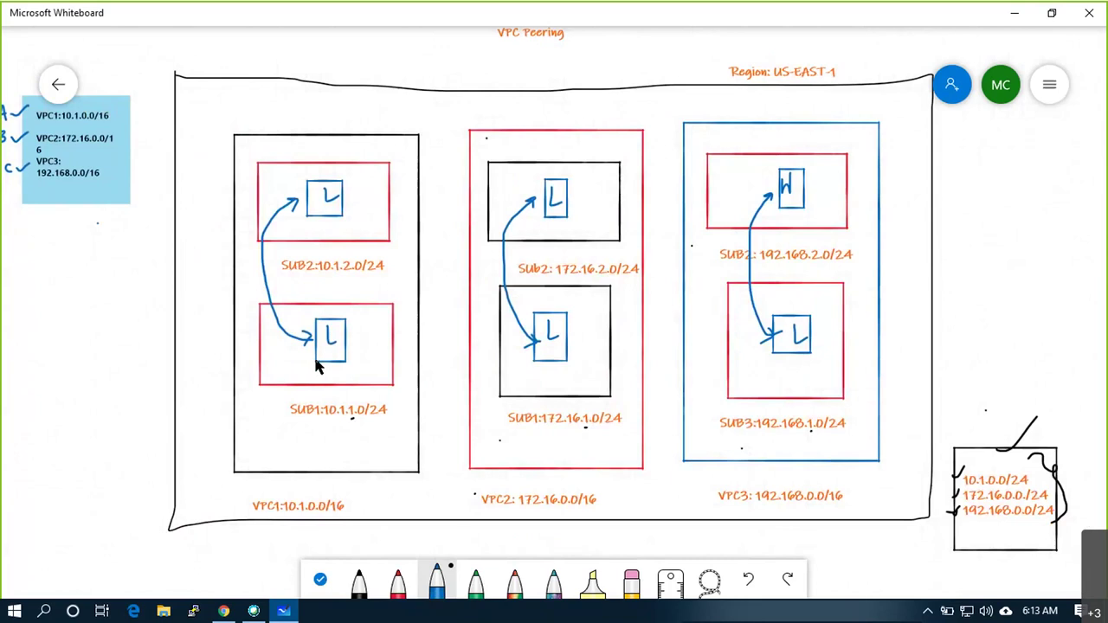
pyautogui.moveTo(317, 367); pyautogui.dragTo(148, 395)
# Undo the stray line, then launch Notepad via Win+R and move it right
pyautogui.hotkey('ctrl', 'z')
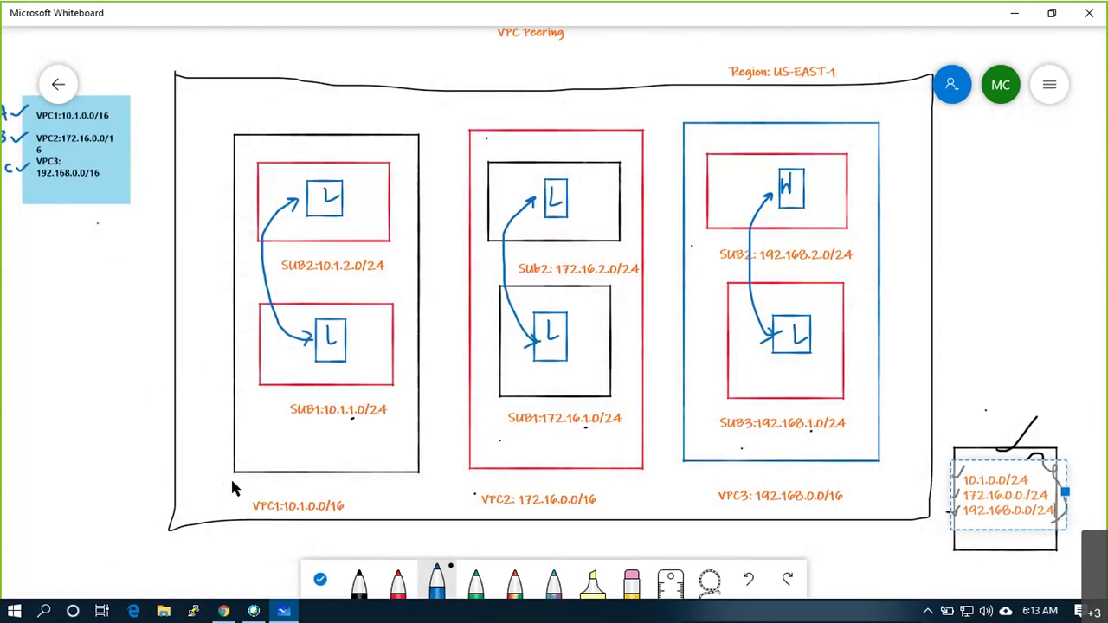
pyautogui.press('super+r')
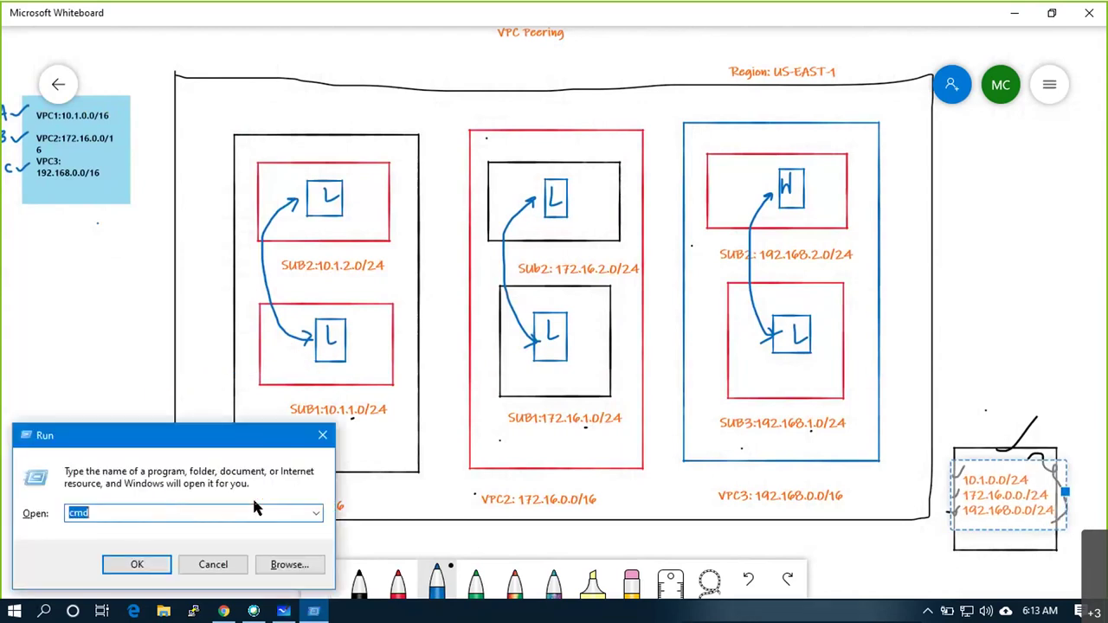
pyautogui.press('Escape')
pyautogui.press('super+r')
pyautogui.write('notepad')
pyautogui.press('Return')
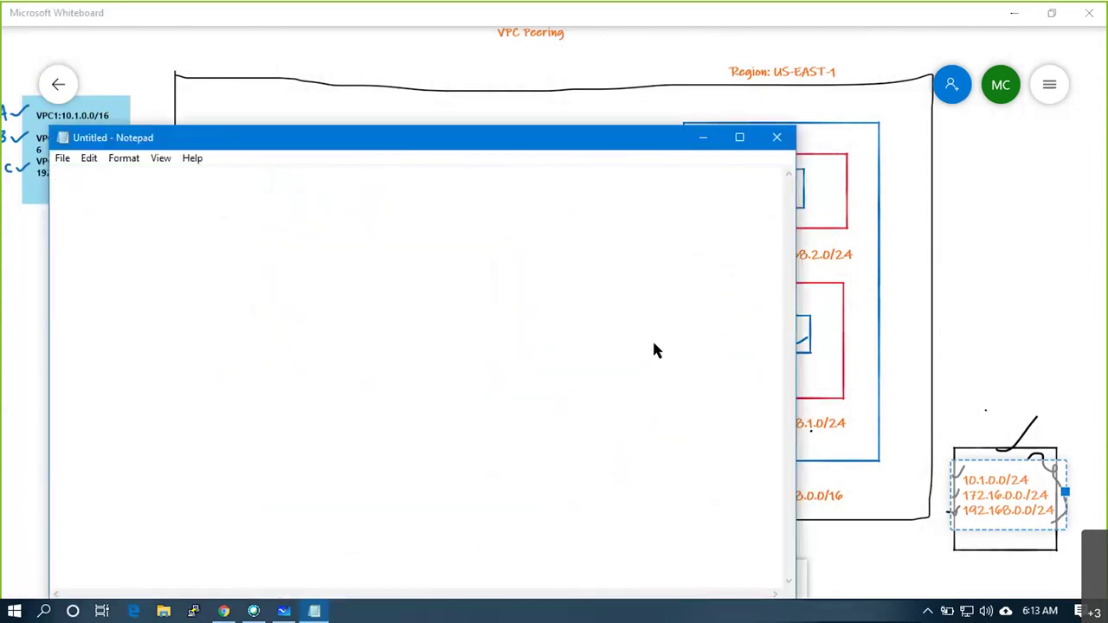
pyautogui.moveTo(727, 139); pyautogui.dragTo(1103, 142)
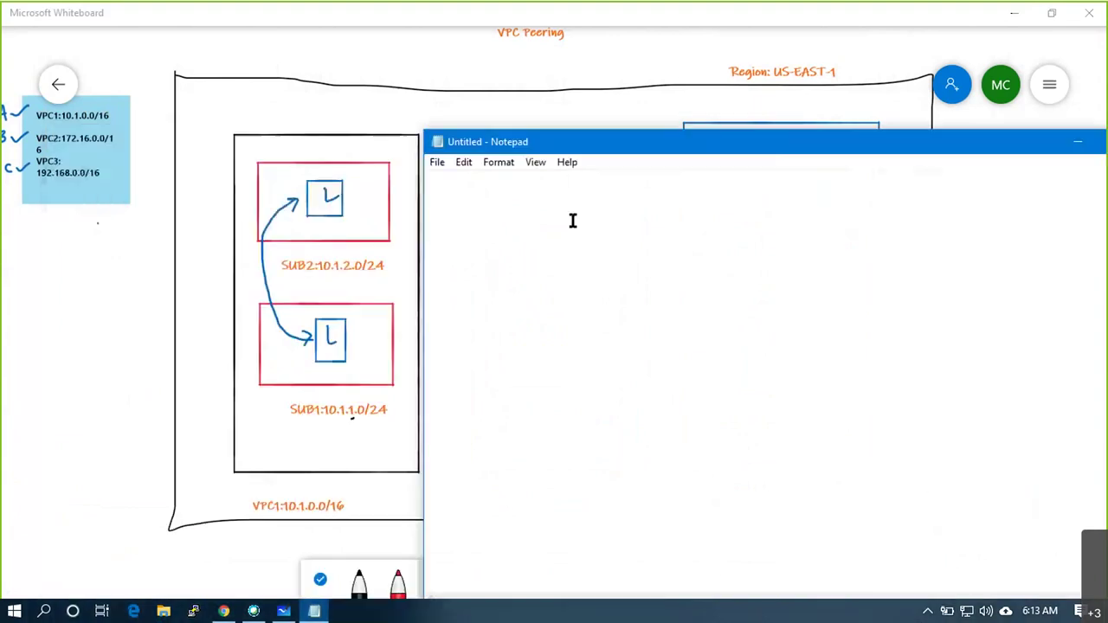
# Type the first line VPC1_SUB1:LINUX:10.1.1.50
pyautogui.write('VPC1')
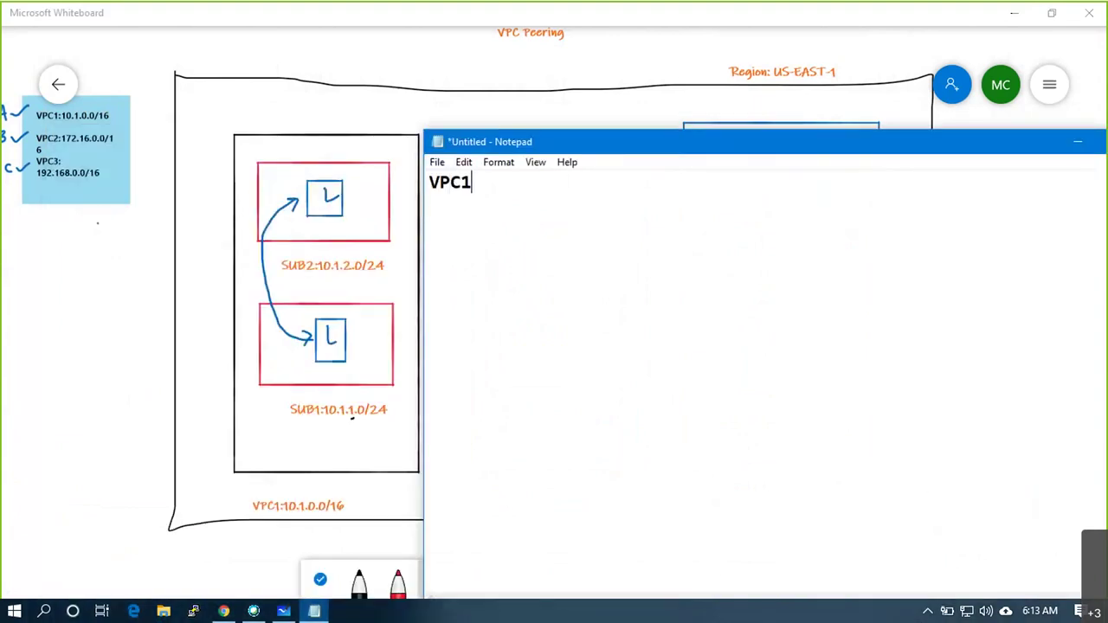
pyautogui.write('_SUB1:LInux')
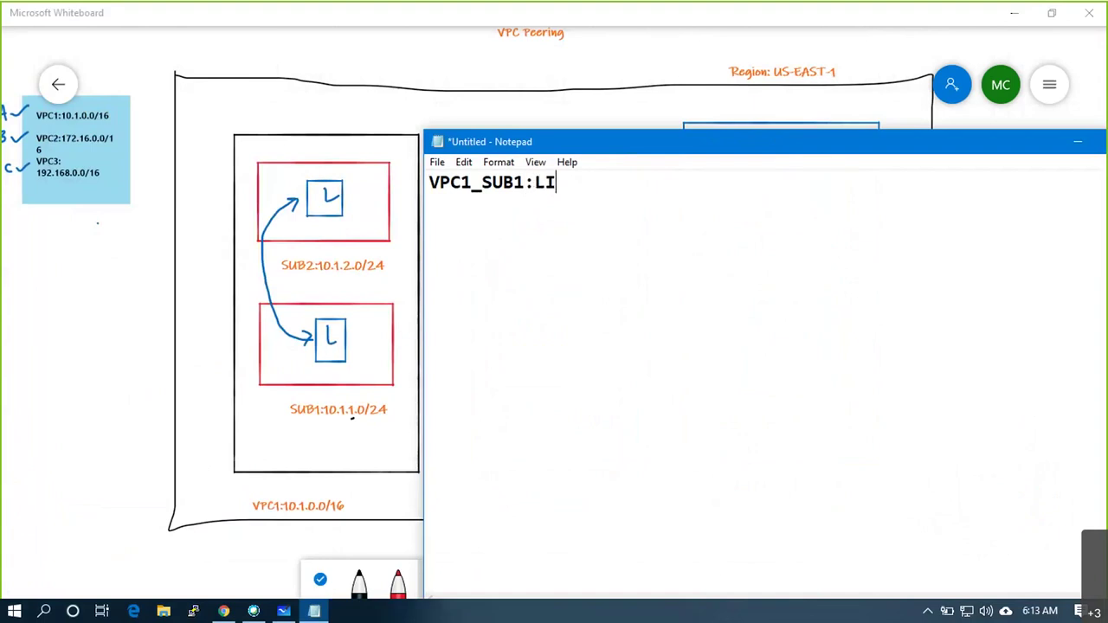
pyautogui.press('BackSpace')
pyautogui.press('BackSpace')
pyautogui.press('BackSpace')
pyautogui.write('NUX:')
pyautogui.press('BackSpace')
pyautogui.write('10.1.1')
pyautogui.press('BackSpace')
pyautogui.write('.1.')
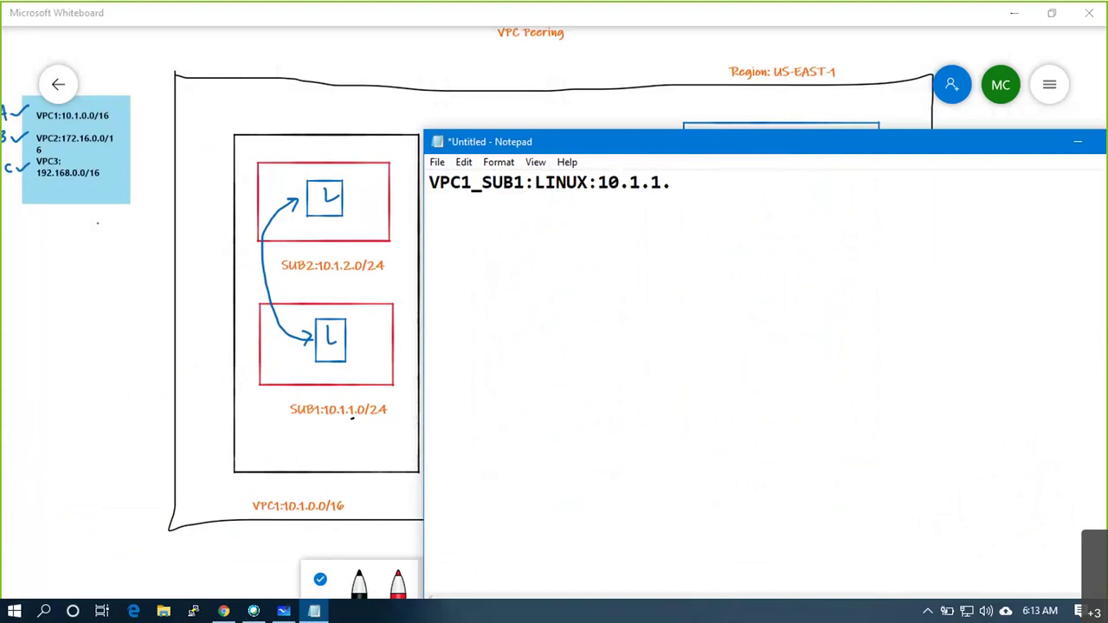
pyautogui.write('50')
# Add a second line VPC1_SUB2:LINUX:10.1.2.50
pyautogui.press('Return')
pyautogui.write('VPC1_')
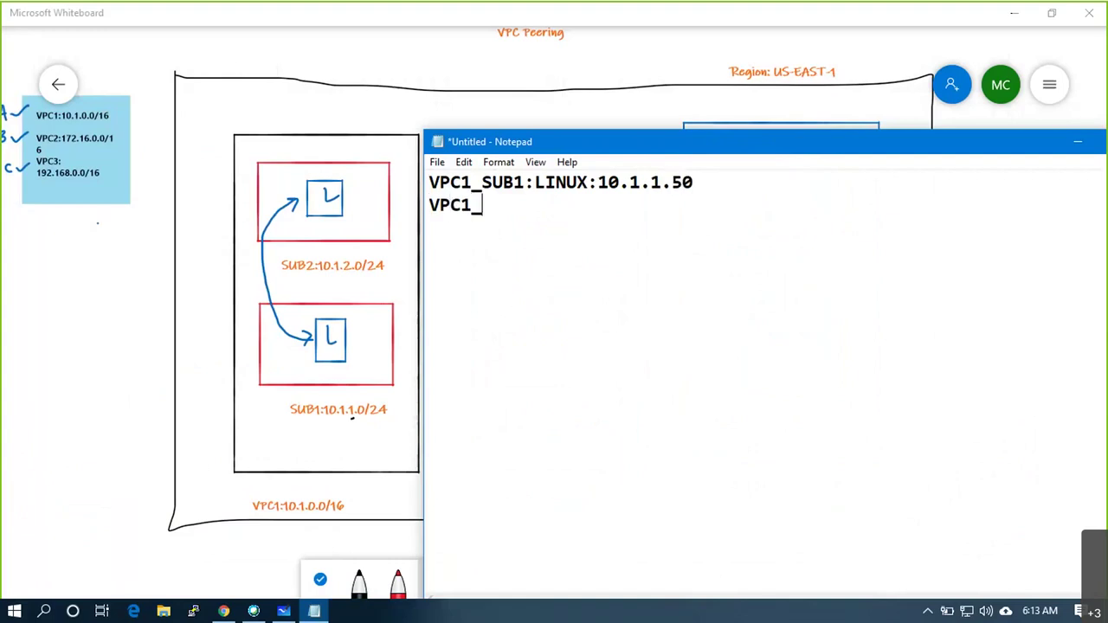
pyautogui.write('SUB2:LINu')
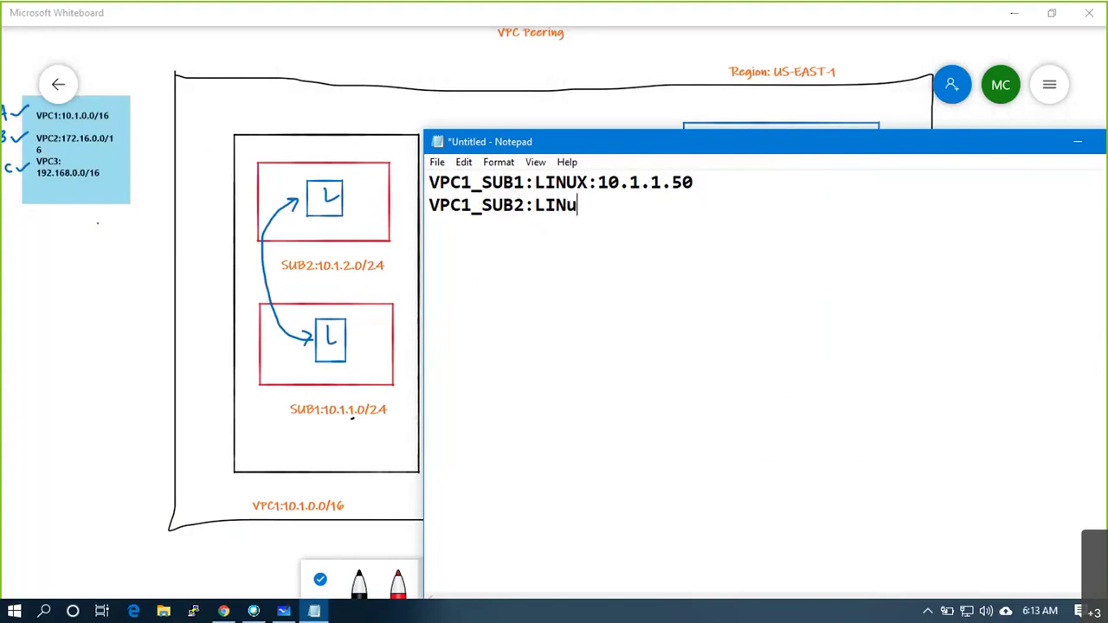
pyautogui.press('BackSpace')
pyautogui.write('UX:1')
pyautogui.write('9.')
pyautogui.write('0.2')
pyautogui.press('BackSpace')
pyautogui.write('1.2.50')
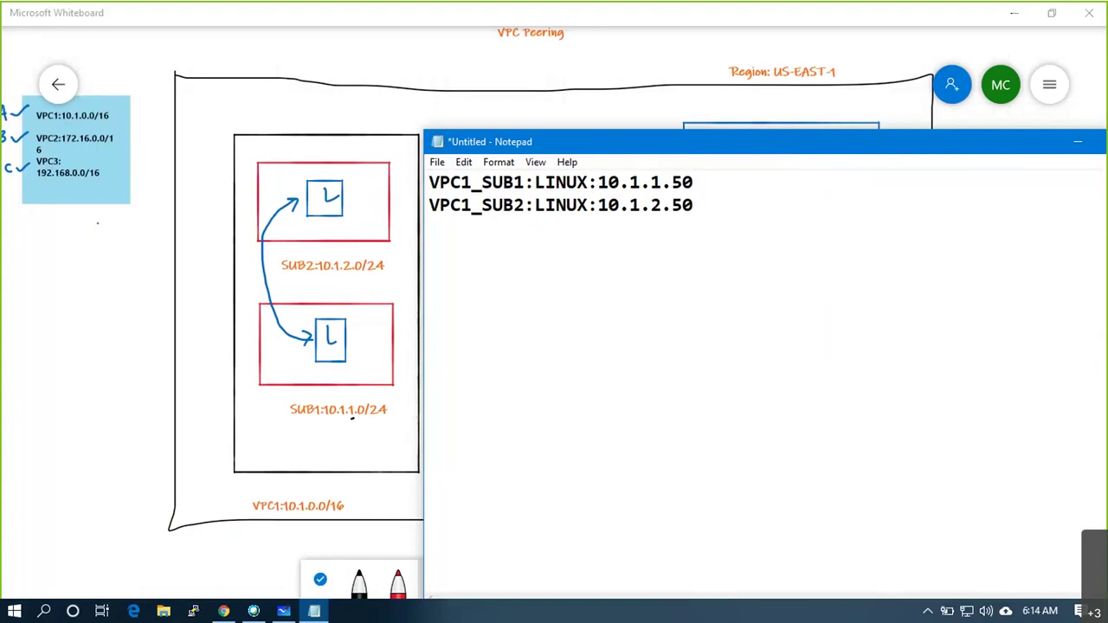
# Duplicate the two VPC1 host lines and edit them into VPC2 entries, ending at 172.16.2.50
pyautogui.hotkey('ctrl', 'a')
pyautogui.hotkey('ctrl', 'c')
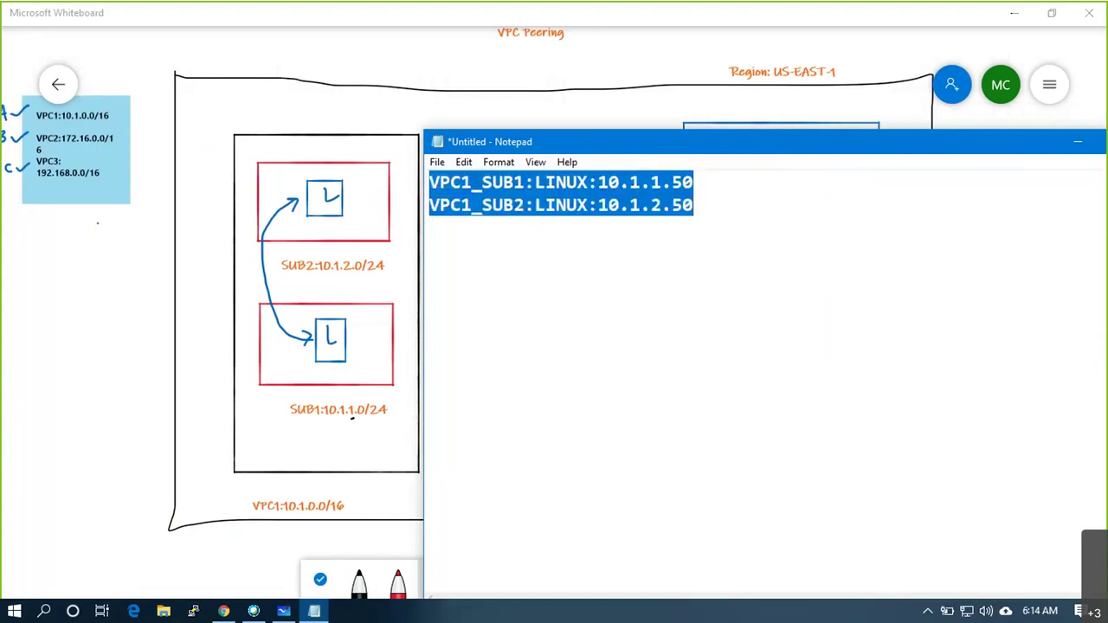
pyautogui.click(571, 221)
pyautogui.press('Return')
pyautogui.hotkey('ctrl', 'v')
pyautogui.click(472, 227)
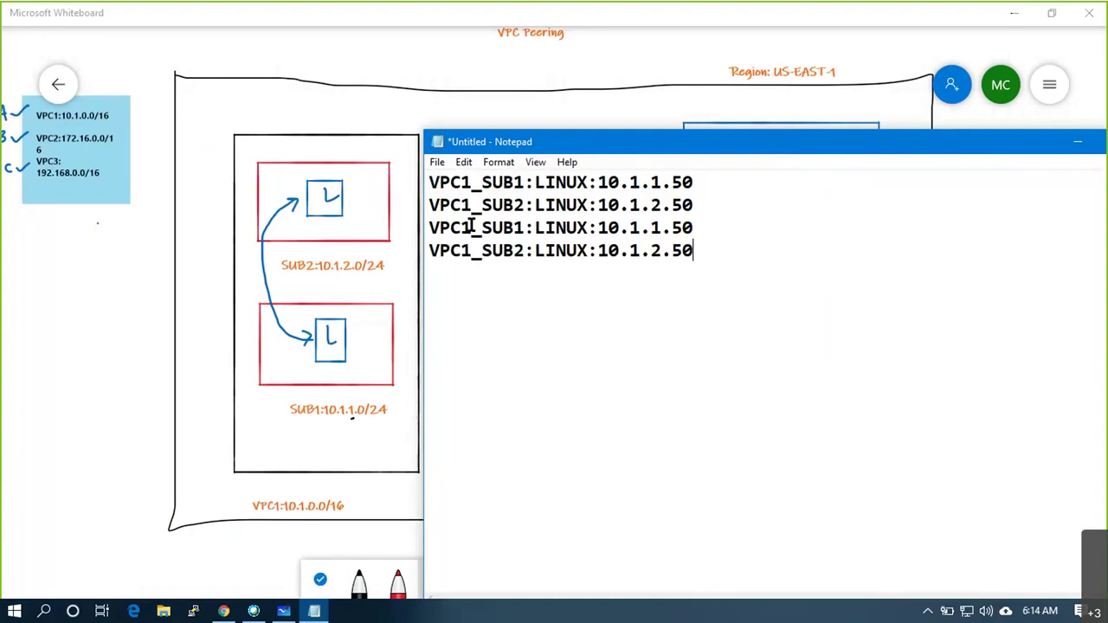
pyautogui.press('BackSpace')
pyautogui.write('2')
pyautogui.press('Down')
pyautogui.press('BackSpace')
pyautogui.write('2')
pyautogui.moveTo(707, 219); pyautogui.dragTo(607, 227)
pyautogui.click(658, 227)
pyautogui.press('Delete')
pyautogui.press('Delete')
pyautogui.press('Delete')
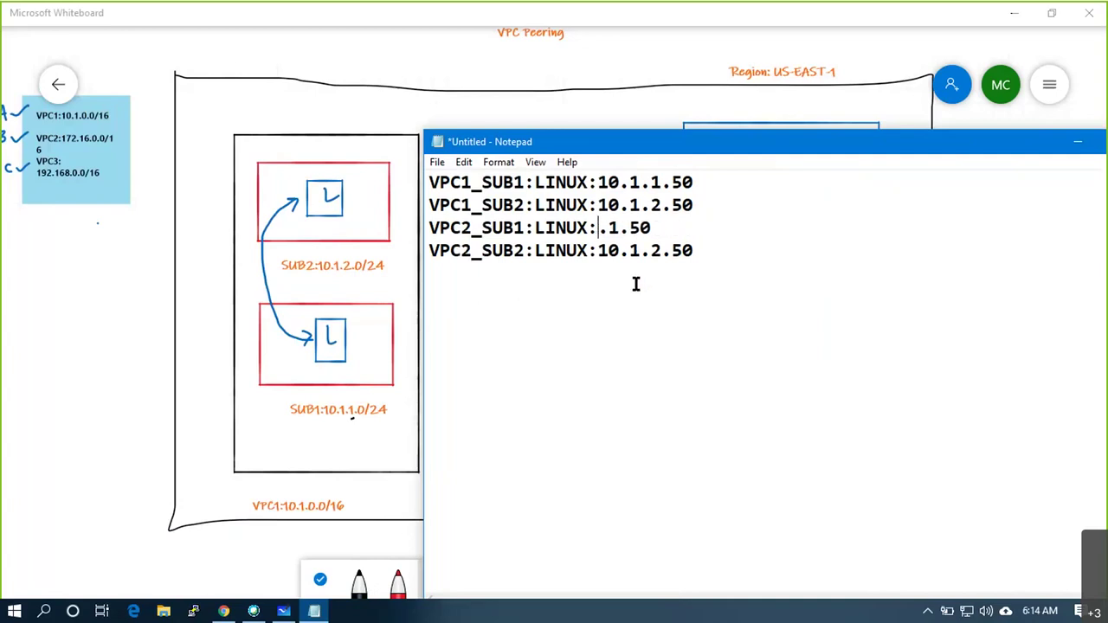
pyautogui.write('72.')
pyautogui.write('16')
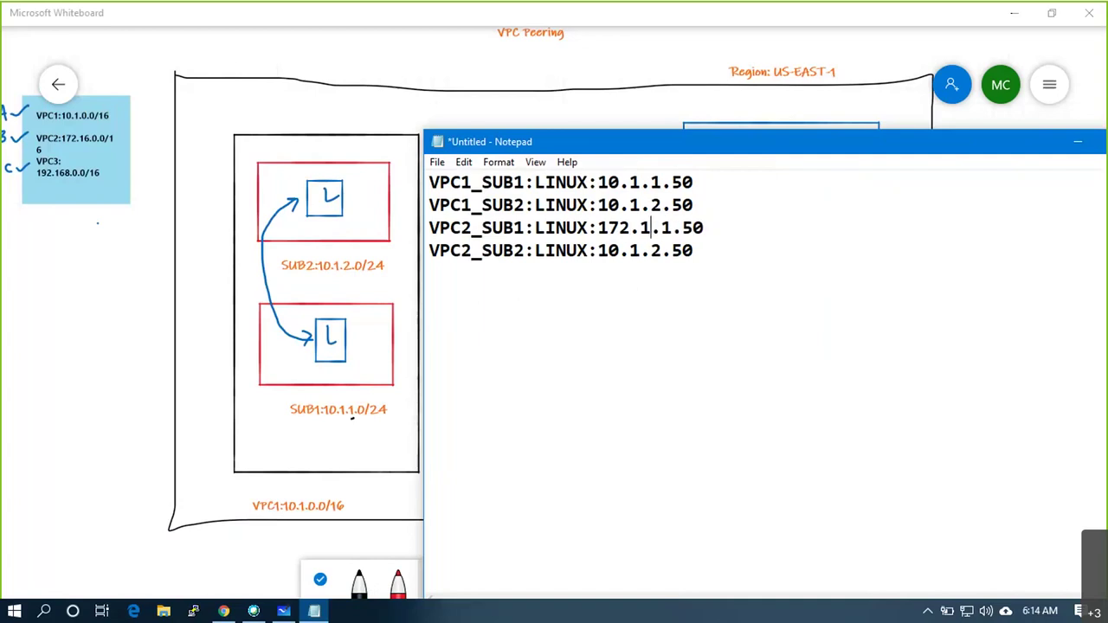
pyautogui.press('Down')
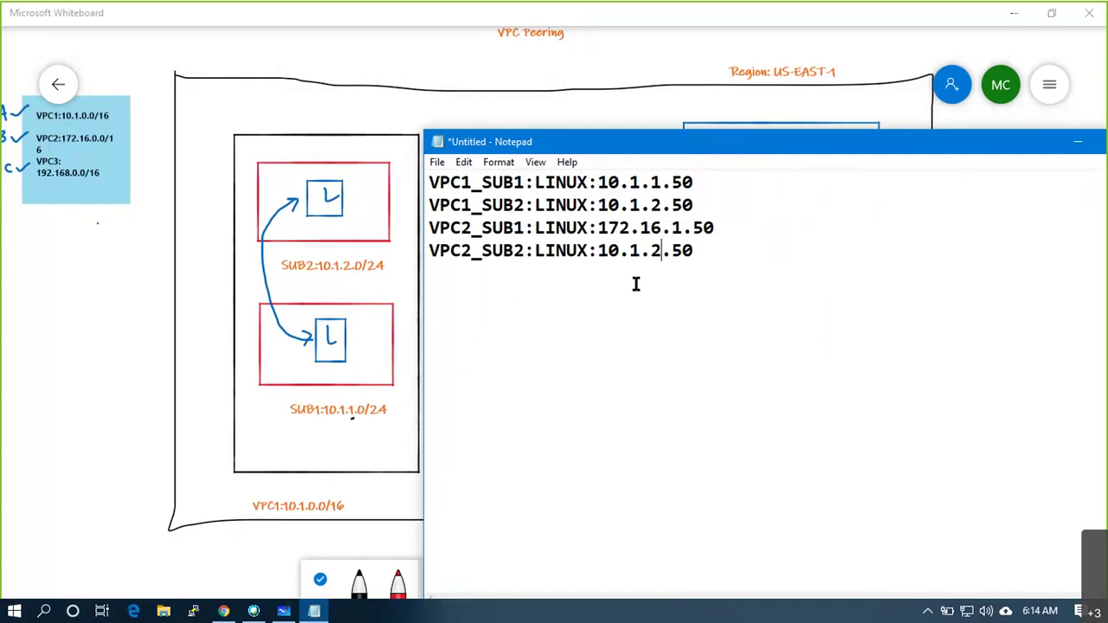
pyautogui.press('Left')
pyautogui.press('Left')
pyautogui.press('BackSpace')
pyautogui.press('BackSpace')
pyautogui.press('BackSpace')
pyautogui.press('BackSpace')
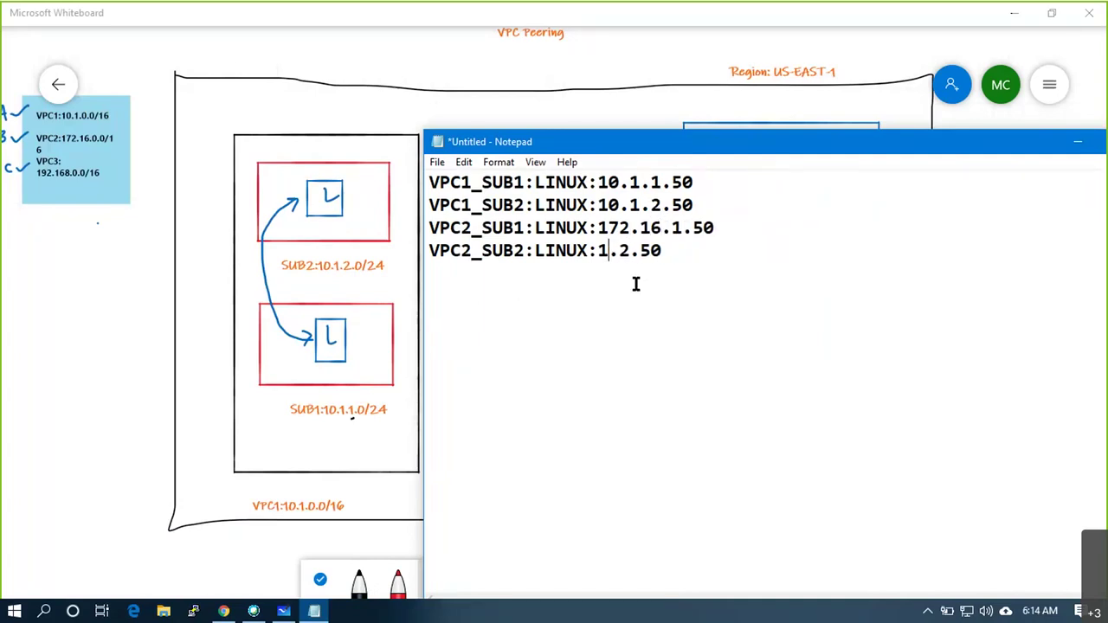
pyautogui.write('172.16')
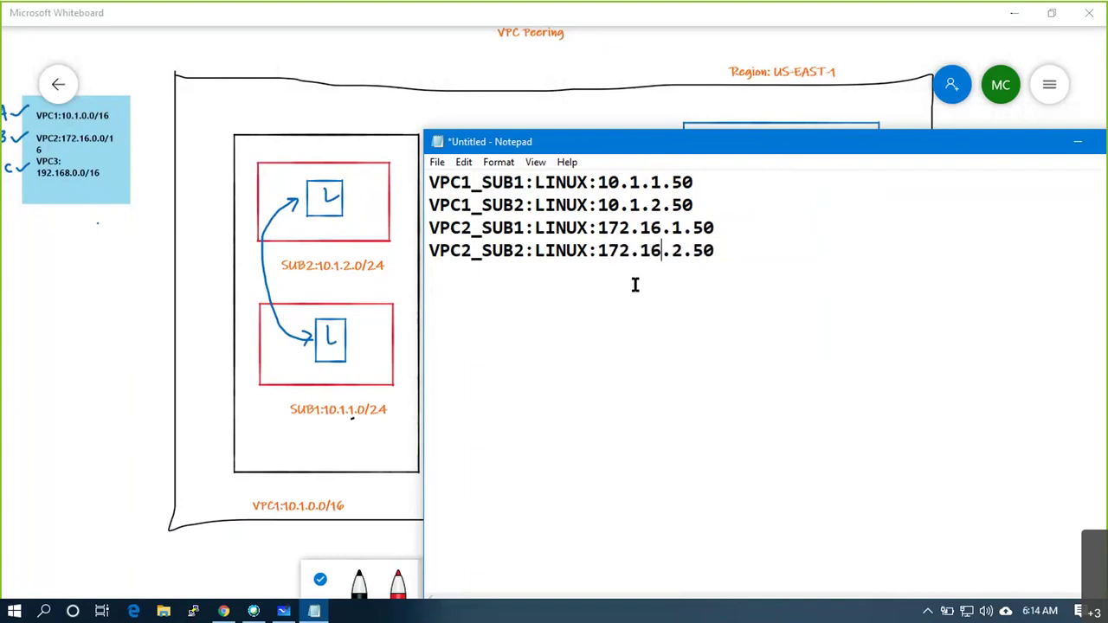
# Add VPC3_SUB1:LINUX:192.168.1.50 and VPC3_SUB2:WIN:192.168.2.50, then minimize Notepad
pyautogui.click(742, 259)
pyautogui.press('Return')
pyautogui.hotkey('ctrl', 'v')
pyautogui.press('Up')
pyautogui.press('Left')
pyautogui.press('Left')
pyautogui.press('Left')
pyautogui.press('Left')
pyautogui.press('Left')
pyautogui.press('BackSpace')
pyautogui.press('BackSpace')
pyautogui.press('BackSpace')
pyautogui.press('BackSpace')
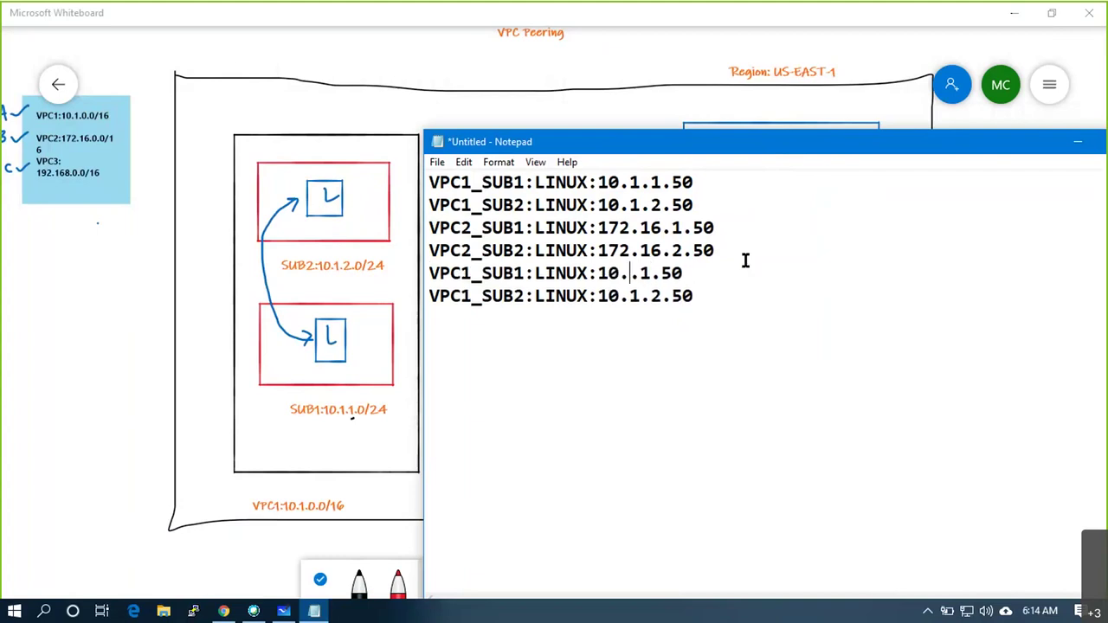
pyautogui.write('192.168')
pyautogui.press('Left')
pyautogui.press('Left')
pyautogui.press('Left')
pyautogui.press('Left')
pyautogui.press('Left')
pyautogui.press('Left')
pyautogui.press('Left')
pyautogui.press('Left')
pyautogui.press('Left')
pyautogui.press('Left')
pyautogui.press('Left')
pyautogui.press('Left')
pyautogui.press('Left')
pyautogui.press('Left')
pyautogui.press('Left')
pyautogui.press('Left')
pyautogui.press('Left')
pyautogui.press('Left')
pyautogui.press('Left')
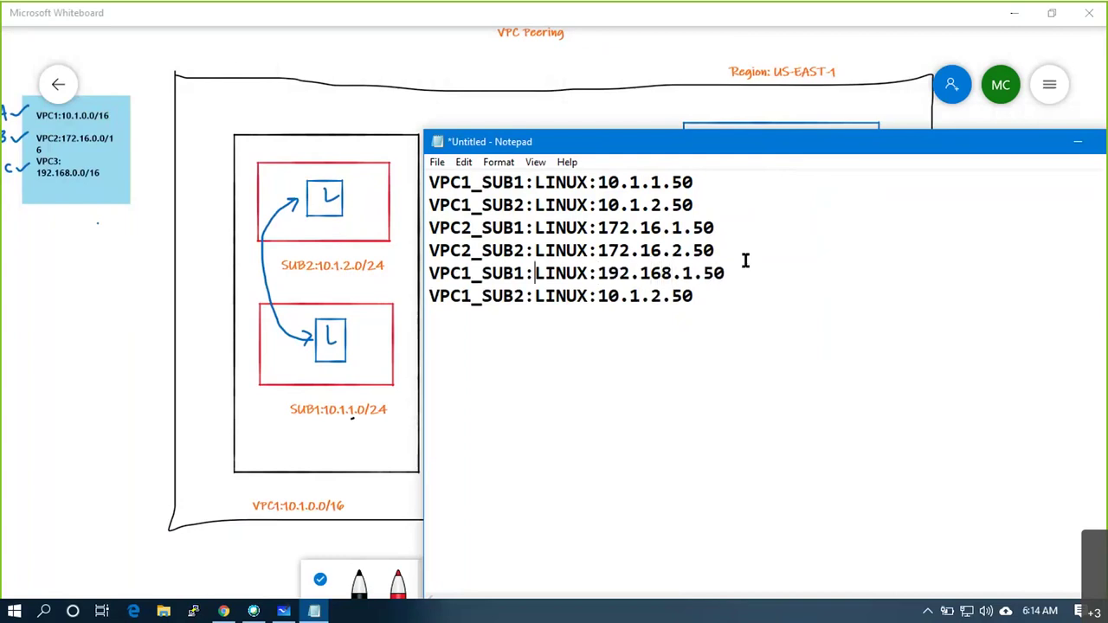
pyautogui.press('BackSpace')
pyautogui.write('3')
pyautogui.click(483, 272)
pyautogui.press('Right')
pyautogui.press('Right')
pyautogui.press('Right')
pyautogui.press('Right')
pyautogui.press('Right')
pyautogui.press('Right')
pyautogui.press('Right')
pyautogui.press('Right')
pyautogui.press('Right')
pyautogui.press('Right')
pyautogui.press('Down')
pyautogui.press('Left')
pyautogui.press('Left')
pyautogui.press('Left')
pyautogui.press('Left')
pyautogui.press('Left')
pyautogui.press('Left')
pyautogui.press('Left')
pyautogui.press('Left')
pyautogui.press('Left')
pyautogui.press('Left')
pyautogui.press('Left')
pyautogui.press('BackSpace')
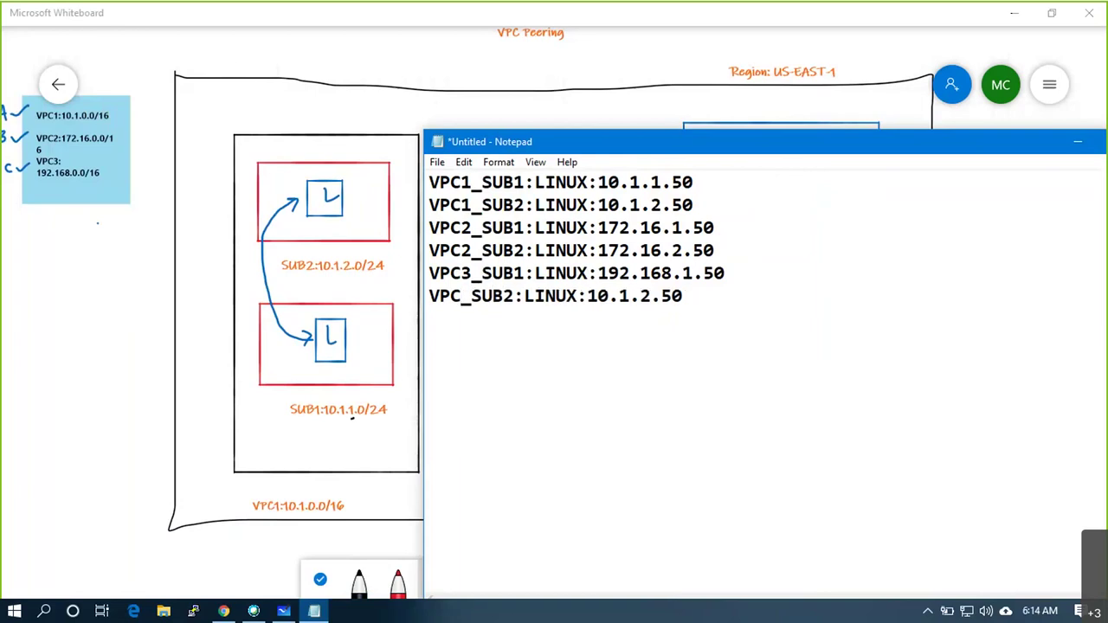
pyautogui.write('3')
pyautogui.press('Right')
pyautogui.press('Right')
pyautogui.press('Right')
pyautogui.press('Right')
pyautogui.press('Right')
pyautogui.press('Right')
pyautogui.press('Right')
pyautogui.press('Right')
pyautogui.press('Right')
pyautogui.press('Right')
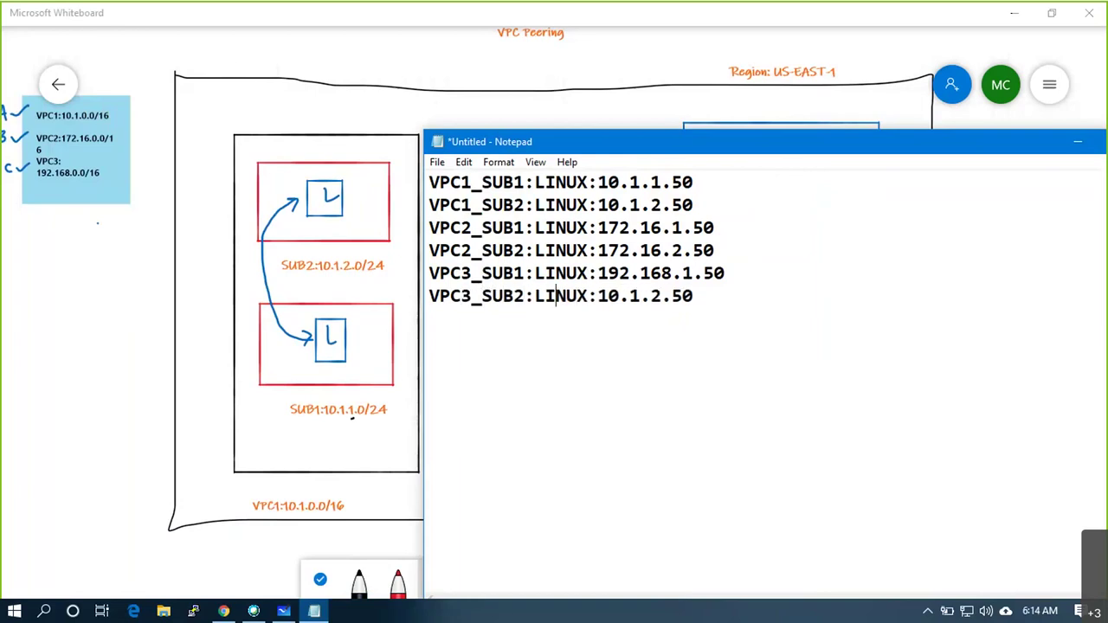
pyautogui.press('Right')
pyautogui.press('BackSpace')
pyautogui.press('BackSpace')
pyautogui.press('BackSpace')
pyautogui.press('BackSpace')
pyautogui.press('BackSpace')
pyautogui.write('WIN')
pyautogui.press('Right')
pyautogui.press('Right')
pyautogui.press('Right')
pyautogui.press('Right')
pyautogui.press('Right')
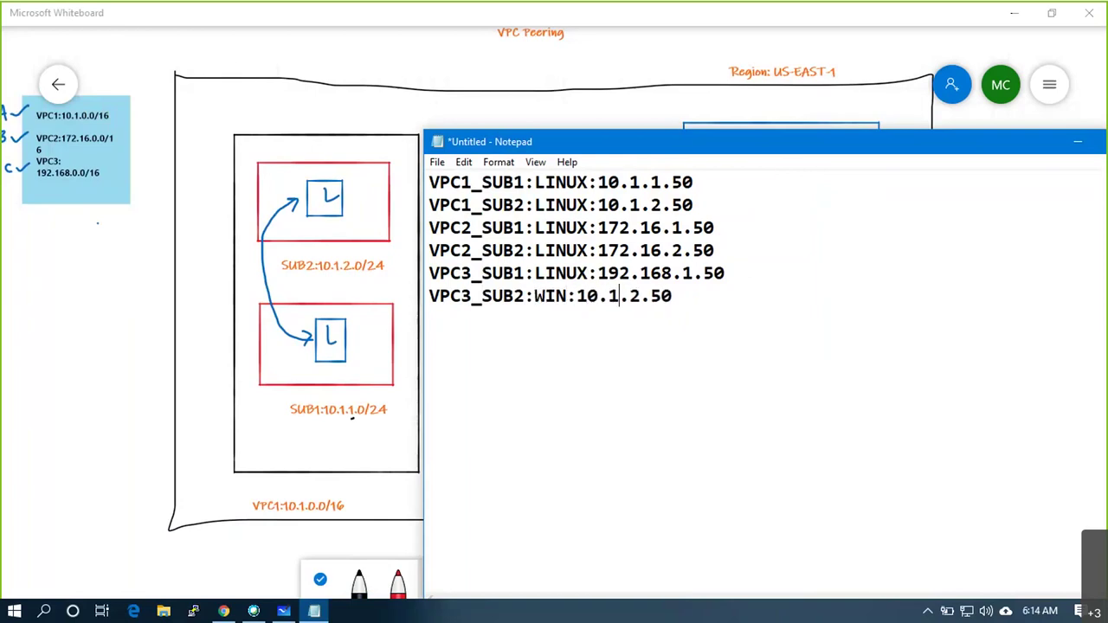
pyautogui.press('BackSpace')
pyautogui.press('BackSpace')
pyautogui.press('BackSpace')
pyautogui.press('BackSpace')
pyautogui.write('10')
pyautogui.press('BackSpace')
pyautogui.write('92.168')
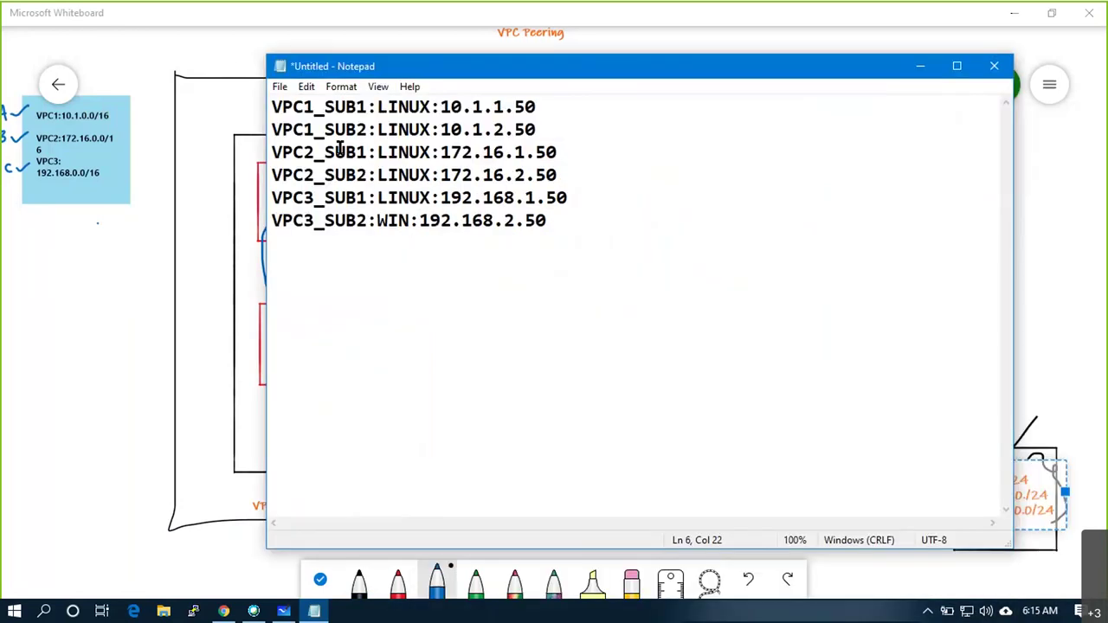
pyautogui.click(902, 74)
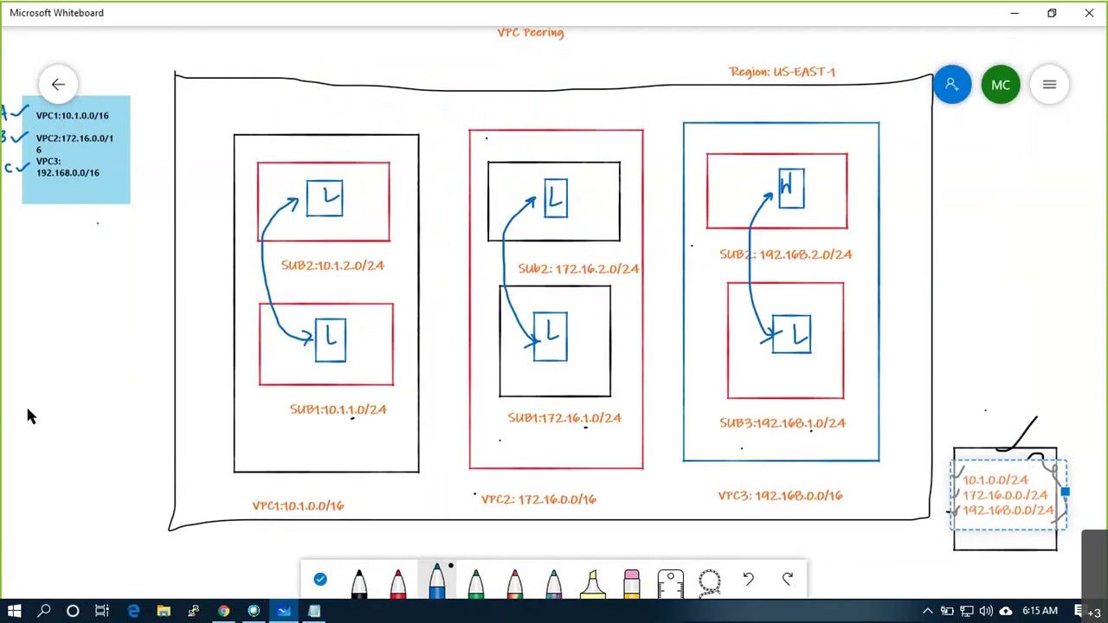
# Add a sticky note reading '10.1.1.50 to 192.168.2.50' and dot VPC3's SUB2 box edge
pyautogui.click(53, 244)
pyautogui.rightClick(53, 244)
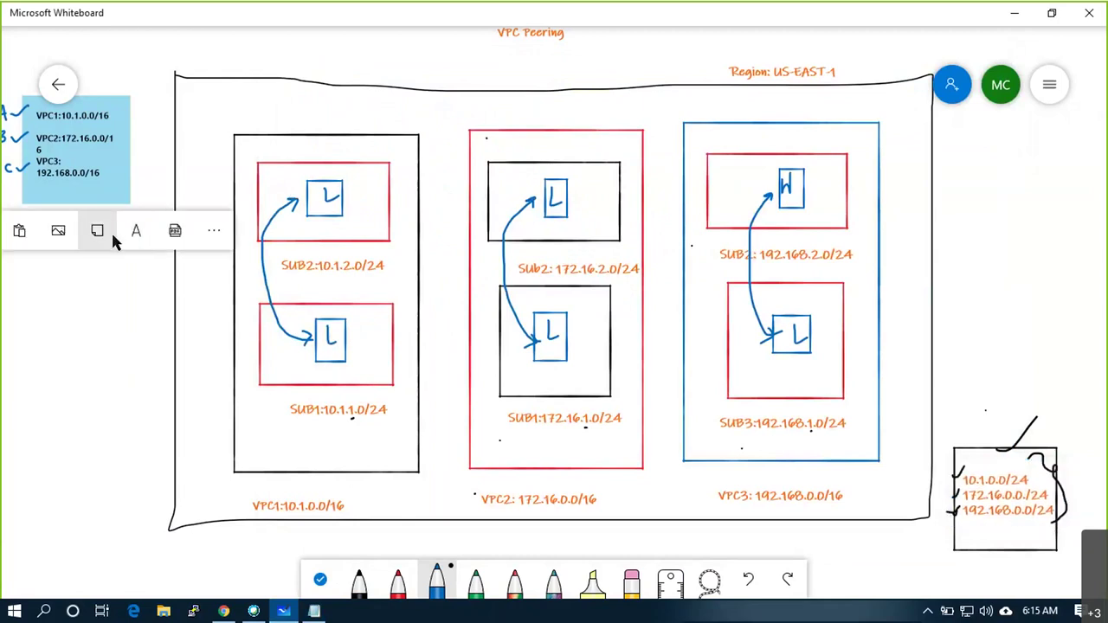
pyautogui.click(98, 230)
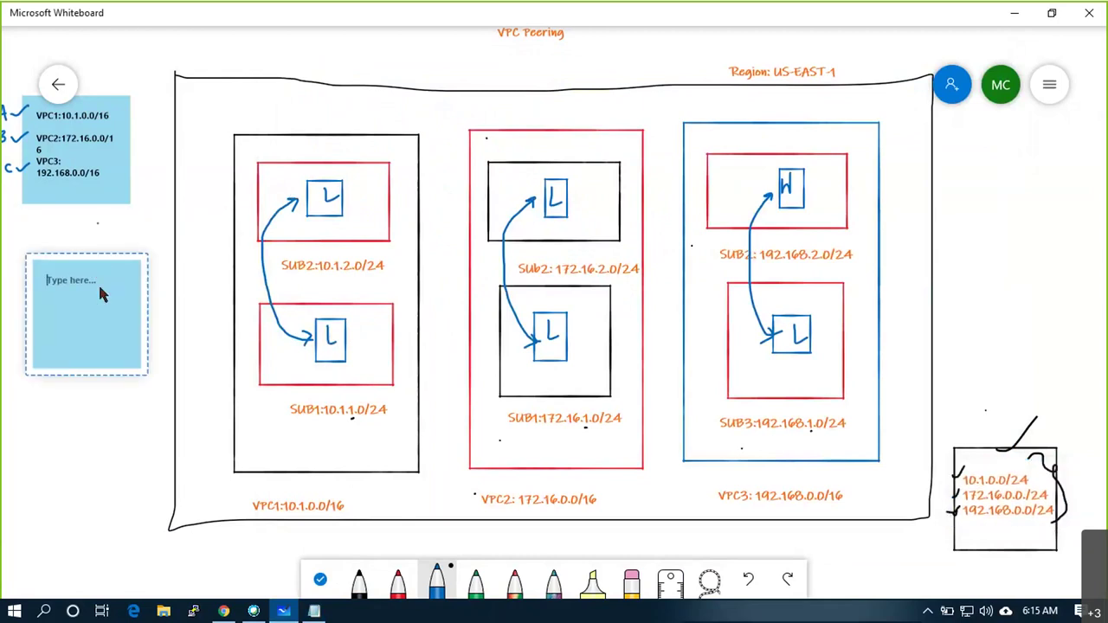
pyautogui.write('10.1.')
pyautogui.write('1.50 to 192.168.2.50')
pyautogui.press('Return')
pyautogui.click(133, 431)
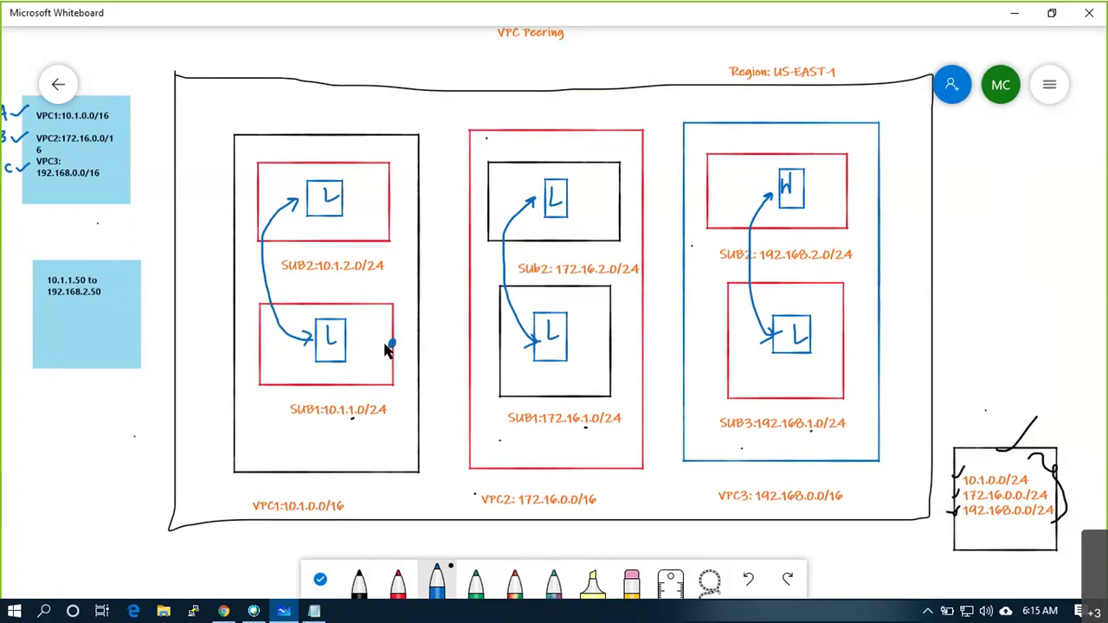
pyautogui.click(849, 184)
# Draw black gateway circles on top of VPC1, VPC2 and VPC3
pyautogui.click(358, 587)
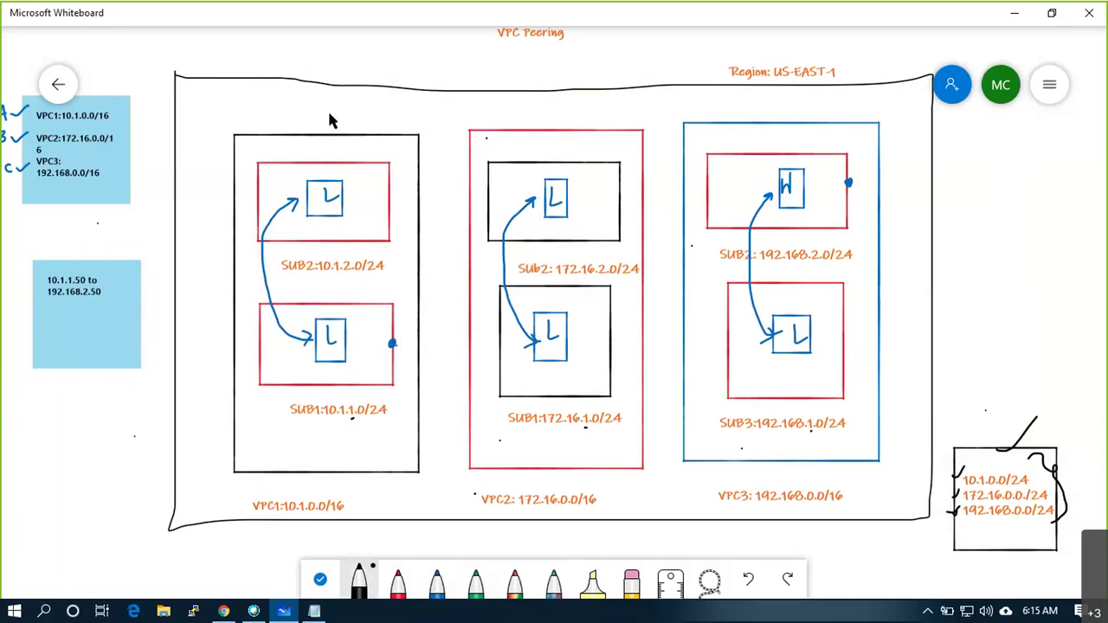
pyautogui.moveTo(321, 115)
pyautogui.mouseDown()
pyautogui.moveTo(334, 140)
pyautogui.moveTo(354, 123)
pyautogui.moveTo(319, 111)
pyautogui.mouseUp()
pyautogui.moveTo(546, 110)
pyautogui.mouseDown()
pyautogui.moveTo(545, 135)
pyautogui.moveTo(568, 135)
pyautogui.moveTo(563, 111)
pyautogui.moveTo(542, 121)
pyautogui.mouseUp()
pyautogui.hotkey('ctrl', 'z')
pyautogui.moveTo(566, 109)
pyautogui.mouseDown()
pyautogui.moveTo(568, 130)
pyautogui.moveTo(559, 110)
pyautogui.mouseUp()
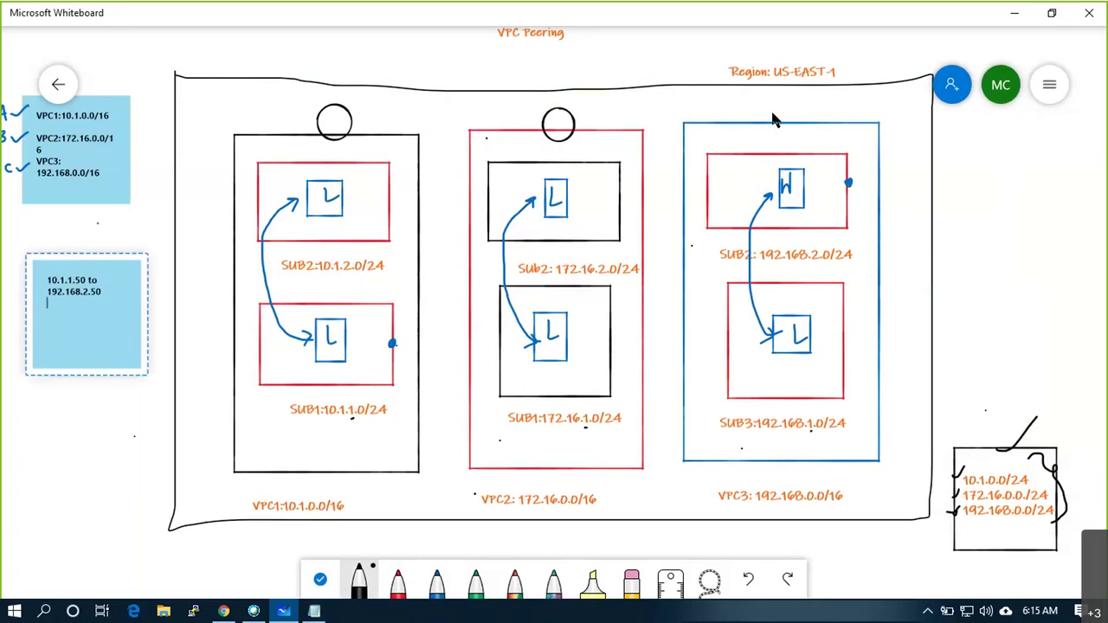
pyautogui.moveTo(779, 106)
pyautogui.mouseDown()
pyautogui.moveTo(784, 137)
pyautogui.moveTo(802, 130)
pyautogui.moveTo(790, 107)
pyautogui.mouseUp()
# Draw incoming arrows to each circle and a path from VPC1's SUB1 to VPC3's SUB2
pyautogui.moveTo(163, 38)
pyautogui.mouseDown()
pyautogui.moveTo(294, 37)
pyautogui.moveTo(338, 108)
pyautogui.mouseUp()
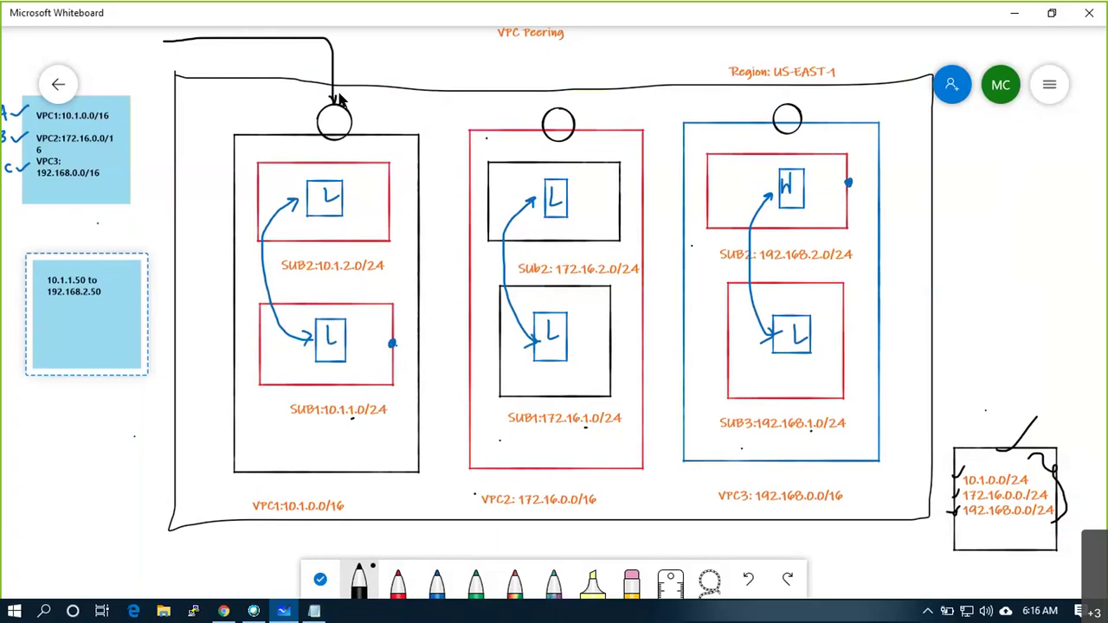
pyautogui.moveTo(488, 63)
pyautogui.mouseDown()
pyautogui.moveTo(548, 63)
pyautogui.moveTo(558, 110)
pyautogui.mouseUp()
pyautogui.moveTo(677, 74)
pyautogui.mouseDown()
pyautogui.moveTo(736, 76)
pyautogui.moveTo(789, 110)
pyautogui.mouseUp()
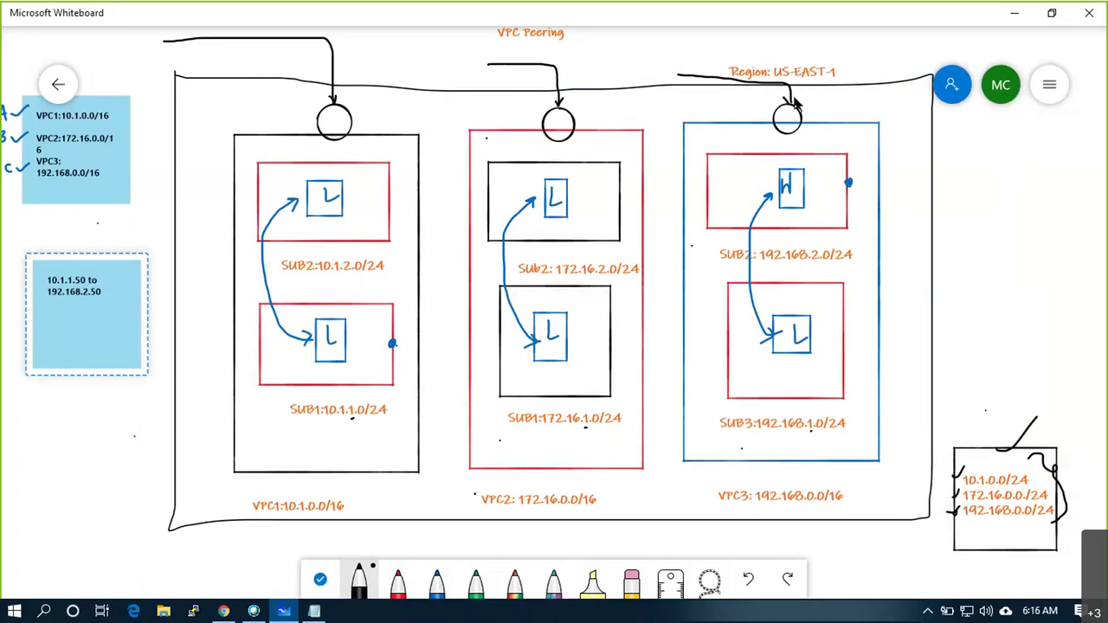
pyautogui.click(357, 359)
pyautogui.moveTo(848, 70); pyautogui.dragTo(879, 40)
pyautogui.moveTo(391, 344)
pyautogui.mouseDown()
pyautogui.moveTo(417, 270)
pyautogui.moveTo(421, 186)
pyautogui.moveTo(398, 145)
pyautogui.moveTo(364, 155)
pyautogui.moveTo(336, 147)
pyautogui.moveTo(332, 111)
pyautogui.moveTo(334, 83)
pyautogui.moveTo(372, 66)
pyautogui.moveTo(578, 50)
pyautogui.moveTo(790, 93)
pyautogui.moveTo(797, 128)
pyautogui.moveTo(866, 164)
pyautogui.moveTo(852, 188)
pyautogui.moveTo(861, 192)
pyautogui.mouseUp()
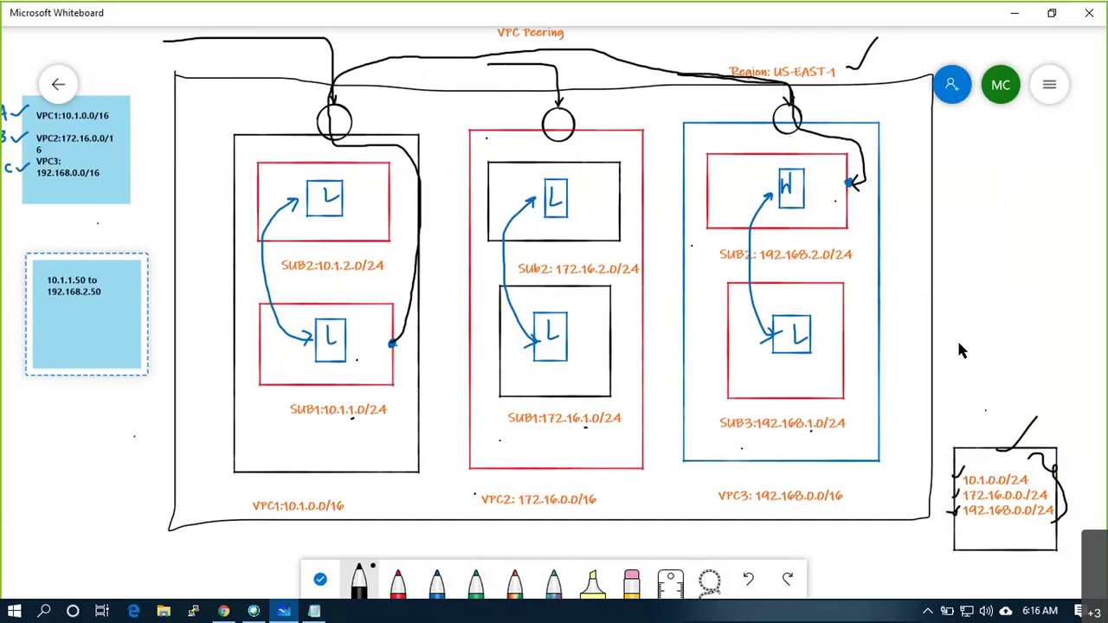
# Left of the diagram, draw a box split in two with a device in each half
pyautogui.scroll(-2, 1036, 248)
pyautogui.scroll(-1, 1039, 248)
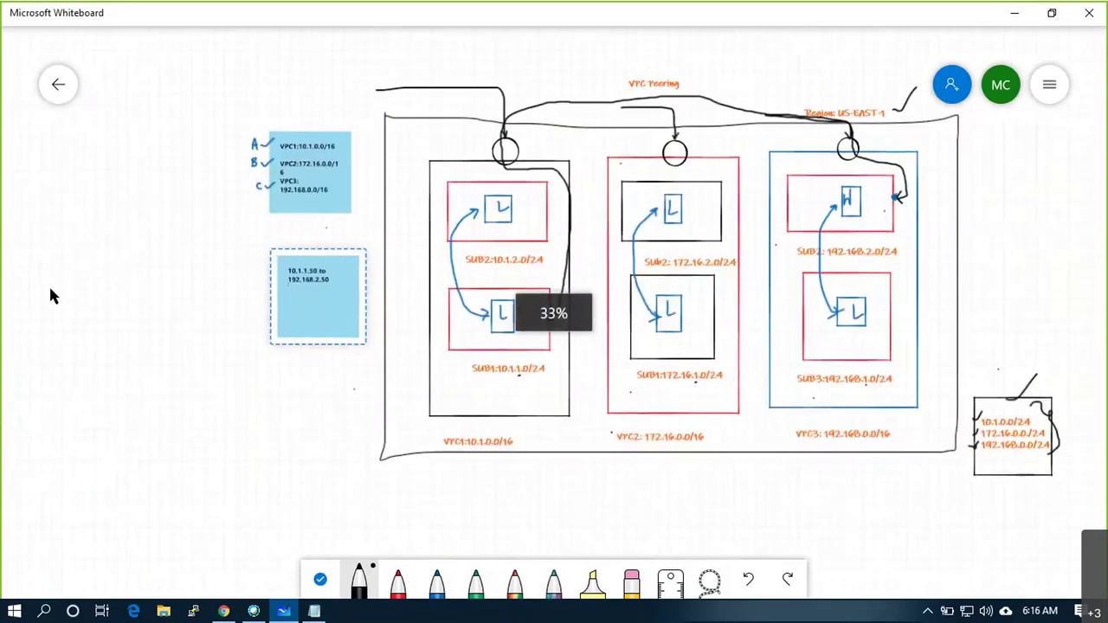
pyautogui.moveTo(32, 276)
pyautogui.mouseDown()
pyautogui.moveTo(32, 387)
pyautogui.moveTo(167, 398)
pyautogui.moveTo(166, 272)
pyautogui.moveTo(25, 279)
pyautogui.mouseUp()
pyautogui.moveTo(90, 272); pyautogui.dragTo(92, 397)
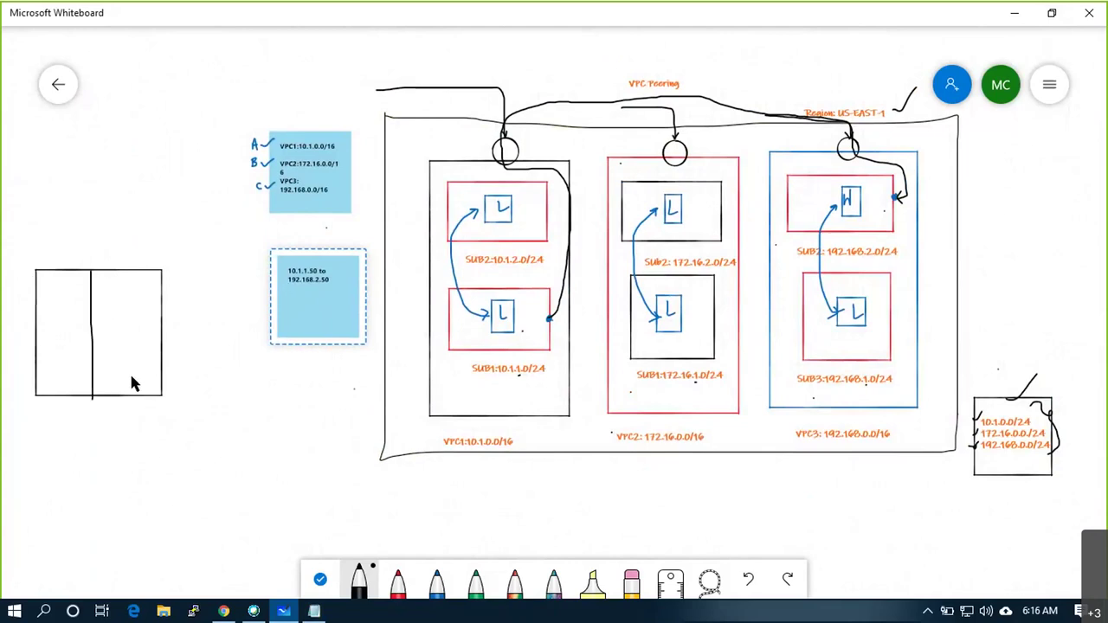
pyautogui.moveTo(140, 378); pyautogui.dragTo(153, 377)
pyautogui.moveTo(54, 365)
pyautogui.mouseDown()
pyautogui.moveTo(57, 345)
pyautogui.moveTo(69, 367)
pyautogui.mouseUp()
pyautogui.moveTo(156, 344); pyautogui.dragTo(155, 381)
pyautogui.moveTo(54, 336); pyautogui.dragTo(64, 341)
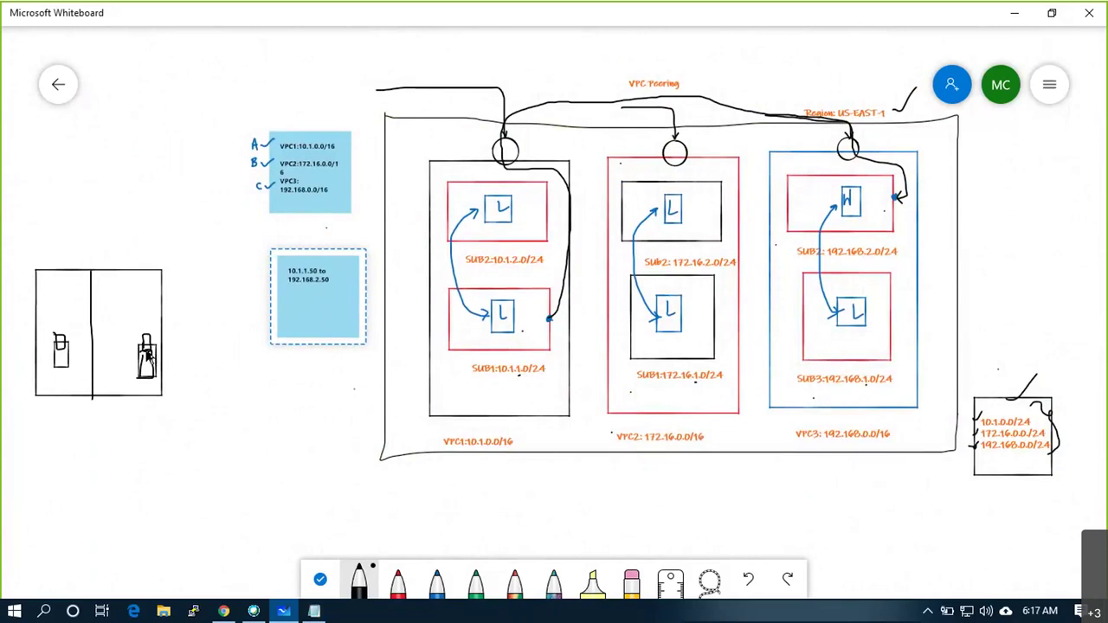
# Cable both devices up to a small link box labelled BSNL
pyautogui.moveTo(156, 332)
pyautogui.mouseDown()
pyautogui.moveTo(187, 332)
pyautogui.moveTo(184, 184)
pyautogui.mouseUp()
pyautogui.moveTo(166, 144)
pyautogui.mouseDown()
pyautogui.moveTo(166, 173)
pyautogui.moveTo(193, 146)
pyautogui.moveTo(173, 142)
pyautogui.moveTo(165, 212)
pyautogui.mouseUp()
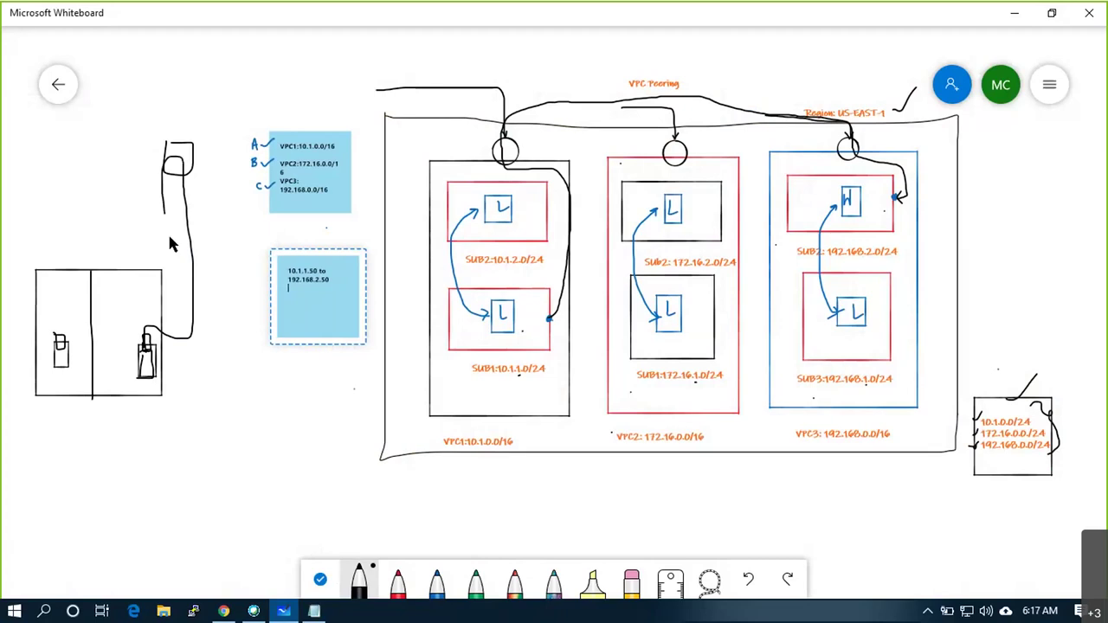
pyautogui.moveTo(170, 308)
pyautogui.mouseDown()
pyautogui.moveTo(130, 307)
pyautogui.moveTo(59, 337)
pyautogui.mouseUp()
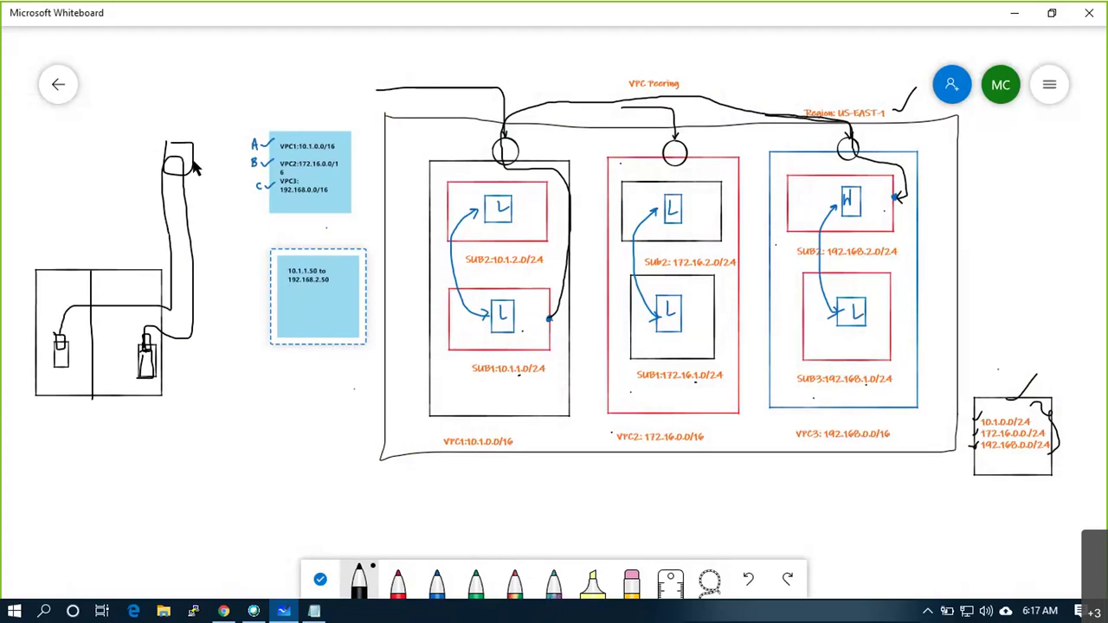
pyautogui.moveTo(170, 112); pyautogui.dragTo(172, 128)
pyautogui.moveTo(139, 387)
pyautogui.mouseDown()
pyautogui.moveTo(149, 400)
pyautogui.moveTo(176, 366)
pyautogui.mouseUp()
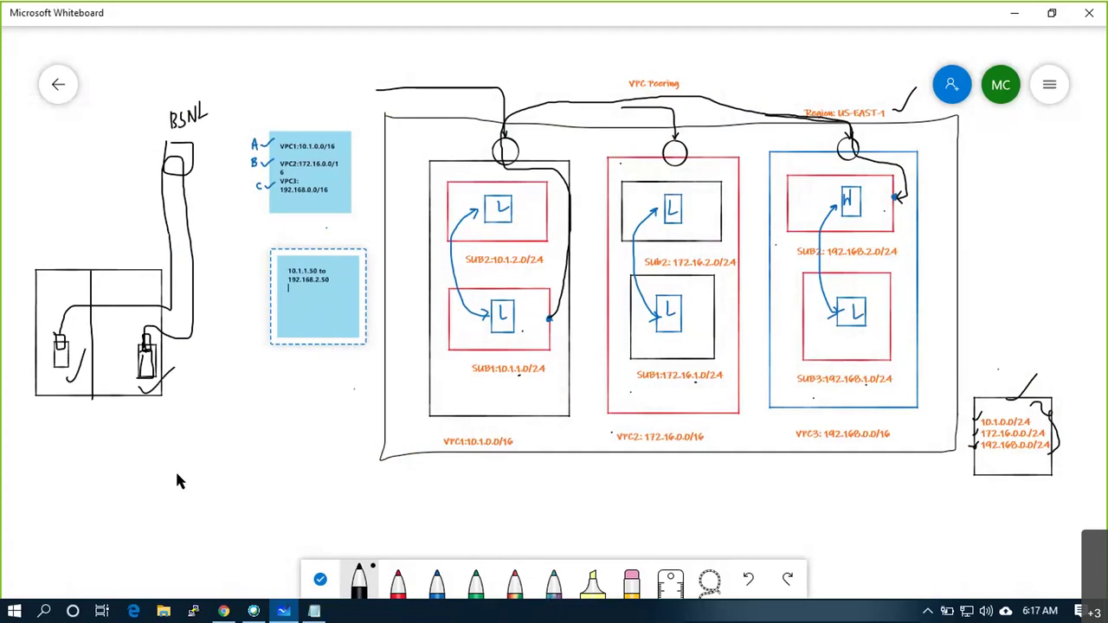
pyautogui.moveTo(112, 449); pyautogui.dragTo(65, 385)
pyautogui.keyDown('ctrl'); pyautogui.scroll(5, 991, 226); pyautogui.keyUp('ctrl')
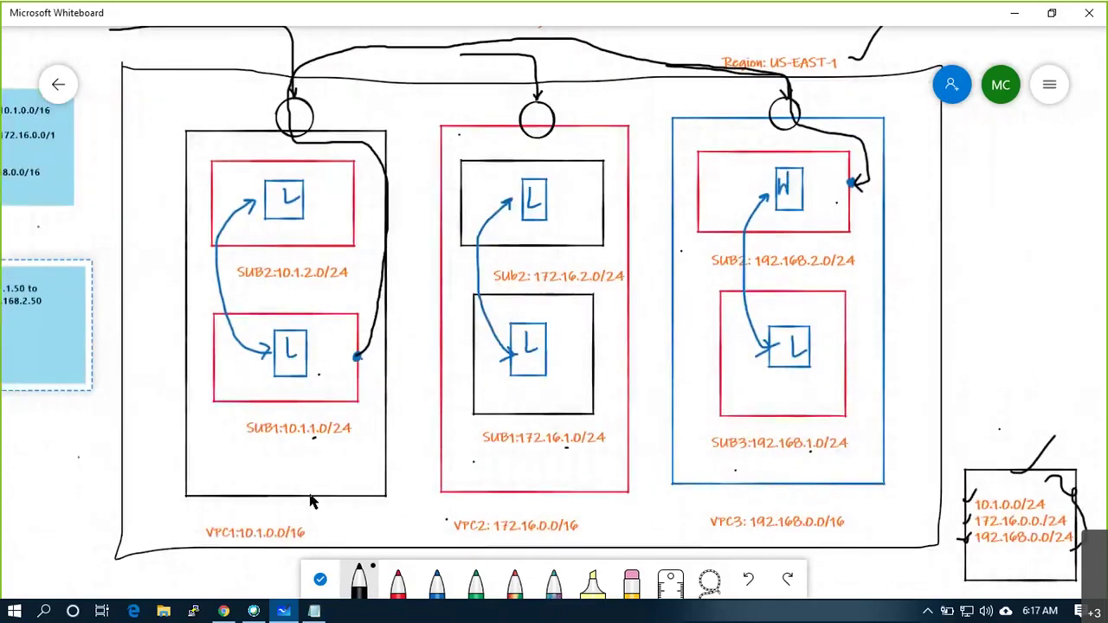
# Draw connector boxes on VPC1 and VPC3 joined by a line beneath VPC2
pyautogui.click(774, 228)
pyautogui.moveTo(377, 437)
pyautogui.mouseDown()
pyautogui.moveTo(379, 452)
pyautogui.moveTo(378, 433)
pyautogui.mouseUp()
pyautogui.moveTo(662, 434)
pyautogui.mouseDown()
pyautogui.moveTo(674, 462)
pyautogui.moveTo(679, 446)
pyautogui.moveTo(662, 431)
pyautogui.mouseUp()
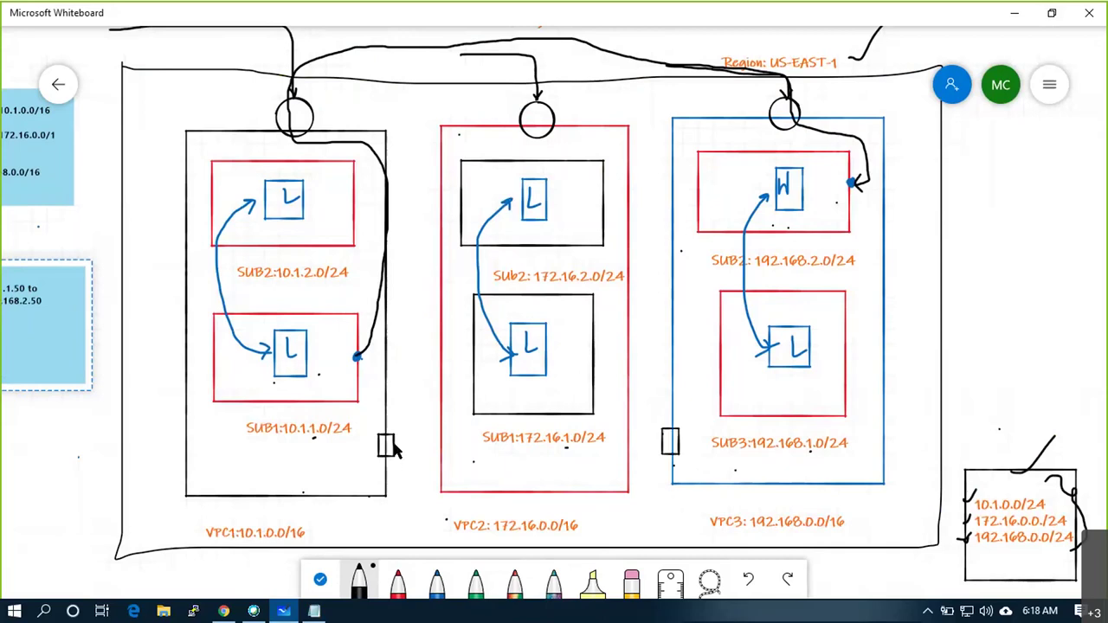
pyautogui.moveTo(487, 509)
pyautogui.mouseDown()
pyautogui.moveTo(632, 511)
pyautogui.moveTo(642, 438)
pyautogui.moveTo(663, 440)
pyautogui.mouseUp()
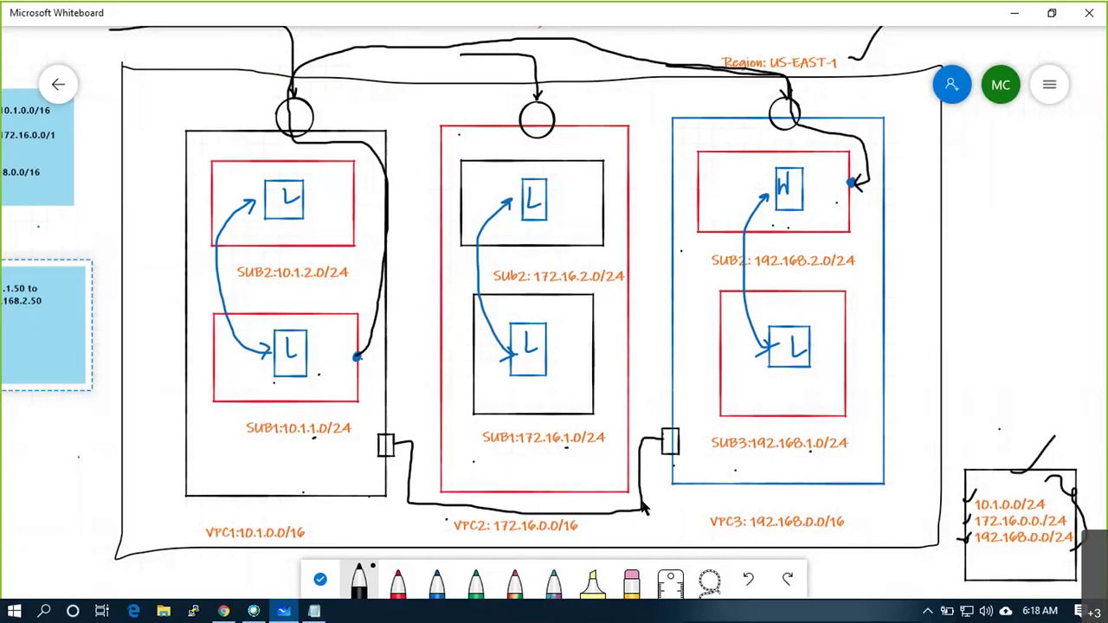
# Add a 'VPC PEERING' text label under the connecting line
pyautogui.scroll(-5, 642, 509)
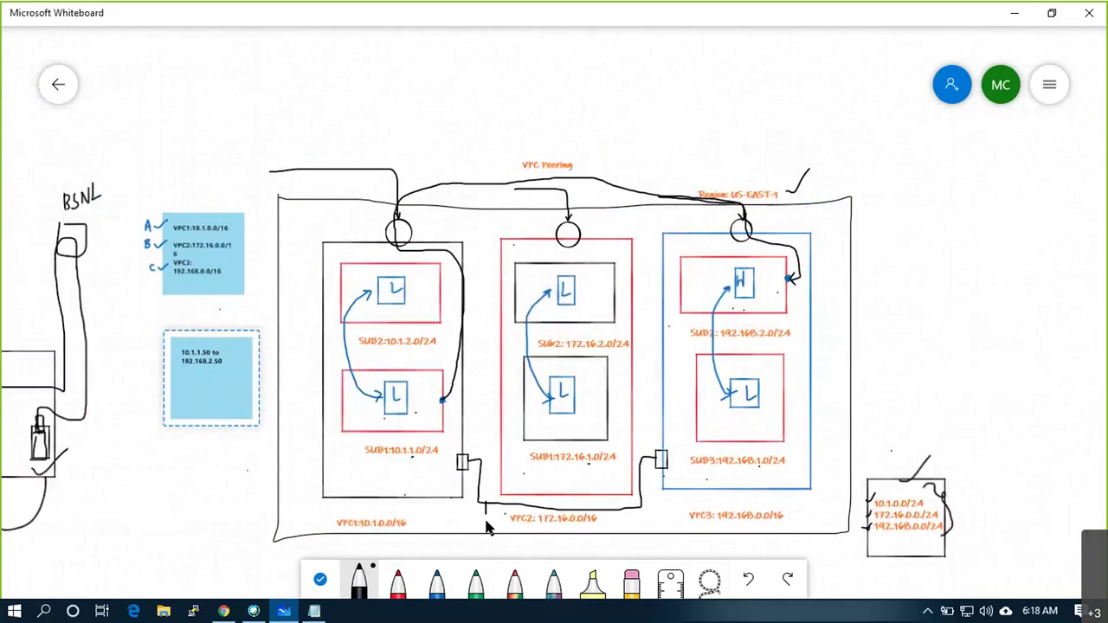
pyautogui.click(499, 539)
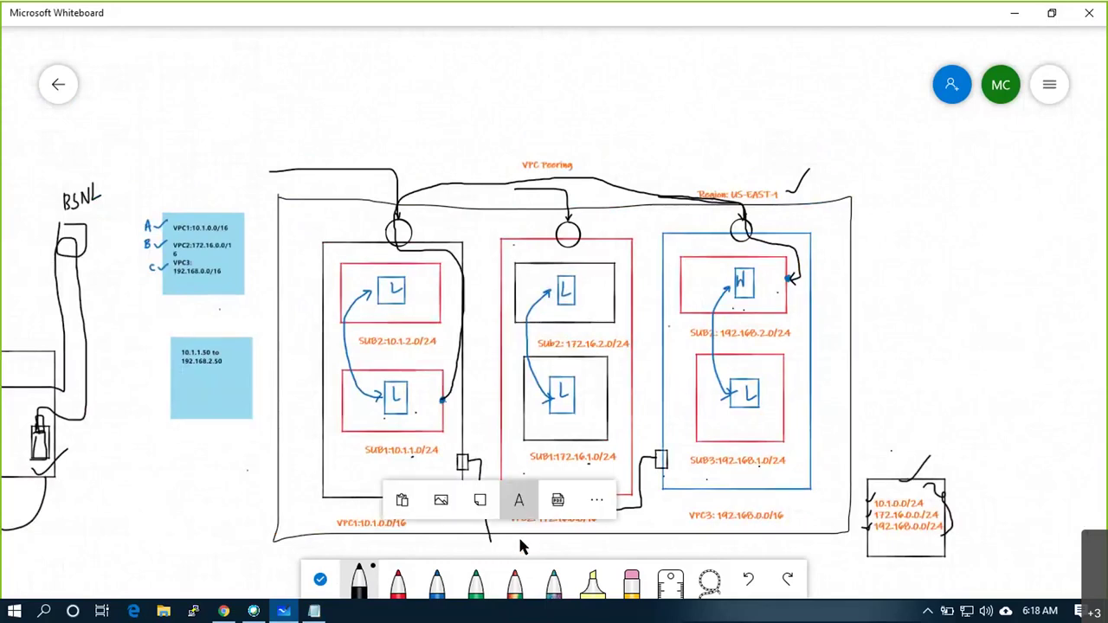
pyautogui.click(519, 501)
pyautogui.write('VPC PEERING')
pyautogui.click(650, 524)
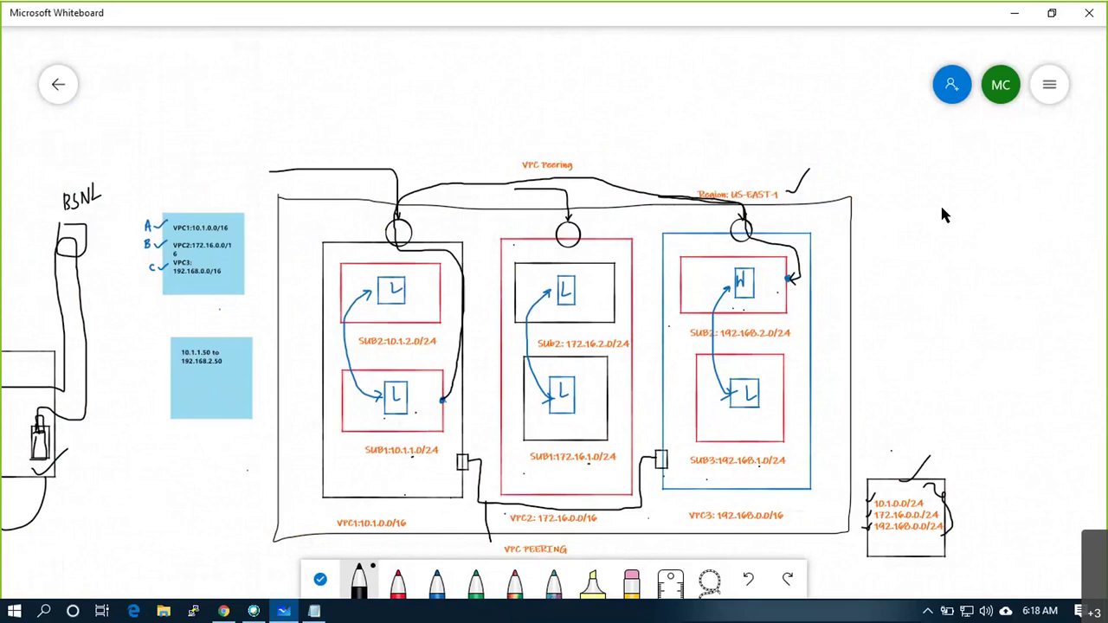
pyautogui.moveTo(956, 241)
pyautogui.mouseDown()
pyautogui.moveTo(1040, 297)
pyautogui.moveTo(1064, 211)
pyautogui.moveTo(955, 193)
pyautogui.mouseUp()
pyautogui.moveTo(985, 307)
pyautogui.mouseDown()
pyautogui.moveTo(1001, 306)
pyautogui.moveTo(1009, 324)
pyautogui.mouseUp()
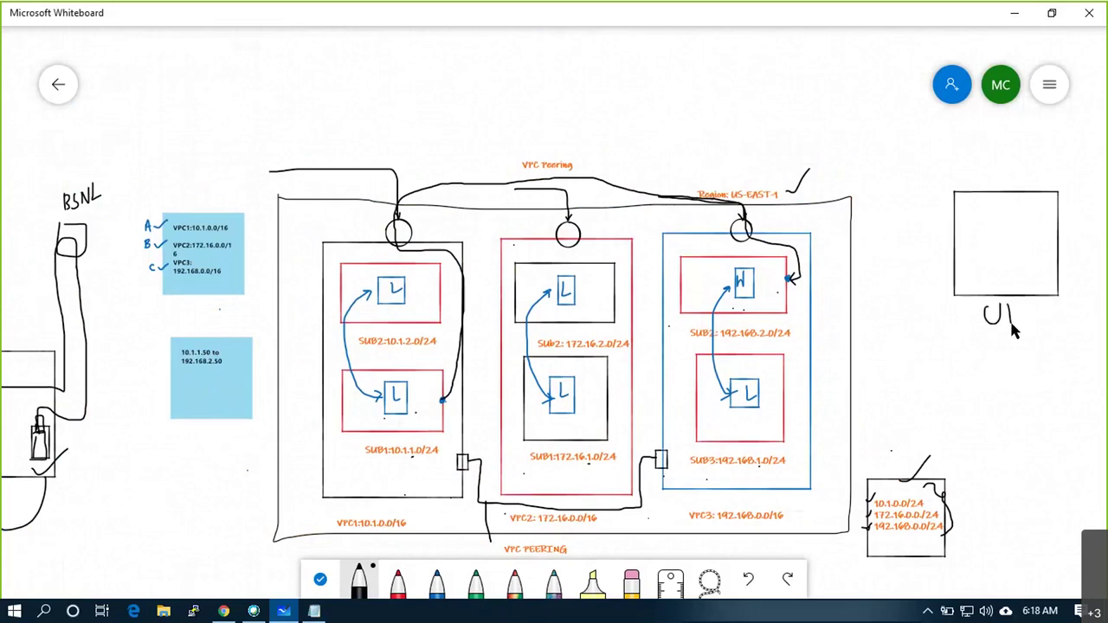
pyautogui.moveTo(1022, 264)
pyautogui.mouseDown()
pyautogui.moveTo(1030, 196)
pyautogui.moveTo(996, 248)
pyautogui.moveTo(999, 213)
pyautogui.moveTo(1010, 243)
pyautogui.moveTo(1005, 219)
pyautogui.mouseUp()
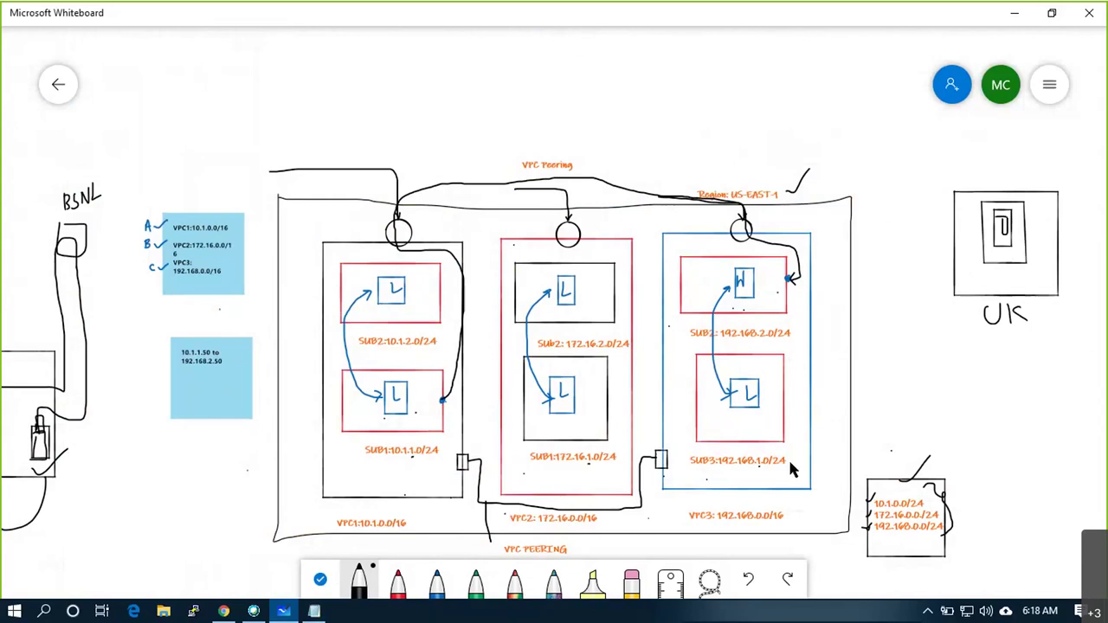
pyautogui.moveTo(815, 335); pyautogui.dragTo(819, 322)
pyautogui.moveTo(978, 241)
pyautogui.mouseDown()
pyautogui.moveTo(989, 257)
pyautogui.moveTo(978, 243)
pyautogui.mouseUp()
pyautogui.moveTo(823, 328); pyautogui.dragTo(977, 249)
pyautogui.moveTo(904, 270)
pyautogui.mouseDown()
pyautogui.moveTo(899, 279)
pyautogui.moveTo(909, 275)
pyautogui.moveTo(903, 263)
pyautogui.mouseUp()
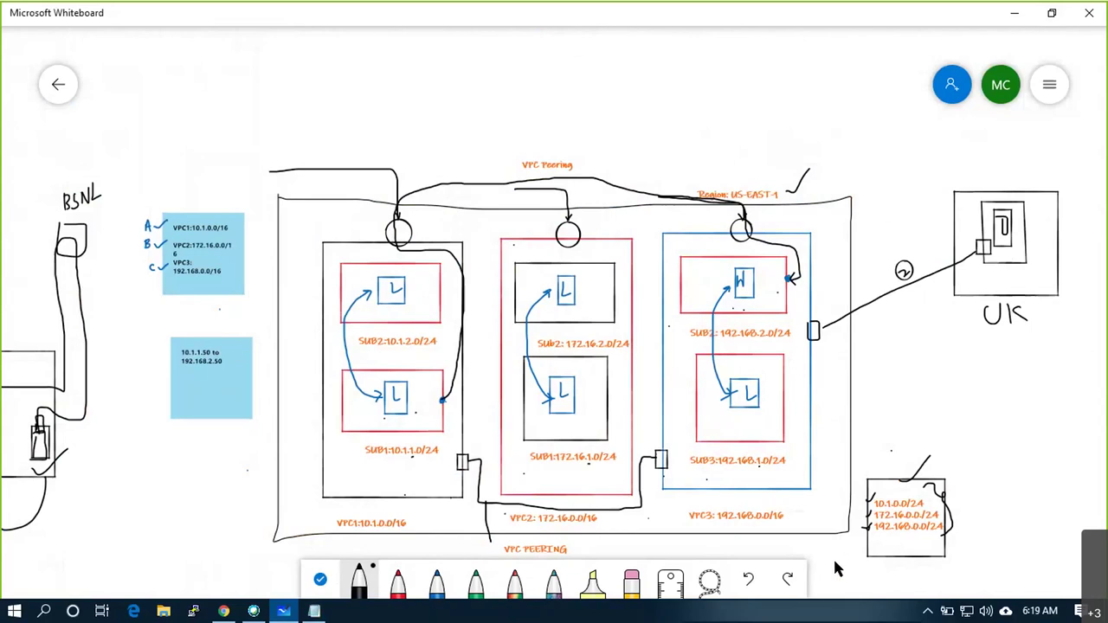
pyautogui.scroll(1, 836, 569)
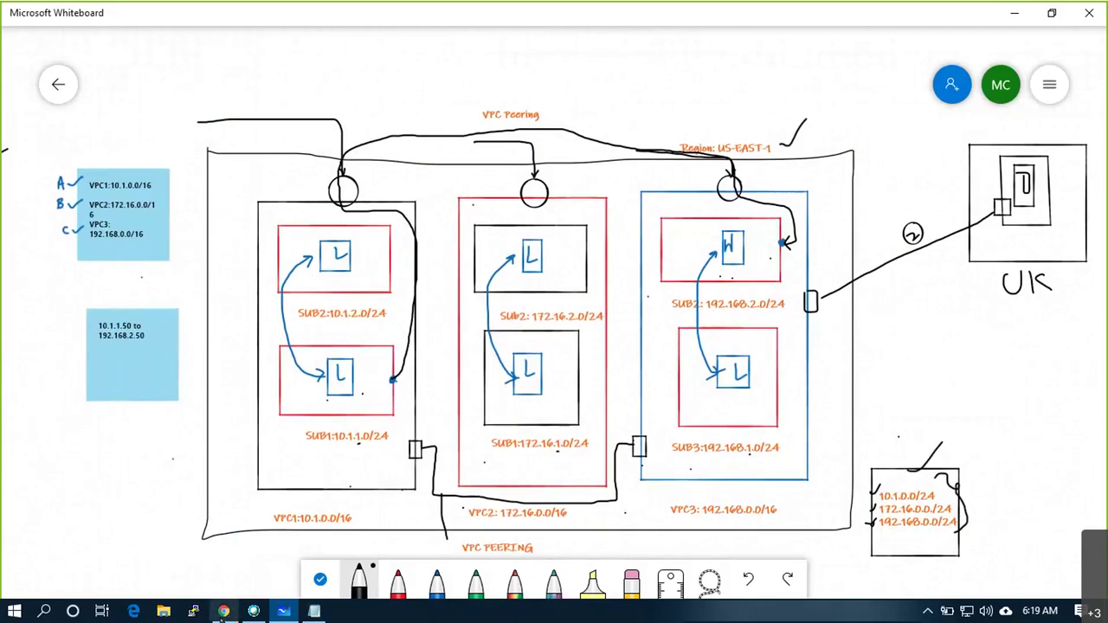
# In Chrome, go to VPC under Networking & Content Delivery in the Services menu
pyautogui.click(223, 611)
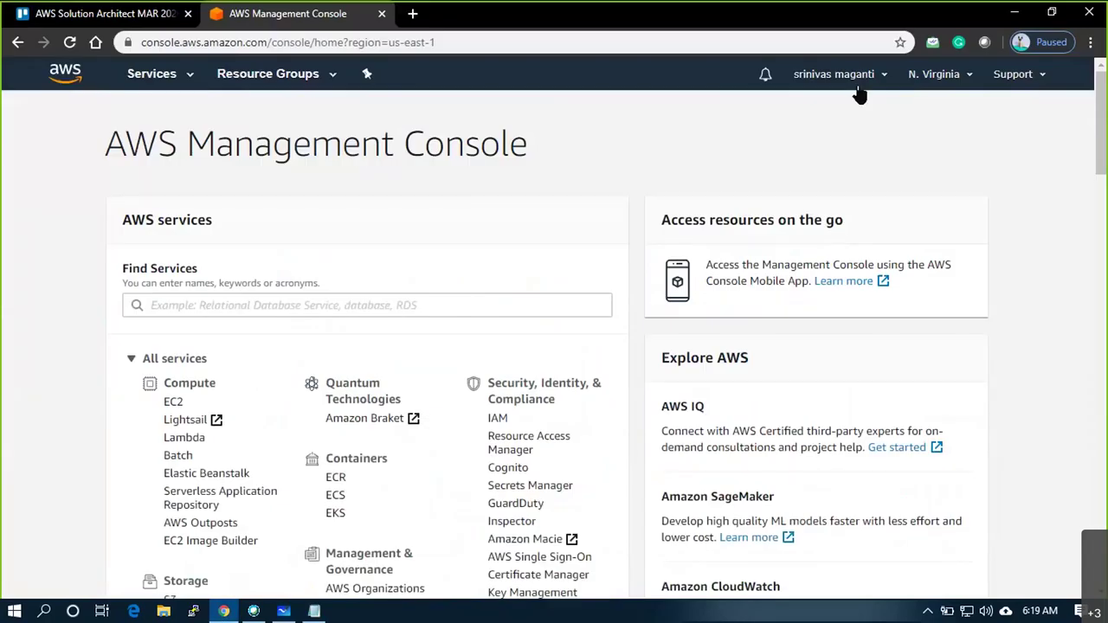
pyautogui.click(189, 78)
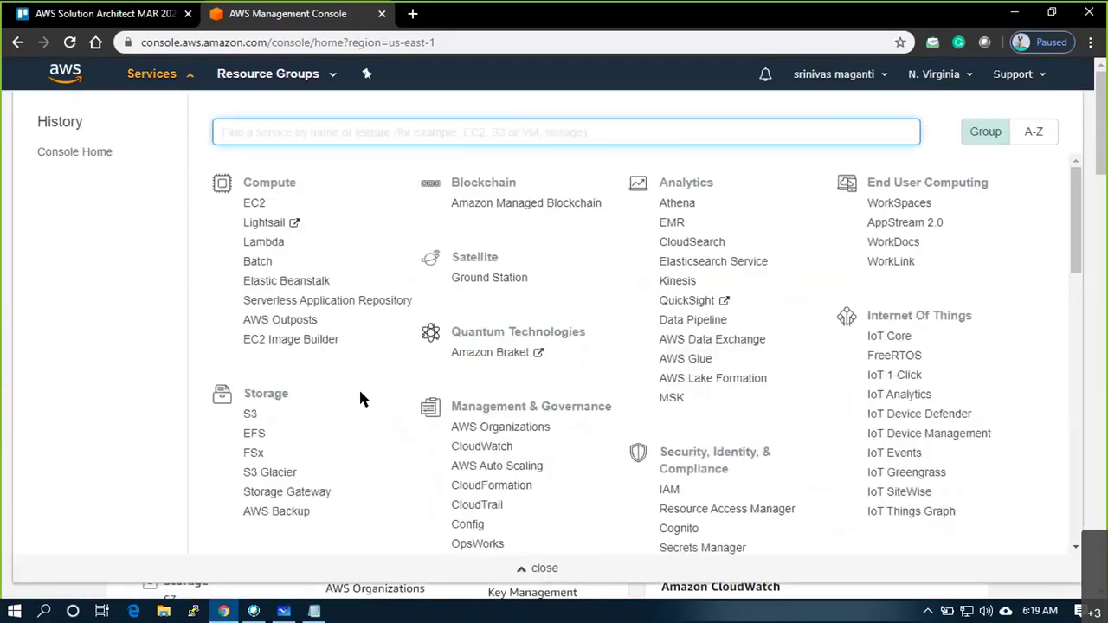
pyautogui.scroll(-4, 362, 399)
pyautogui.scroll(-8, 294, 441)
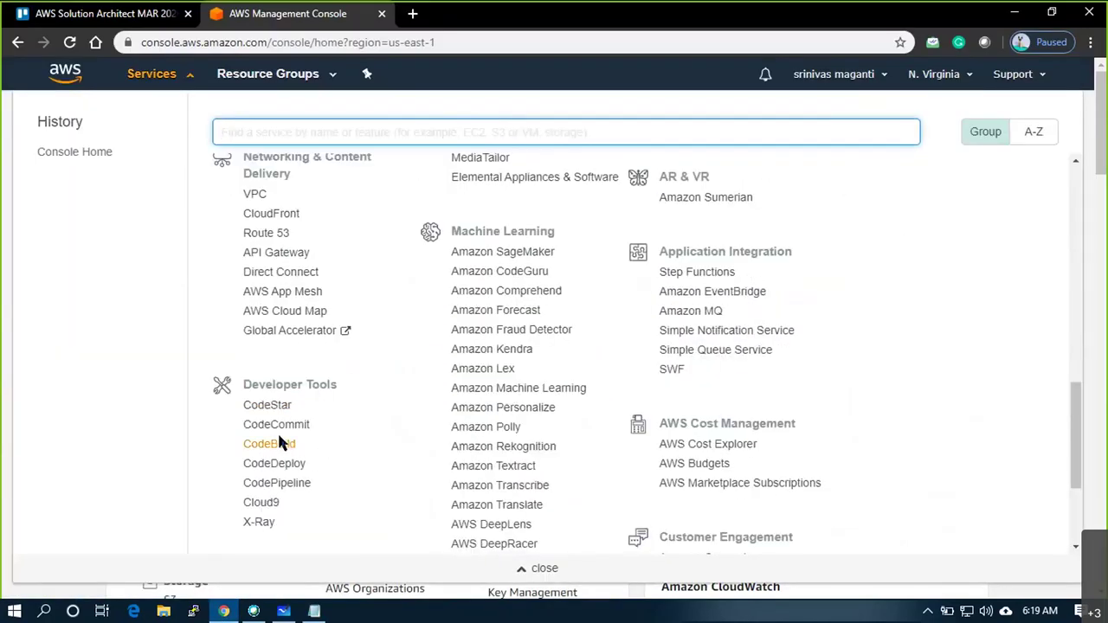
pyautogui.scroll(3, 282, 440)
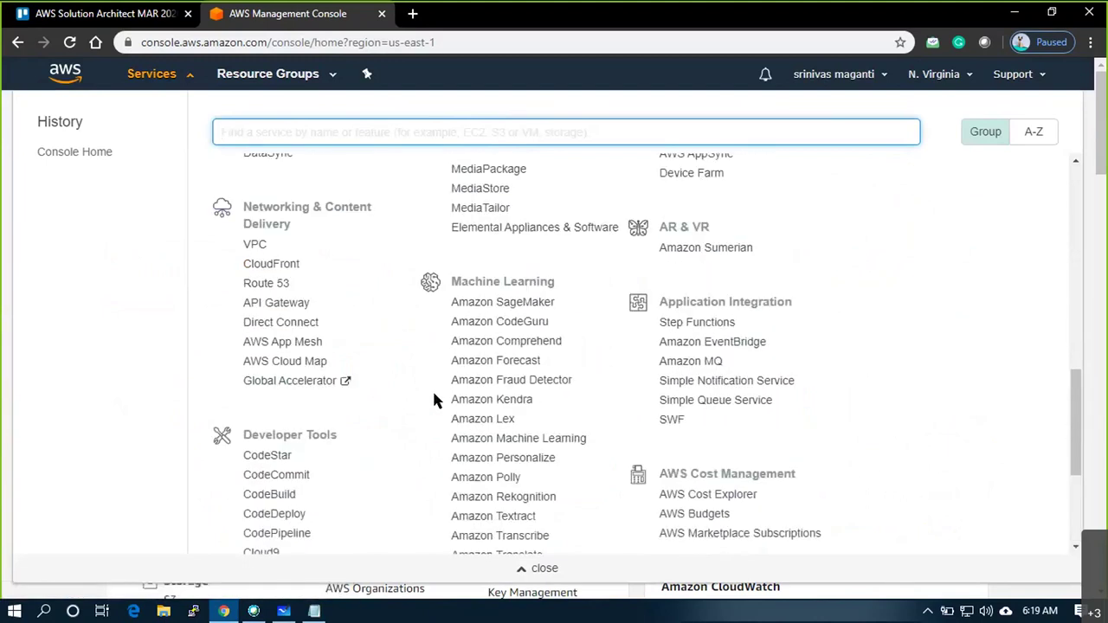
pyautogui.click(253, 246)
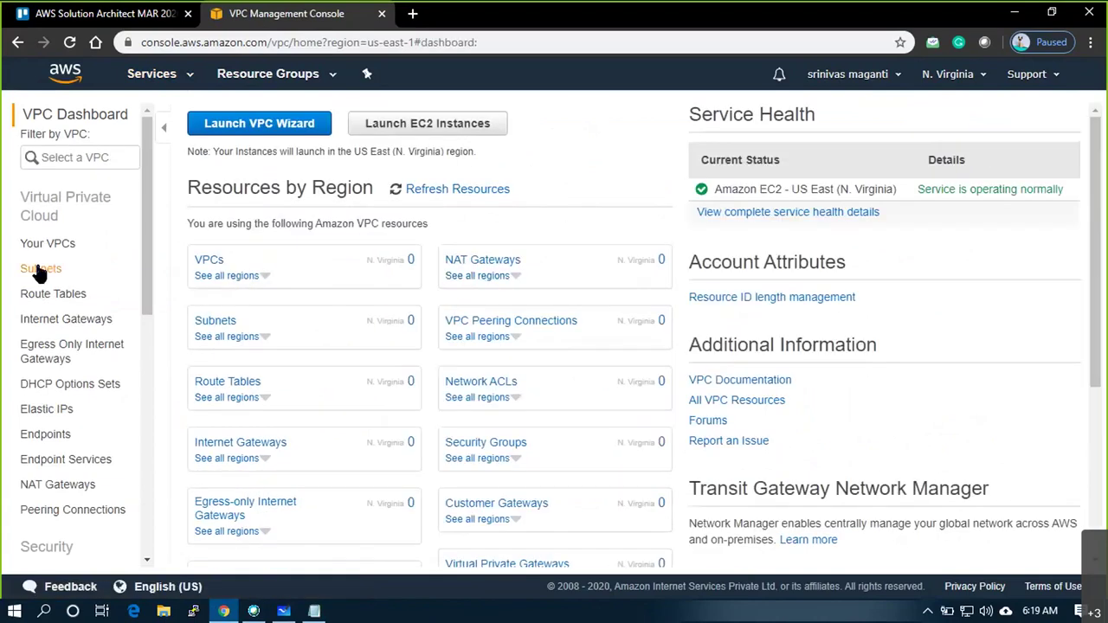
# Create VPC1 with IPv4 CIDR 10.1.0.0/16 from the Your VPCs page
pyautogui.click(48, 244)
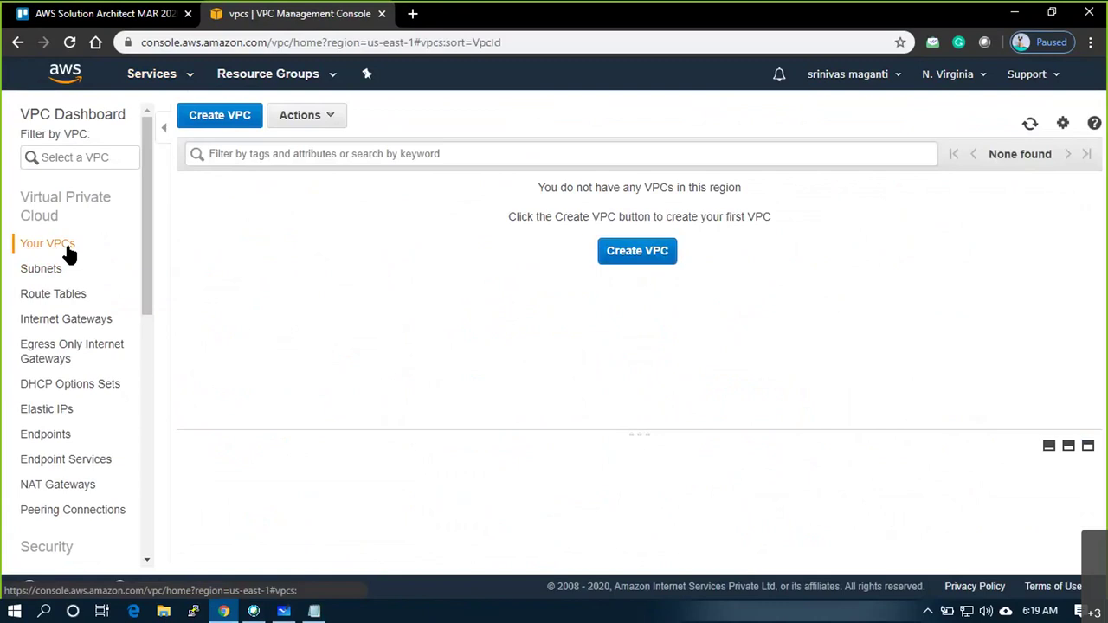
pyautogui.click(646, 257)
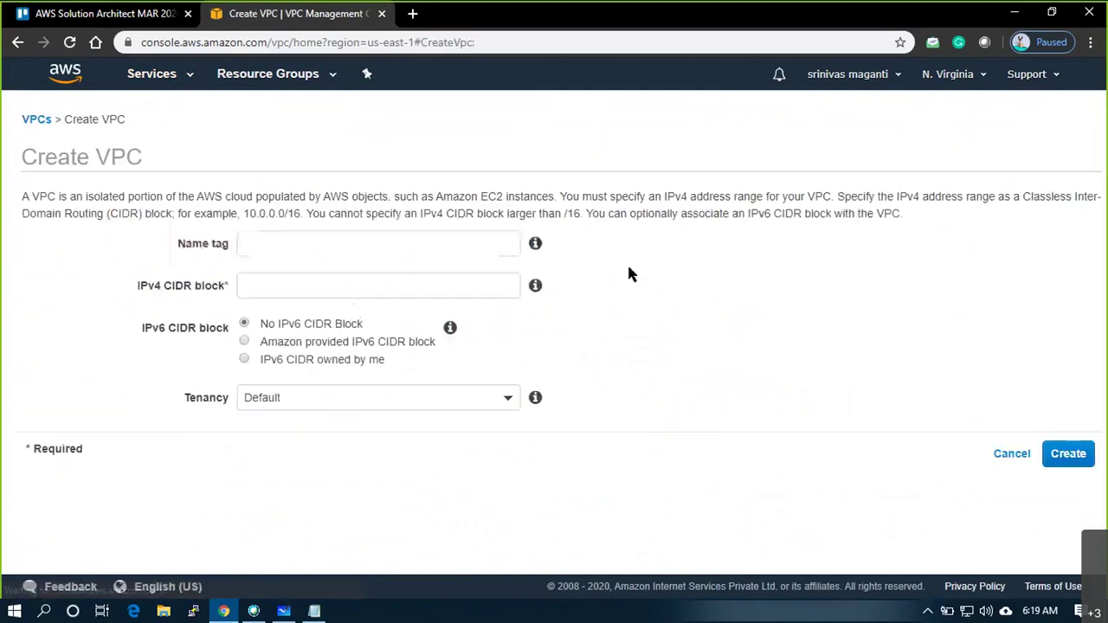
pyautogui.click(335, 244)
pyautogui.write('VPC1')
pyautogui.press('Tab')
pyautogui.click(338, 278)
pyautogui.write('10.1.0')
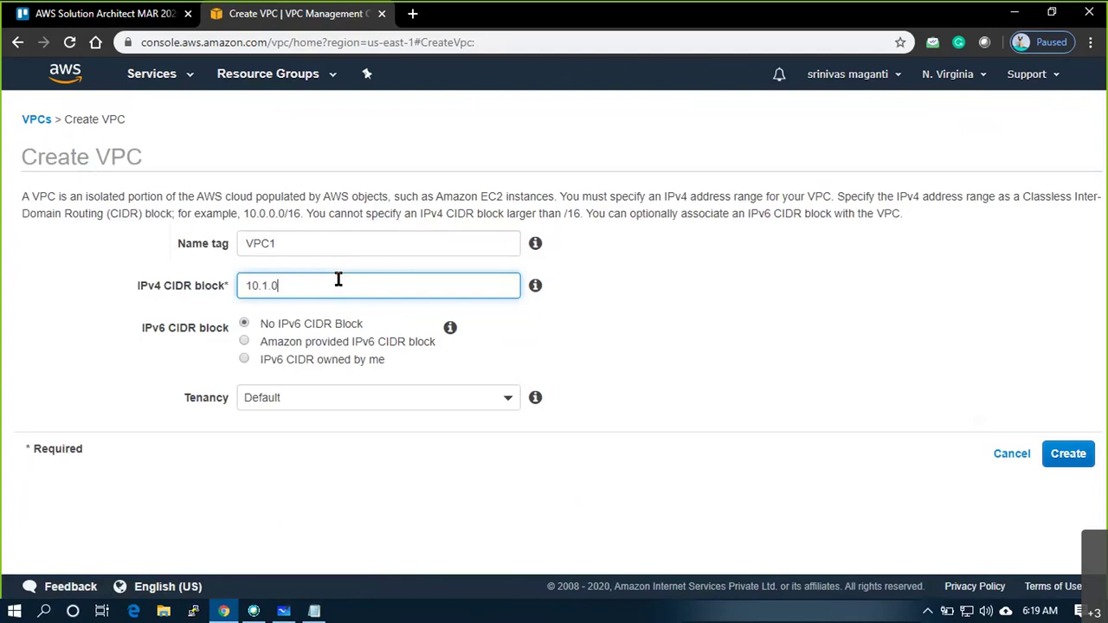
pyautogui.write('.0/16')
pyautogui.click(1068, 455)
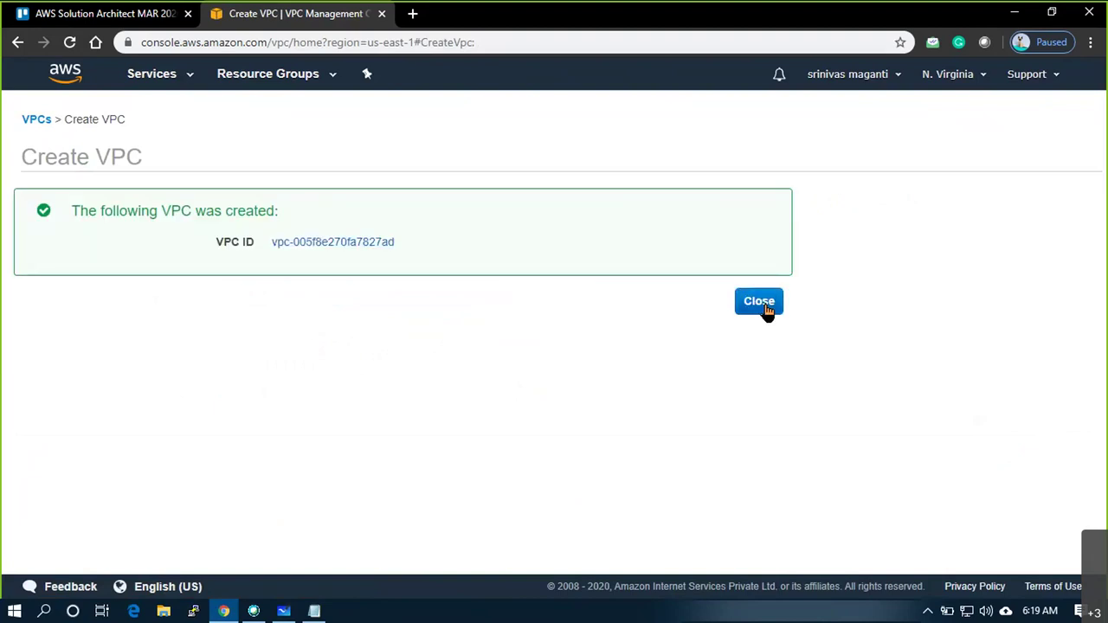
pyautogui.click(766, 309)
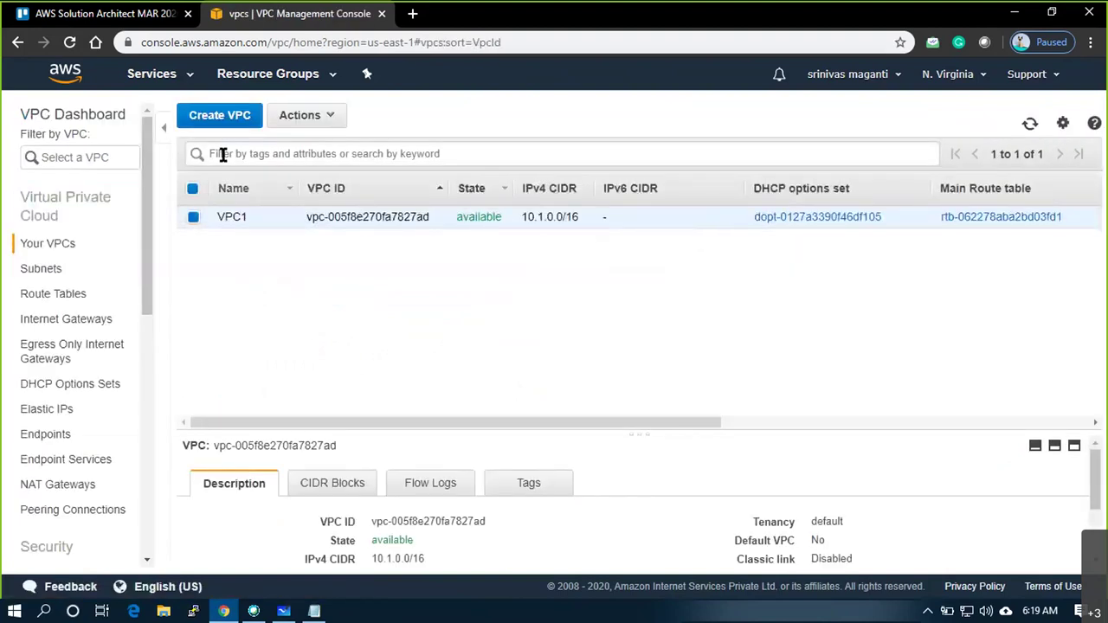
# Create VPC2 with IPv4 CIDR 172.16.0.0/16
pyautogui.click(218, 116)
pyautogui.click(443, 242)
pyautogui.write('VP2')
pyautogui.press('Left')
pyautogui.write('C')
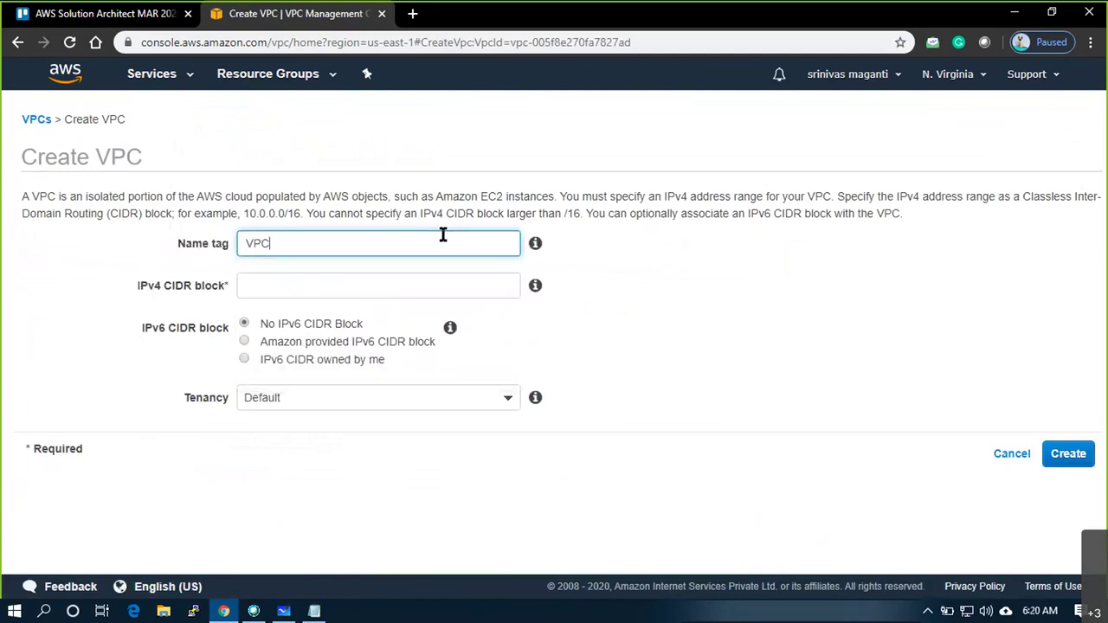
pyautogui.press('Tab')
pyautogui.write('172.16.')
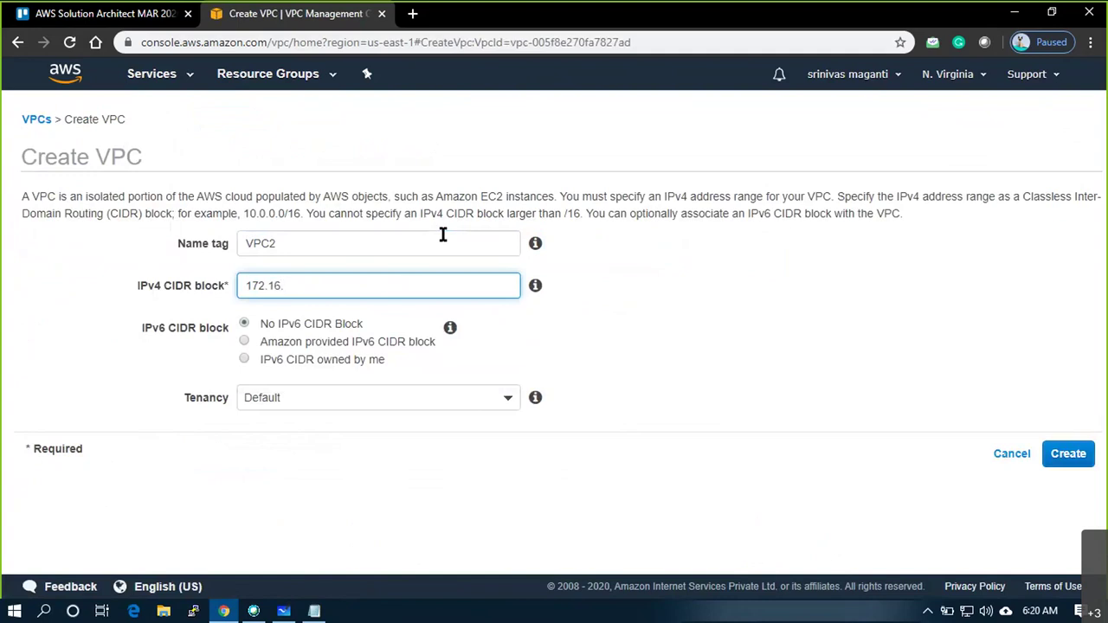
pyautogui.write('0.0/16')
pyautogui.click(1093, 463)
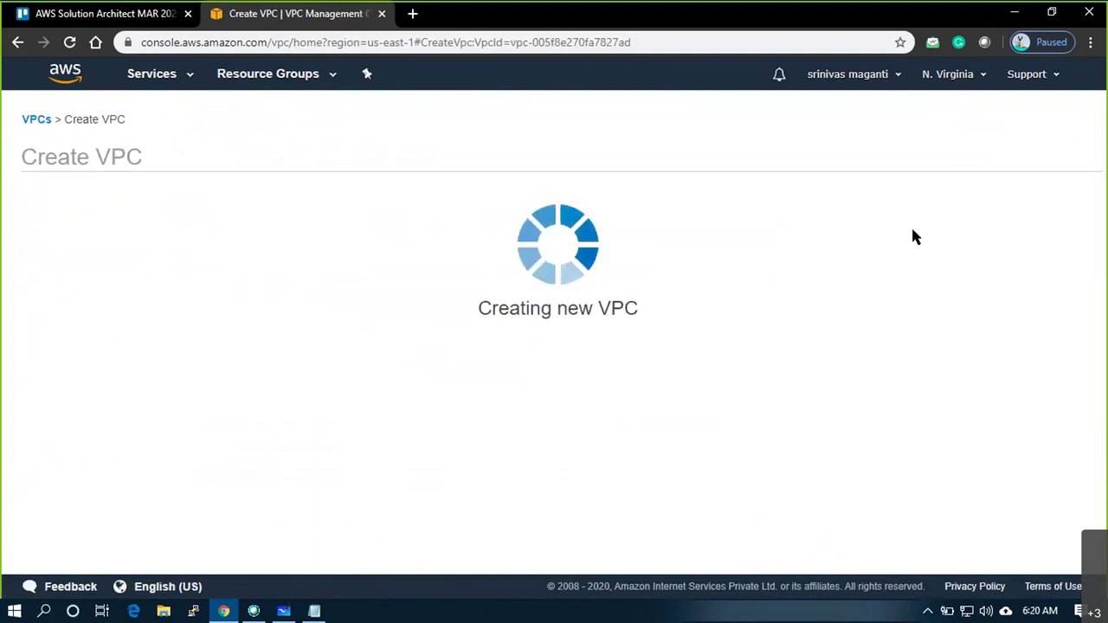
pyautogui.click(749, 306)
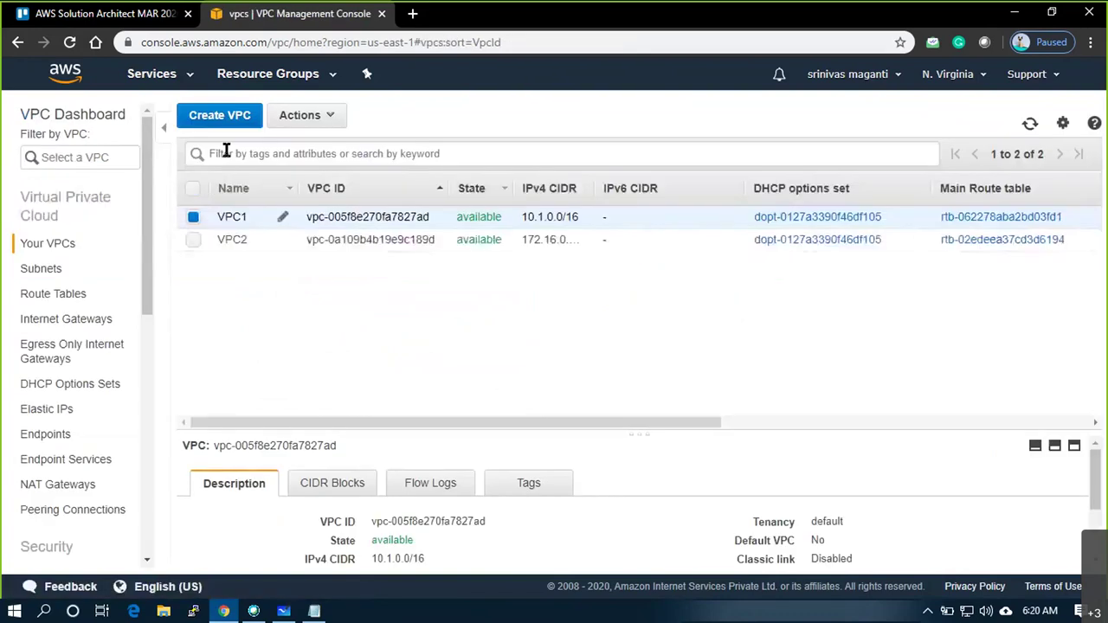
# Create VPC3 with IPv4 CIDR 192.168.0.0/16
pyautogui.click(223, 117)
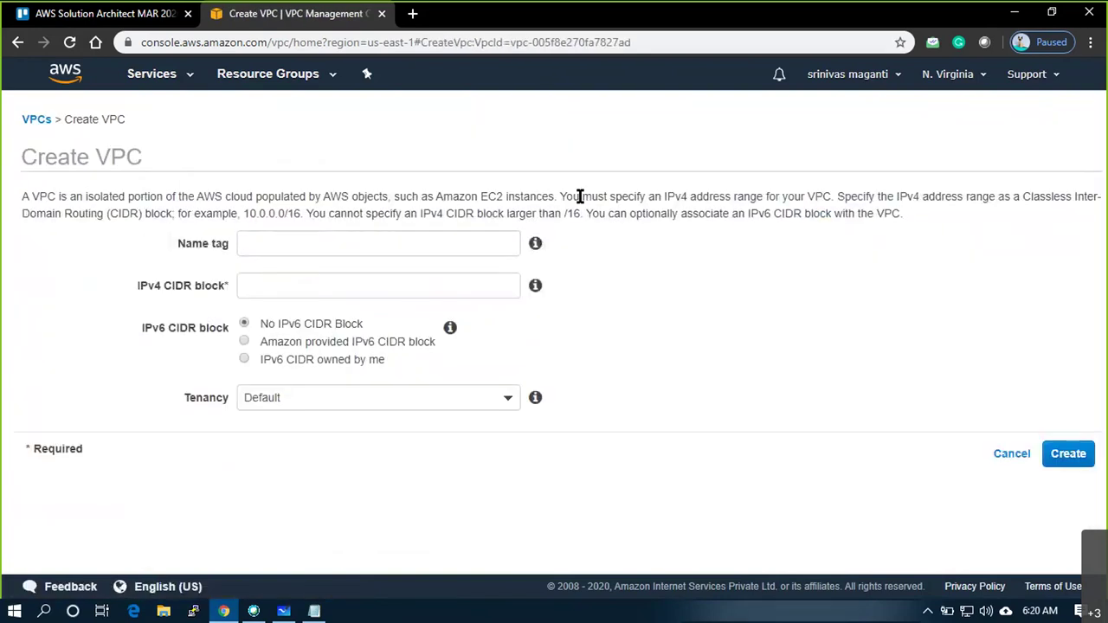
pyautogui.click(477, 241)
pyautogui.write('VPC')
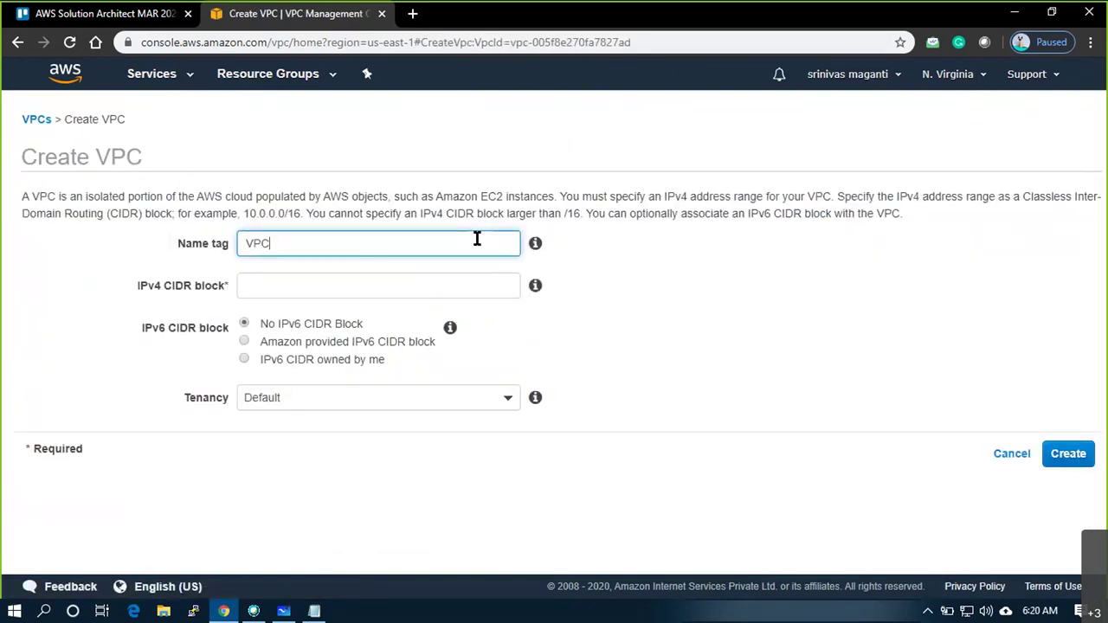
pyautogui.write('3')
pyautogui.press('Tab')
pyautogui.press('Tab')
pyautogui.write('192.168')
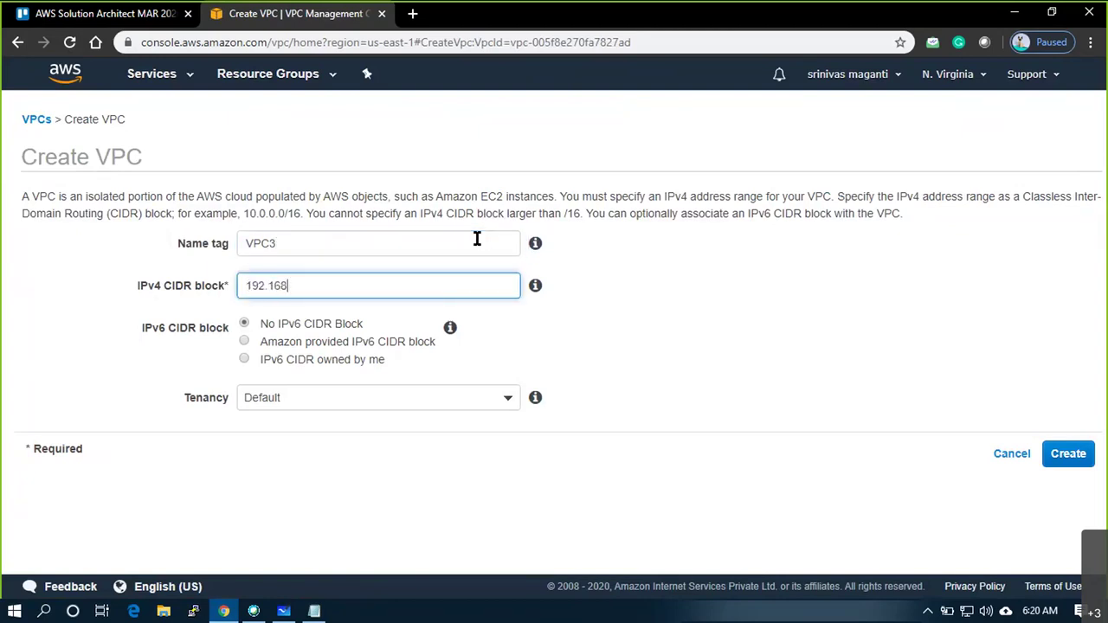
pyautogui.write('.0.0/16')
pyautogui.click(1083, 457)
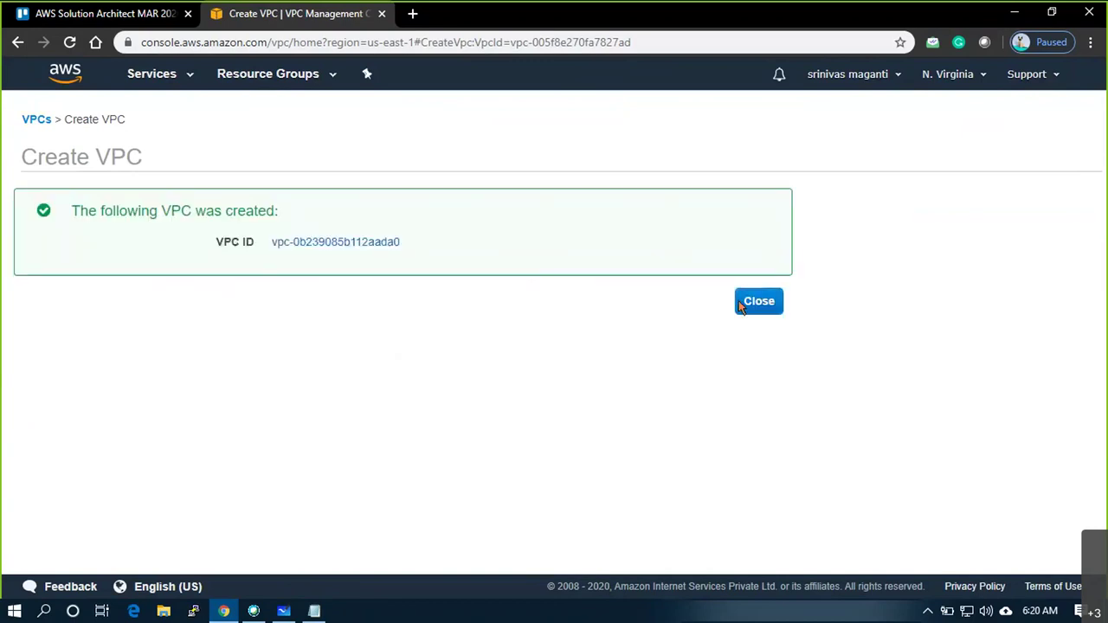
pyautogui.click(758, 302)
# Enable DNS hostnames on VPC1
pyautogui.rightClick(324, 217)
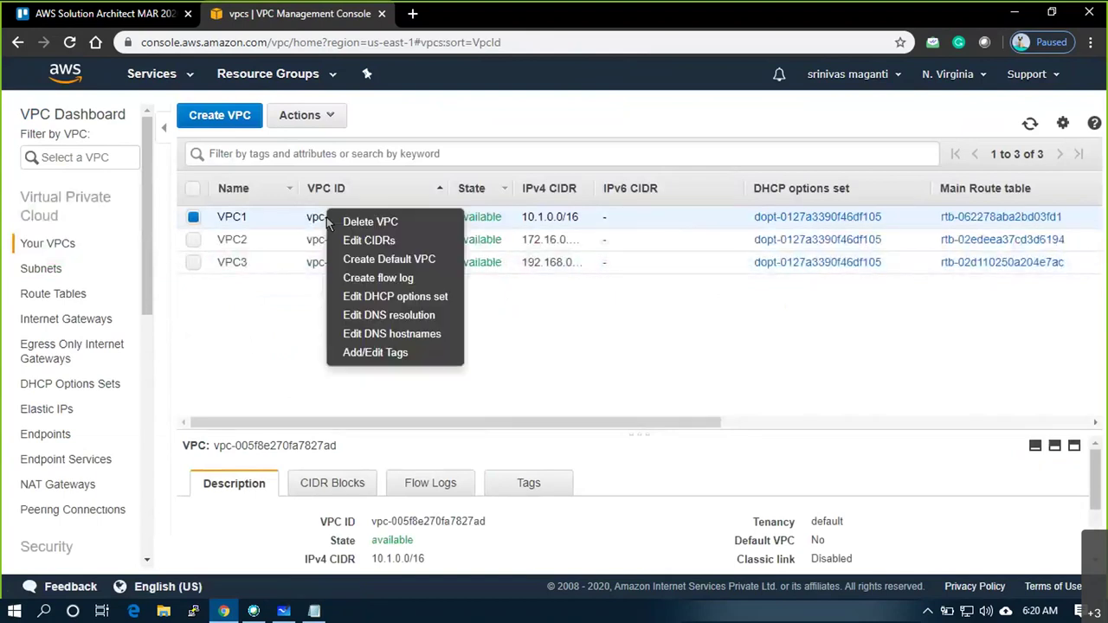
pyautogui.click(389, 334)
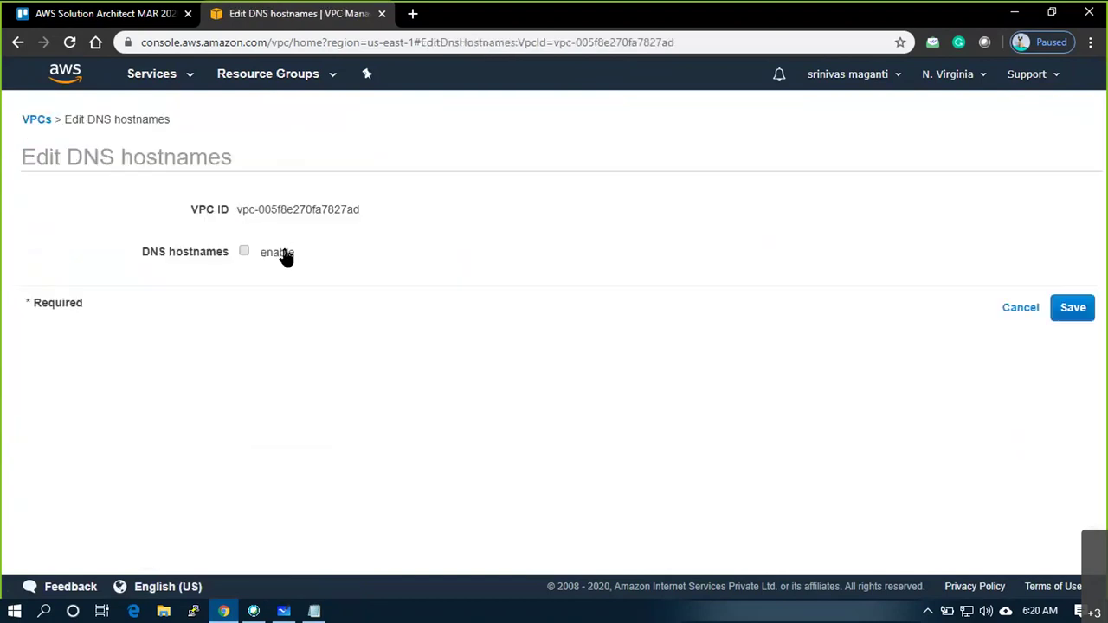
pyautogui.click(263, 253)
pyautogui.click(1093, 313)
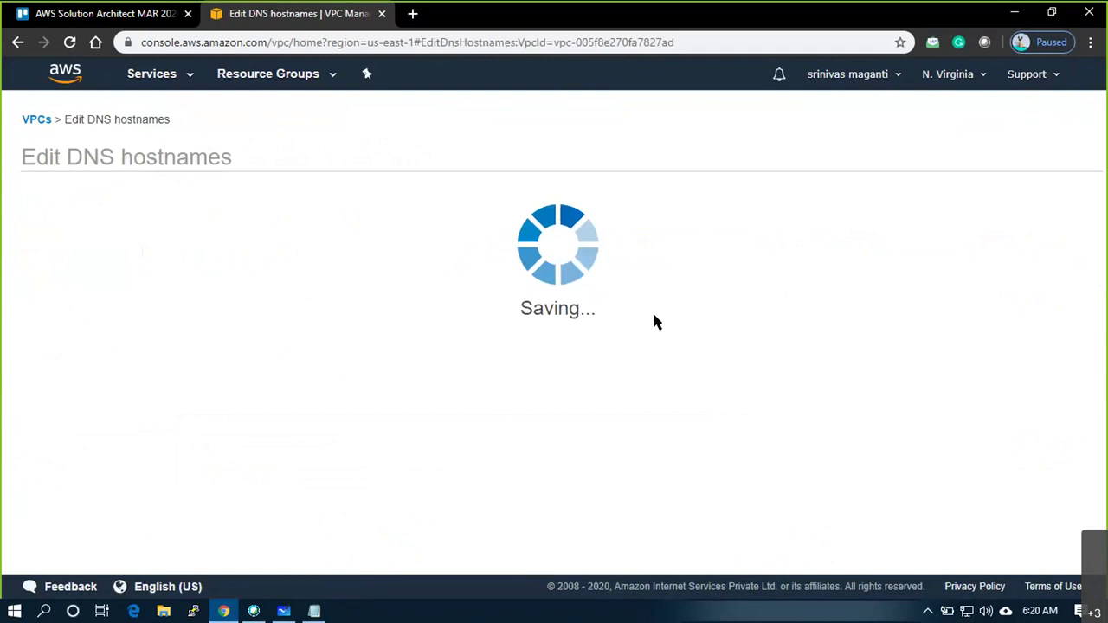
pyautogui.click(769, 272)
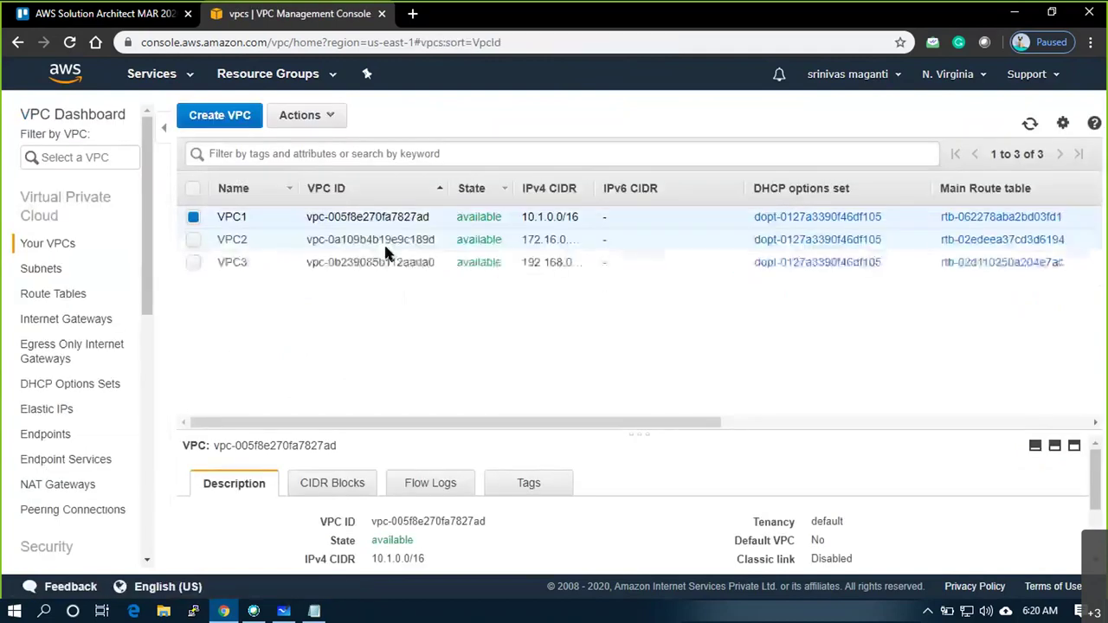
# Save DNS hostnames enabled for VPC2
pyautogui.rightClick(389, 239)
pyautogui.click(433, 357)
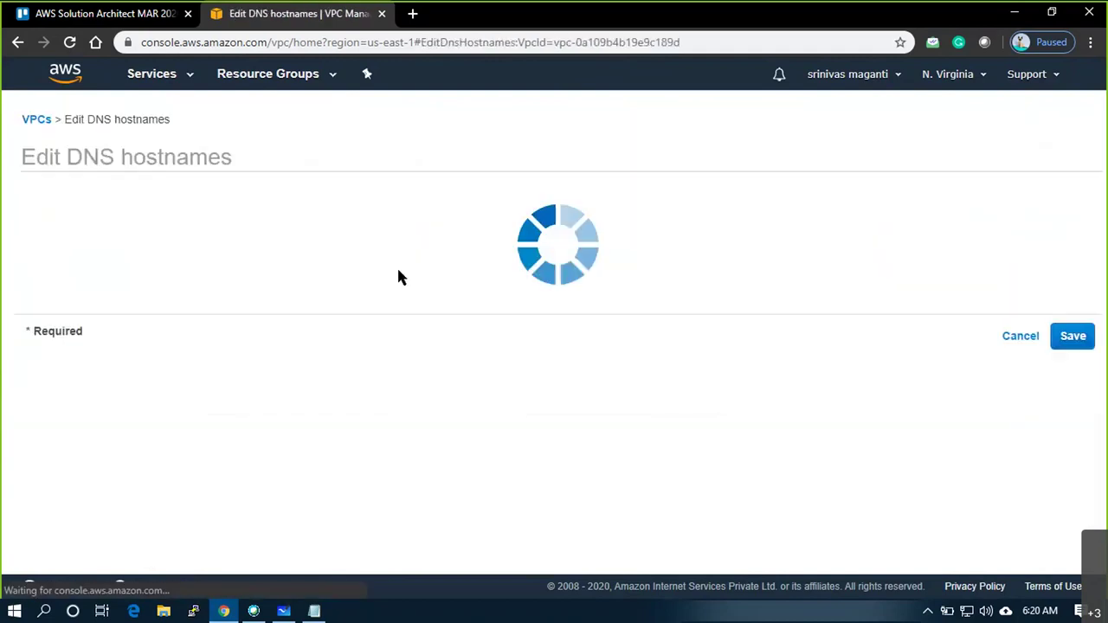
pyautogui.click(1074, 309)
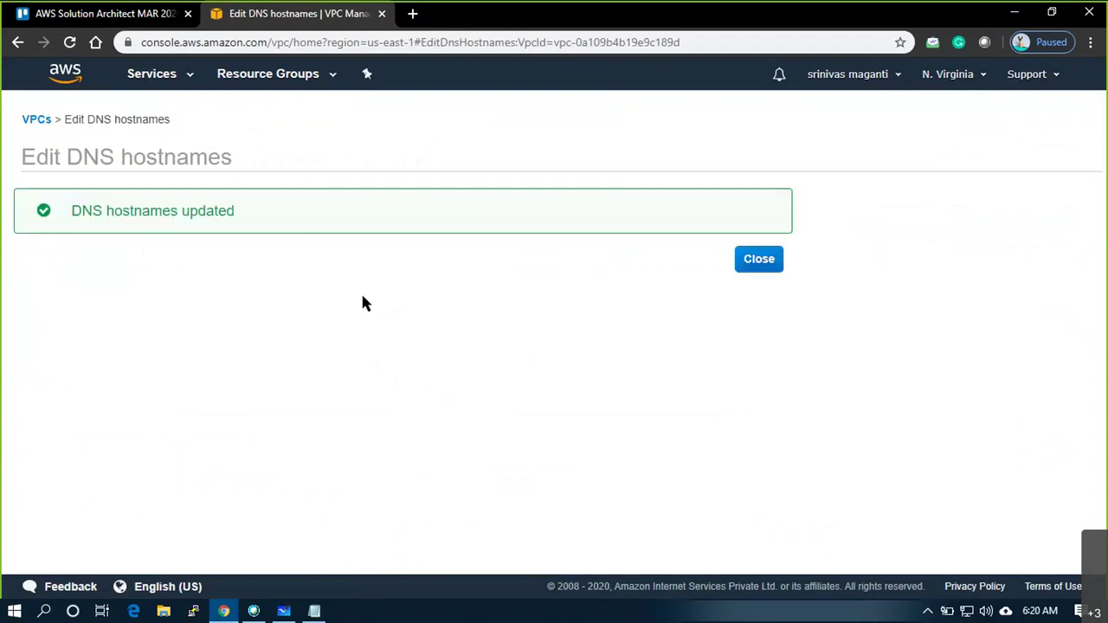
pyautogui.click(754, 259)
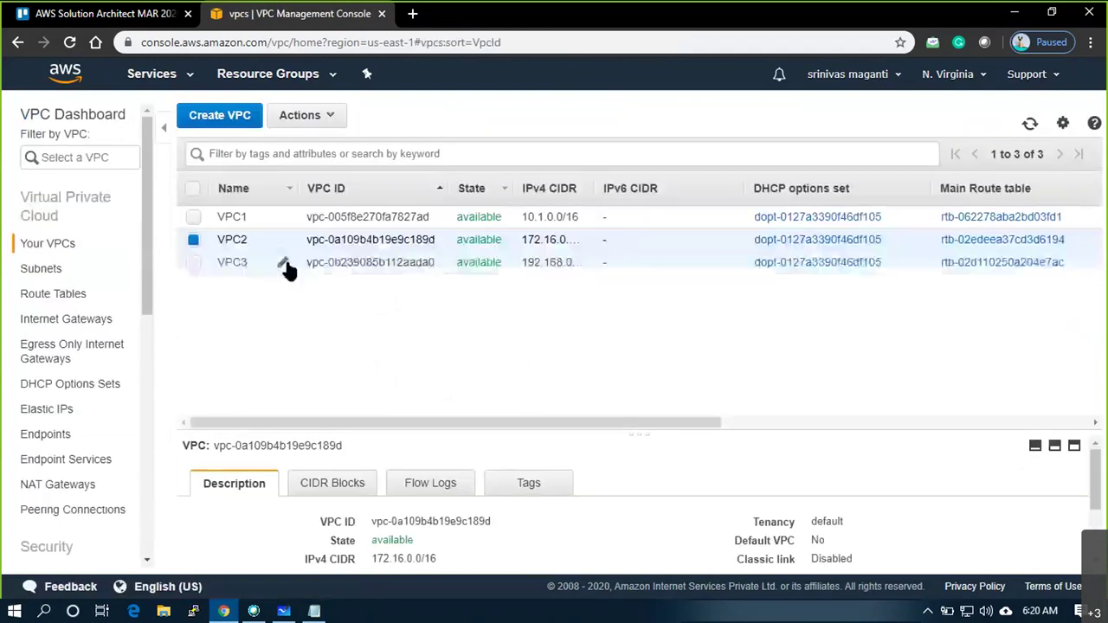
# Enable DNS hostnames on VPC3
pyautogui.click(338, 262)
pyautogui.rightClick(218, 265)
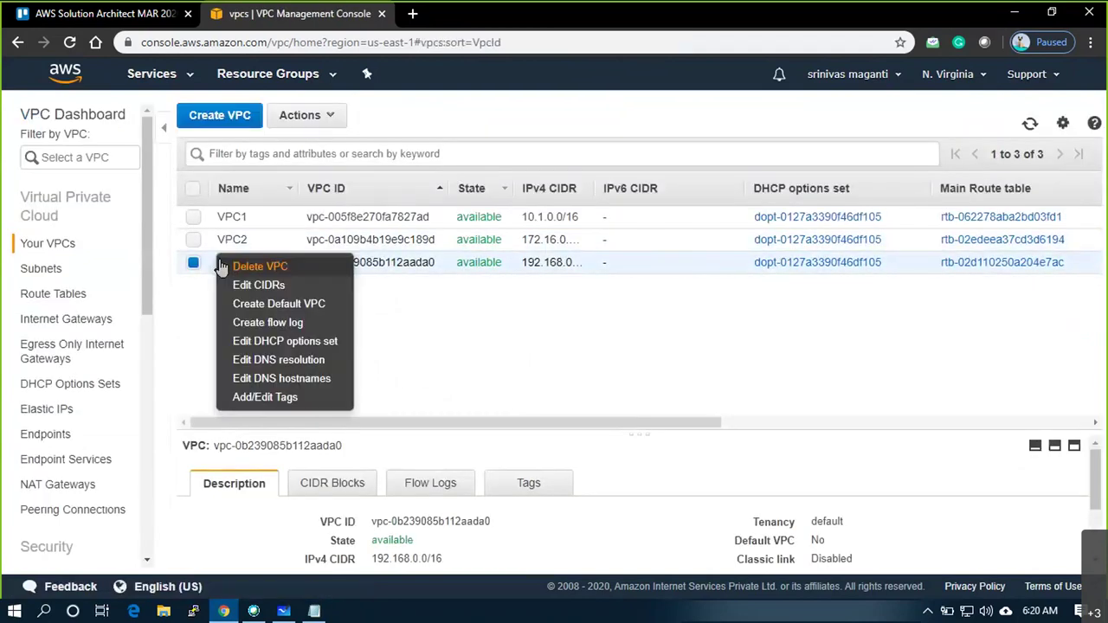
pyautogui.click(275, 376)
pyautogui.click(275, 254)
pyautogui.click(1058, 309)
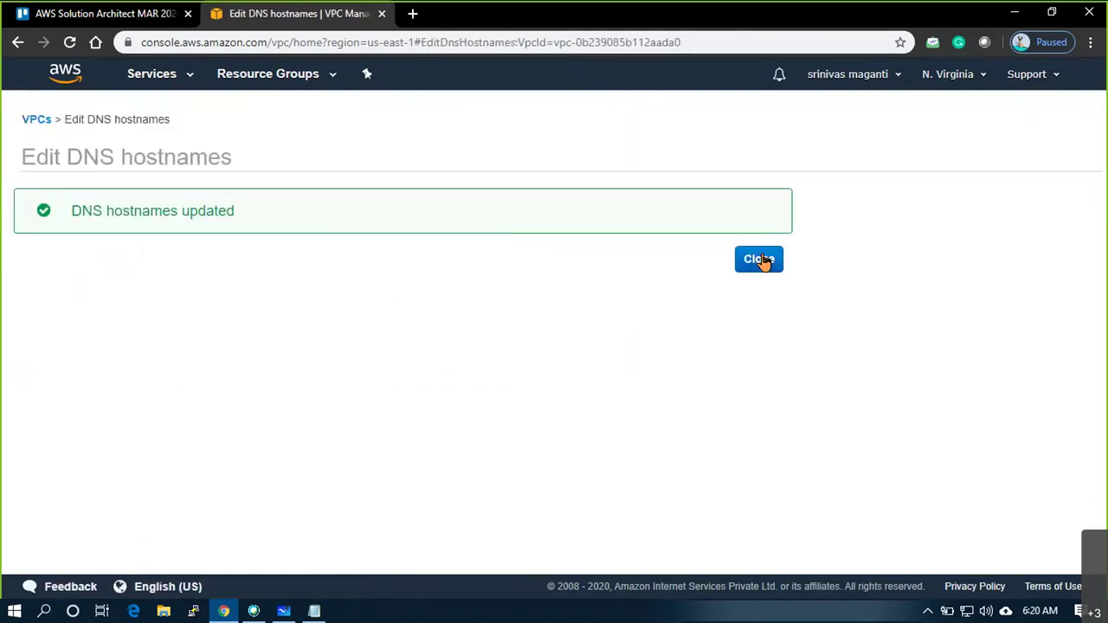
pyautogui.click(760, 263)
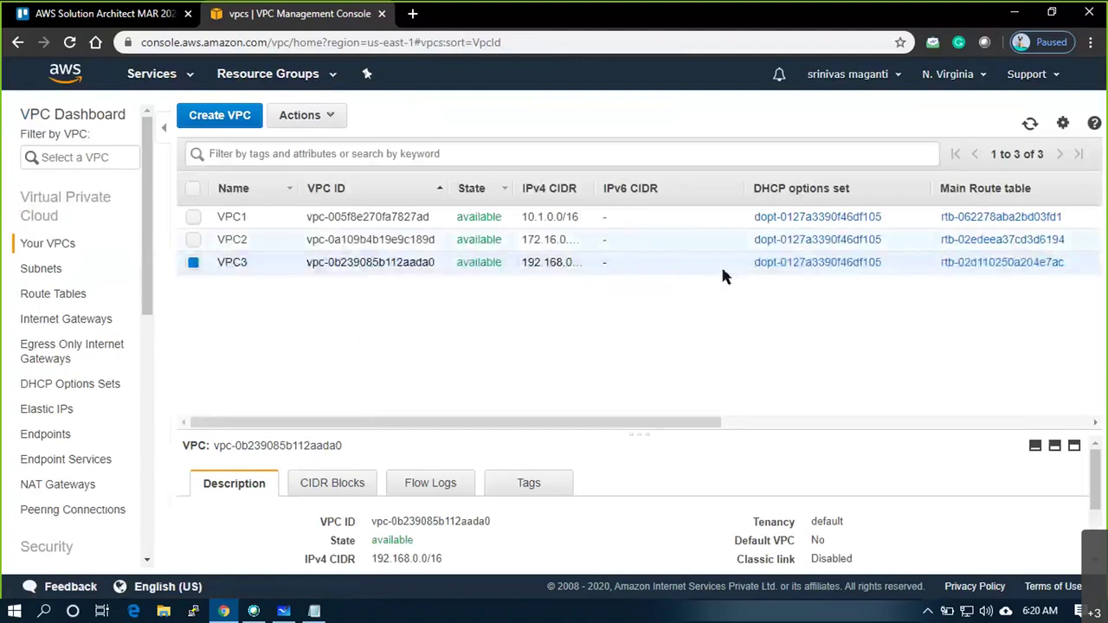
# From the Subnets page, begin a new subnet named VPC1_SUB1 assigned to VPC1
pyautogui.click(32, 270)
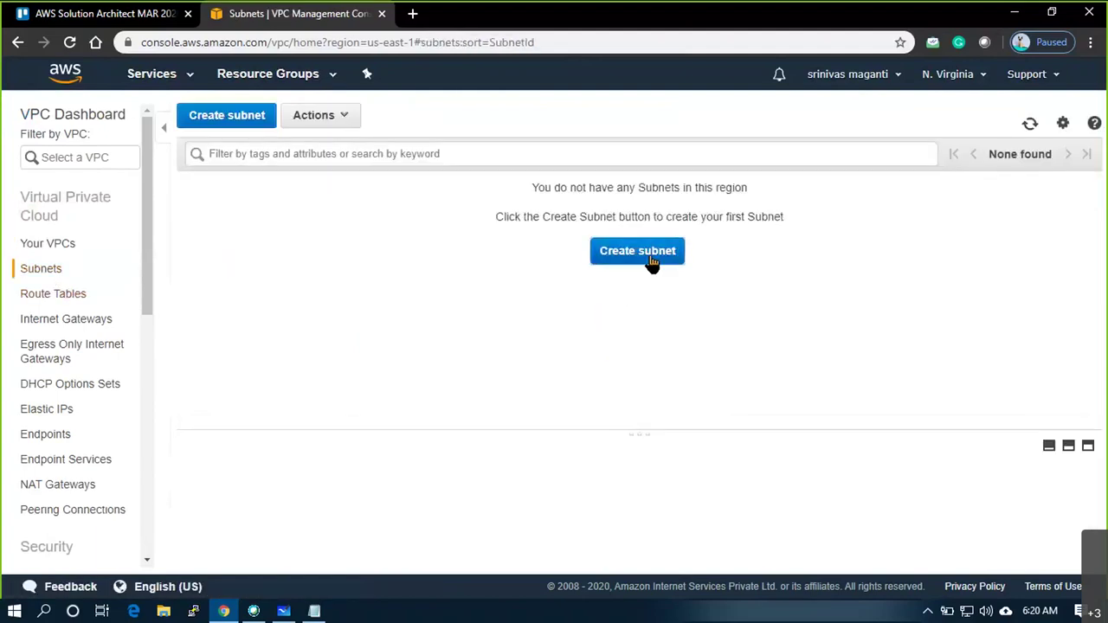
pyautogui.click(637, 251)
pyautogui.click(332, 247)
pyautogui.write('VPC1_SUB1')
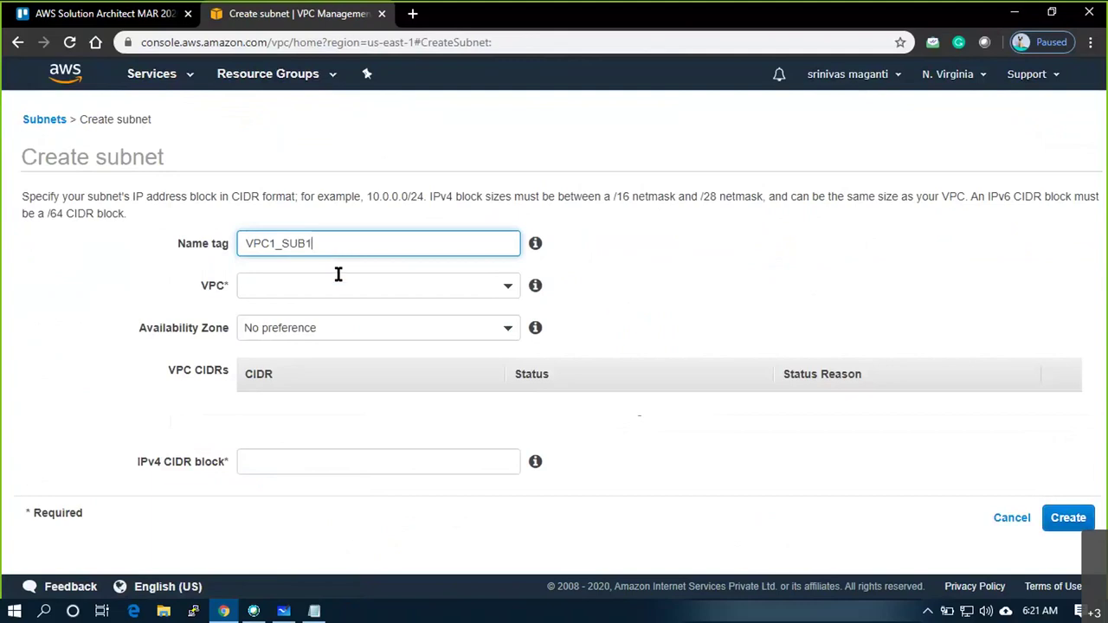
pyautogui.click(342, 285)
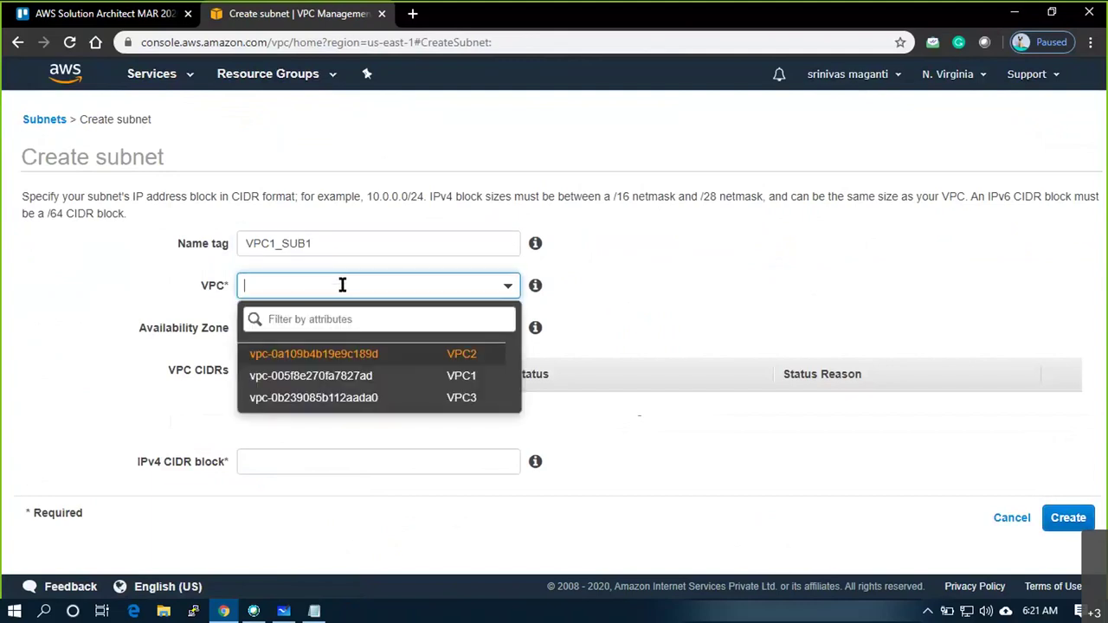
pyautogui.click(416, 379)
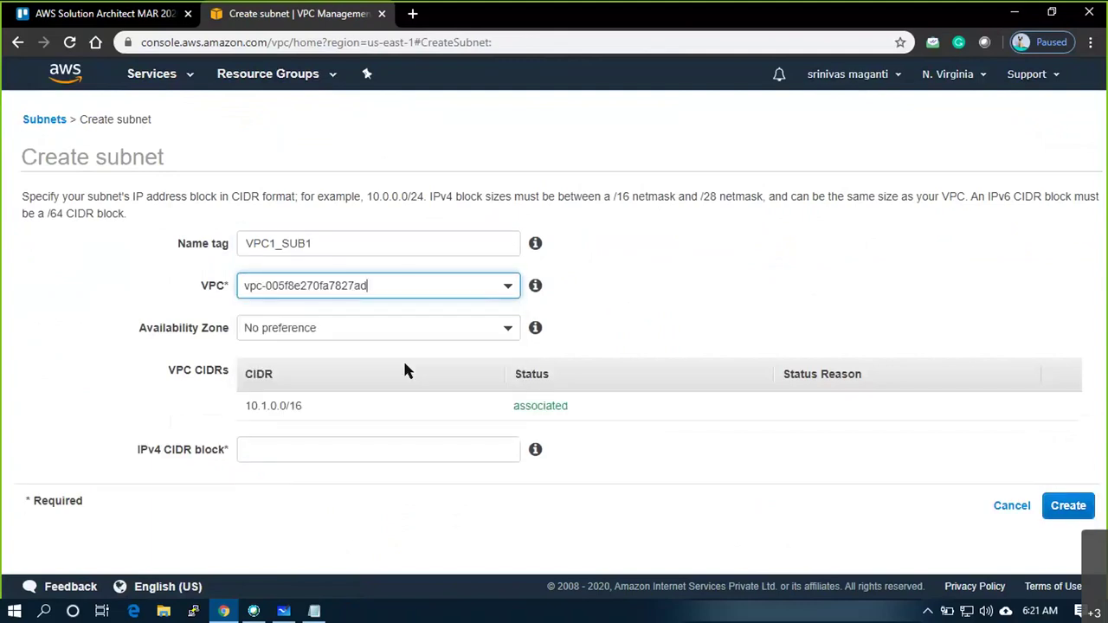
# Keep No preference for availability zone, give it CIDR 10.1.1.0/24, create it and close
pyautogui.click(318, 322)
pyautogui.click(690, 246)
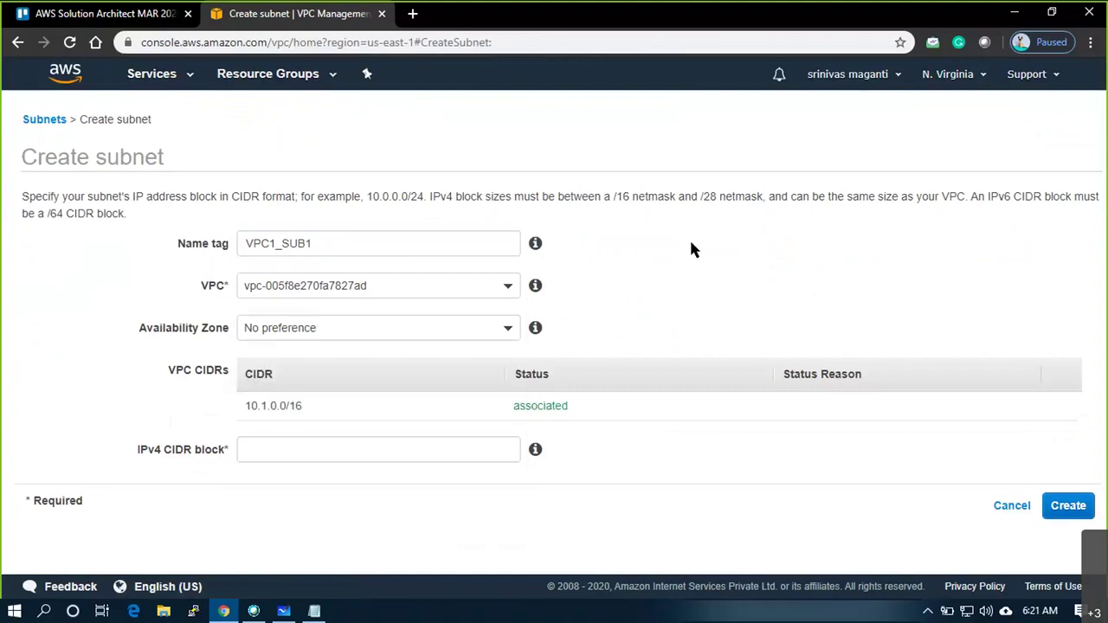
pyautogui.click(355, 324)
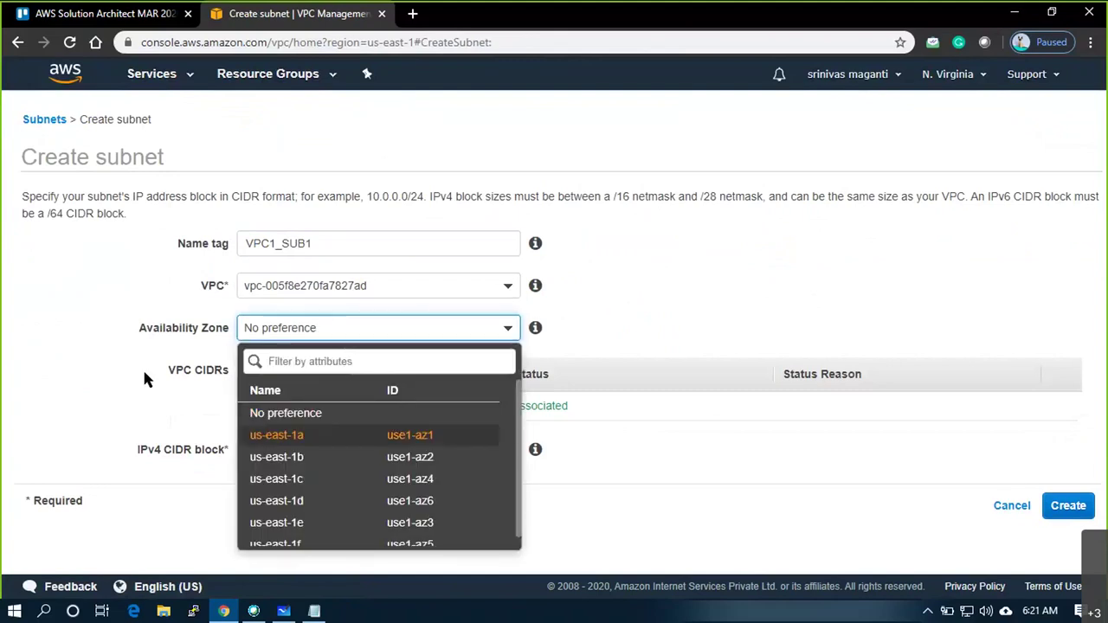
pyautogui.click(291, 410)
pyautogui.click(289, 451)
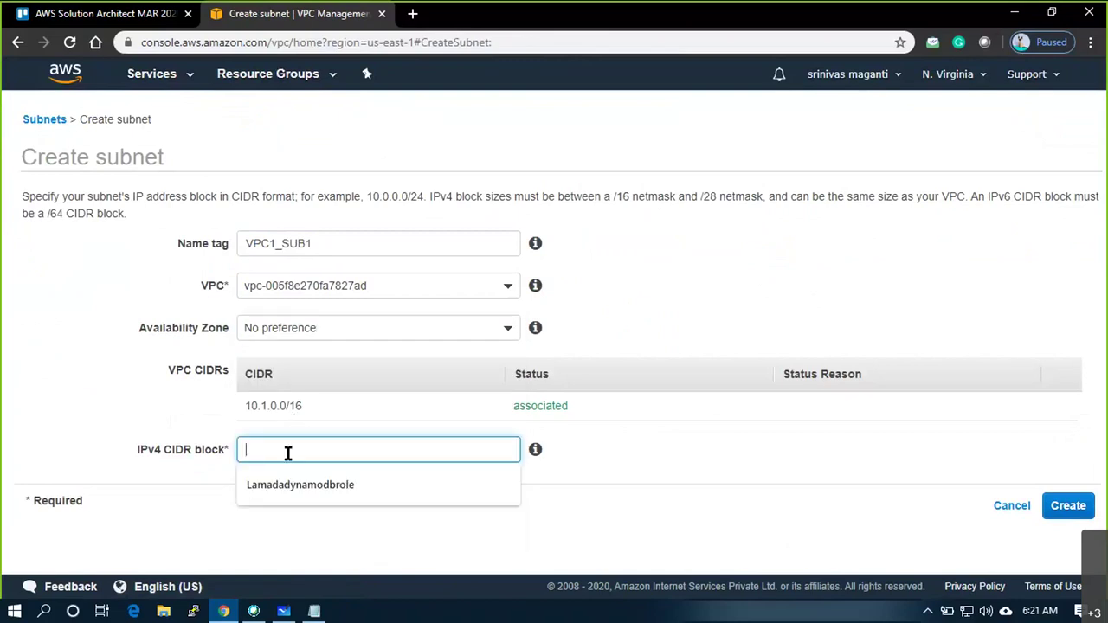
pyautogui.write('10.1.1.0')
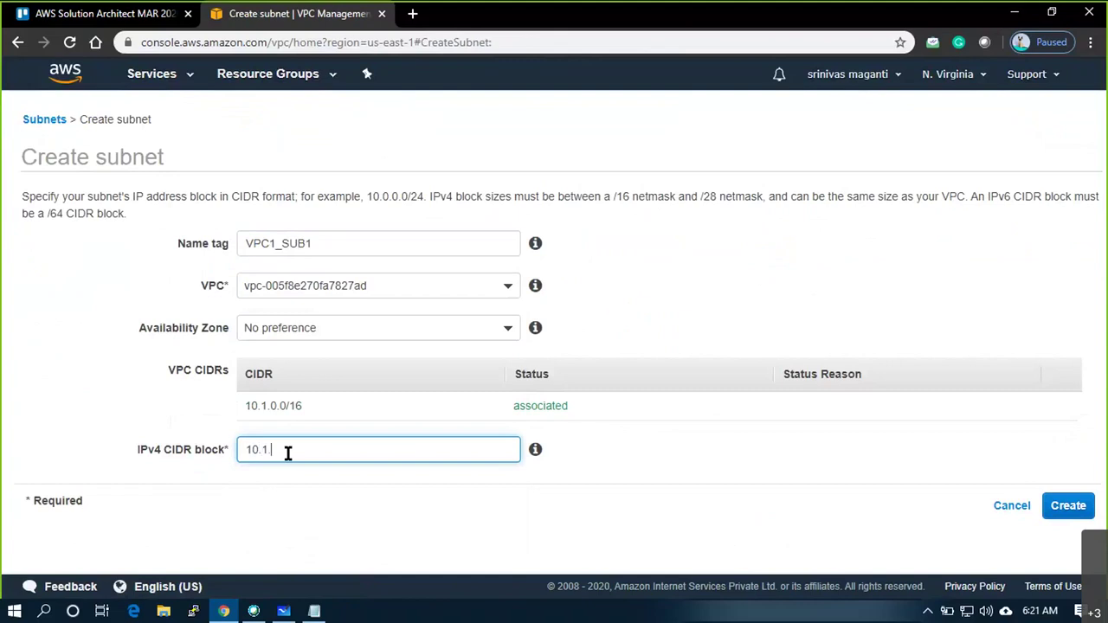
pyautogui.write('/24')
pyautogui.click(1083, 505)
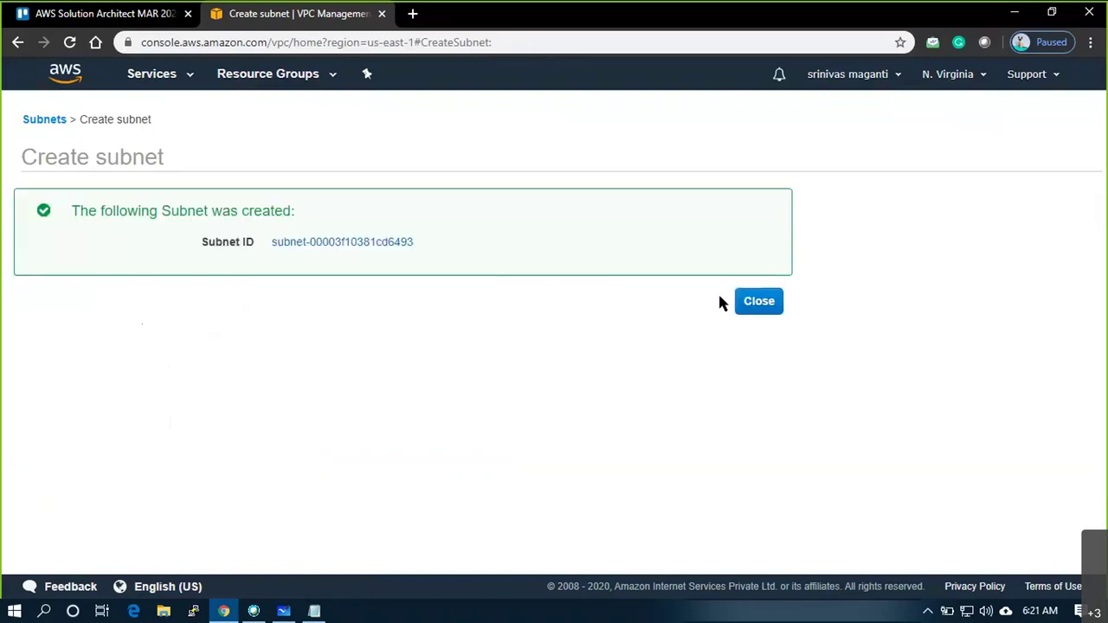
pyautogui.click(759, 302)
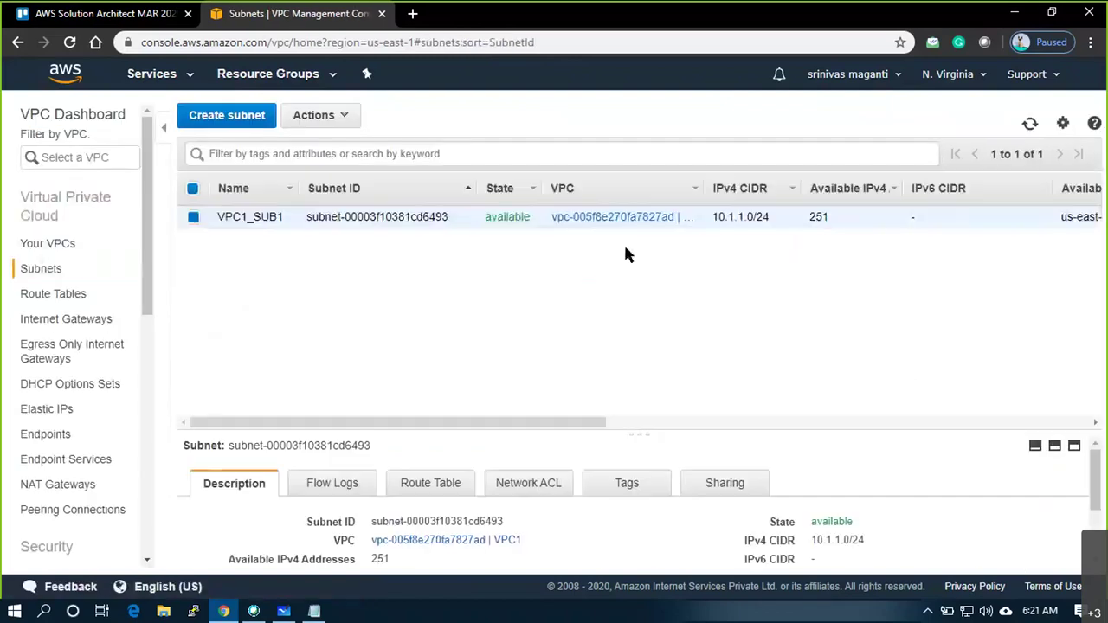
# Create subnet VPC1_SUB2 in VPC1 with CIDR 10.1.2.0/24 and return to the list
pyautogui.click(213, 121)
pyautogui.click(354, 245)
pyautogui.write('VPC1_S')
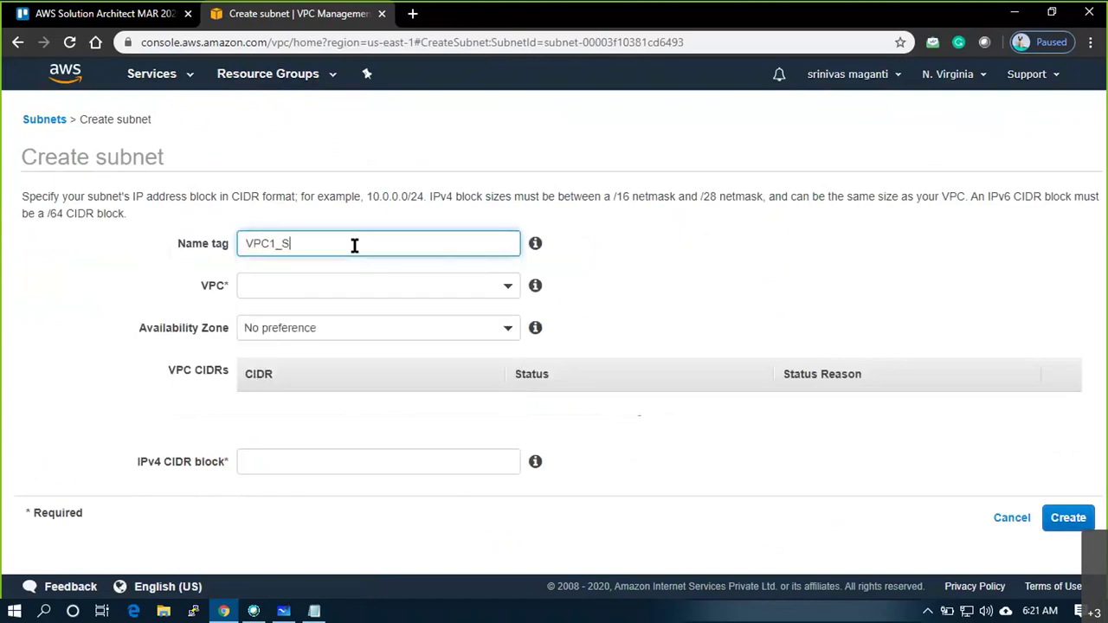
pyautogui.write('UB2')
pyautogui.click(433, 285)
pyautogui.click(364, 376)
pyautogui.click(285, 447)
pyautogui.write('10.1.2.0')
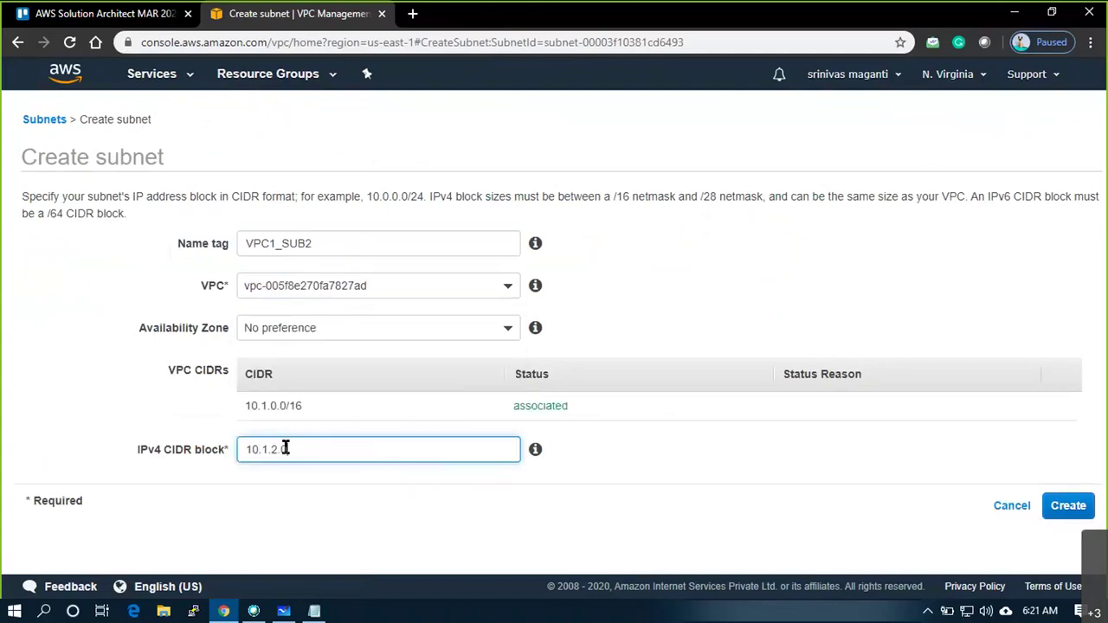
pyautogui.write('/24')
pyautogui.click(1072, 509)
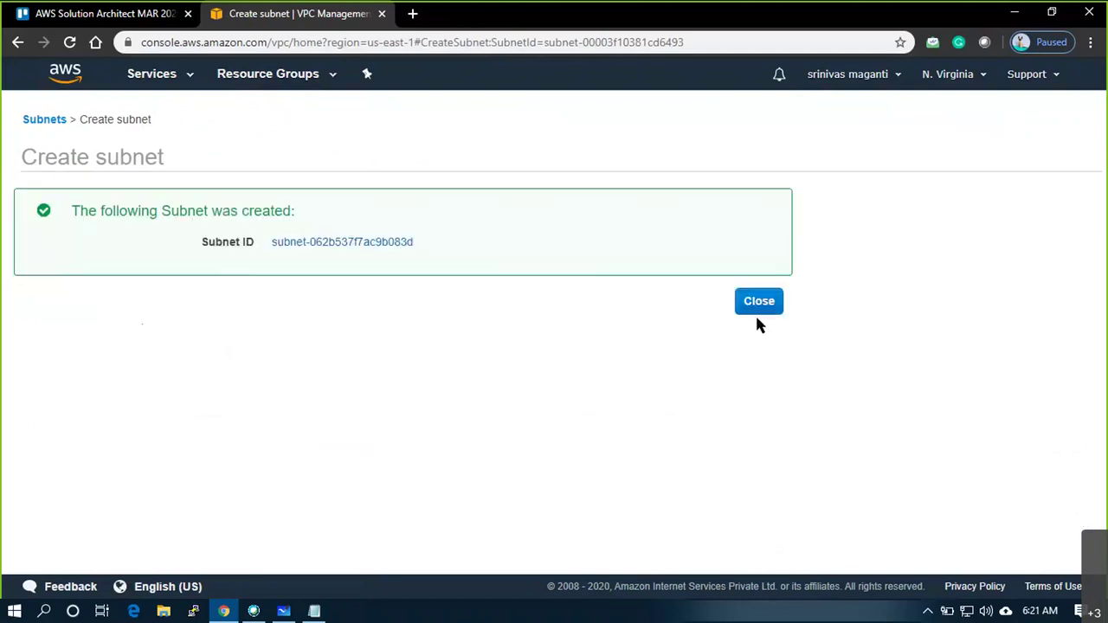
pyautogui.click(759, 303)
# Create subnet VPC2_SUB1 in VPC2 with CIDR 172.16.1.0/24 and dismiss the confirmation
pyautogui.click(223, 116)
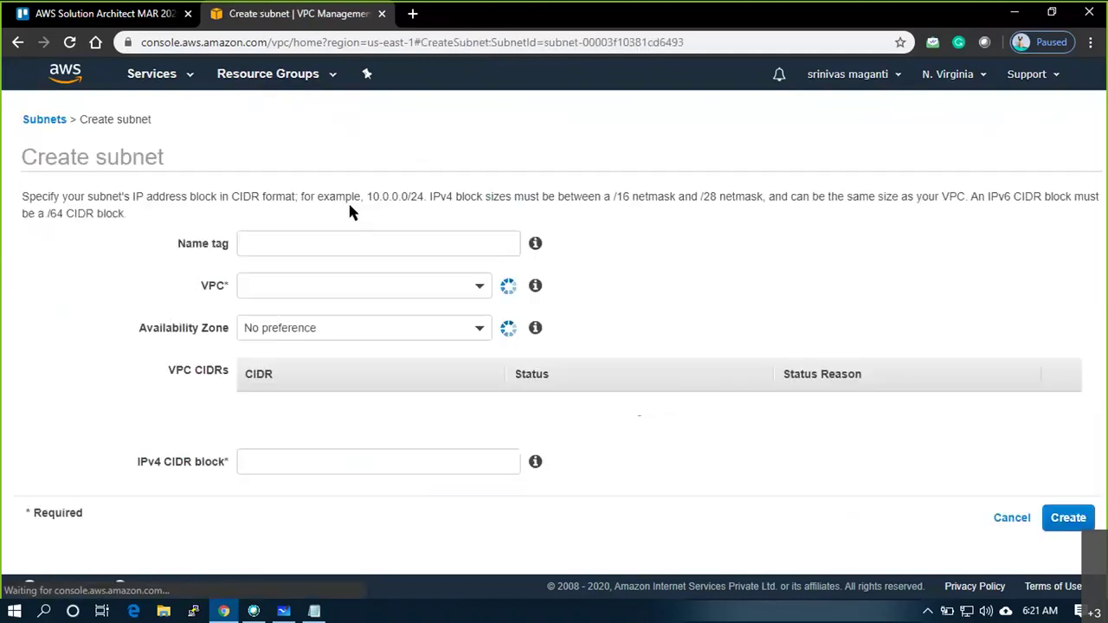
pyautogui.click(359, 231)
pyautogui.write('VP')
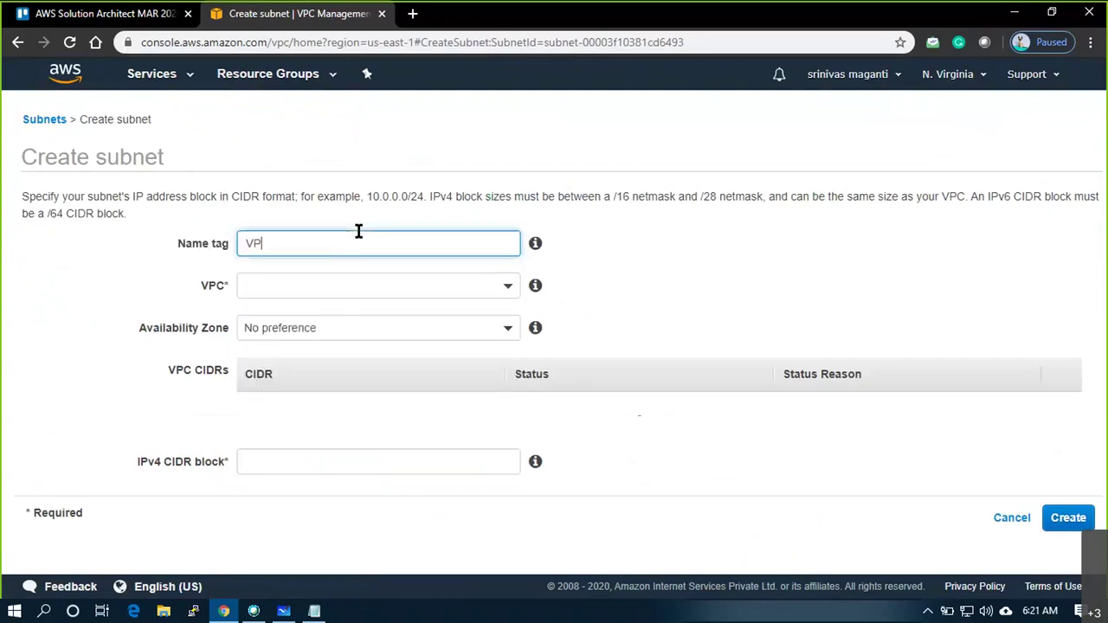
pyautogui.write('C2_SUB1')
pyautogui.press('Tab')
pyautogui.press('Tab')
pyautogui.press('Down')
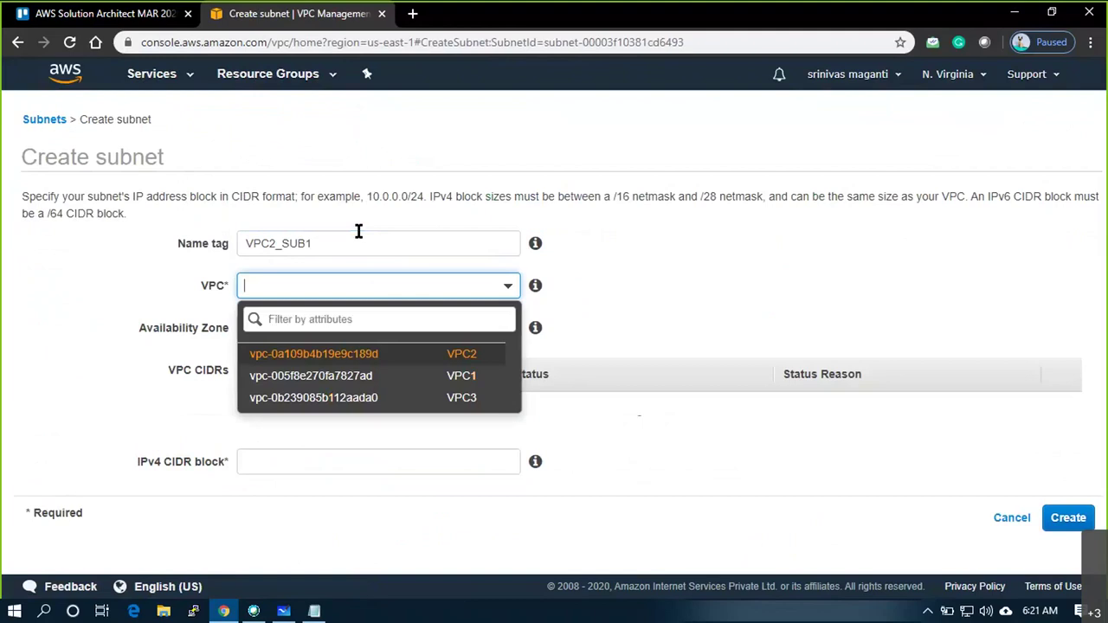
pyautogui.press('Return')
pyautogui.click(344, 449)
pyautogui.write('1')
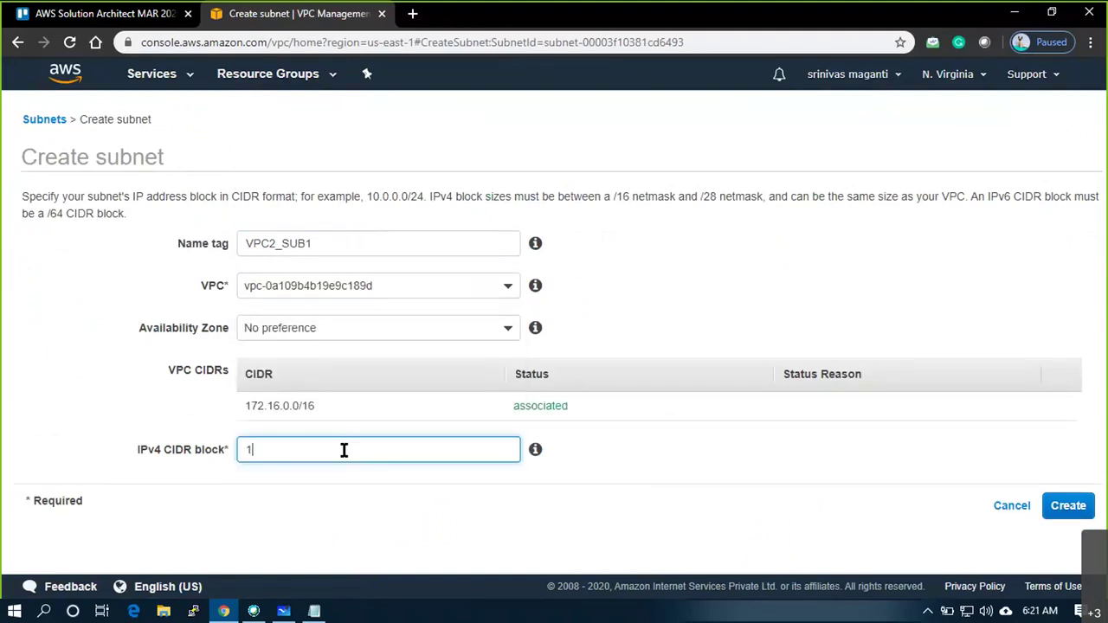
pyautogui.write('72.16.1.0/24')
pyautogui.click(1067, 509)
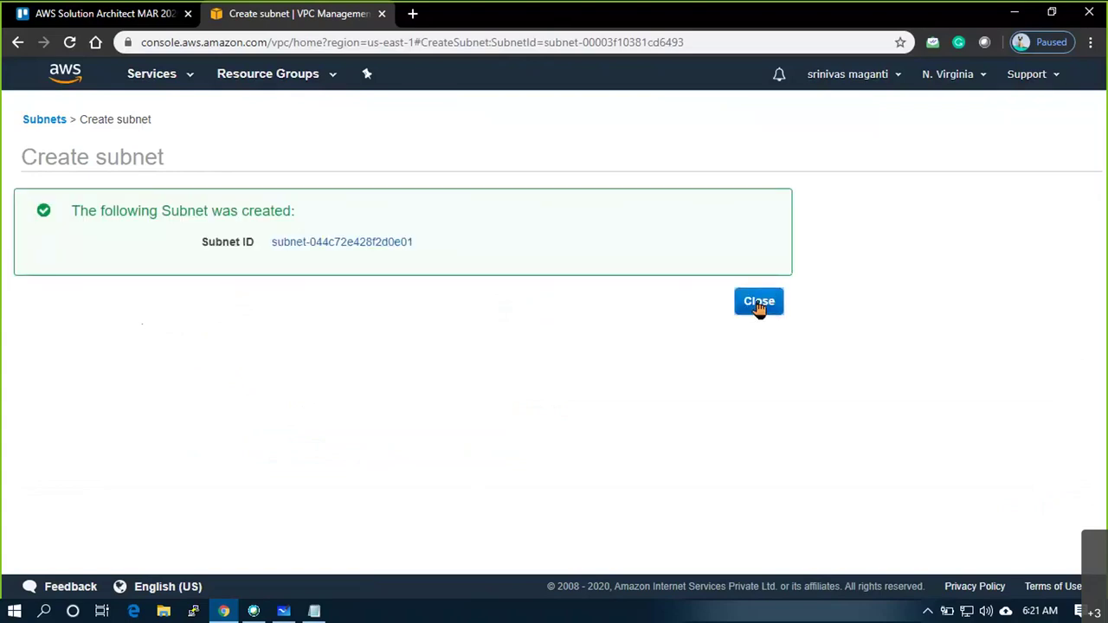
pyautogui.click(759, 304)
# Create VPC2_SUB2 in VPC2 with CIDR 172.16.2.0/24, fixing a mistyped comma, then close
pyautogui.click(230, 118)
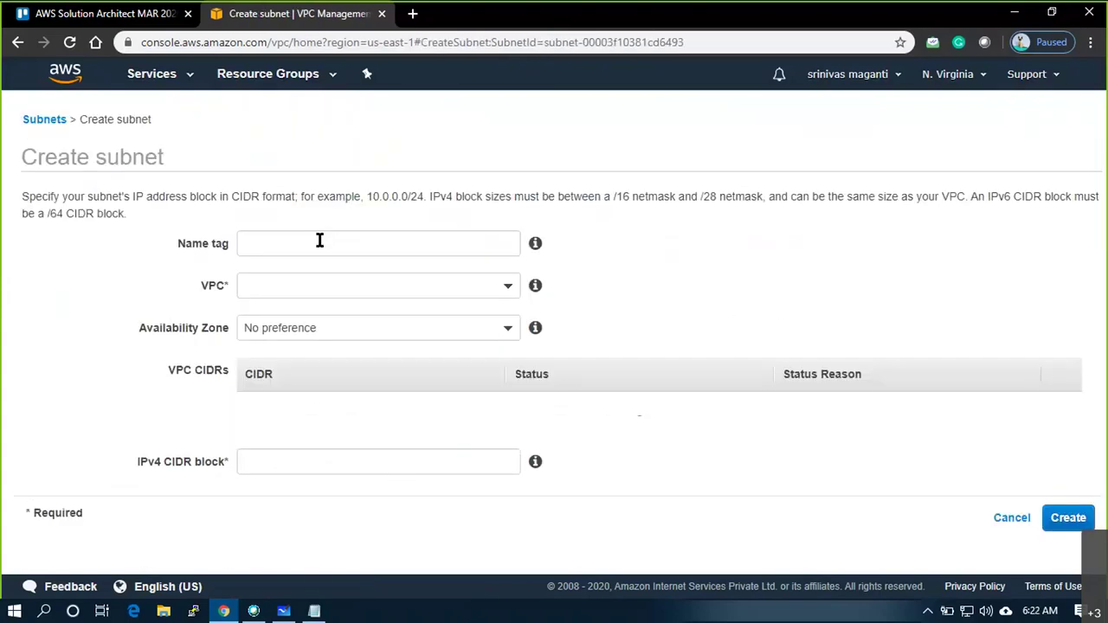
pyautogui.click(319, 242)
pyautogui.write('V')
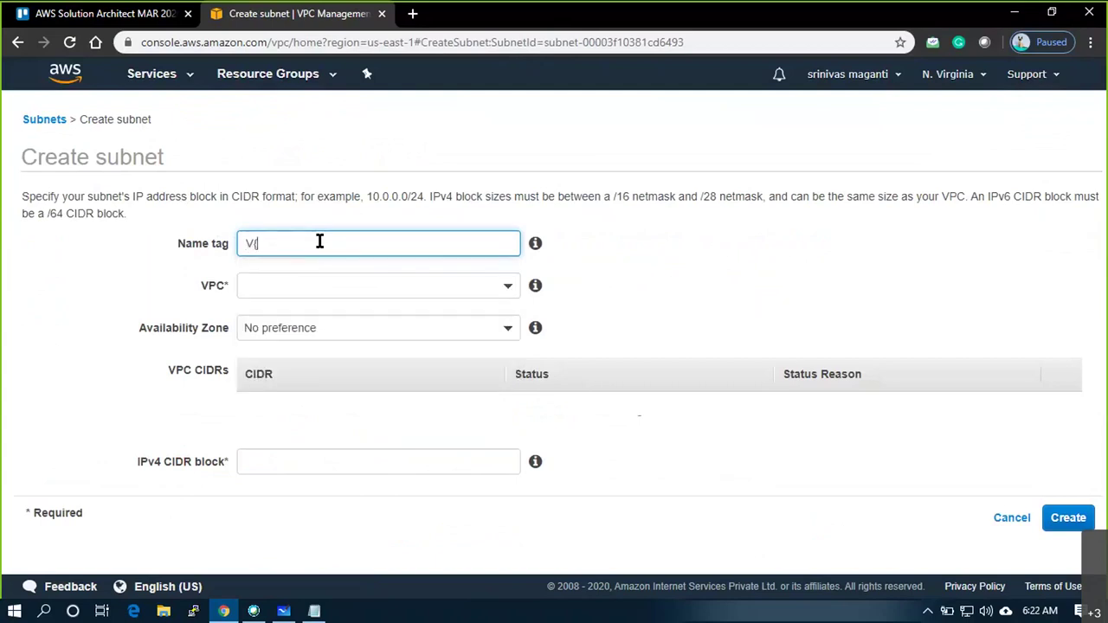
pyautogui.write('PC2_SUB2')
pyautogui.press('Tab')
pyautogui.press('Tab')
pyautogui.press('Down')
pyautogui.press('Return')
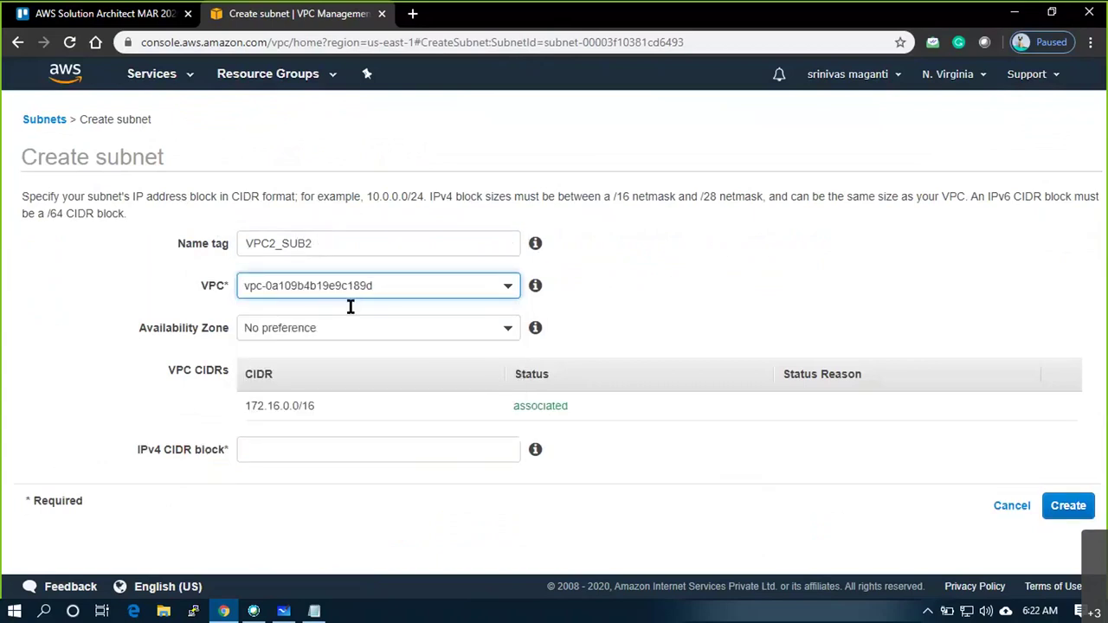
pyautogui.click(370, 450)
pyautogui.write('172,1')
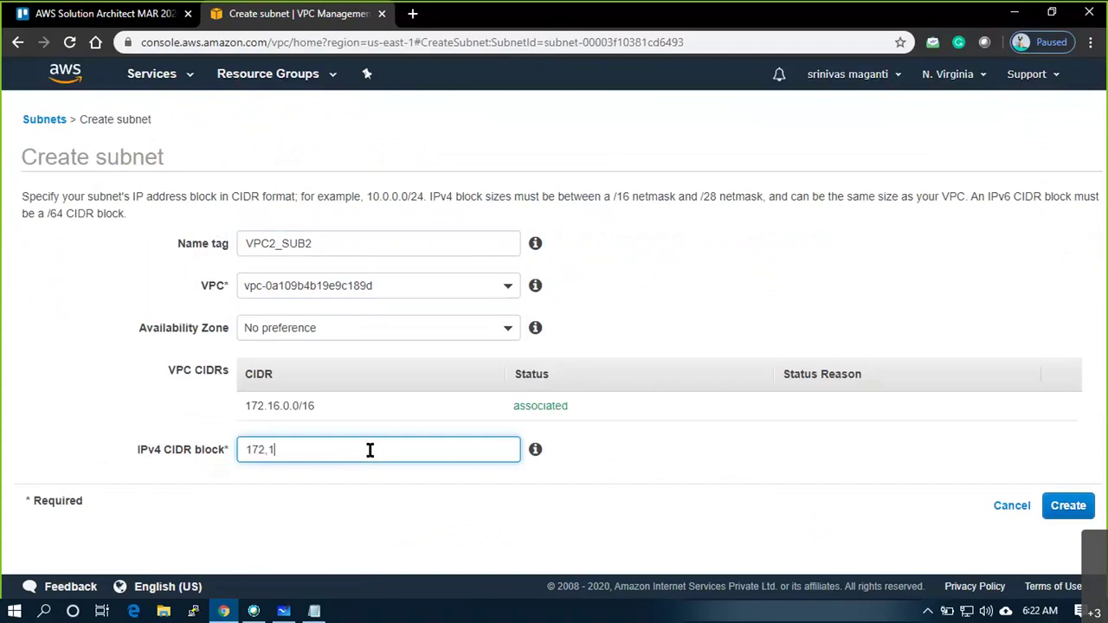
pyautogui.press('BackSpace')
pyautogui.press('BackSpace')
pyautogui.write('.16.2.0/24')
pyautogui.click(1068, 507)
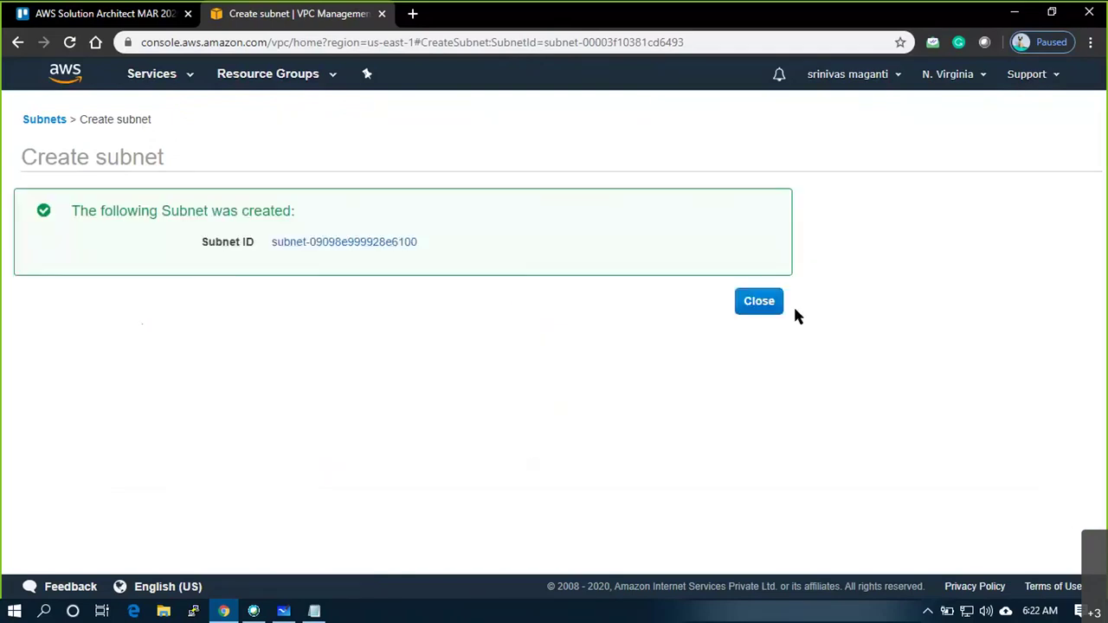
pyautogui.click(762, 302)
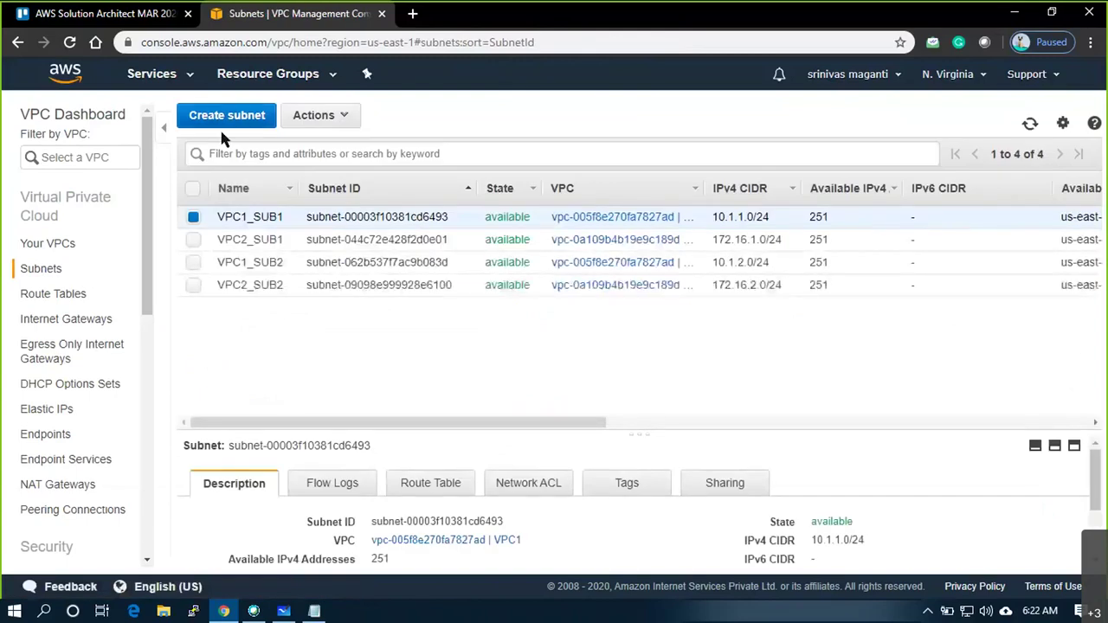
# Create the first VPC3 subnet with CIDR 192.168.1.0/24, name tag entered as VPC2_SUB1
pyautogui.click(226, 121)
pyautogui.click(341, 243)
pyautogui.write('VPC')
pyautogui.write('2')
pyautogui.write('_SUB1')
pyautogui.press('Tab')
pyautogui.press('Down')
pyautogui.press('Return')
pyautogui.click(311, 455)
pyautogui.write('192.168.1.0/24')
pyautogui.click(1068, 506)
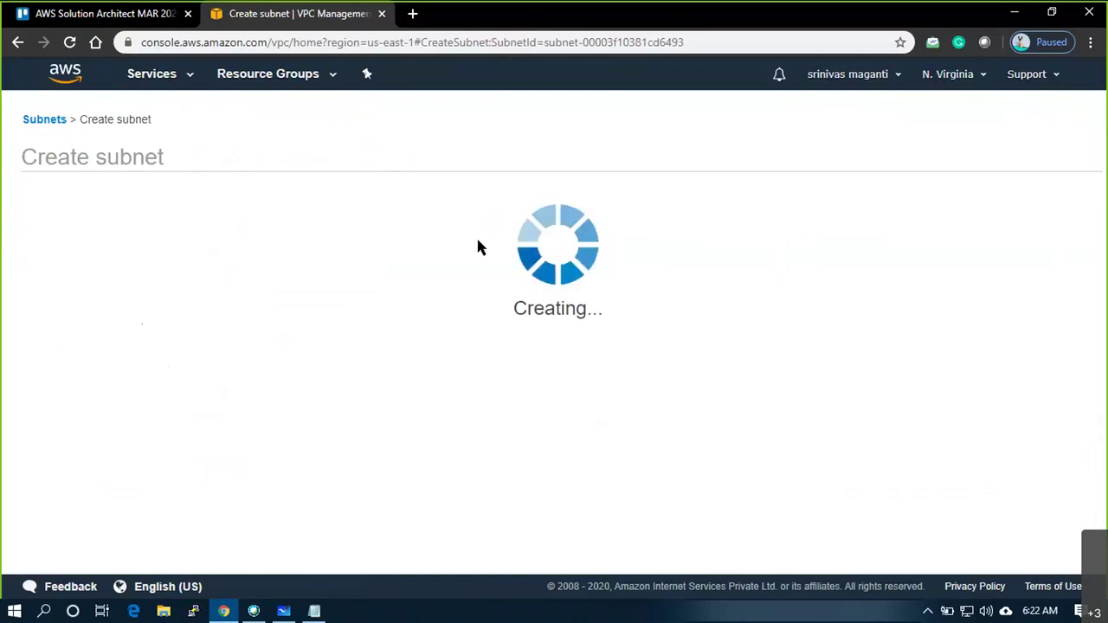
pyautogui.click(764, 301)
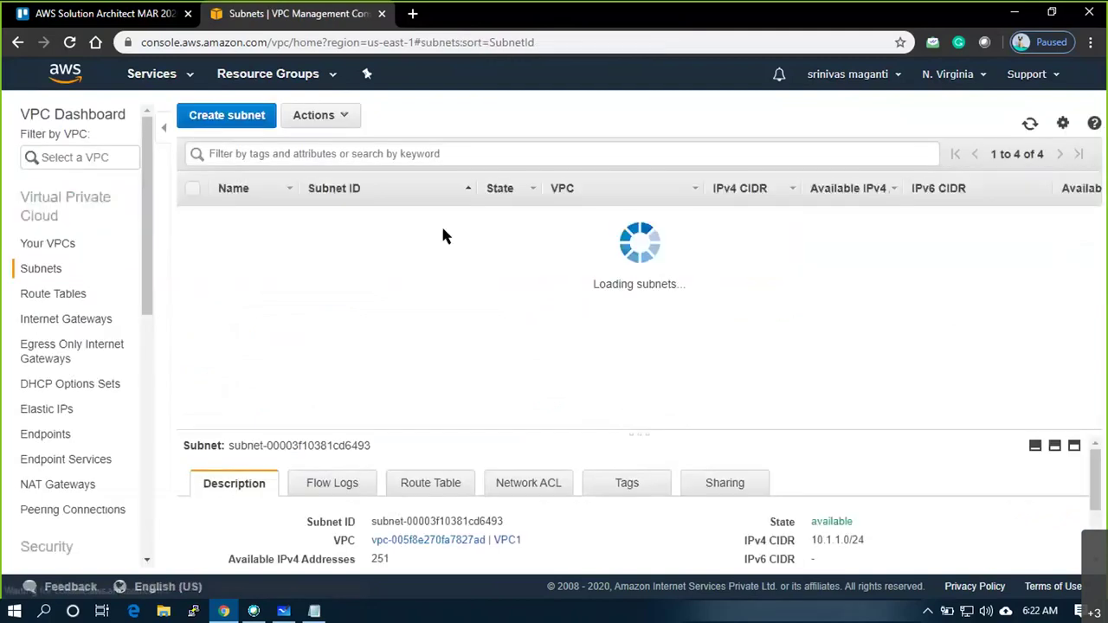
# Create subnet VPC3_SUB2 in VPC3 with CIDR 192.168.2.0/24
pyautogui.write('VPC')
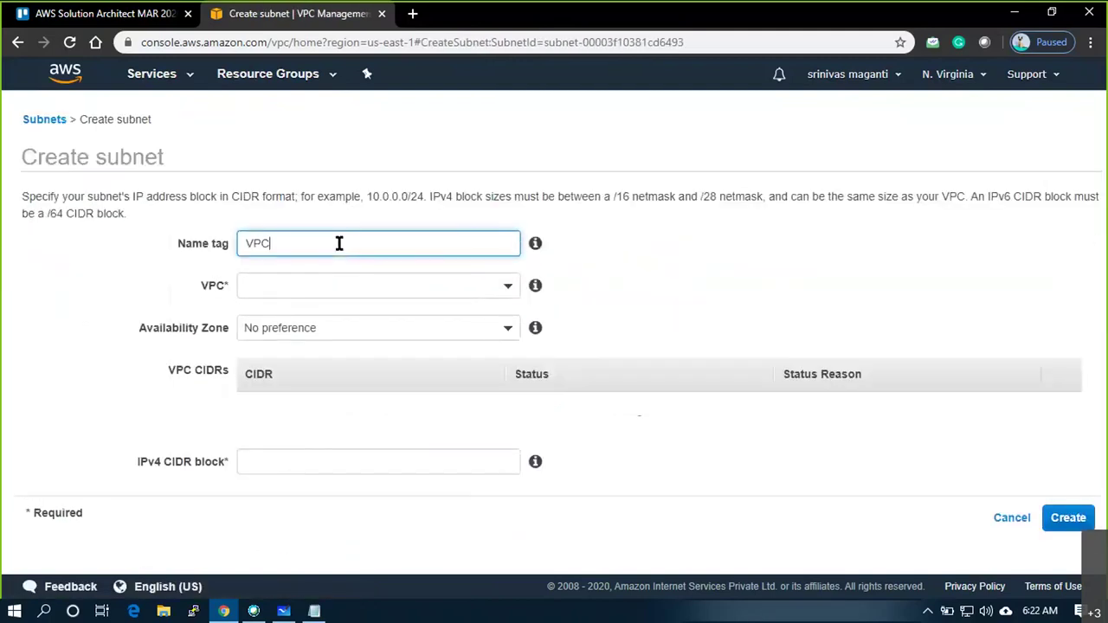
pyautogui.write('3_SUB2')
pyautogui.press('Tab')
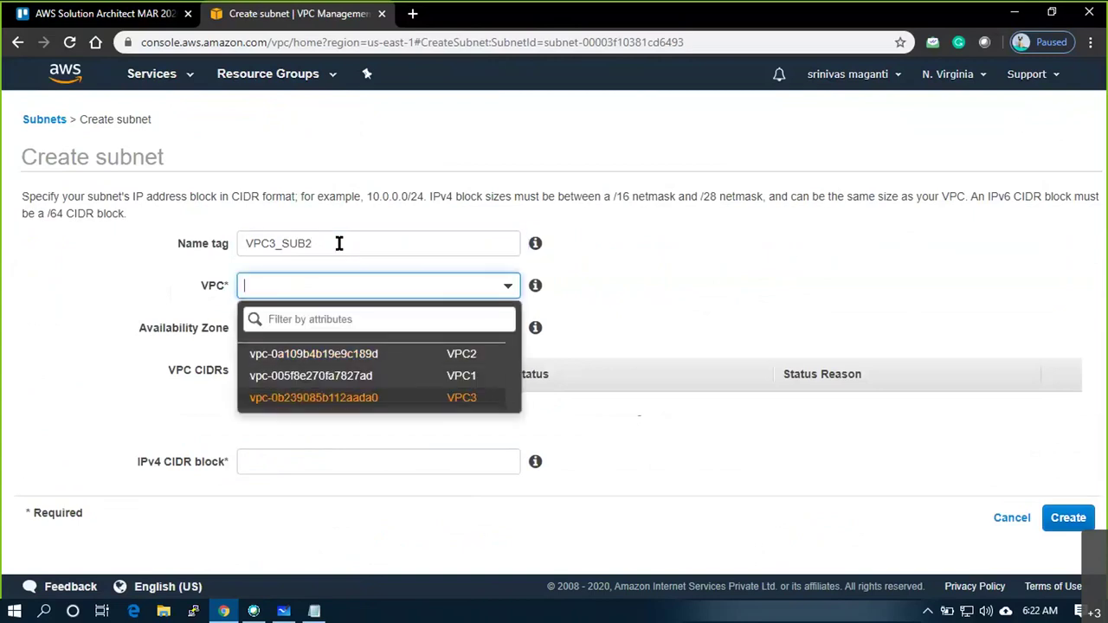
pyautogui.press('Return')
pyautogui.click(332, 448)
pyautogui.write('192.168.')
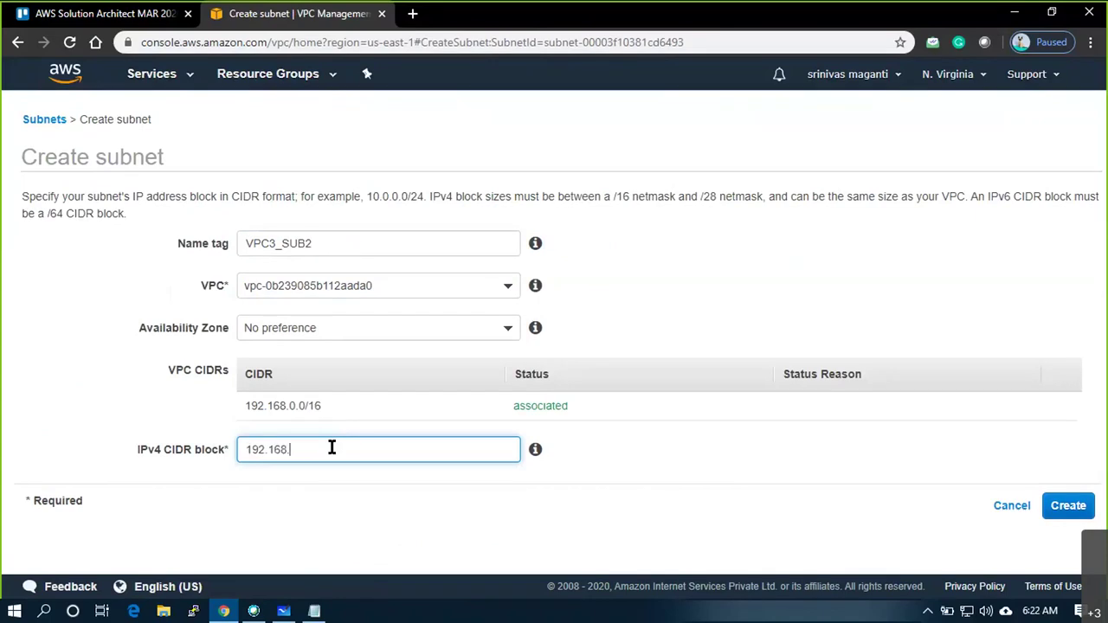
pyautogui.write('2.0/24')
pyautogui.click(1061, 507)
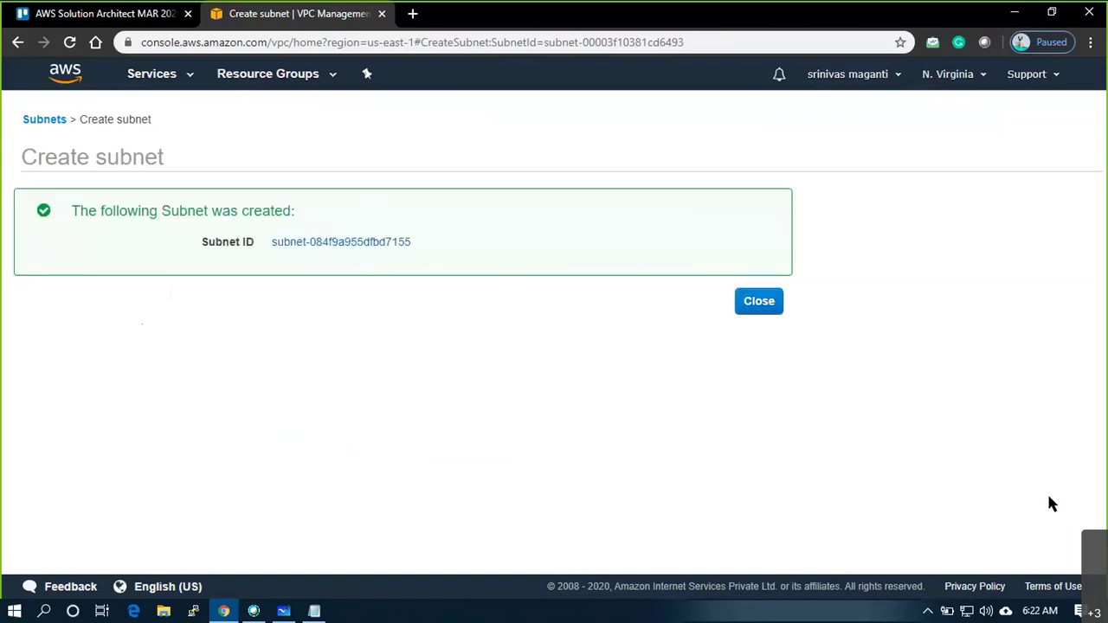
pyautogui.hotkey('alt', 'Tab')
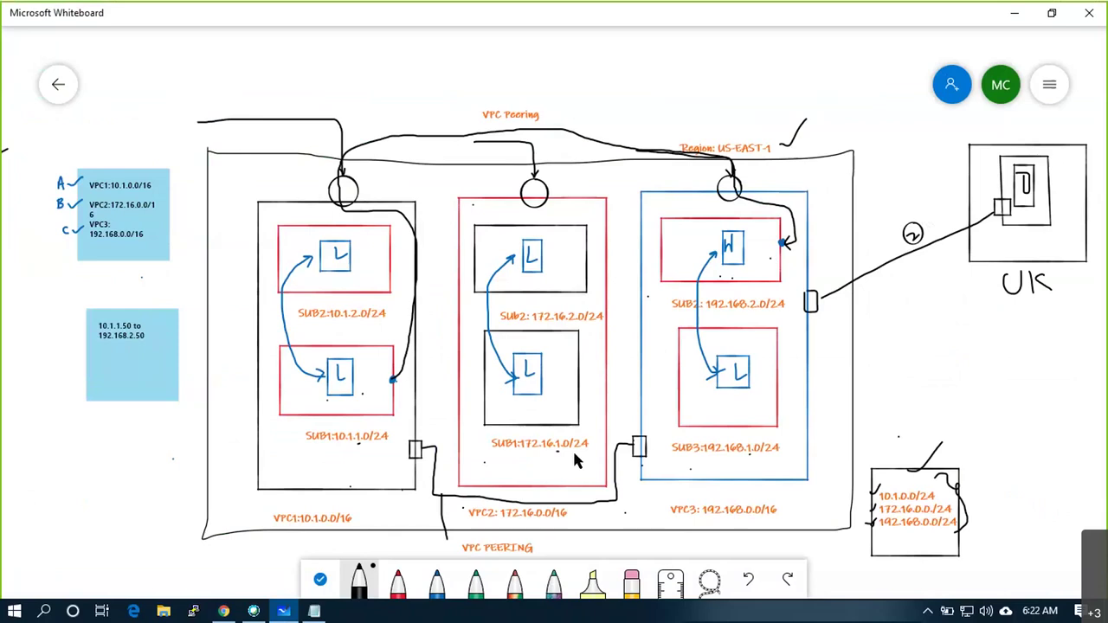
# Return from the whiteboard to the AWS console and close the confirmation to show all subnets
pyautogui.hotkey('alt', 'Tab')
pyautogui.click(746, 312)
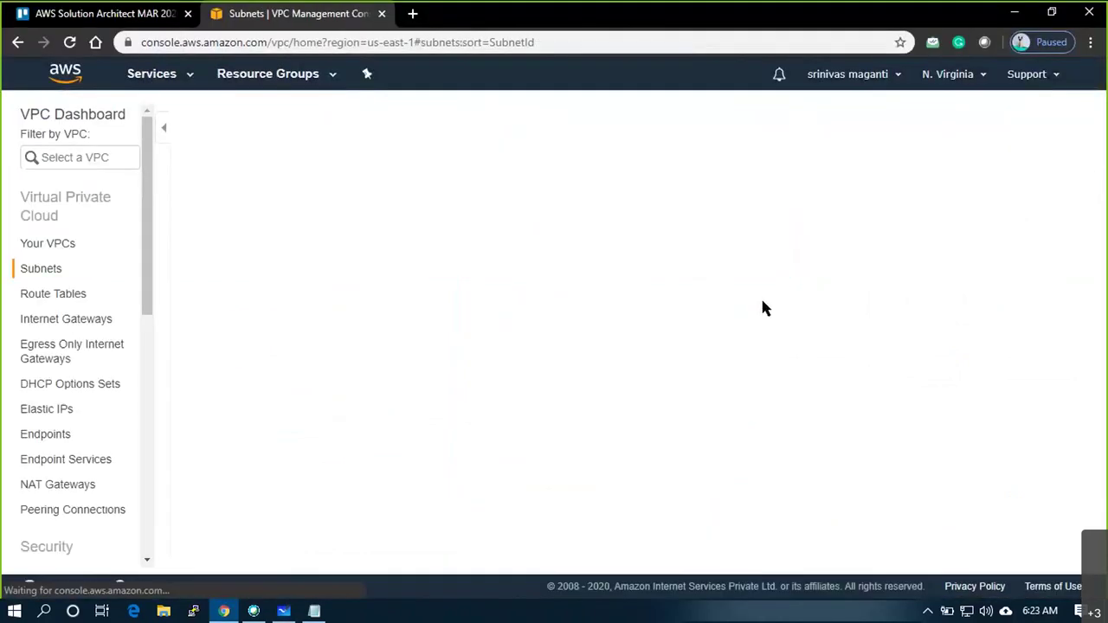
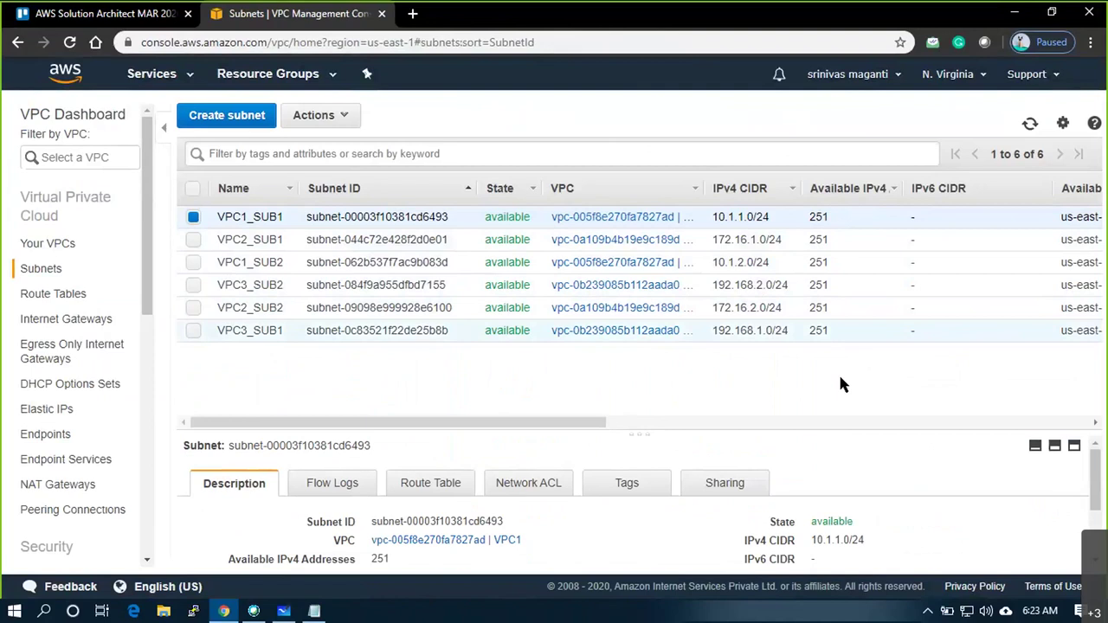
# Create the first internet gateway, named VPC1_IG1
pyautogui.click(65, 295)
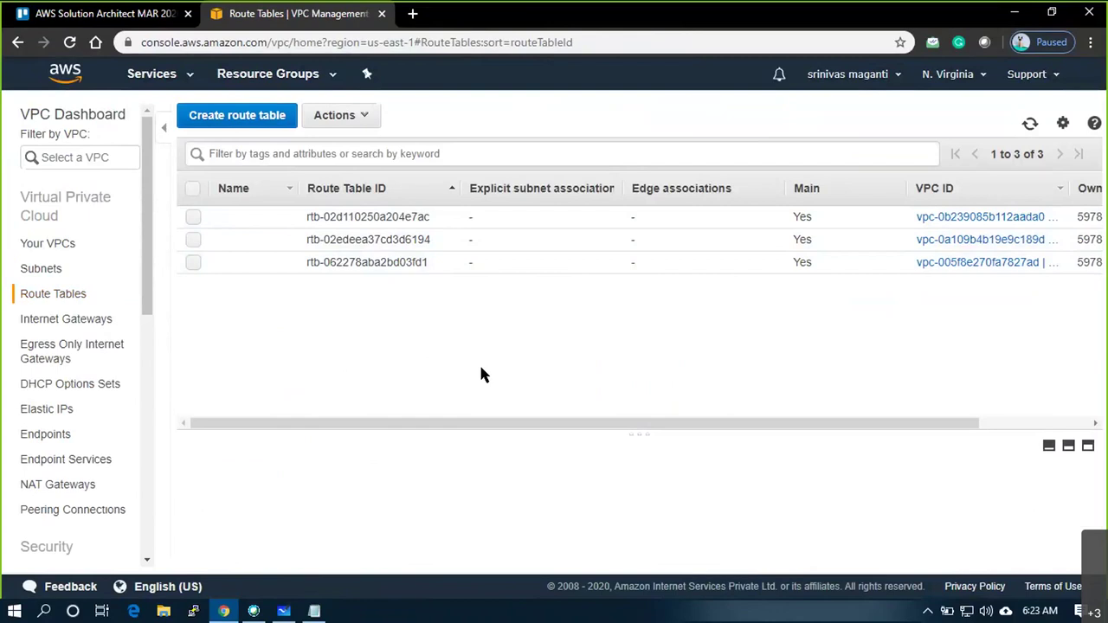
pyautogui.click(57, 319)
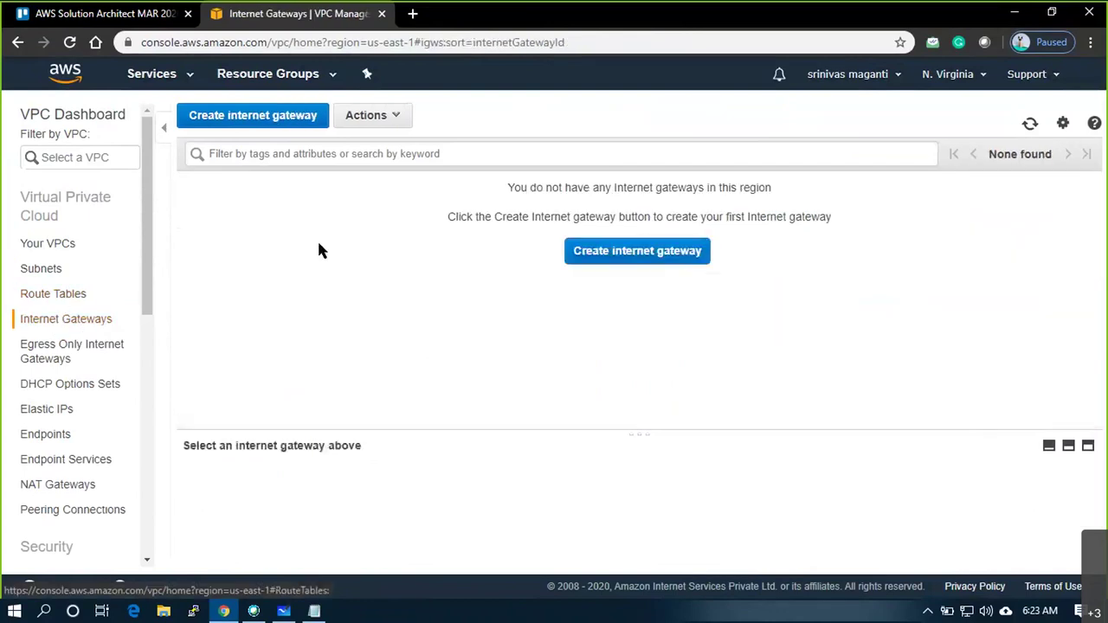
pyautogui.click(638, 251)
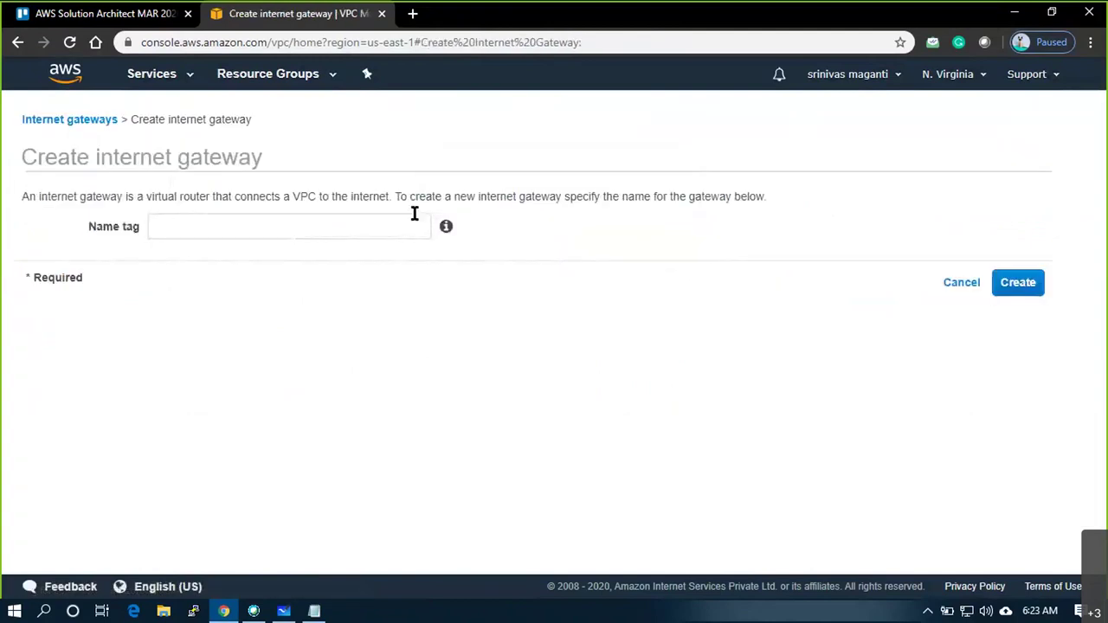
pyautogui.click(407, 225)
pyautogui.write('VPC1')
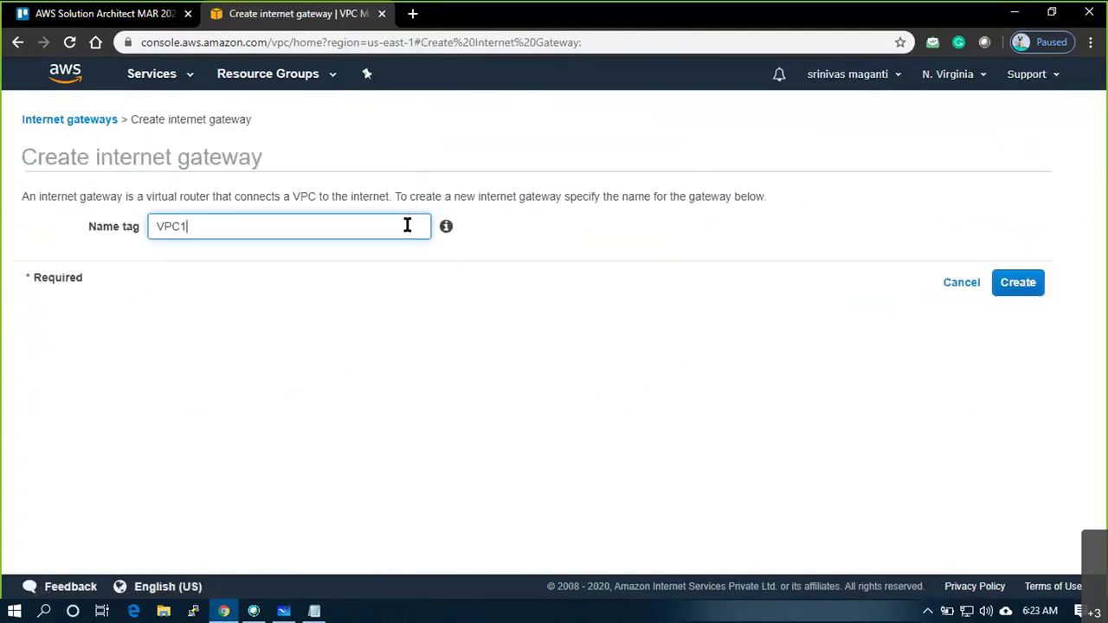
pyautogui.write('_IG1')
pyautogui.click(1019, 283)
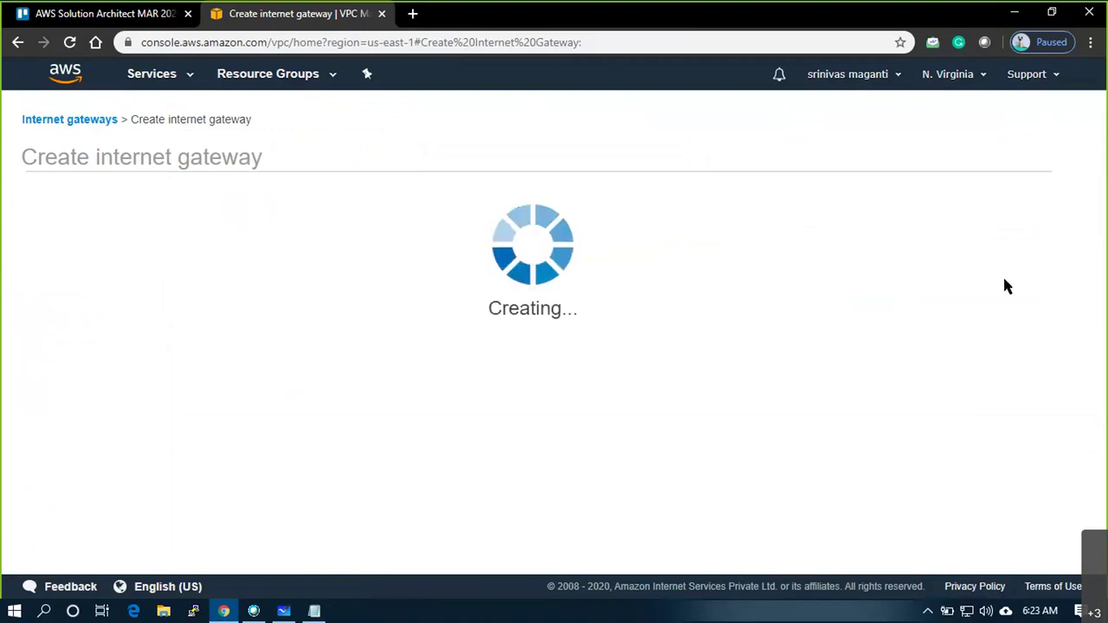
pyautogui.click(747, 299)
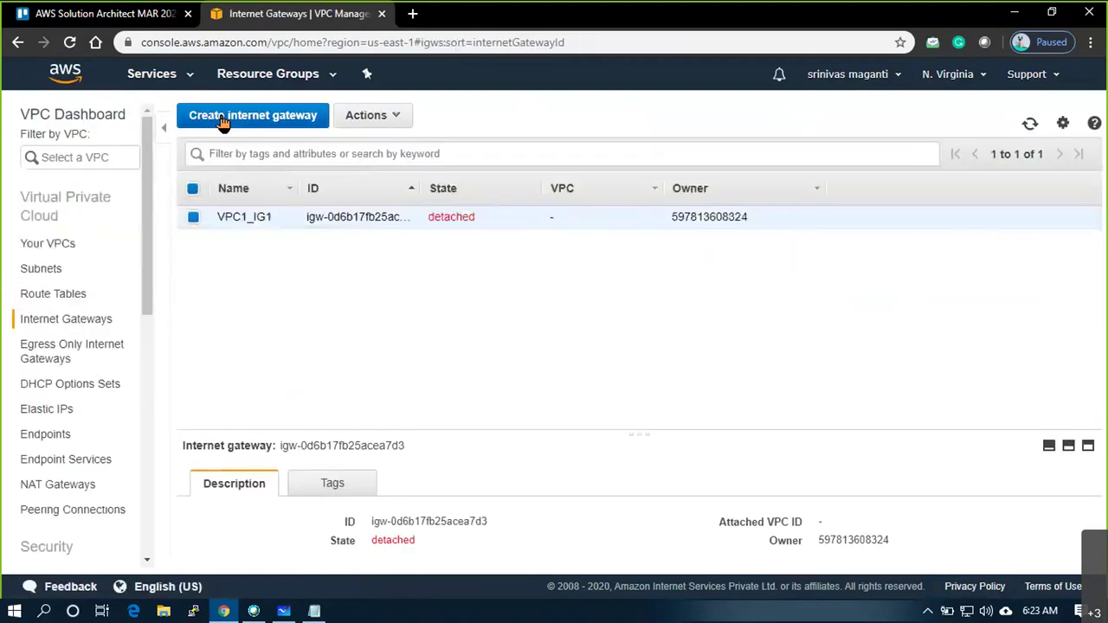
# Create a second internet gateway named VPC2_IG2
pyautogui.click(222, 119)
pyautogui.click(365, 228)
pyautogui.write('VPC2_IG2')
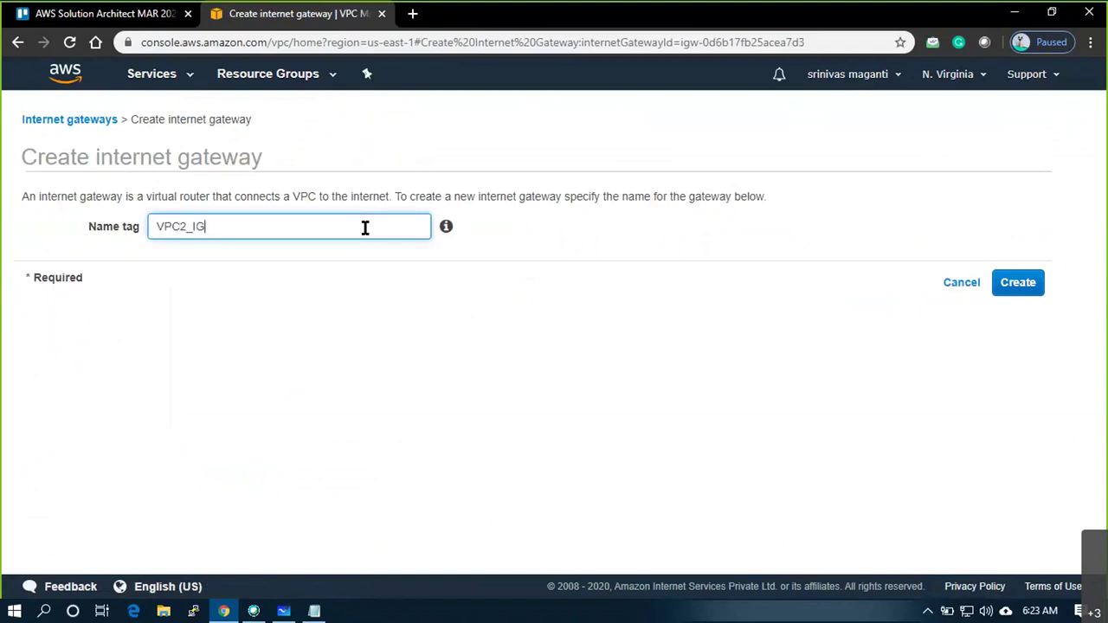
pyautogui.click(1038, 286)
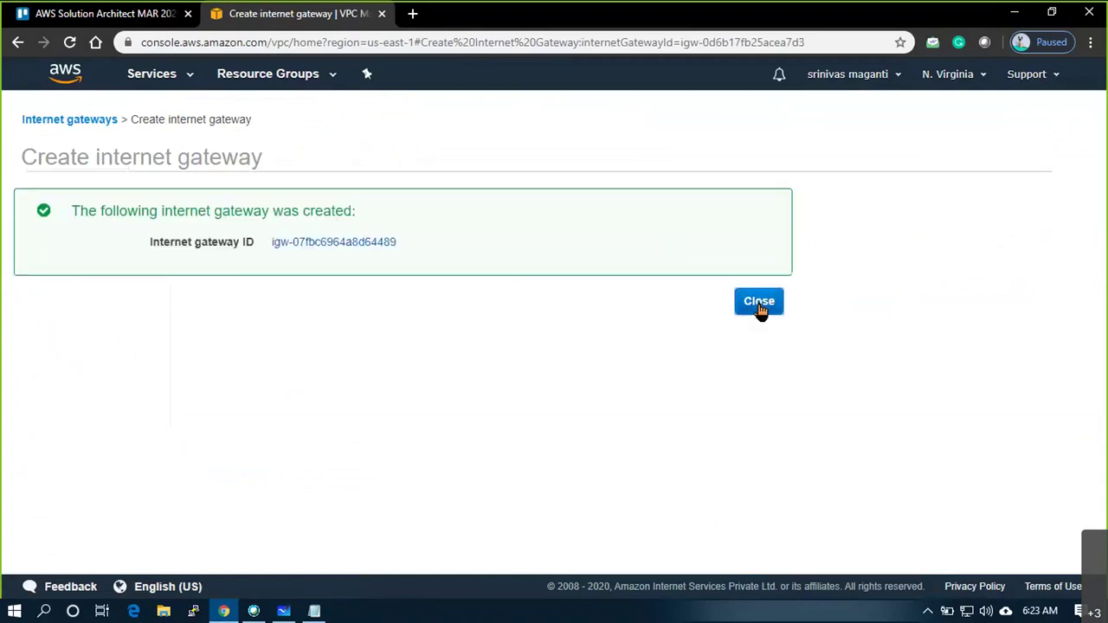
pyautogui.click(760, 303)
# Create a third internet gateway named VPC3_IG3
pyautogui.click(277, 116)
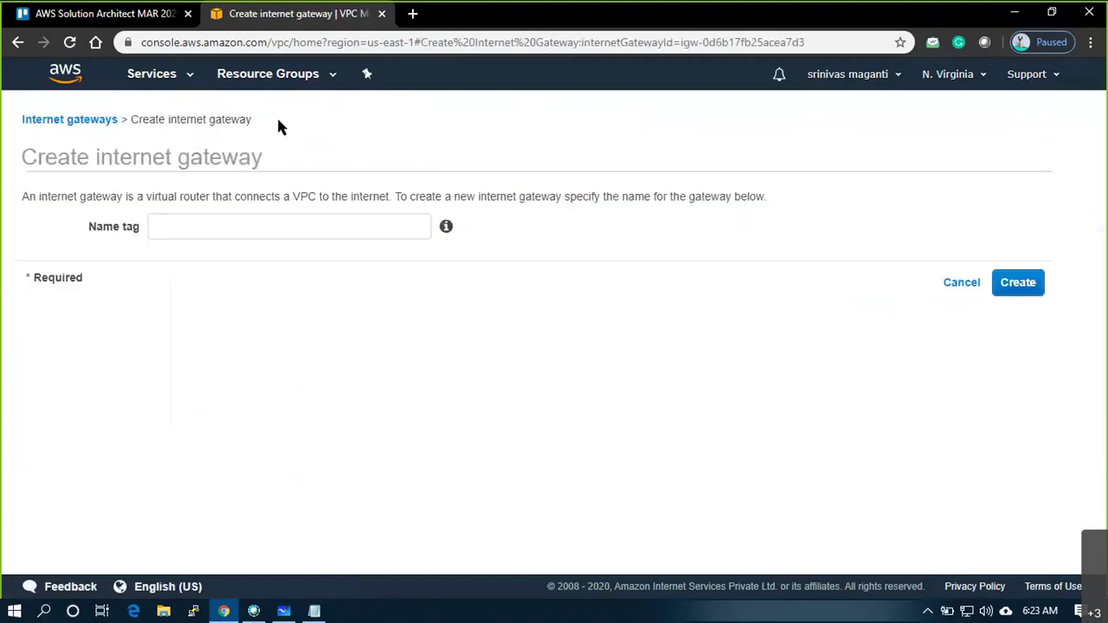
pyautogui.click(277, 231)
pyautogui.write('VPC3_IG3')
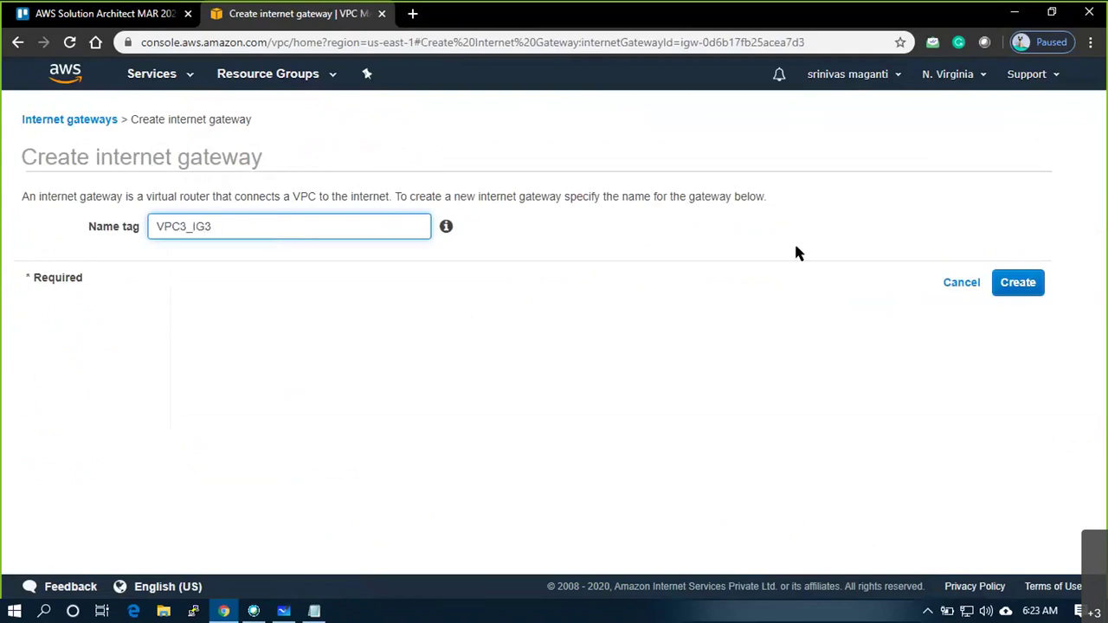
pyautogui.click(1005, 293)
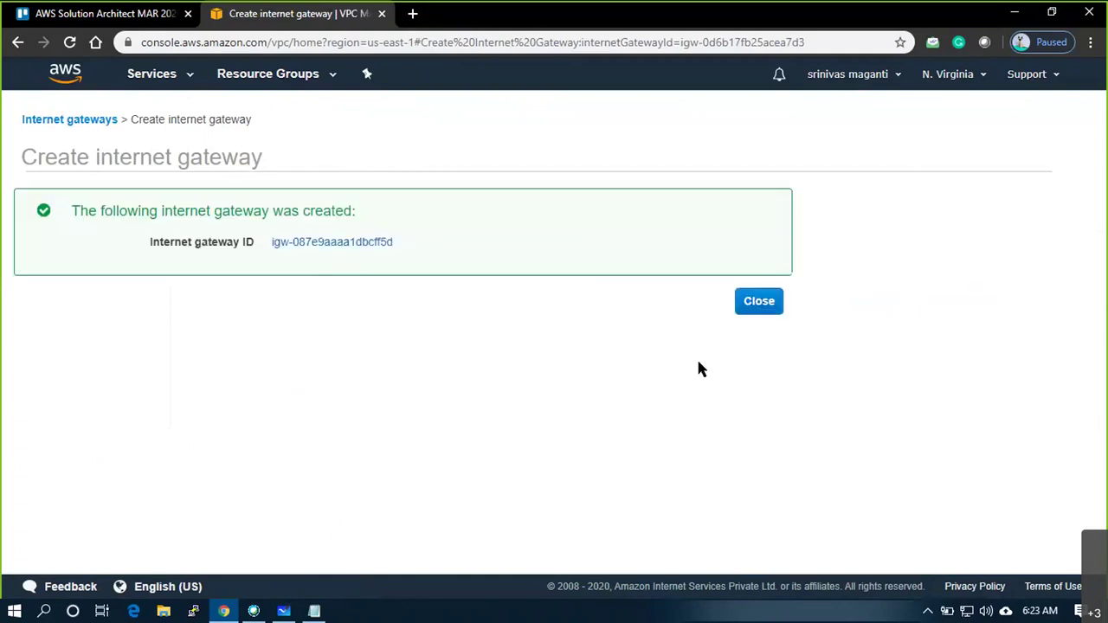
pyautogui.click(757, 303)
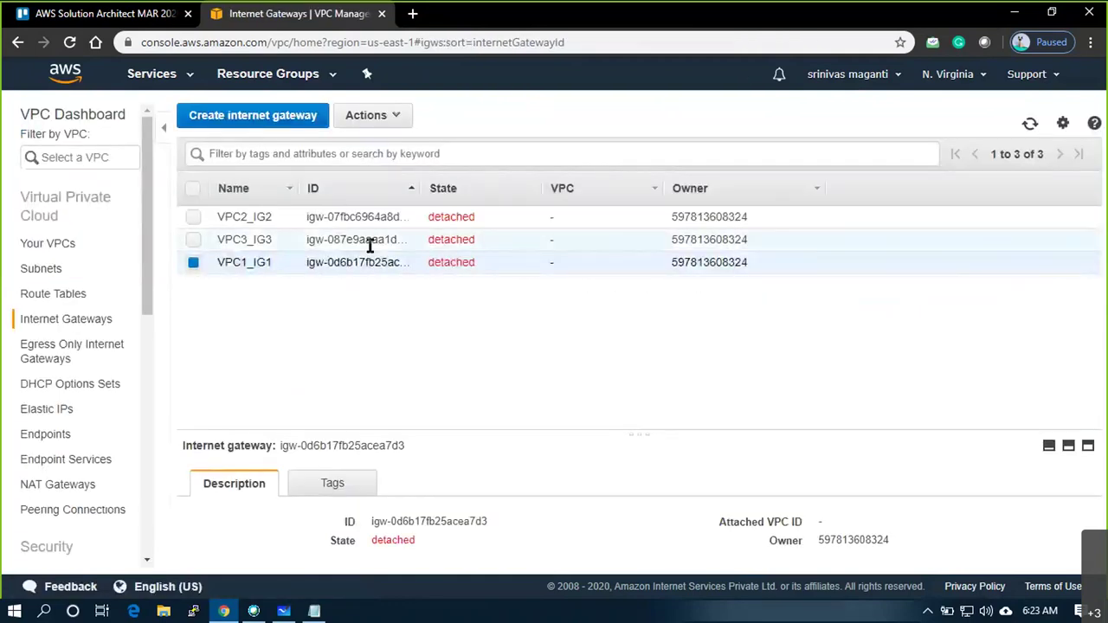
# Sort the gateways by name and attach VPC1_IG1 to VPC1
pyautogui.click(257, 195)
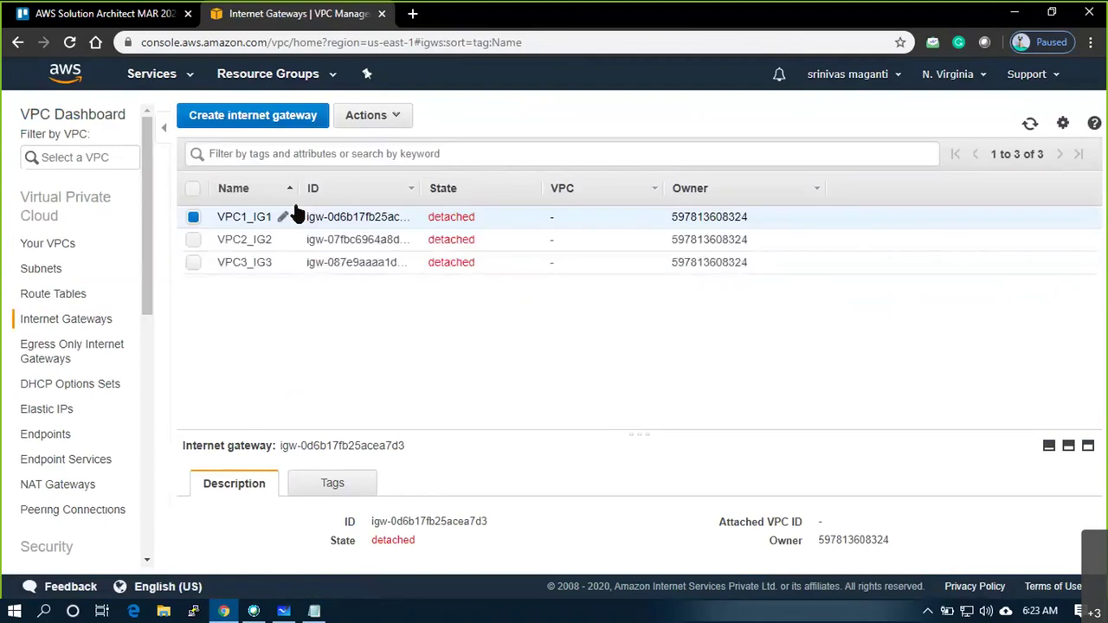
pyautogui.rightClick(347, 211)
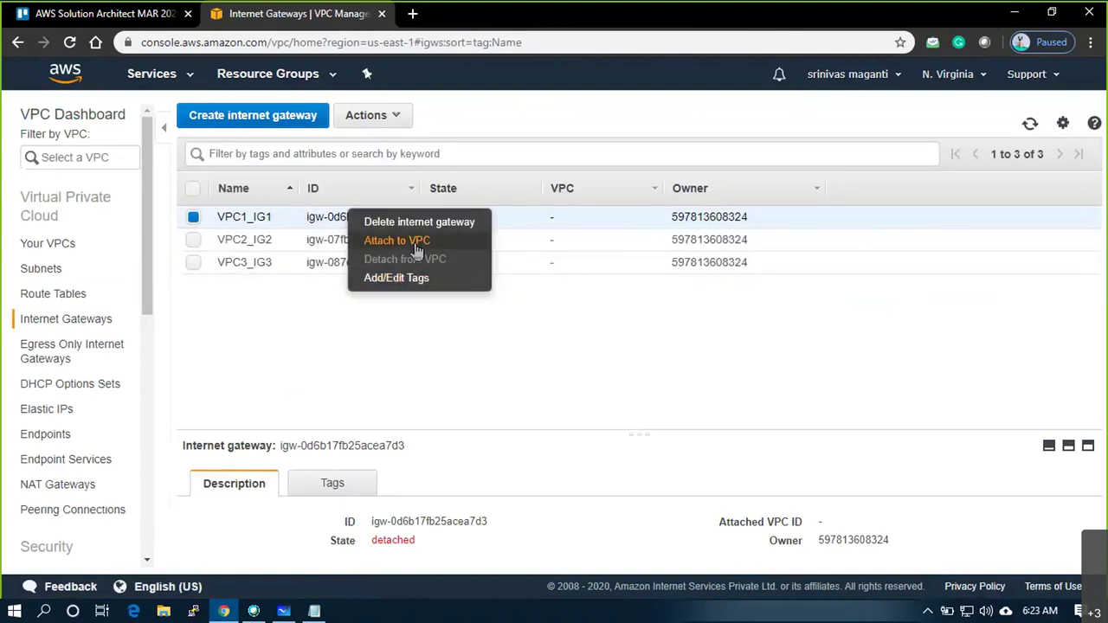
pyautogui.click(421, 240)
pyautogui.click(438, 226)
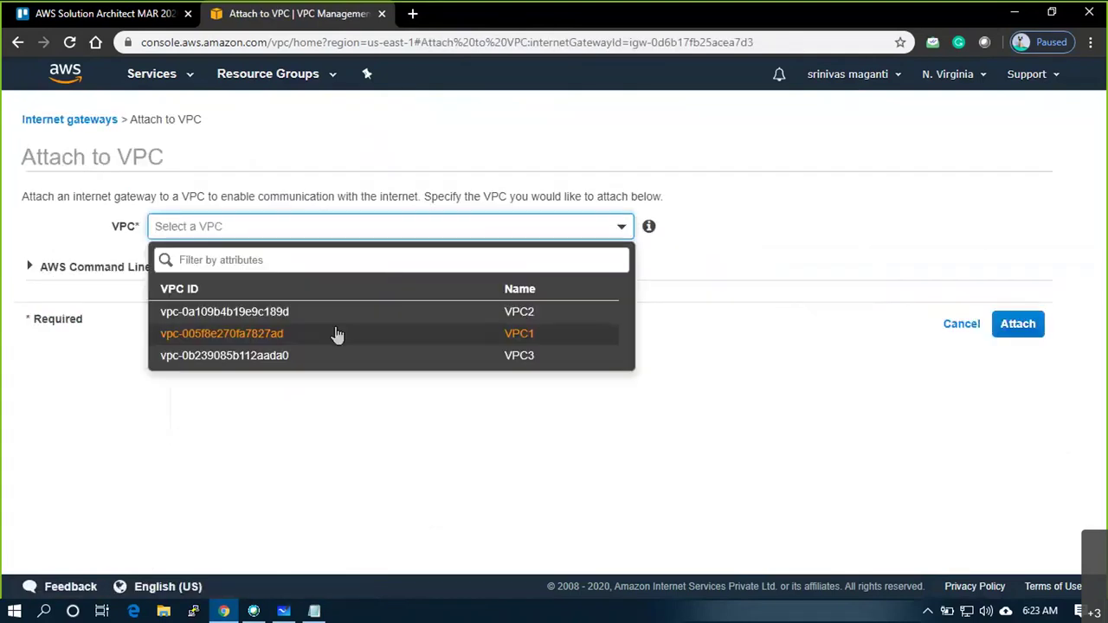
pyautogui.click(333, 333)
pyautogui.click(1001, 326)
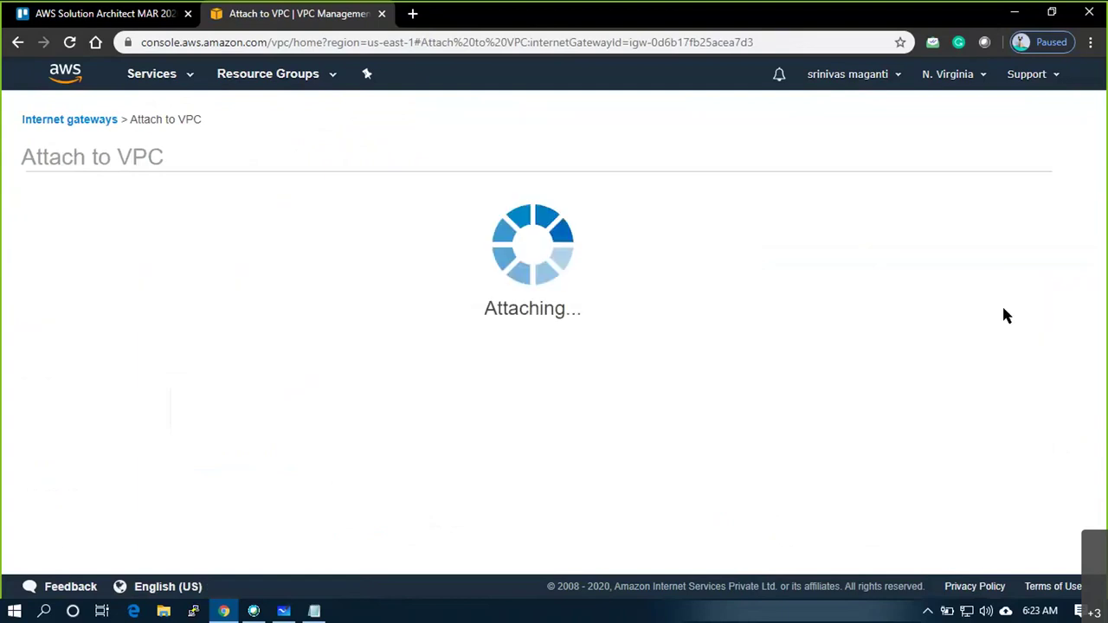
# Attach the VPC2_IG2 gateway to VPC2
pyautogui.click(437, 245)
pyautogui.rightClick(436, 248)
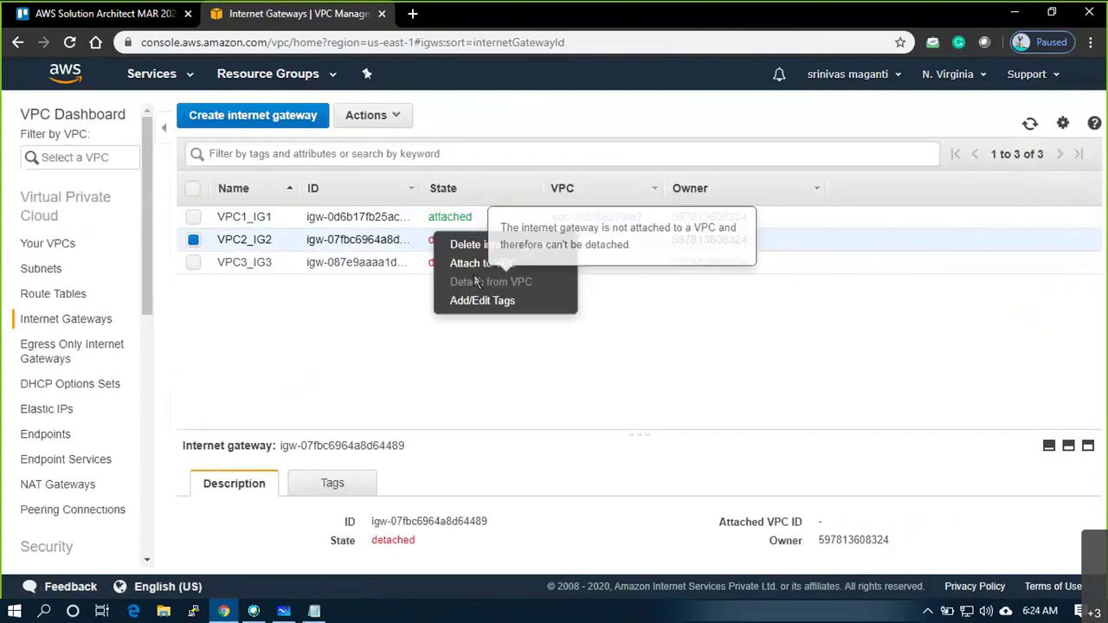
pyautogui.click(484, 265)
pyautogui.click(476, 227)
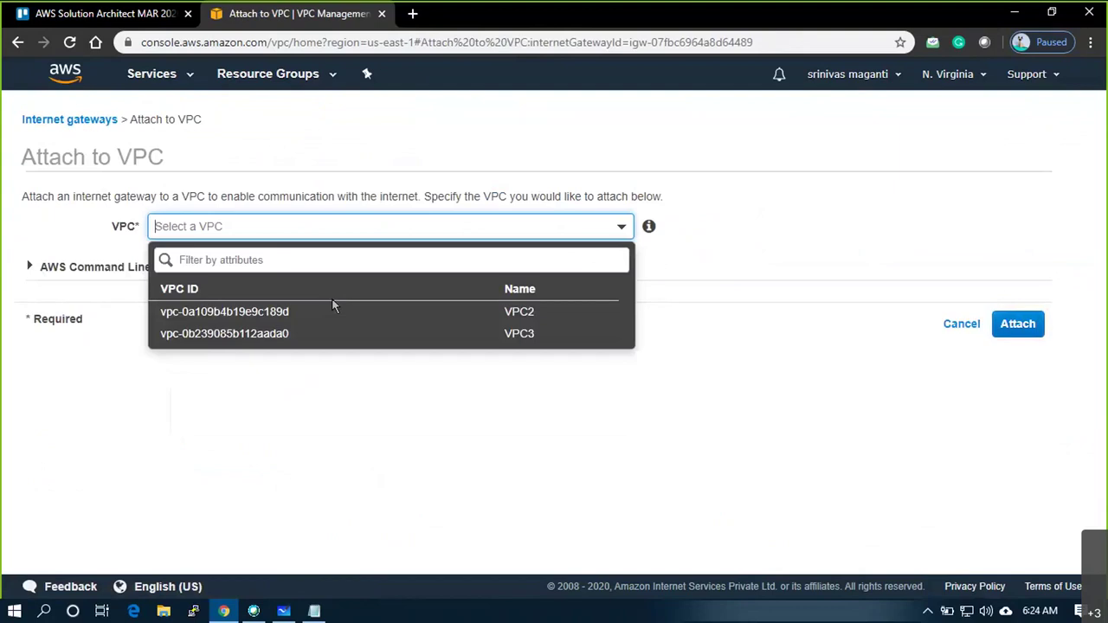
pyautogui.click(330, 314)
pyautogui.click(1043, 334)
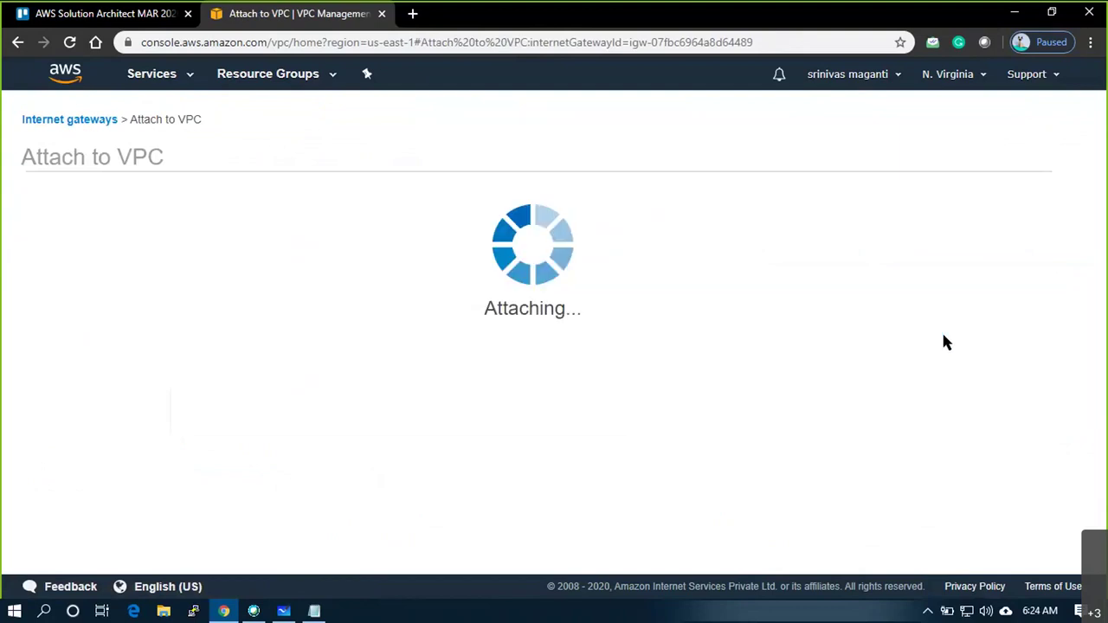
# Attach the VPC3_IG3 gateway to VPC3
pyautogui.click(314, 262)
pyautogui.rightClick(315, 263)
pyautogui.click(385, 284)
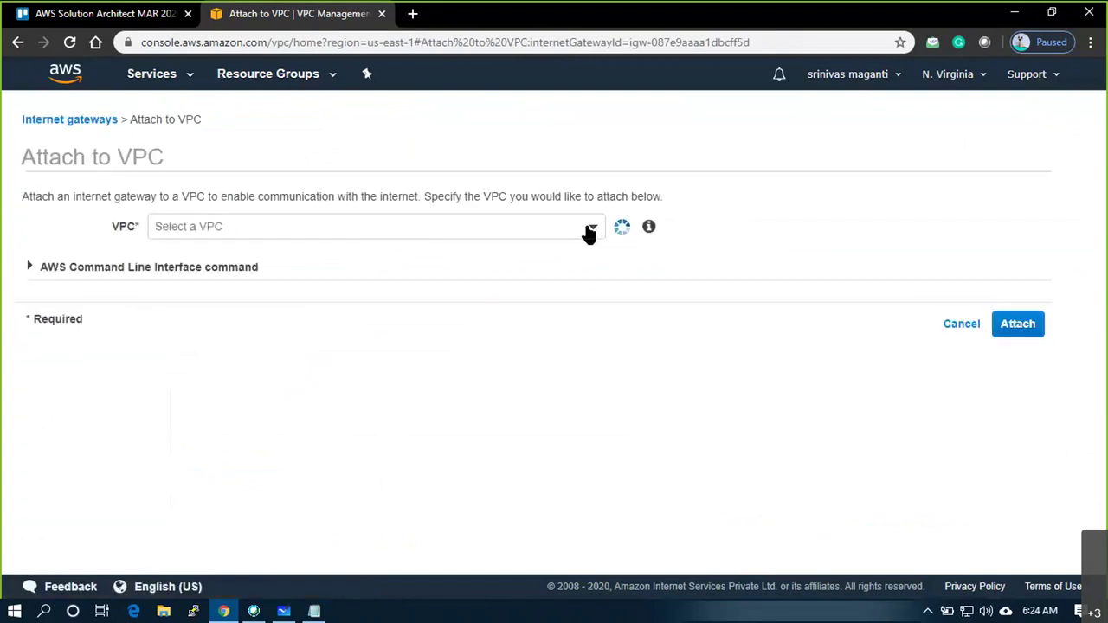
pyautogui.click(589, 232)
pyautogui.click(351, 313)
pyautogui.click(1019, 324)
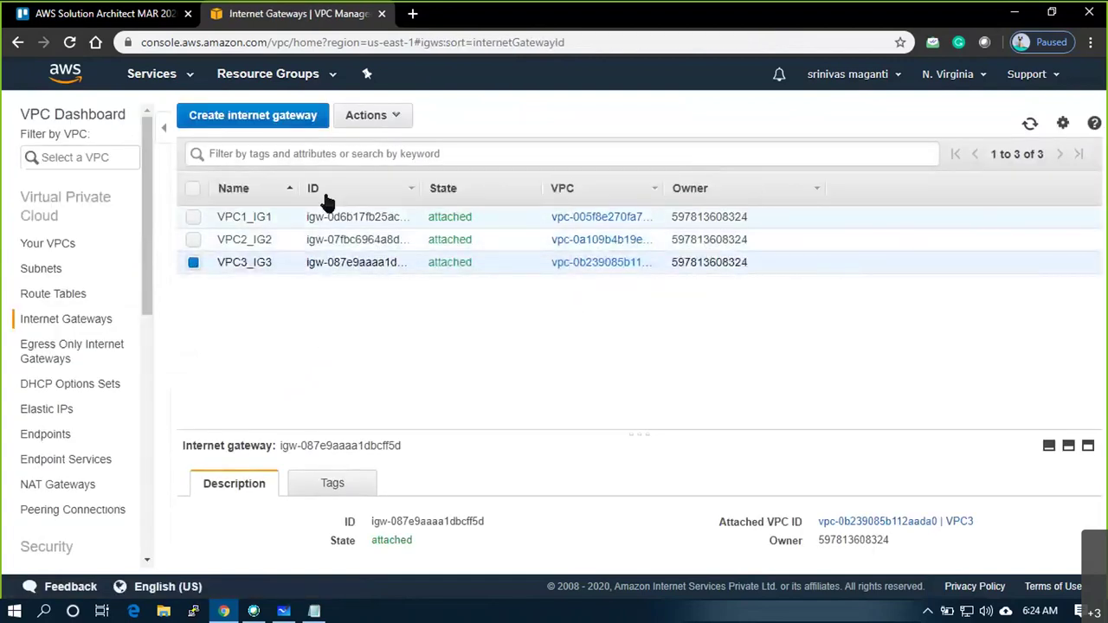
# Create route table VPC1_RT1 in VPC1
pyautogui.click(74, 298)
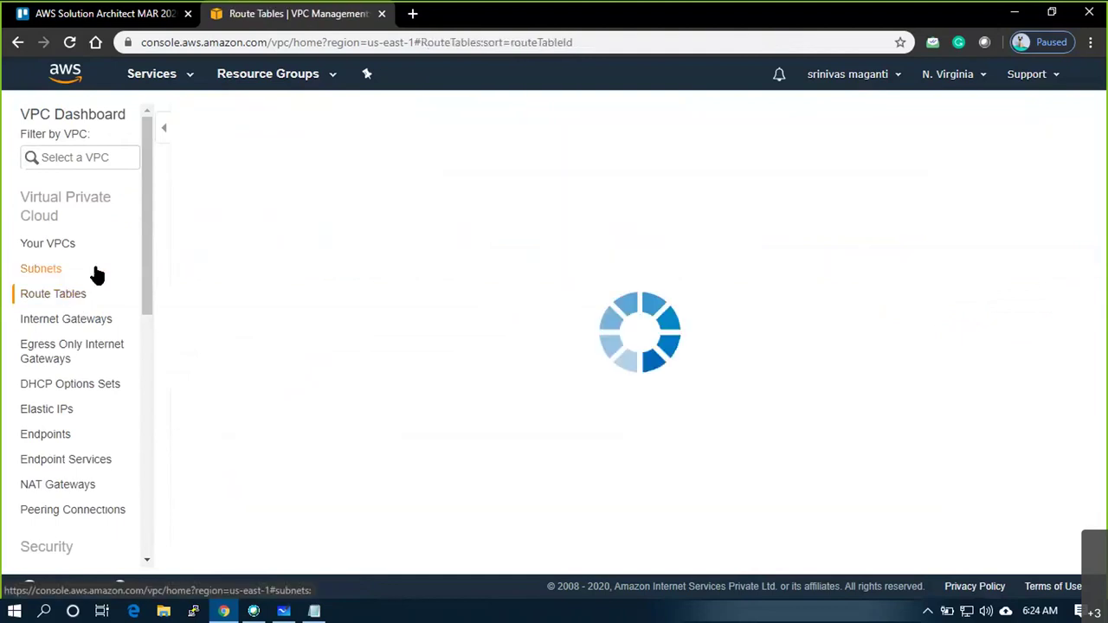
pyautogui.click(223, 121)
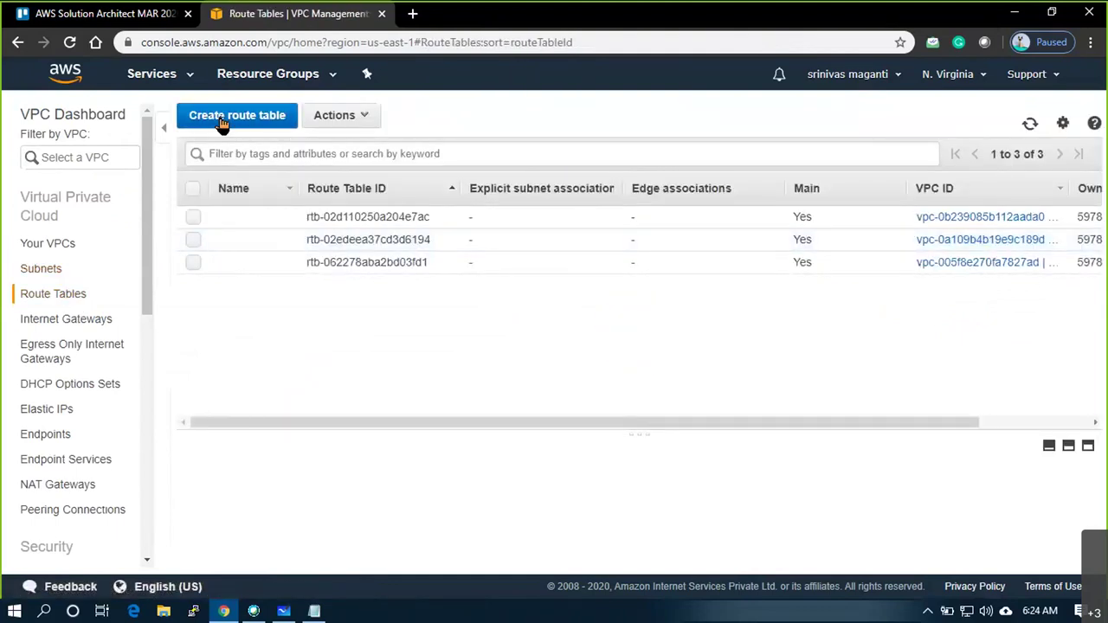
pyautogui.click(359, 221)
pyautogui.write('VPC1_RT1')
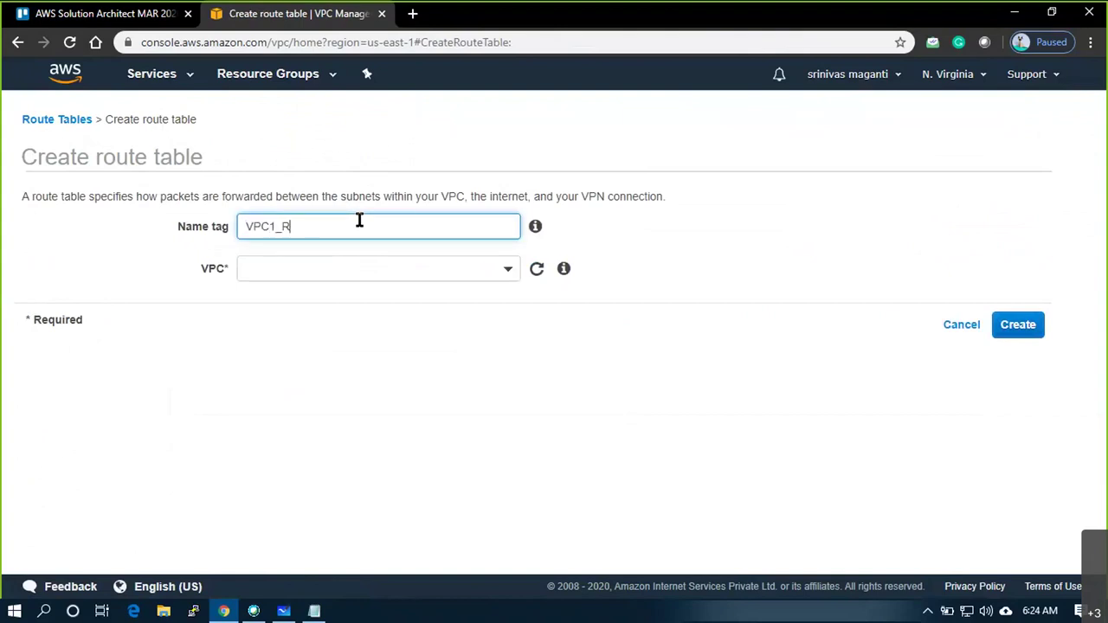
pyautogui.click(391, 267)
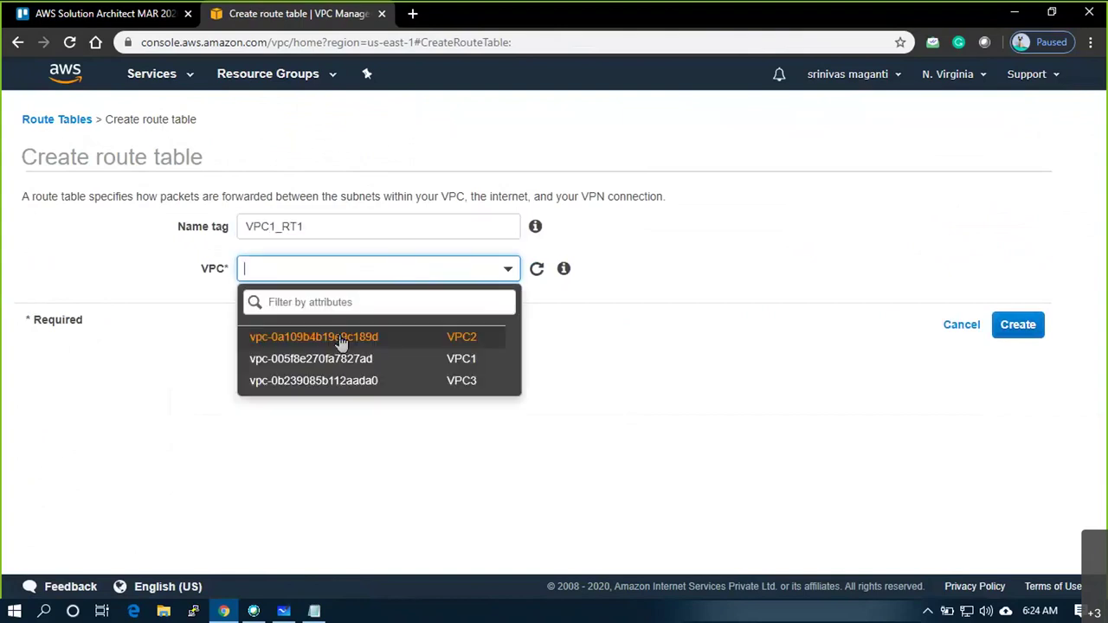
pyautogui.click(342, 355)
pyautogui.click(1016, 326)
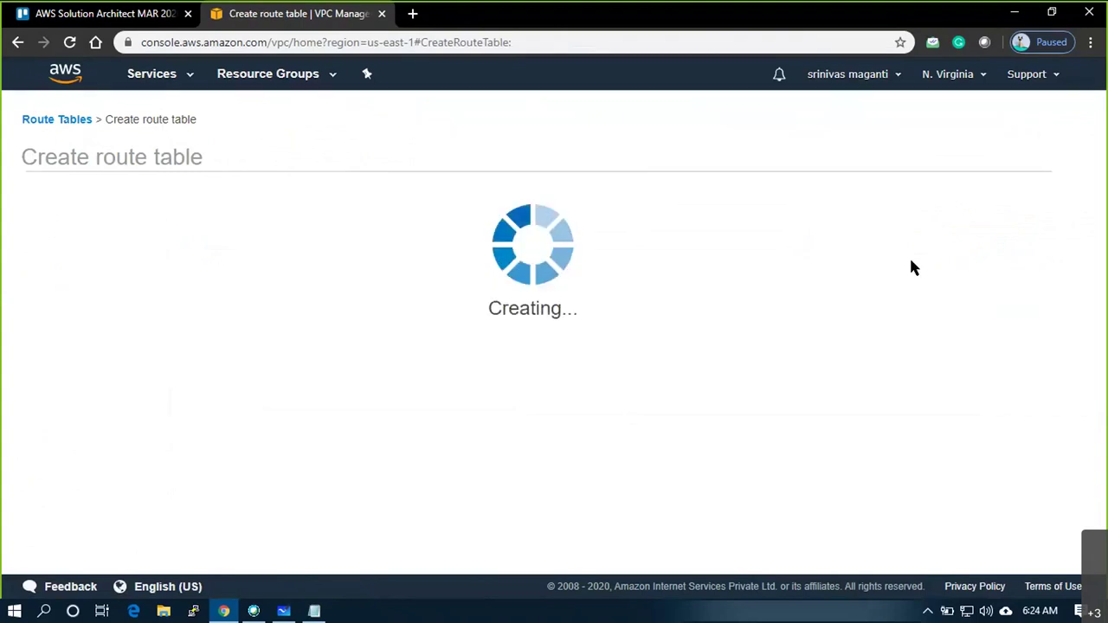
pyautogui.click(758, 311)
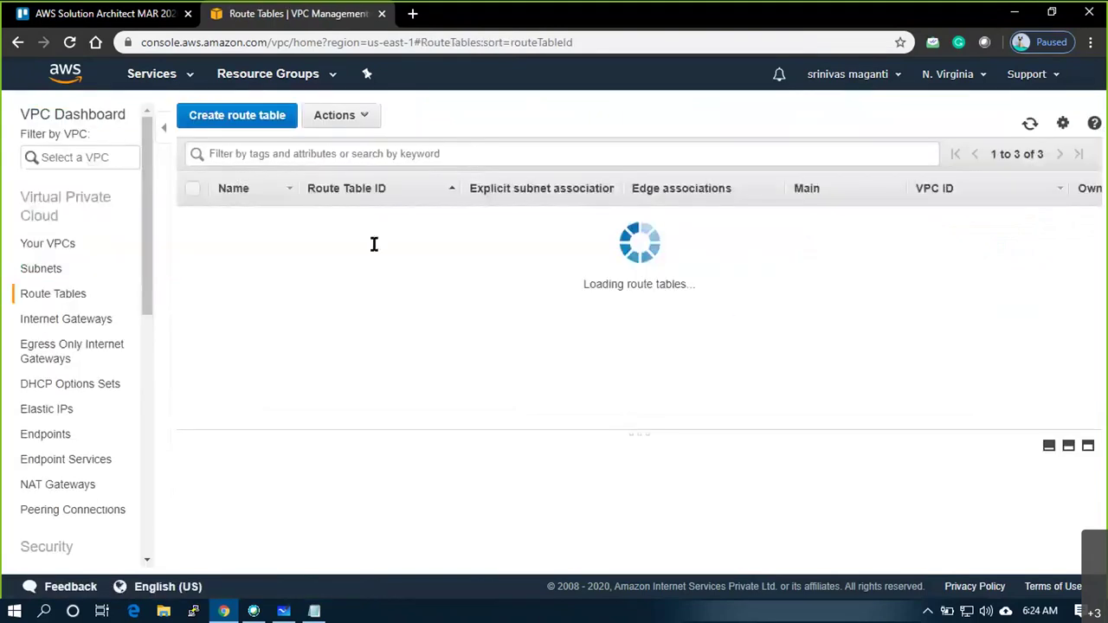
# Create route table VPC2_RT2 in VPC2
pyautogui.click(262, 121)
pyautogui.click(419, 228)
pyautogui.write('VPC')
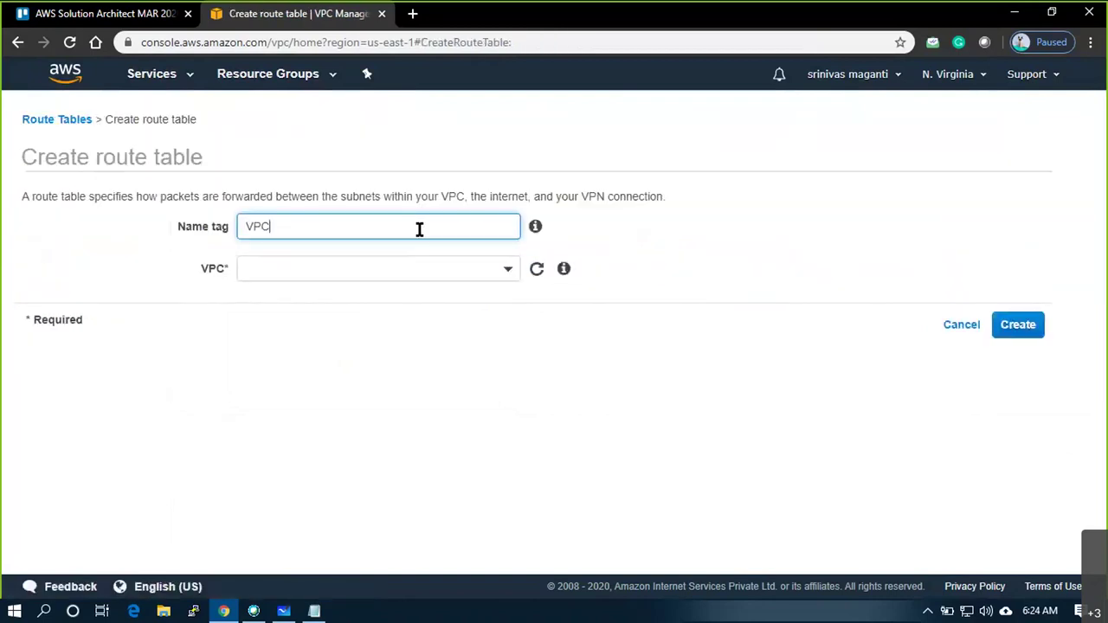
pyautogui.write('2_RT2')
pyautogui.click(396, 266)
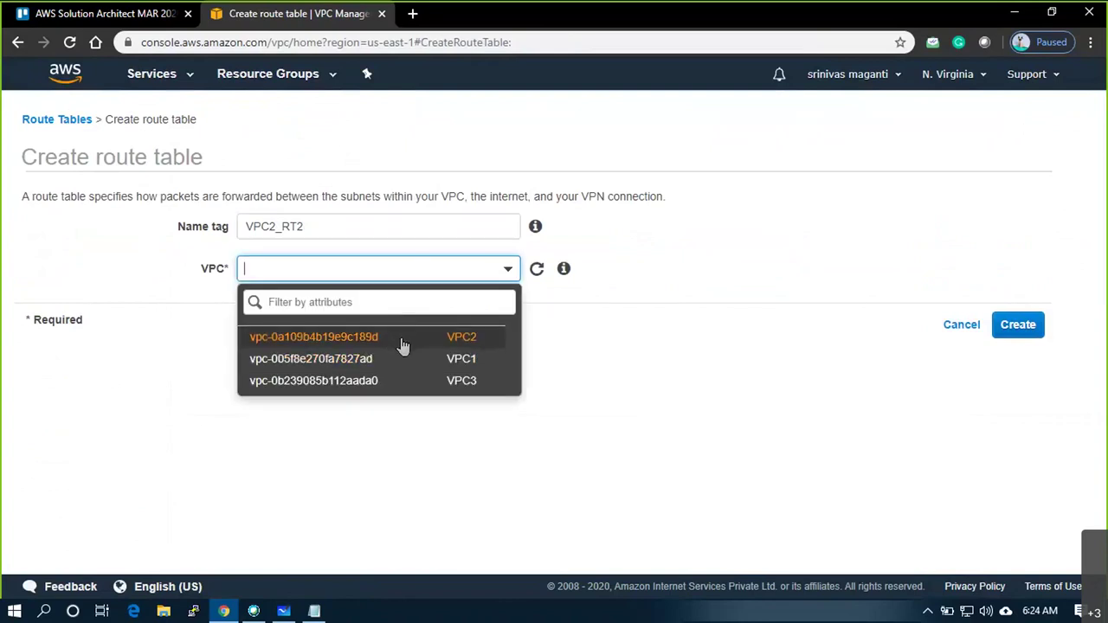
pyautogui.click(403, 339)
pyautogui.click(1019, 327)
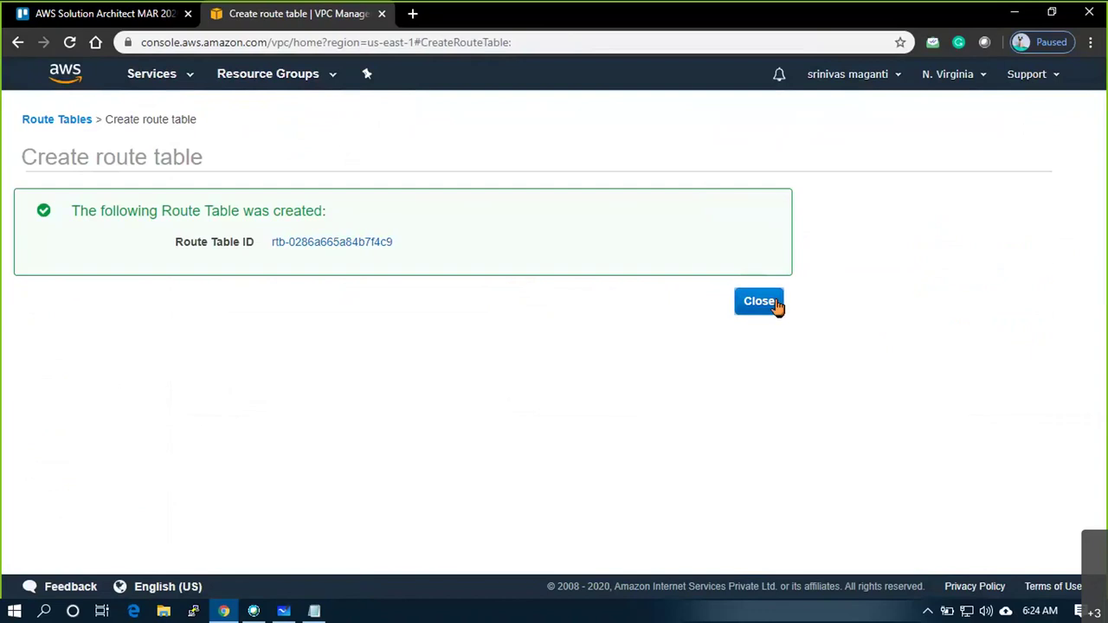
pyautogui.click(759, 301)
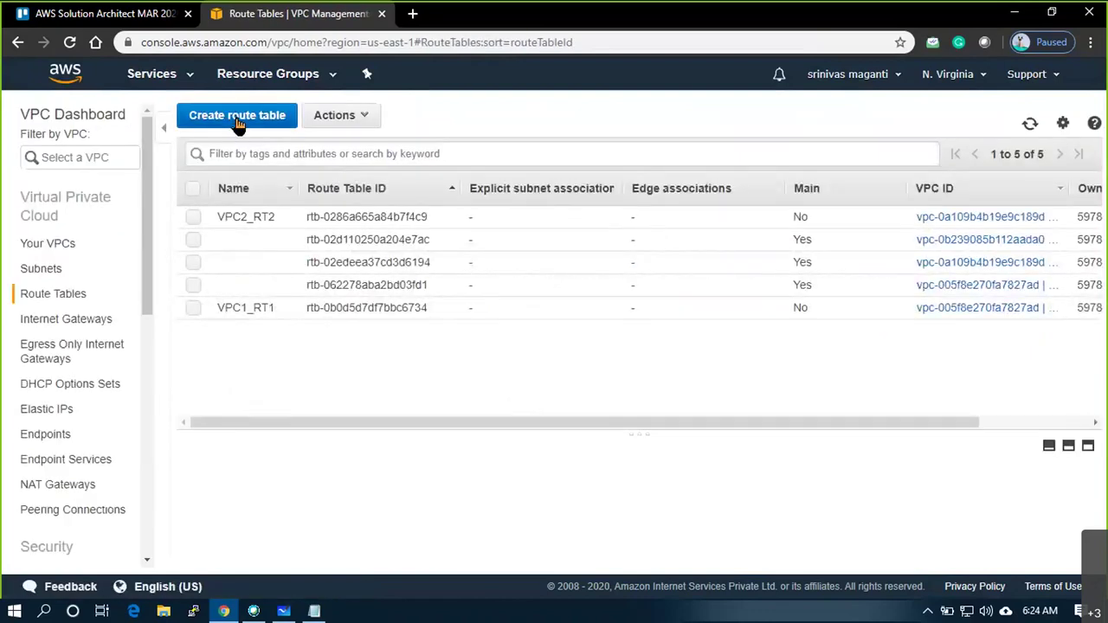
# Create route table VPC3_RT3 in VPC3, then sort route tables by name
pyautogui.click(237, 121)
pyautogui.click(337, 217)
pyautogui.write('VPC3_RT')
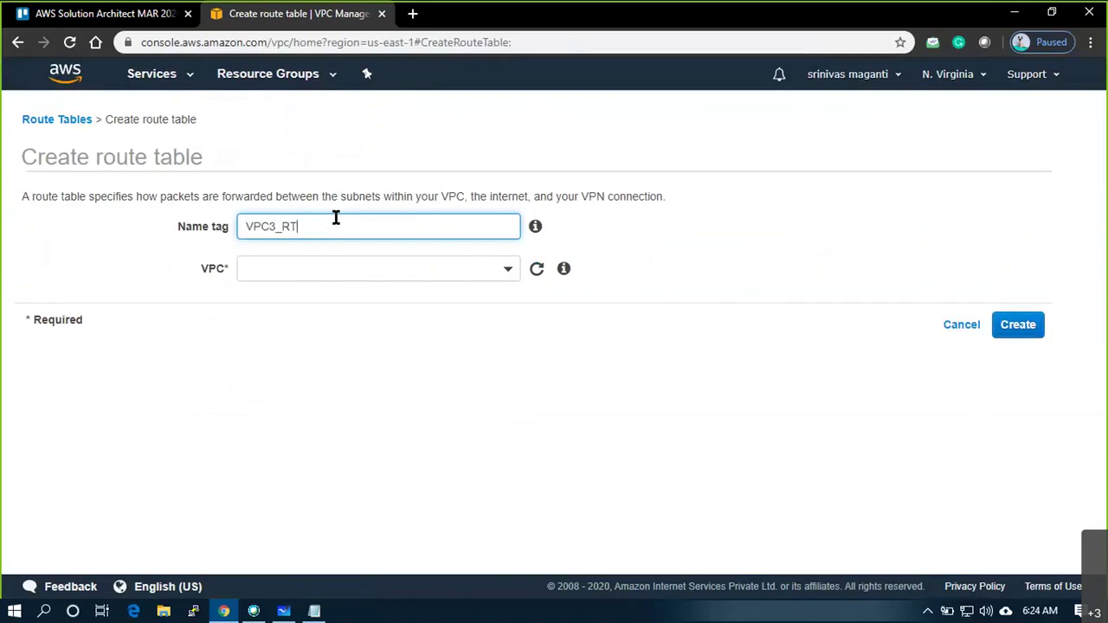
pyautogui.write('3')
pyautogui.click(370, 269)
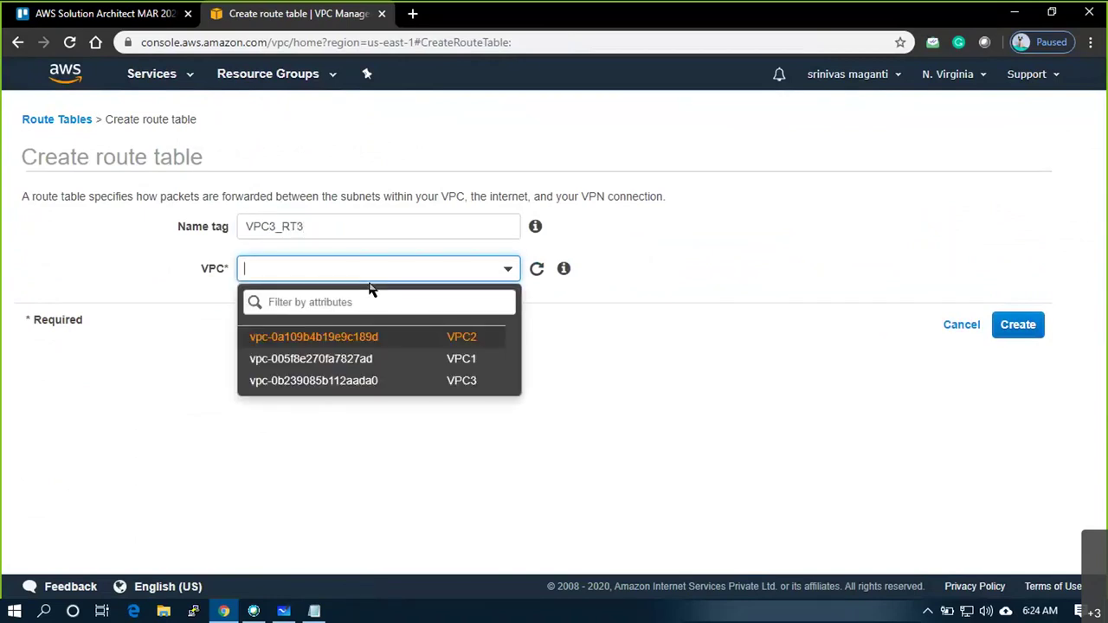
pyautogui.click(392, 379)
pyautogui.click(1013, 326)
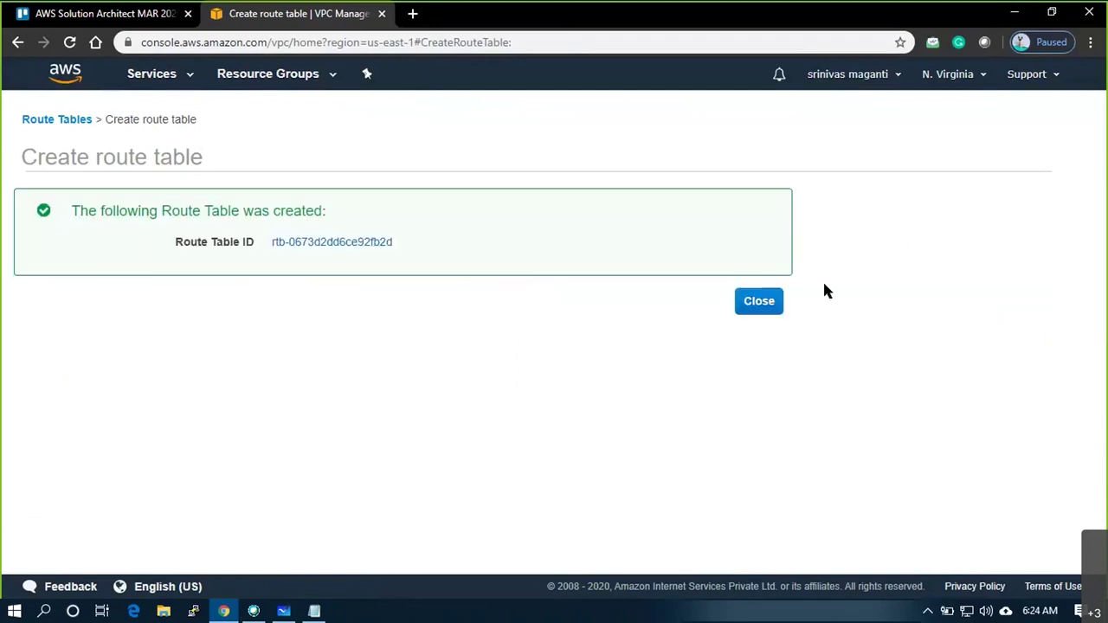
pyautogui.click(755, 311)
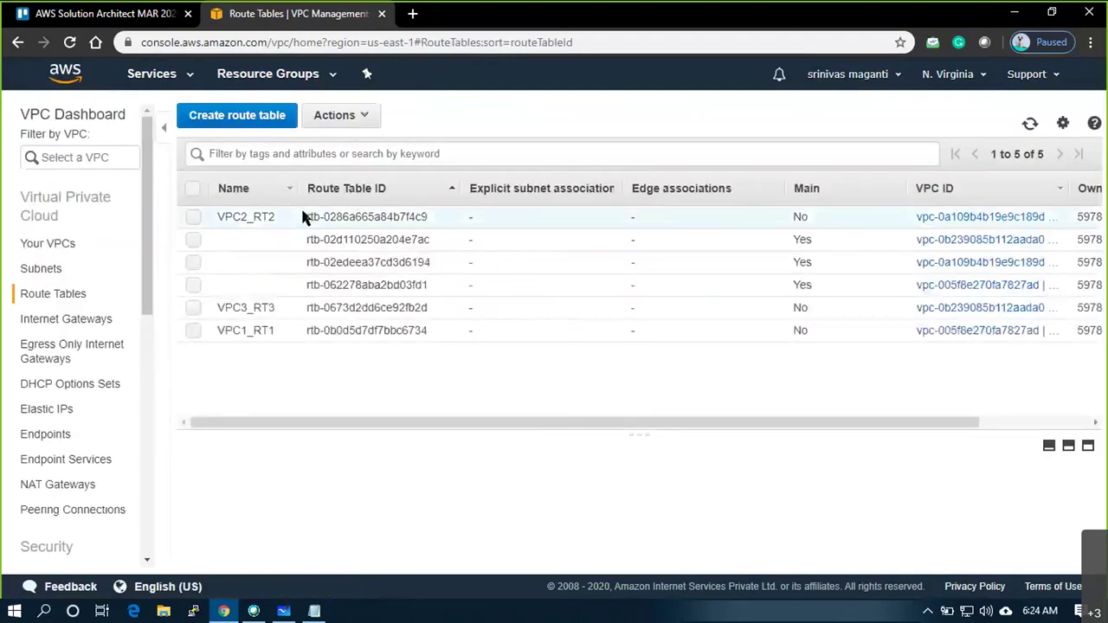
pyautogui.click(251, 193)
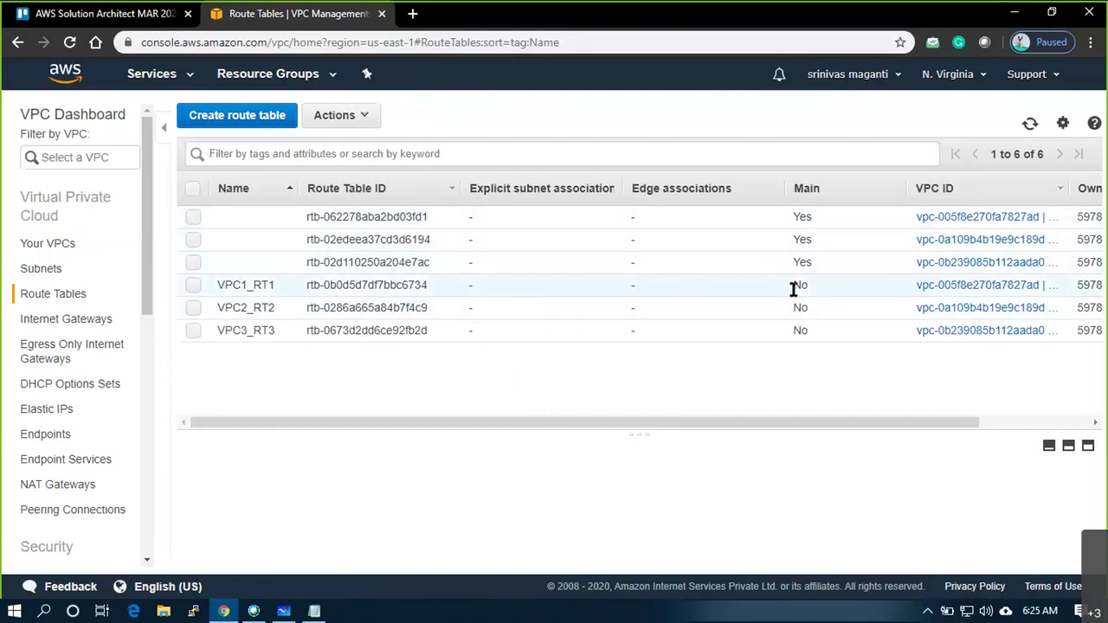
# Associate both VPC1 subnets with route table VPC1_RT1
pyautogui.click(340, 288)
pyautogui.moveTo(633, 433); pyautogui.dragTo(636, 381)
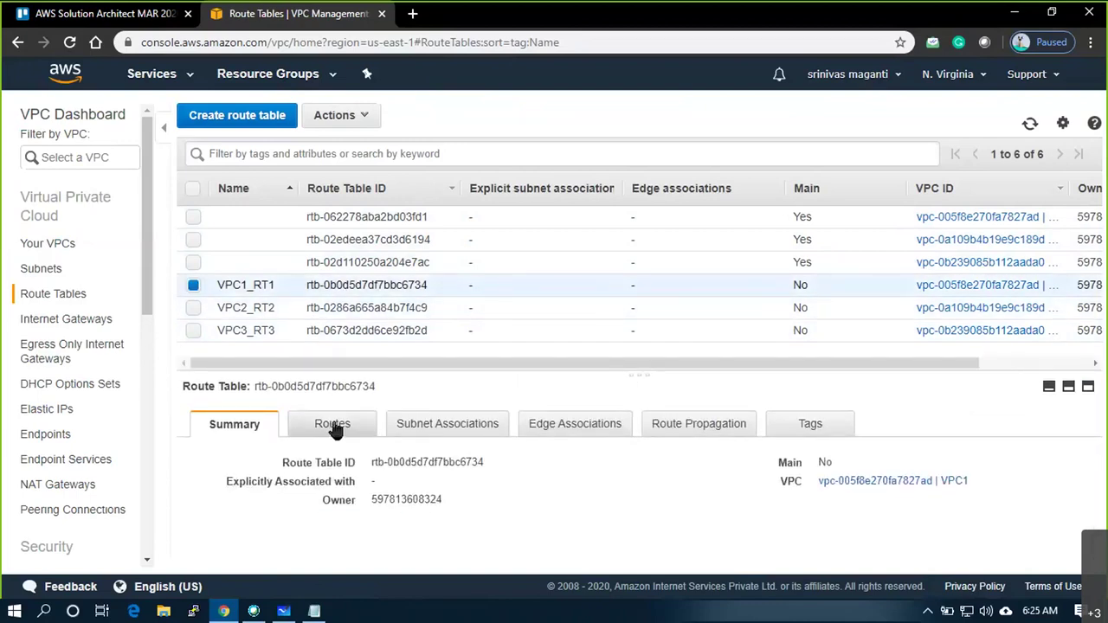
pyautogui.click(438, 428)
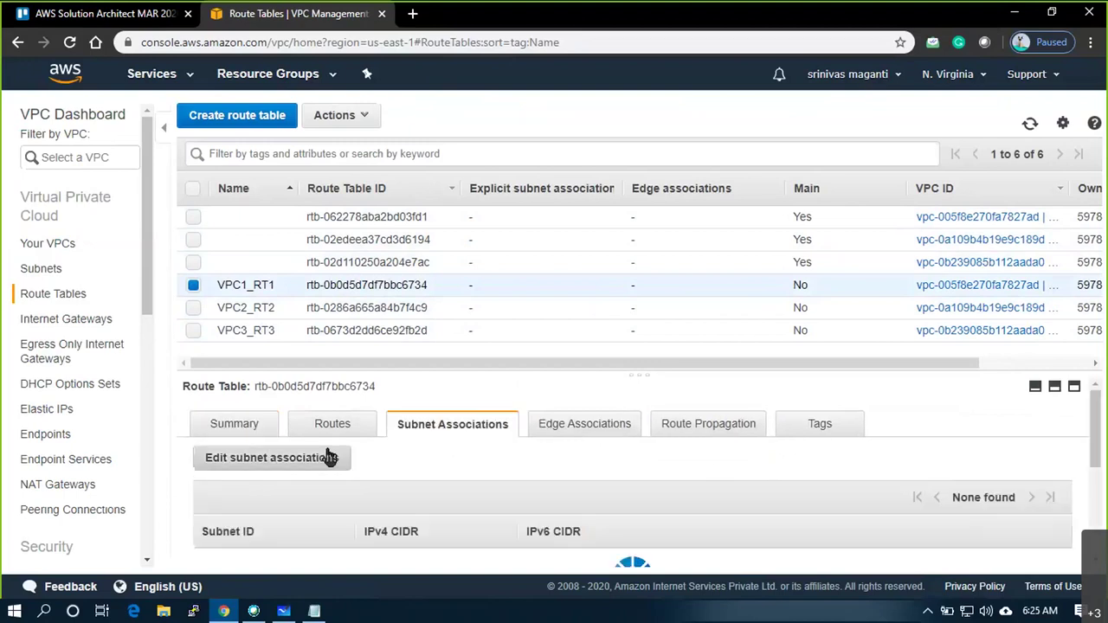
pyautogui.click(302, 460)
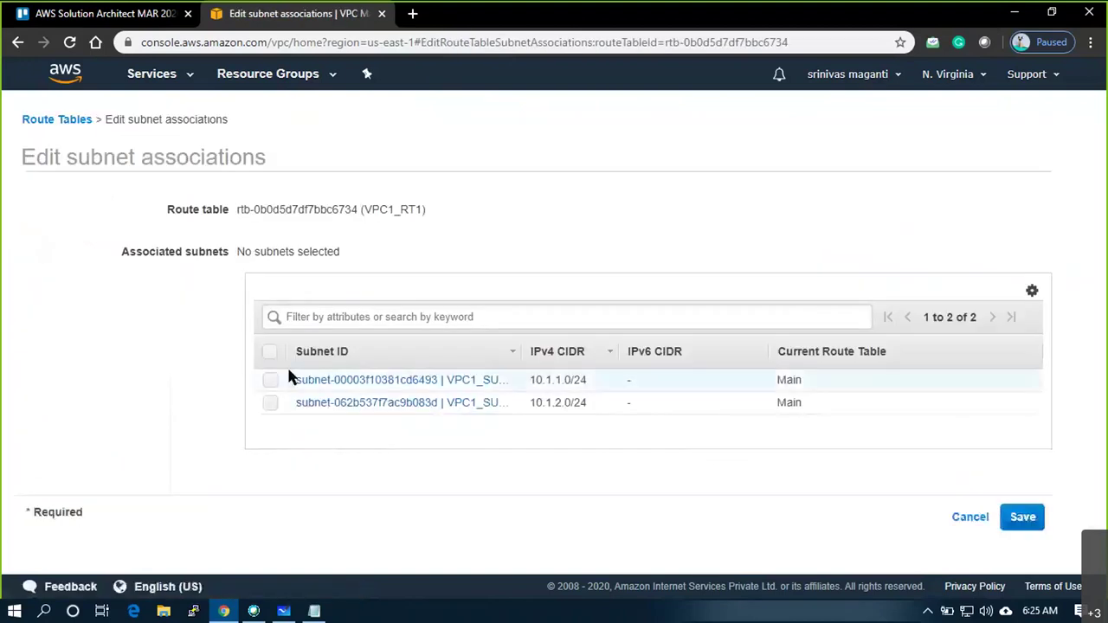
pyautogui.click(269, 355)
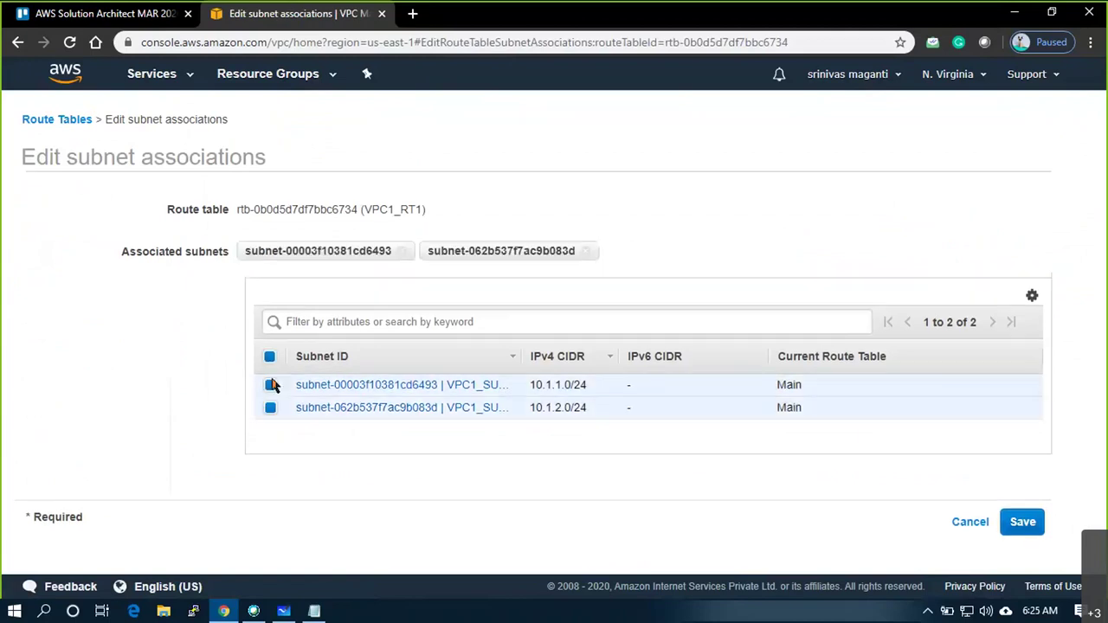
pyautogui.click(1008, 524)
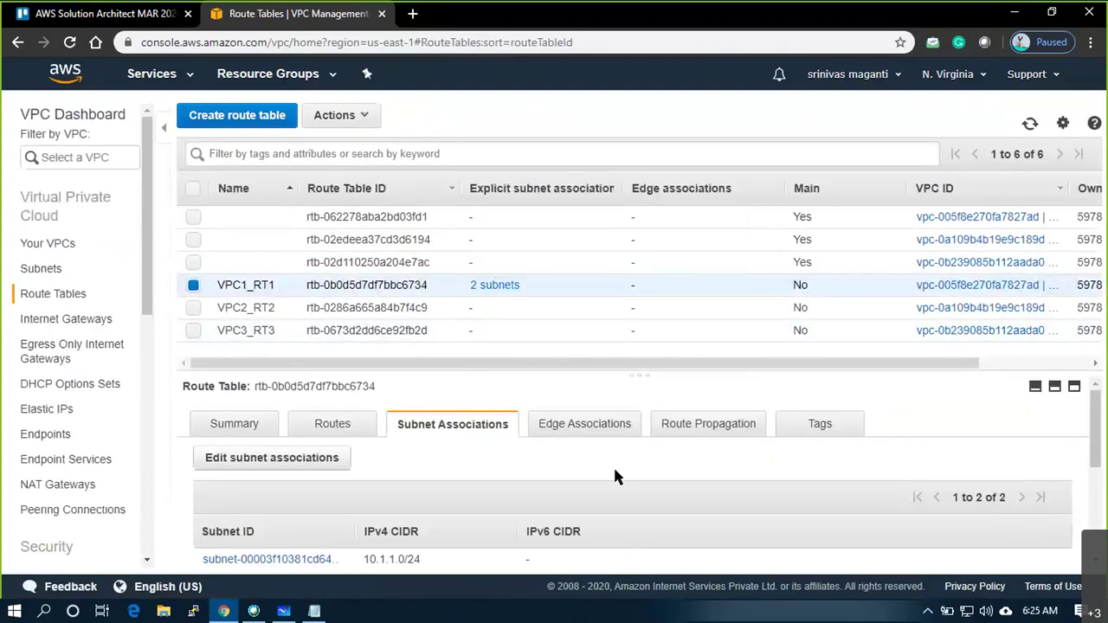
# Add a 0.0.0.0/0 route in VPC1_RT1 targeting internet gateway VPC1_IG1
pyautogui.click(333, 442)
pyautogui.click(239, 468)
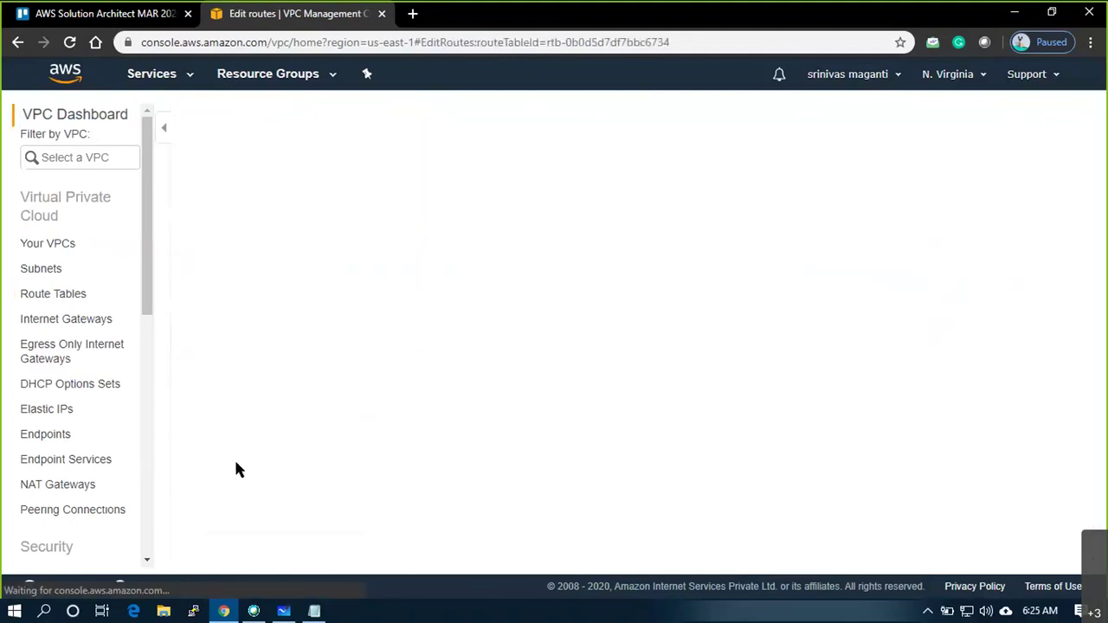
pyautogui.click(39, 281)
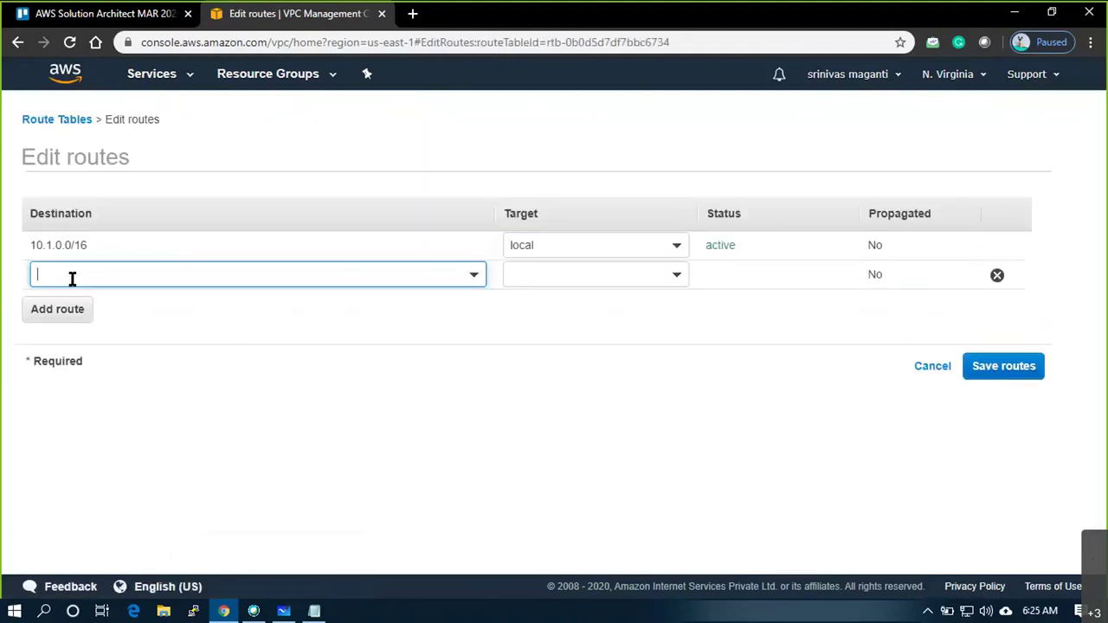
pyautogui.write('0.0')
pyautogui.press('Return')
pyautogui.click(658, 282)
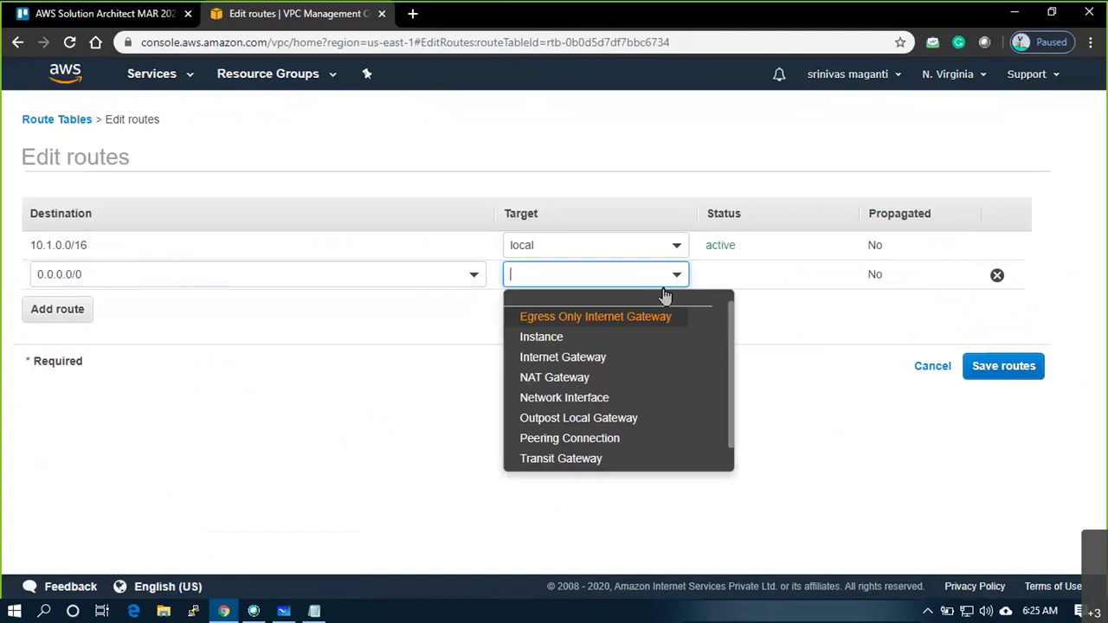
pyautogui.click(561, 362)
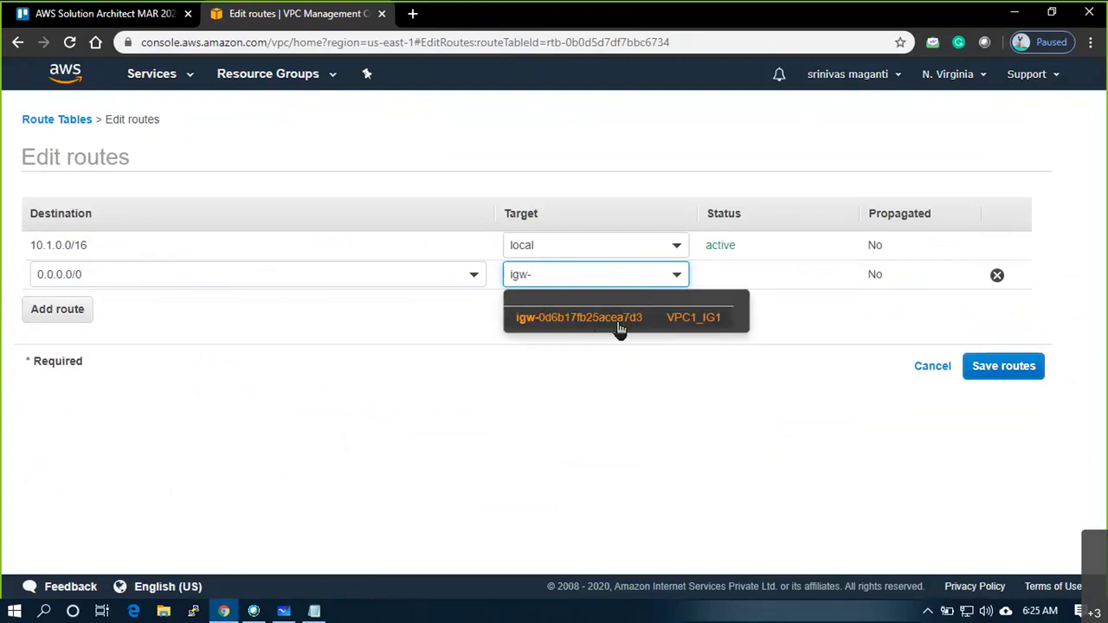
pyautogui.click(619, 326)
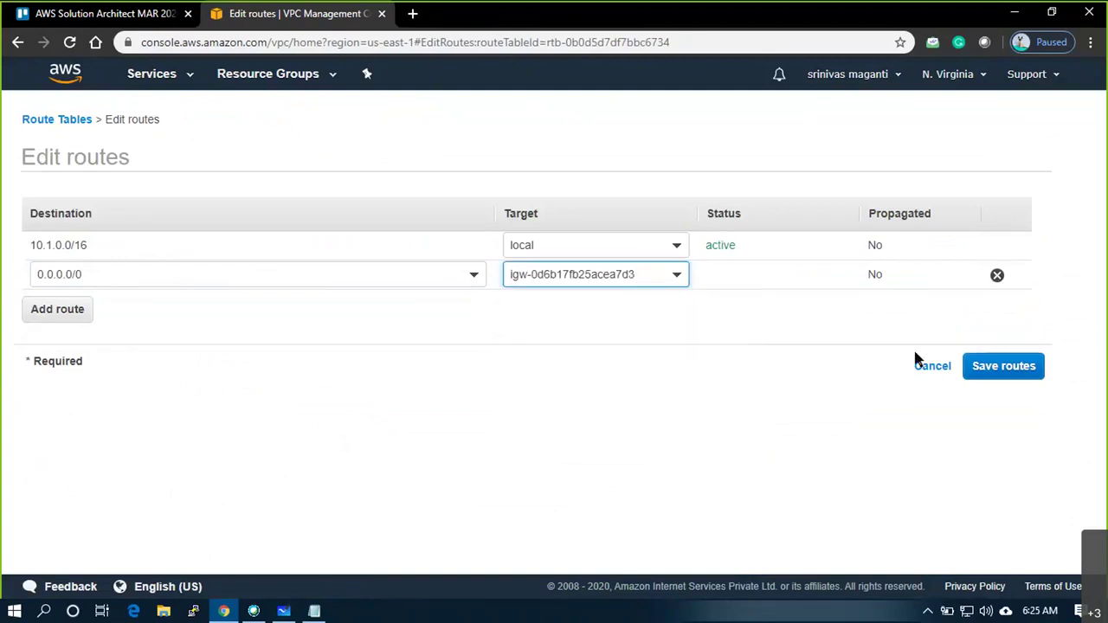
pyautogui.click(1003, 367)
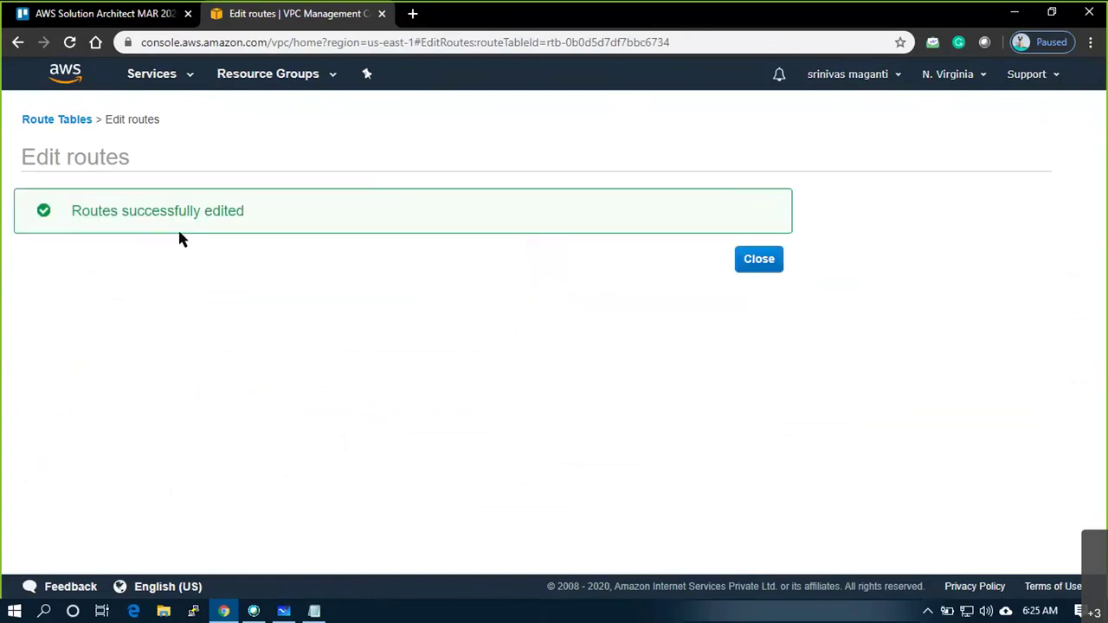
pyautogui.click(742, 263)
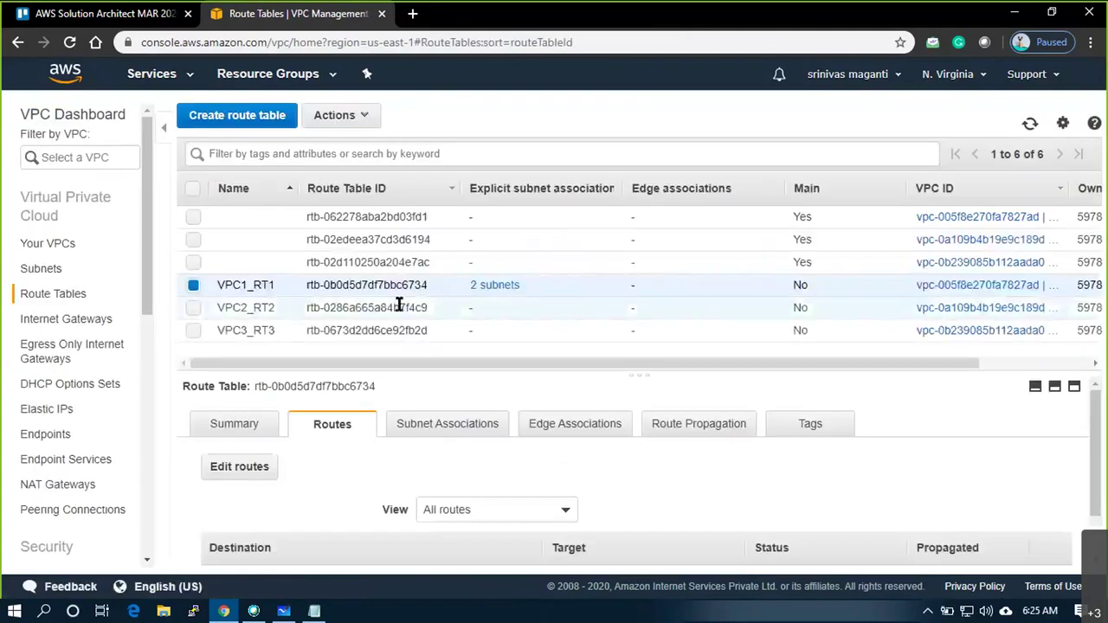
pyautogui.moveTo(461, 284)
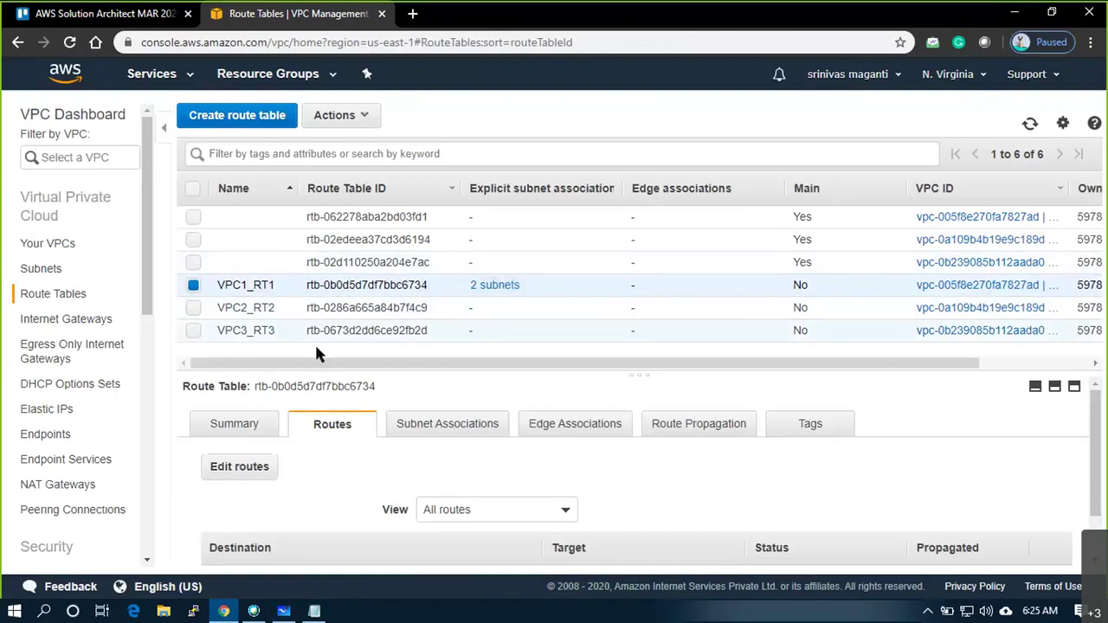
# Label the gateway circles above VPC1, VPC2 and VPC3 as 1, 2 and 3 on the whiteboard
pyautogui.hotkey('alt', 'Tab')
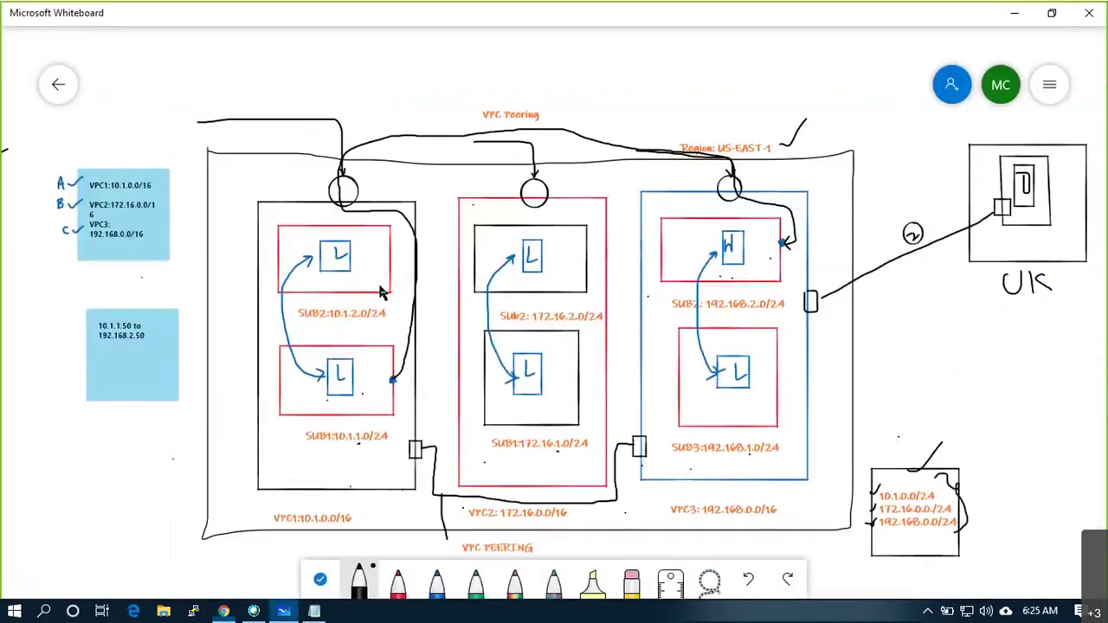
pyautogui.moveTo(363, 180); pyautogui.dragTo(390, 185)
pyautogui.moveTo(579, 176)
pyautogui.mouseDown()
pyautogui.moveTo(574, 186)
pyautogui.moveTo(598, 187)
pyautogui.mouseUp()
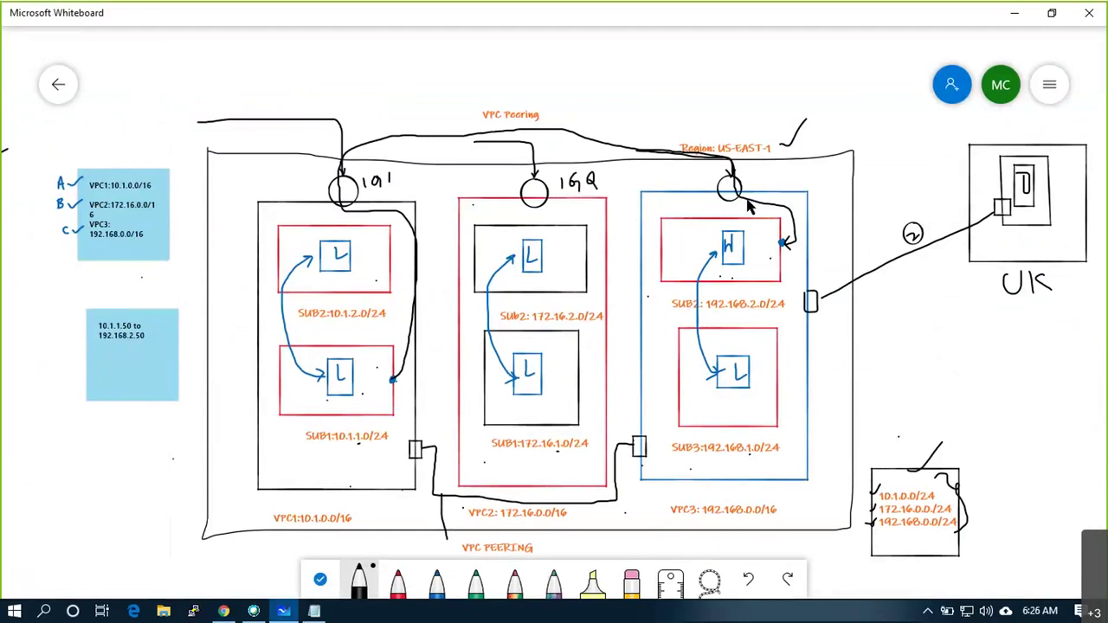
pyautogui.moveTo(758, 174)
pyautogui.mouseDown()
pyautogui.moveTo(758, 188)
pyautogui.moveTo(777, 186)
pyautogui.mouseUp()
pyautogui.hotkey('alt', 'Tab')
# Associate both VPC2 subnets with route table VPC2_RT2
pyautogui.click(363, 309)
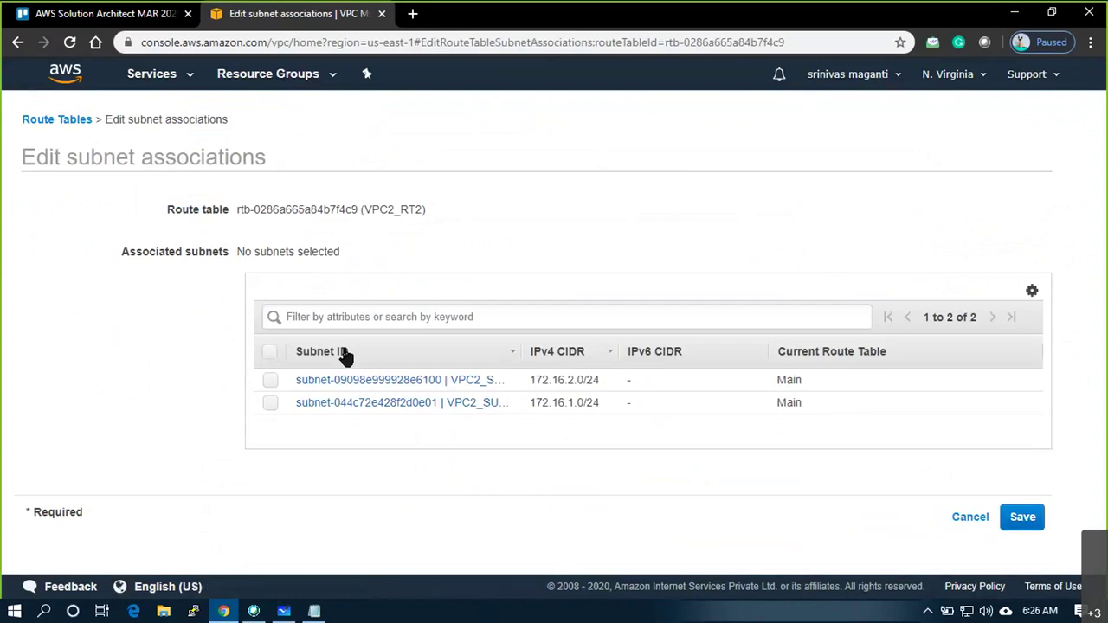
pyautogui.click(271, 354)
pyautogui.click(1039, 520)
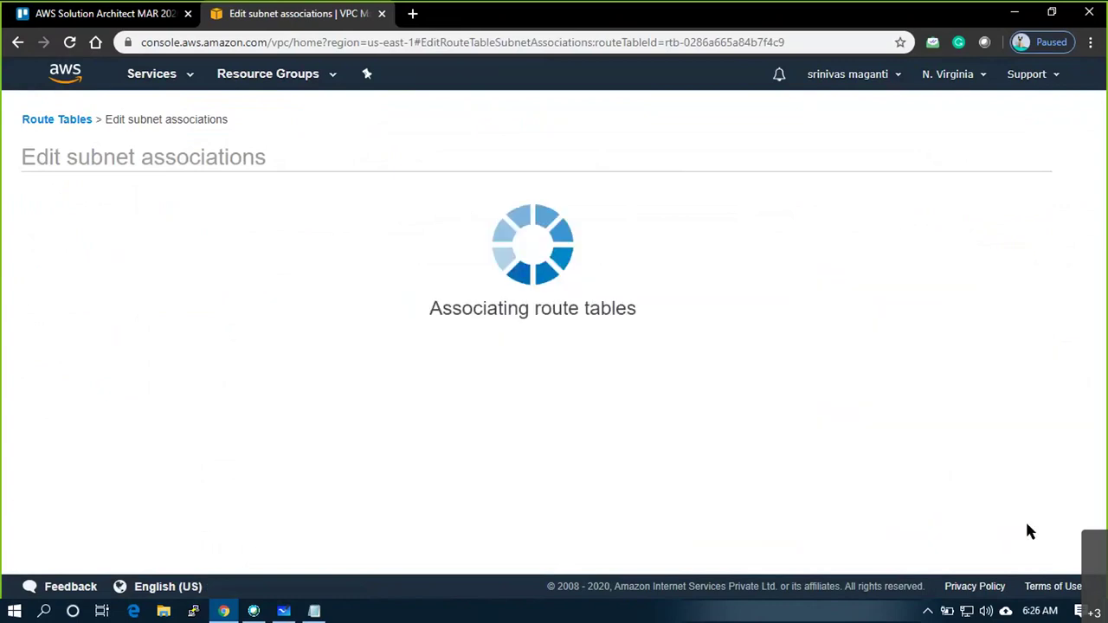
# Add a 0.0.0.0/0 route in VPC2_RT2 targeting VPC2's internet gateway
pyautogui.click(351, 424)
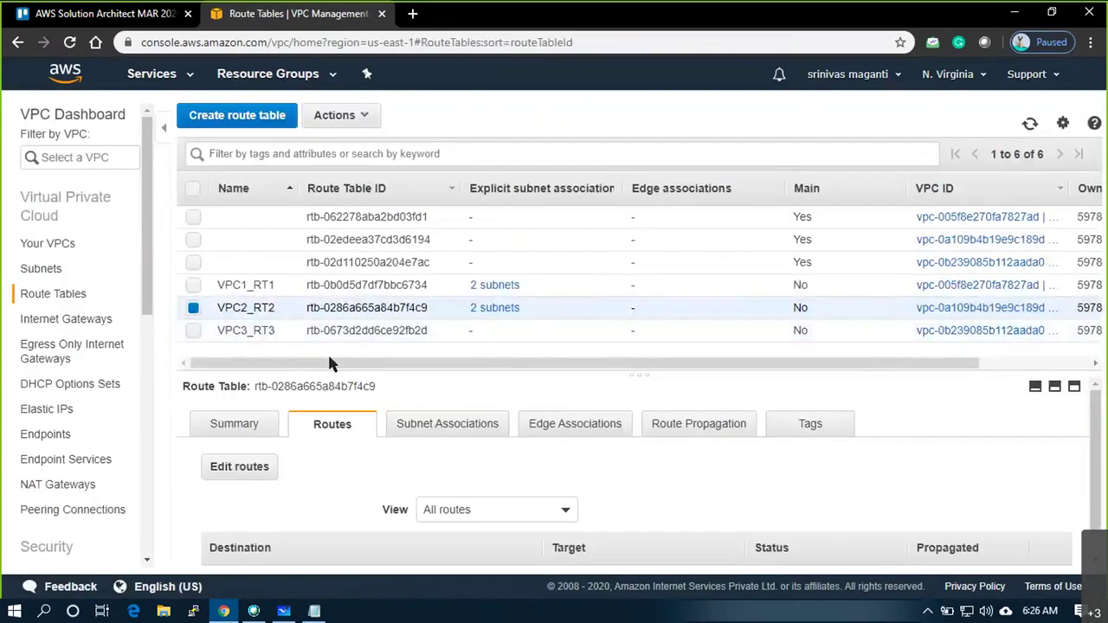
pyautogui.click(249, 466)
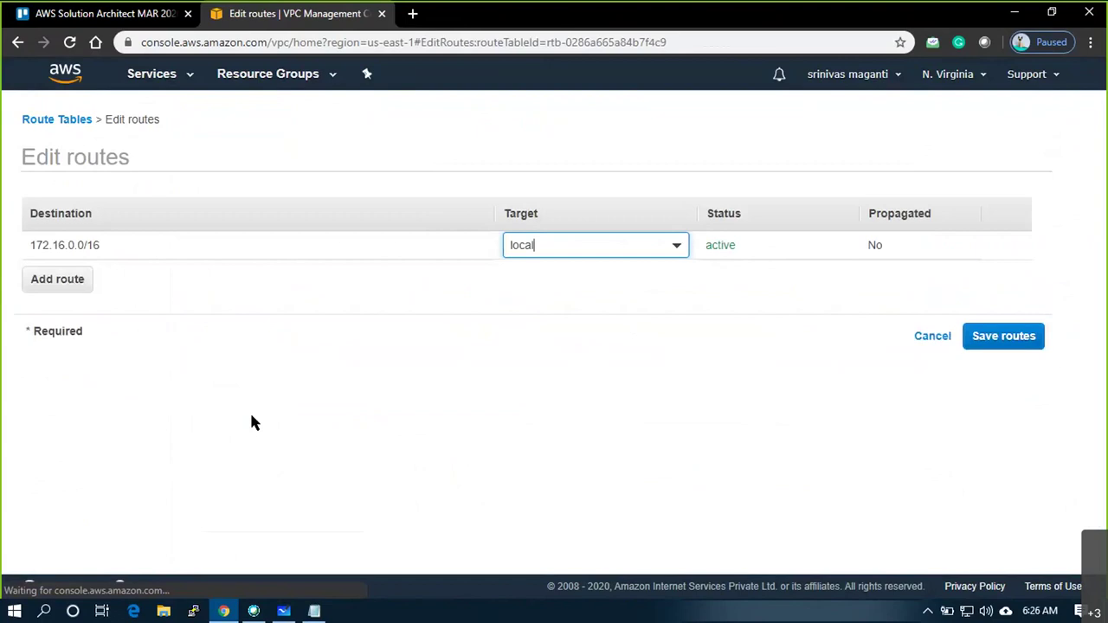
pyautogui.click(87, 288)
pyautogui.write('0.0')
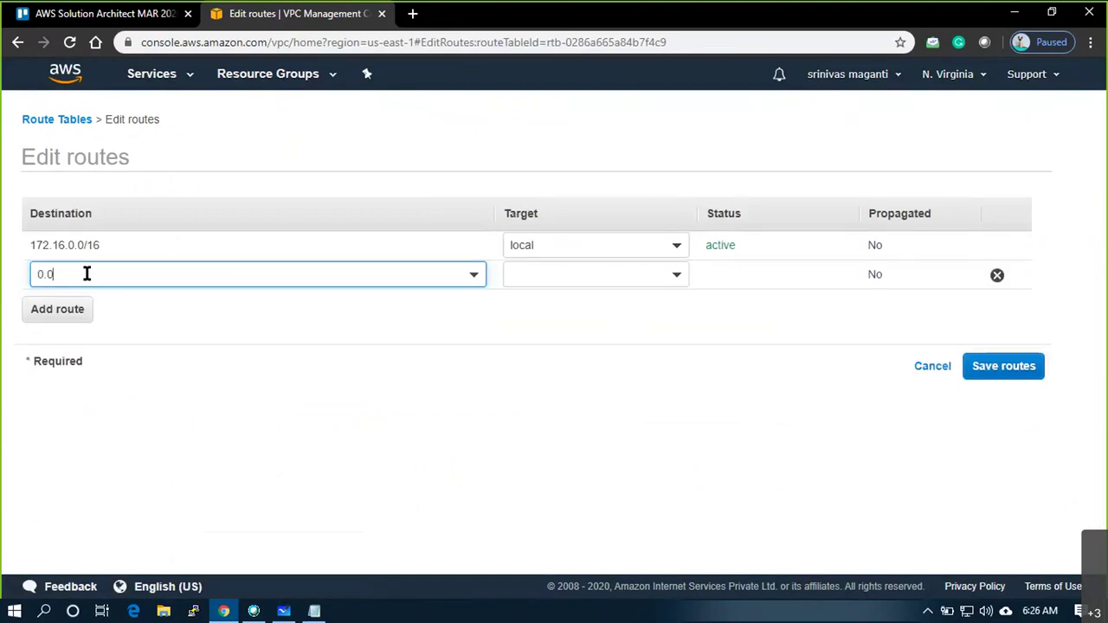
pyautogui.click(90, 311)
pyautogui.click(580, 275)
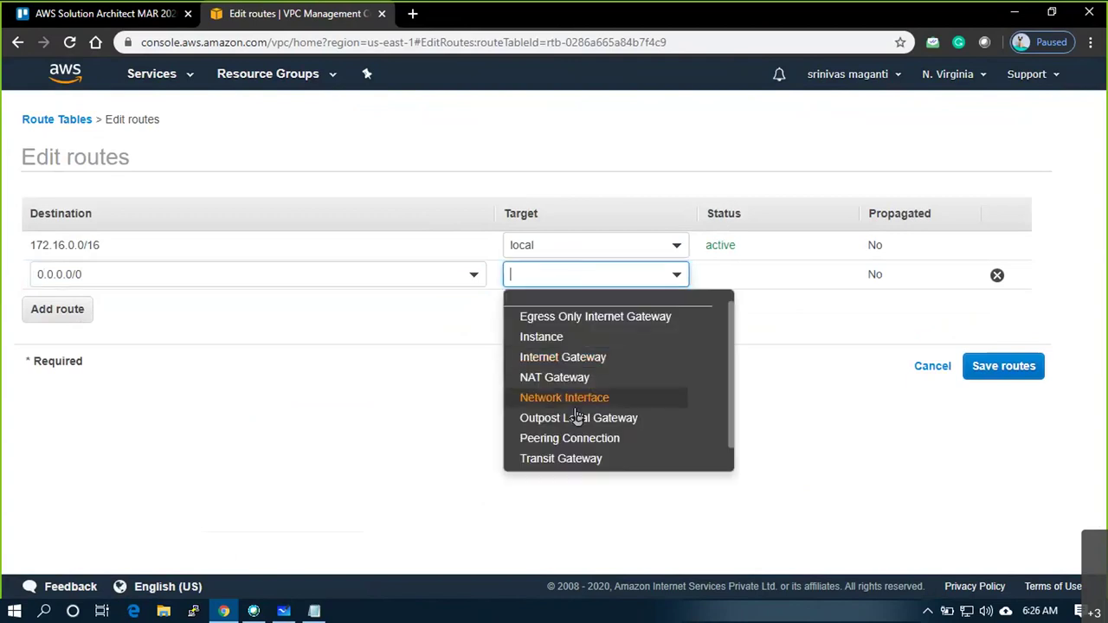
pyautogui.click(589, 357)
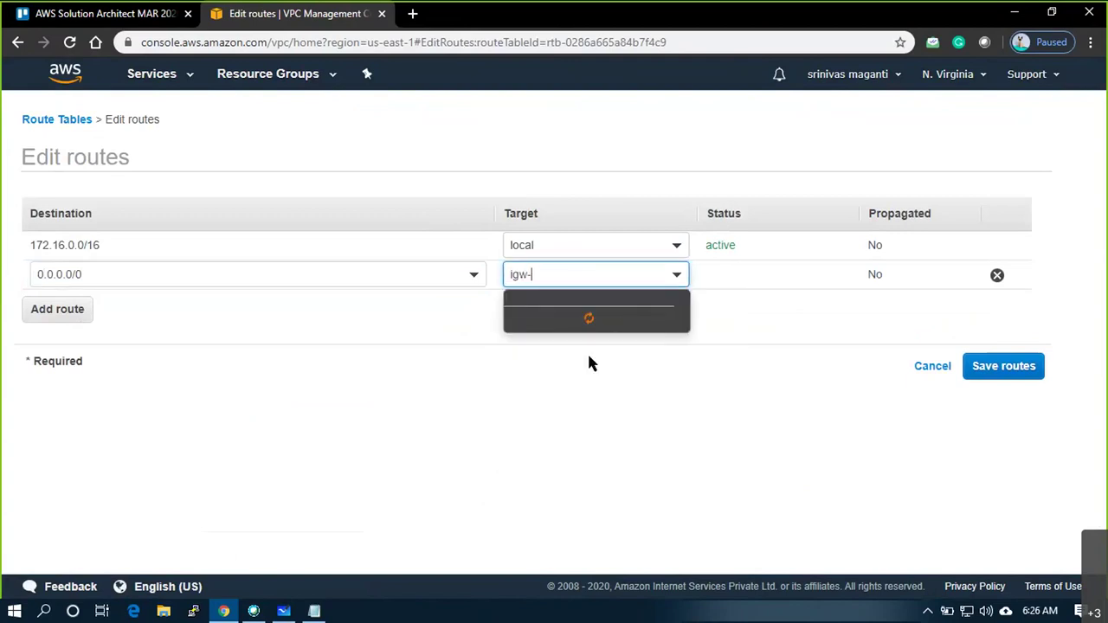
pyautogui.click(610, 320)
pyautogui.click(1003, 367)
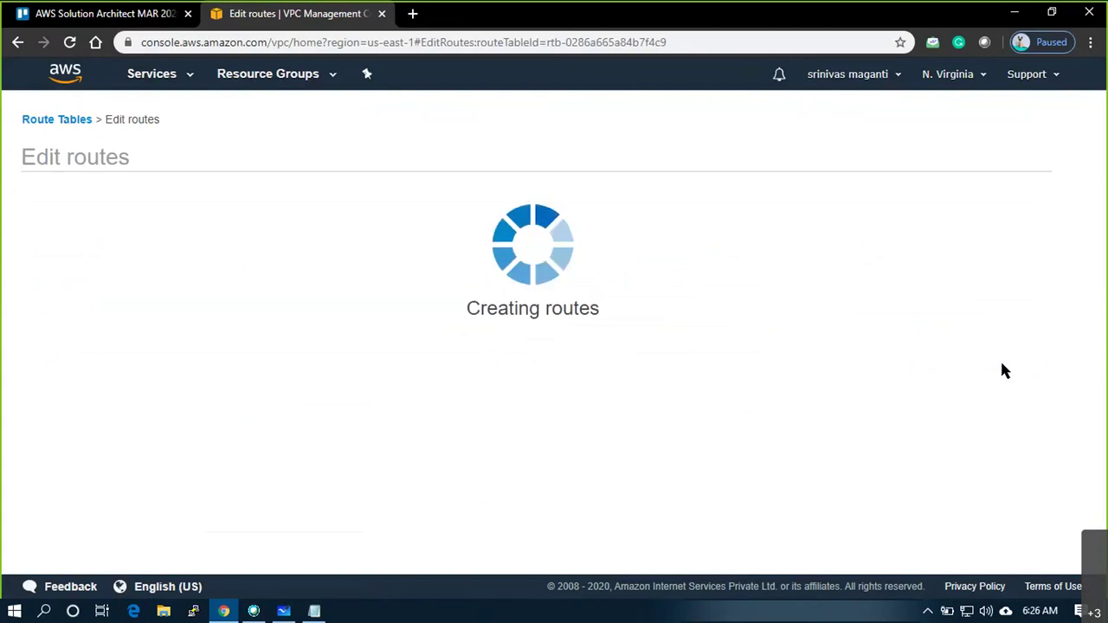
pyautogui.click(759, 260)
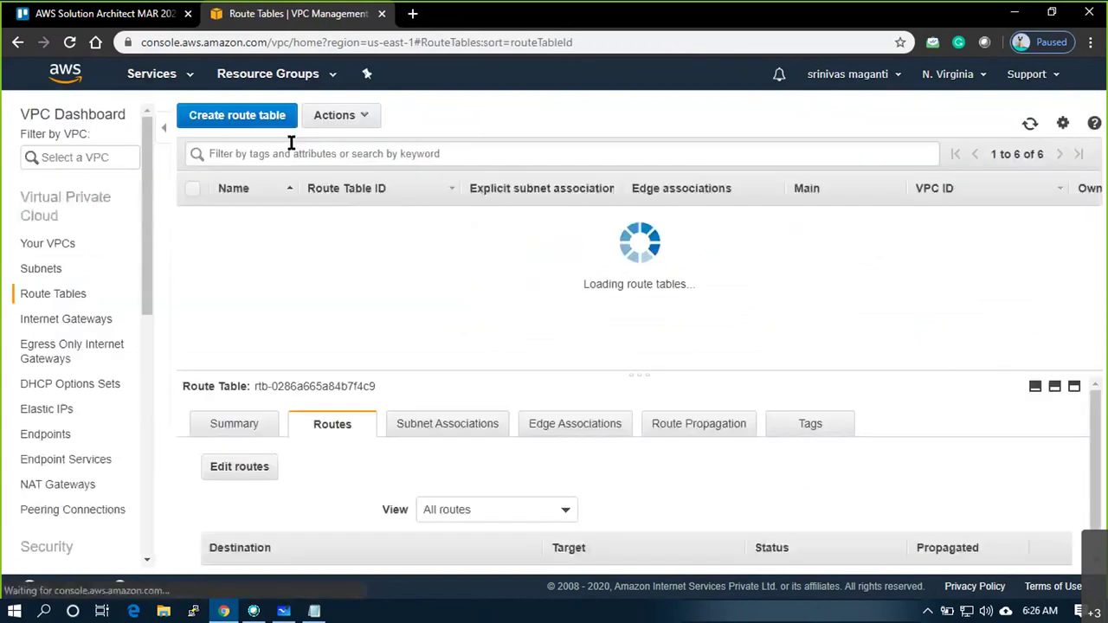
pyautogui.click(250, 334)
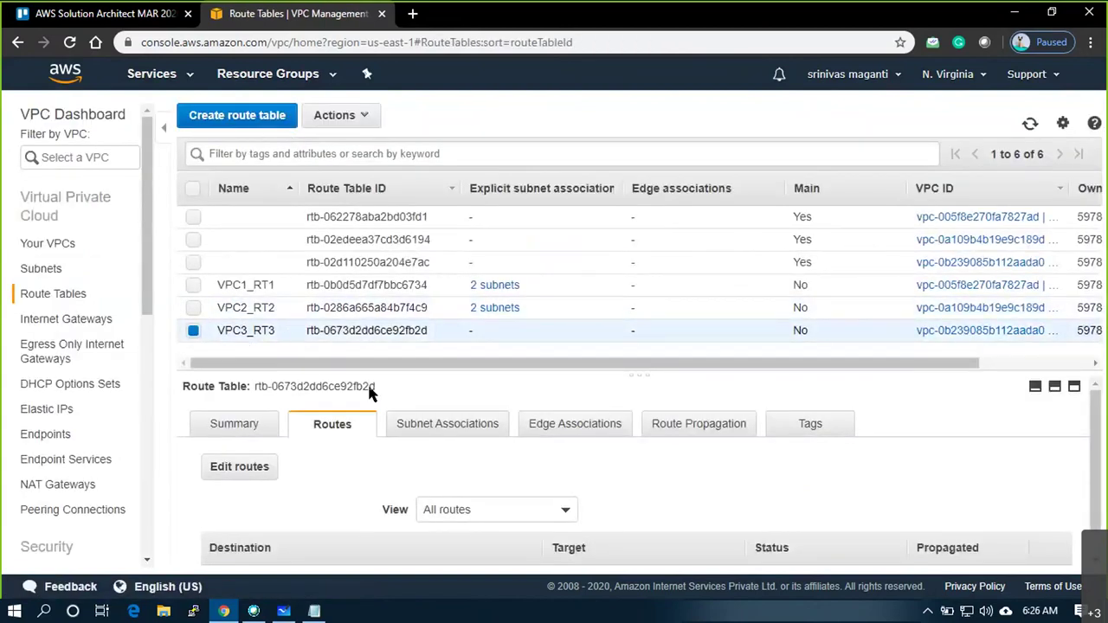
# Add a 0.0.0.0/0 route in VPC3_RT3 to internet gateway igw-087e9aaaa1dbcff5d
pyautogui.click(252, 466)
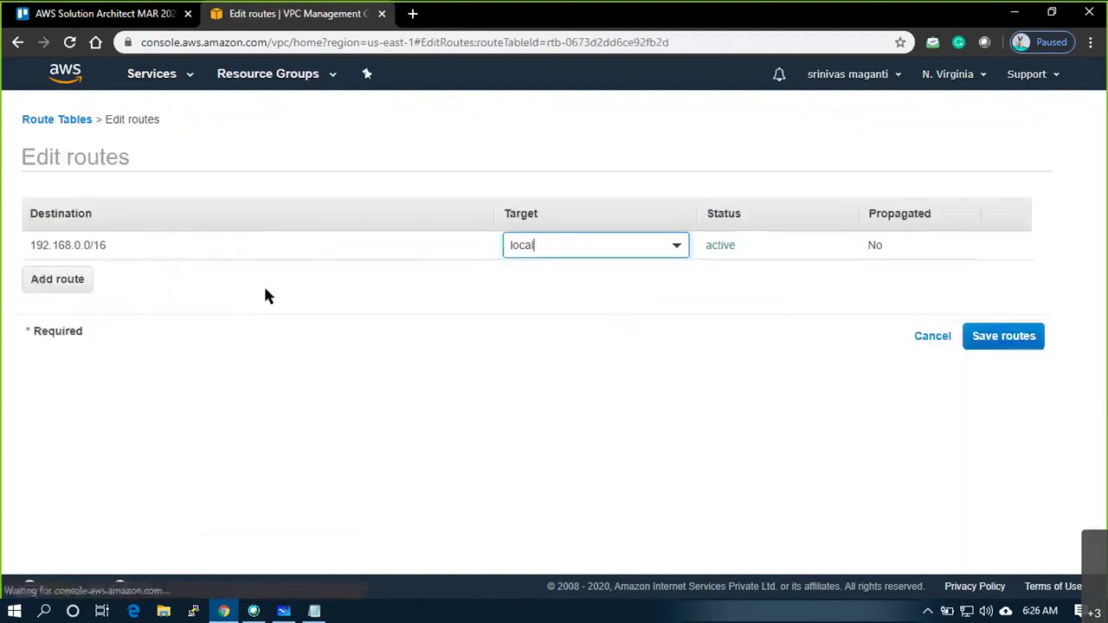
pyautogui.click(57, 279)
pyautogui.write('0..0')
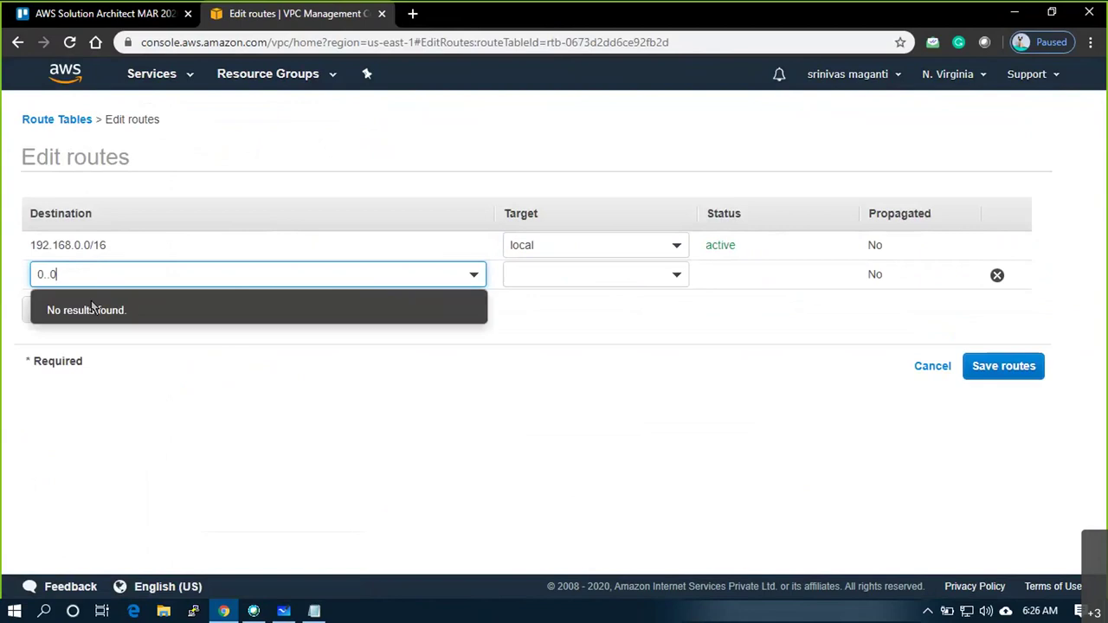
pyautogui.press('BackSpace')
pyautogui.press('BackSpace')
pyautogui.write('0.0.0/0')
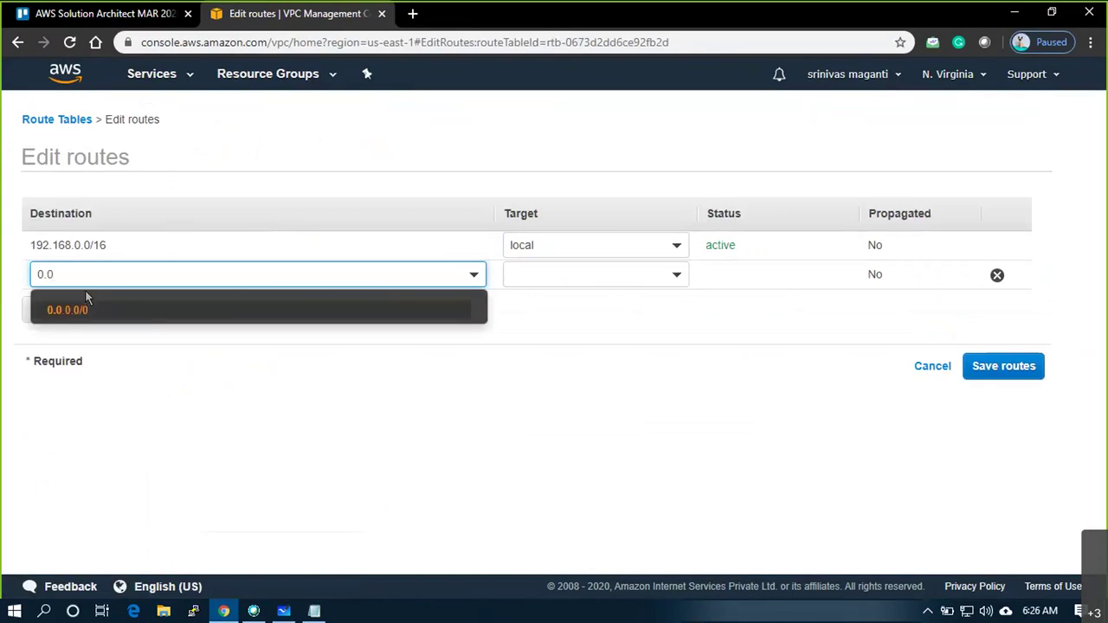
pyautogui.click(84, 308)
pyautogui.click(544, 275)
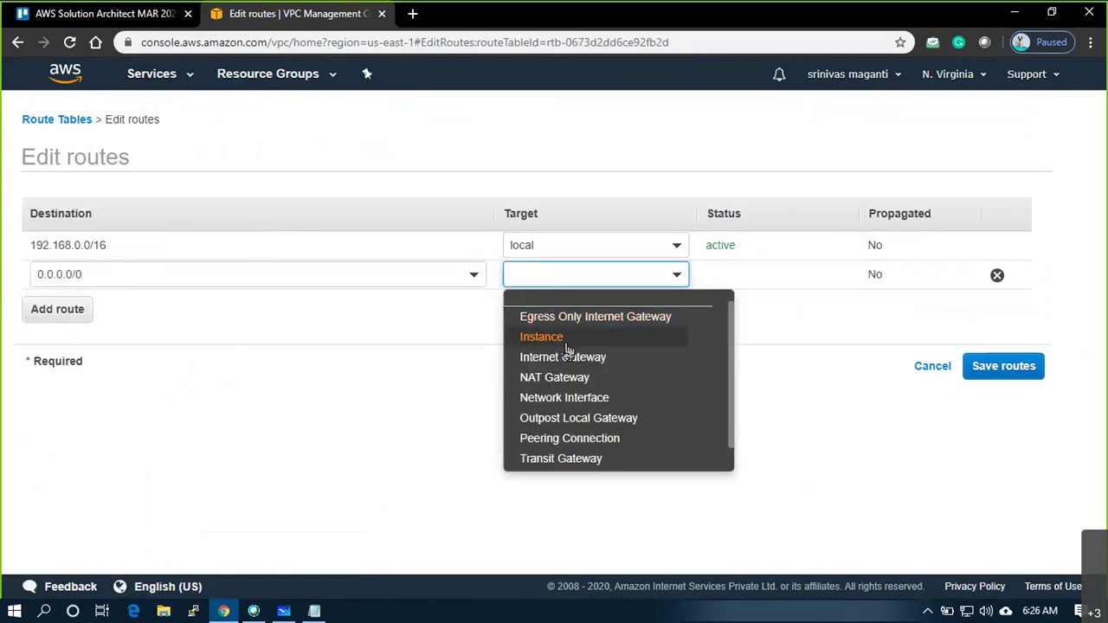
pyautogui.click(563, 355)
pyautogui.click(584, 319)
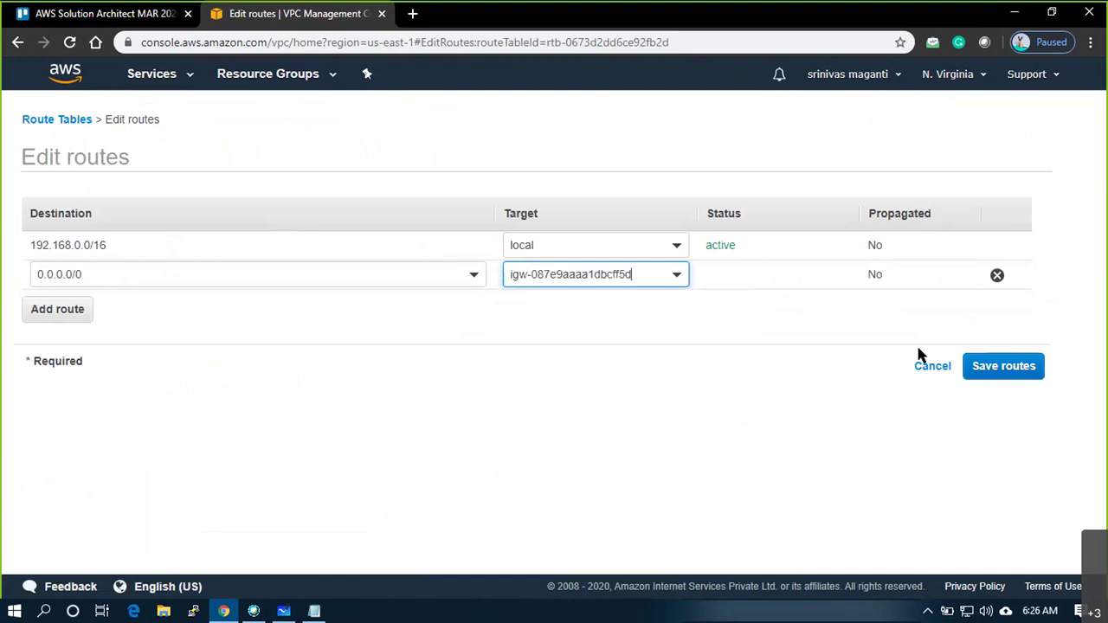
pyautogui.click(998, 367)
pyautogui.click(760, 259)
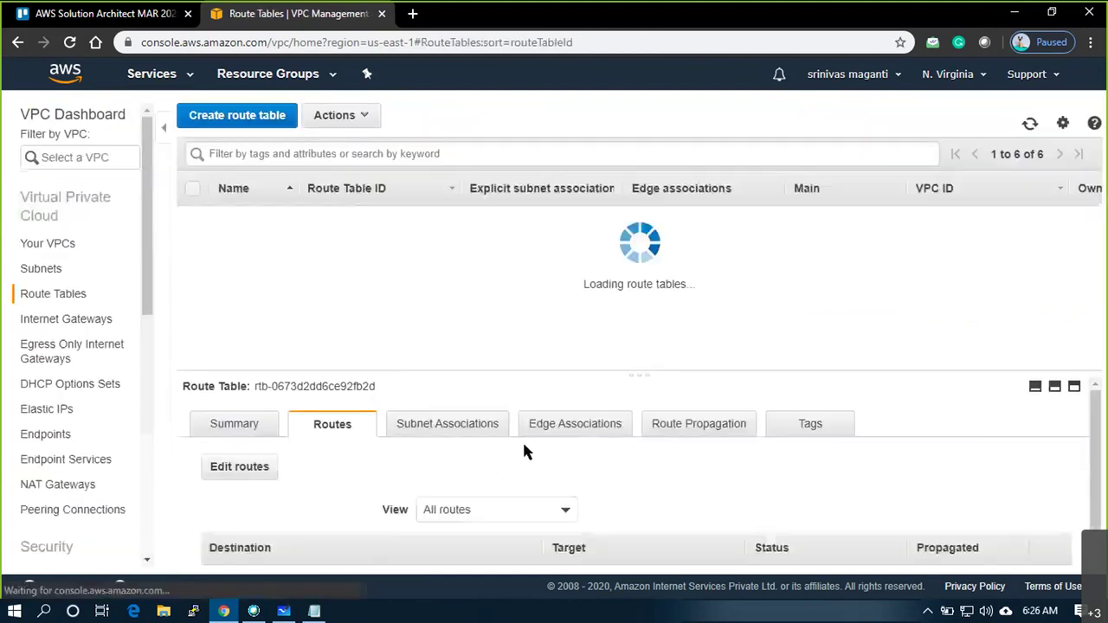
# Associate both VPC3 subnets with route table VPC3_RT3
pyautogui.click(464, 429)
pyautogui.click(307, 459)
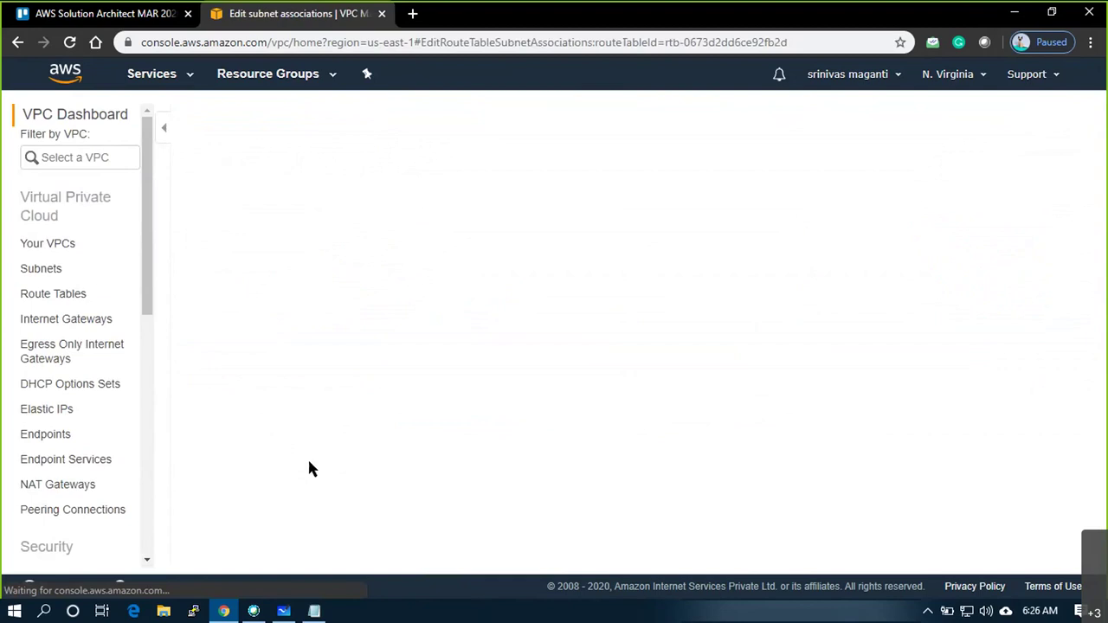
pyautogui.click(270, 352)
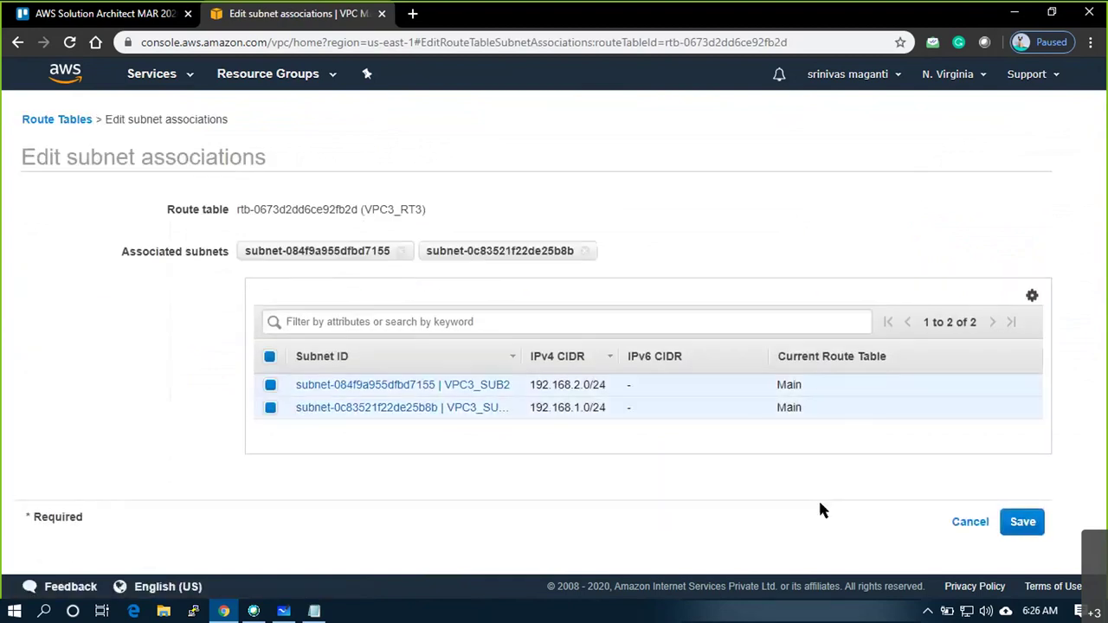
pyautogui.click(1022, 517)
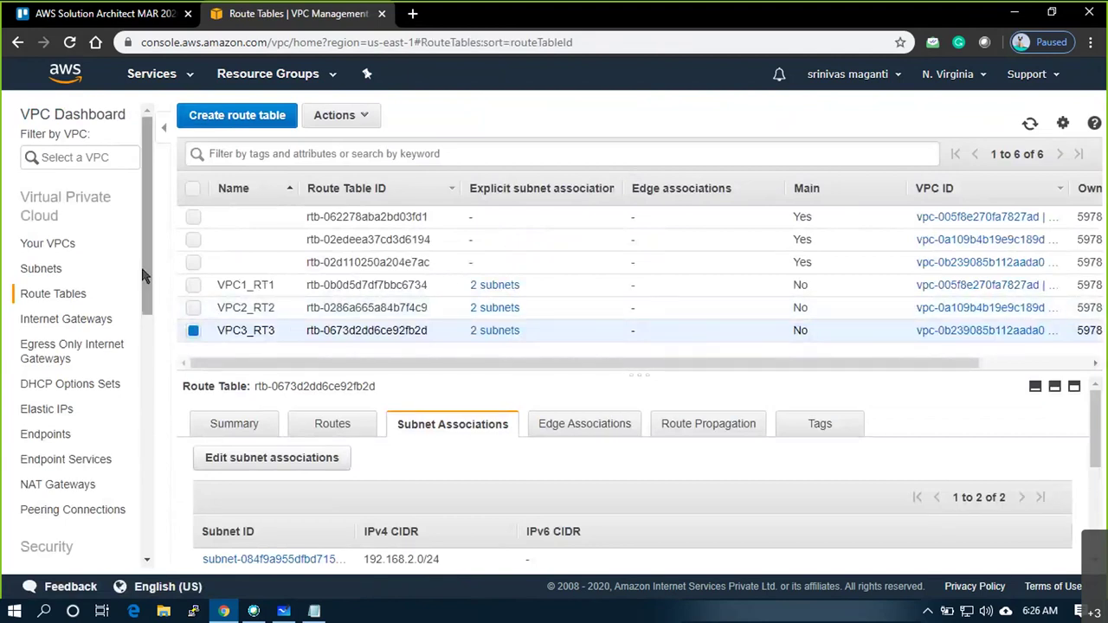
pyautogui.scroll(-3, 136, 352)
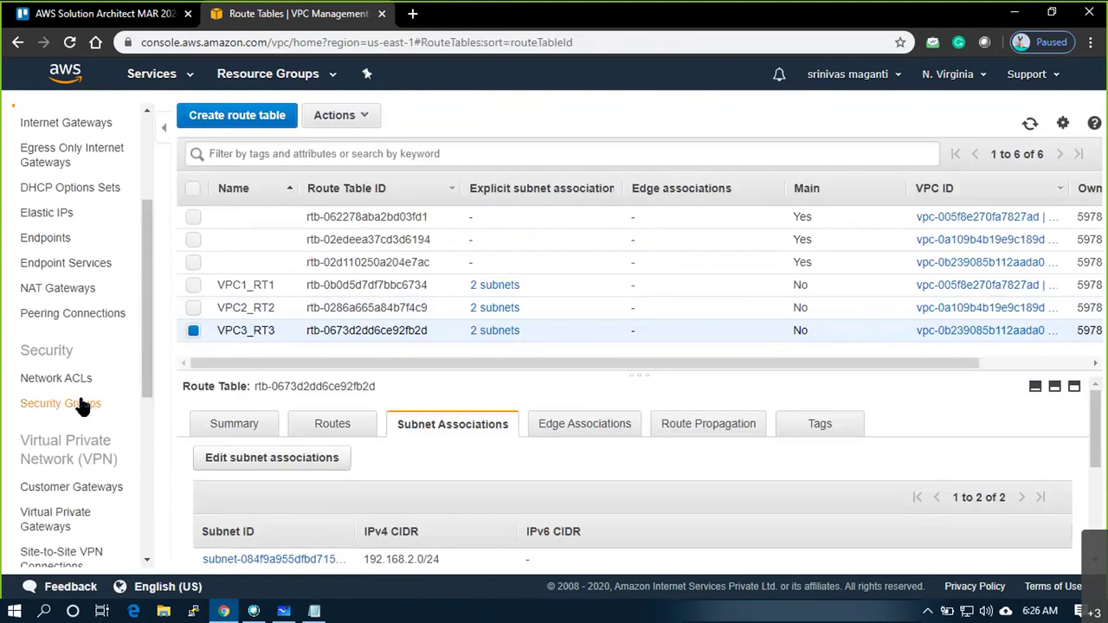
# Create security group VPC1_SG1 in VPC1 with description 'Allow Deny Ports'
pyautogui.click(79, 404)
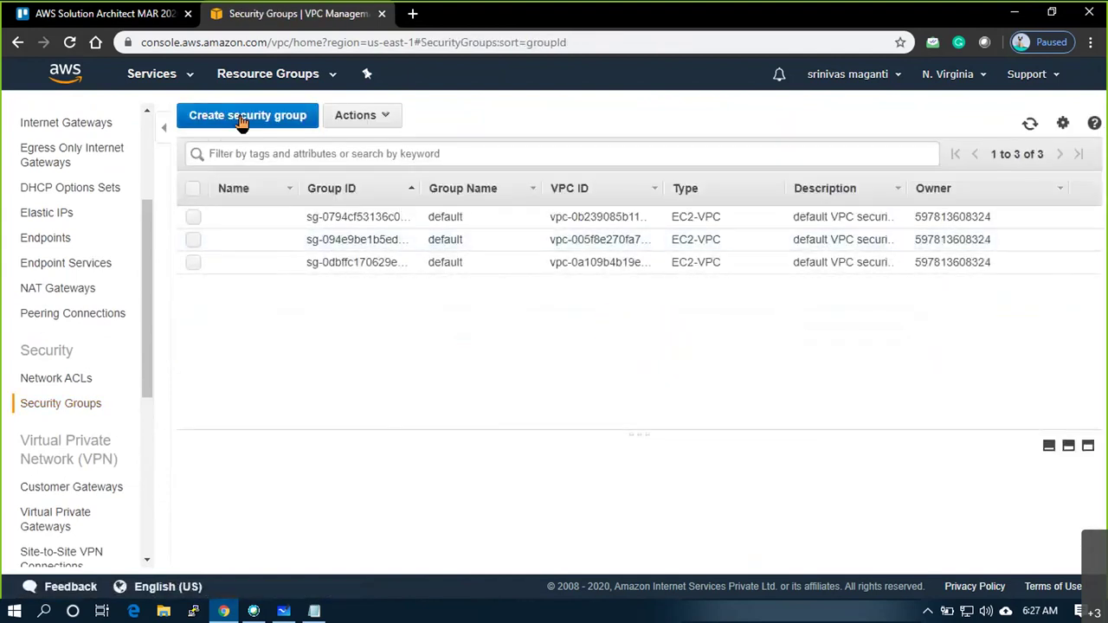
pyautogui.click(247, 115)
pyautogui.click(365, 226)
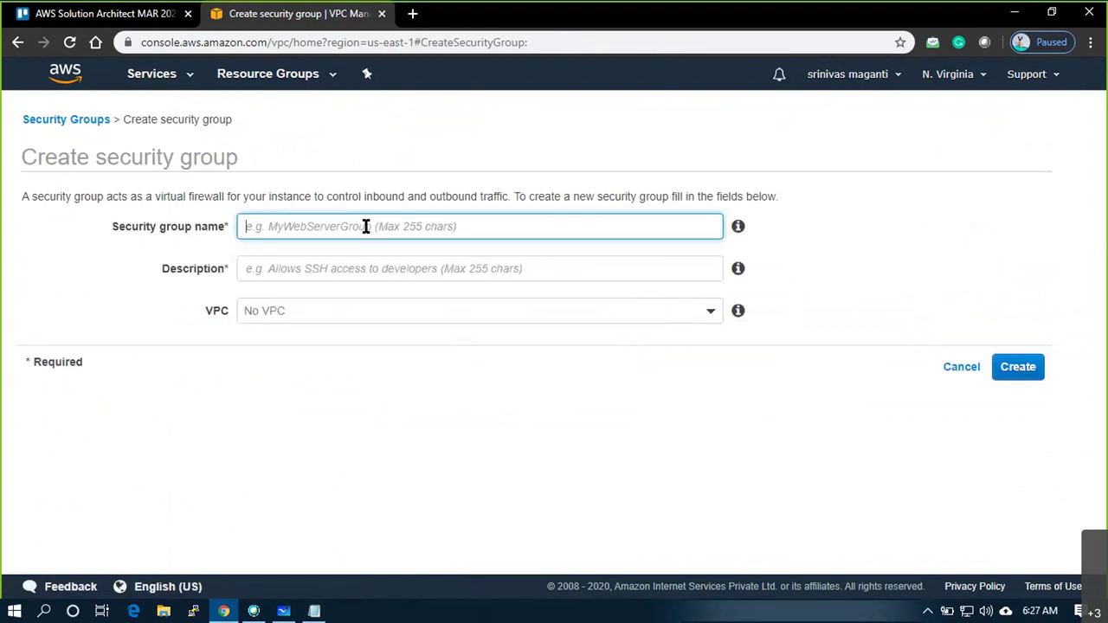
pyautogui.write('VPC1_SG1')
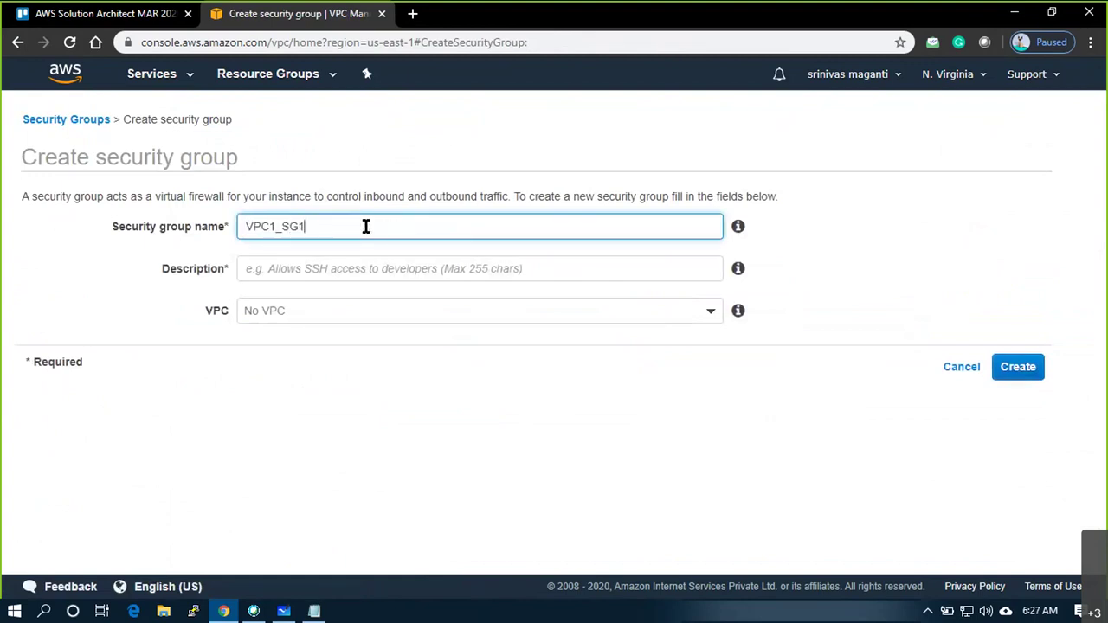
pyautogui.press('Tab')
pyautogui.write('All')
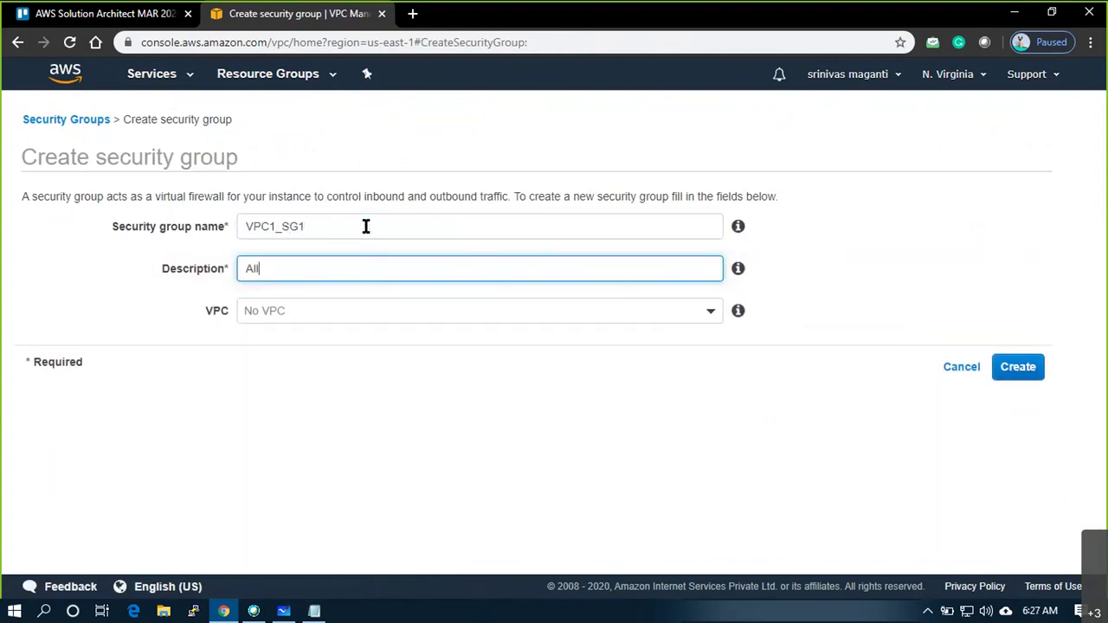
pyautogui.write('ow Deny Ports')
pyautogui.click(426, 318)
pyautogui.click(460, 419)
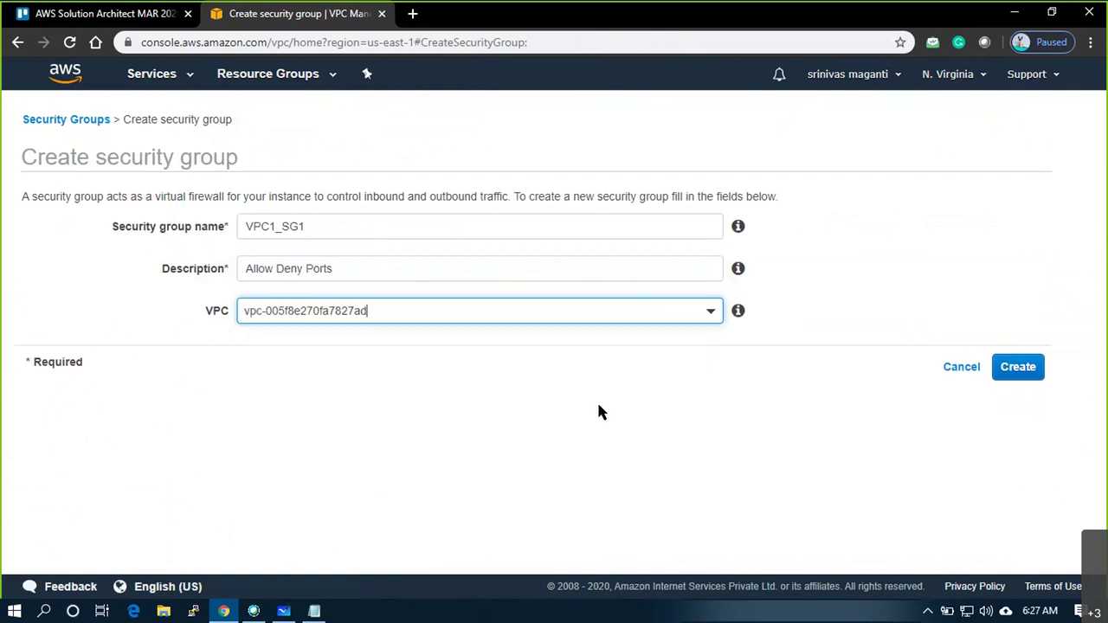
pyautogui.click(1018, 375)
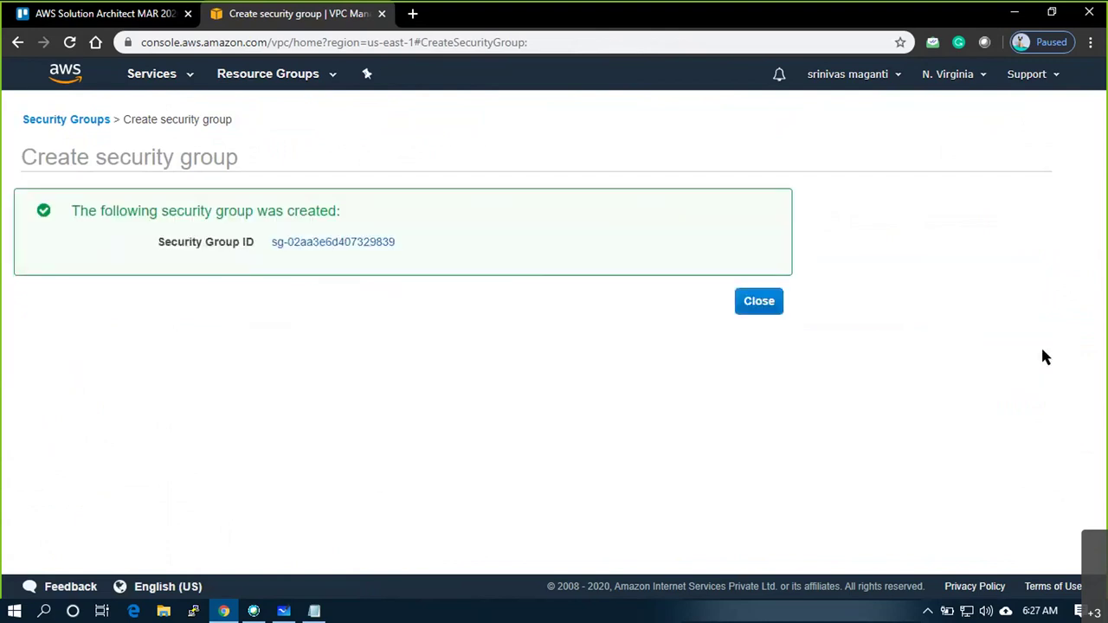
pyautogui.click(759, 300)
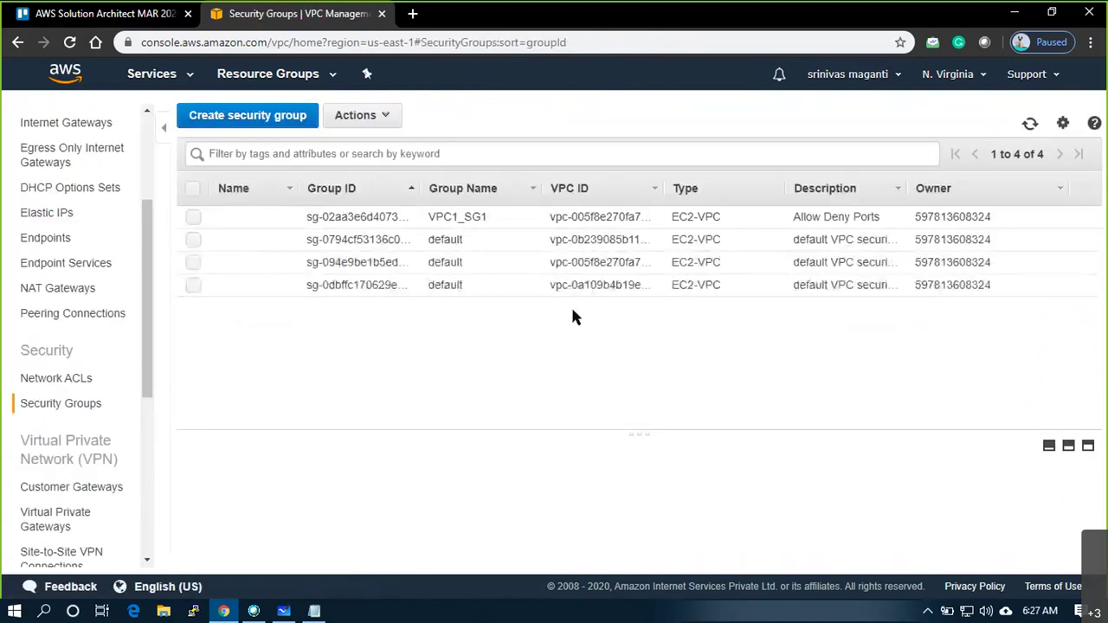
# Give security group VPC1_SG1 the Name tag VPC1_SG1
pyautogui.click(279, 214)
pyautogui.write('VPC1_SG1')
pyautogui.press('Return')
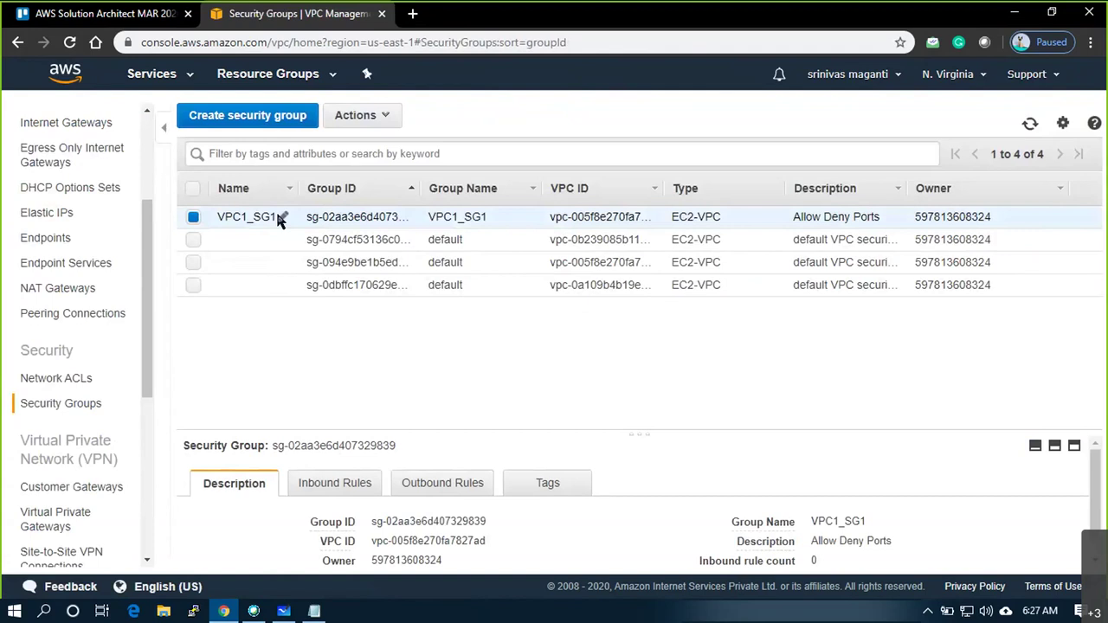
# Create security group VPC2_SG2 in VPC2 with description 'Allow Deny Ports'
pyautogui.click(270, 121)
pyautogui.click(373, 232)
pyautogui.write('VPC2_SG2')
pyautogui.press('Tab')
pyautogui.press('Tab')
pyautogui.write('AL')
pyautogui.write('low Deny Por')
pyautogui.write('ts')
pyautogui.press('Tab')
pyautogui.press('Tab')
pyautogui.press('Down')
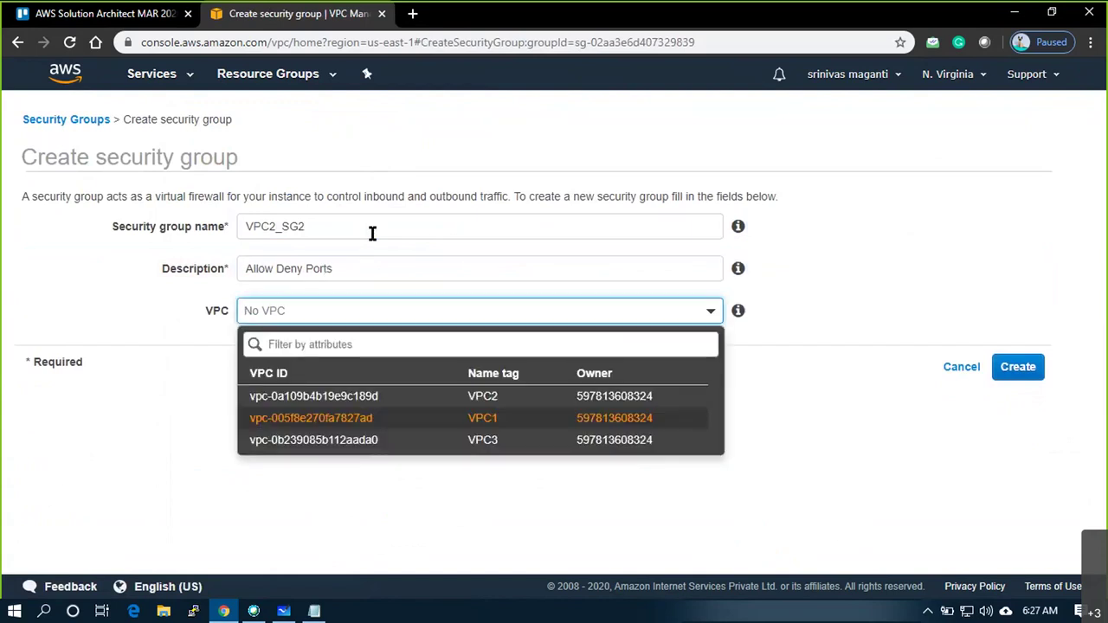
pyautogui.press('Up')
pyautogui.press('Return')
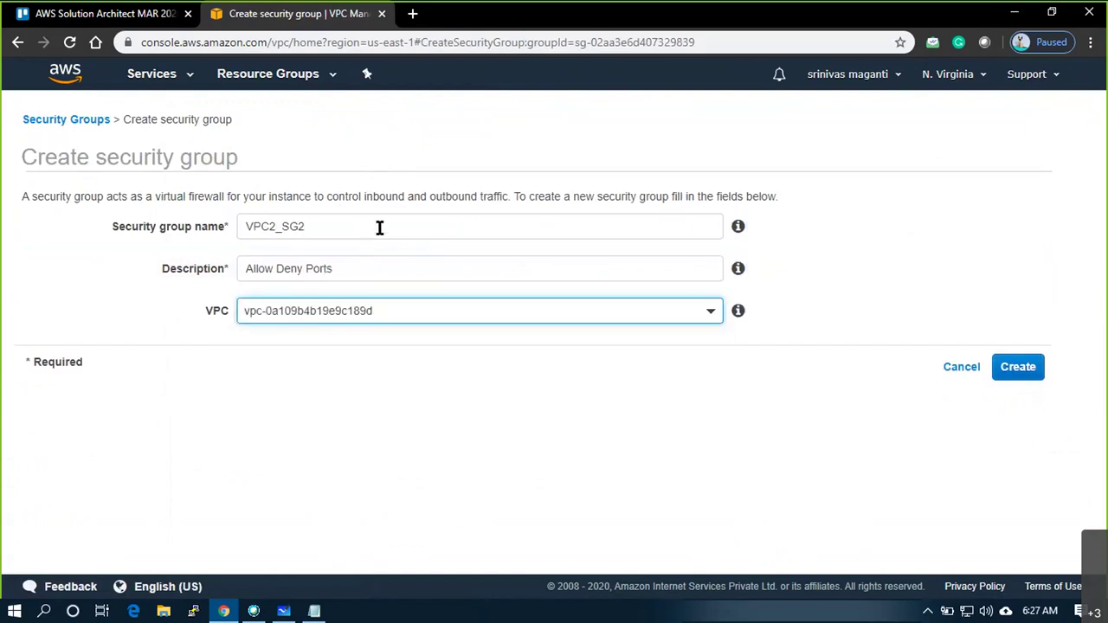
pyautogui.click(1038, 369)
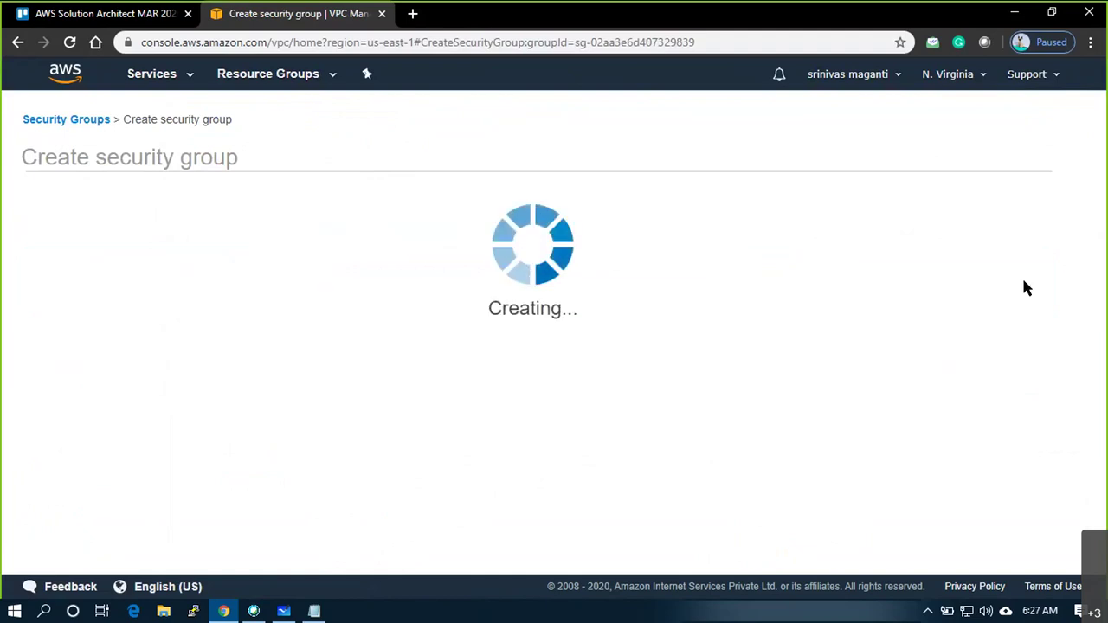
pyautogui.click(757, 303)
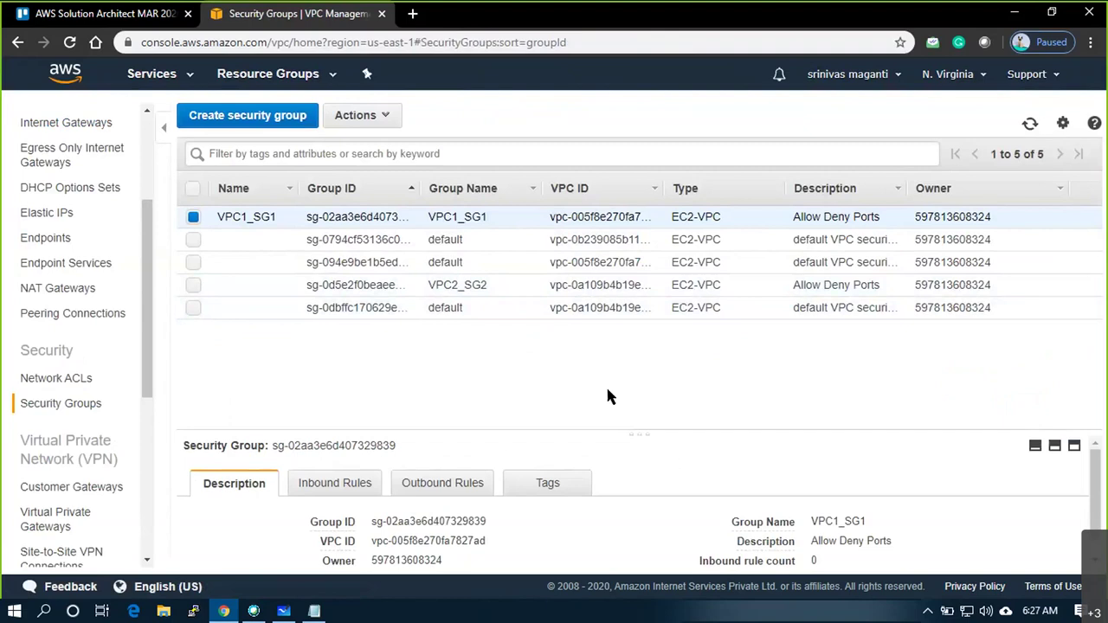
# Set the new group's Name tag to VPC2_SG2
pyautogui.click(505, 289)
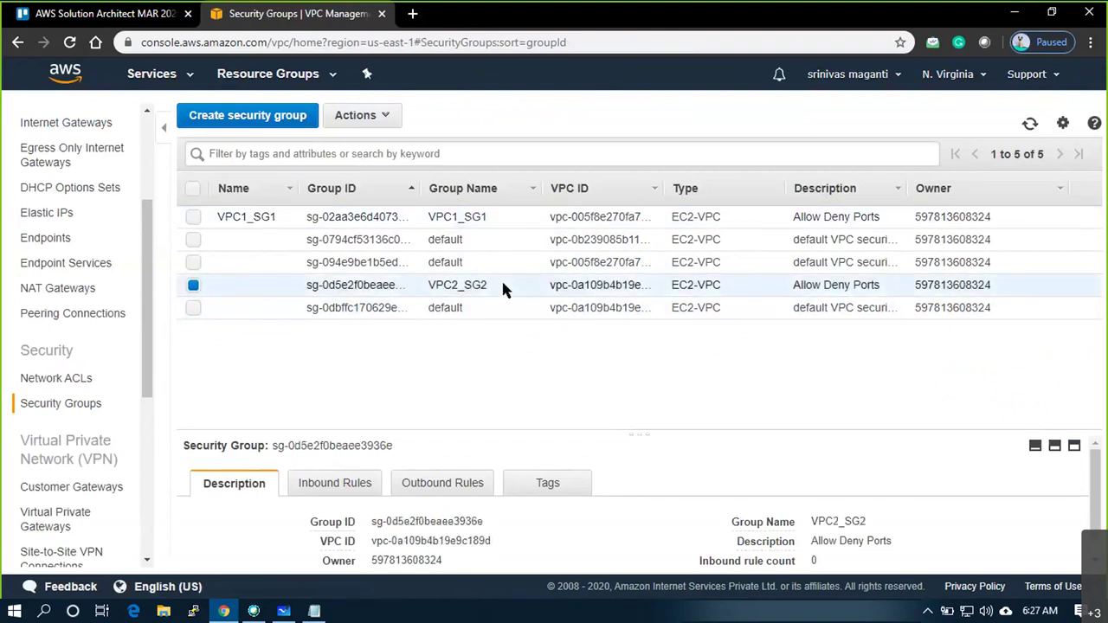
pyautogui.click(501, 219)
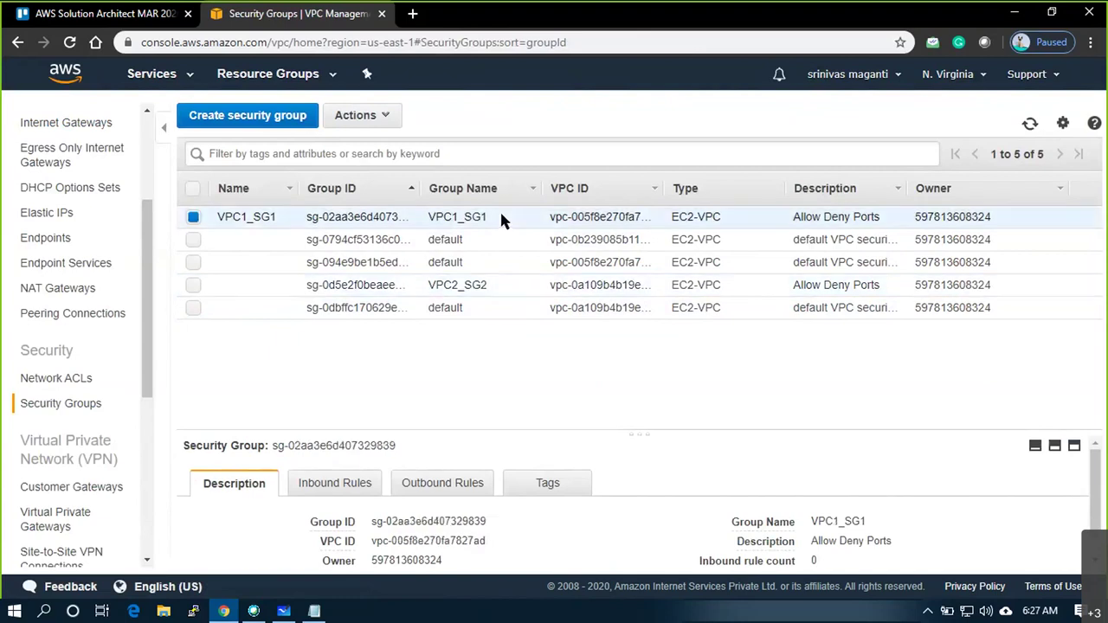
pyautogui.click(499, 286)
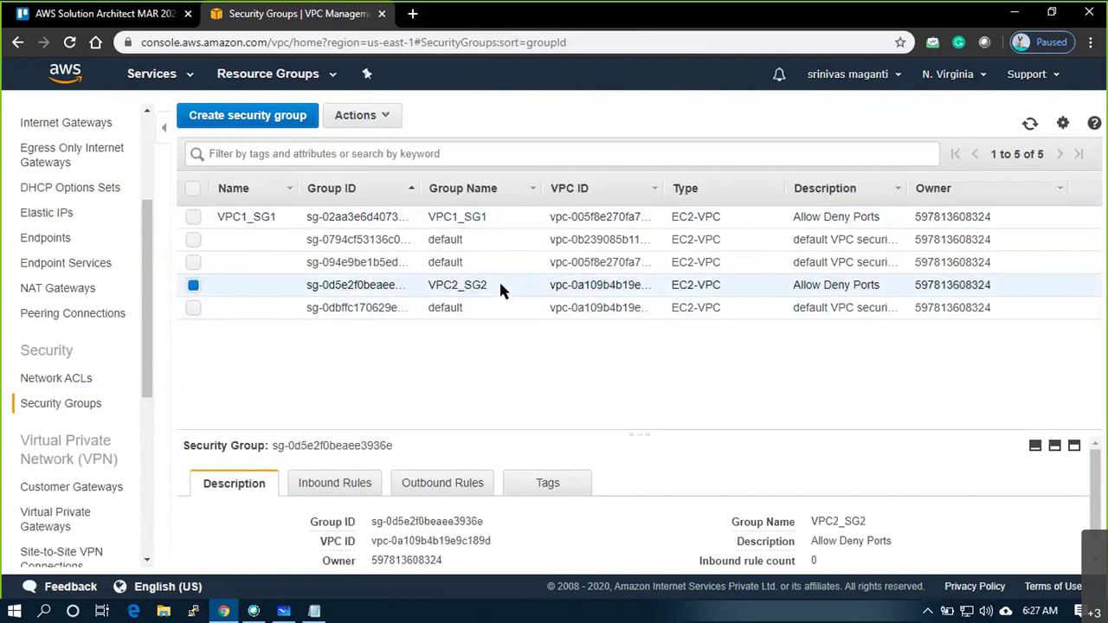
pyautogui.click(282, 285)
pyautogui.write('VPC2_SG2')
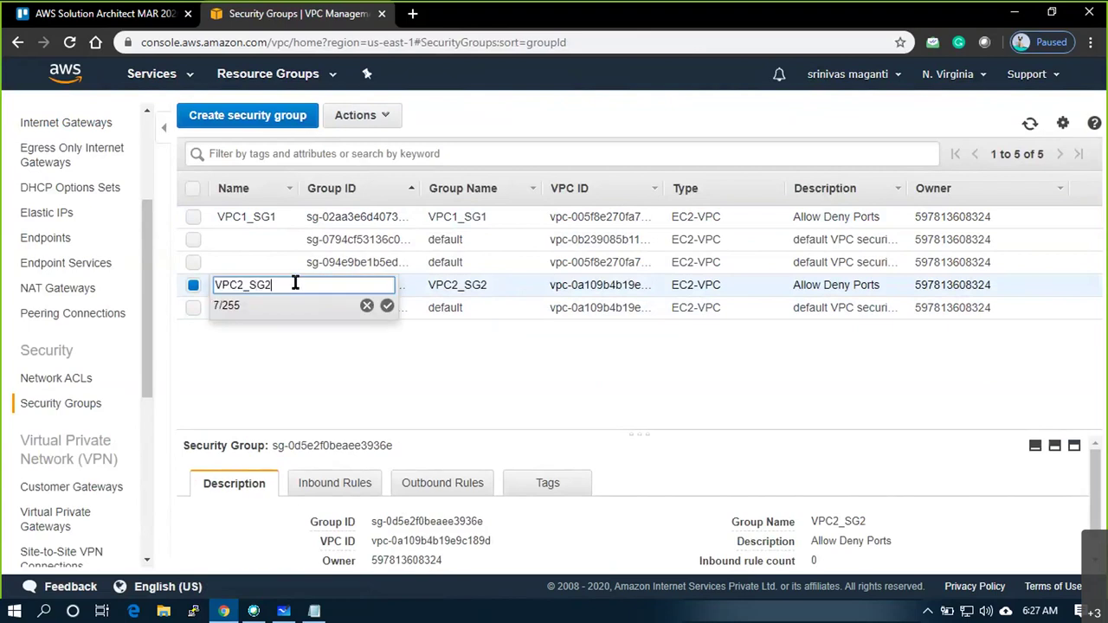
pyautogui.press('Return')
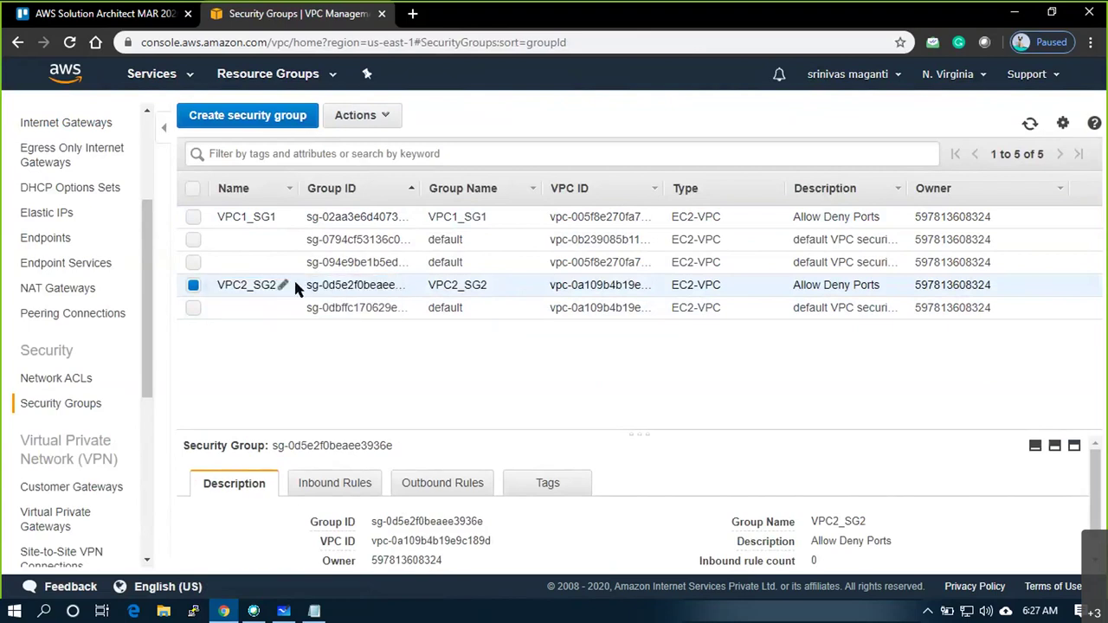
pyautogui.click(227, 121)
# Create security group VPC3_SG3, described 'Allow Deny Ports', in vpc-0b239085b112aada0
pyautogui.click(325, 225)
pyautogui.write('VPC3_SG3')
pyautogui.press('Tab')
pyautogui.press('Tab')
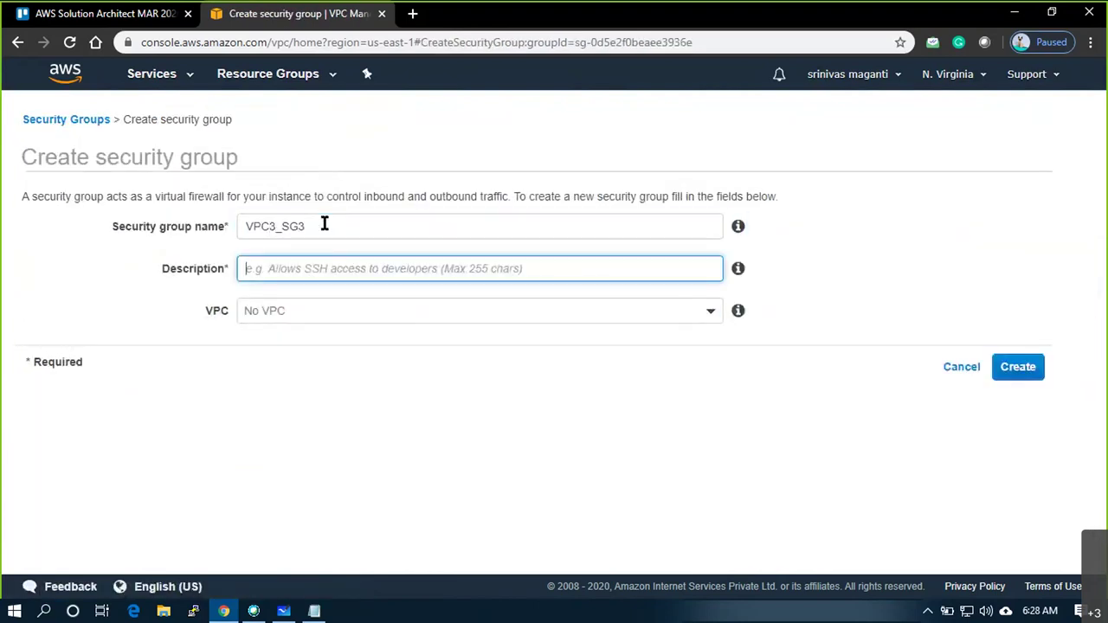
pyautogui.write('Allow Deny Ports')
pyautogui.press('Tab')
pyautogui.press('Tab')
pyautogui.press('Down')
pyautogui.press('Down')
pyautogui.press('Down')
pyautogui.press('Return')
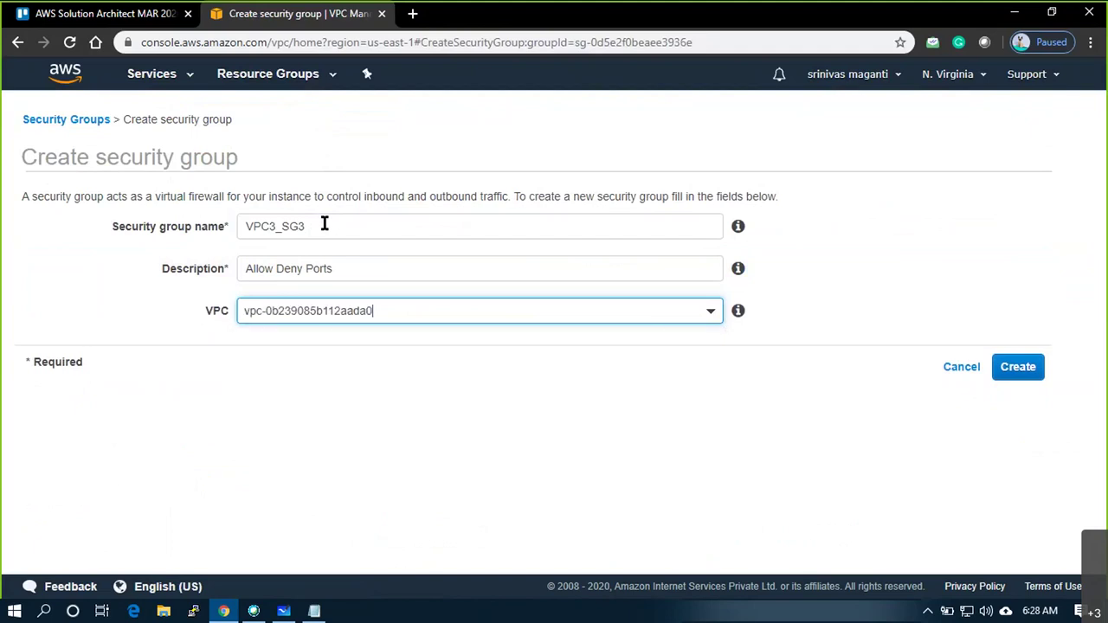
pyautogui.click(1035, 372)
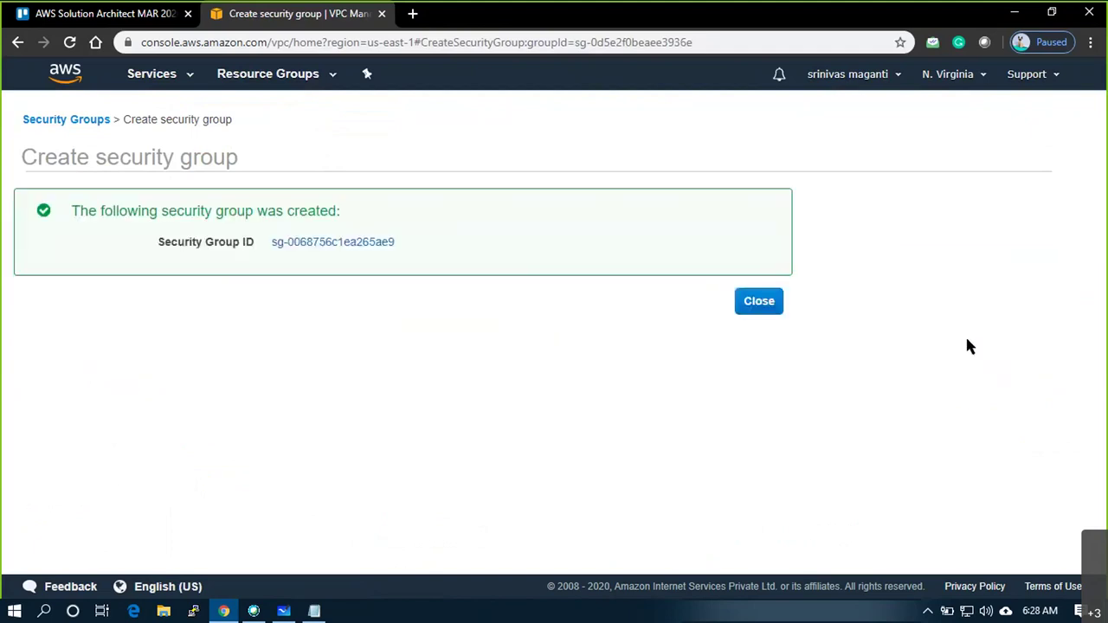
pyautogui.click(764, 308)
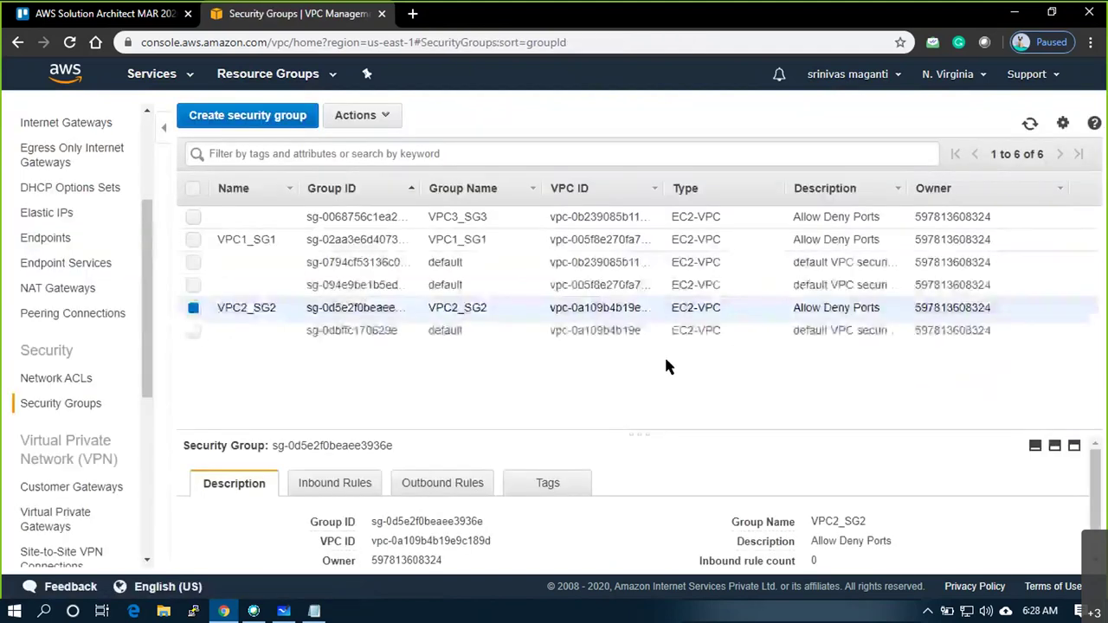
# Tag the new group with Name VPC3_SG3 and sort the list by Name
pyautogui.click(282, 219)
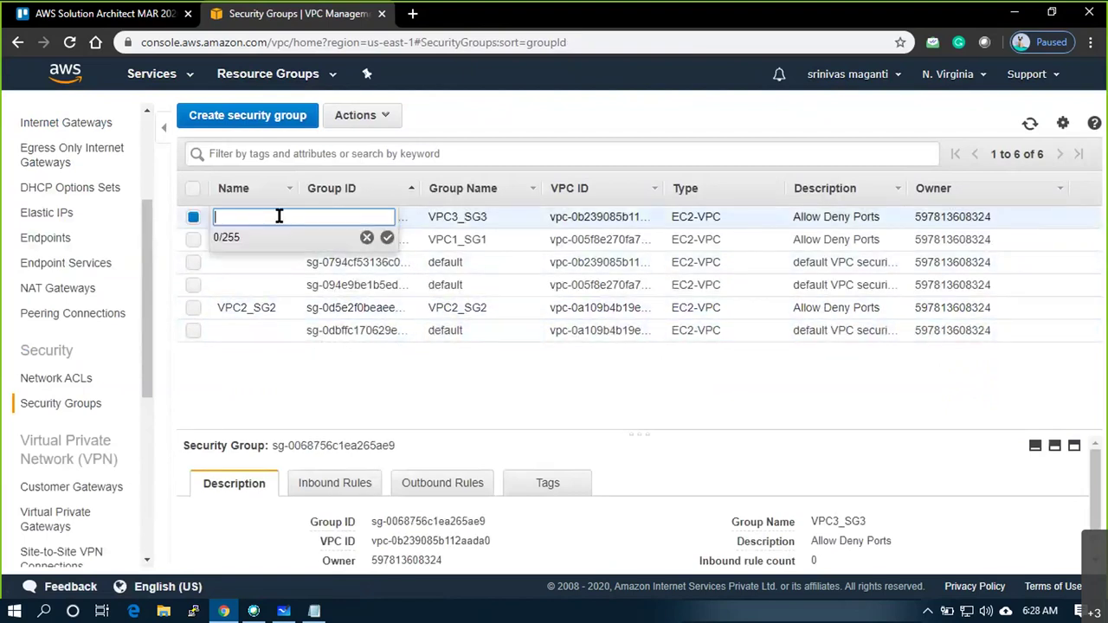
pyautogui.write('VPC3_SG3')
pyautogui.press('Return')
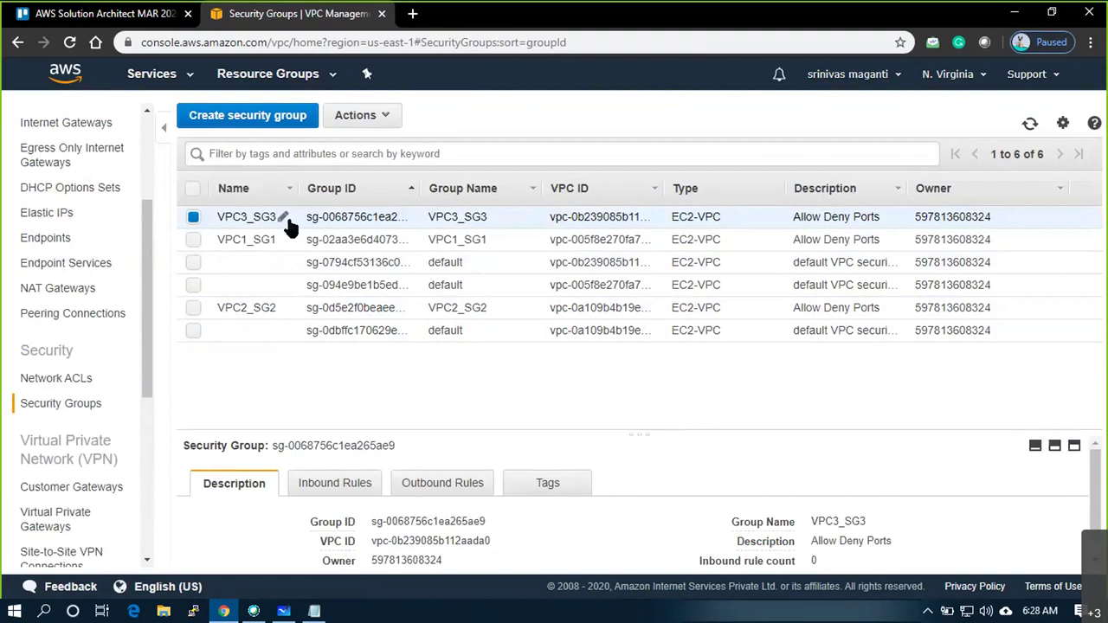
pyautogui.click(277, 198)
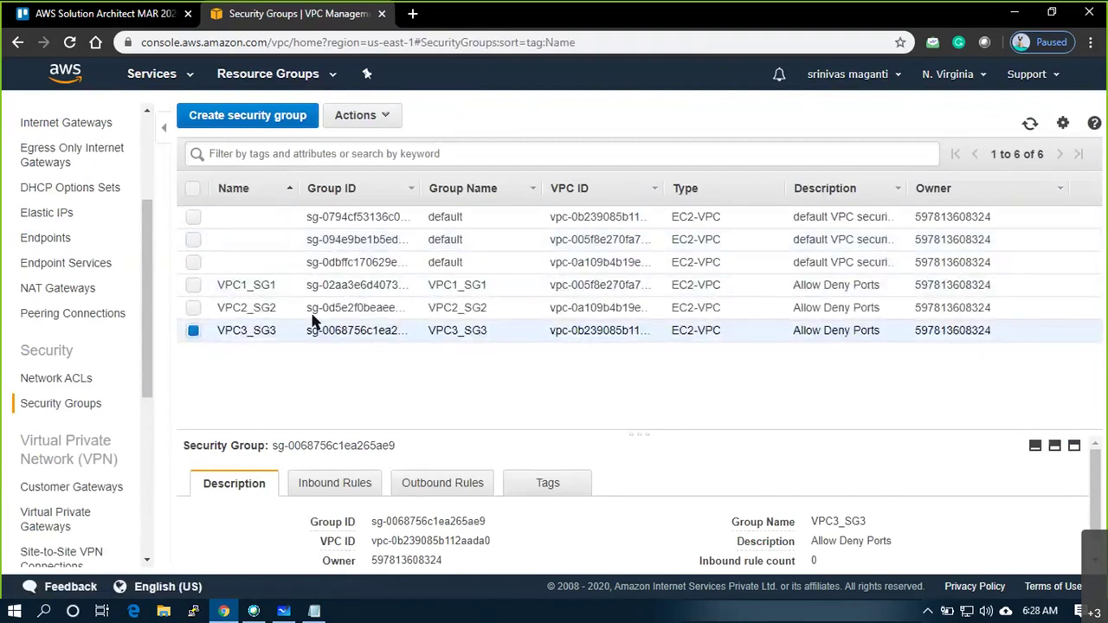
pyautogui.click(326, 285)
# Add and save an All ICMP - IPv4 inbound rule from Anywhere on VPC1_SG1
pyautogui.click(336, 486)
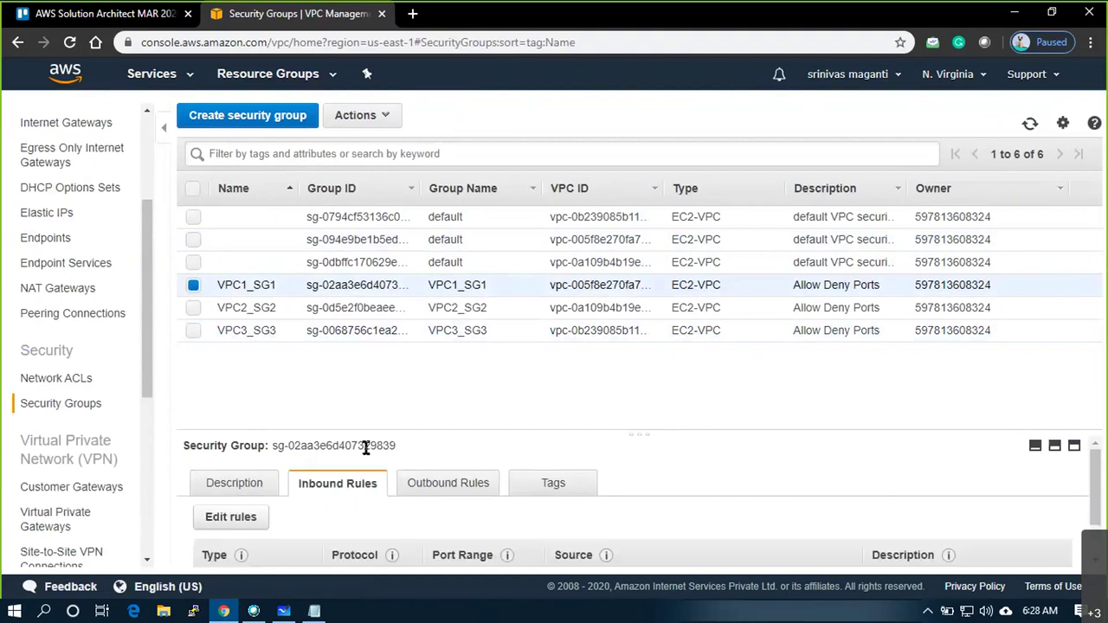
pyautogui.click(234, 518)
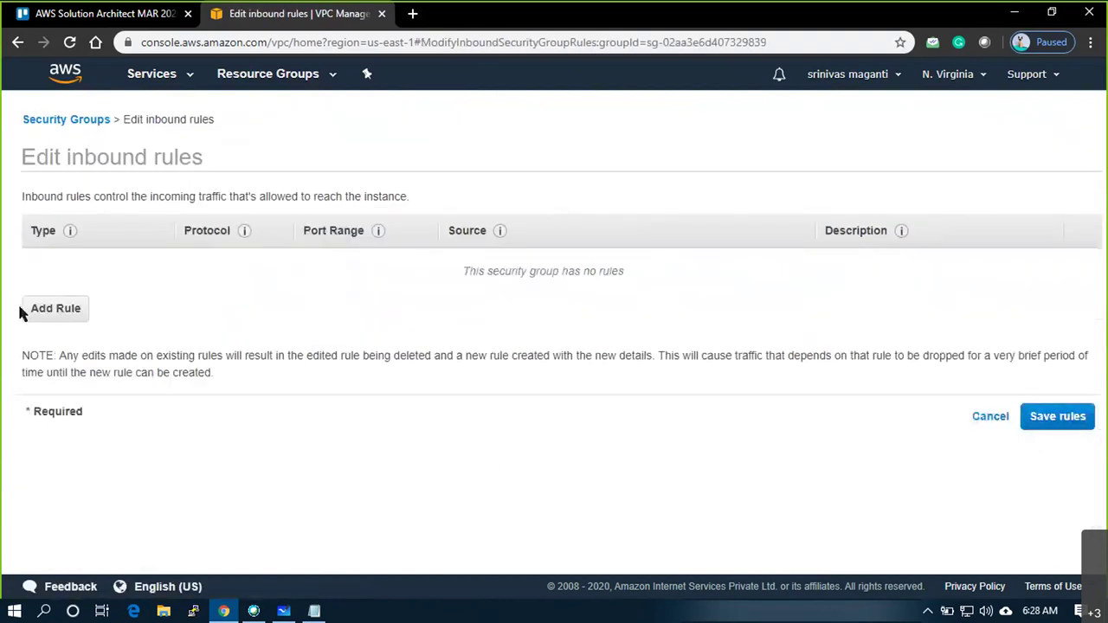
pyautogui.click(31, 309)
pyautogui.click(82, 264)
pyautogui.write('ICMP')
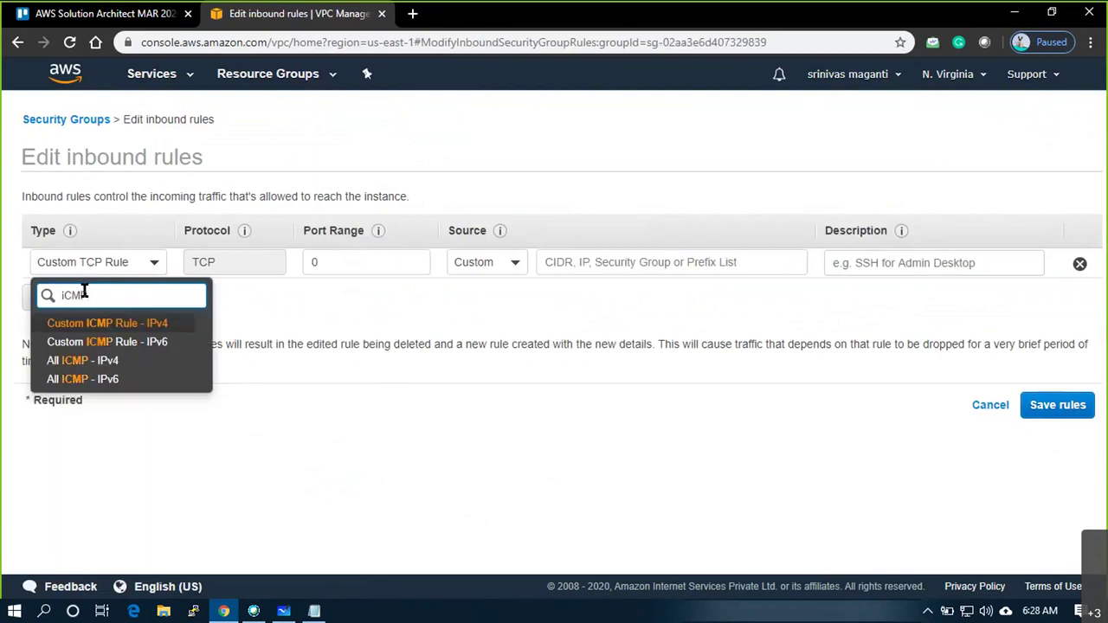
pyautogui.click(84, 361)
pyautogui.click(1043, 407)
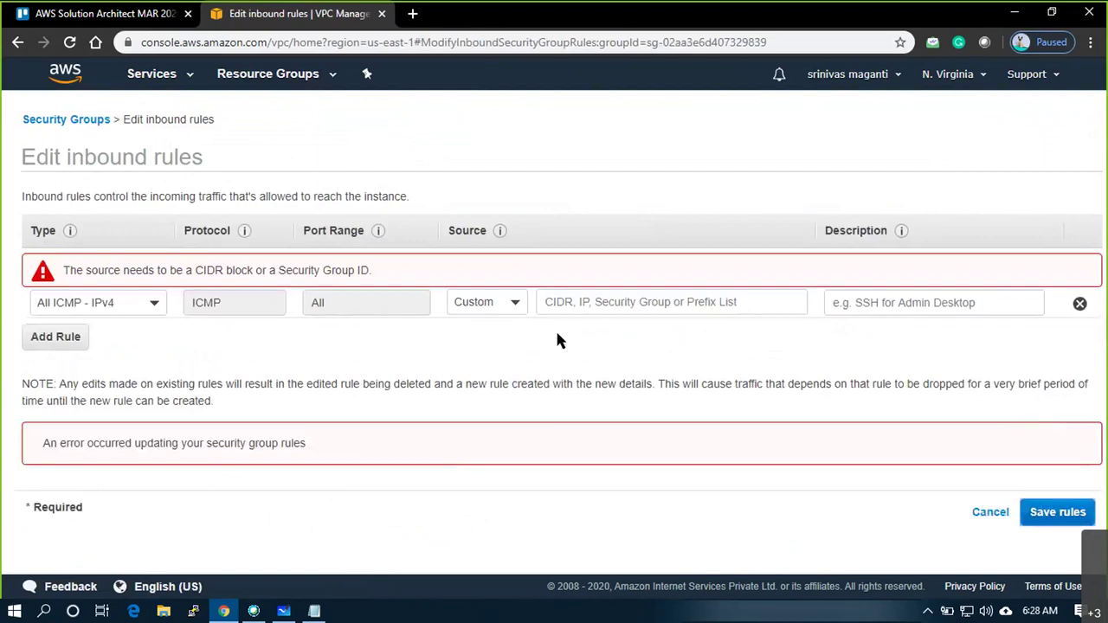
pyautogui.click(512, 305)
pyautogui.click(488, 357)
pyautogui.click(1052, 512)
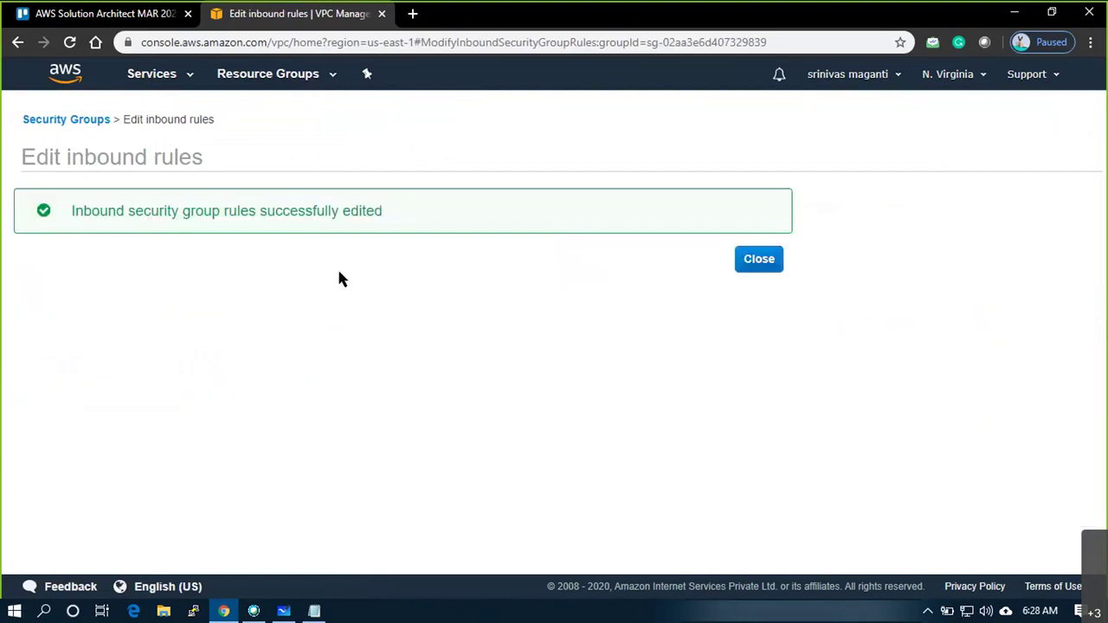
pyautogui.click(759, 261)
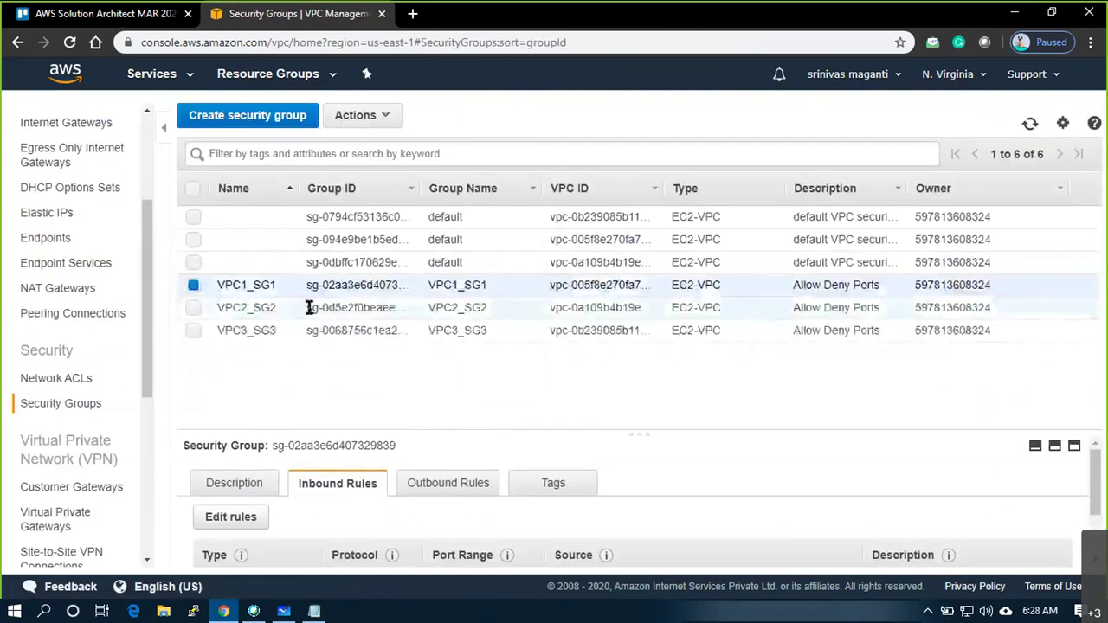
# Add another inbound rule to VPC1_SG1 with type SSH
pyautogui.click(230, 517)
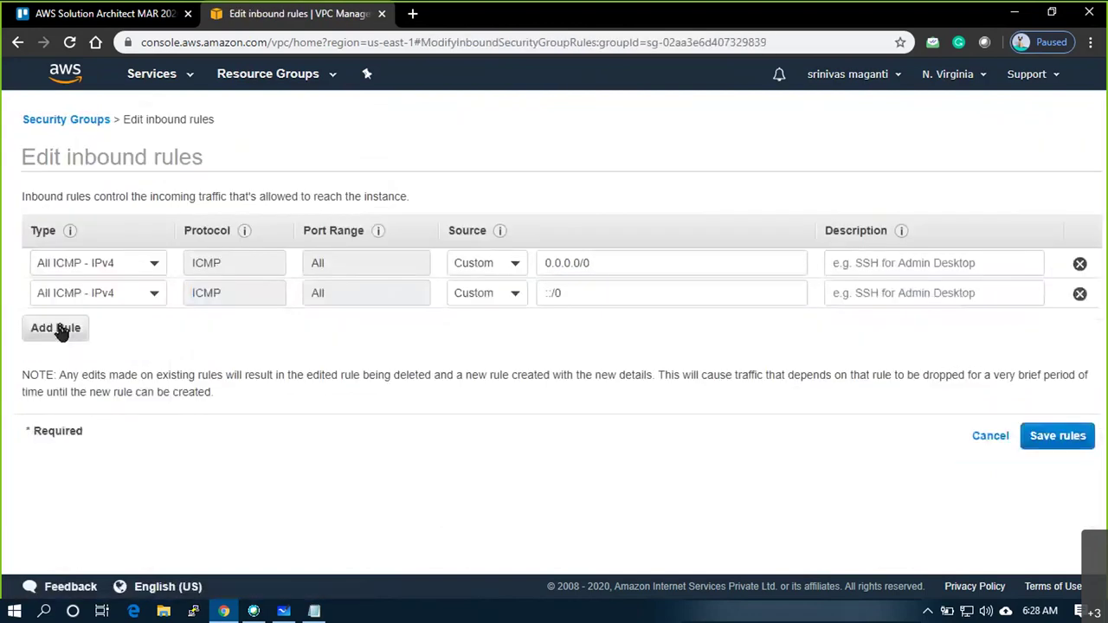
pyautogui.click(35, 327)
pyautogui.click(110, 327)
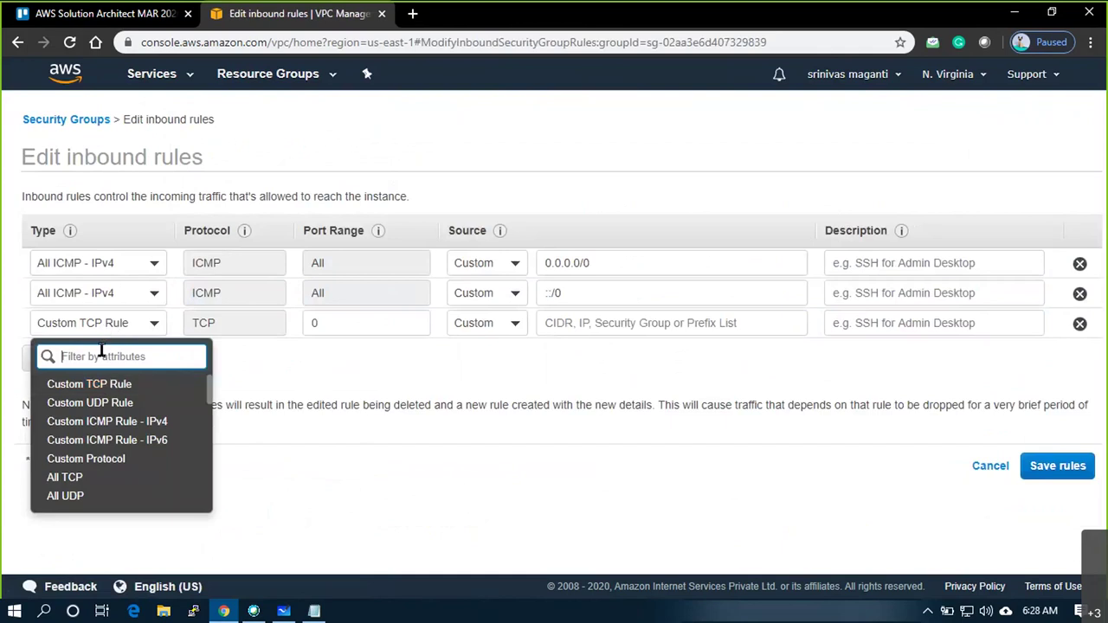
pyautogui.write('SSH')
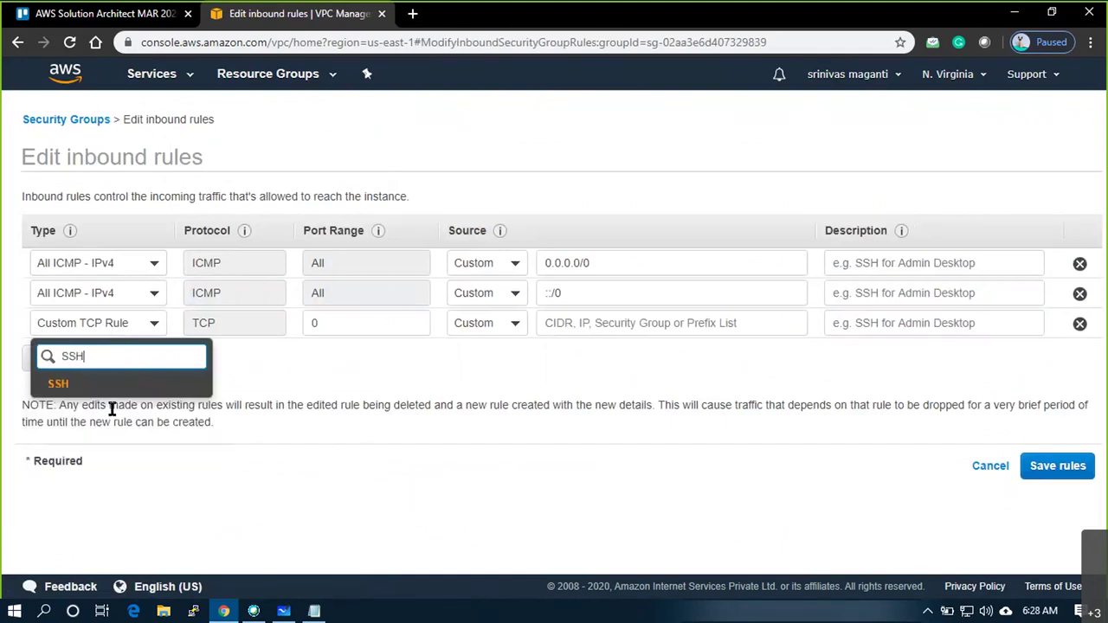
pyautogui.click(102, 385)
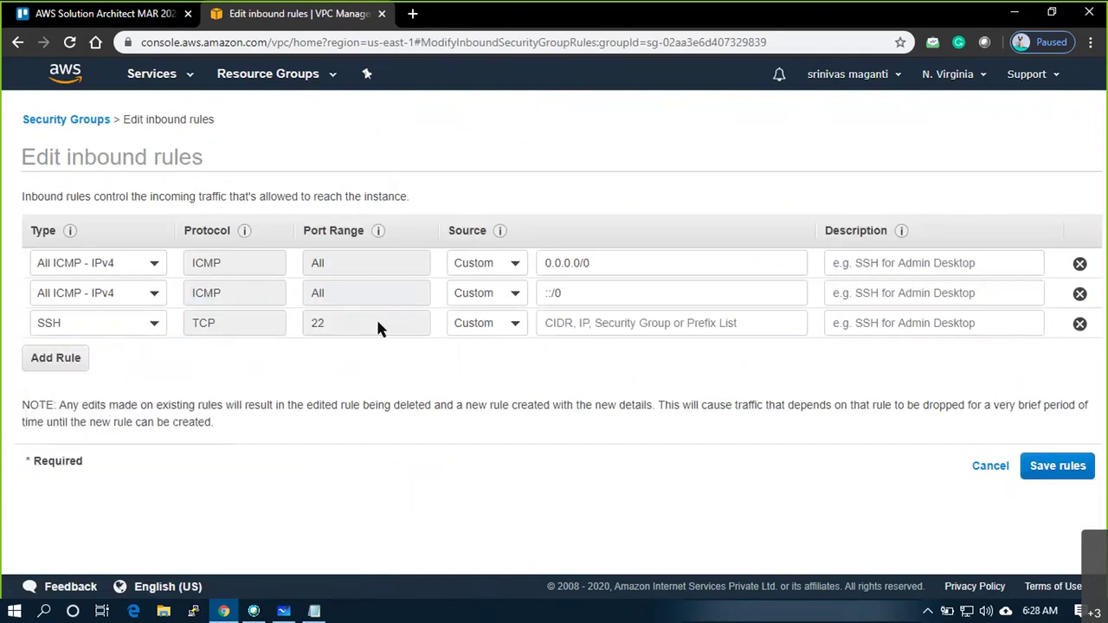
# Google 'what is my ip' in a new tab, select the public IP, and return to AWS
pyautogui.click(413, 15)
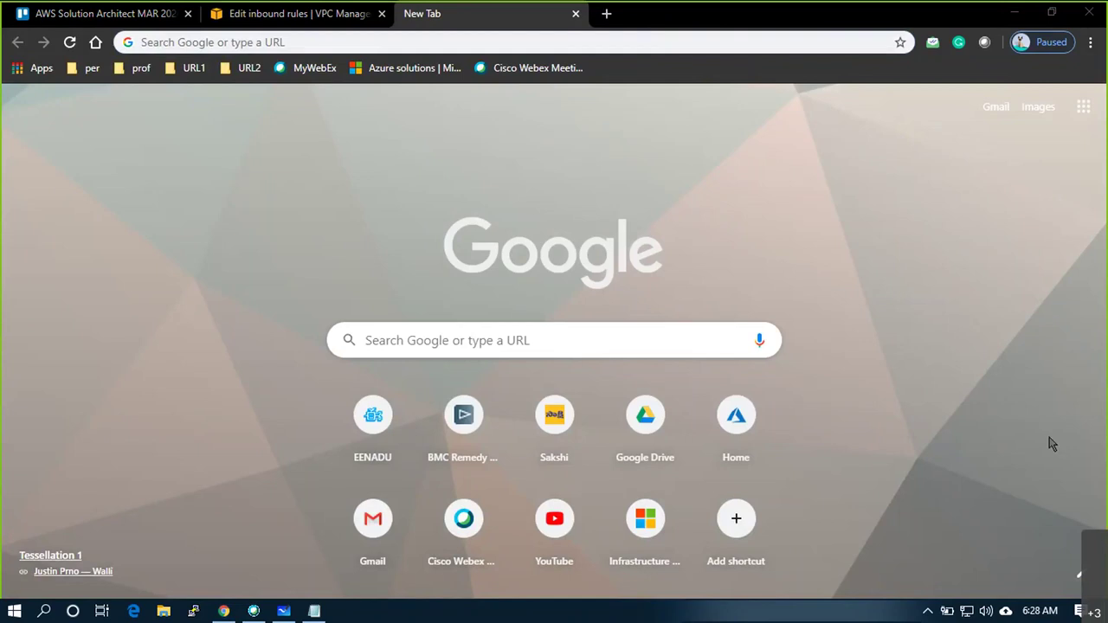
pyautogui.click(243, 44)
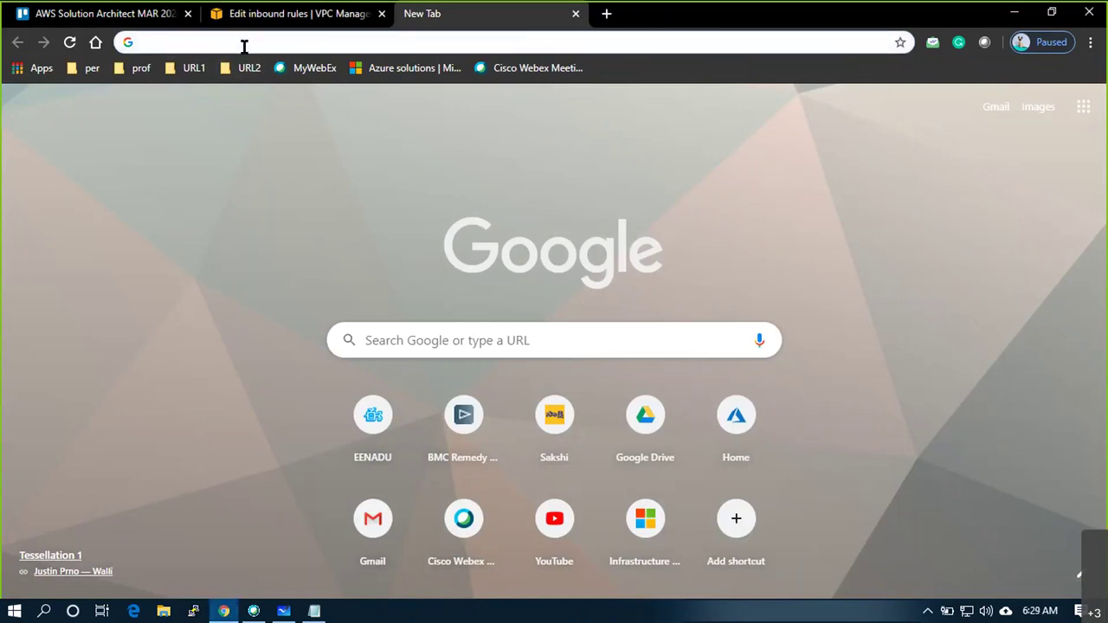
pyautogui.write('what is my ip')
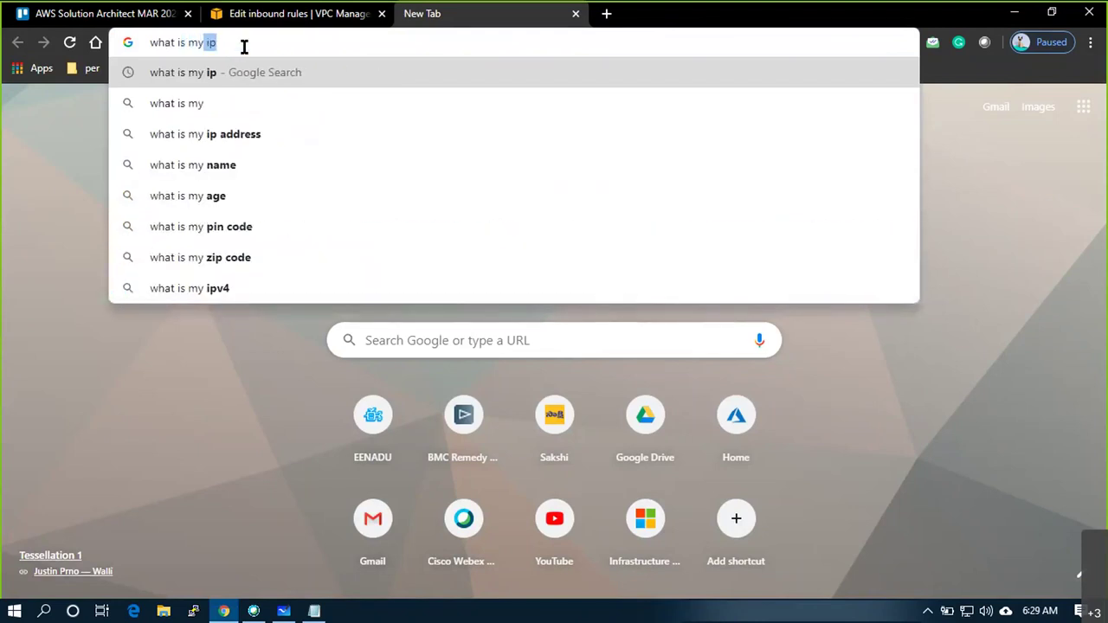
pyautogui.press('Return')
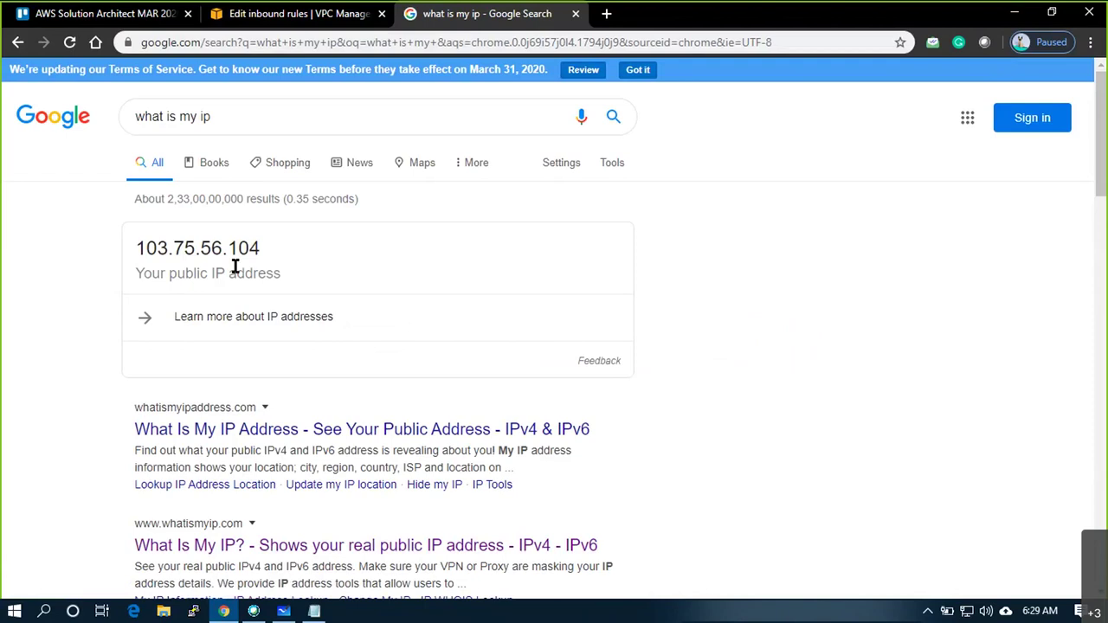
pyautogui.moveTo(261, 248); pyautogui.dragTo(136, 248)
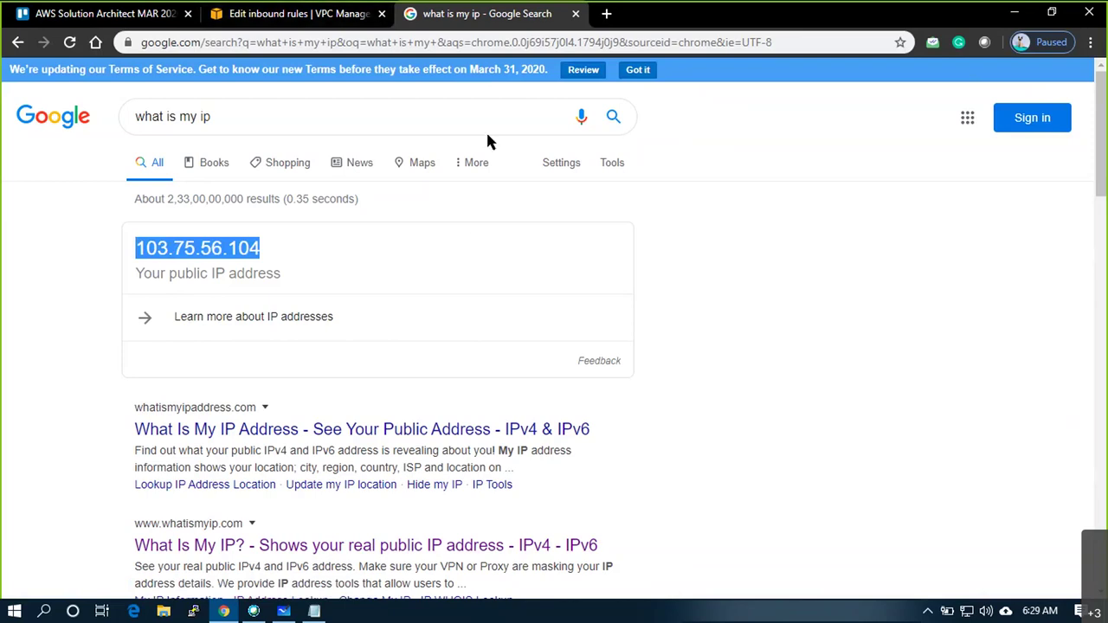
pyautogui.click(304, 17)
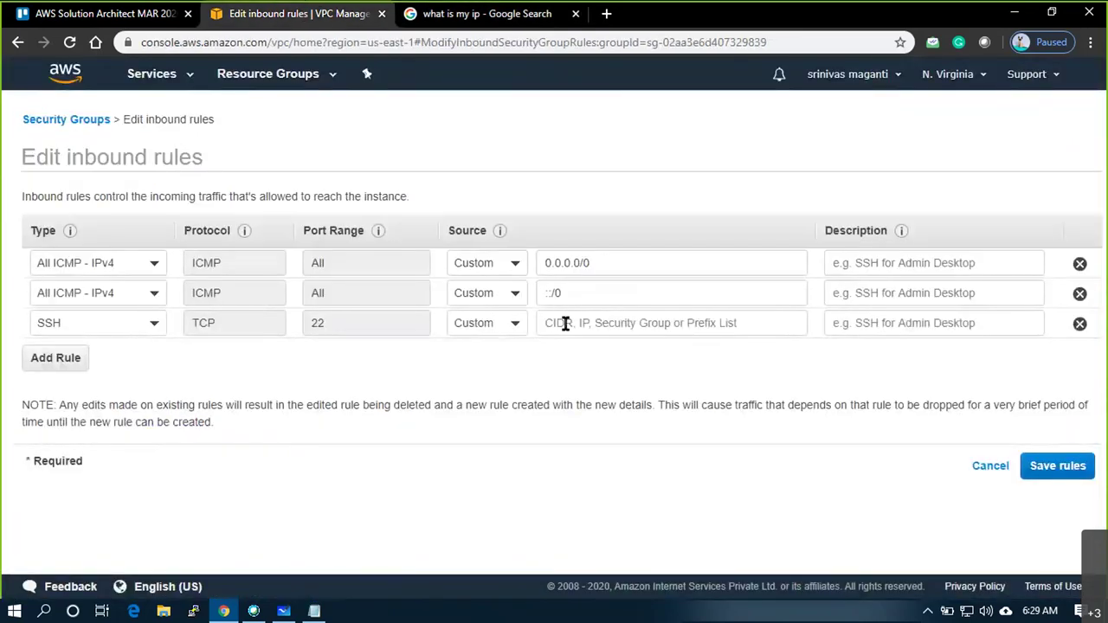
# Paste the public IP as the SSH rule's source and enter a person's name as description
pyautogui.click(504, 328)
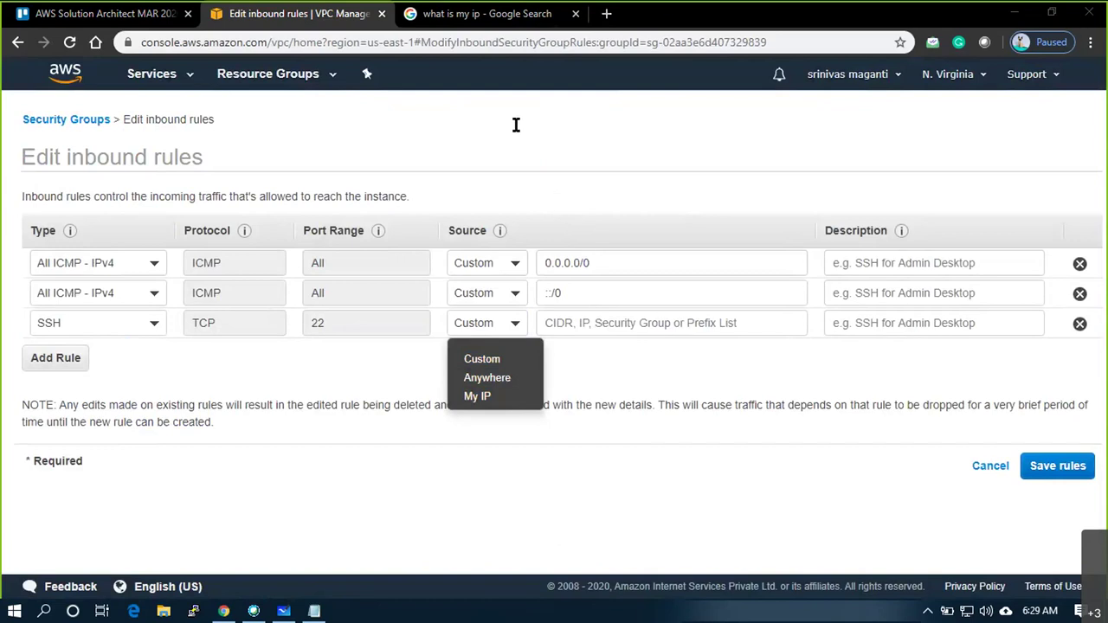
pyautogui.click(590, 322)
pyautogui.write('106.193.210.194')
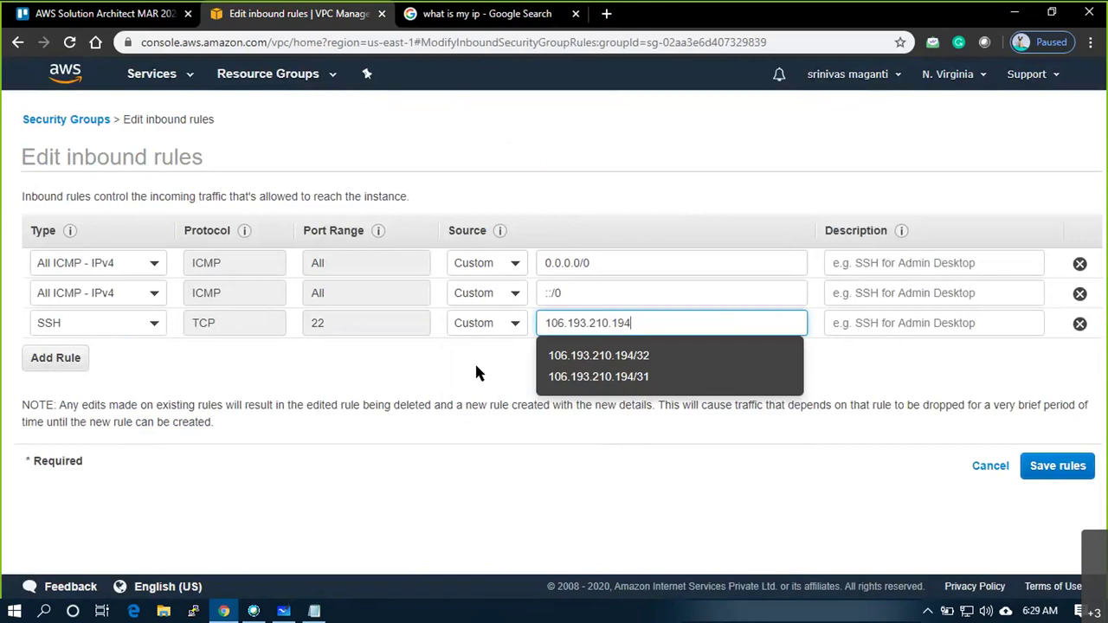
pyautogui.click(477, 366)
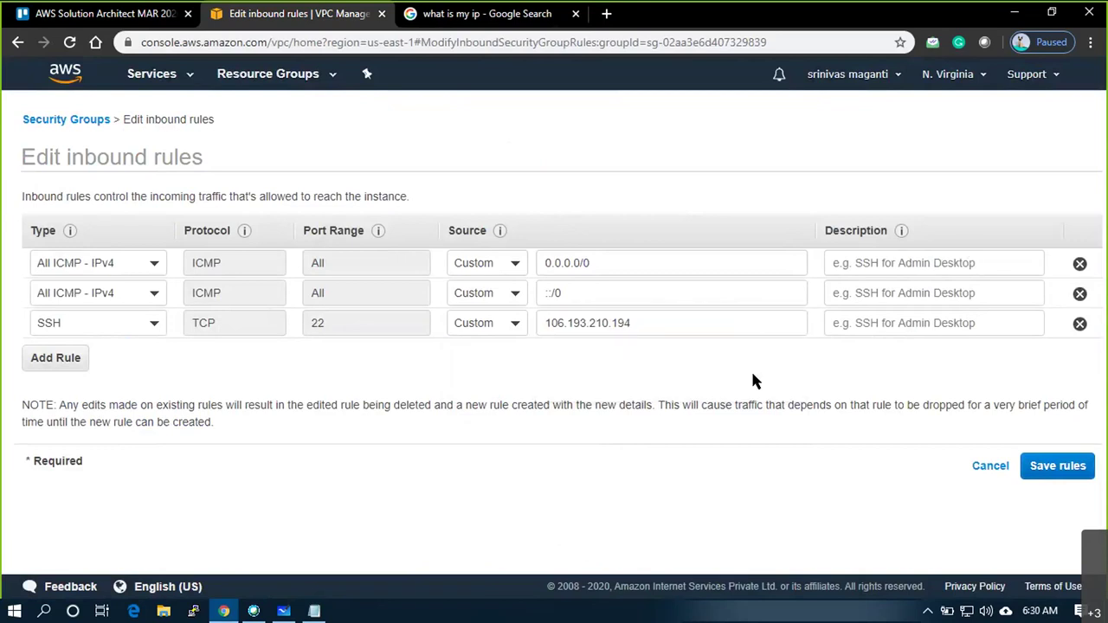
pyautogui.click(866, 323)
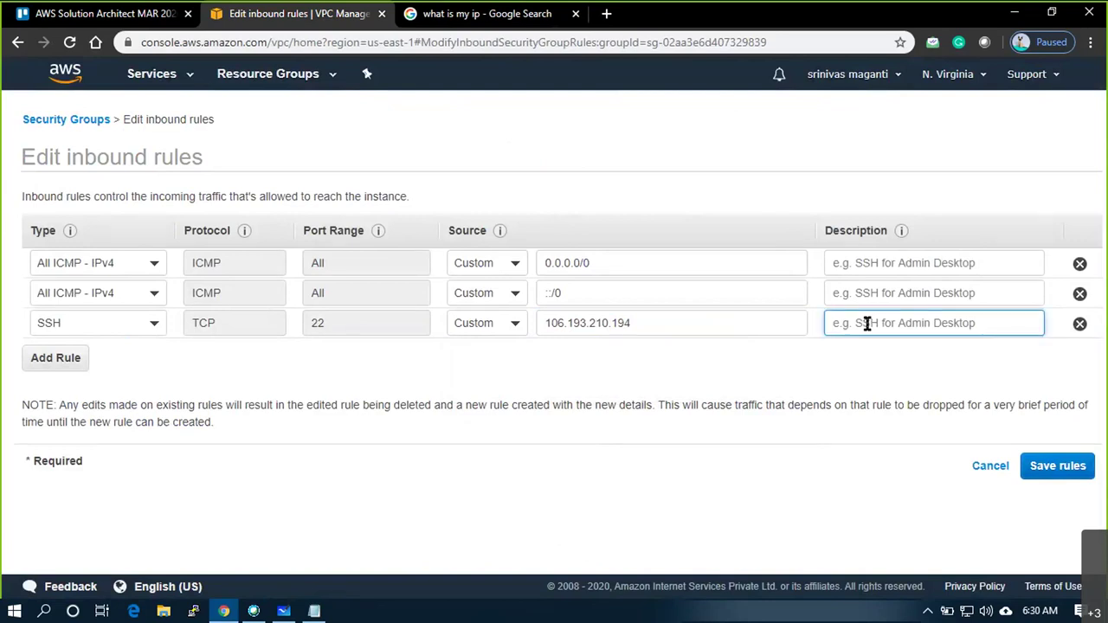
pyautogui.write('Madhur')
pyautogui.press('BackSpace')
# Correct the SSH source to 106.193.210.194/31 and save the inbound rules
pyautogui.click(1058, 468)
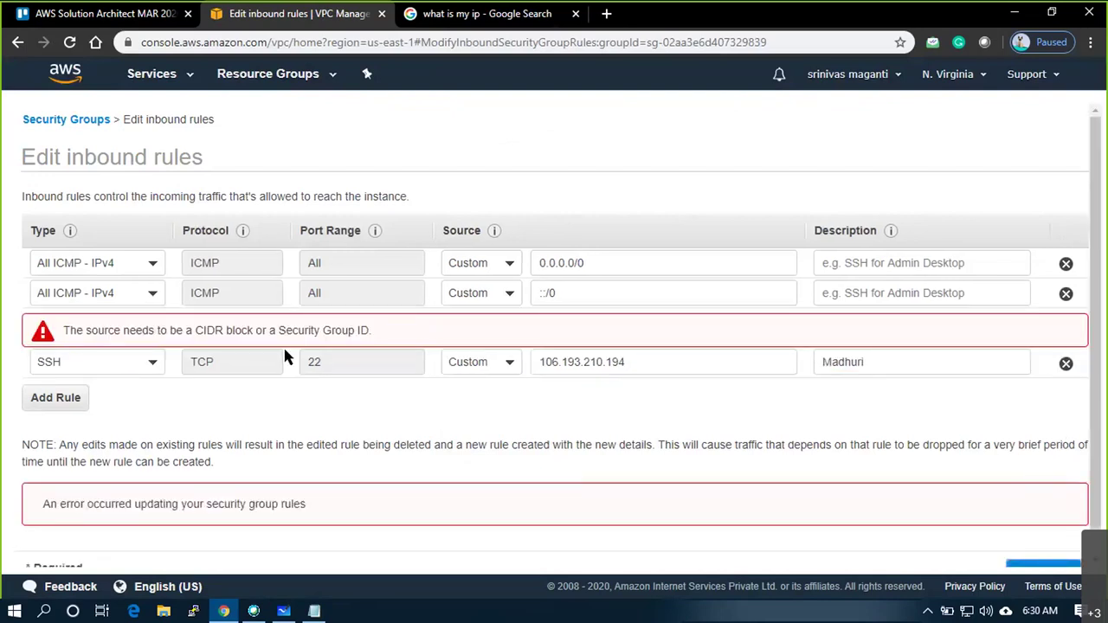
pyautogui.click(653, 362)
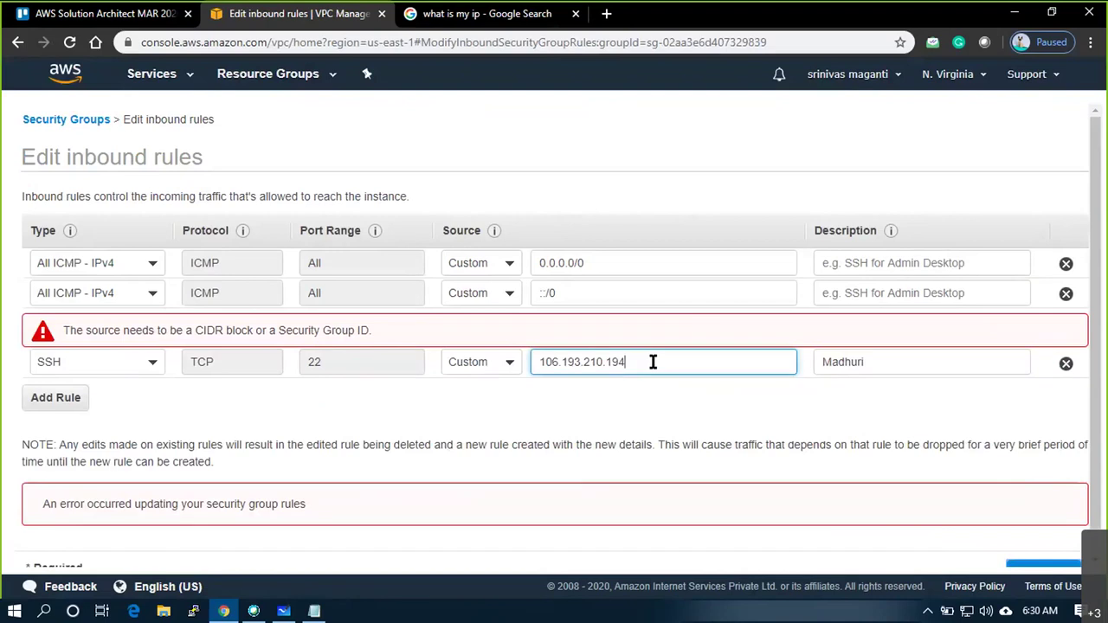
pyautogui.write('/')
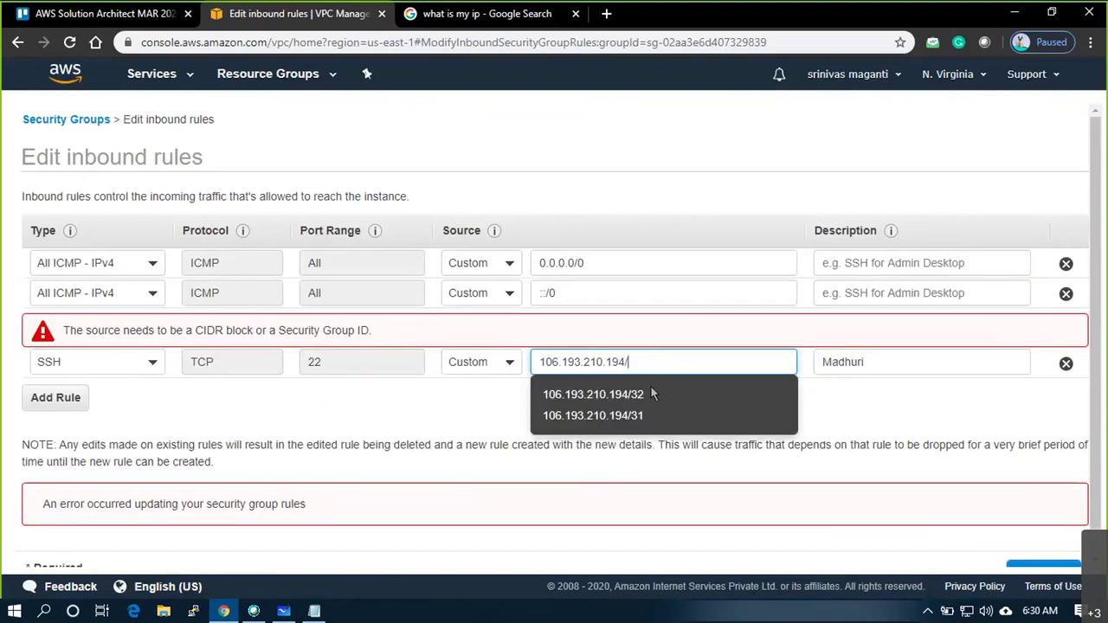
pyautogui.click(623, 416)
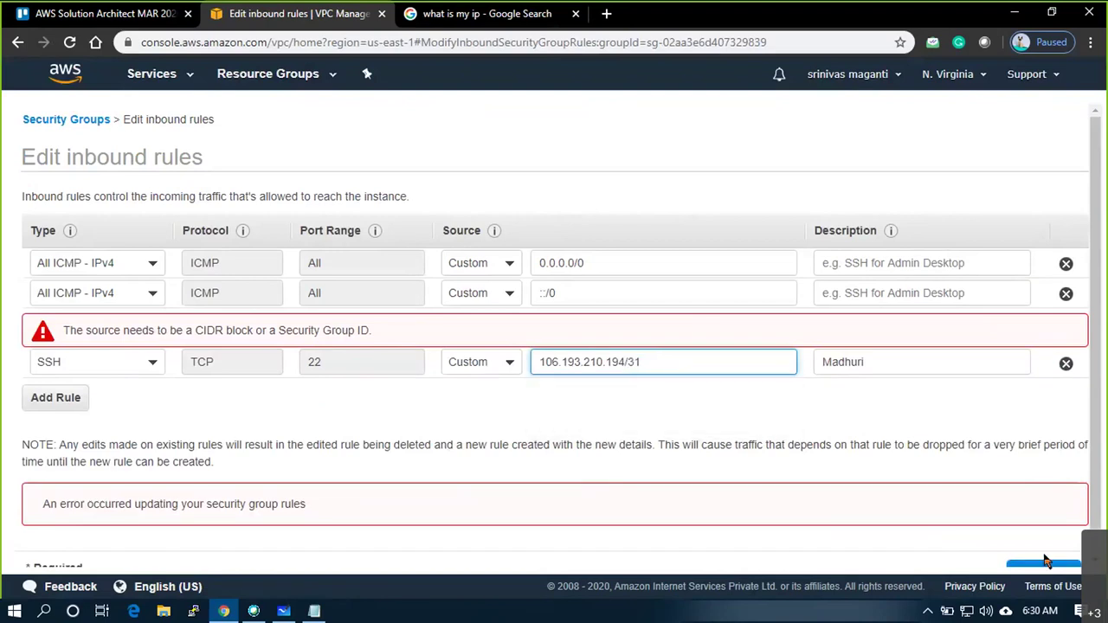
pyautogui.scroll(-1, 1045, 561)
pyautogui.click(1043, 545)
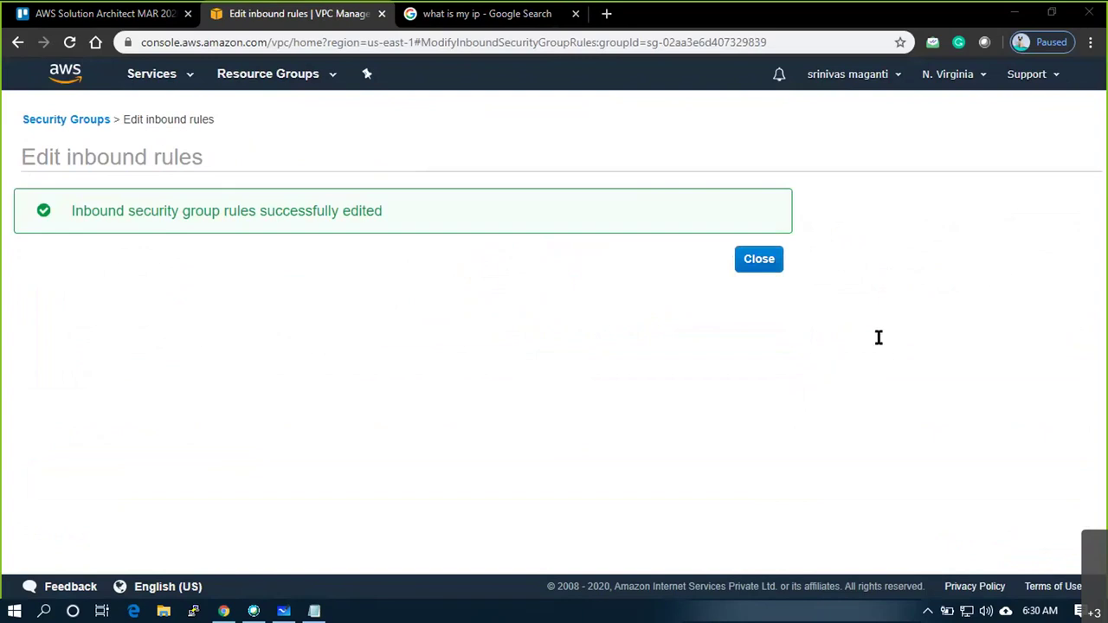
# Select VPC1_SG1 and open its inbound rules for editing
pyautogui.click(324, 281)
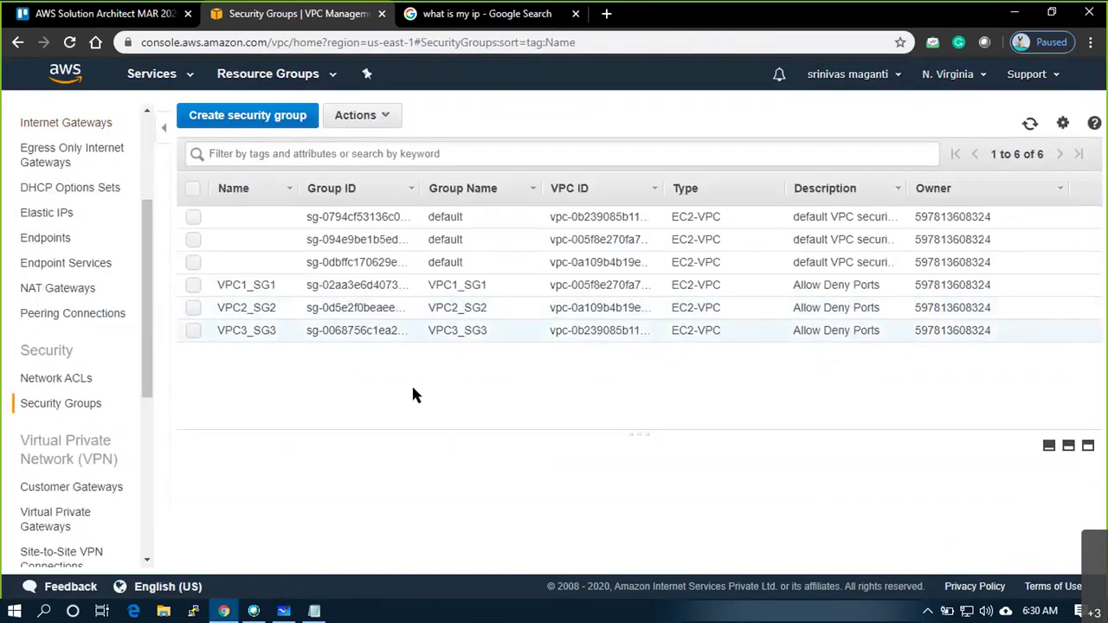
pyautogui.click(264, 289)
pyautogui.click(338, 482)
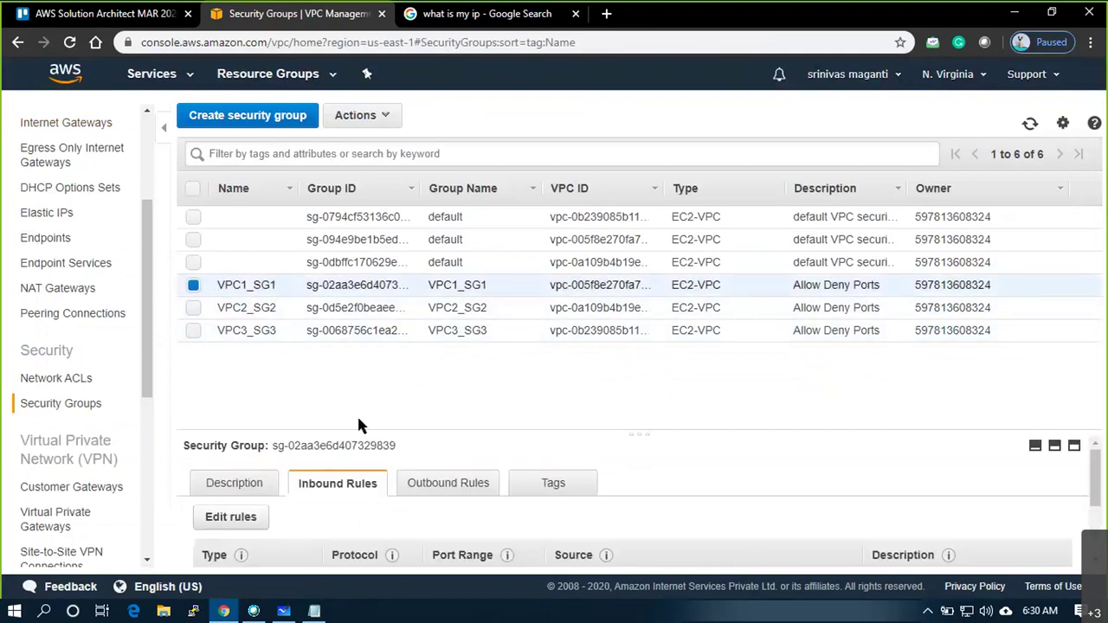
pyautogui.scroll(-1, 335, 462)
pyautogui.scroll(-1, 337, 467)
pyautogui.scroll(1, 232, 448)
pyautogui.click(231, 496)
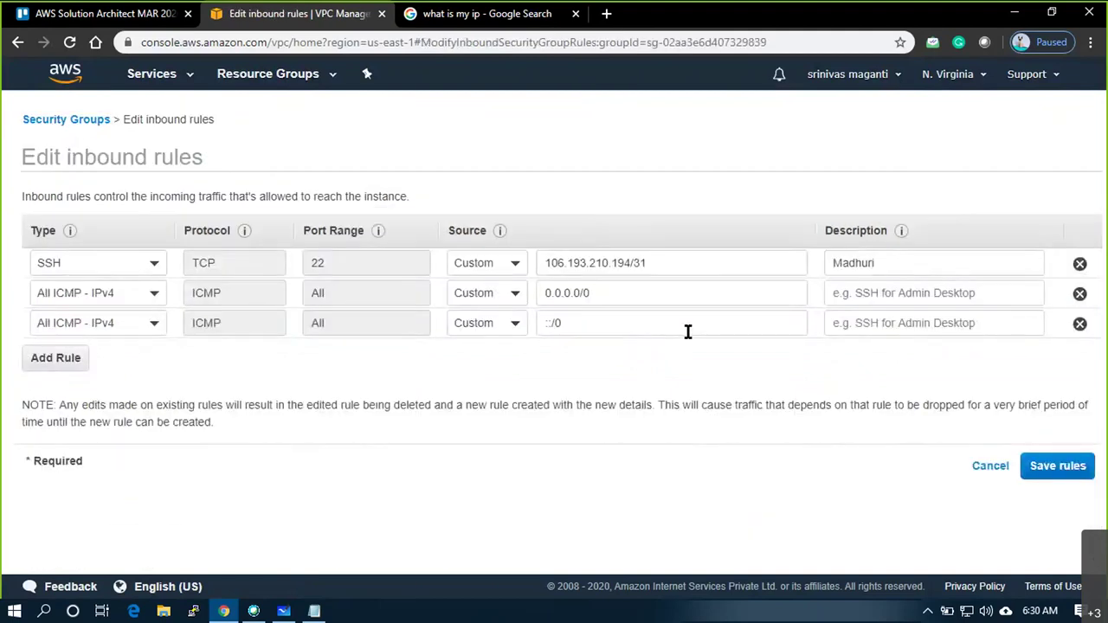
# Add a second SSH inbound rule sourced from My IP
pyautogui.click(33, 359)
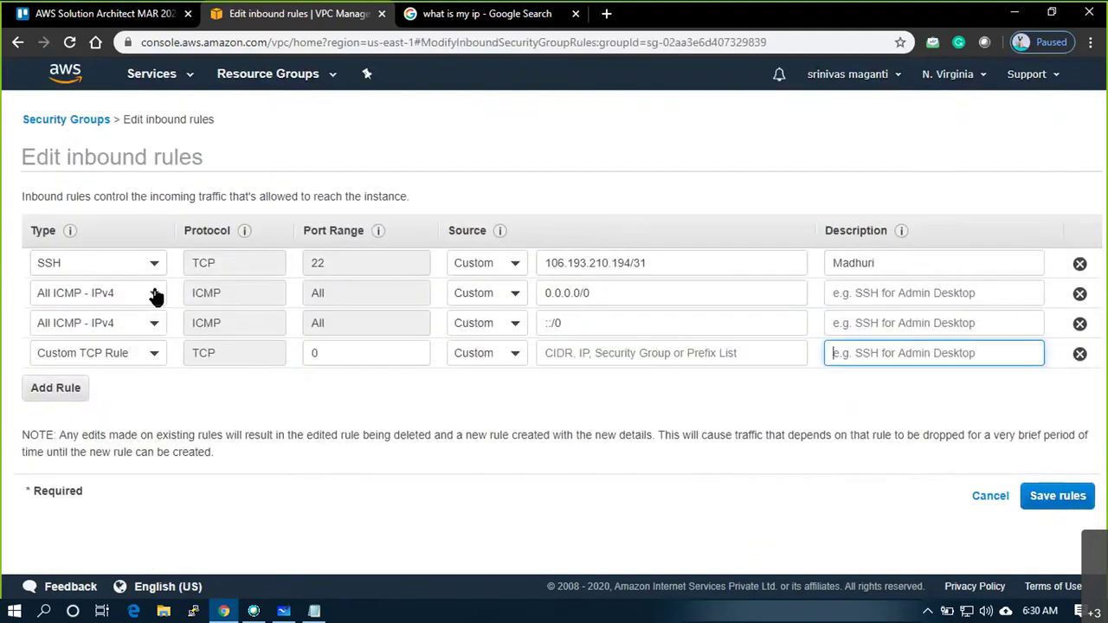
pyautogui.click(126, 362)
pyautogui.write('s')
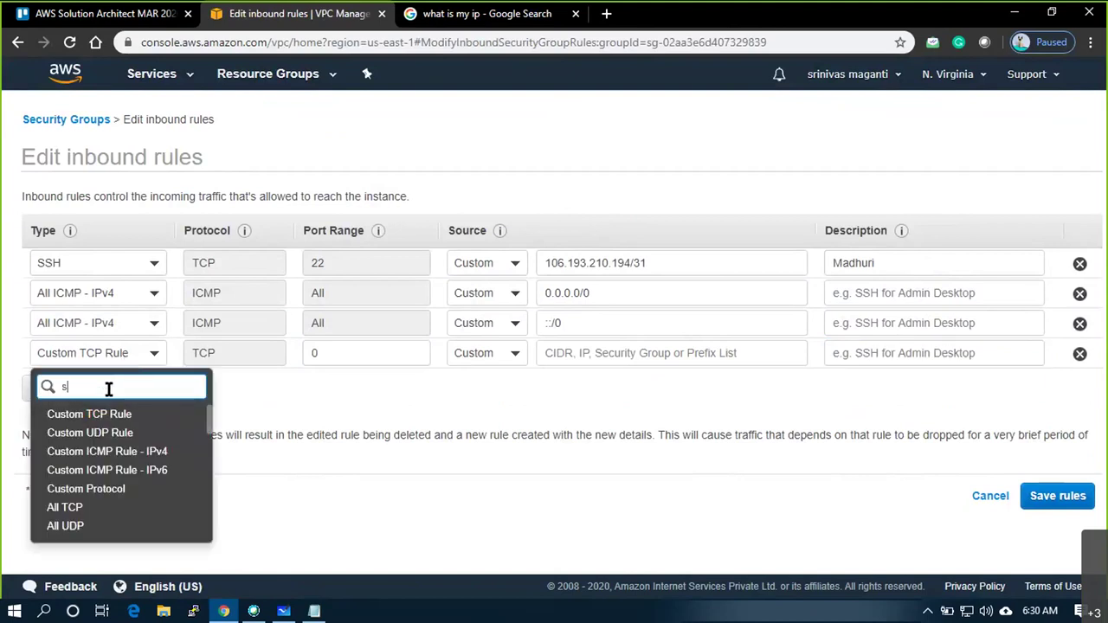
pyautogui.write('s')
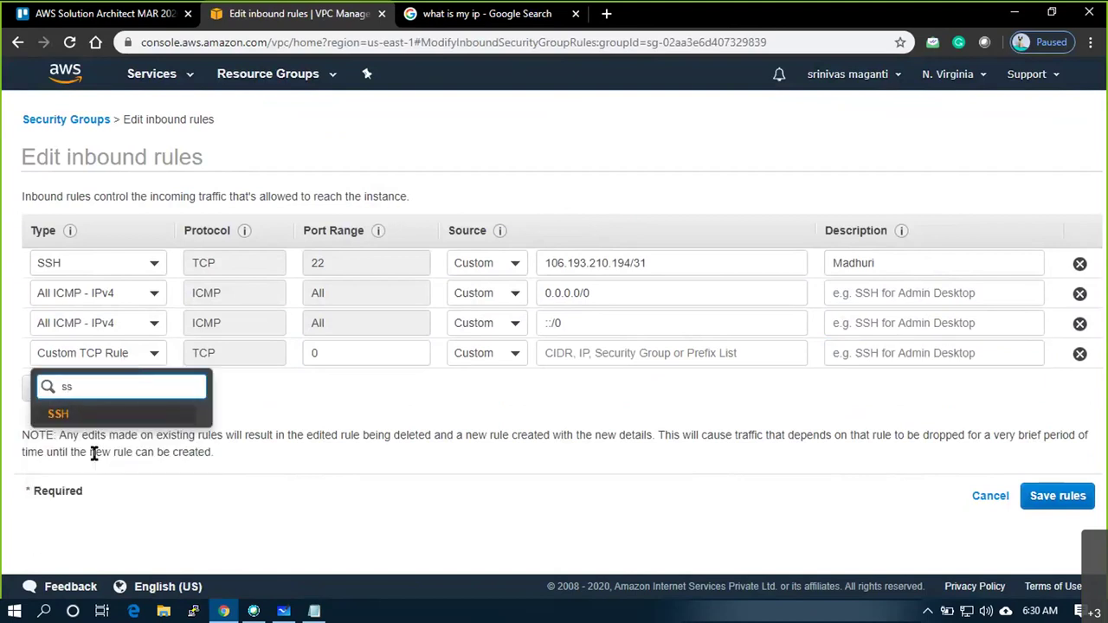
pyautogui.click(98, 423)
pyautogui.click(483, 357)
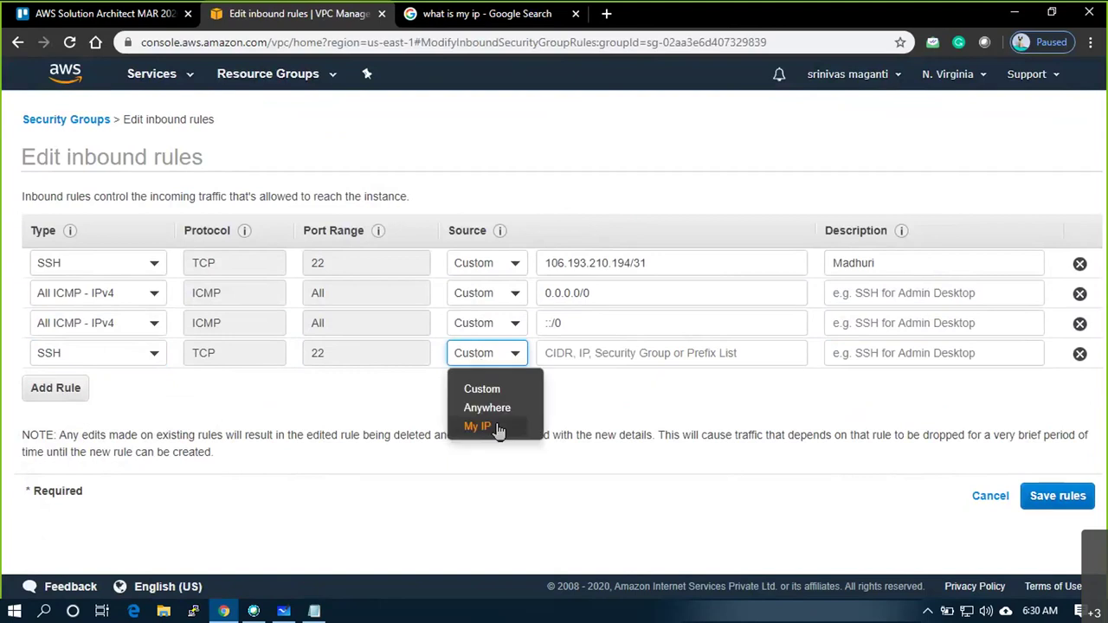
pyautogui.click(495, 428)
# Change the first SSH source prefix to /32, add a person's name as description, and save
pyautogui.click(650, 263)
pyautogui.press('BackSpace')
pyautogui.write('2')
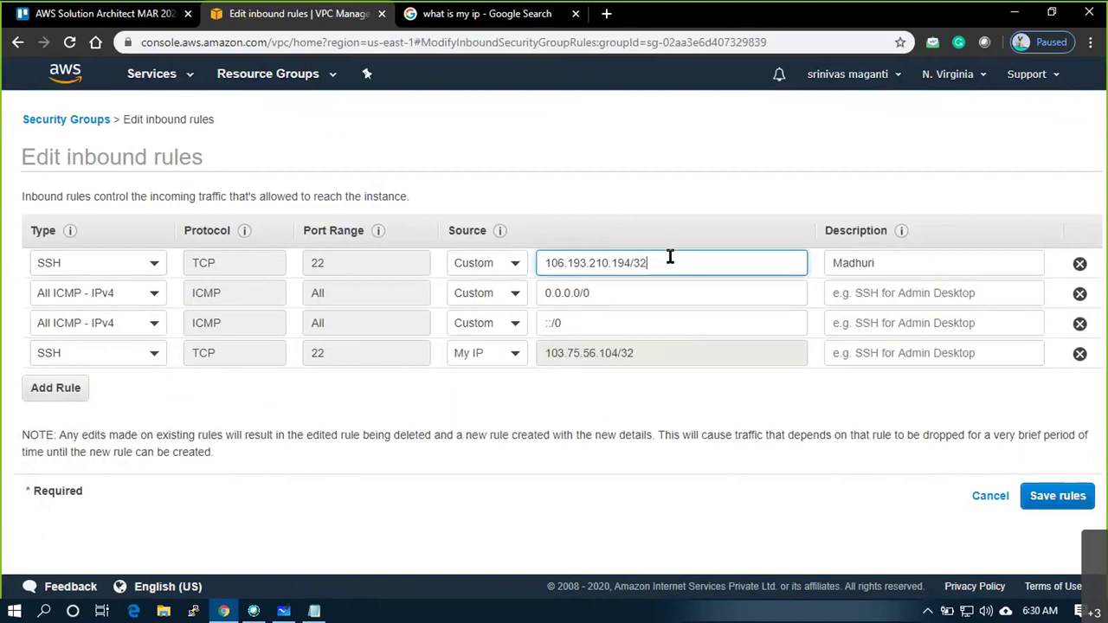
pyautogui.click(846, 354)
pyautogui.write('Sri')
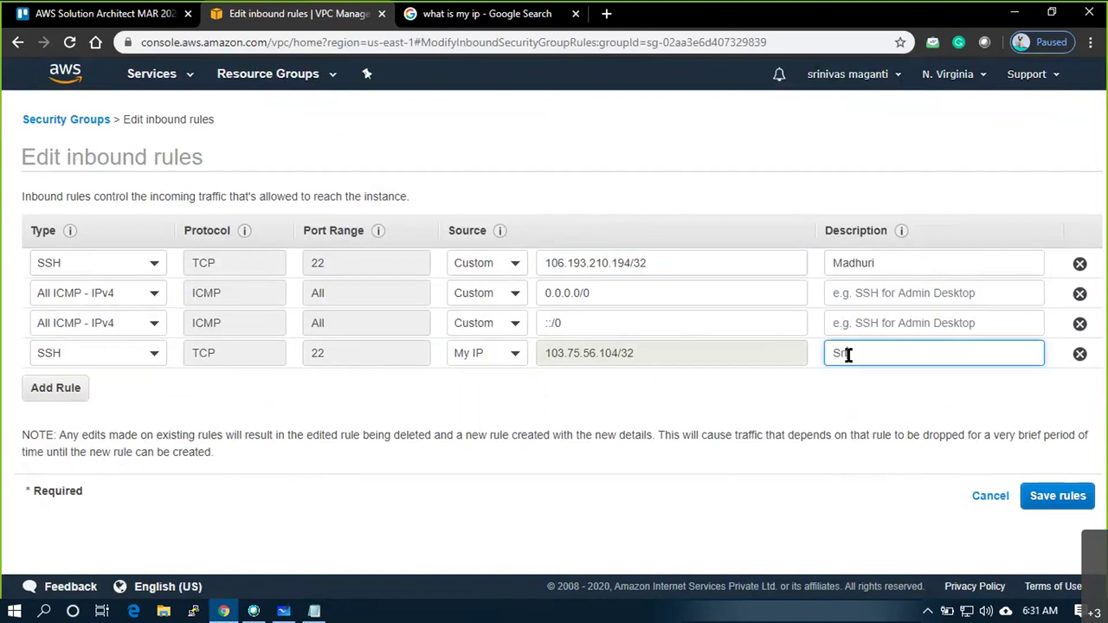
pyautogui.write('nivas')
pyautogui.click(1058, 496)
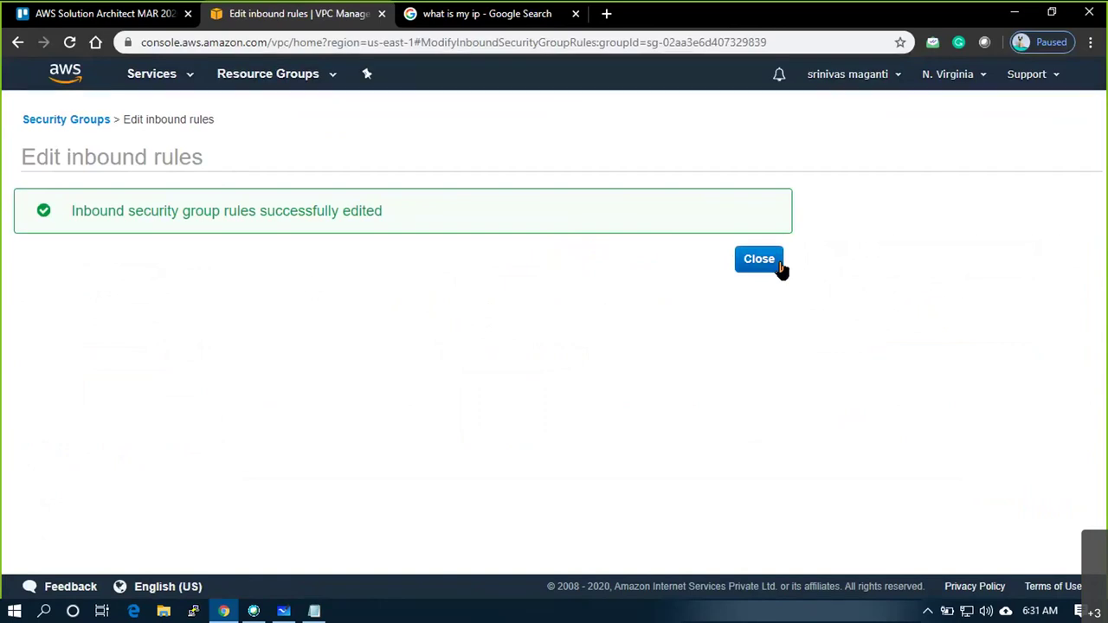
pyautogui.click(777, 262)
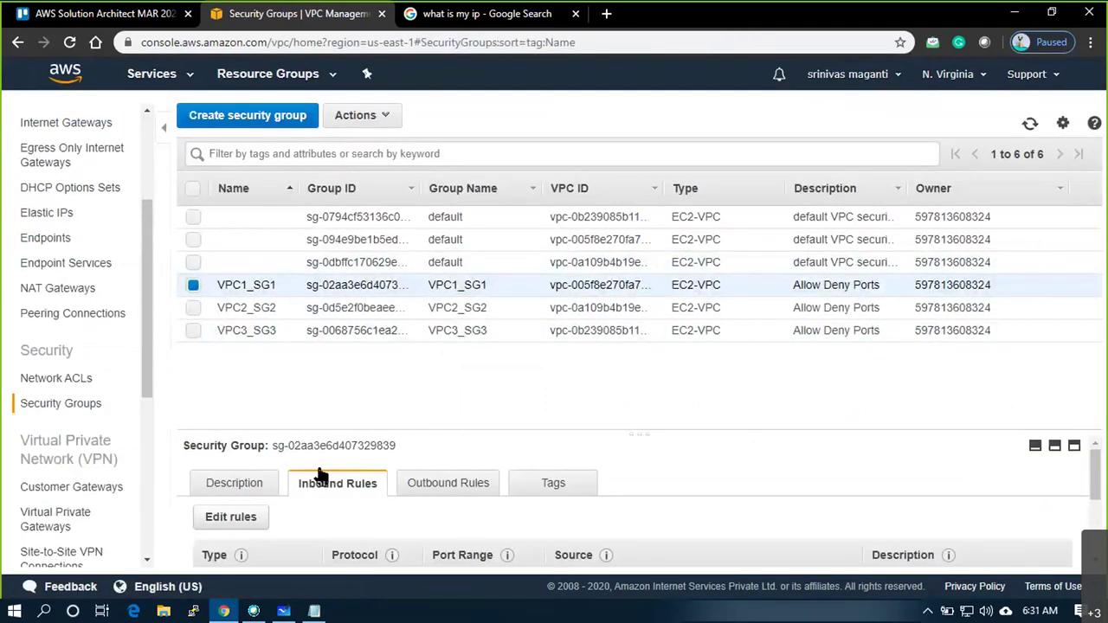
# Enlarge the details pane, select VPC2_SG2, and open its empty inbound rules editor
pyautogui.moveTo(364, 438); pyautogui.dragTo(366, 353)
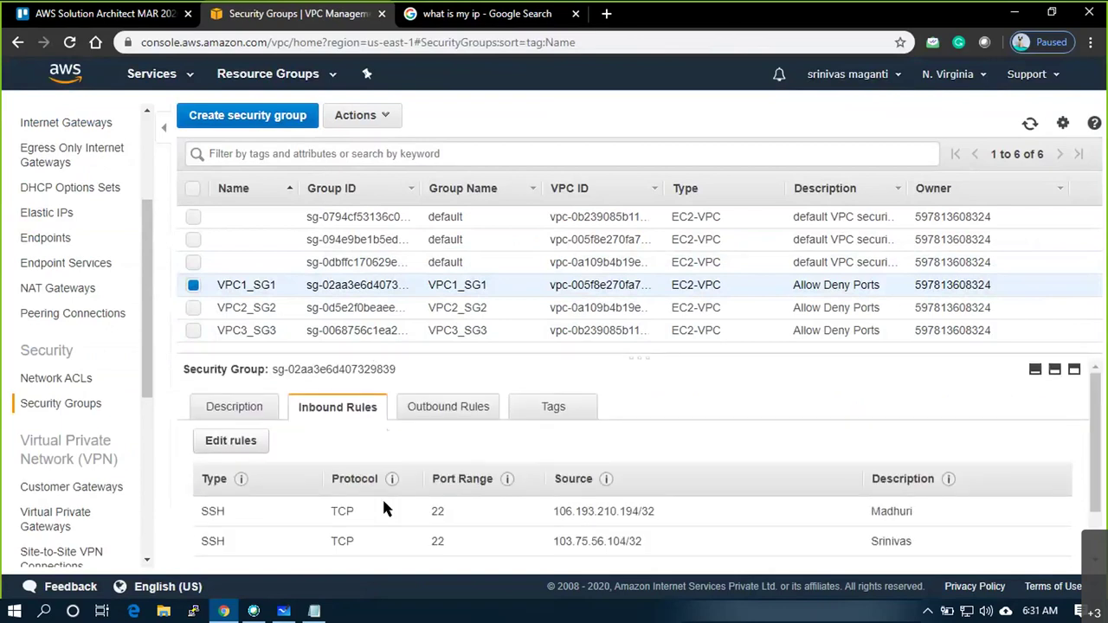
pyautogui.scroll(-2, 385, 510)
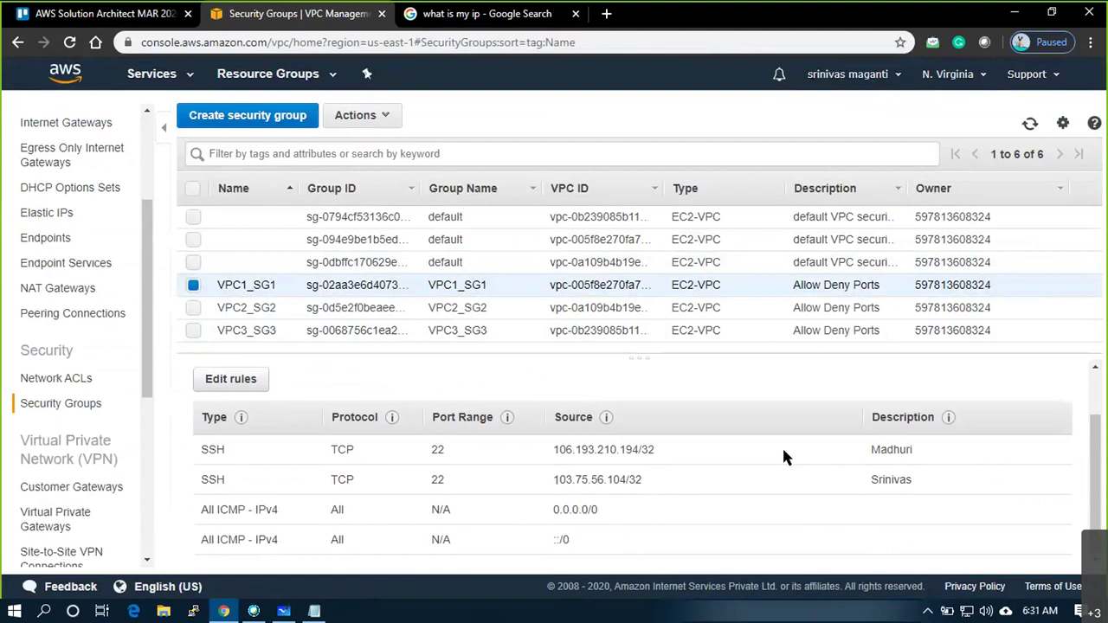
pyautogui.click(358, 312)
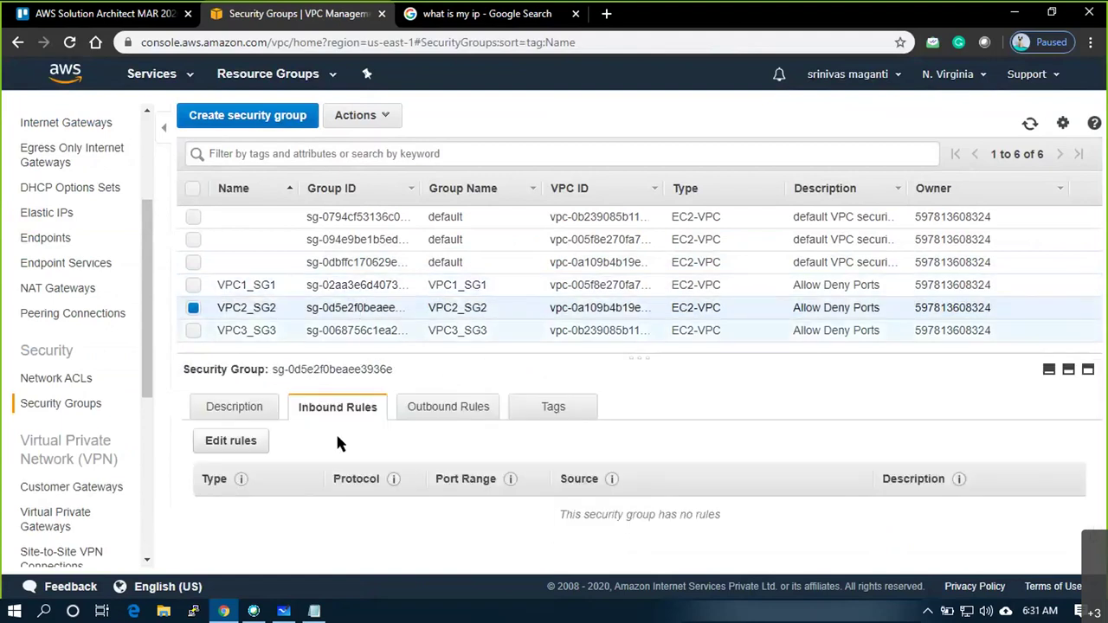
pyautogui.click(230, 441)
# Add an All ICMP - IPv4 inbound rule from Anywhere to VPC2_SG2
pyautogui.click(52, 310)
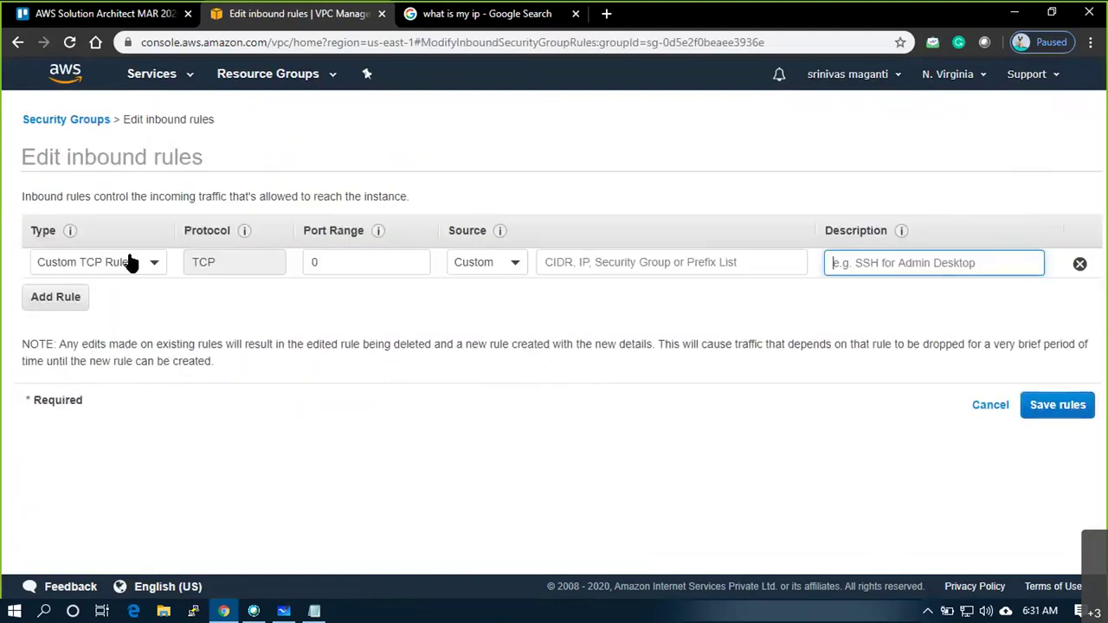
pyautogui.click(154, 263)
pyautogui.write('ICMP')
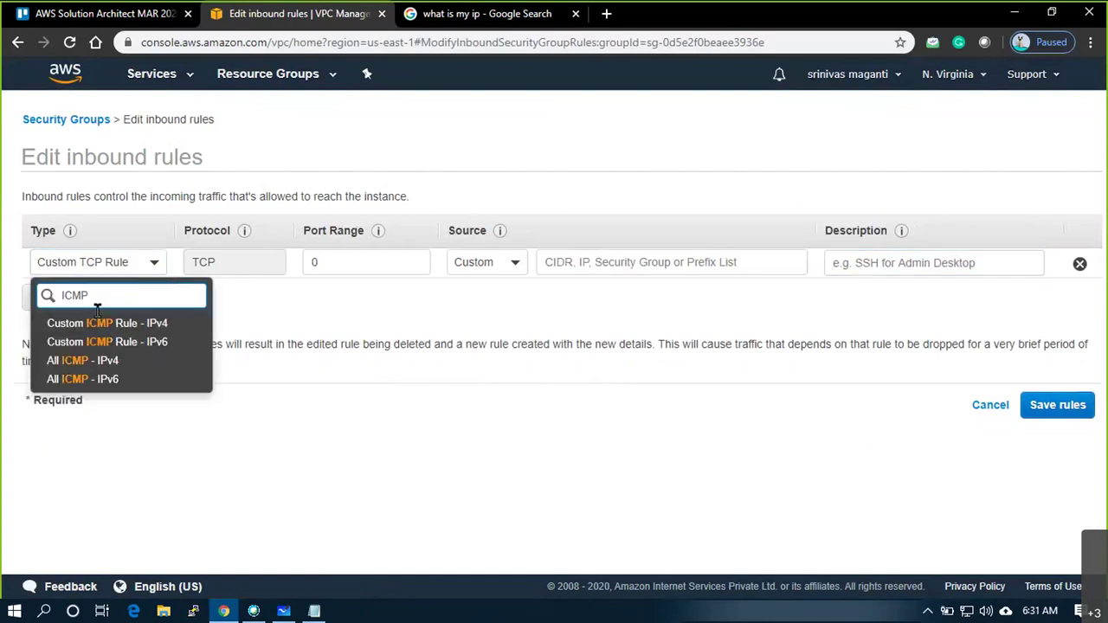
pyautogui.click(74, 360)
pyautogui.click(502, 267)
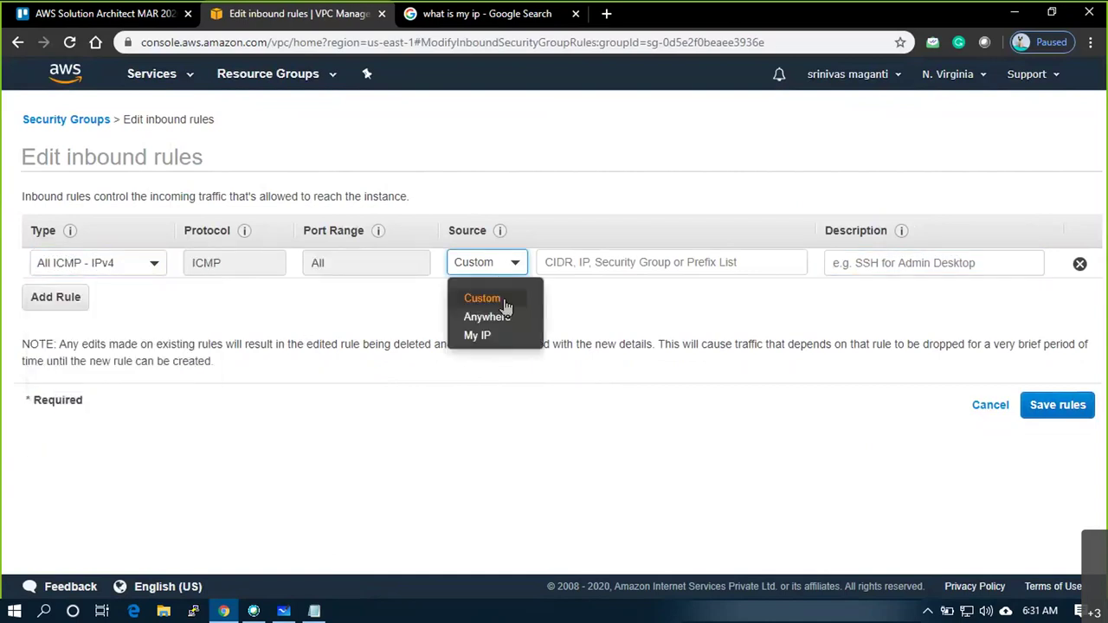
pyautogui.click(502, 312)
# Add an SSH rule from My IP with a person's name as description
pyautogui.click(56, 297)
pyautogui.click(87, 298)
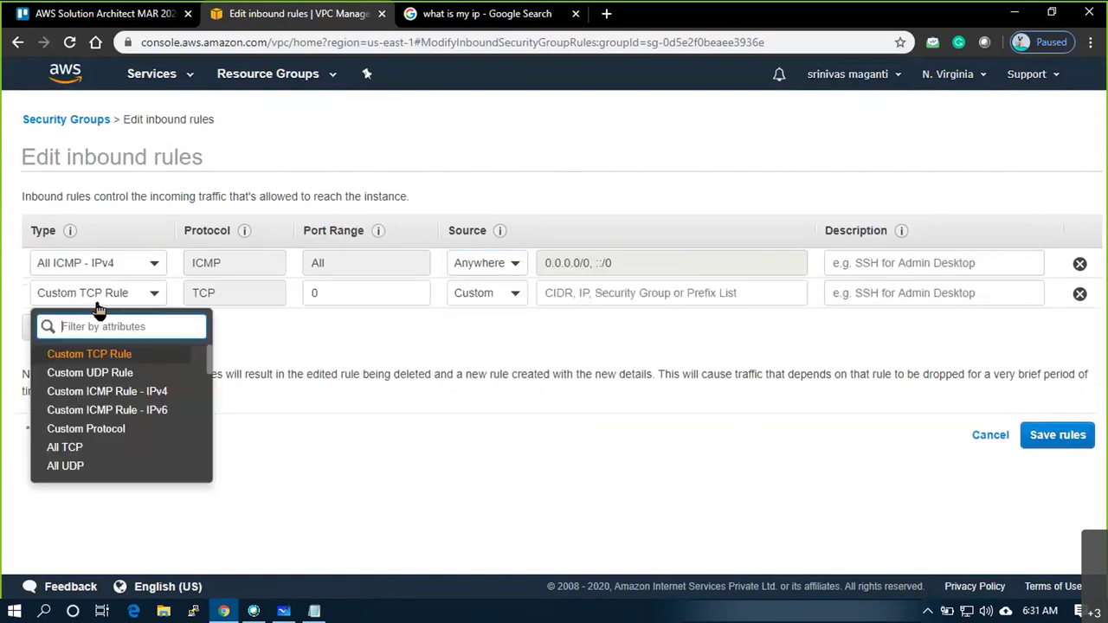
pyautogui.write('ssh')
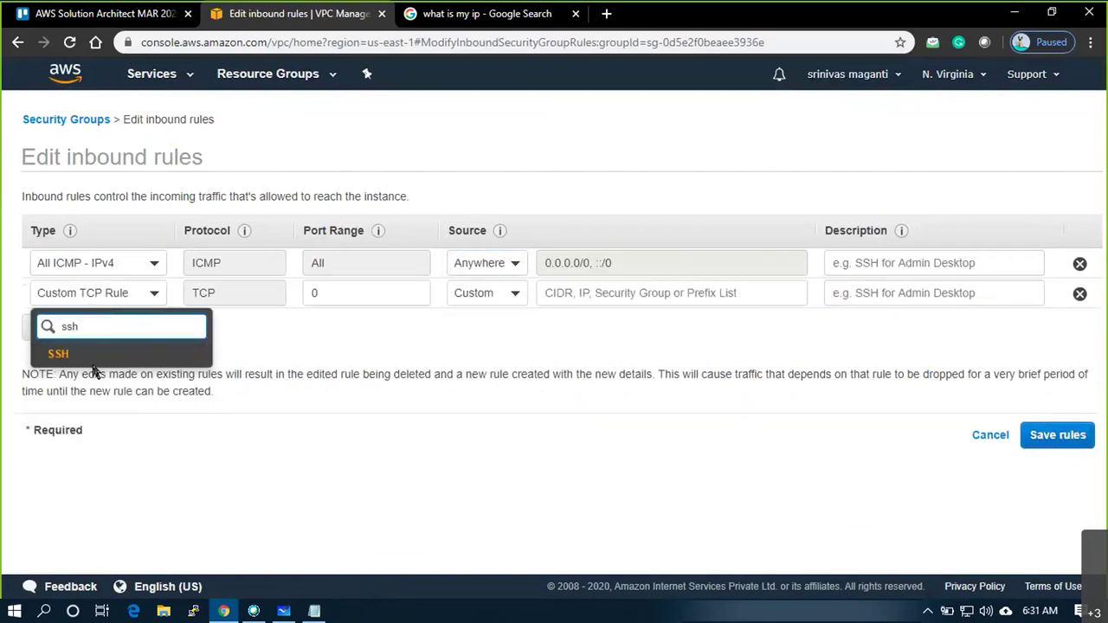
pyautogui.click(78, 354)
pyautogui.click(468, 303)
pyautogui.click(477, 370)
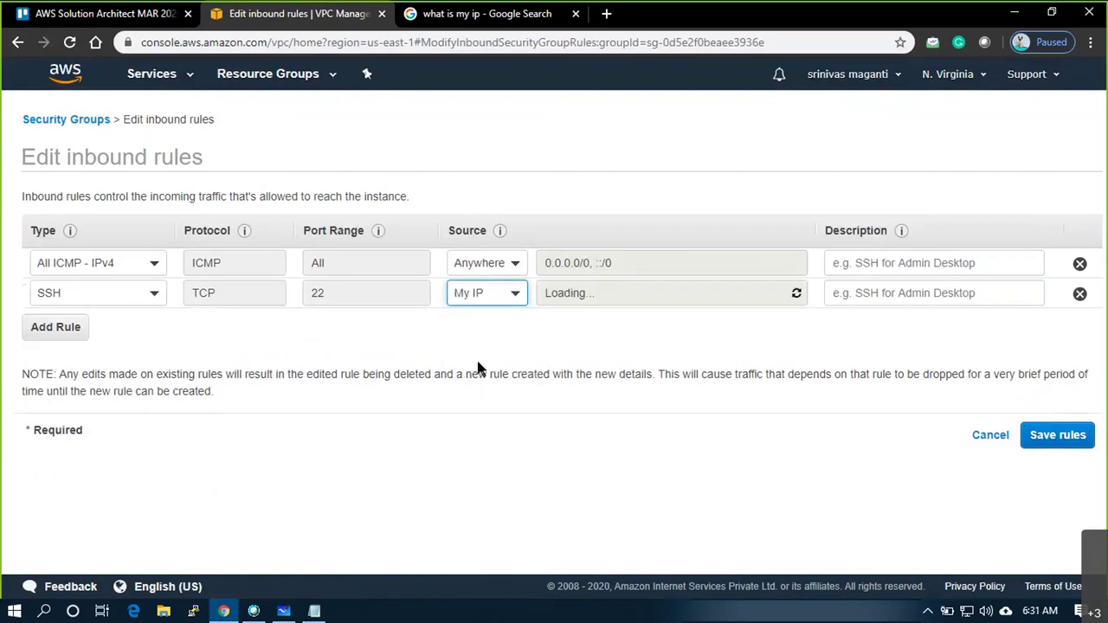
pyautogui.click(861, 292)
pyautogui.write('Sr')
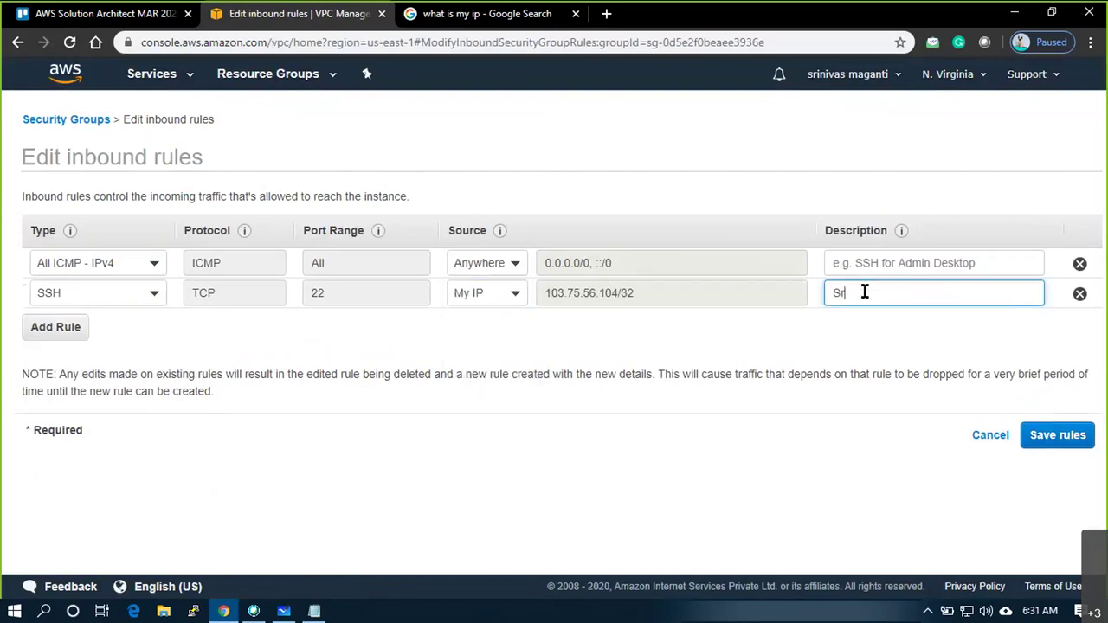
pyautogui.write('inivas')
# Add a third SSH rule with a custom source
pyautogui.click(78, 338)
pyautogui.click(97, 325)
pyautogui.write('ssh')
pyautogui.click(87, 384)
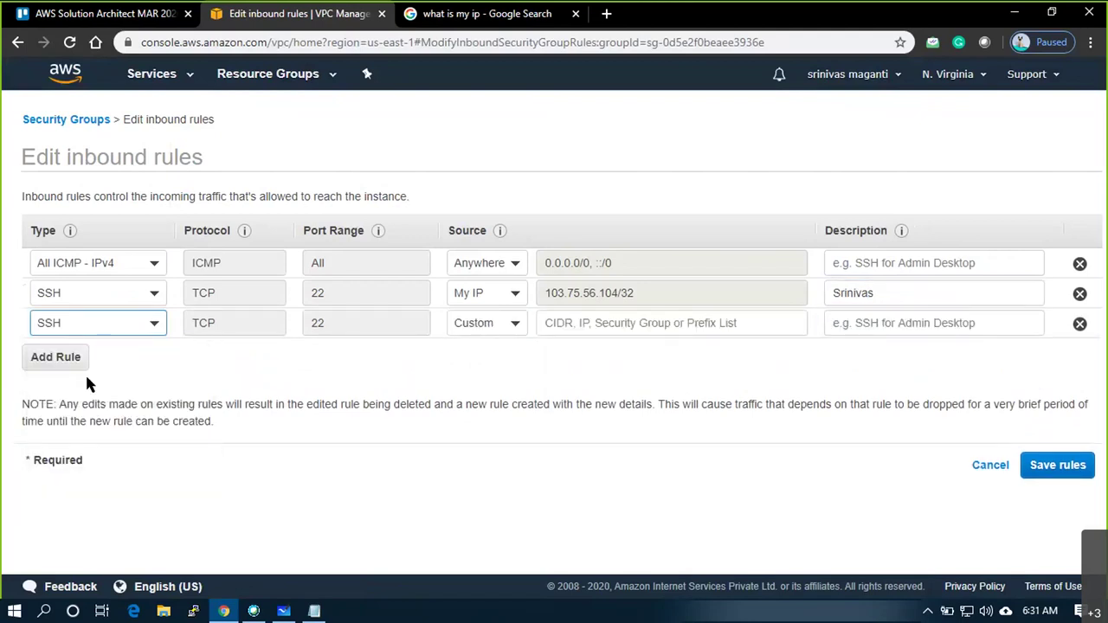
pyautogui.click(454, 329)
pyautogui.click(476, 358)
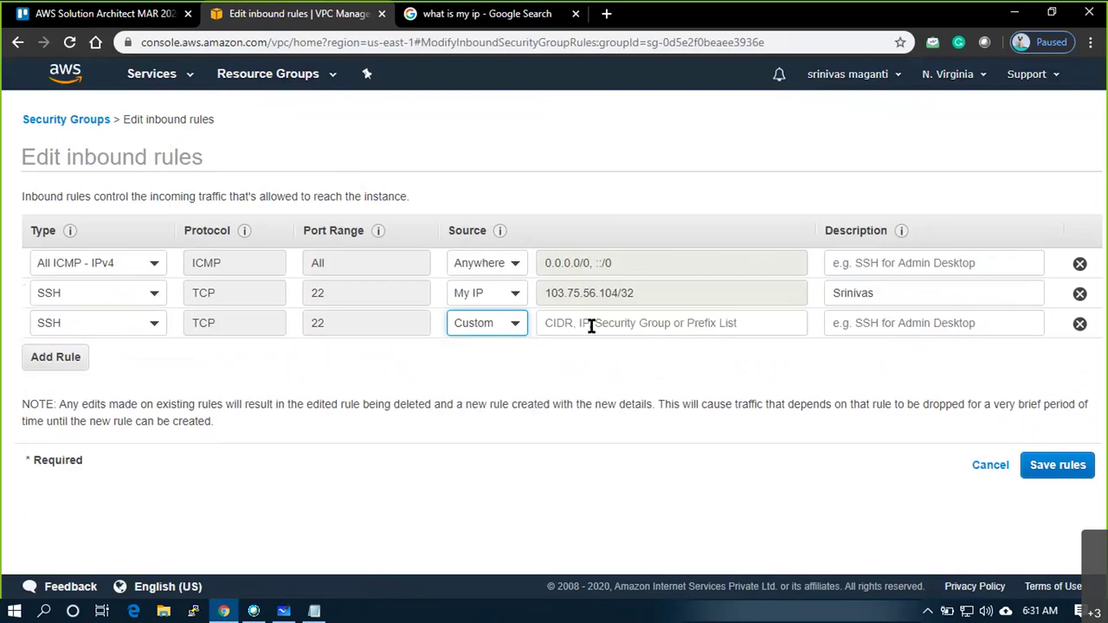
pyautogui.click(589, 323)
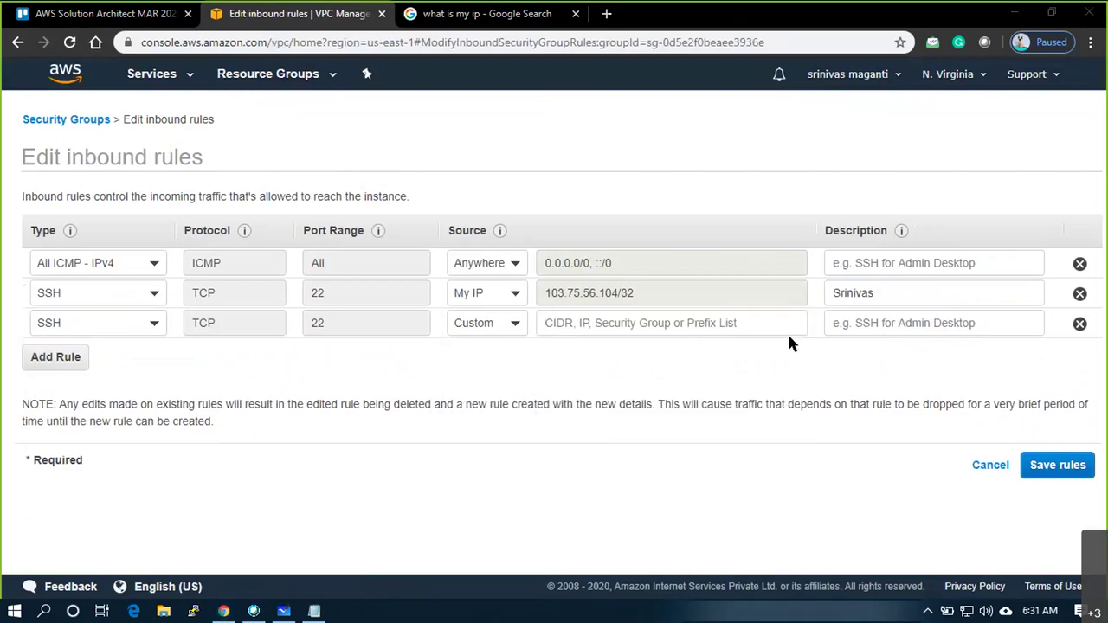
pyautogui.click(725, 329)
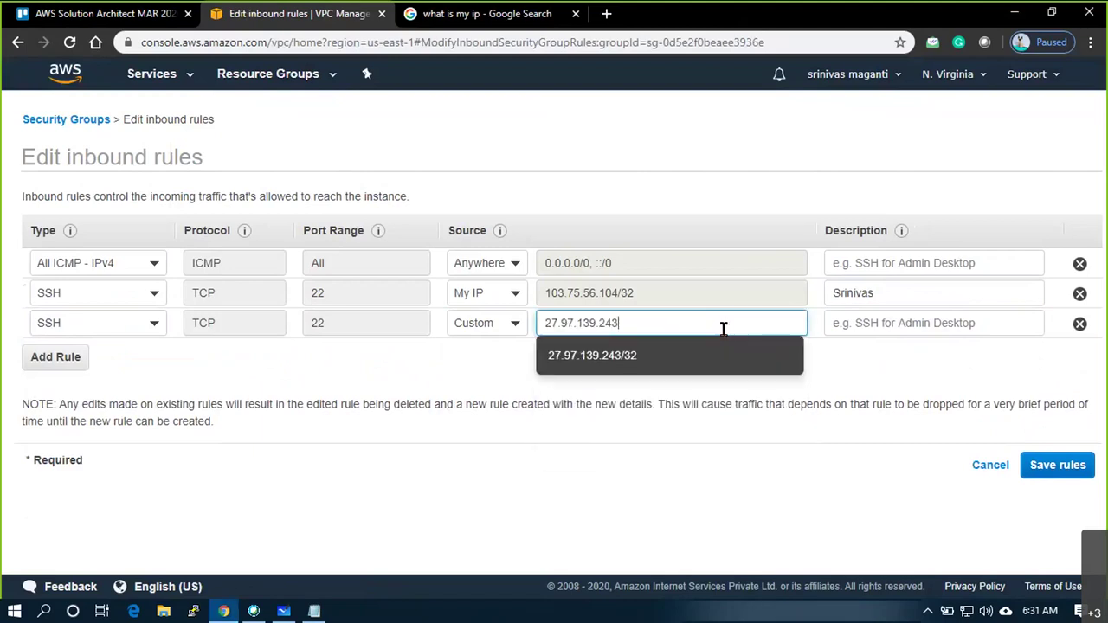
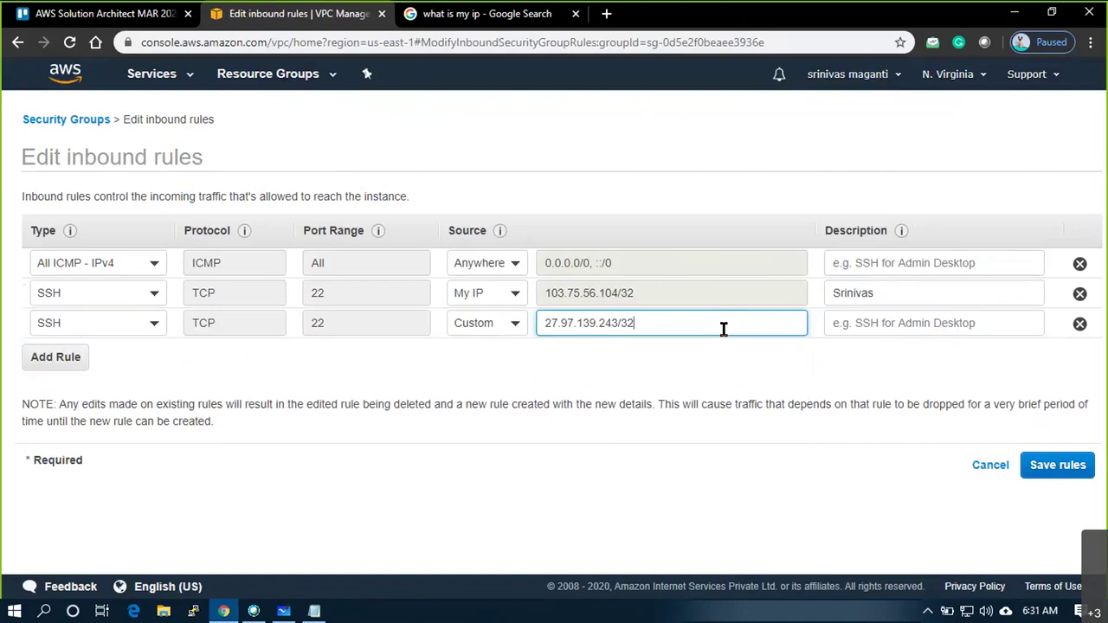
pyautogui.click(840, 343)
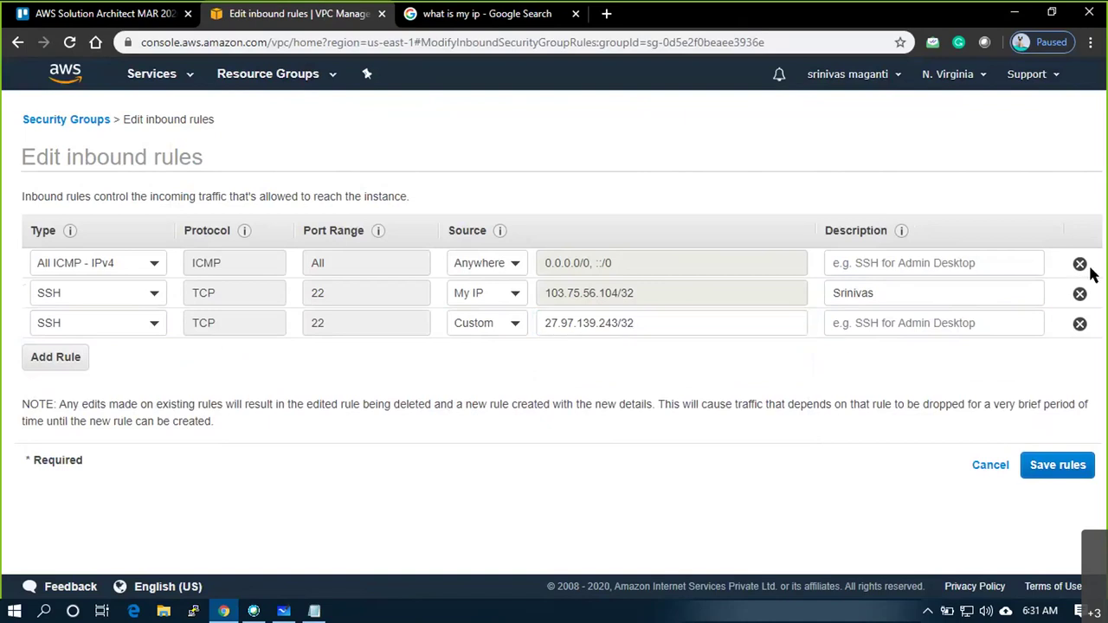
pyautogui.click(904, 325)
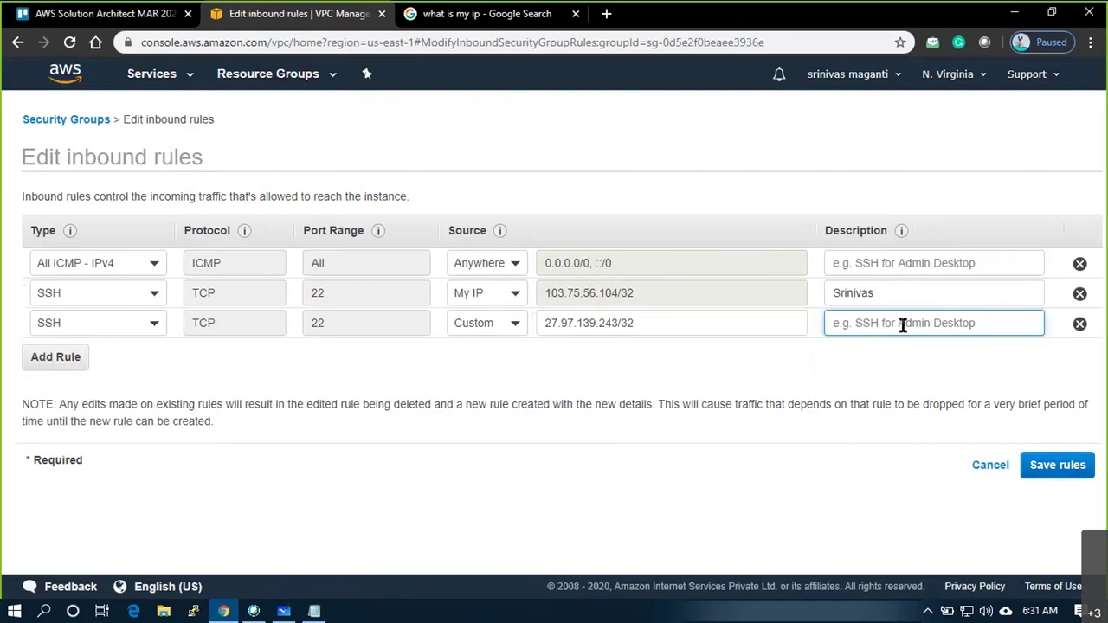
pyautogui.write('Tushar')
# Save VPC2_SG2's inbound rules and close the confirmation
pyautogui.click(1049, 465)
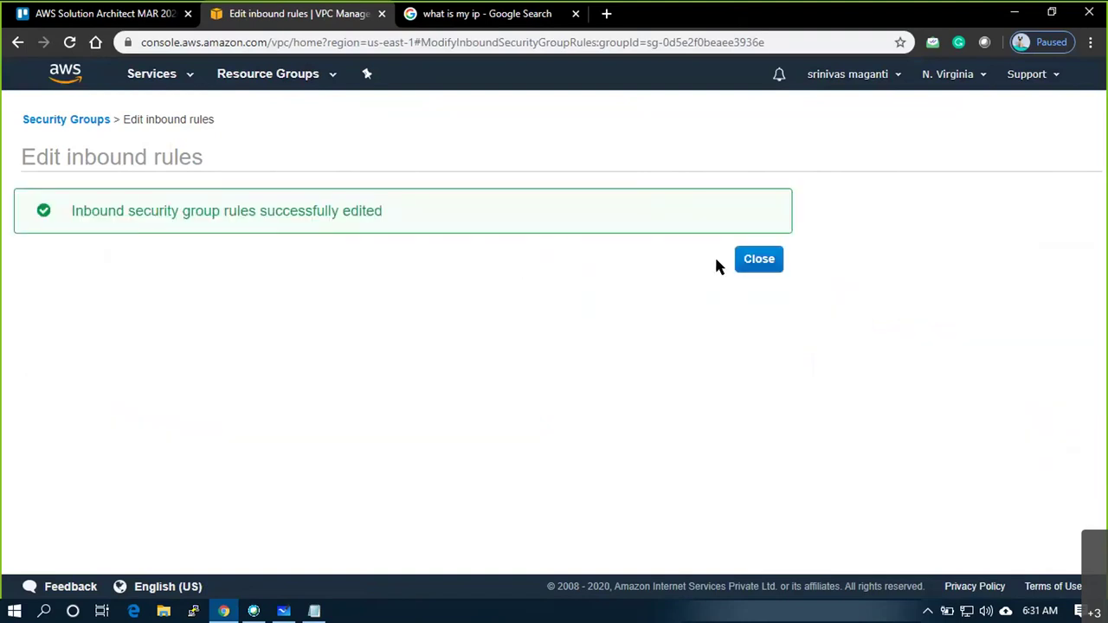
pyautogui.click(738, 263)
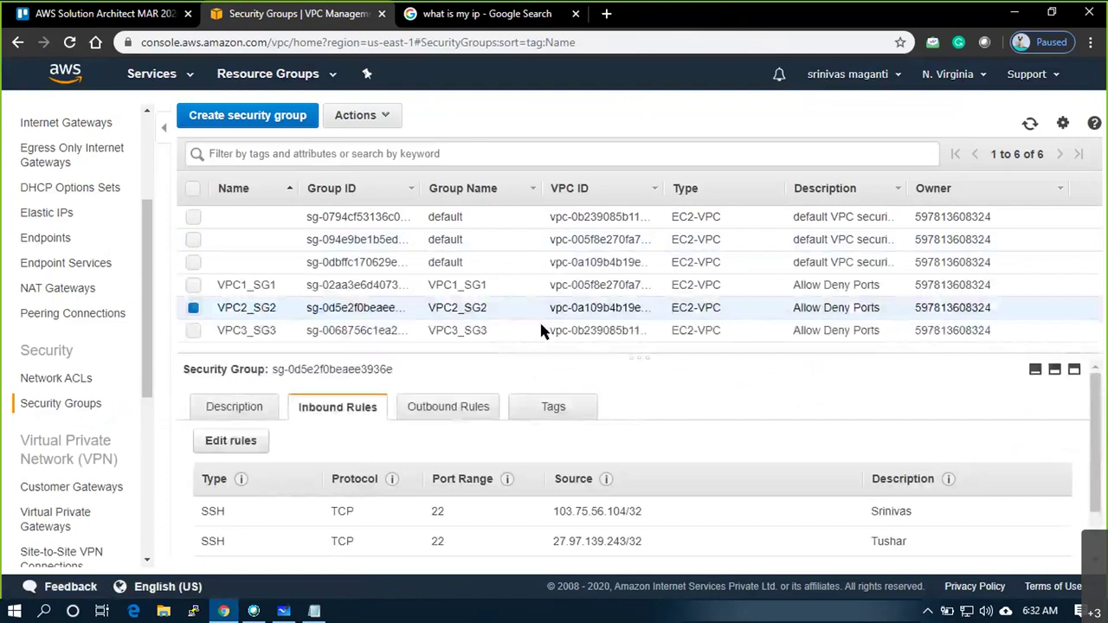
pyautogui.click(445, 19)
pyautogui.click(275, 117)
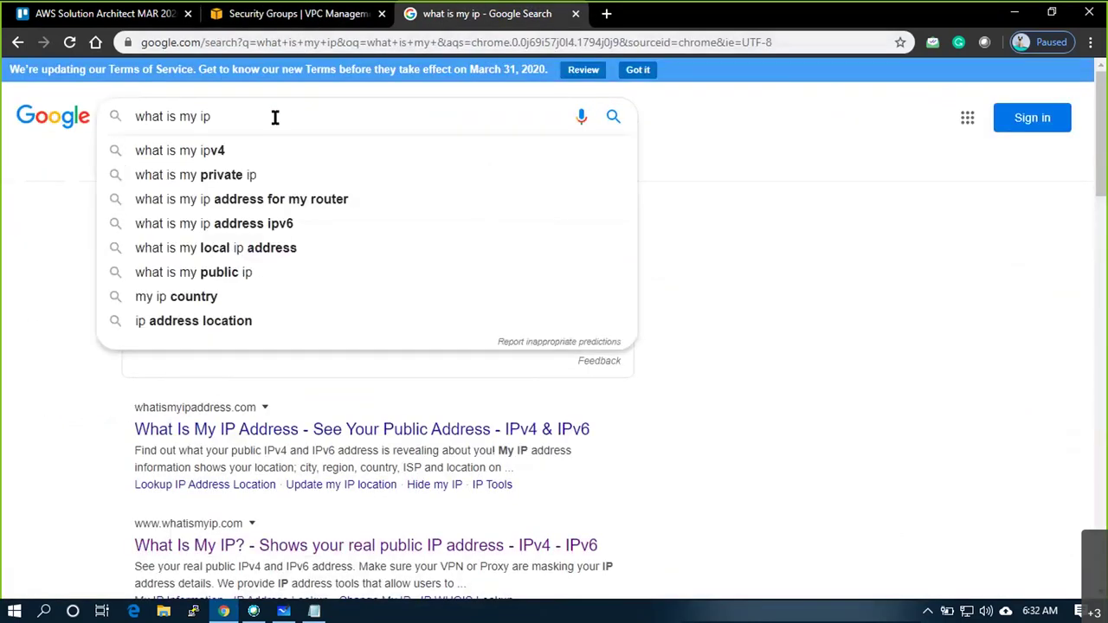
pyautogui.write('v')
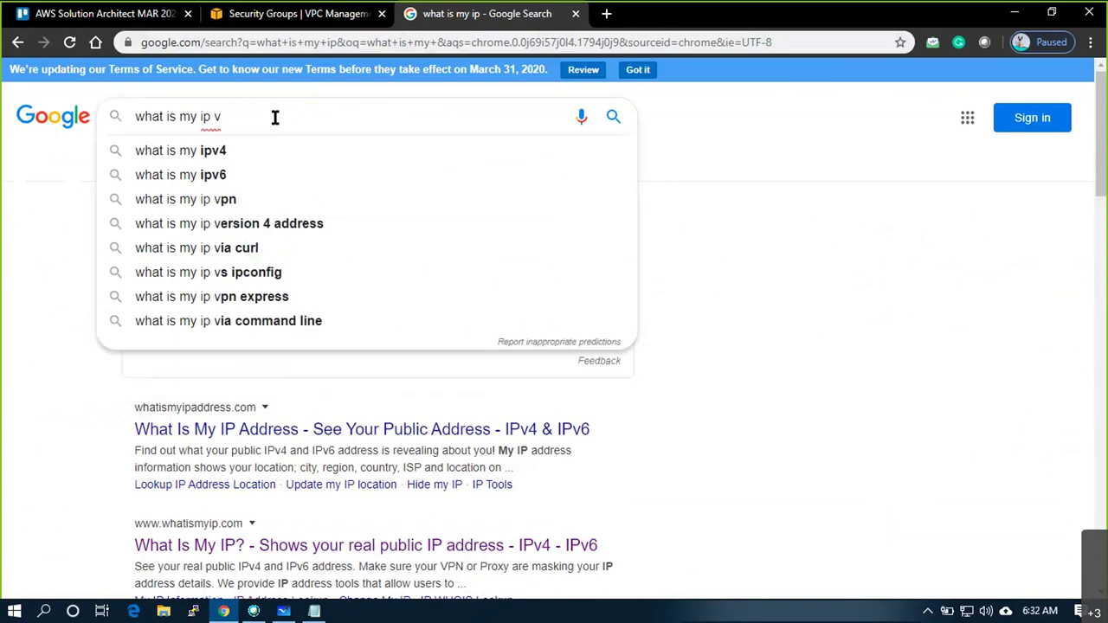
pyautogui.press('Down')
pyautogui.press('Return')
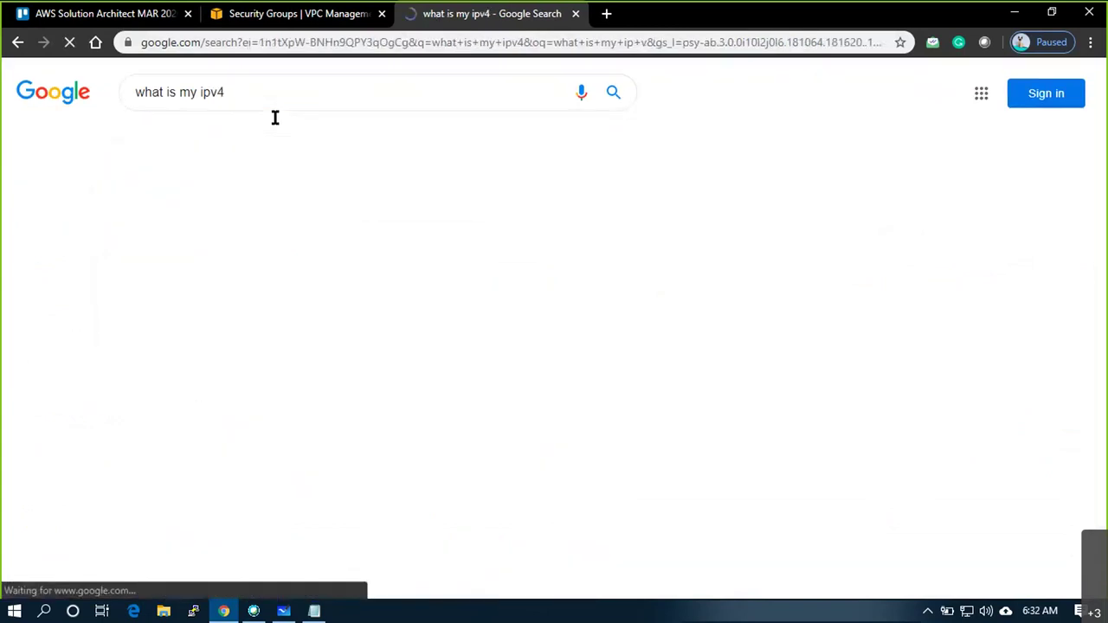
pyautogui.click(243, 113)
pyautogui.moveTo(242, 116); pyautogui.dragTo(107, 102)
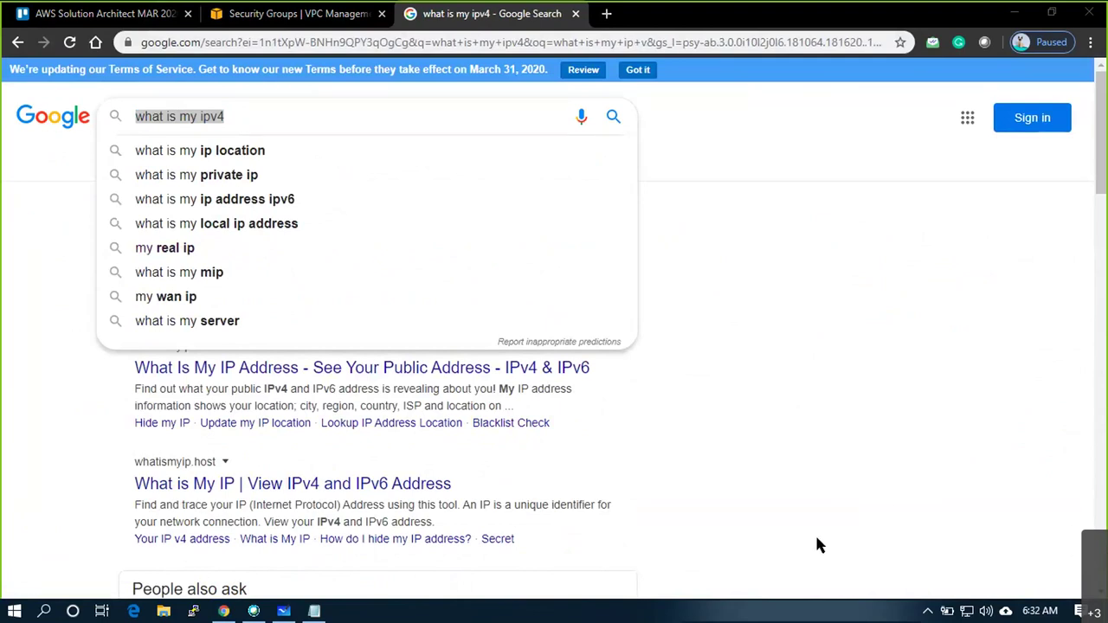
pyautogui.click(238, 251)
pyautogui.click(239, 251)
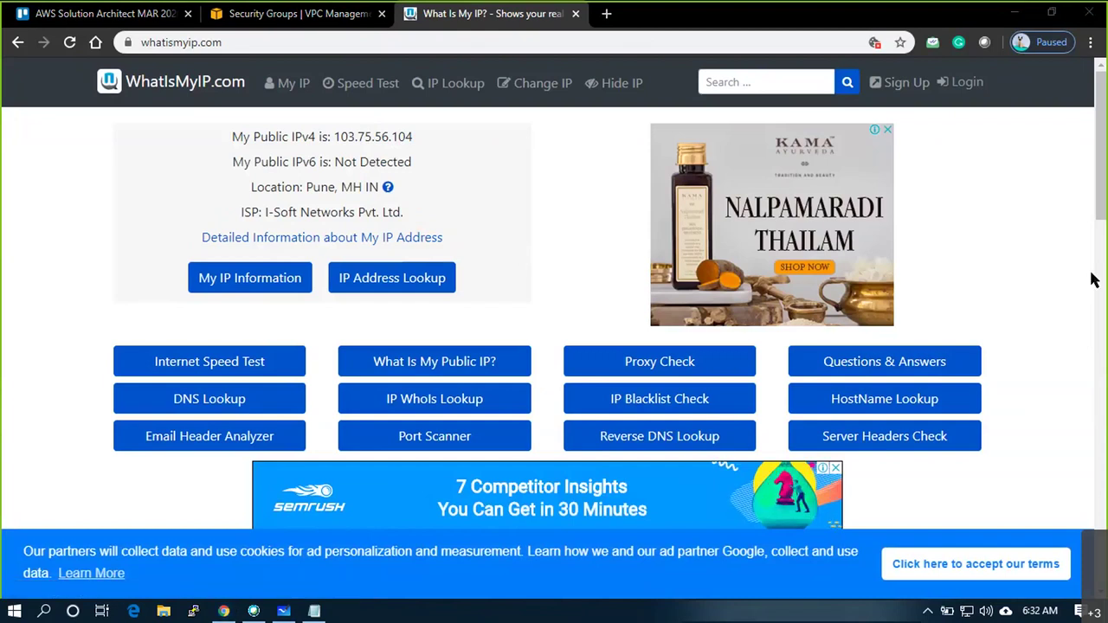
pyautogui.click(75, 13)
# Edit VPC3_SG3's inbound rules and add an All ICMP - IPv4 rule from Anywhere
pyautogui.click(270, 14)
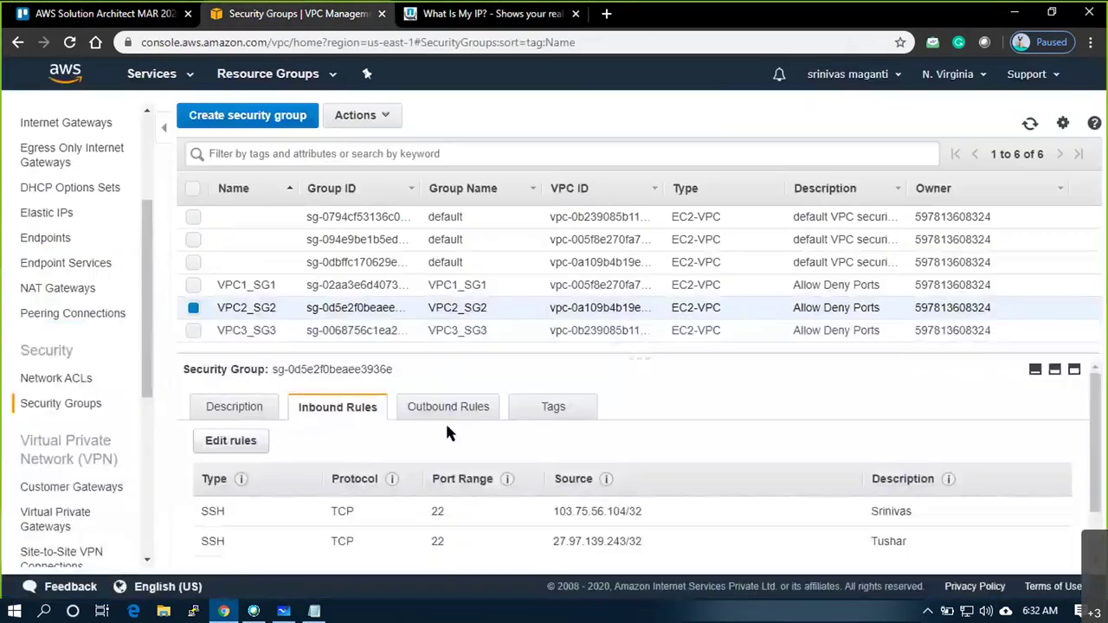
pyautogui.click(275, 330)
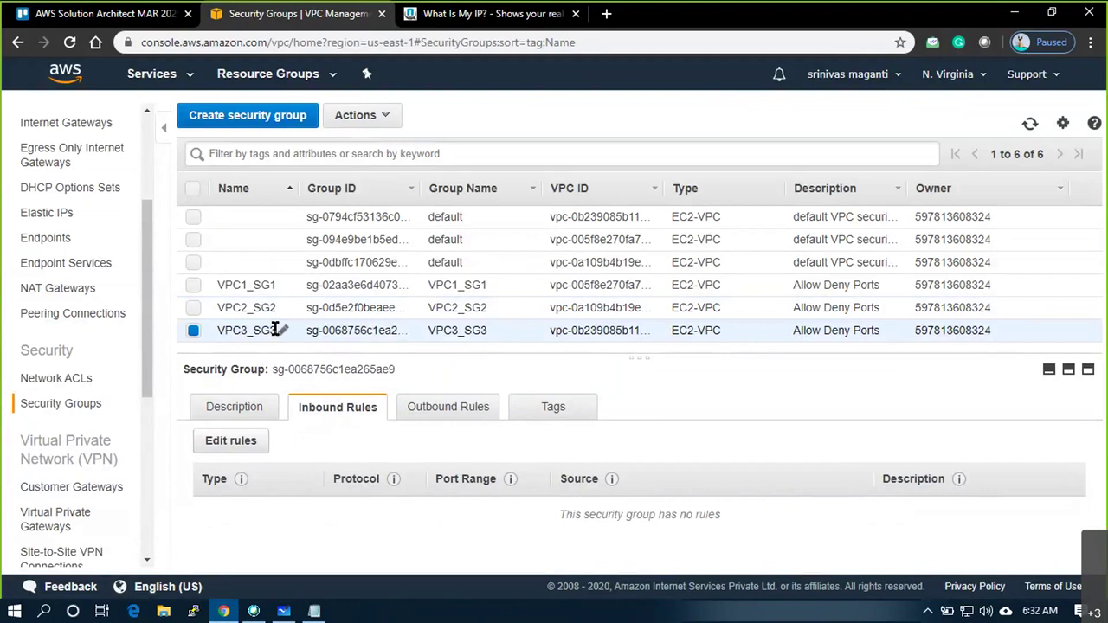
pyautogui.click(244, 443)
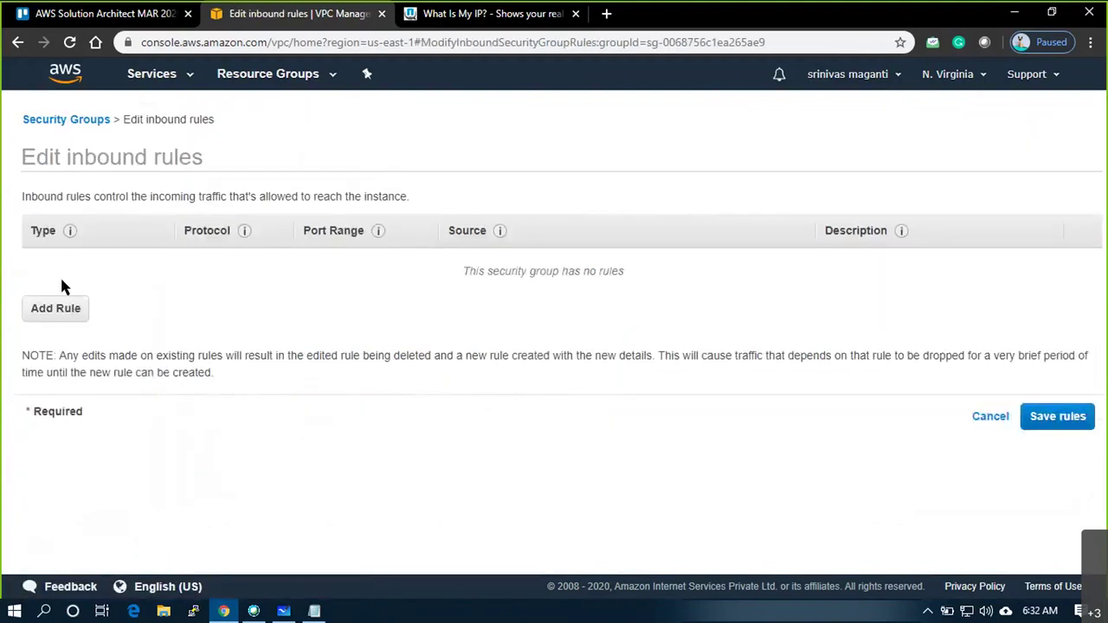
pyautogui.click(60, 308)
pyautogui.click(108, 264)
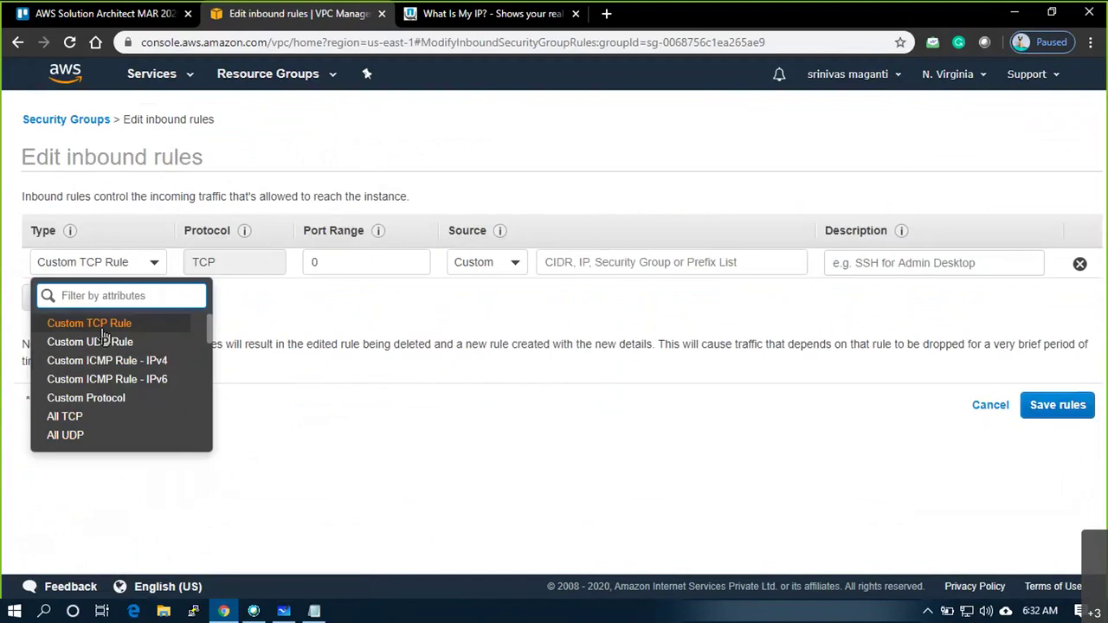
pyautogui.write('ic')
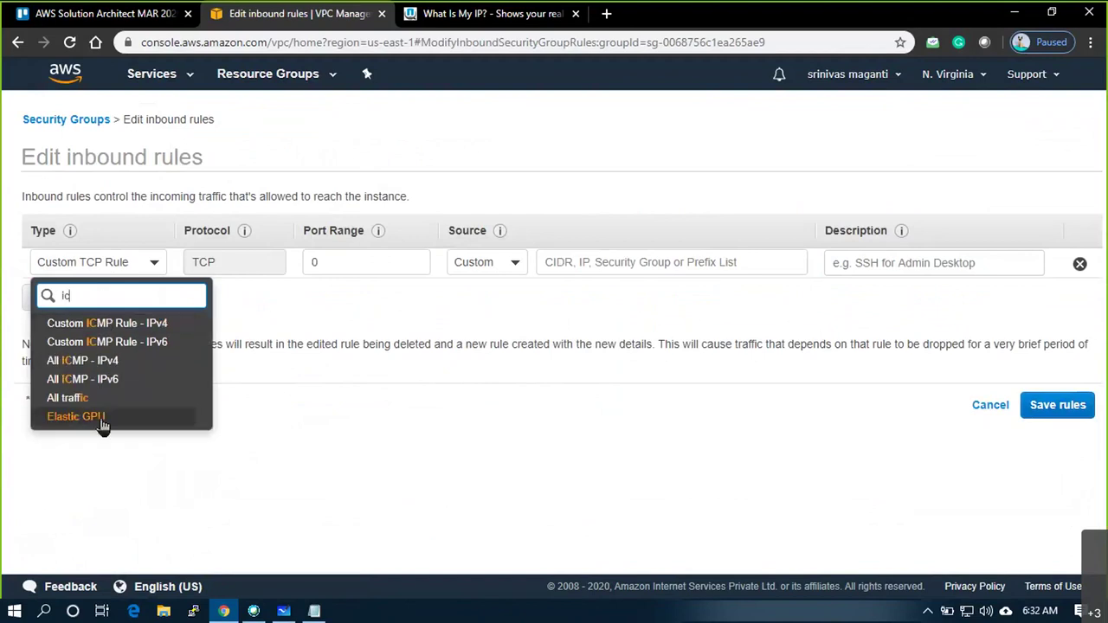
pyautogui.write('m')
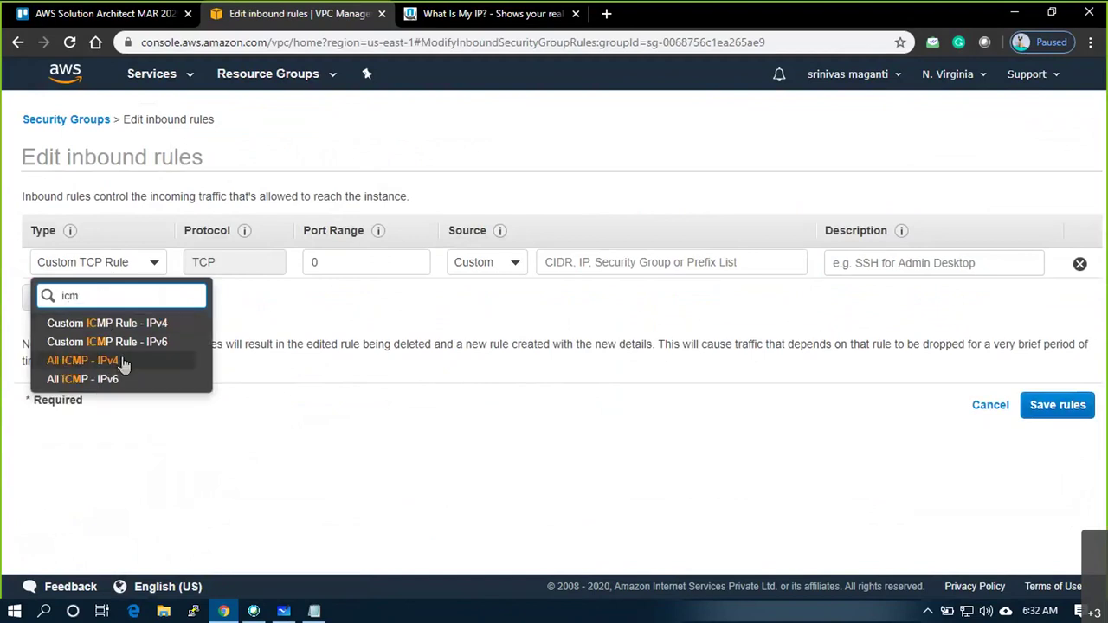
pyautogui.click(83, 360)
pyautogui.click(488, 264)
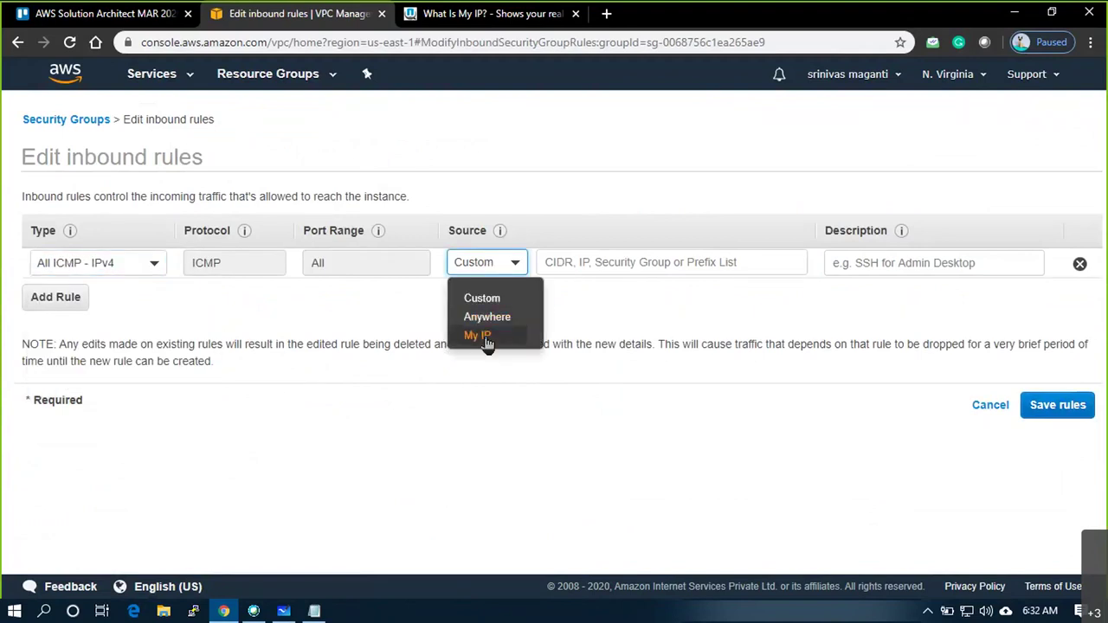
pyautogui.click(490, 317)
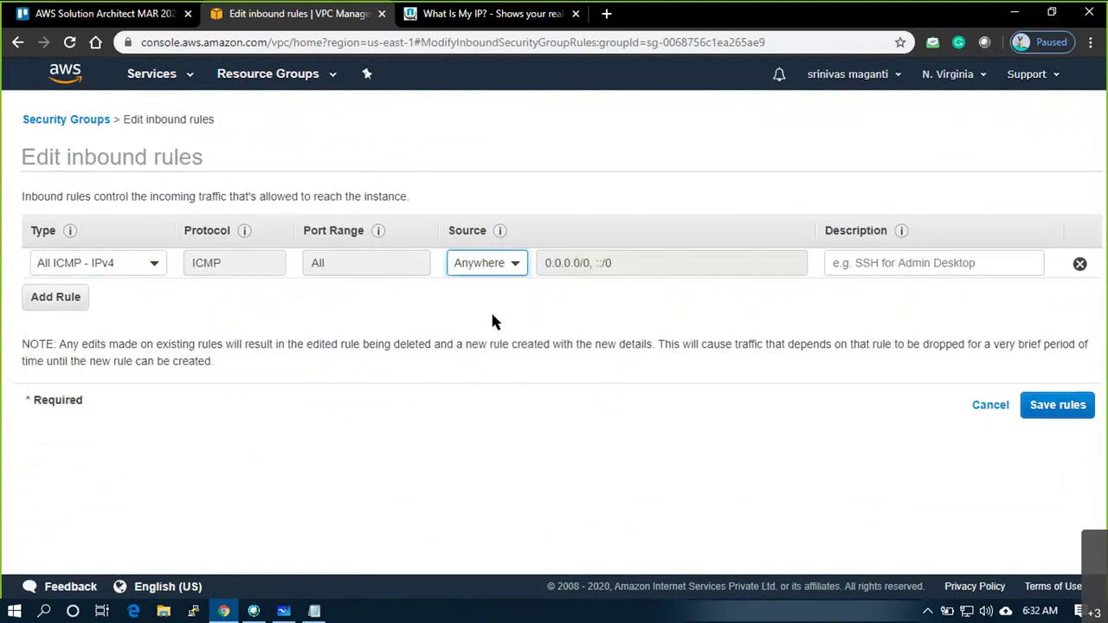
# Add an SSH inbound rule allowing access from Anywhere
pyautogui.click(52, 303)
pyautogui.click(65, 302)
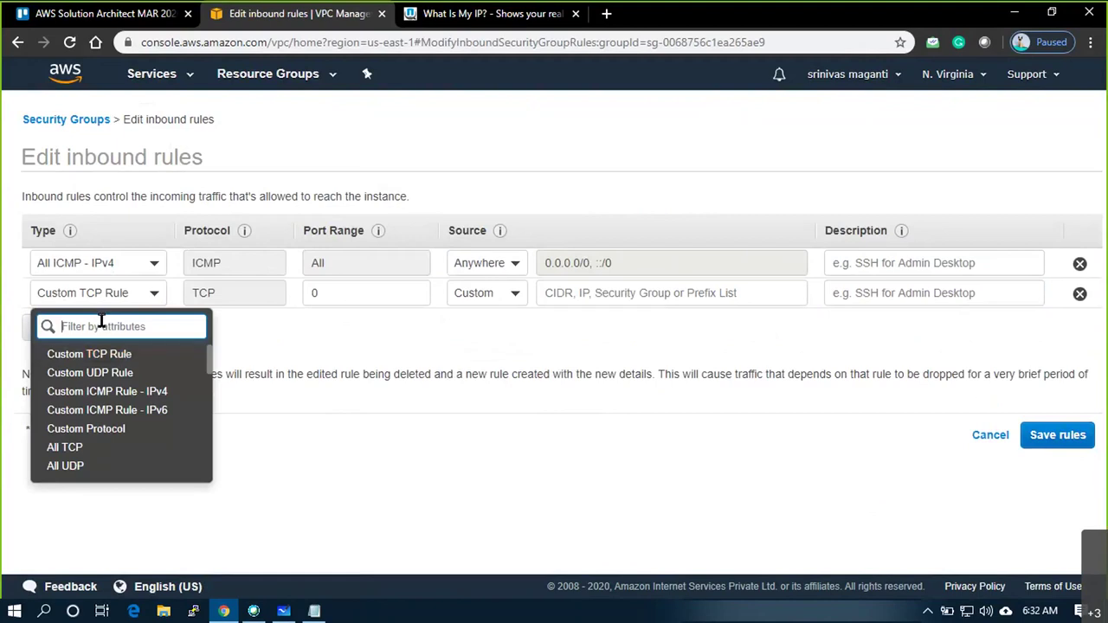
pyautogui.write('ssh')
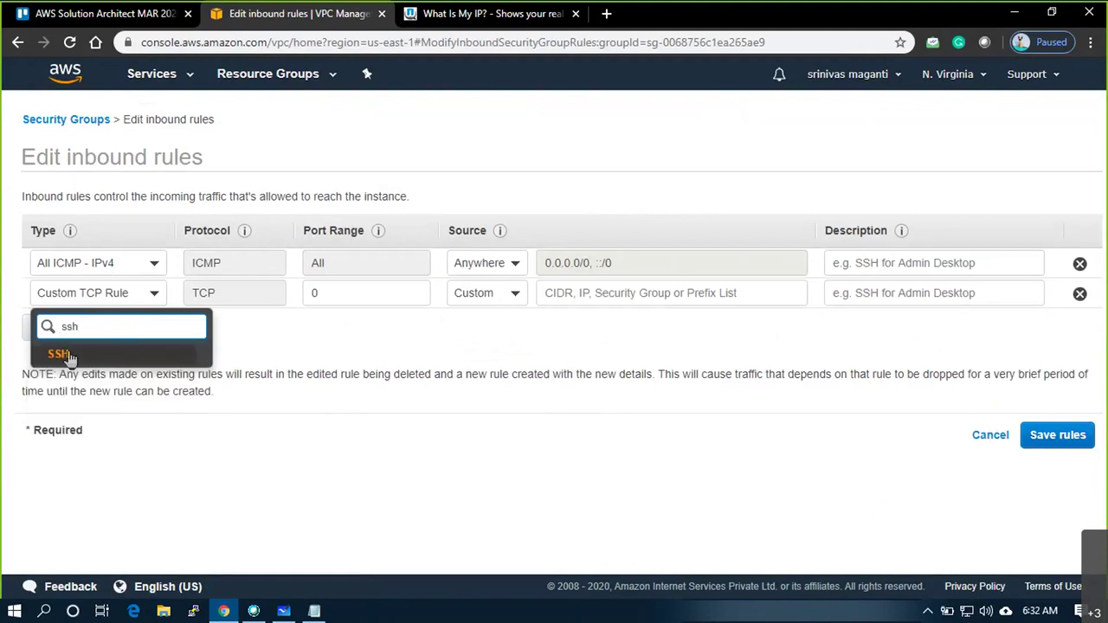
pyautogui.press('Return')
pyautogui.click(484, 299)
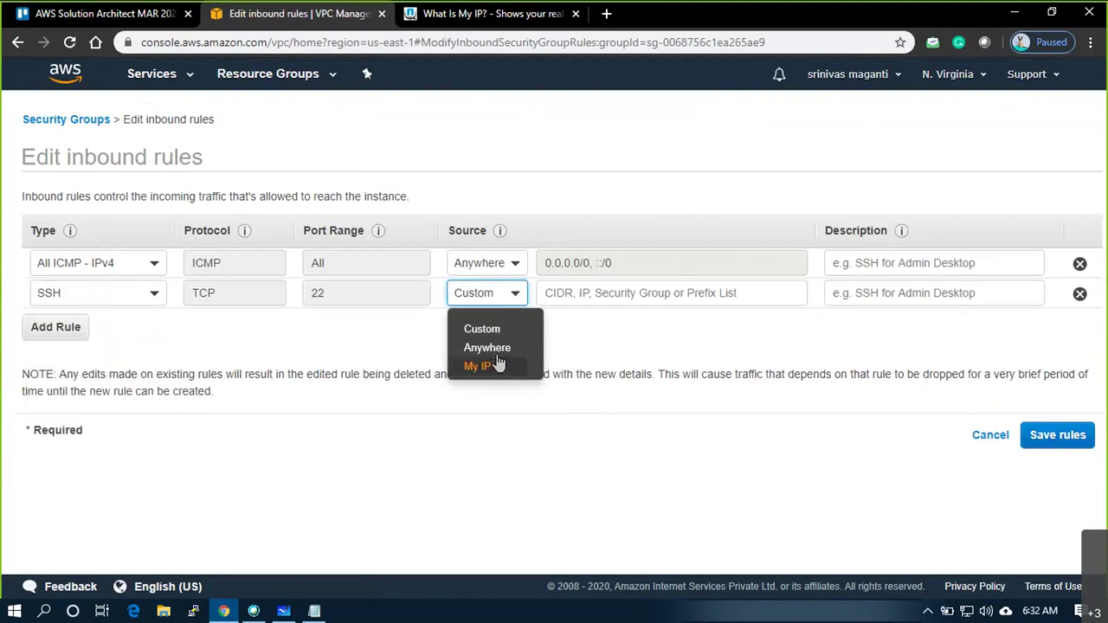
pyautogui.click(495, 346)
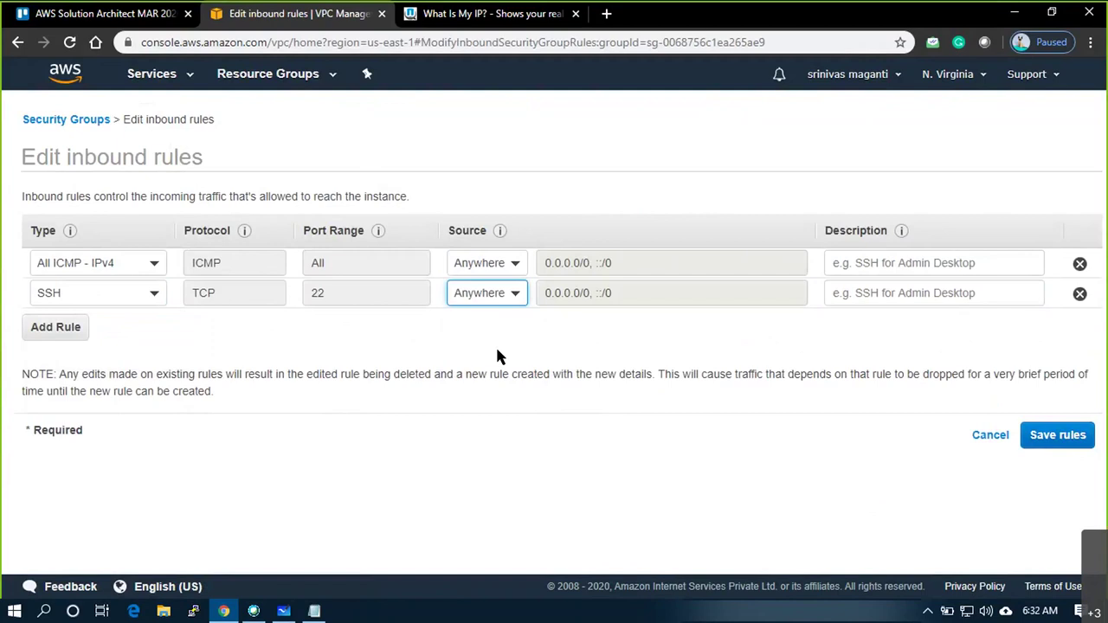
pyautogui.click(57, 326)
pyautogui.click(104, 323)
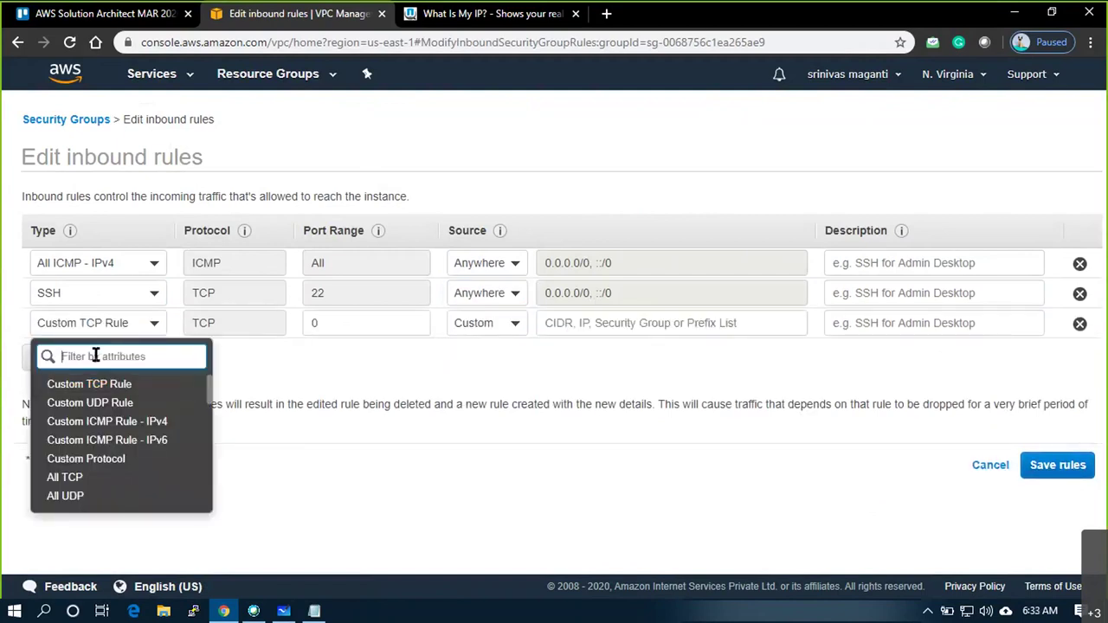
pyautogui.write('rdp')
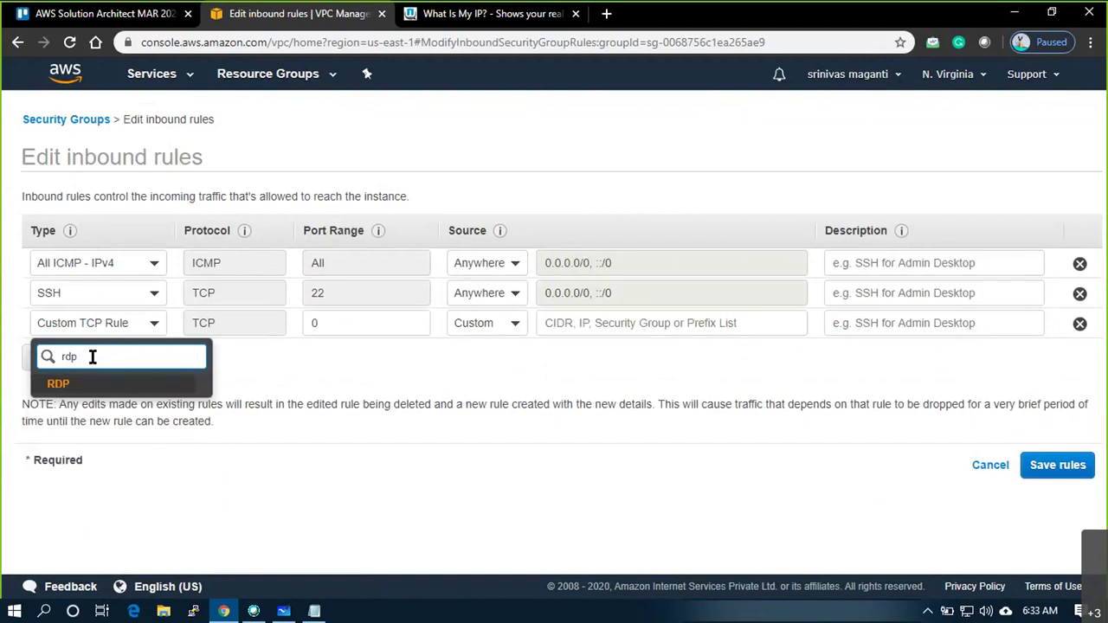
pyautogui.click(67, 392)
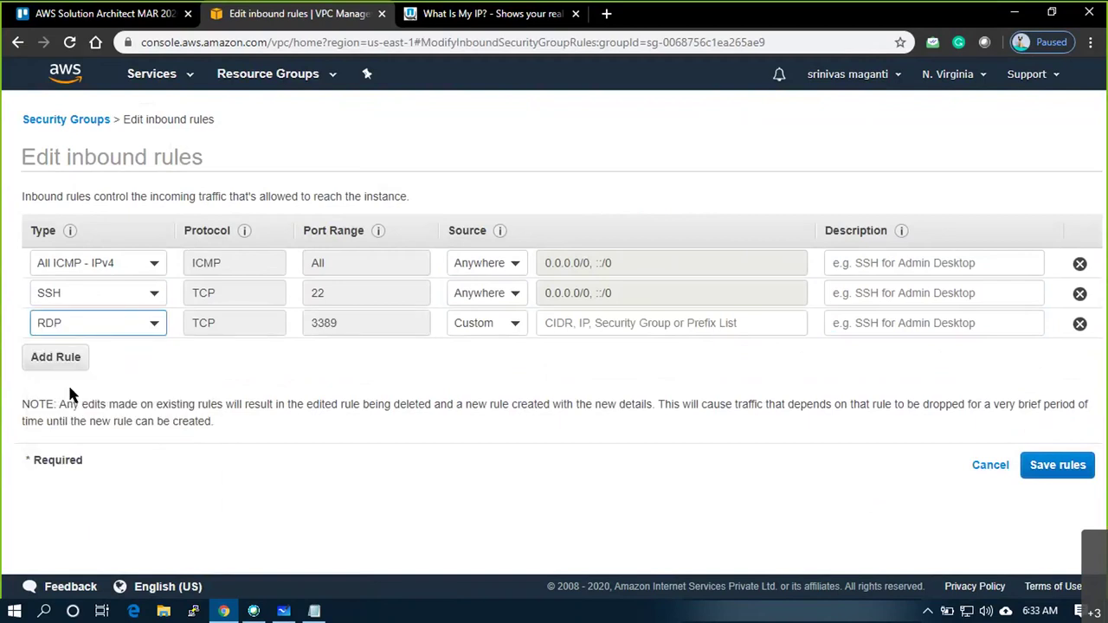
pyautogui.click(486, 327)
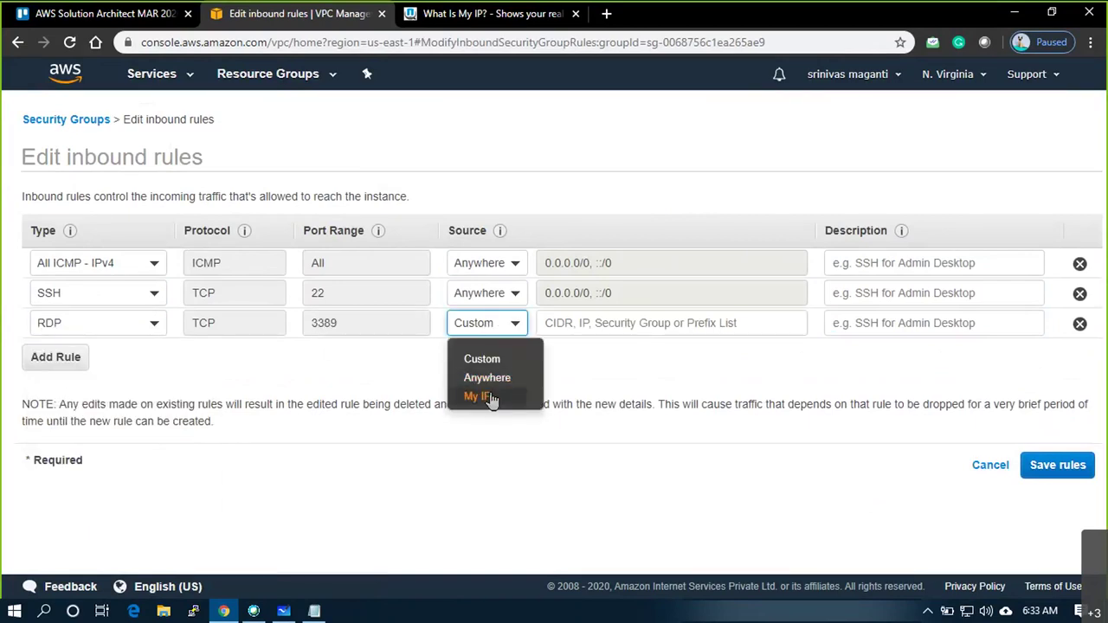
pyautogui.click(481, 396)
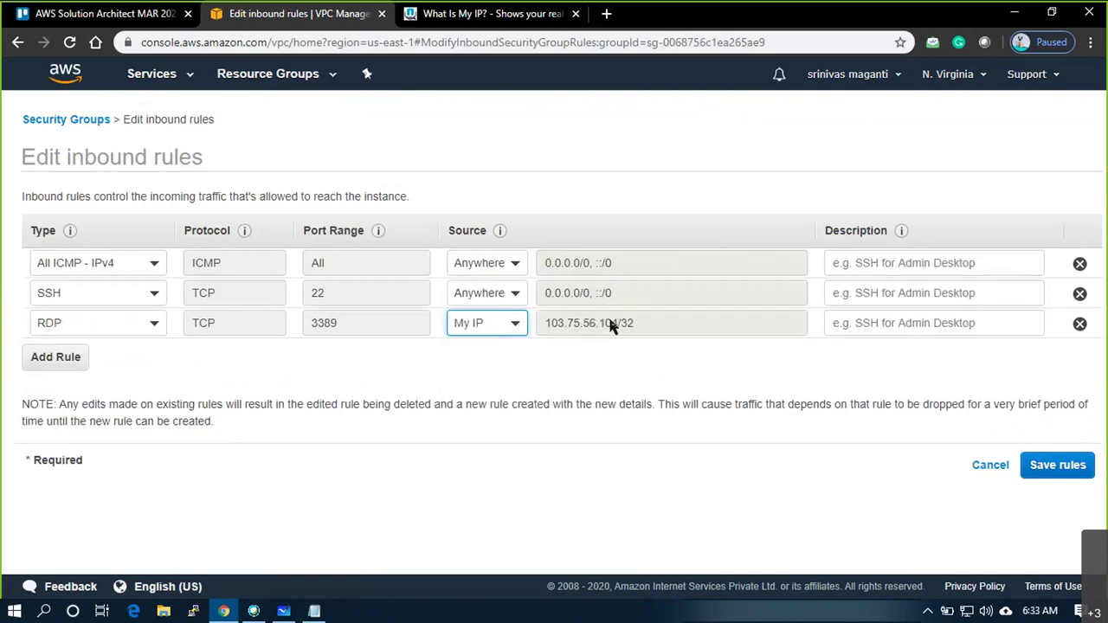
# Add a fourth RDP rule with a Custom source, ready for an address
pyautogui.click(52, 357)
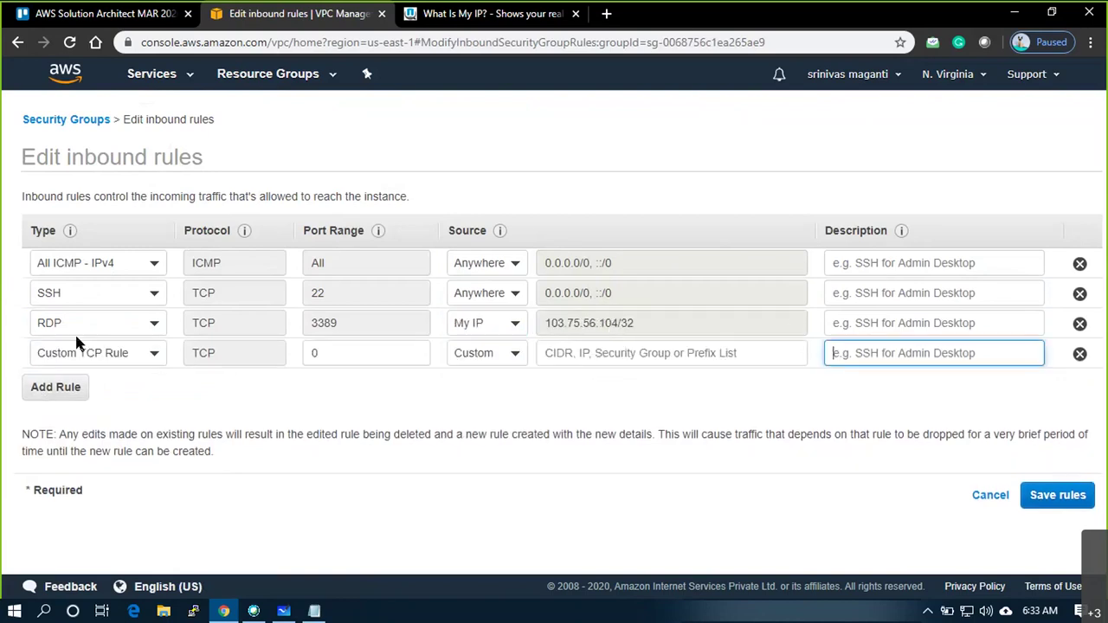
pyautogui.click(138, 354)
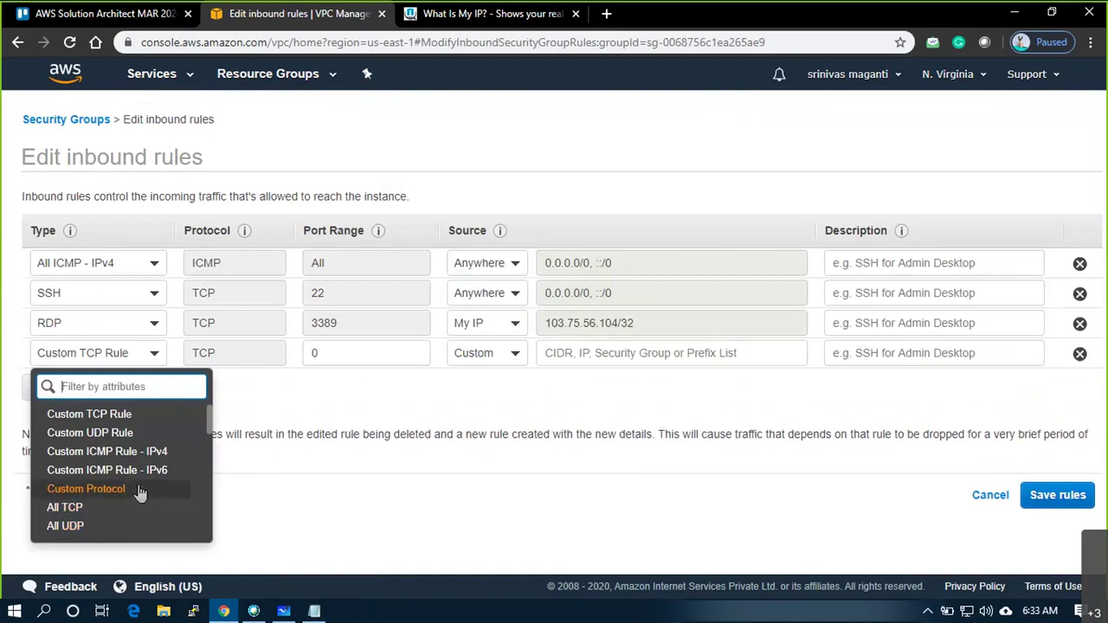
pyautogui.write('rd')
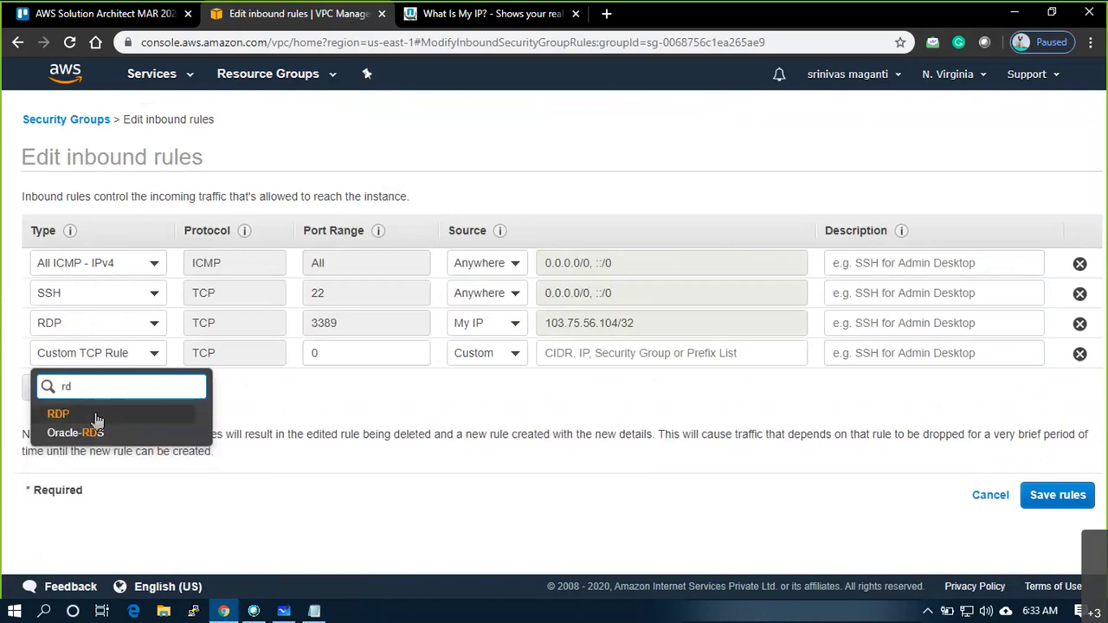
pyautogui.click(52, 411)
pyautogui.click(516, 354)
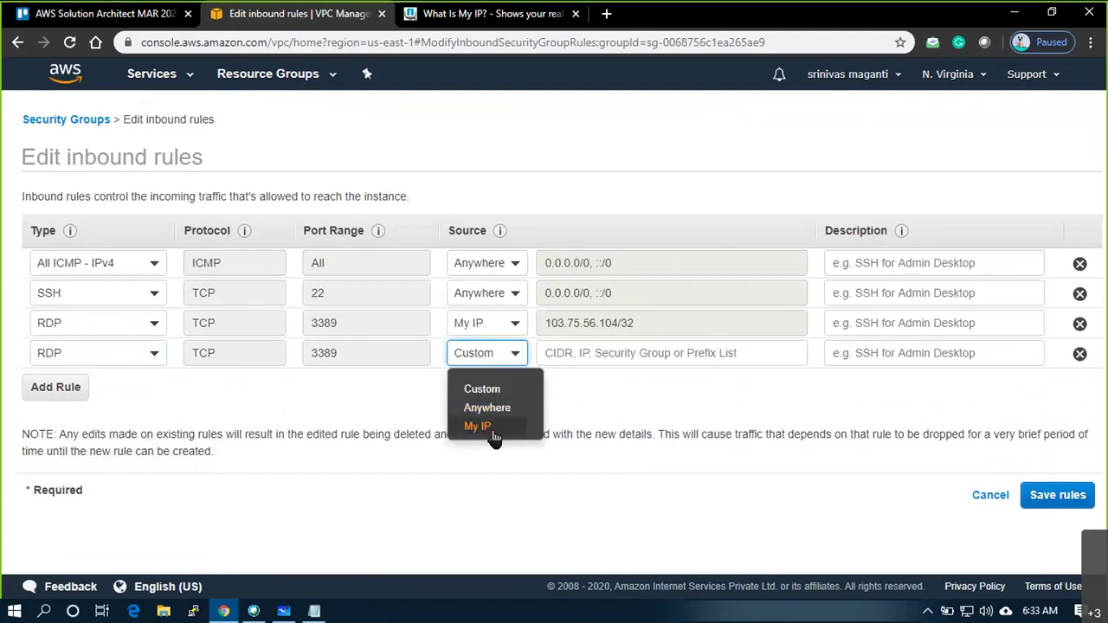
pyautogui.click(493, 407)
pyautogui.click(519, 359)
pyautogui.click(487, 390)
pyautogui.click(583, 353)
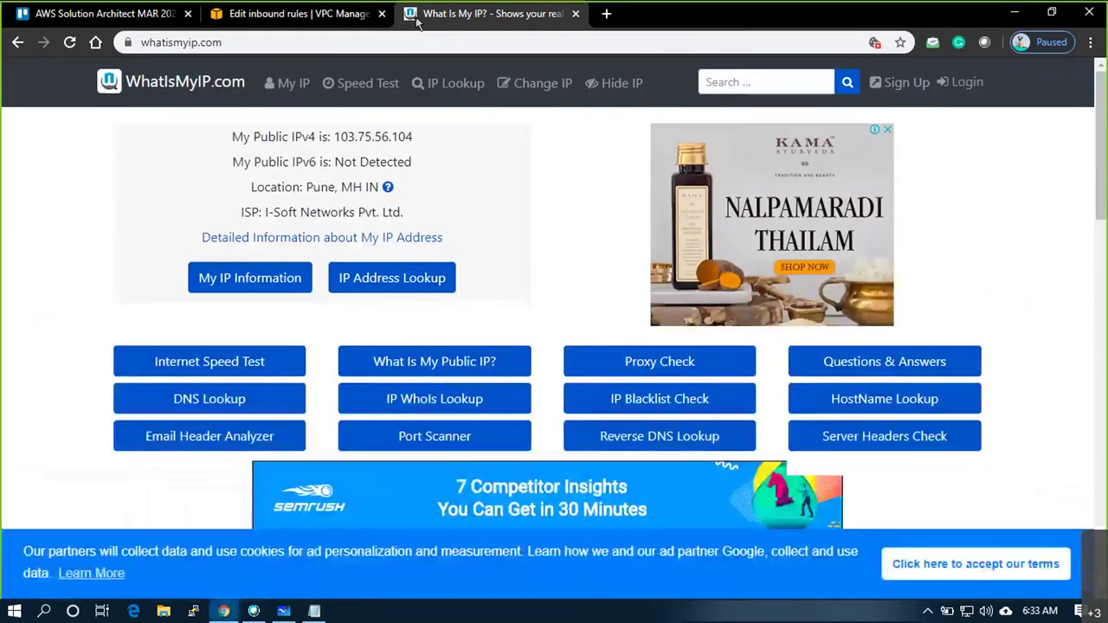
# Highlight the My Public IPv4 (103.75.56.104) and IPv6 lines on WhatIsMyIP.com
pyautogui.moveTo(419, 161); pyautogui.dragTo(232, 134)
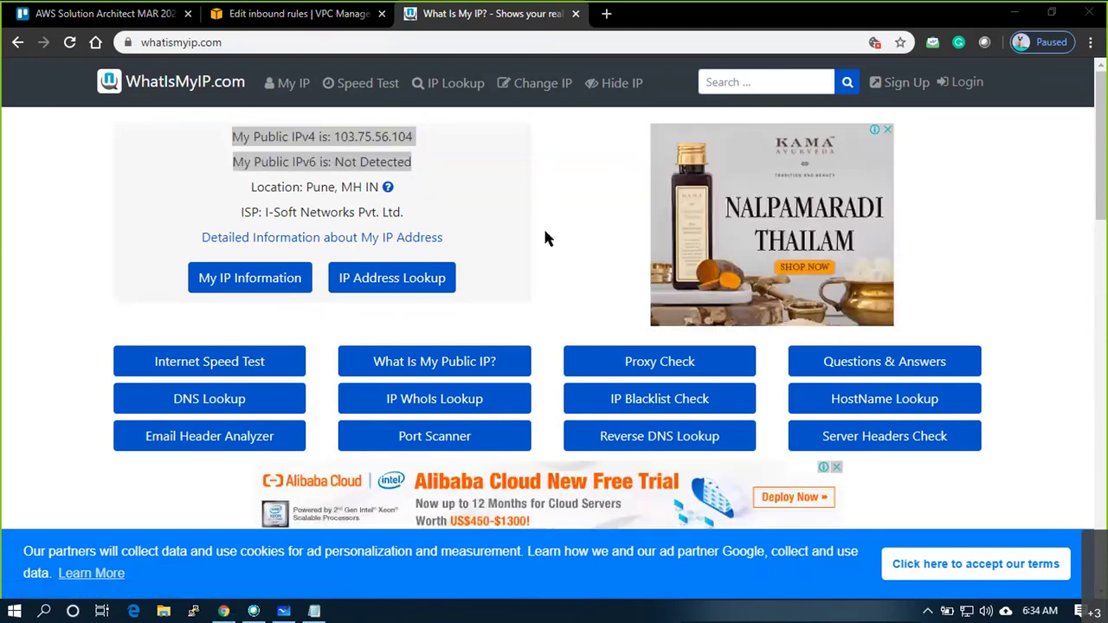
pyautogui.click(260, 14)
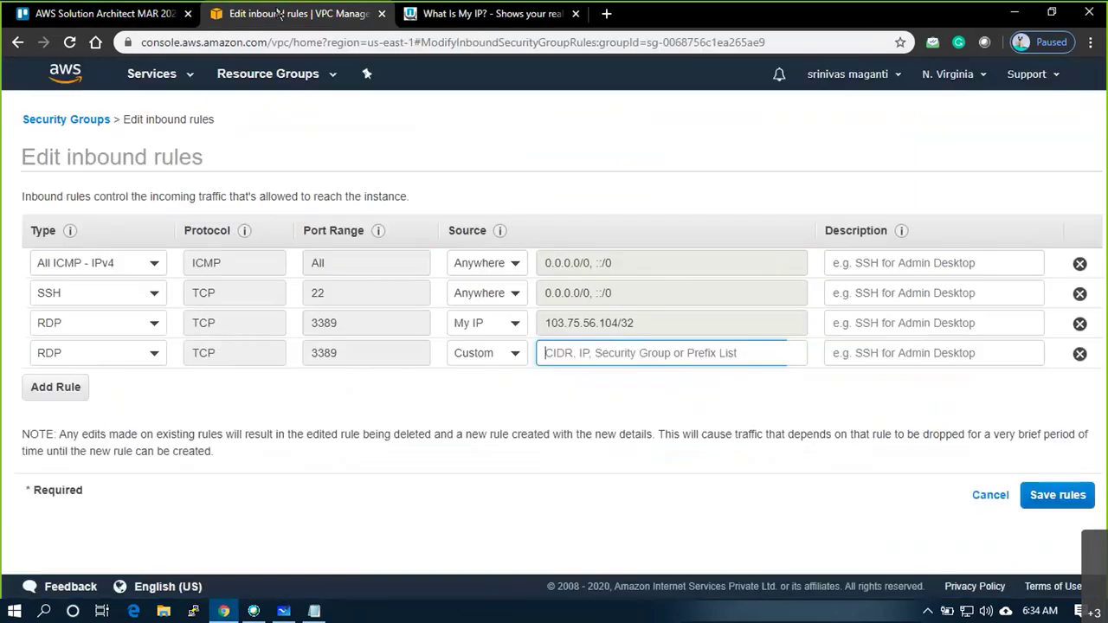
pyautogui.click(651, 384)
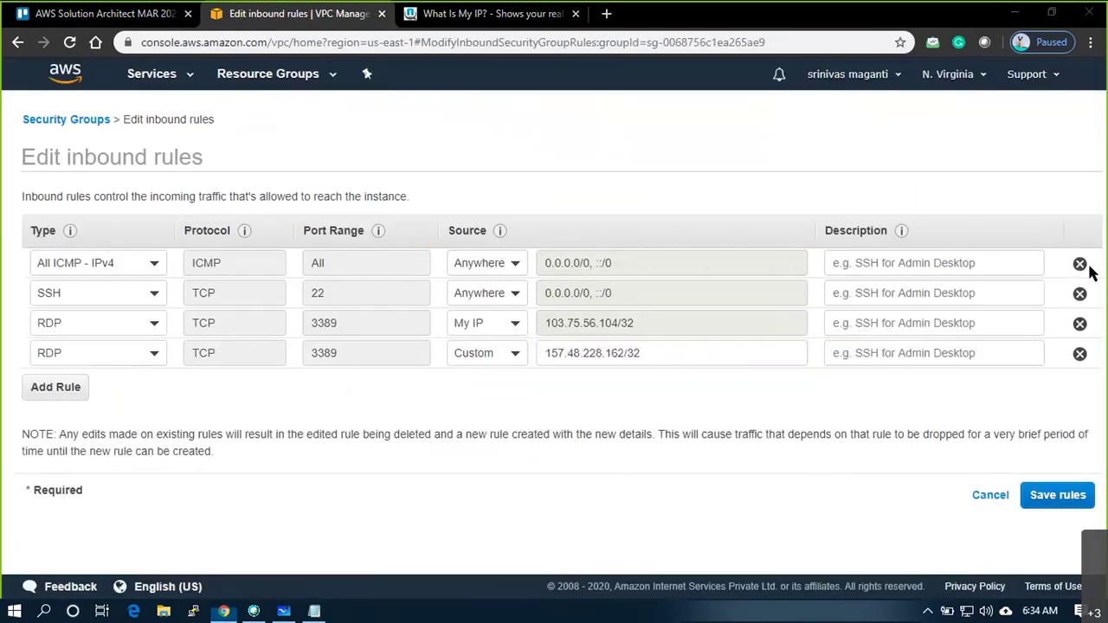
pyautogui.click(1058, 498)
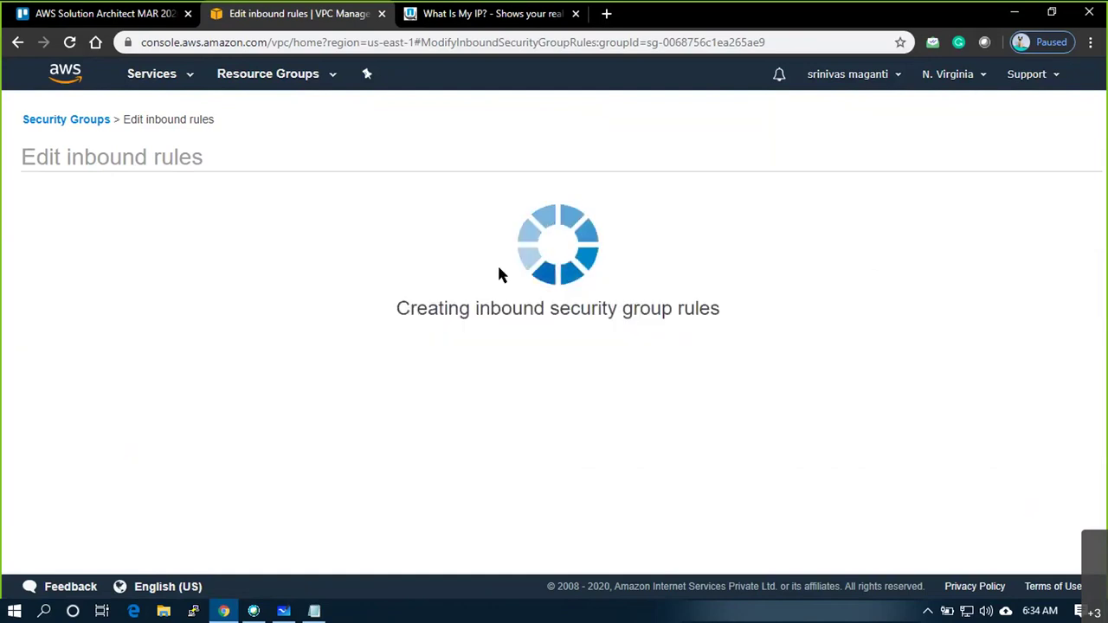
pyautogui.click(759, 260)
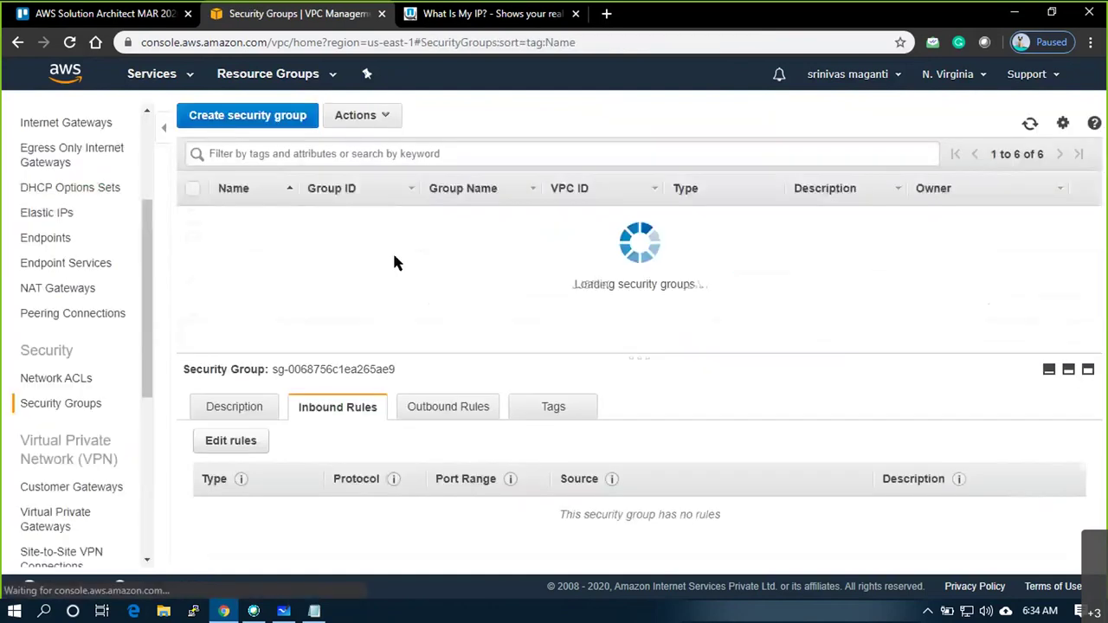
pyautogui.scroll(-2, 626, 446)
pyautogui.scroll(2, 631, 450)
pyautogui.scroll(-2, 485, 494)
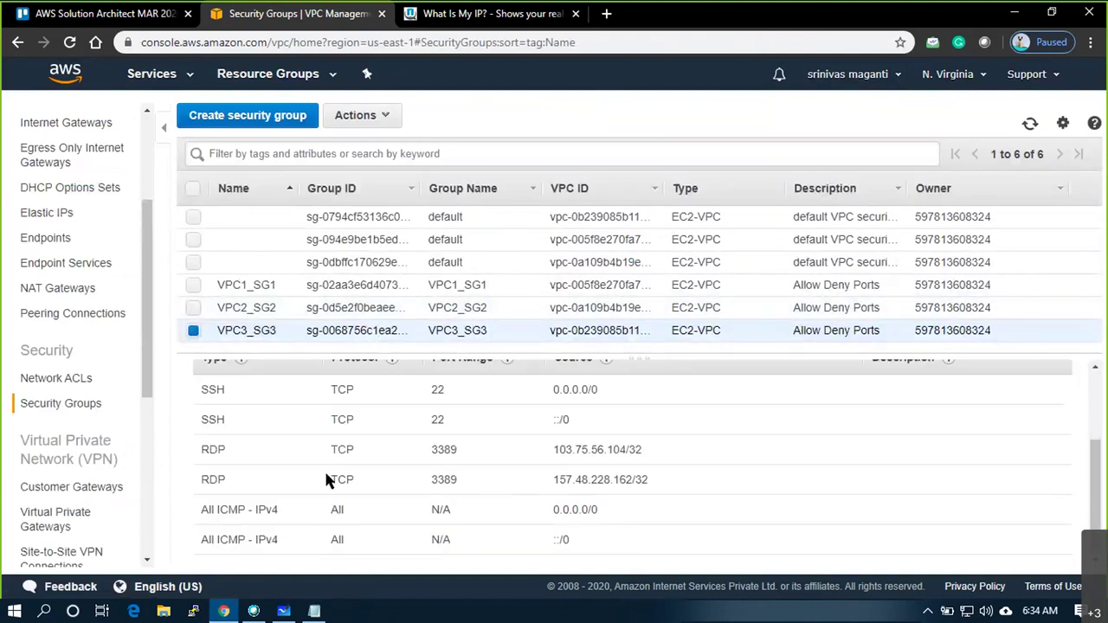
pyautogui.scroll(2, 293, 449)
pyautogui.scroll(-2, 300, 440)
pyautogui.scroll(2, 302, 446)
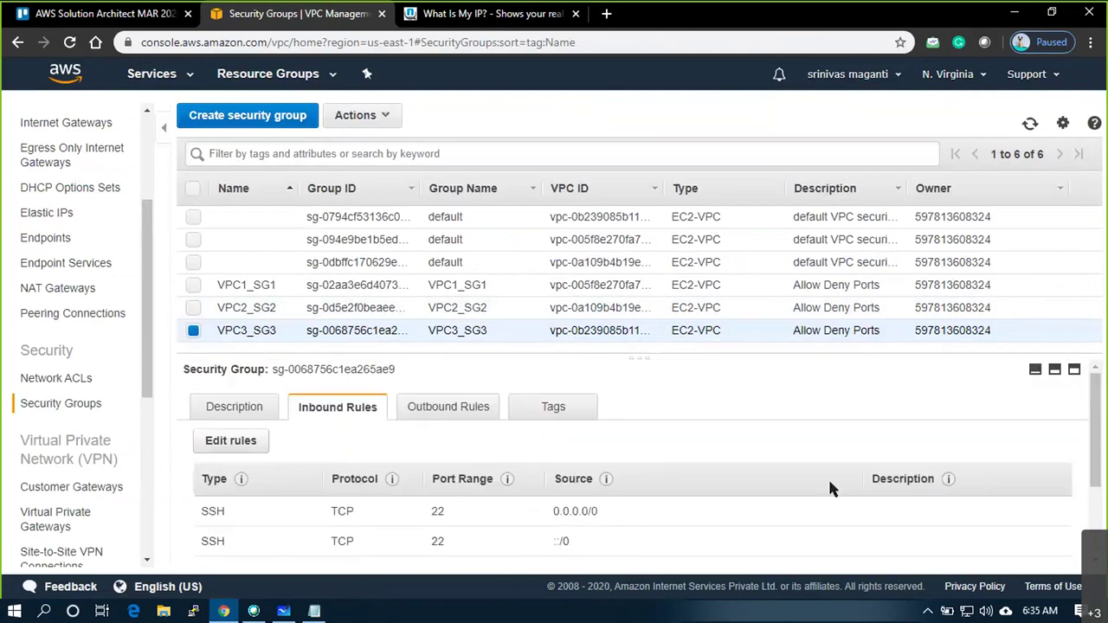
pyautogui.scroll(5, 119, 318)
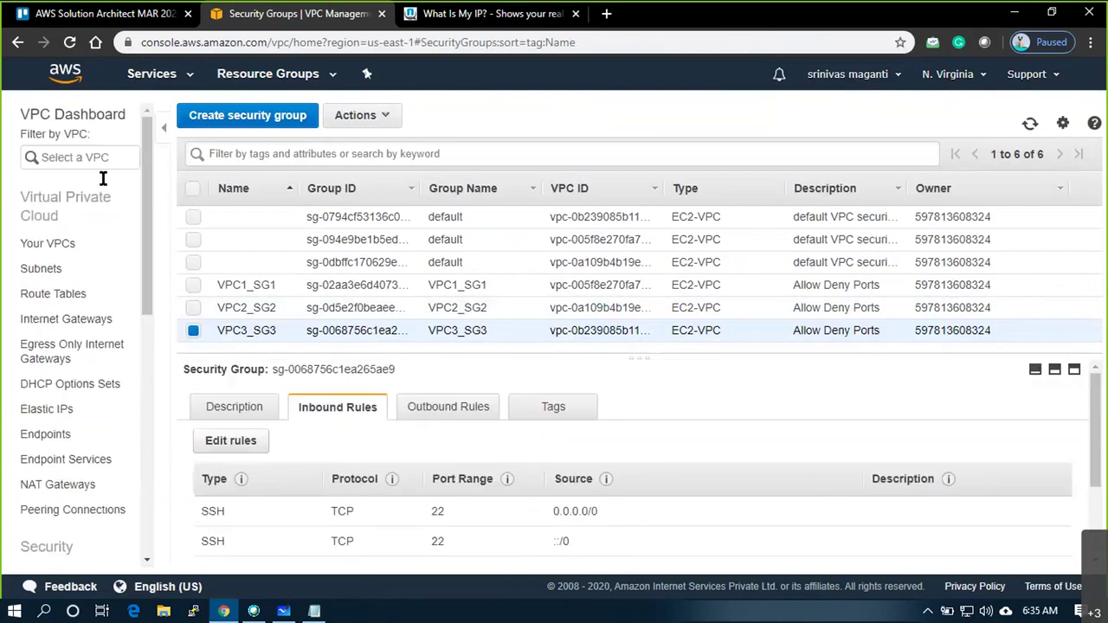
# Go to the EC2 service and check the key pair file in Downloads
pyautogui.click(156, 76)
pyautogui.click(255, 204)
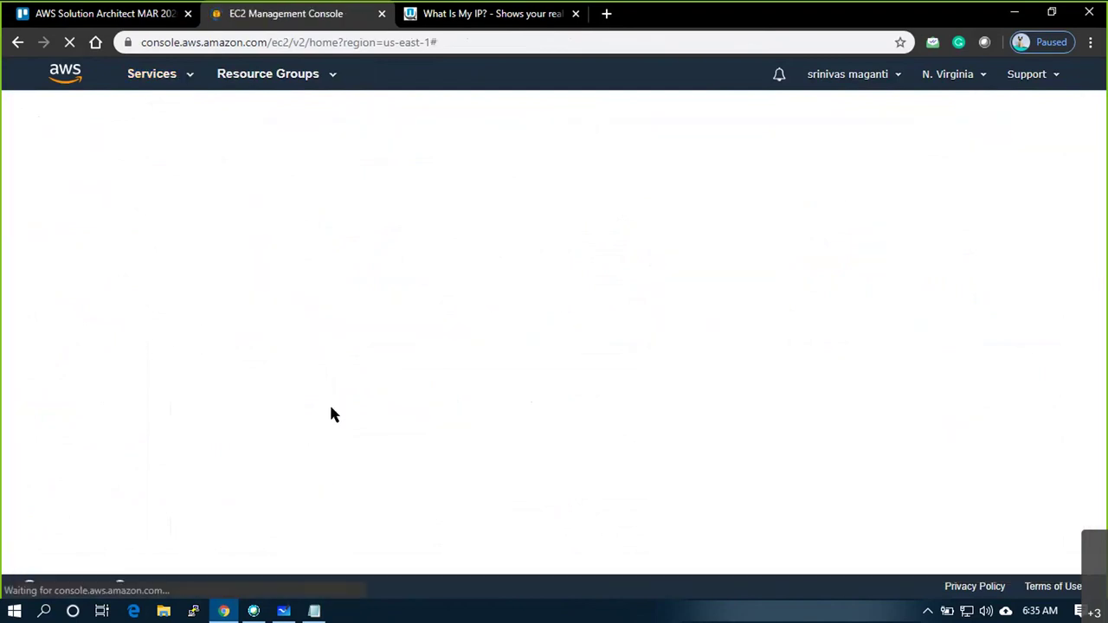
pyautogui.press('super')
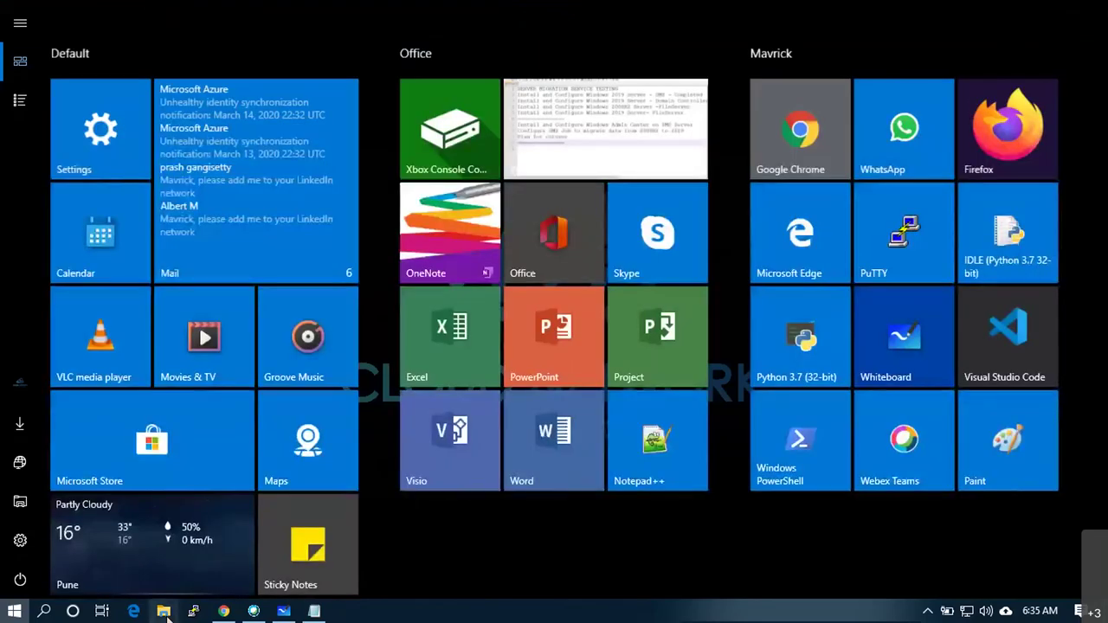
pyautogui.click(164, 611)
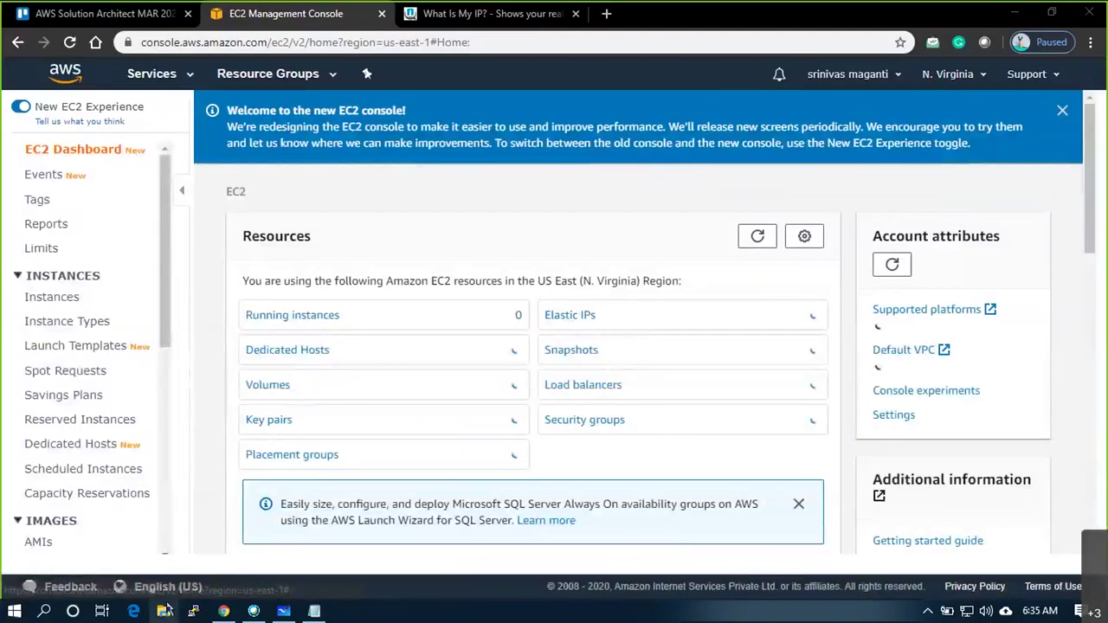
pyautogui.click(69, 212)
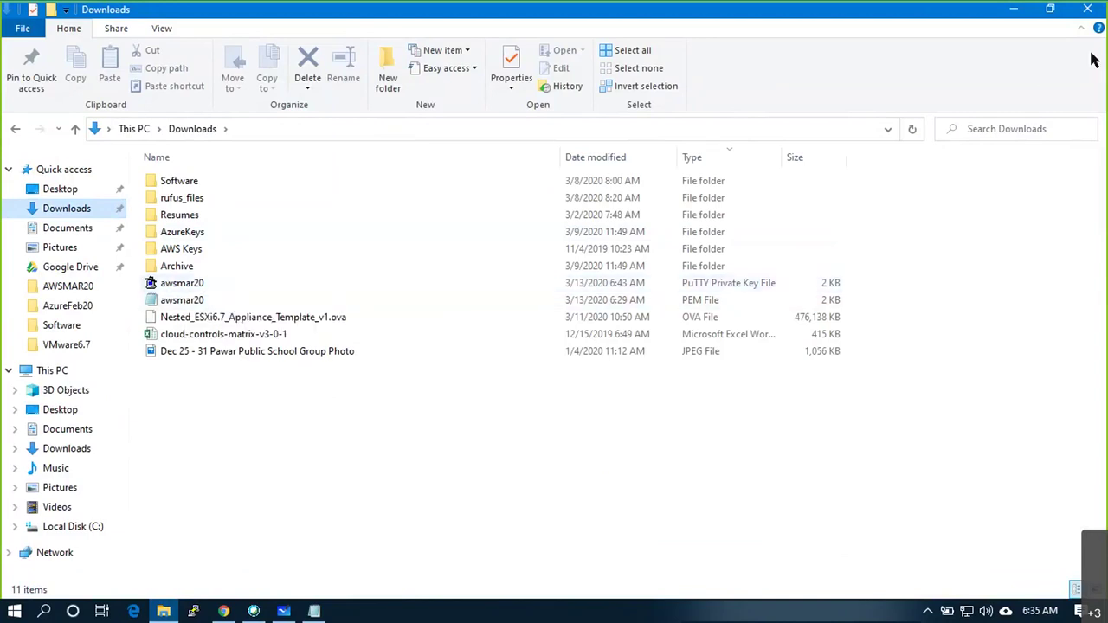
pyautogui.click(1028, 12)
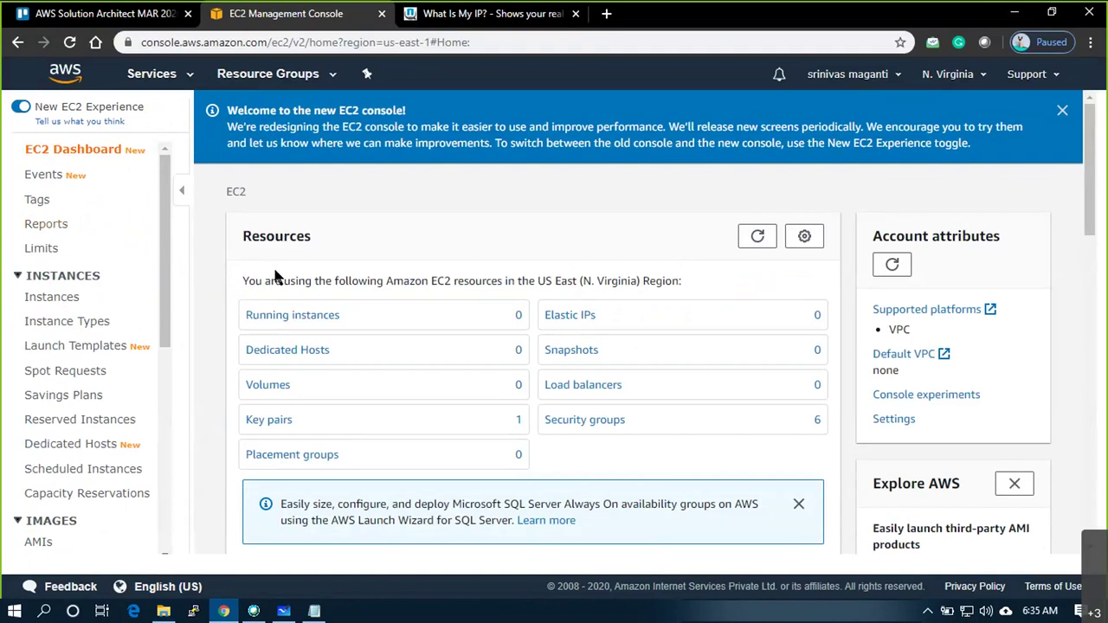
# Open the EC2 Instances list, review the Whiteboard network diagram, and start Launch Instance
pyautogui.click(36, 300)
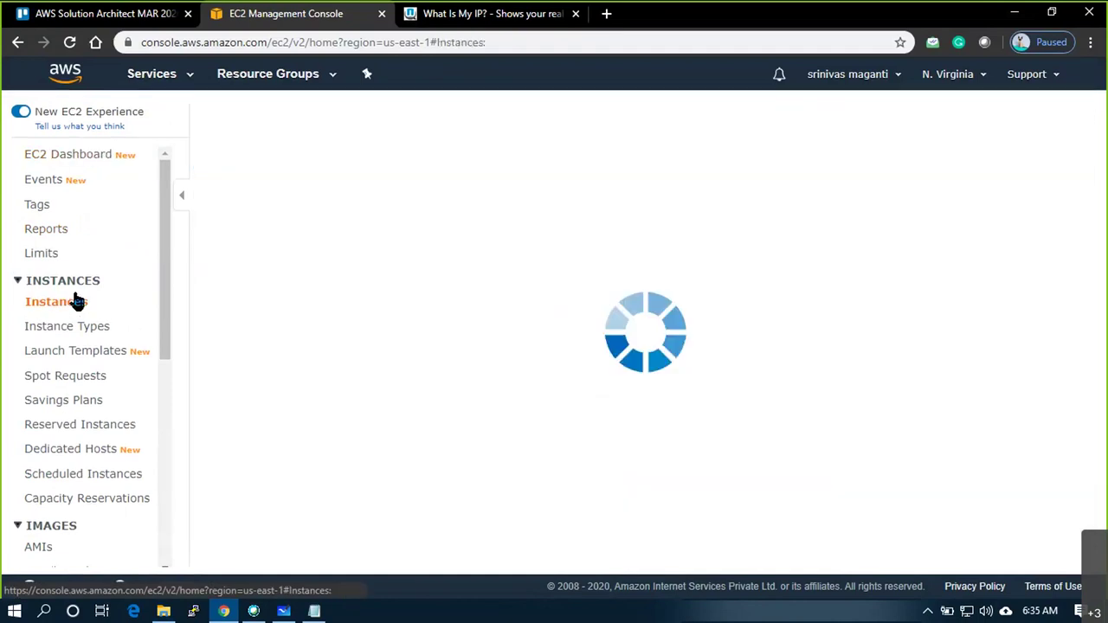
pyautogui.click(290, 612)
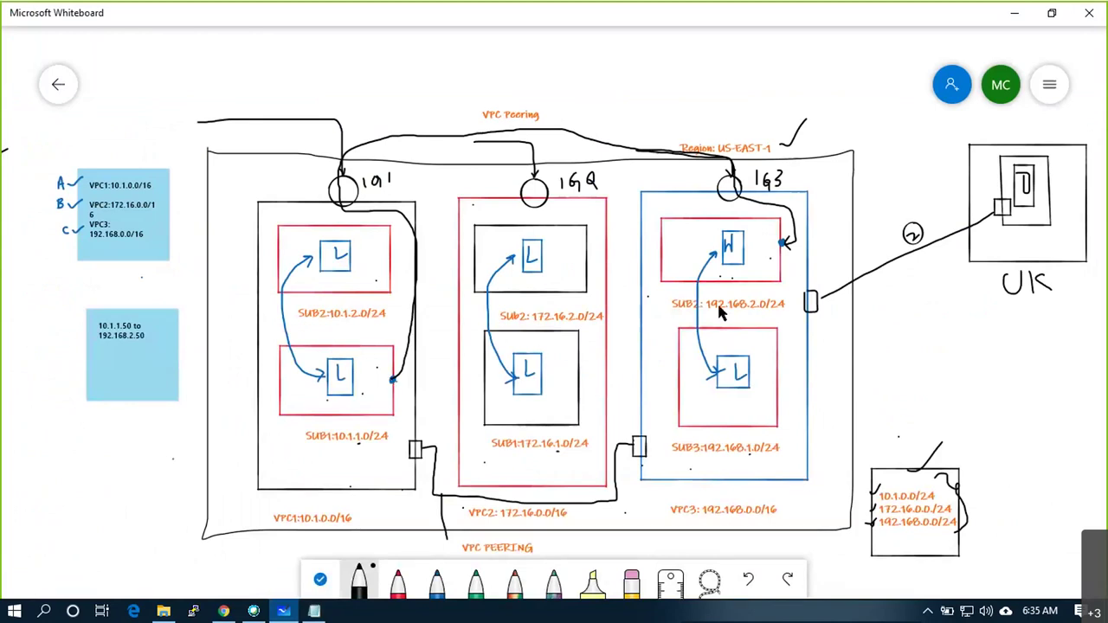
pyautogui.hotkey('alt', 'Tab')
pyautogui.click(631, 286)
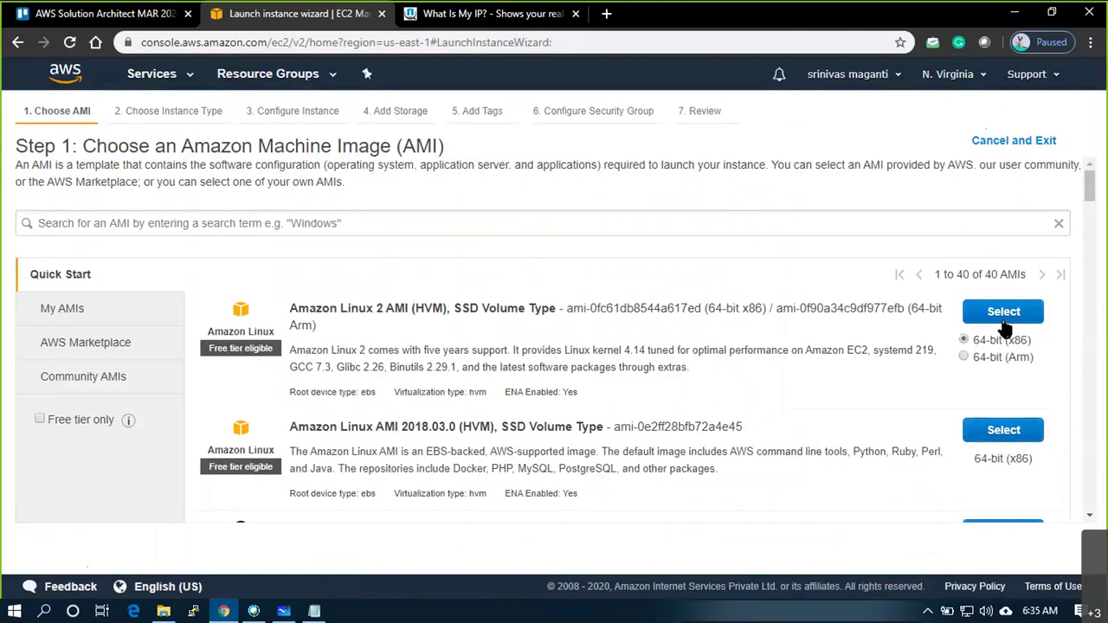
# Choose an Amazon Linux AMI on t2.micro in VPC1 / VPC1_SUB1 with auto-assign public IP enabled
pyautogui.click(1003, 433)
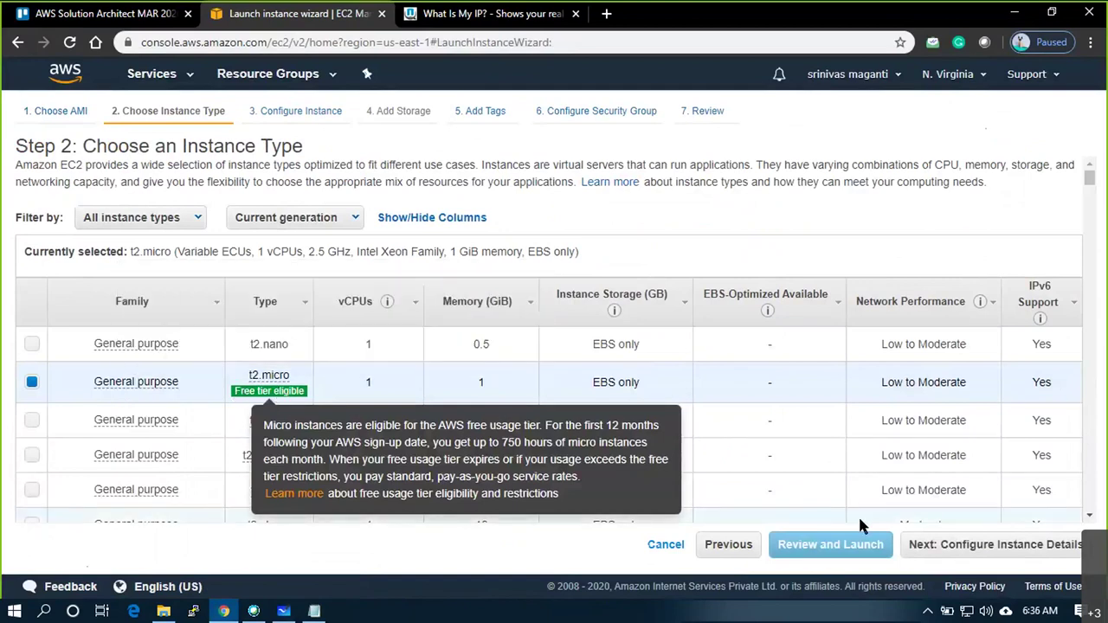
pyautogui.click(1055, 551)
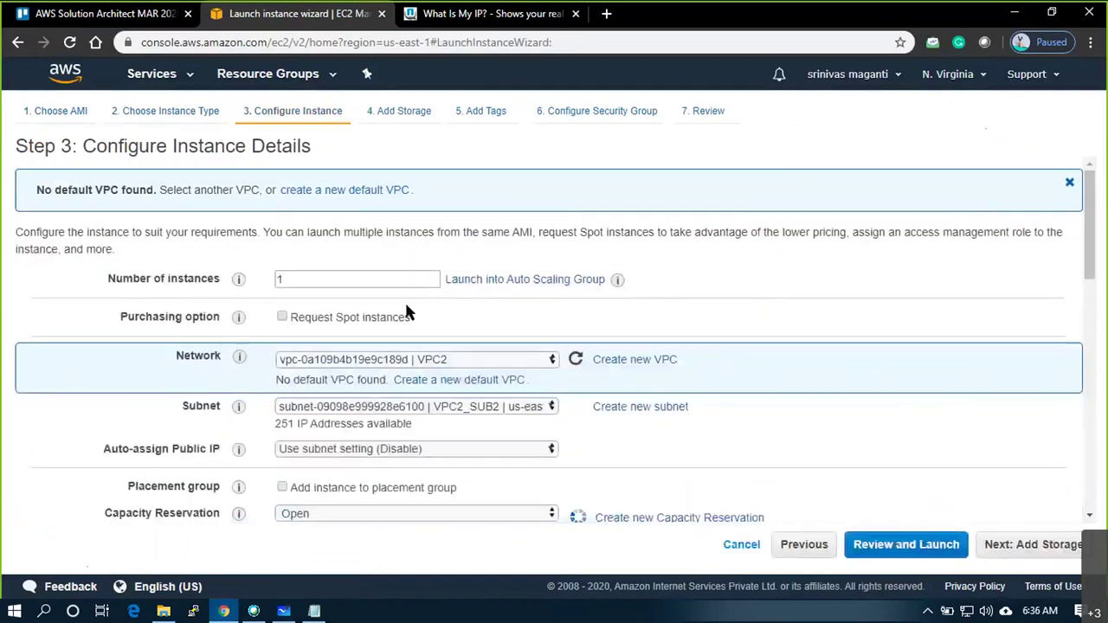
pyautogui.click(498, 362)
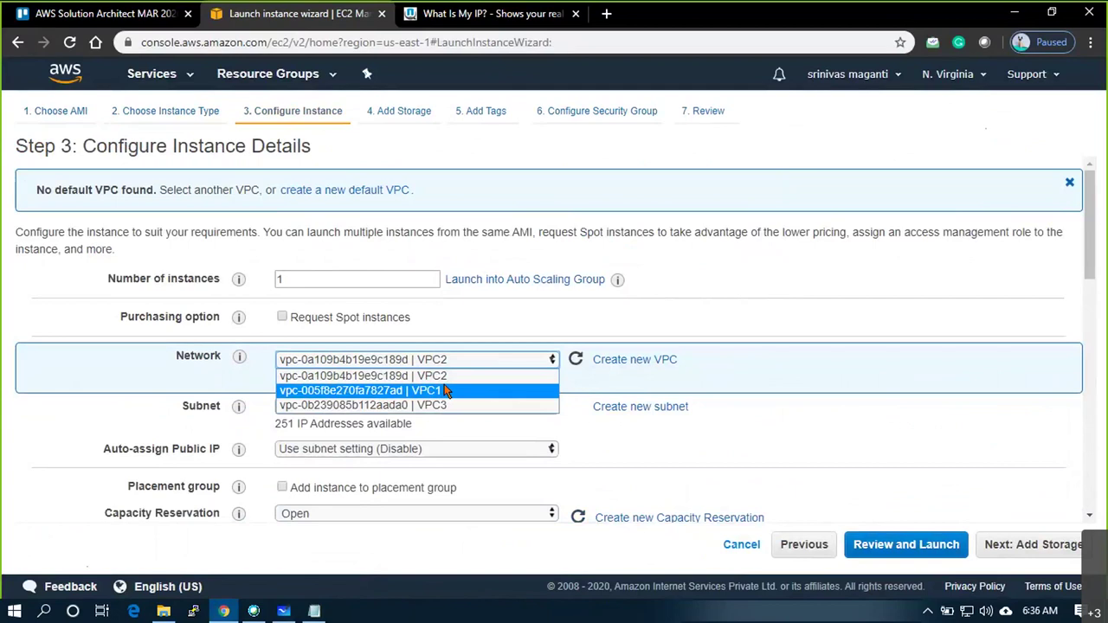
pyautogui.click(445, 391)
pyautogui.click(500, 404)
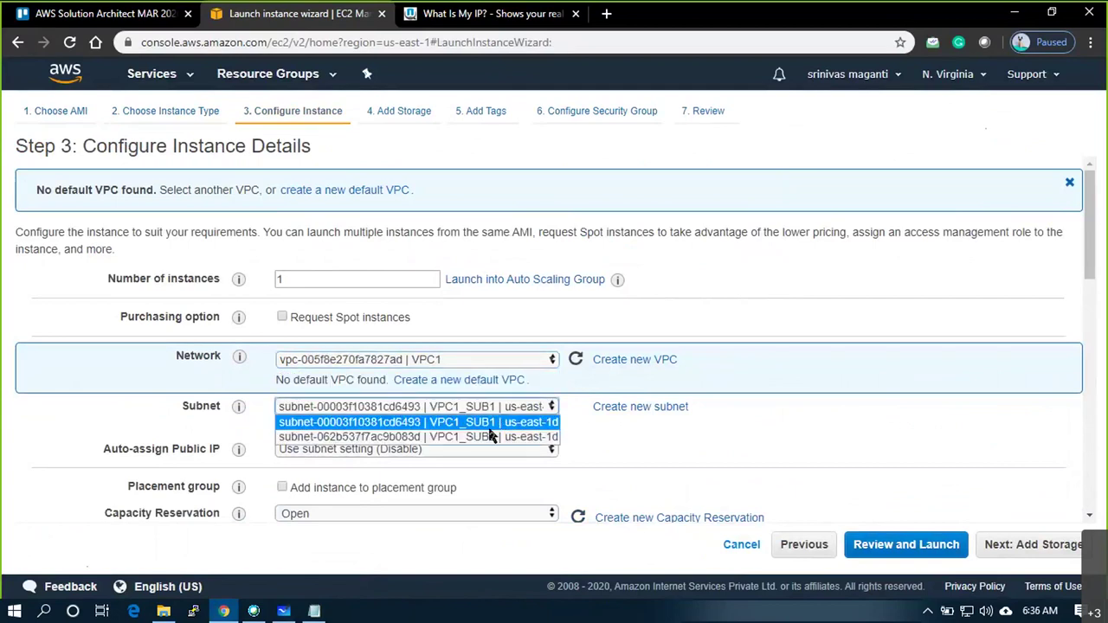
pyautogui.click(519, 423)
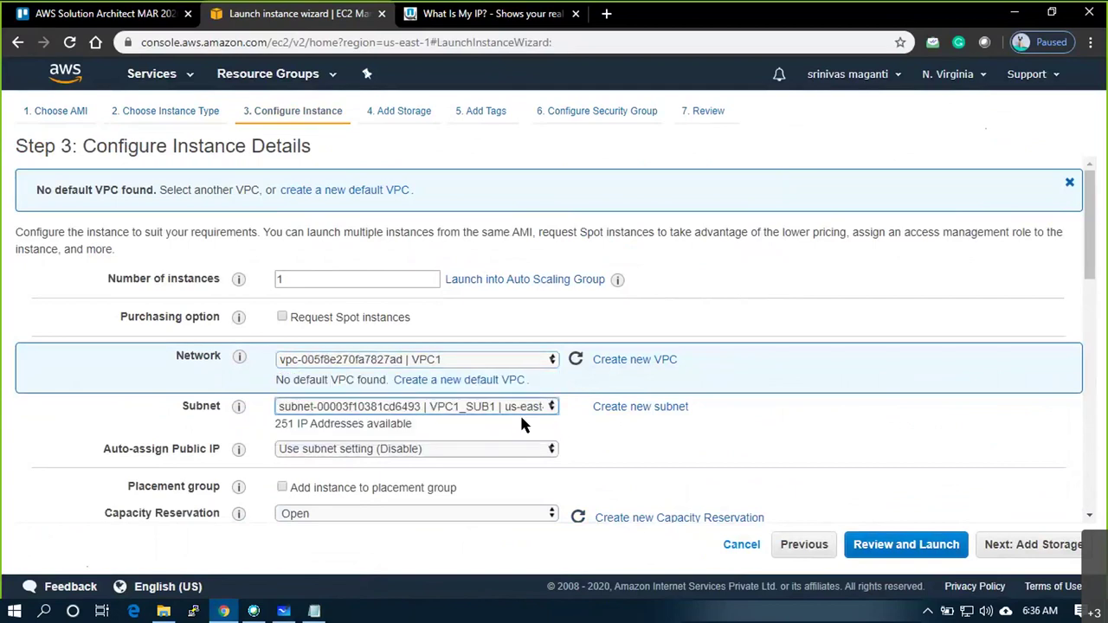
pyautogui.click(520, 448)
pyautogui.click(404, 482)
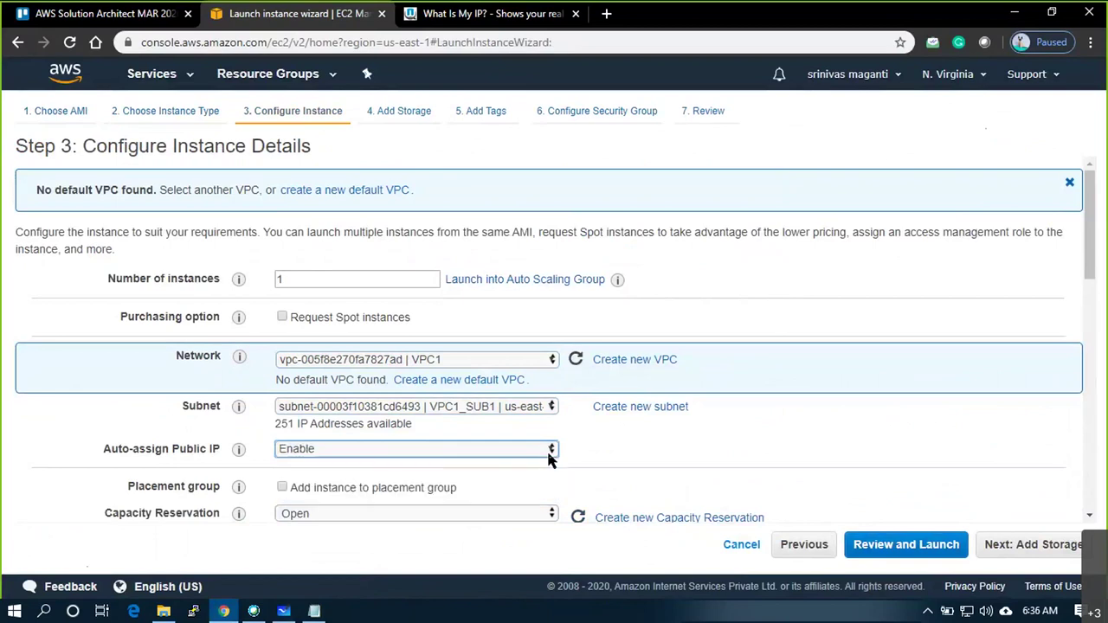
pyautogui.scroll(-6, 597, 442)
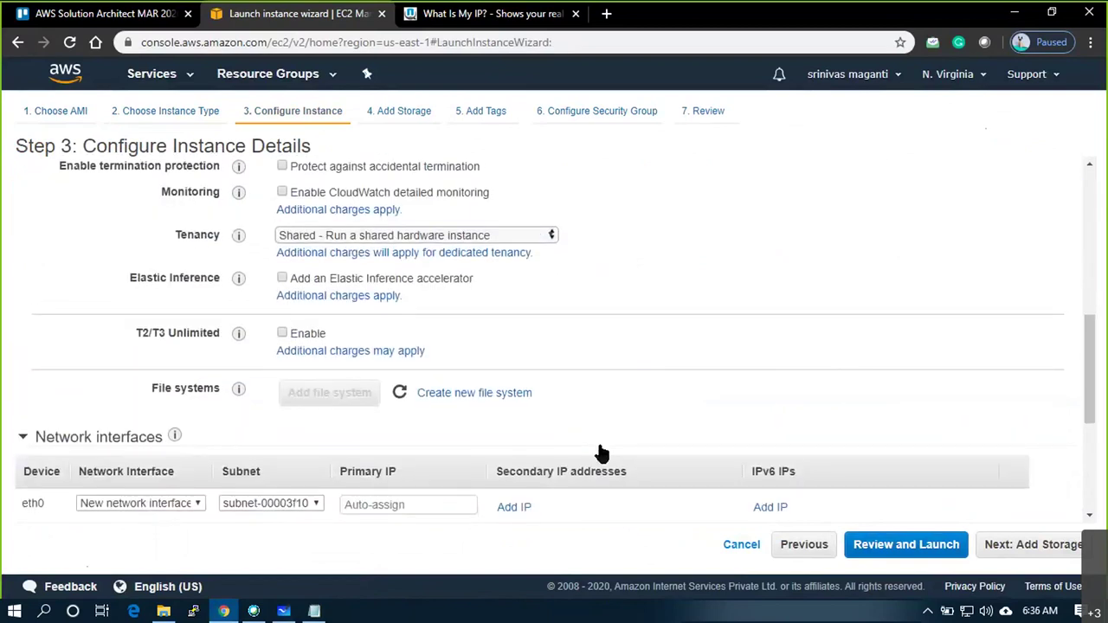
pyautogui.scroll(-1, 602, 454)
# Copy 10.1.1.50 from the notes and paste it as eth0's primary private IP
pyautogui.click(445, 427)
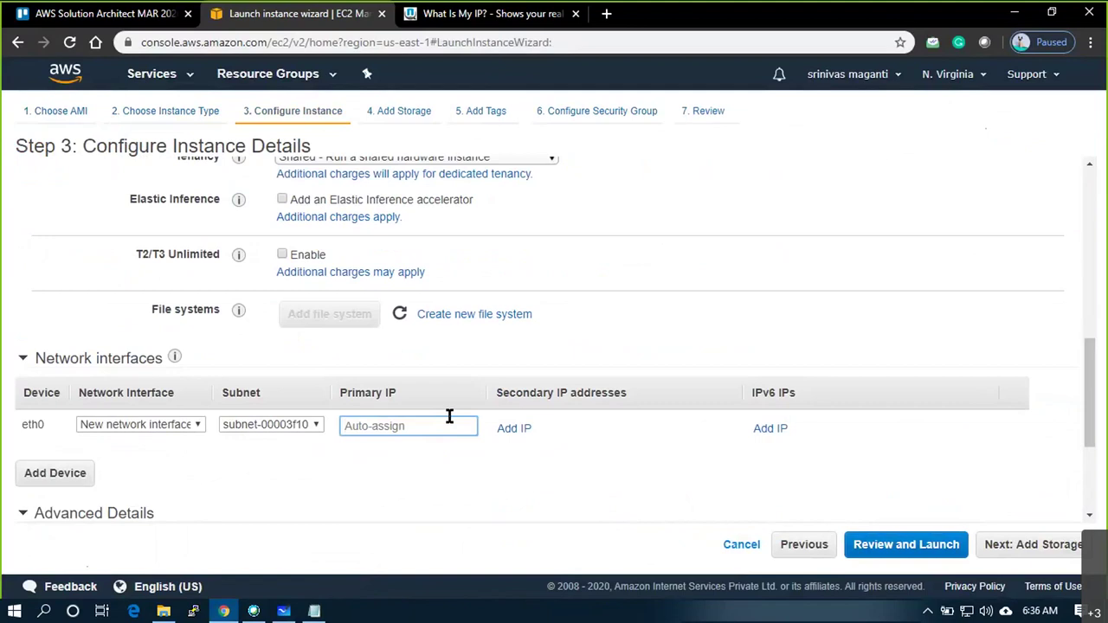
pyautogui.hotkey('alt', 'Tab')
pyautogui.hotkey('alt', 'Tab')
pyautogui.hotkey('alt', 'Tab')
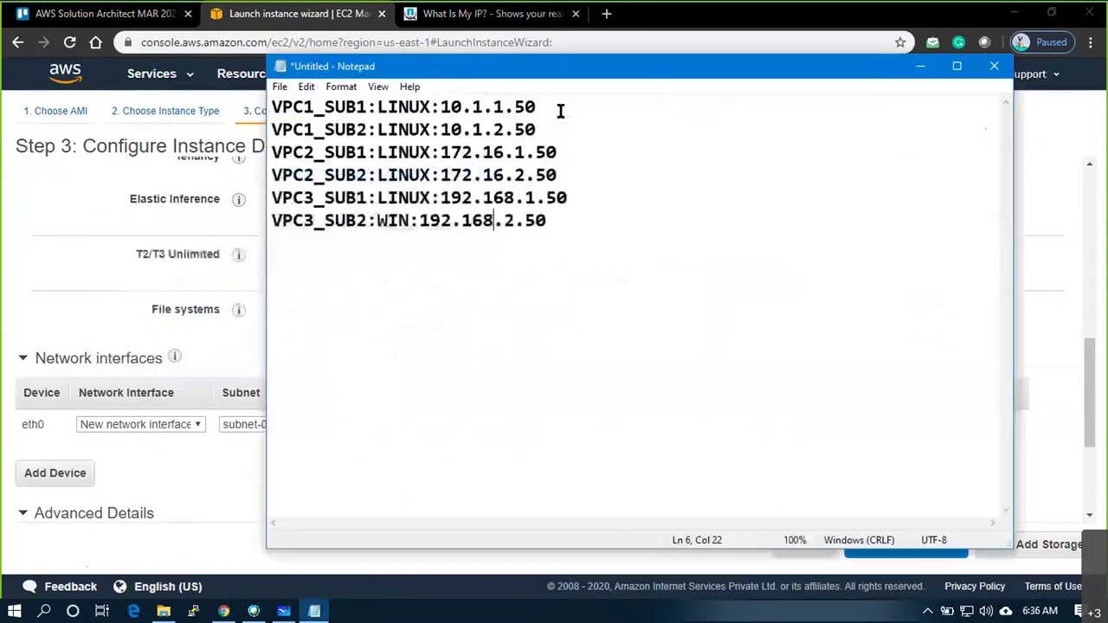
pyautogui.moveTo(543, 109); pyautogui.dragTo(441, 109)
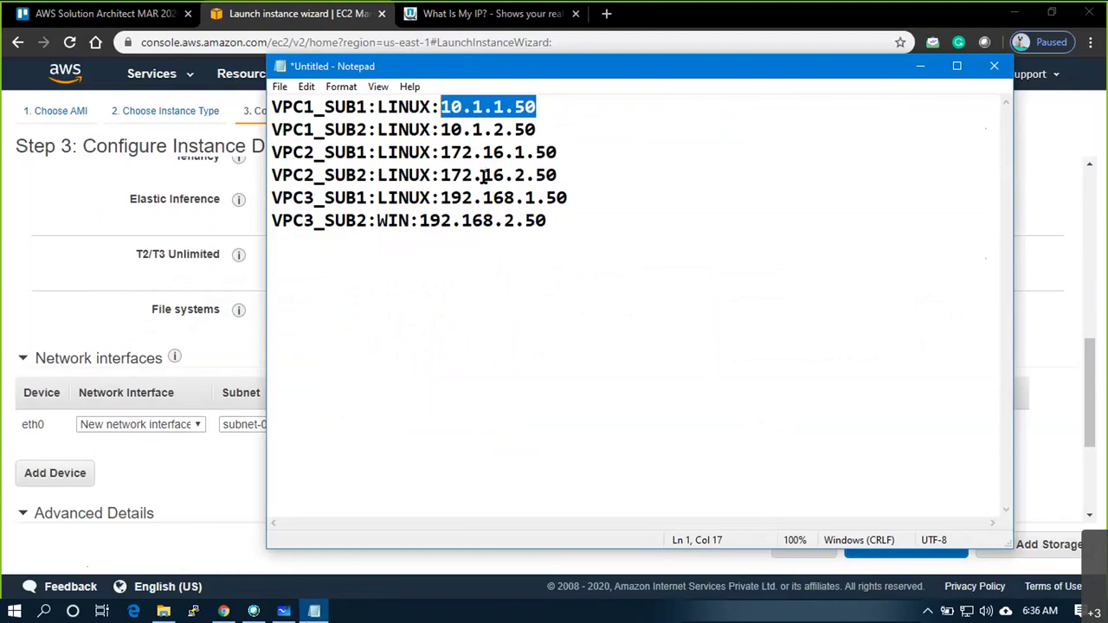
pyautogui.hotkey('ctrl', 'c')
pyautogui.hotkey('alt', 'Tab')
pyautogui.click(438, 425)
pyautogui.hotkey('ctrl', 'v')
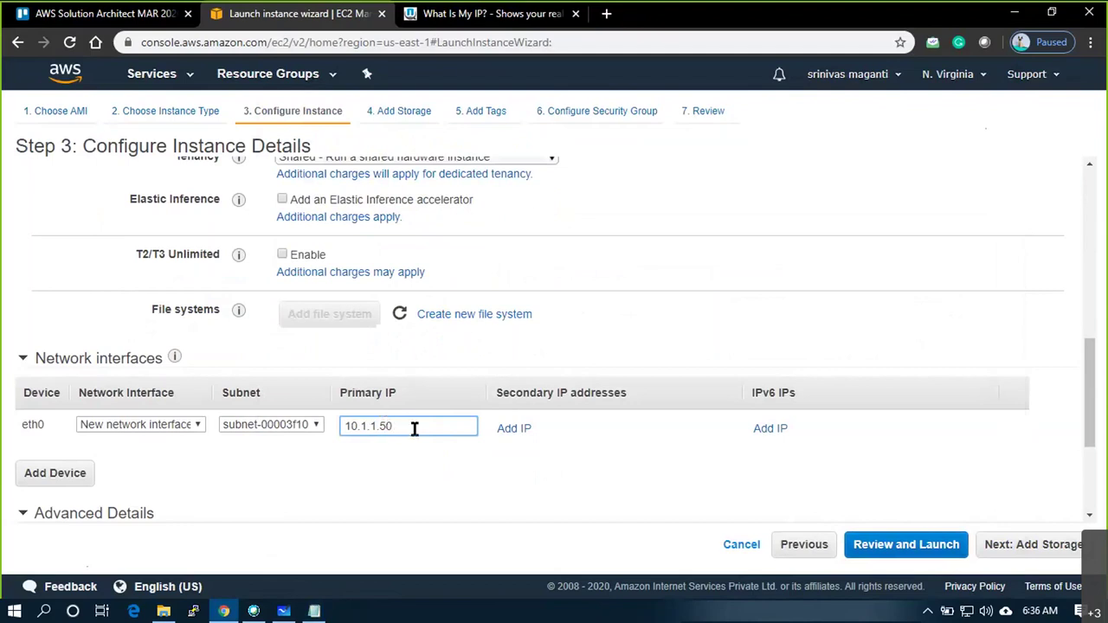
# Skip storage and tags, select the existing VPC1_SG1 security group, and review
pyautogui.click(1023, 544)
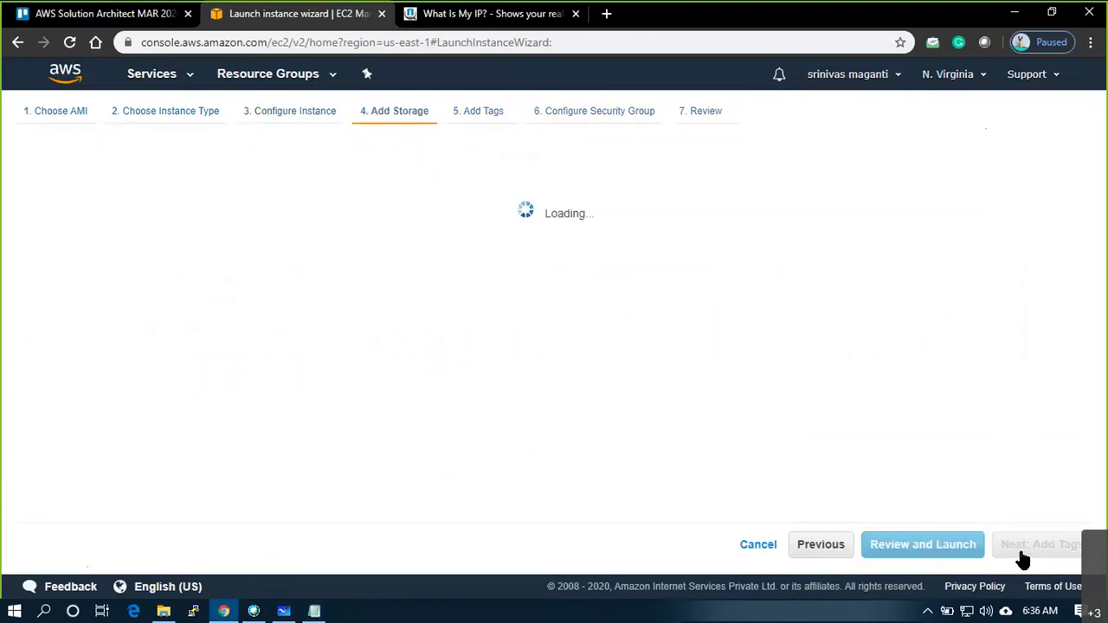
pyautogui.click(1023, 559)
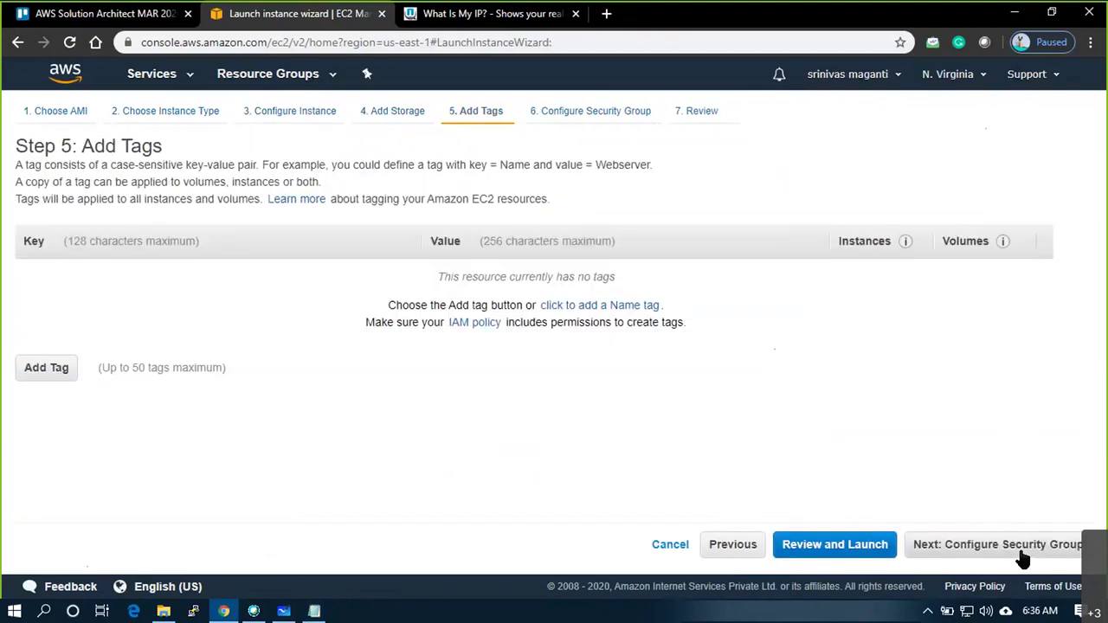
pyautogui.click(1023, 559)
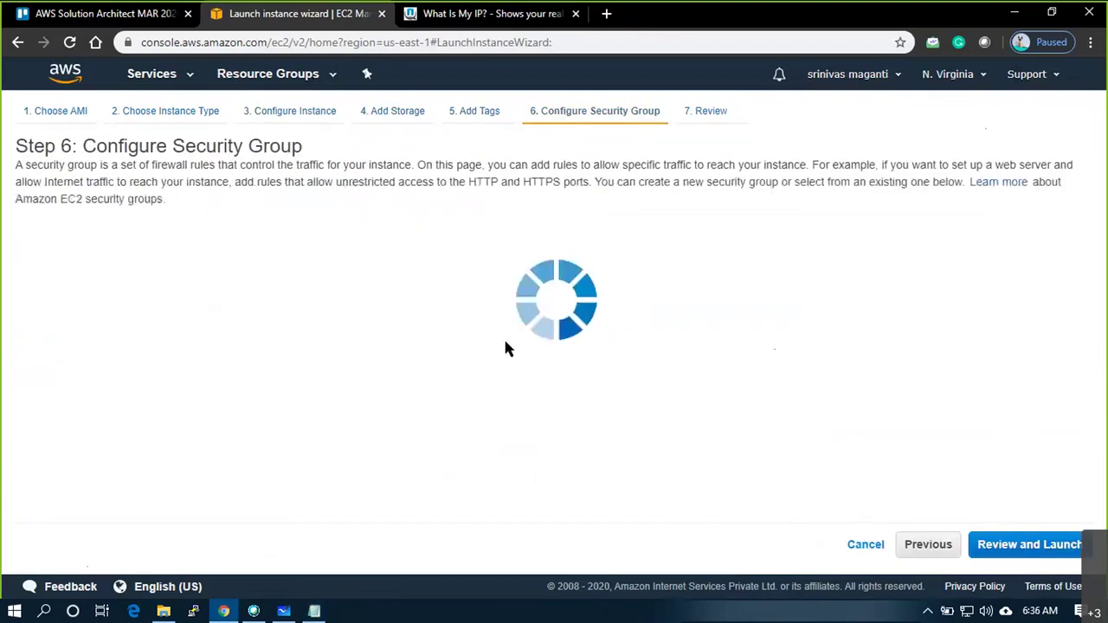
pyautogui.click(263, 247)
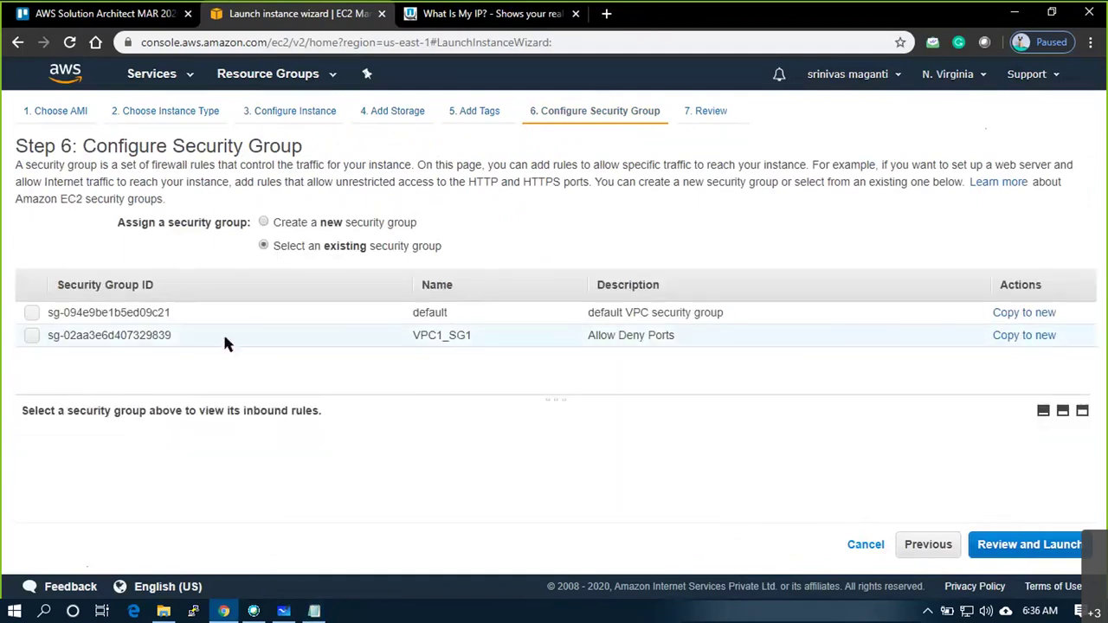
pyautogui.click(31, 335)
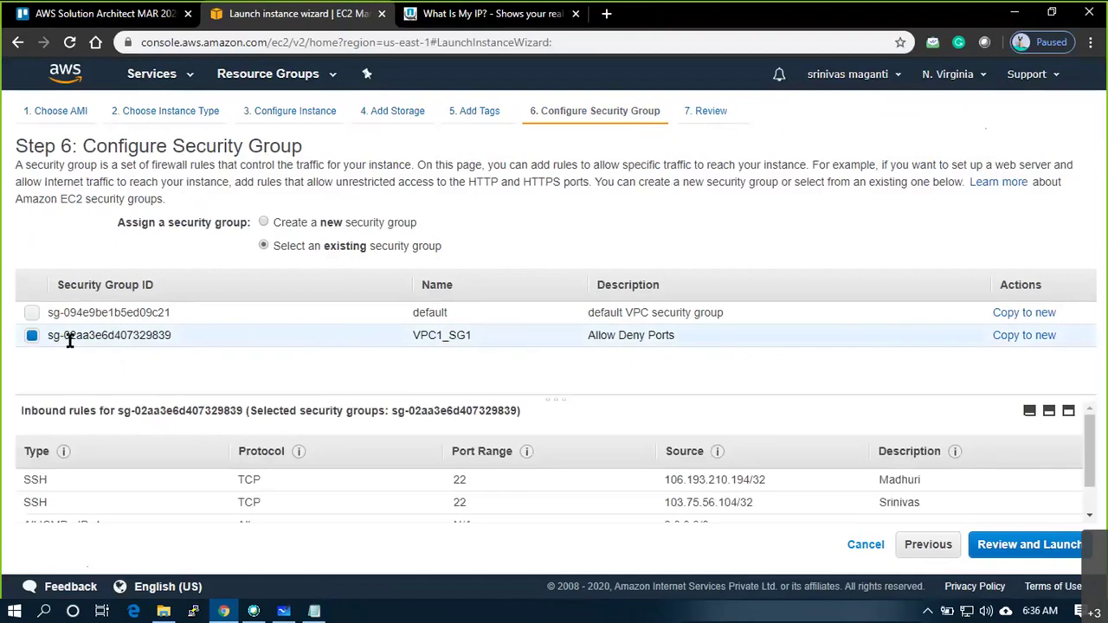
pyautogui.click(1028, 545)
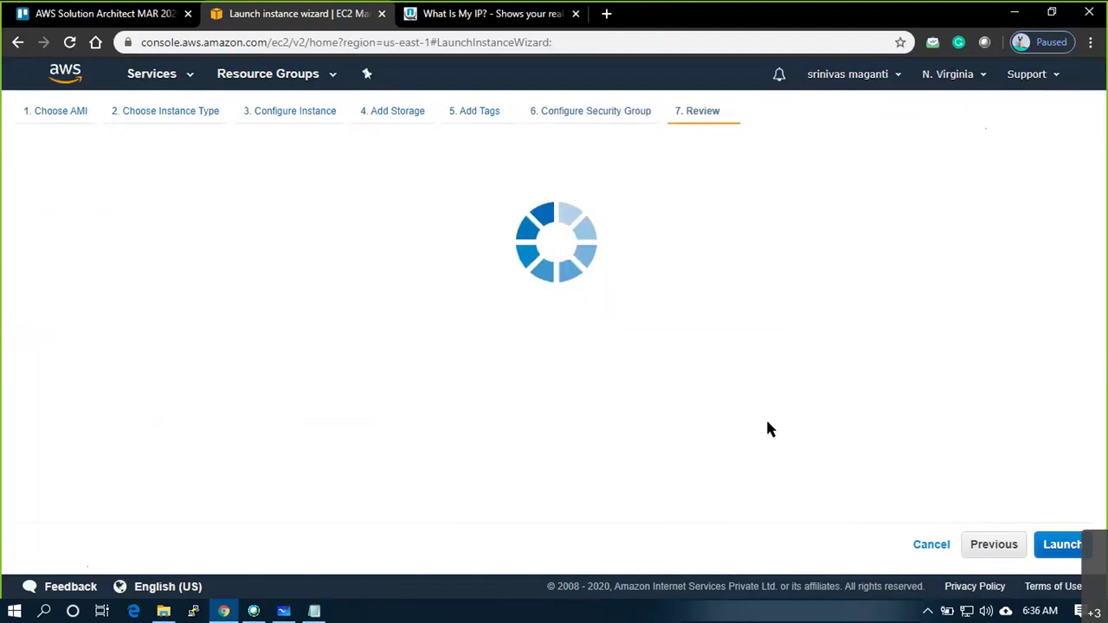
# Launch the instance with key pair awsmar20 acknowledged and open it in Instances
pyautogui.scroll(-5, 569, 389)
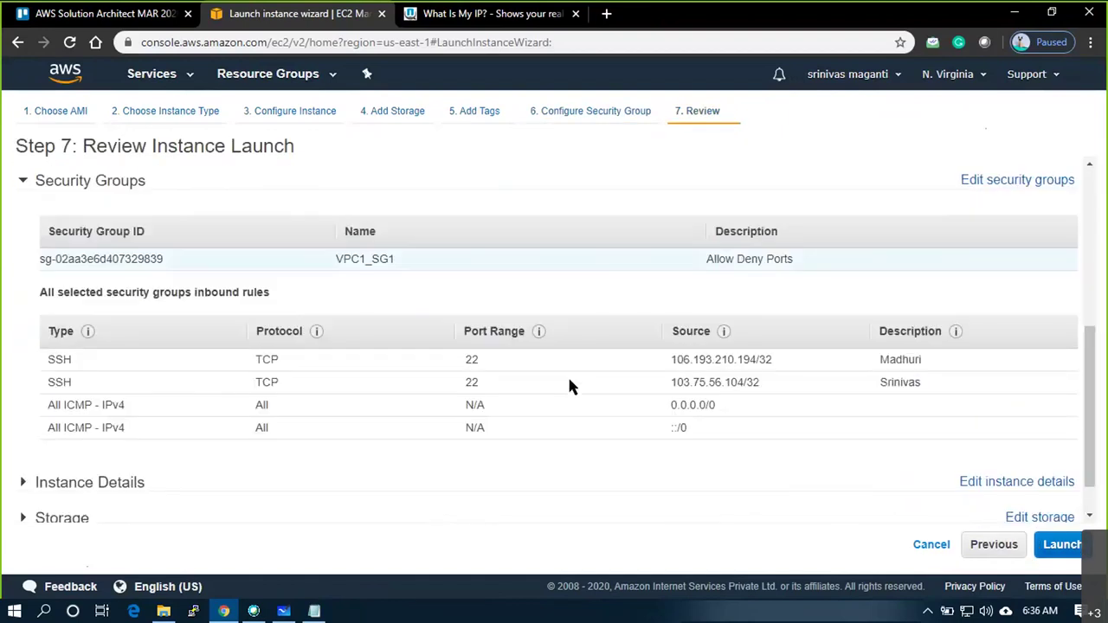
pyautogui.click(1073, 547)
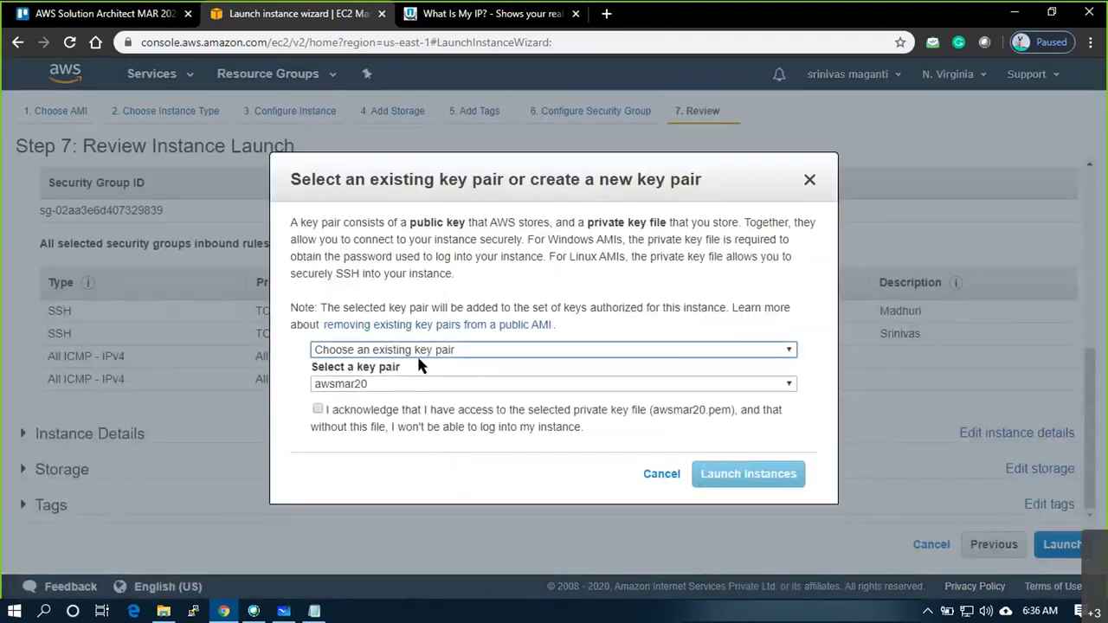
pyautogui.click(318, 409)
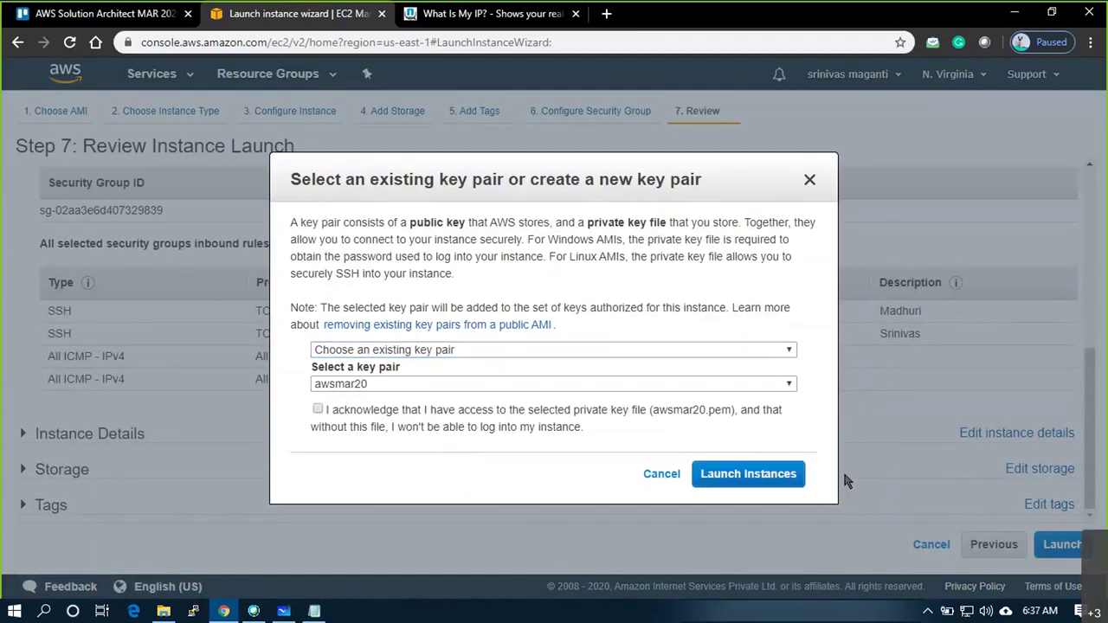
pyautogui.click(767, 485)
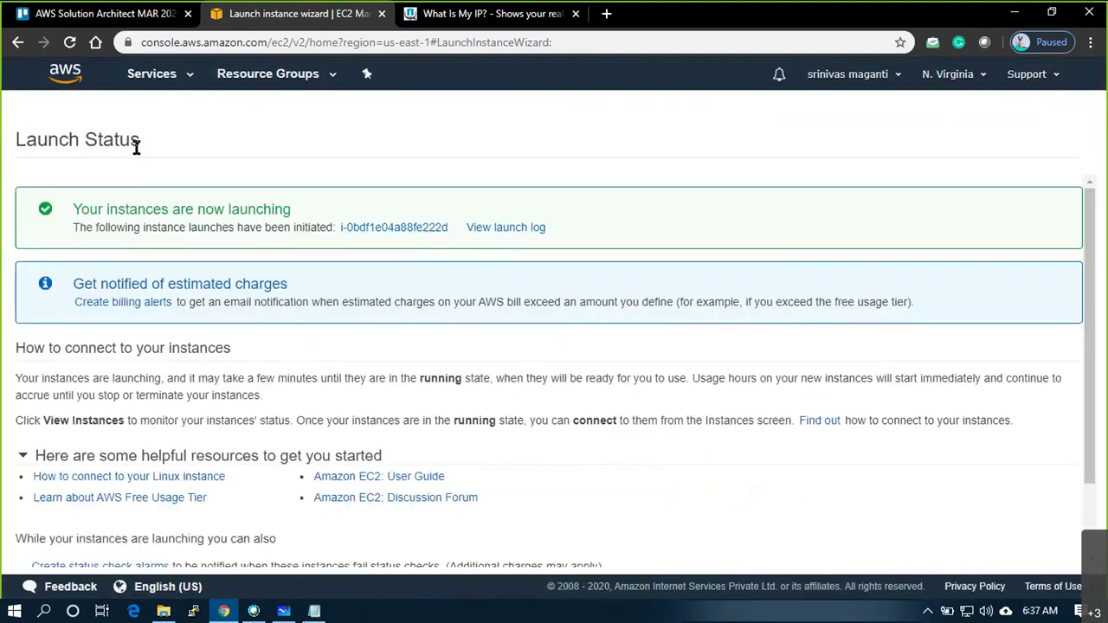
pyautogui.click(420, 229)
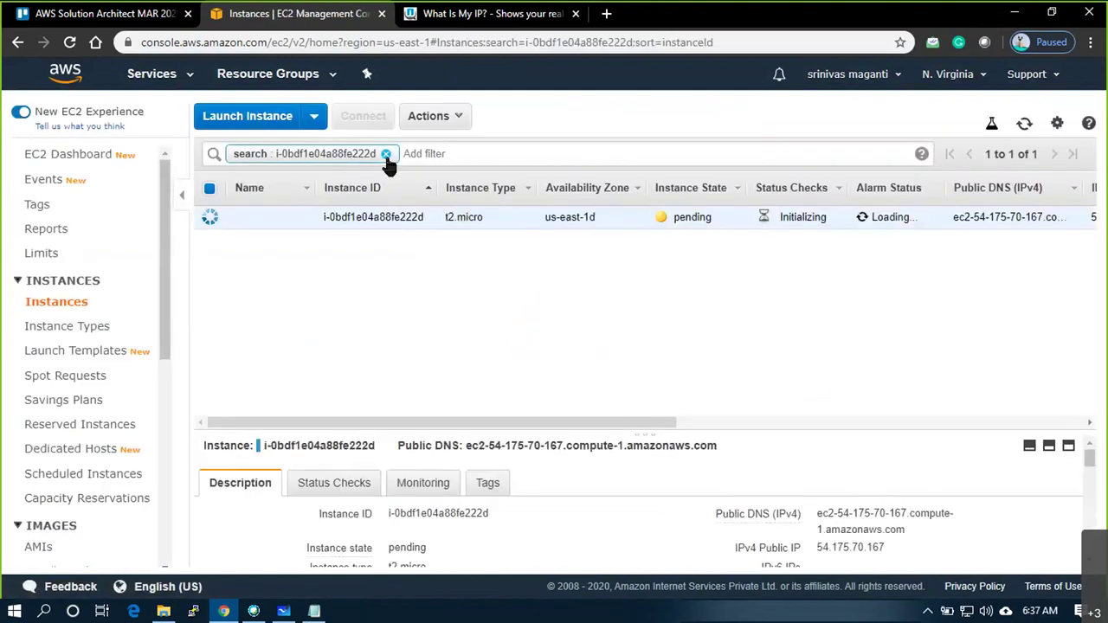
# Clear the filter and start a new t2.micro launch in VPC1 / VPC1_SUB2 with public IP enabled
pyautogui.click(384, 153)
pyautogui.click(240, 139)
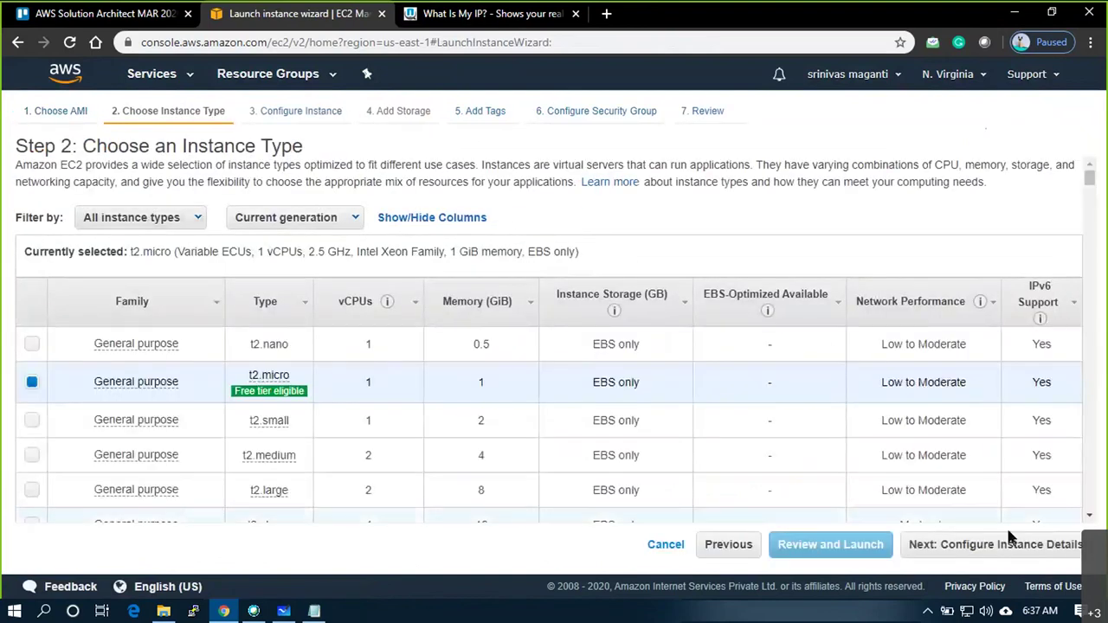
pyautogui.click(996, 545)
pyautogui.click(491, 358)
pyautogui.click(477, 391)
pyautogui.click(512, 411)
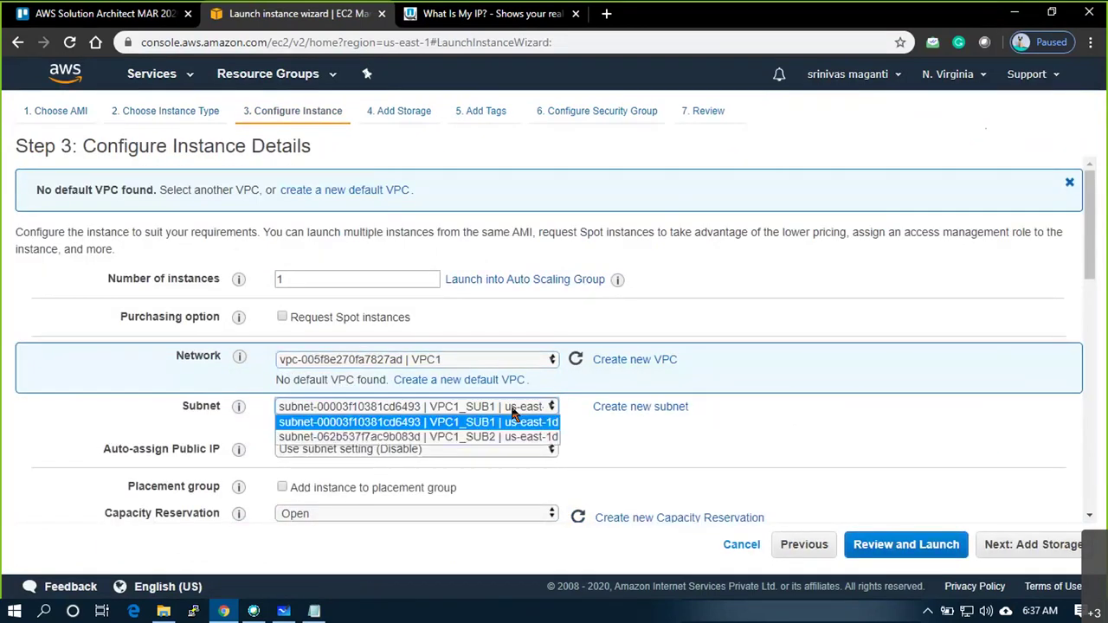
pyautogui.click(493, 438)
pyautogui.click(485, 449)
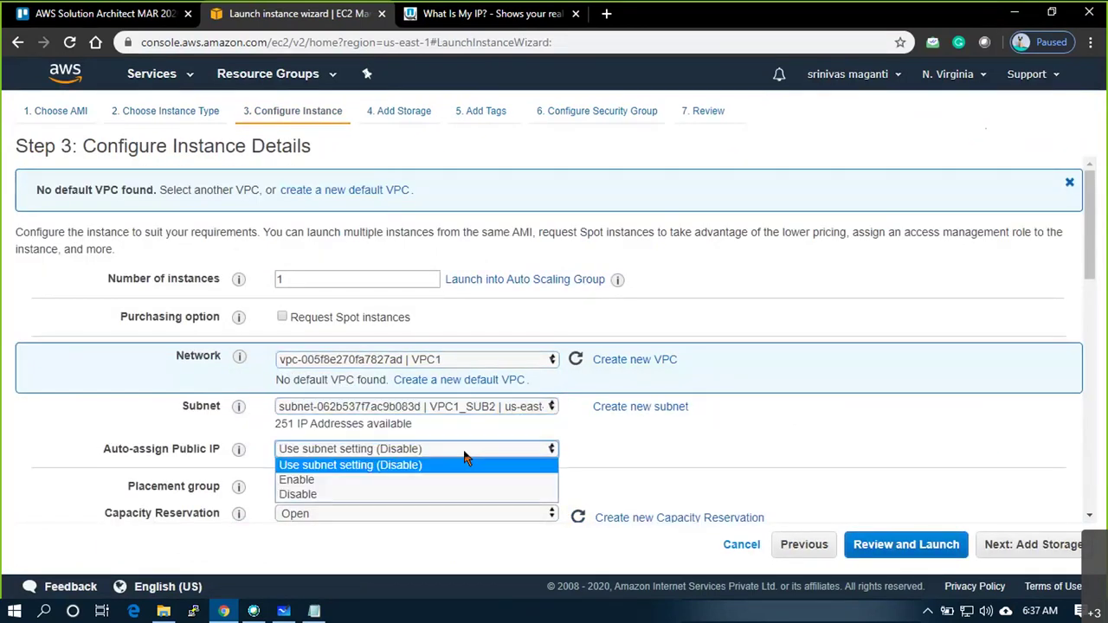
pyautogui.click(397, 480)
pyautogui.scroll(-3, 396, 462)
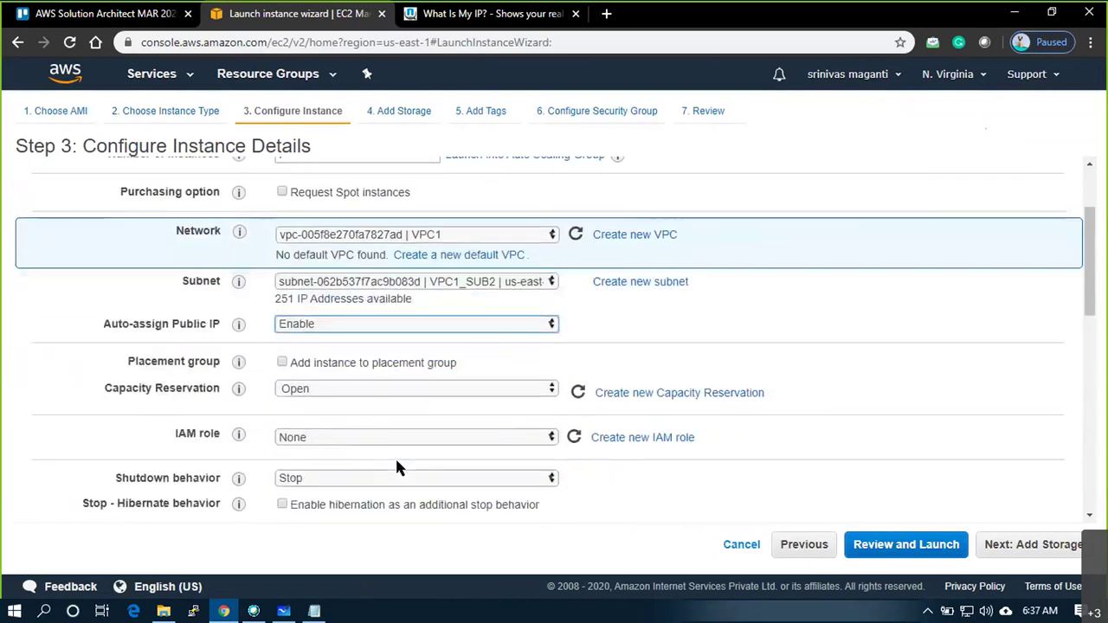
pyautogui.scroll(-4, 397, 468)
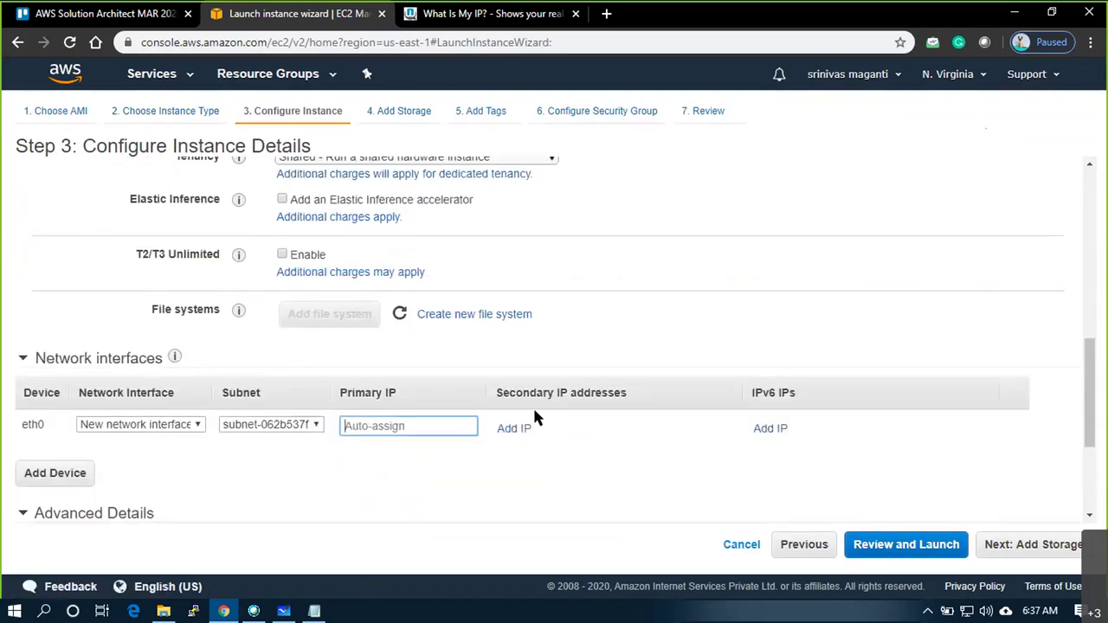
# Copy 10.1.2.50 from the notes into the primary IP field and continue to Add Storage
pyautogui.hotkey('alt', 'Tab')
pyautogui.moveTo(538, 129); pyautogui.dragTo(443, 129)
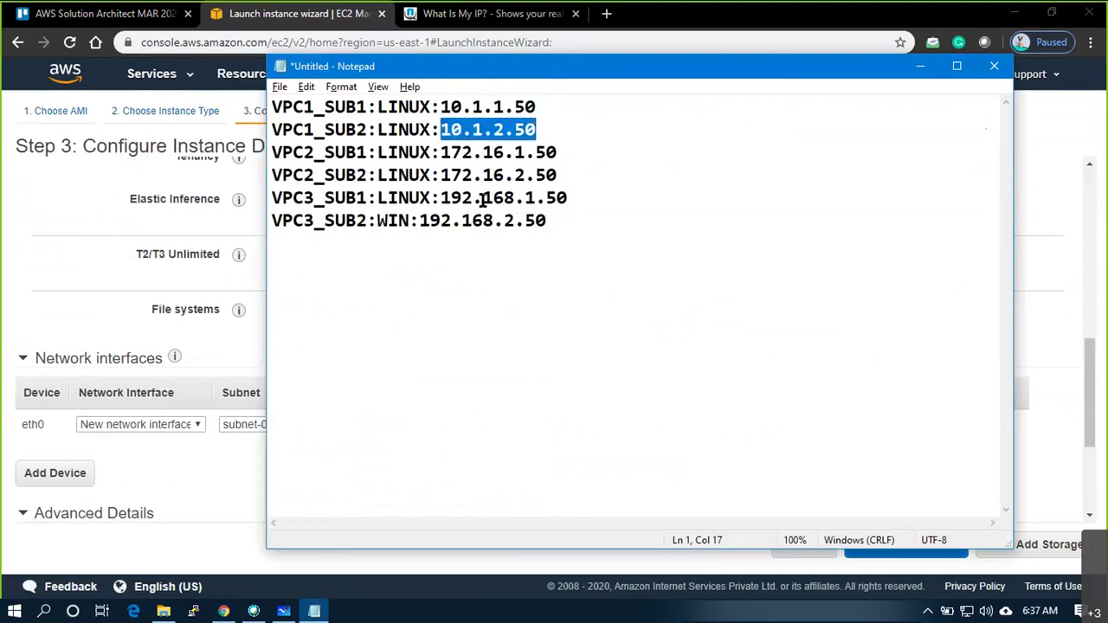
pyautogui.hotkey('ctrl', 'c')
pyautogui.hotkey('alt', 'Tab')
pyautogui.click(424, 428)
pyautogui.hotkey('ctrl', 'v')
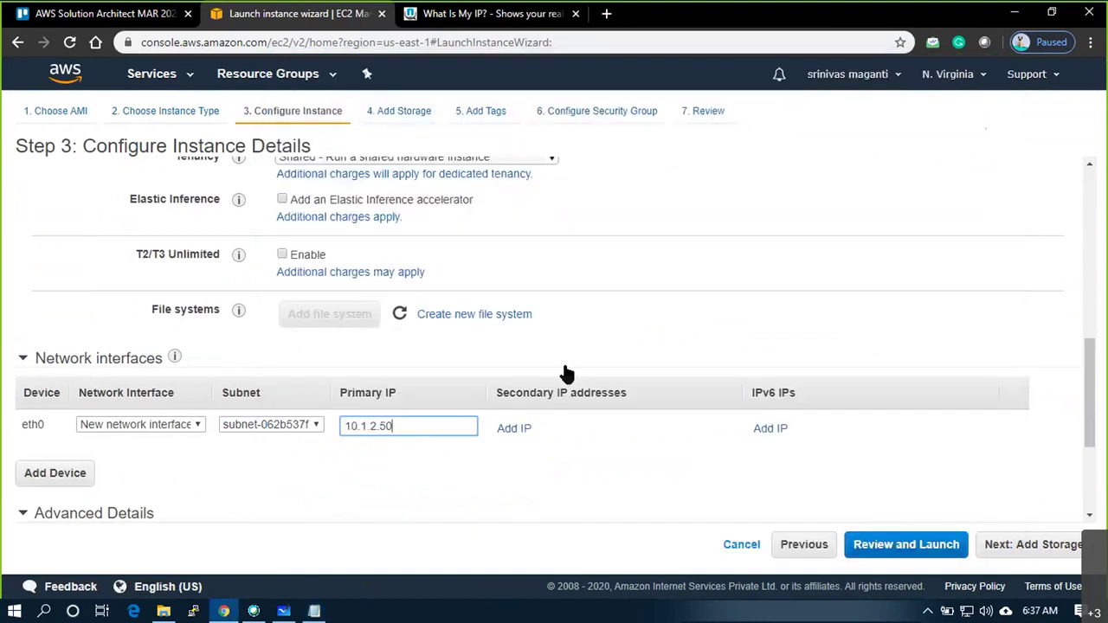
pyautogui.scroll(3, 601, 354)
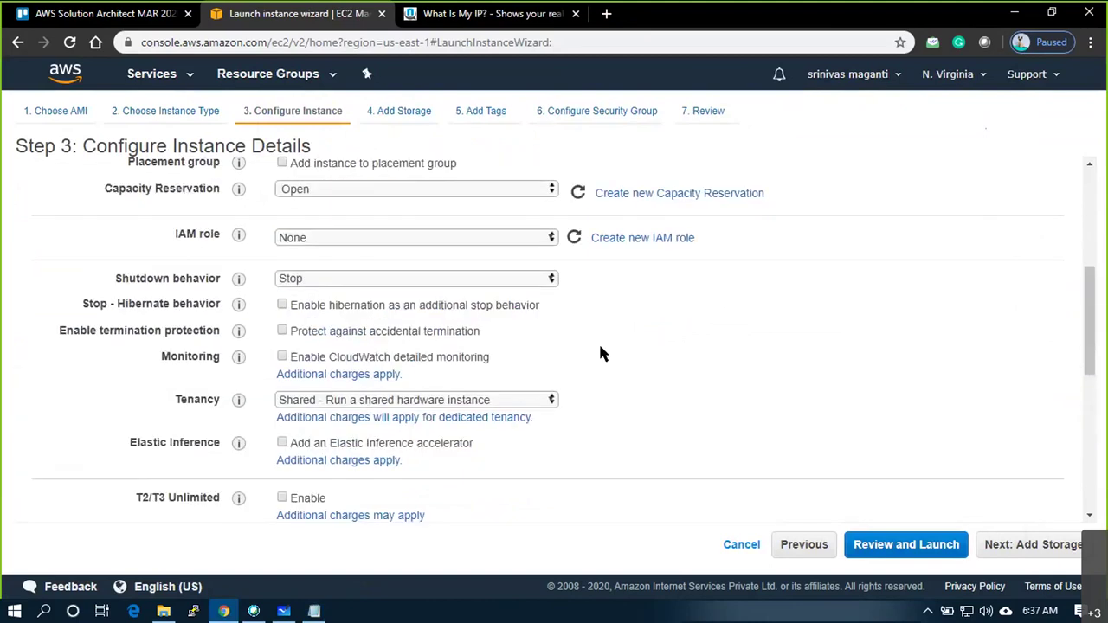
pyautogui.scroll(-5, 601, 354)
pyautogui.click(1030, 554)
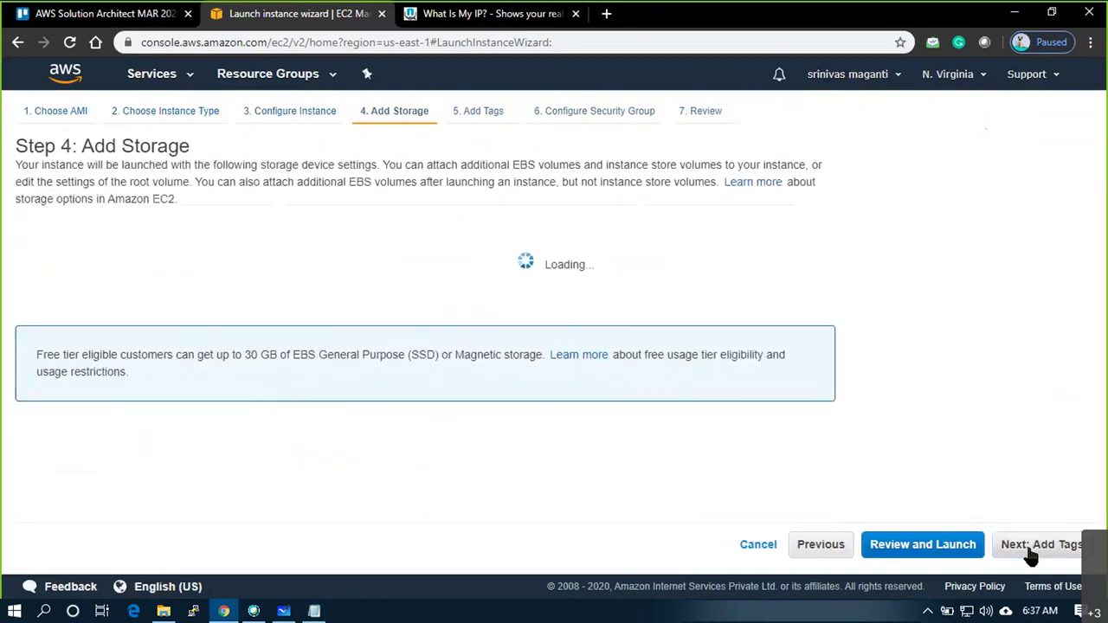
# Move past tags and choose existing security group VPC1_SG1 for the second instance
pyautogui.click(1032, 555)
pyautogui.click(1032, 555)
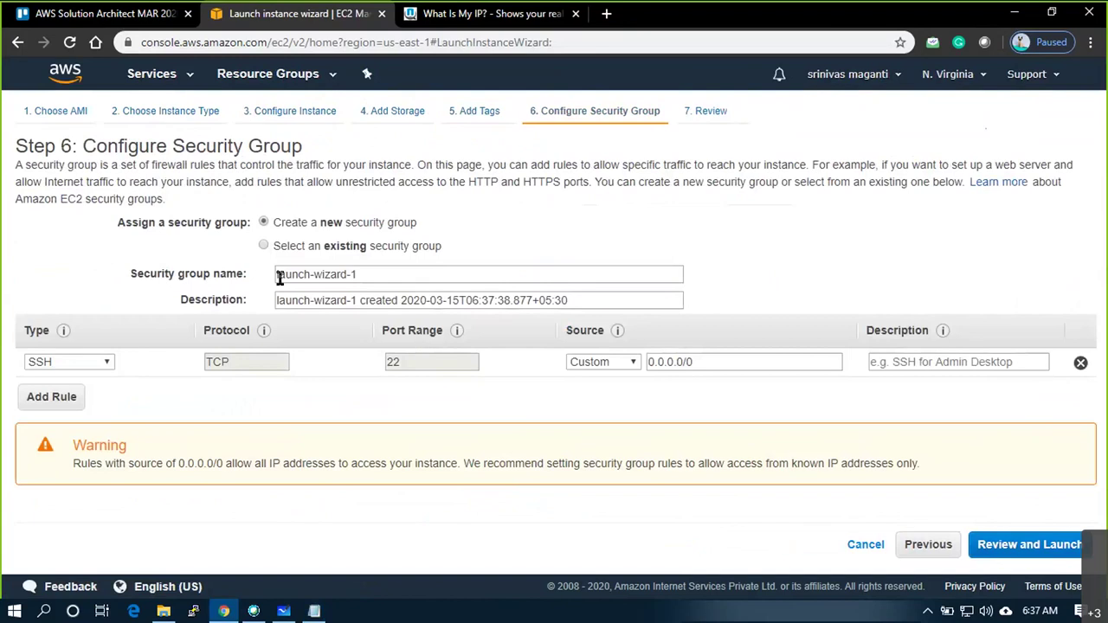
pyautogui.click(265, 246)
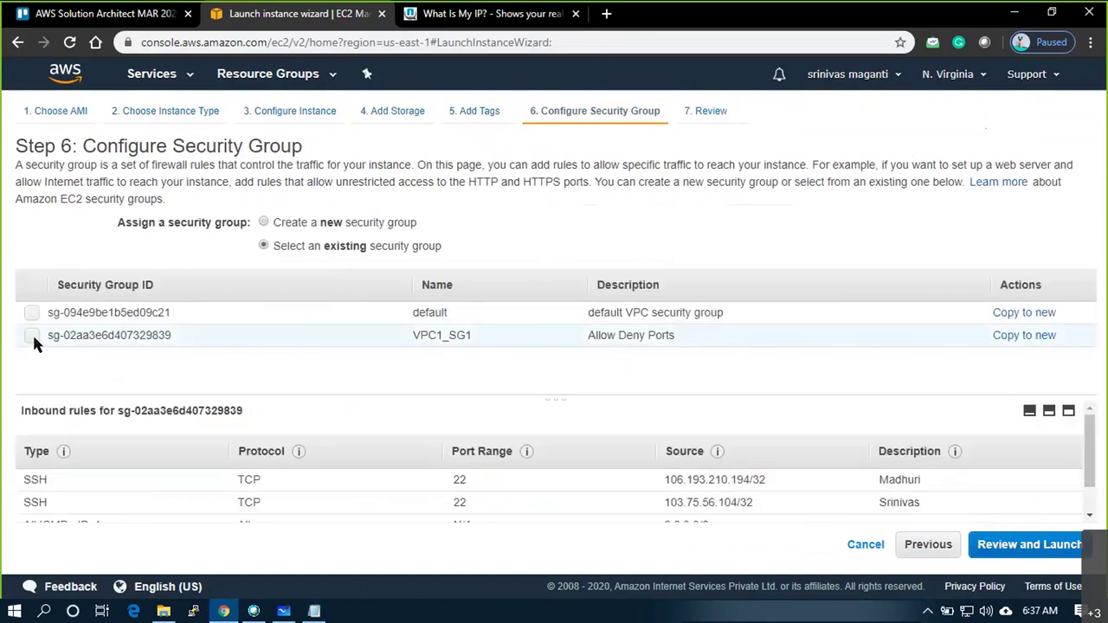
pyautogui.click(32, 336)
pyautogui.click(1052, 547)
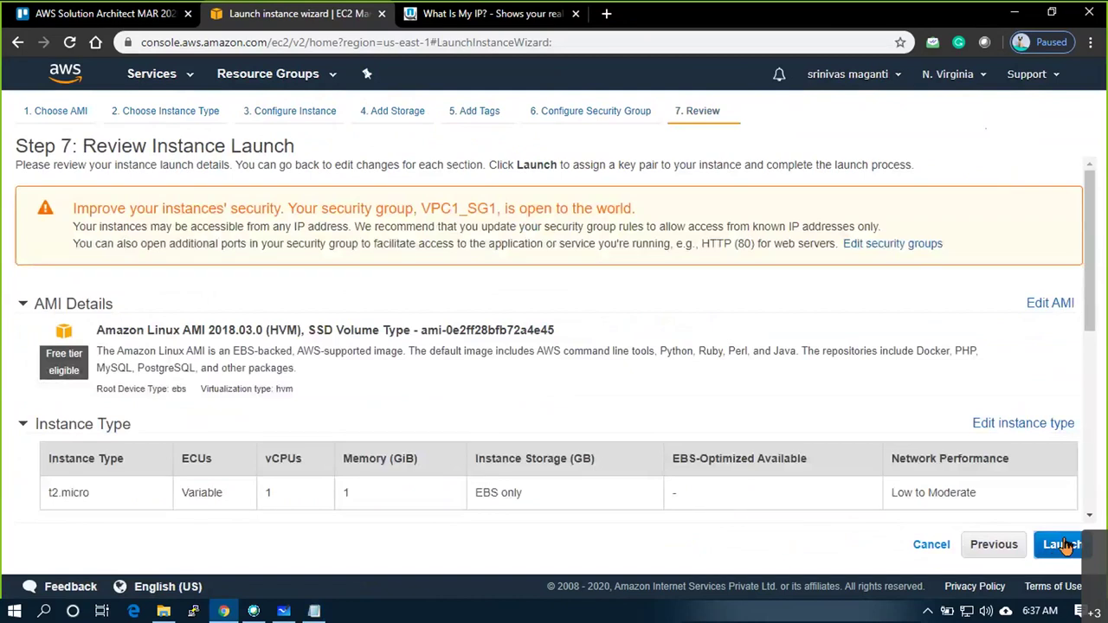
# Launch the second instance with key pair awsmar20 acknowledged and open it
pyautogui.click(1063, 544)
pyautogui.click(559, 409)
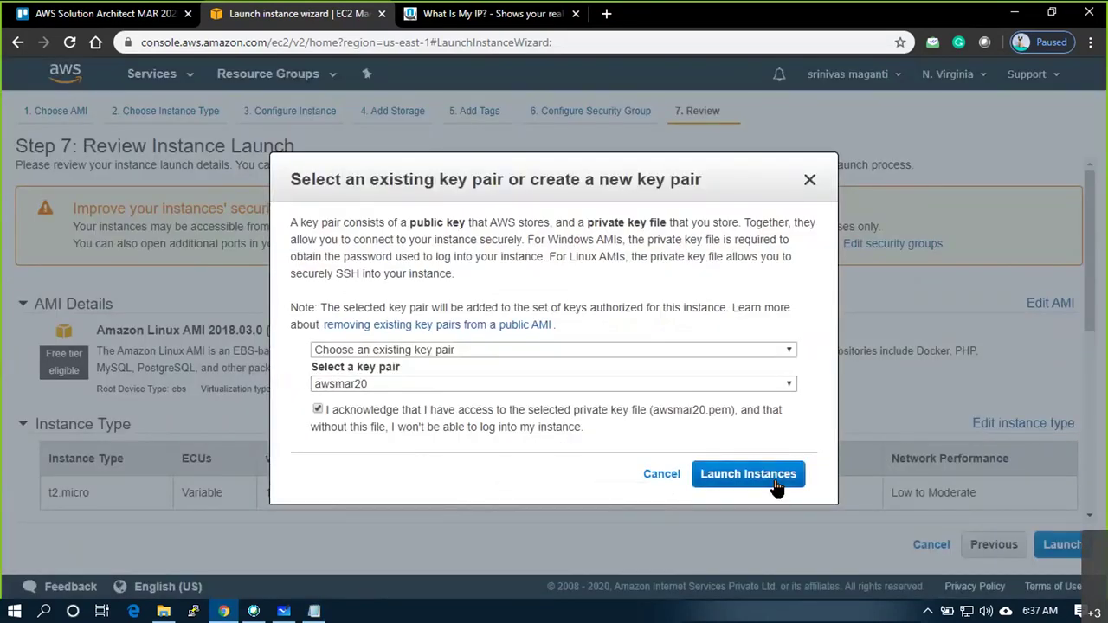
pyautogui.click(777, 481)
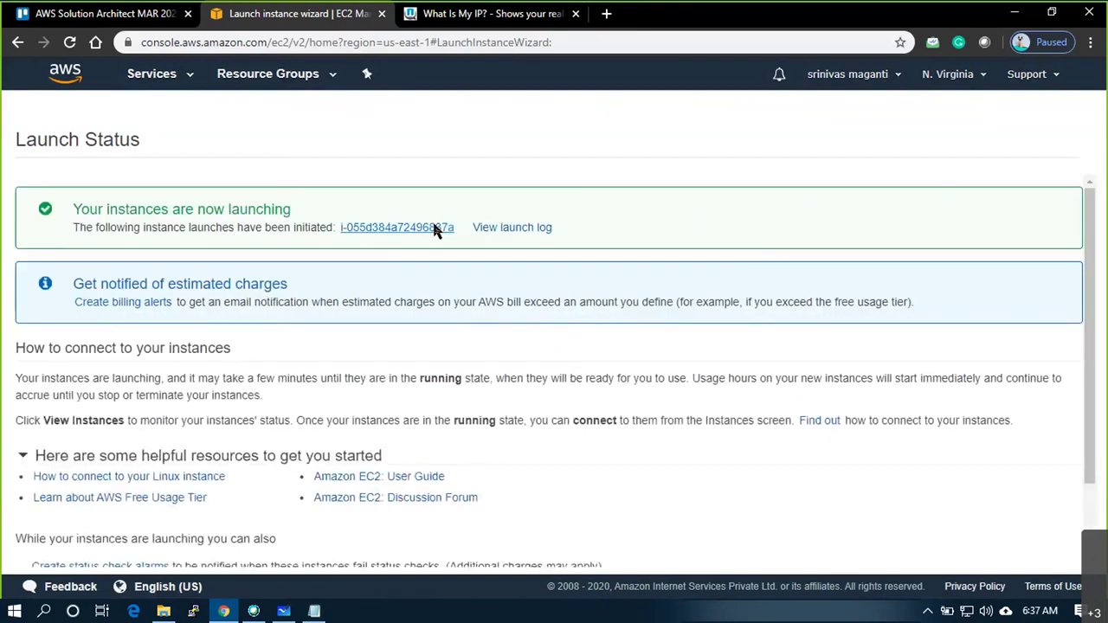
pyautogui.click(435, 228)
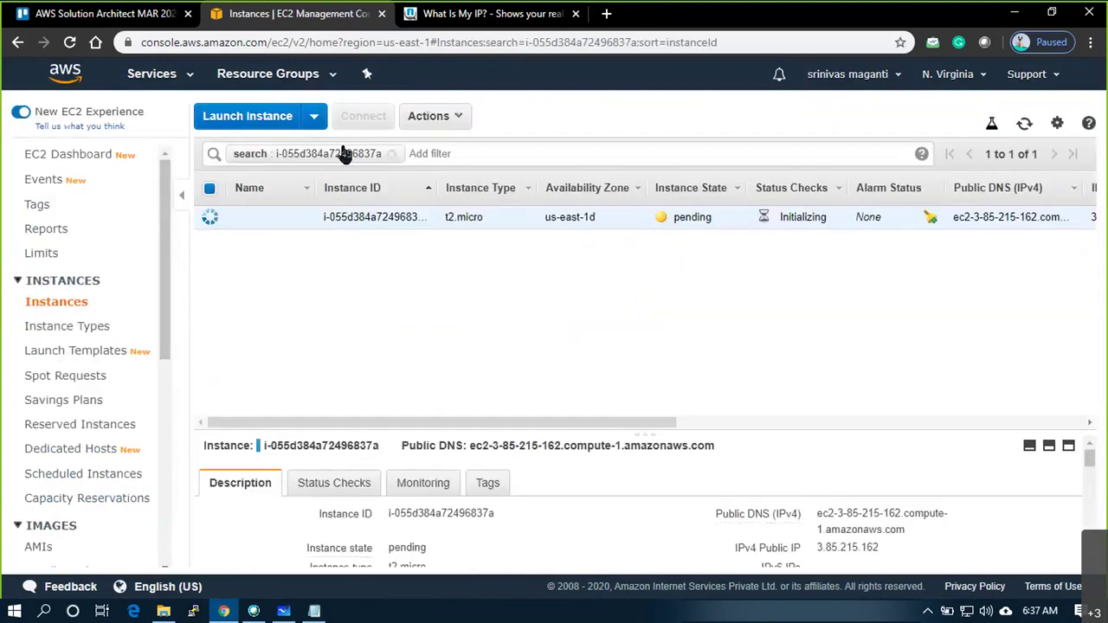
# Clear the filter to confirm private IP 10.1.2.50, then start another instance launch
pyautogui.click(391, 153)
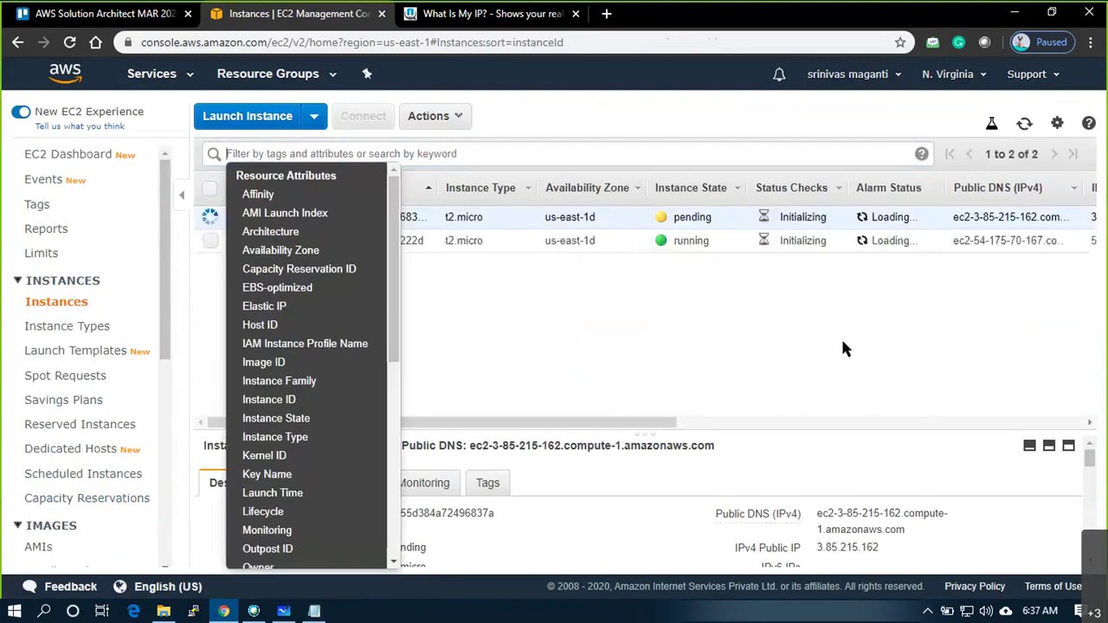
pyautogui.click(882, 346)
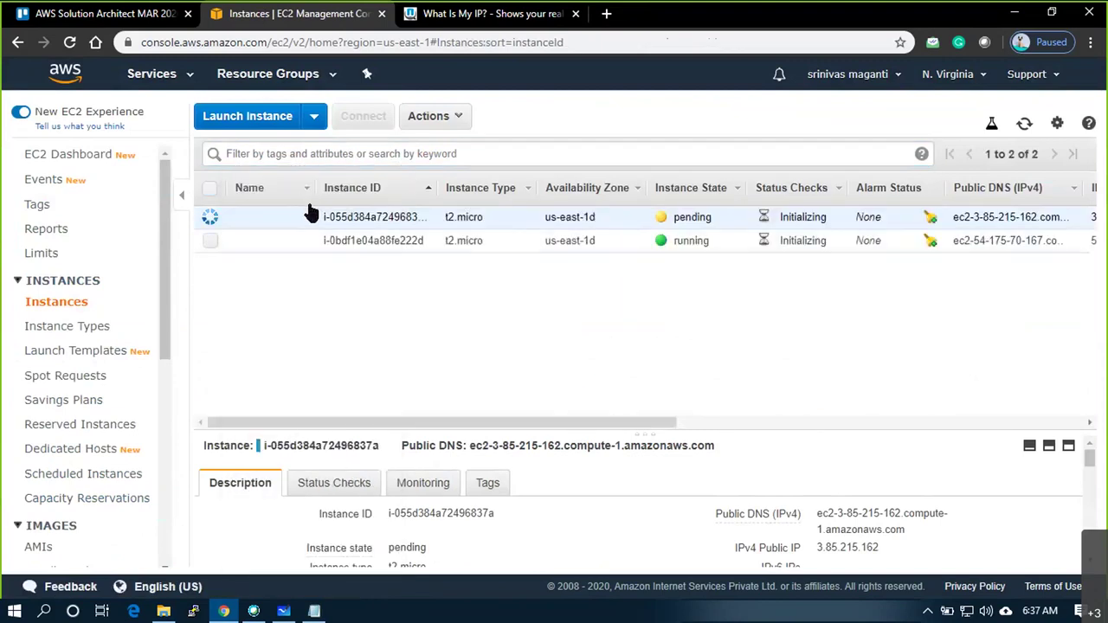
pyautogui.moveTo(309, 227)
pyautogui.scroll(-1, 921, 513)
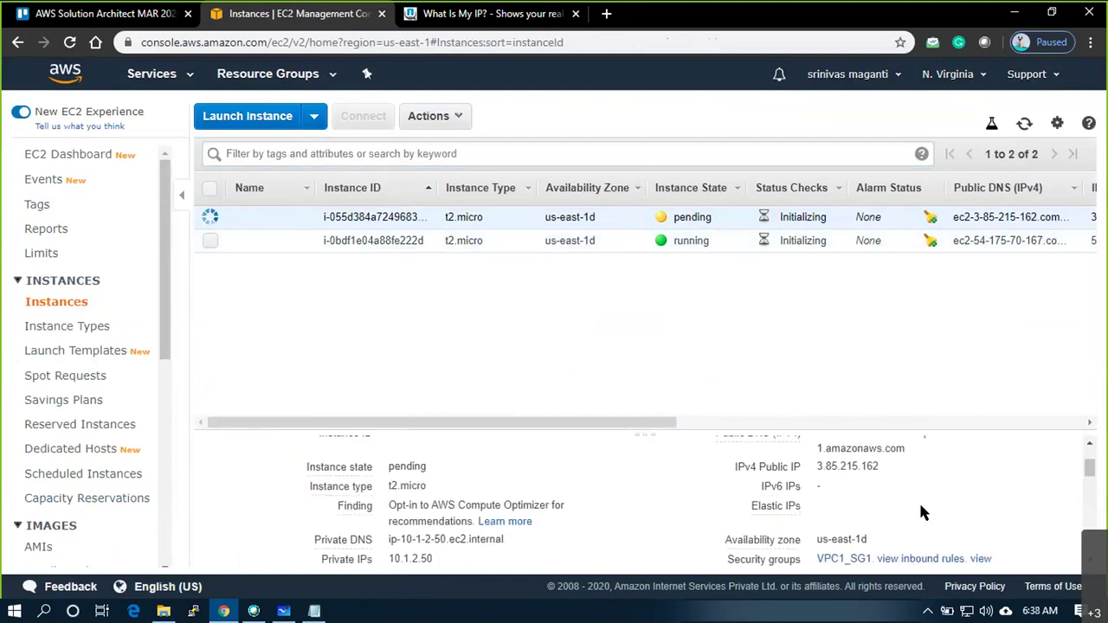
pyautogui.scroll(1, 663, 513)
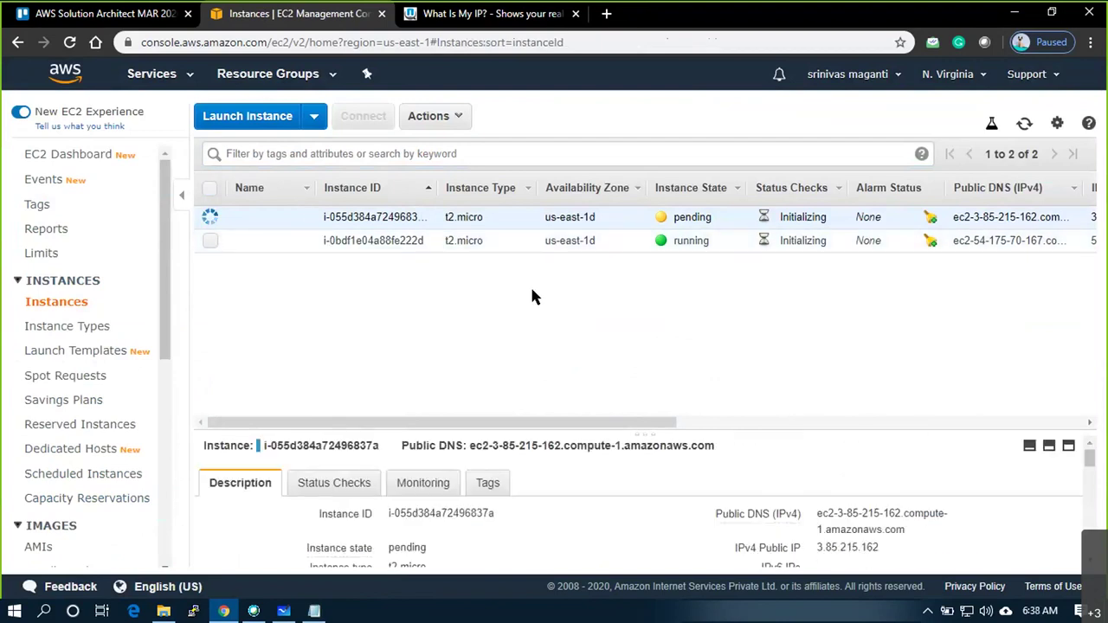
pyautogui.click(251, 116)
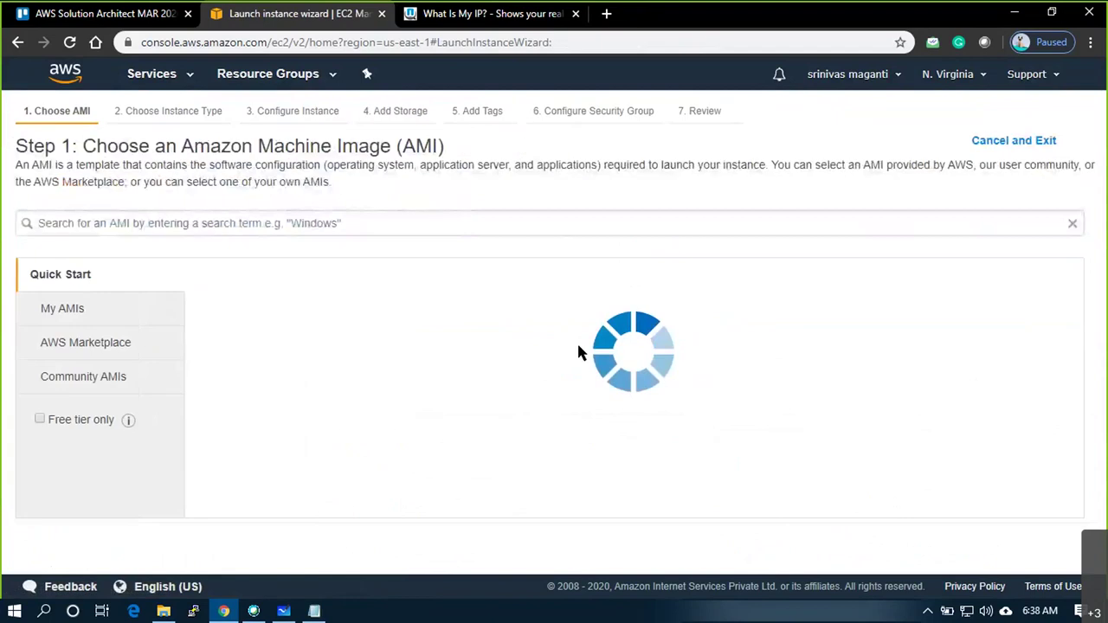
# Choose the AMI, keep t2.micro, and set subnet VPC2_SUB1 with auto-assign public IP enabled
pyautogui.click(1005, 427)
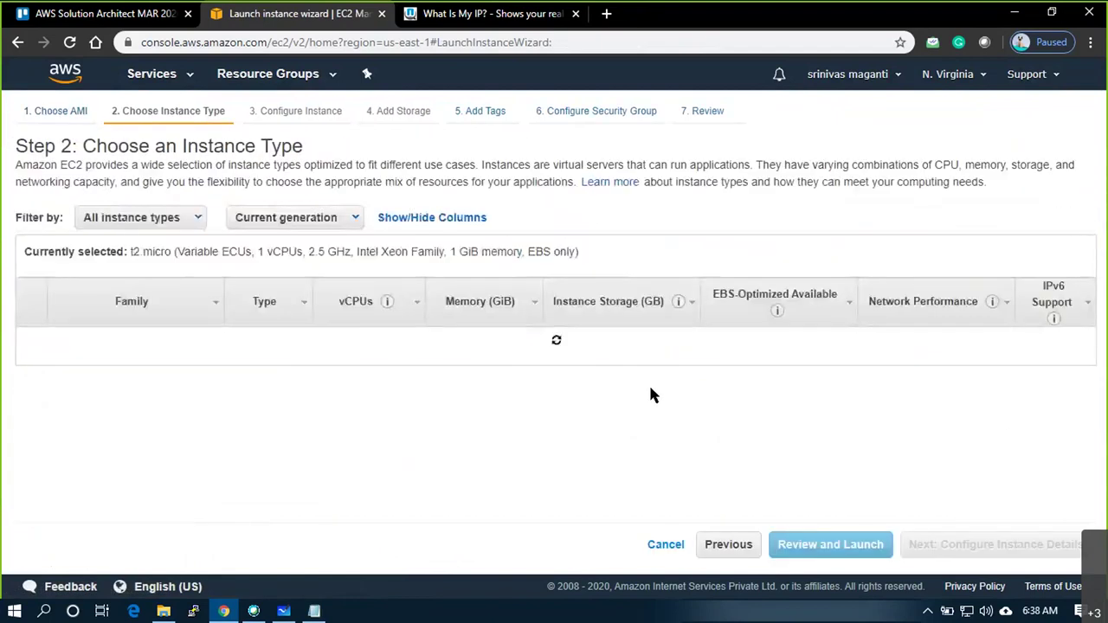
pyautogui.click(295, 111)
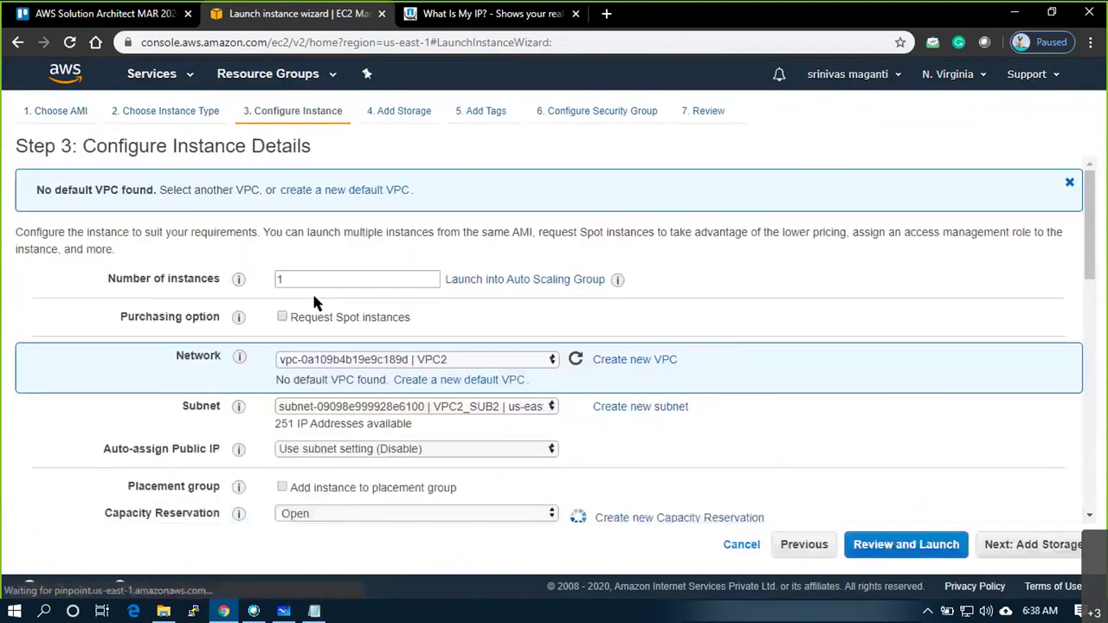
pyautogui.click(517, 409)
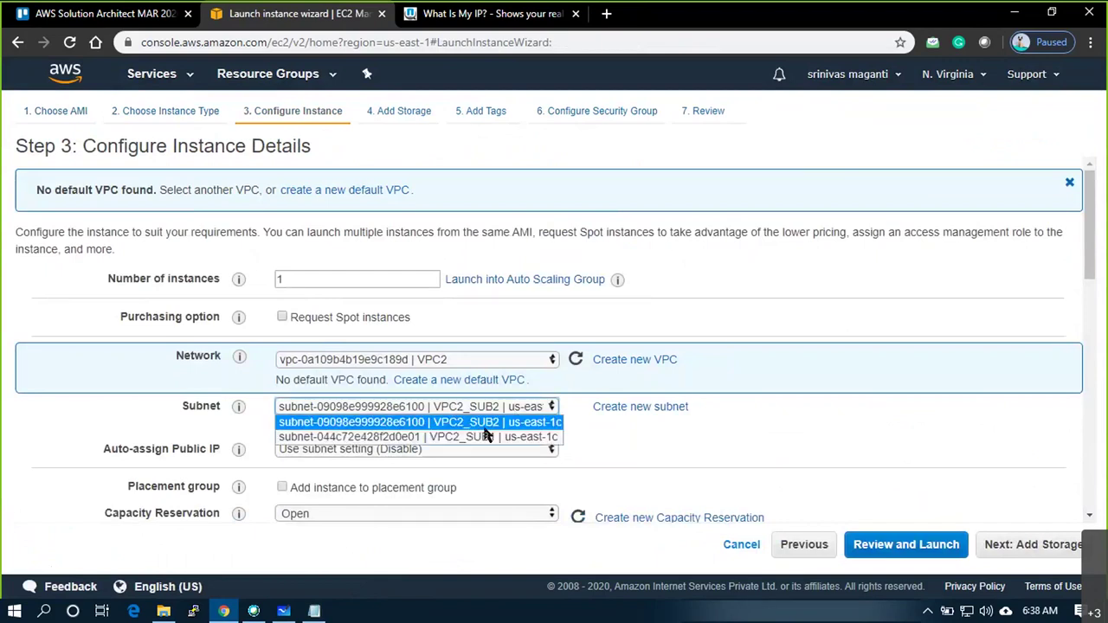
pyautogui.click(479, 437)
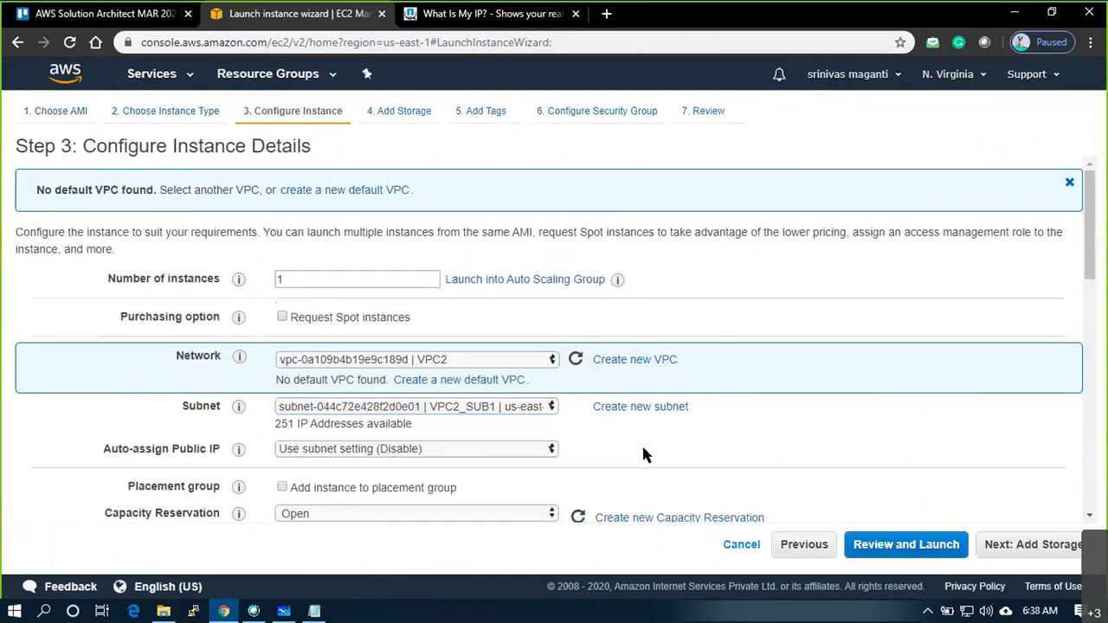
pyautogui.scroll(-2, 641, 444)
pyautogui.click(457, 287)
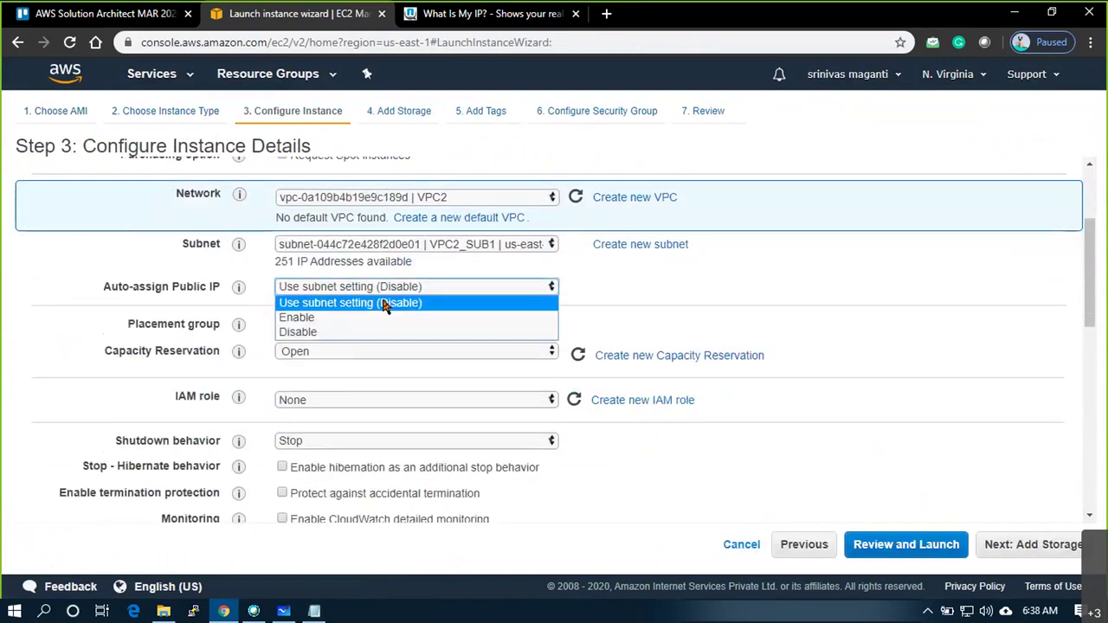
pyautogui.click(313, 317)
# Copy 172.16.1.50 from Notepad into the primary IP field and continue to Add Storage
pyautogui.scroll(-3, 314, 389)
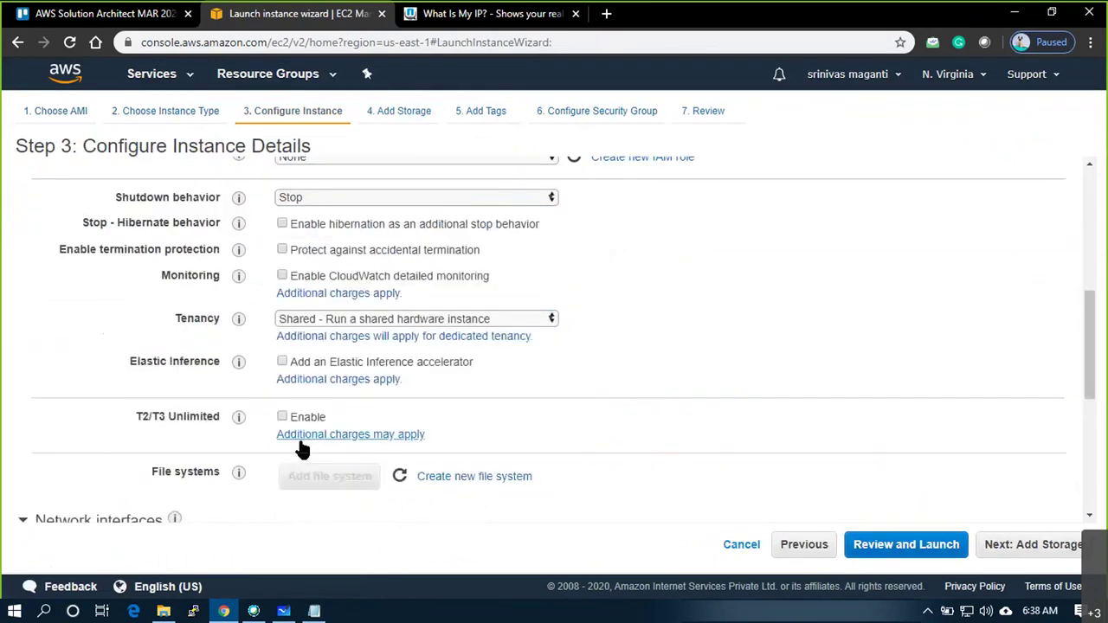
pyautogui.scroll(-3, 338, 437)
pyautogui.click(399, 346)
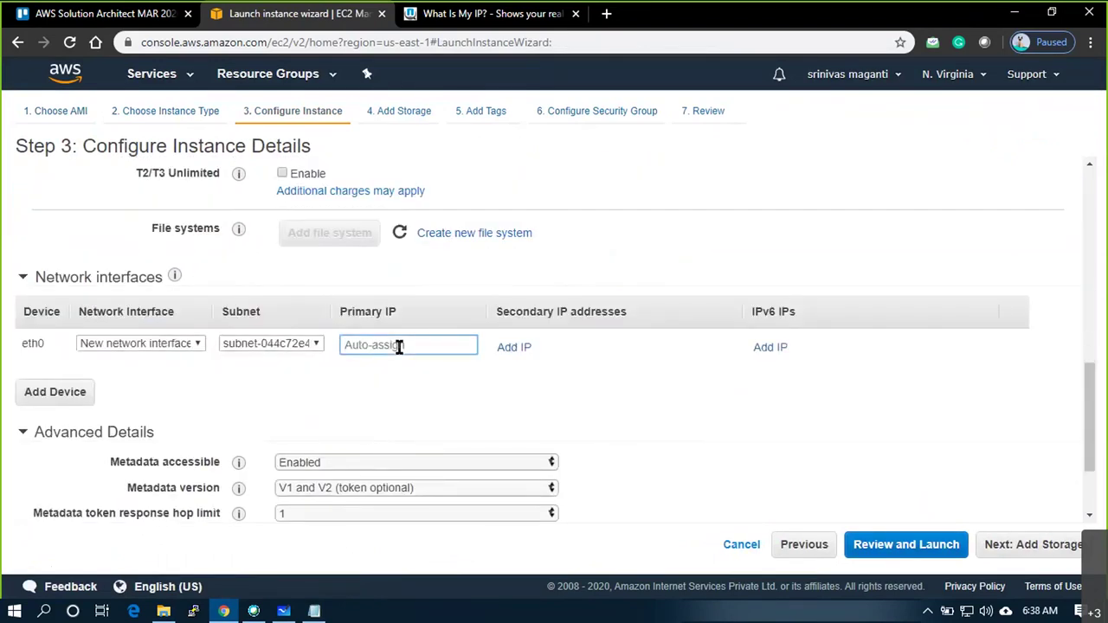
pyautogui.hotkey('alt', 'Tab')
pyautogui.moveTo(565, 153); pyautogui.dragTo(440, 154)
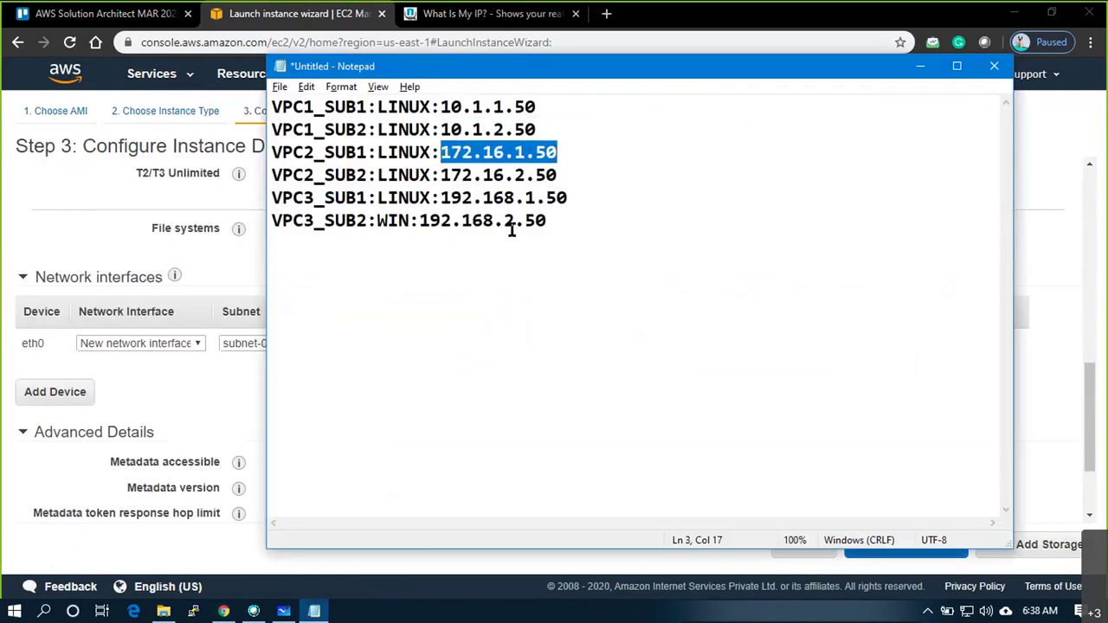
pyautogui.hotkey('ctrl', 'c')
pyautogui.hotkey('alt', 'Tab')
pyautogui.hotkey('ctrl', 'v')
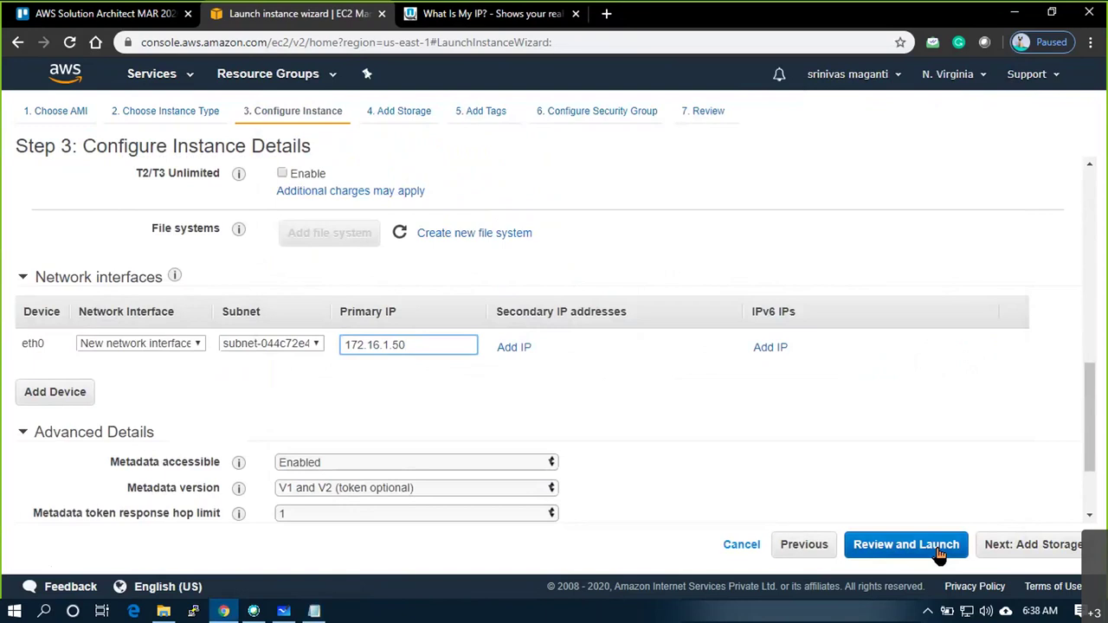
pyautogui.click(1068, 549)
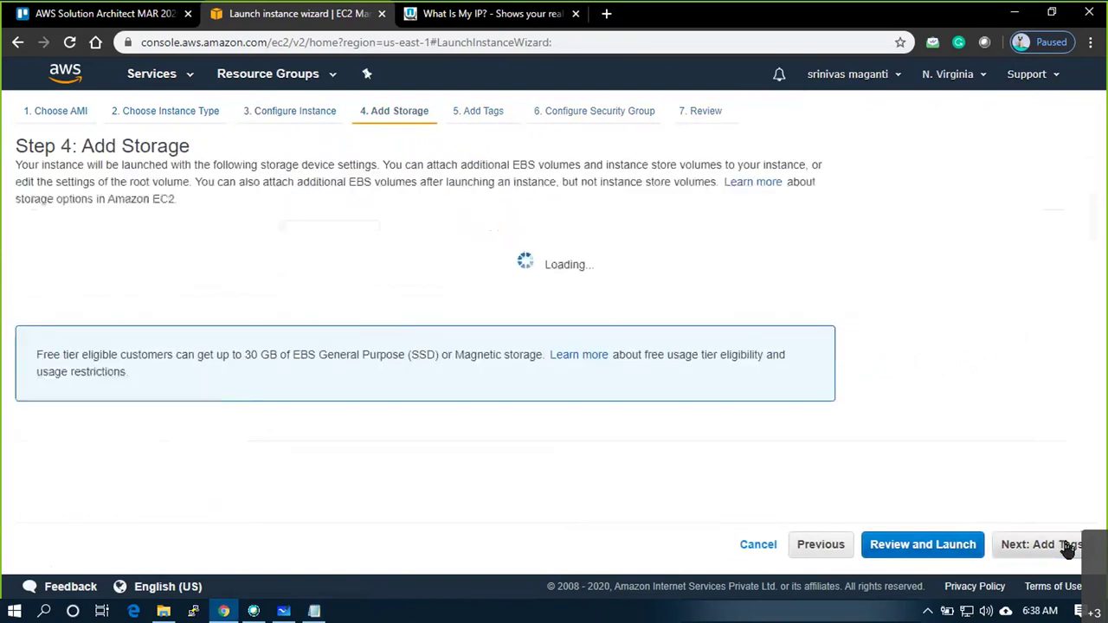
# Skip past Tags and assign the existing security group VPC2_SG2
pyautogui.click(1069, 544)
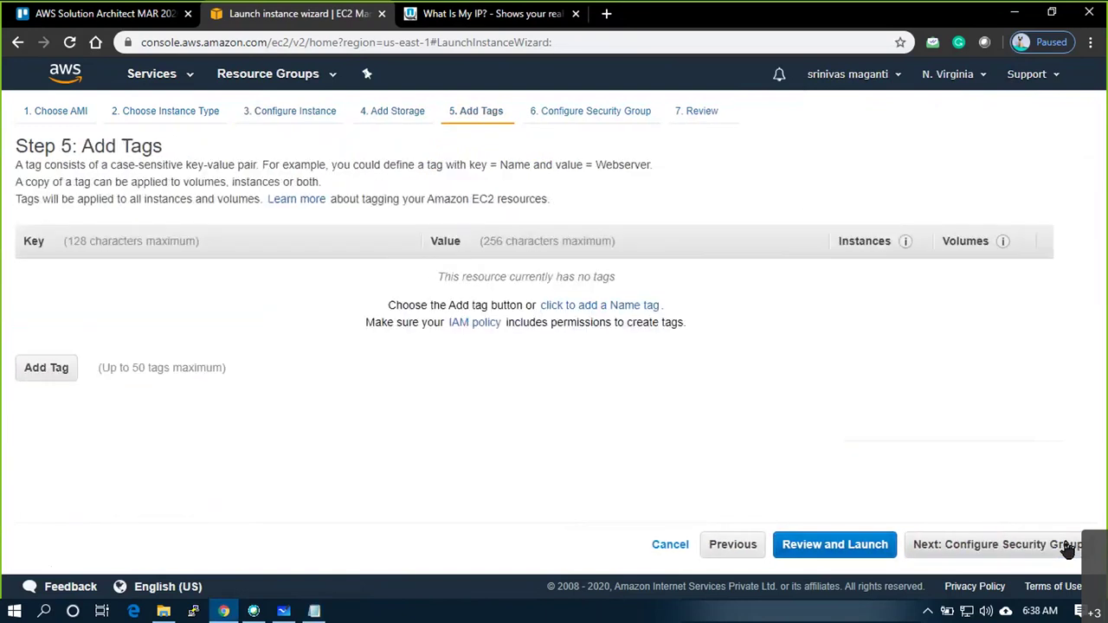
pyautogui.click(1068, 545)
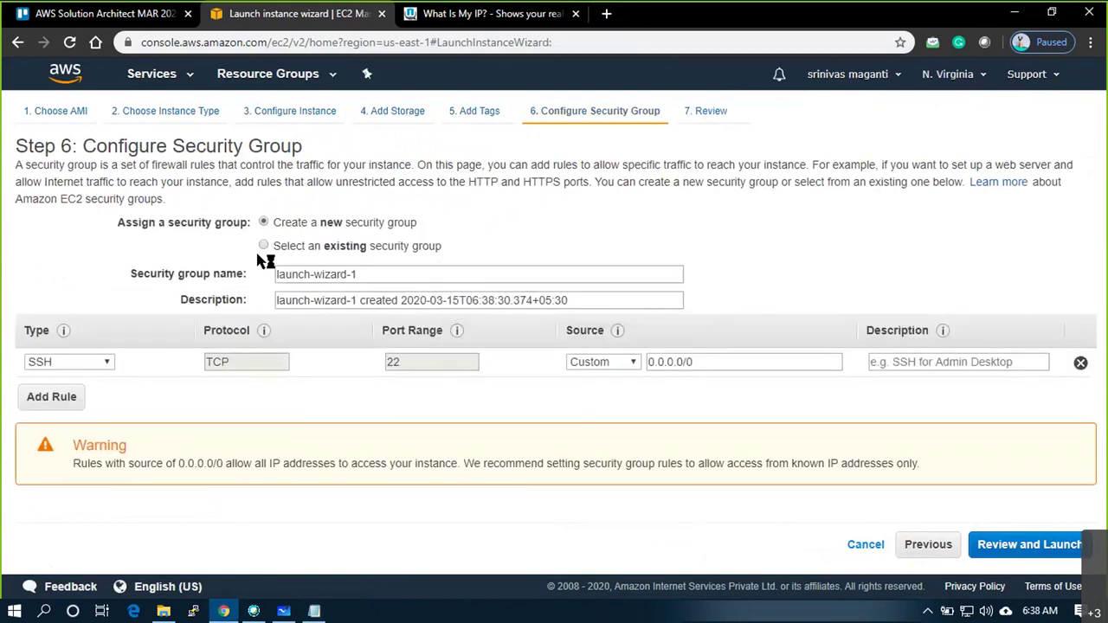
pyautogui.click(263, 248)
pyautogui.click(32, 335)
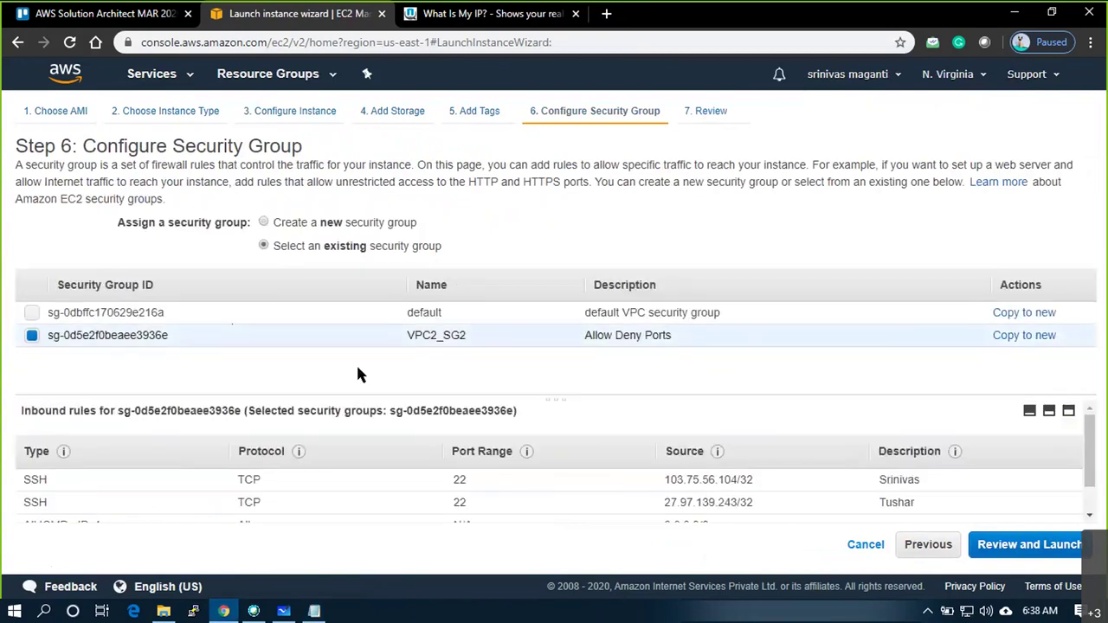
# Review and launch the VPC2_SUB1 instance using key pair awsmar20, acknowledging private key access
pyautogui.click(1053, 558)
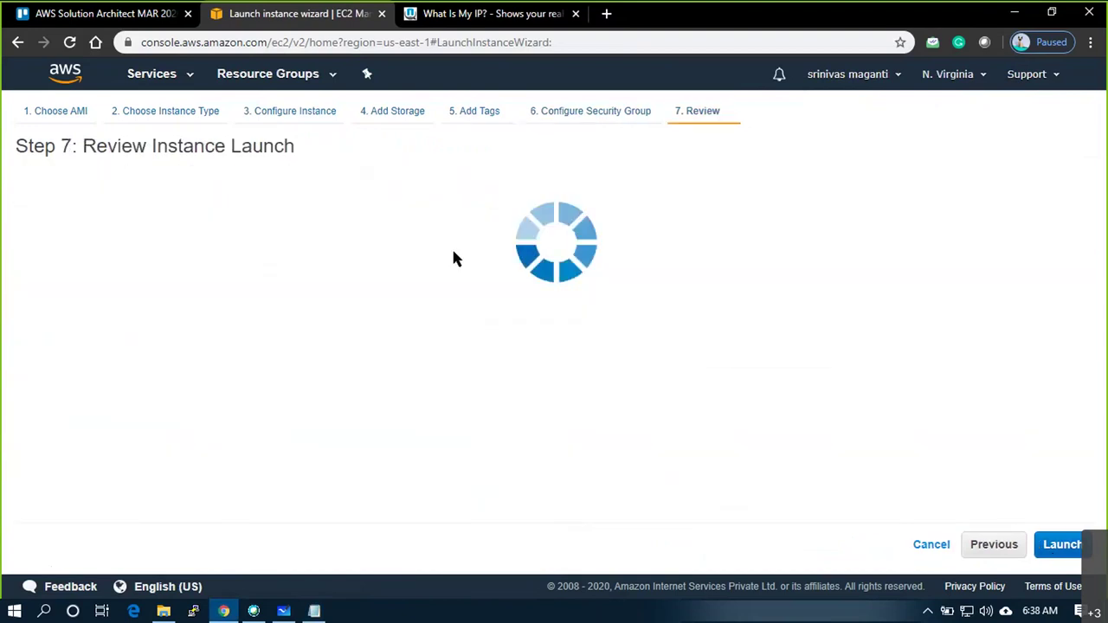
pyautogui.scroll(-15, 200, 390)
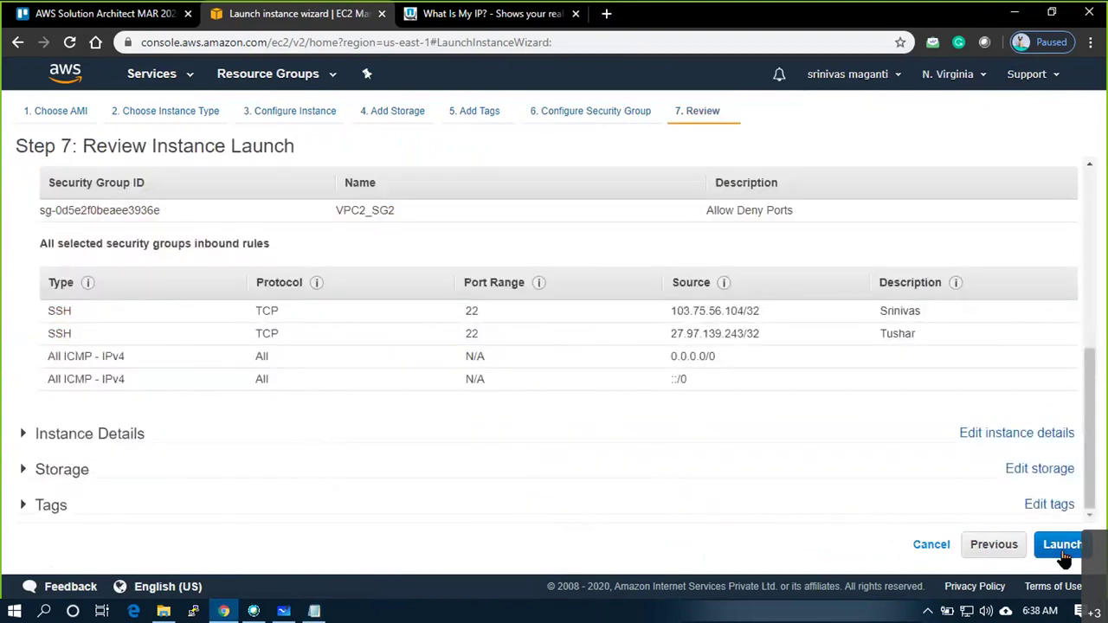
pyautogui.click(1063, 559)
pyautogui.click(317, 410)
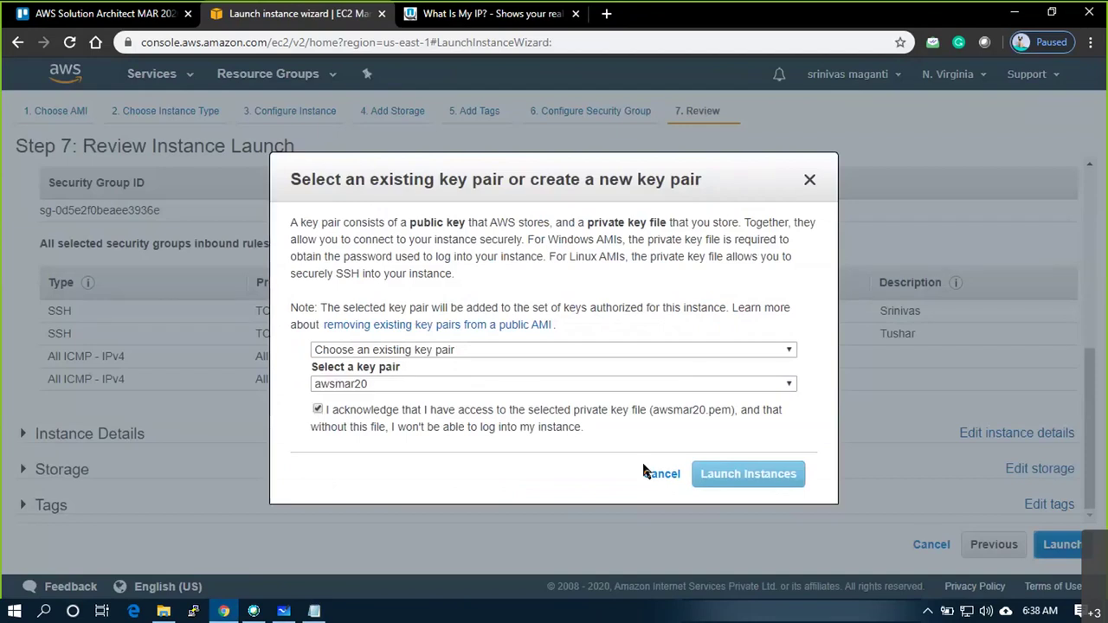
pyautogui.click(739, 474)
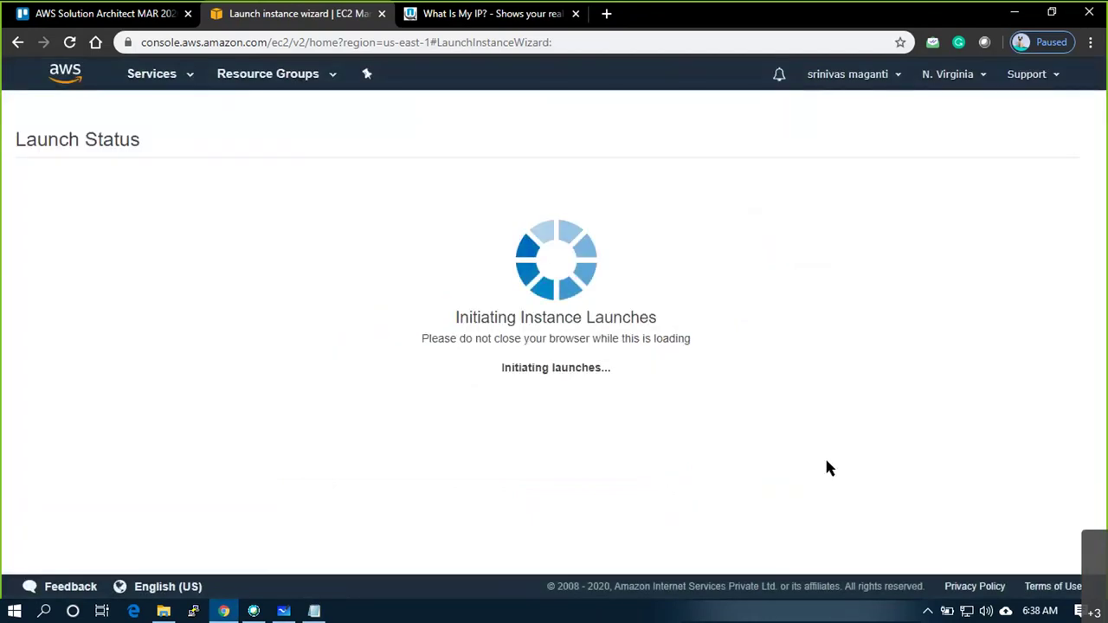
# Show all three instances in the EC2 list with the filter cleared and refreshed
pyautogui.click(428, 227)
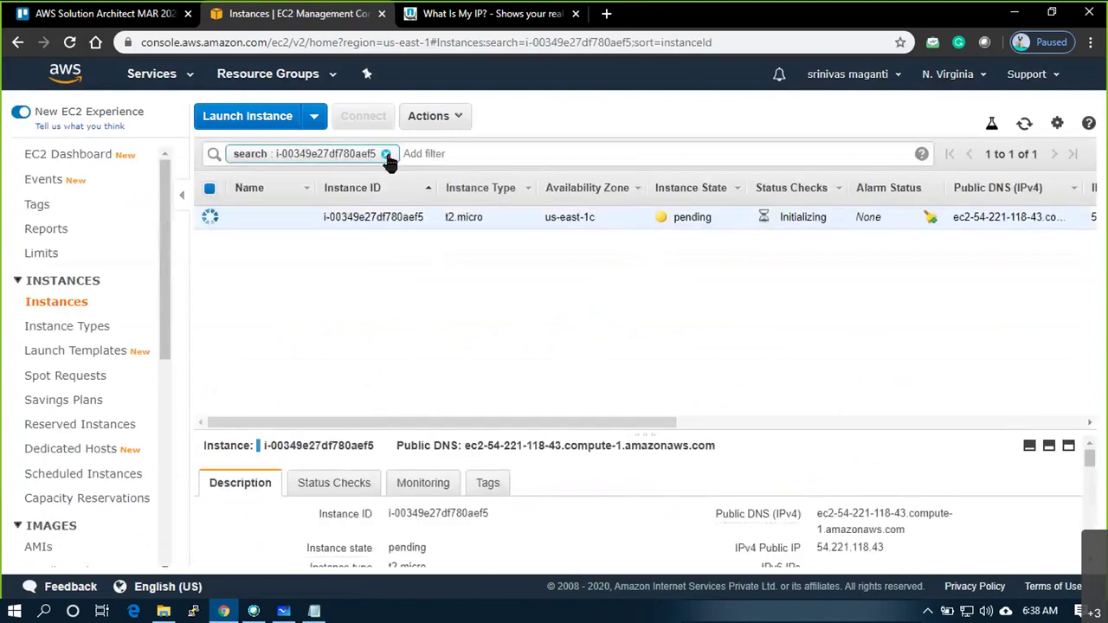
pyautogui.click(386, 153)
pyautogui.click(869, 303)
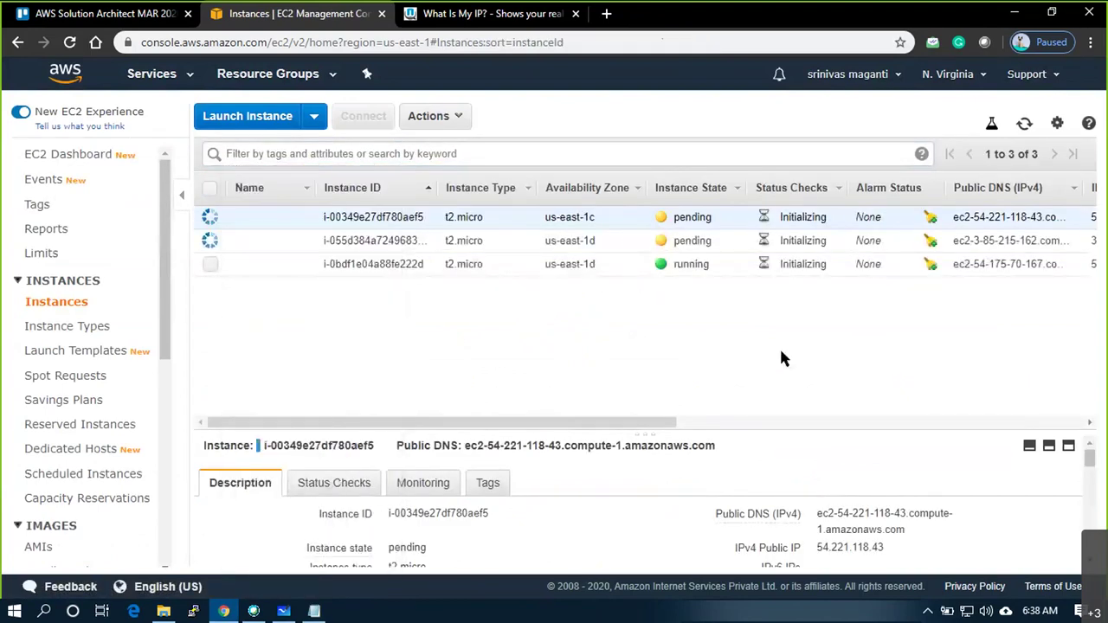
pyautogui.click(1025, 127)
pyautogui.click(277, 130)
# Choose the Amazon Linux AMI 2018.03.0 image and keep the t2.micro instance type
pyautogui.scroll(-2, 542, 358)
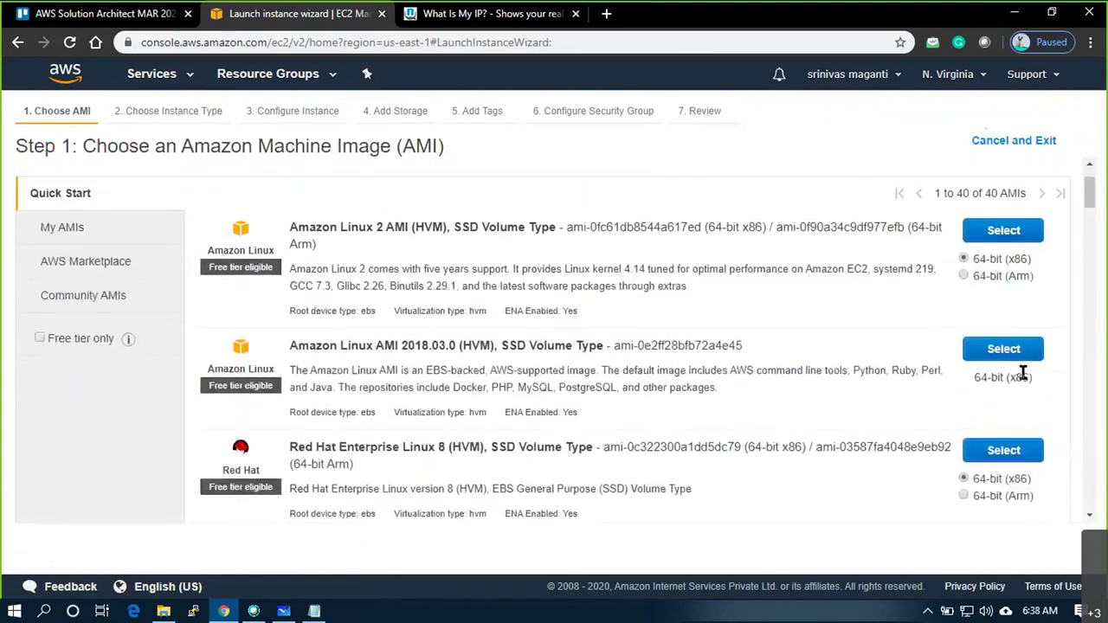
pyautogui.click(1013, 356)
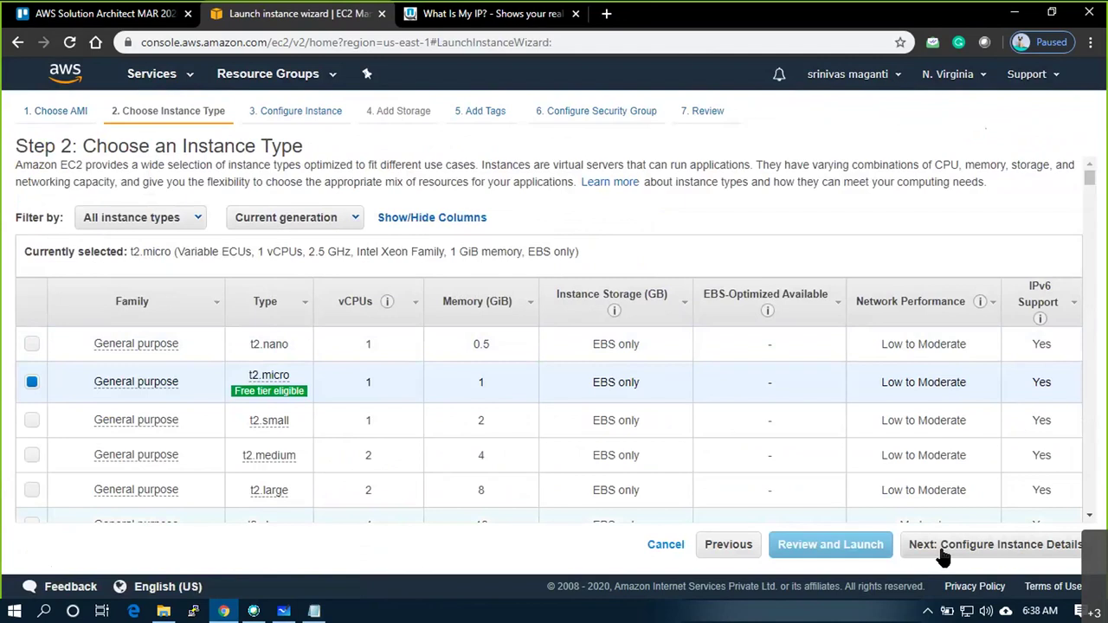
pyautogui.click(942, 551)
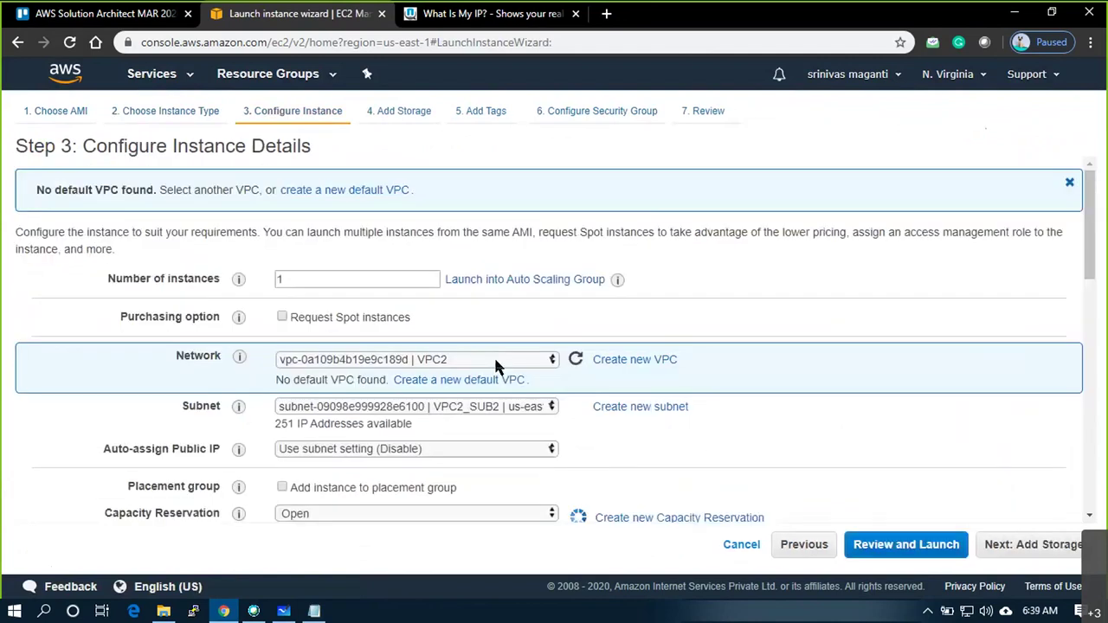
# Place the instance in subnet VPC2_SUB2 with automatic public IP assignment enabled
pyautogui.click(536, 410)
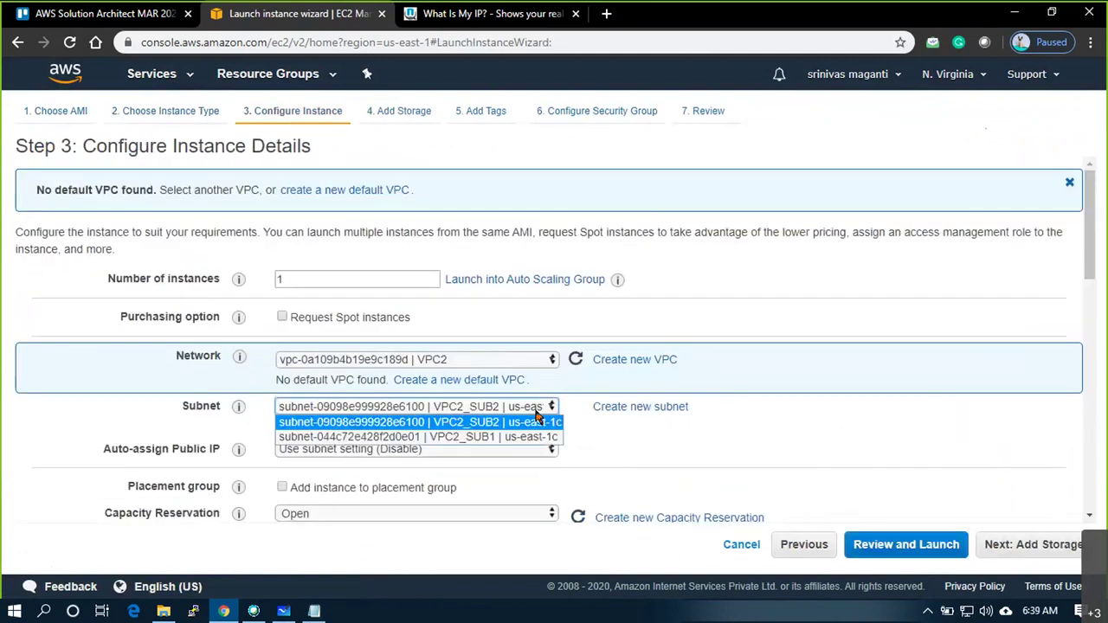
pyautogui.click(537, 422)
pyautogui.click(468, 449)
pyautogui.click(348, 476)
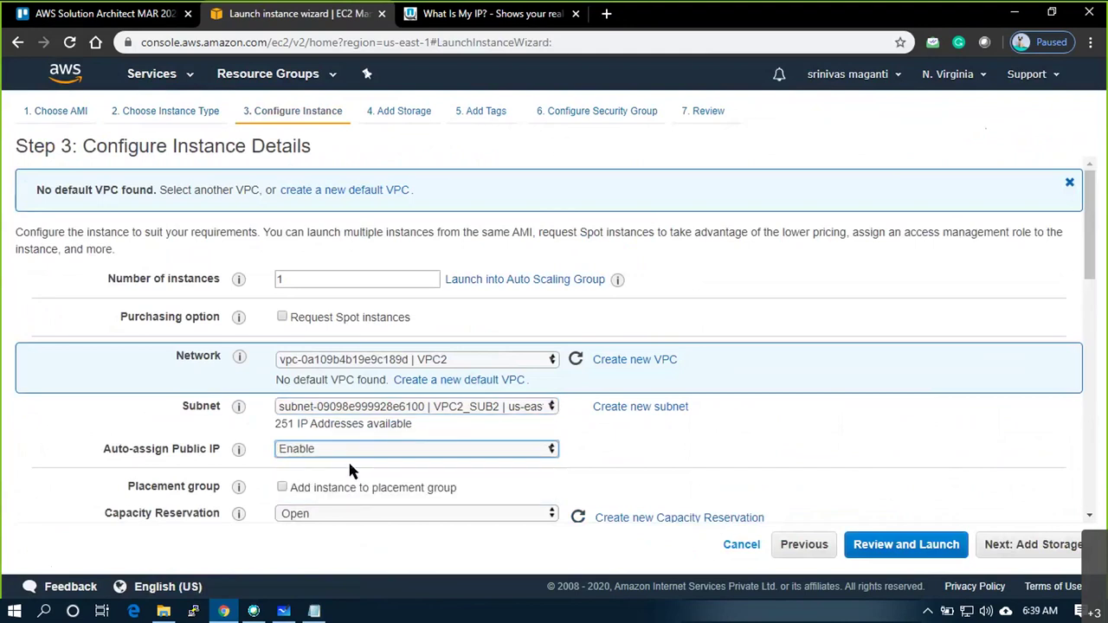
pyautogui.scroll(-6, 351, 450)
# Set the primary private IP to 172.16.2.50, copied from the notes, and continue to storage
pyautogui.click(386, 427)
pyautogui.hotkey('alt', 'Tab')
pyautogui.moveTo(557, 176); pyautogui.dragTo(442, 180)
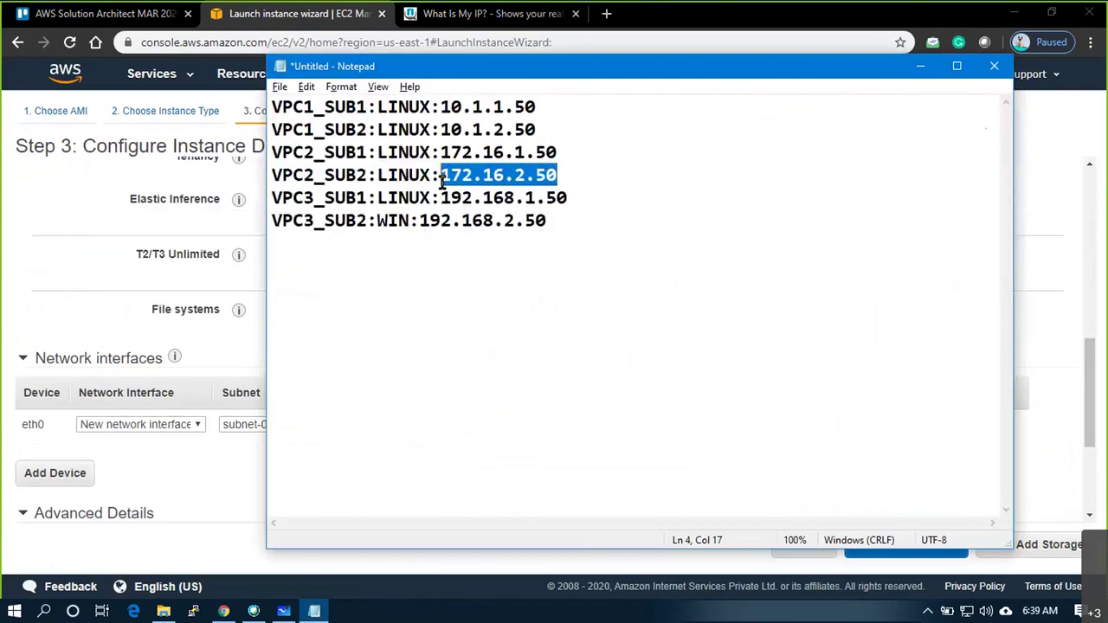
pyautogui.hotkey('ctrl', 'c')
pyautogui.hotkey('alt', 'Tab')
pyautogui.hotkey('ctrl', 'v')
pyautogui.click(1011, 546)
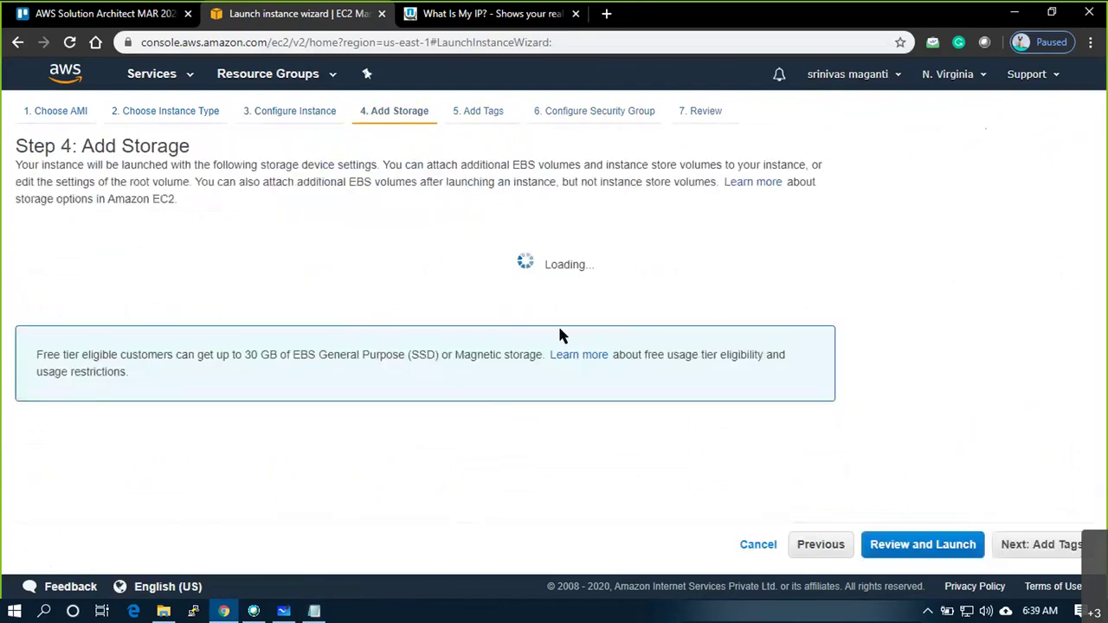
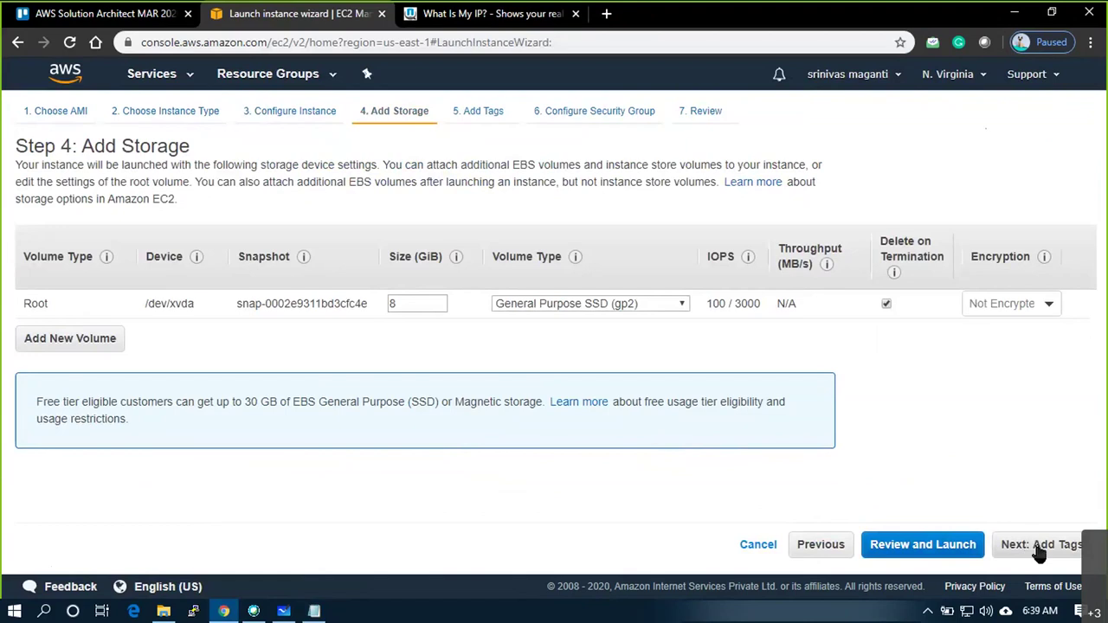
# Skip past tags and select the existing VPC2_SG2 security group for the instance
pyautogui.click(1039, 547)
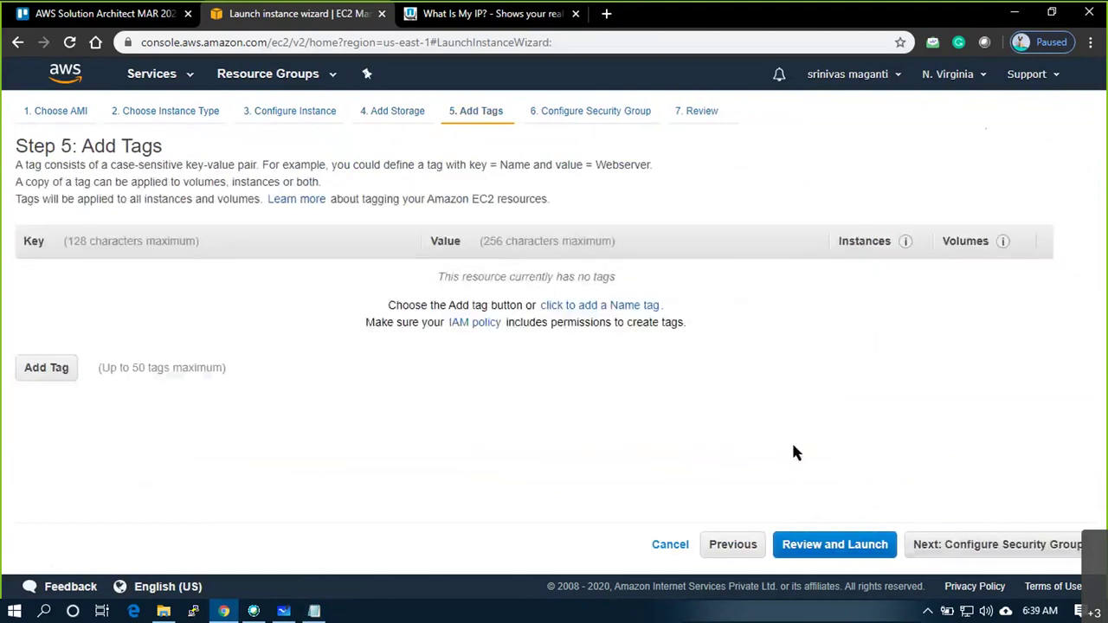
pyautogui.click(981, 547)
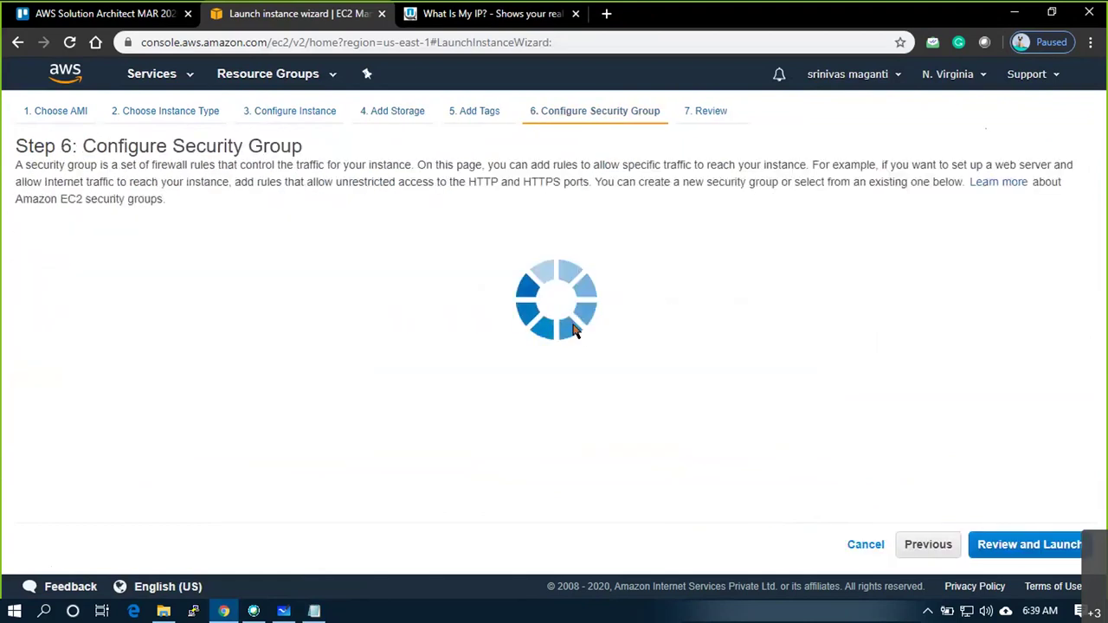
pyautogui.click(265, 244)
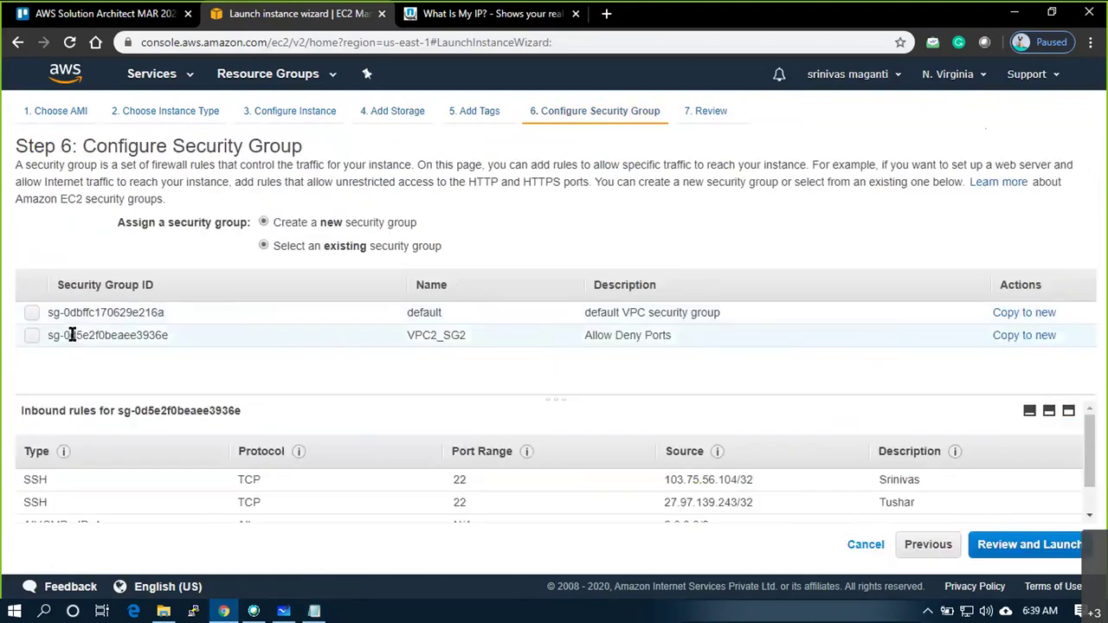
pyautogui.click(29, 336)
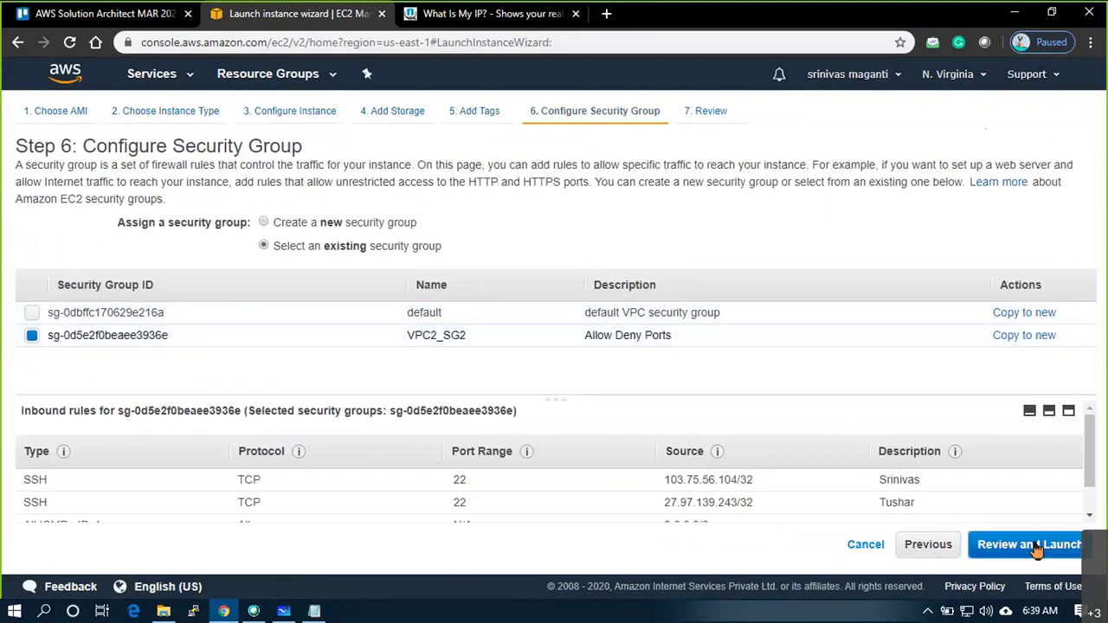
pyautogui.click(1037, 547)
# Review and launch the instance with the awsmar20 key pair, acknowledging the key file
pyautogui.scroll(-5, 467, 445)
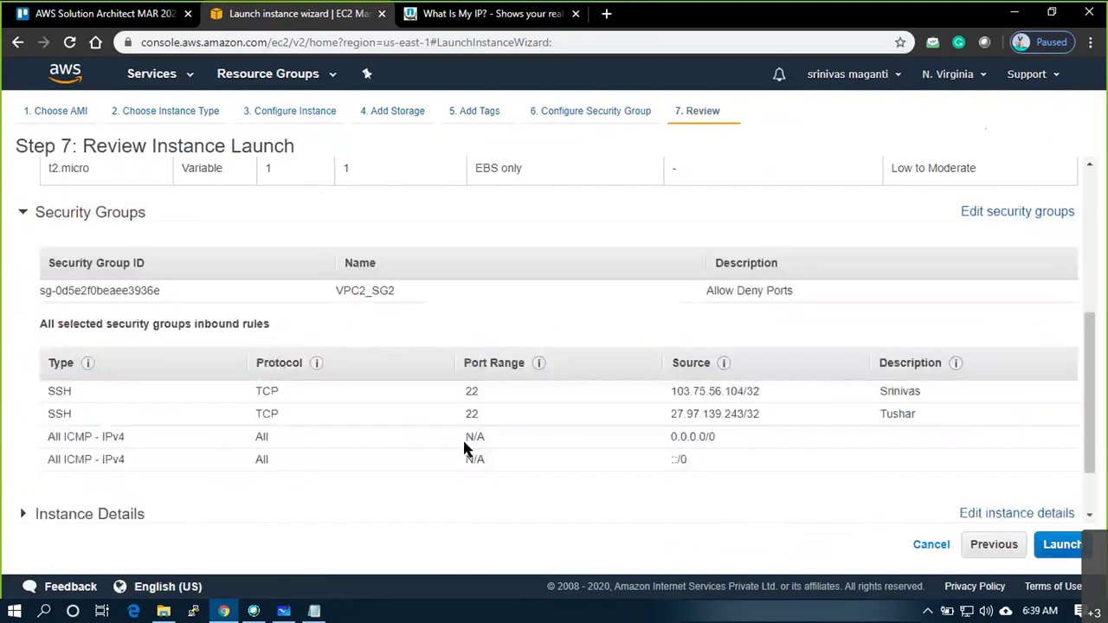
pyautogui.click(1065, 547)
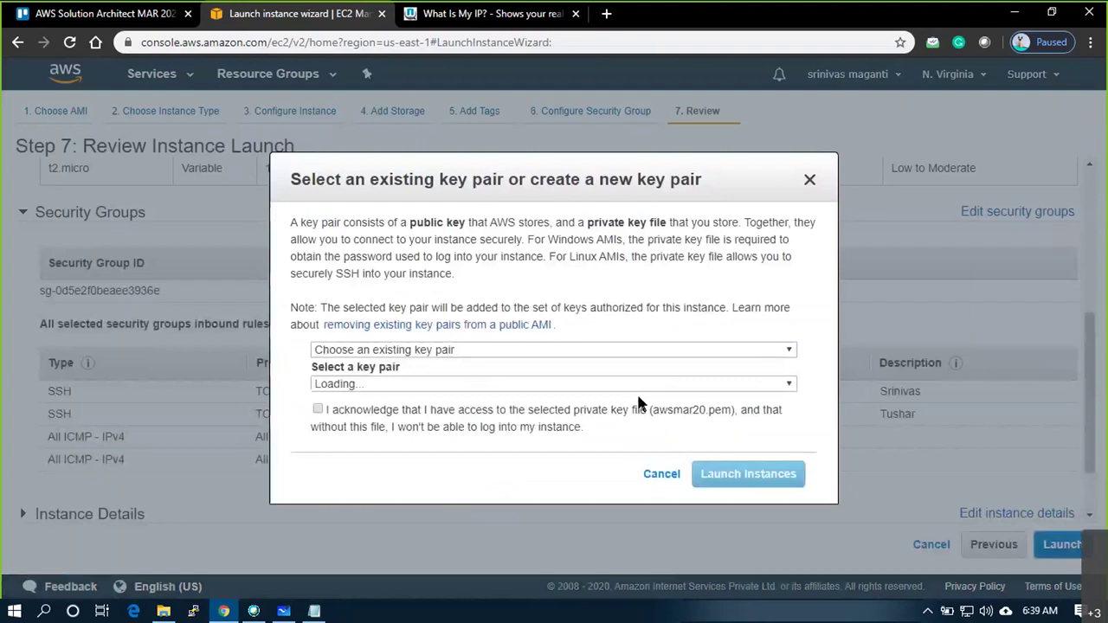
pyautogui.click(641, 407)
pyautogui.click(703, 475)
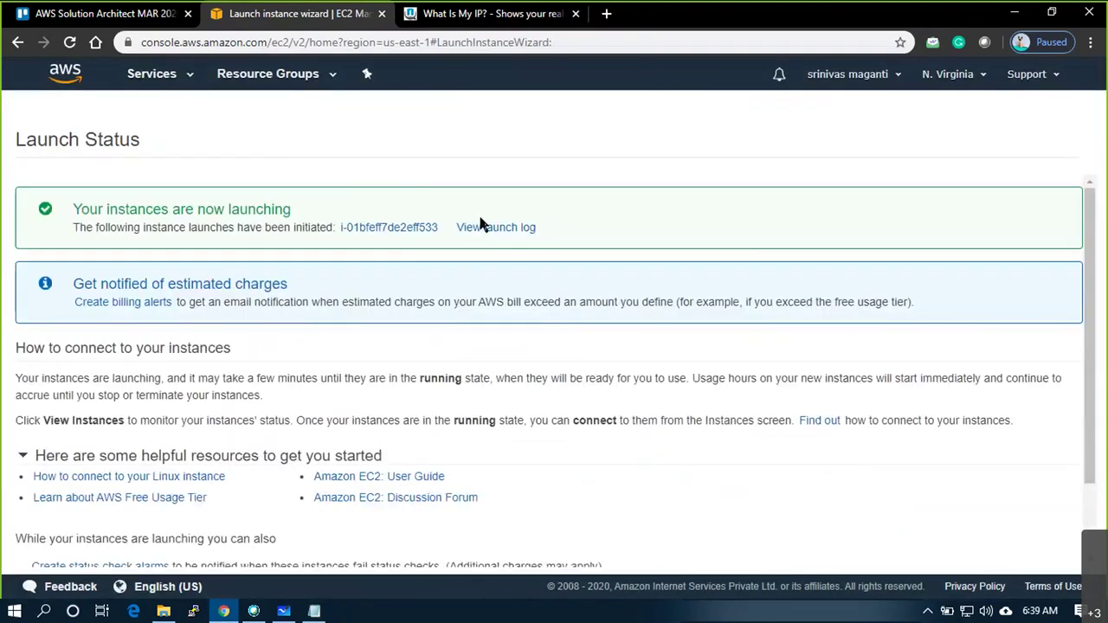
# View the new instance and clear the filter so all four instances are listed
pyautogui.click(414, 229)
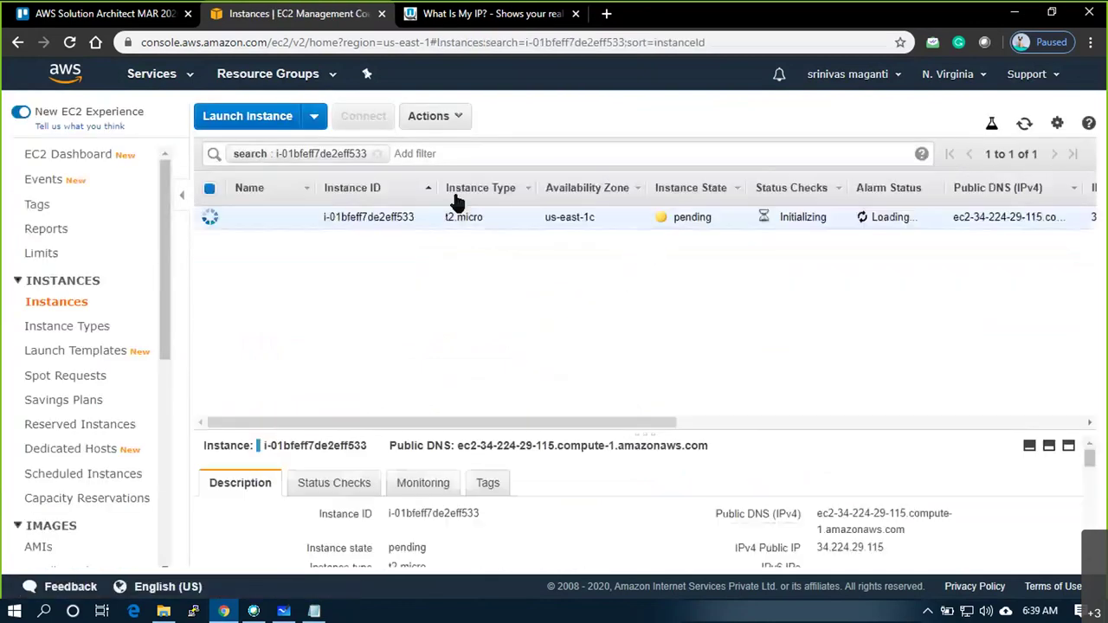
pyautogui.click(376, 153)
pyautogui.click(784, 359)
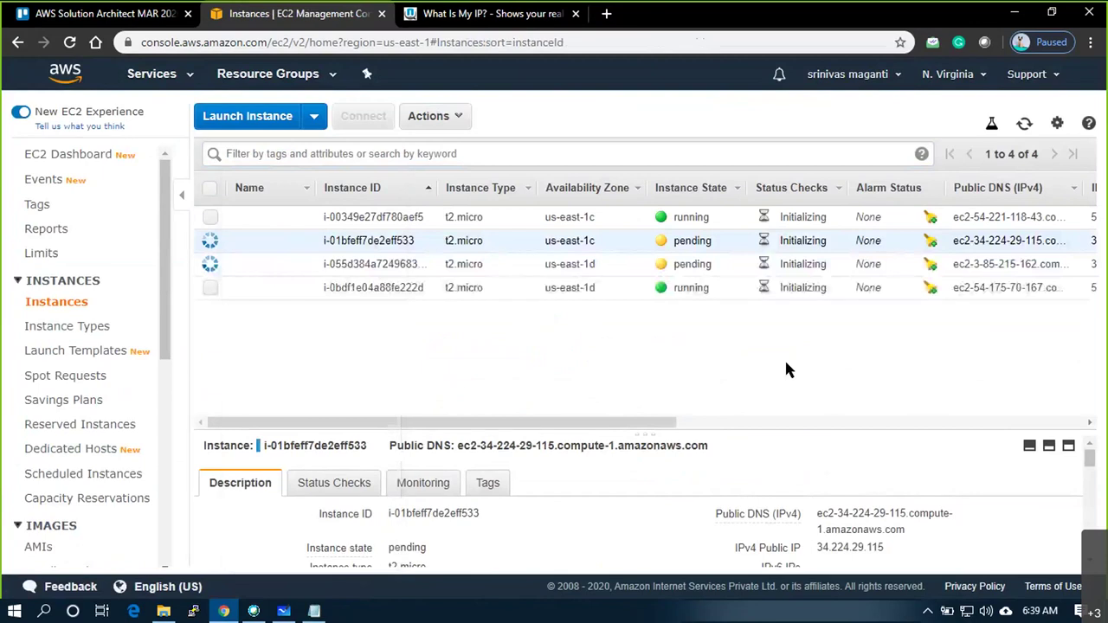
# Start another launch using the Amazon Linux AMI 2018.03.0 on t2.micro
pyautogui.click(258, 118)
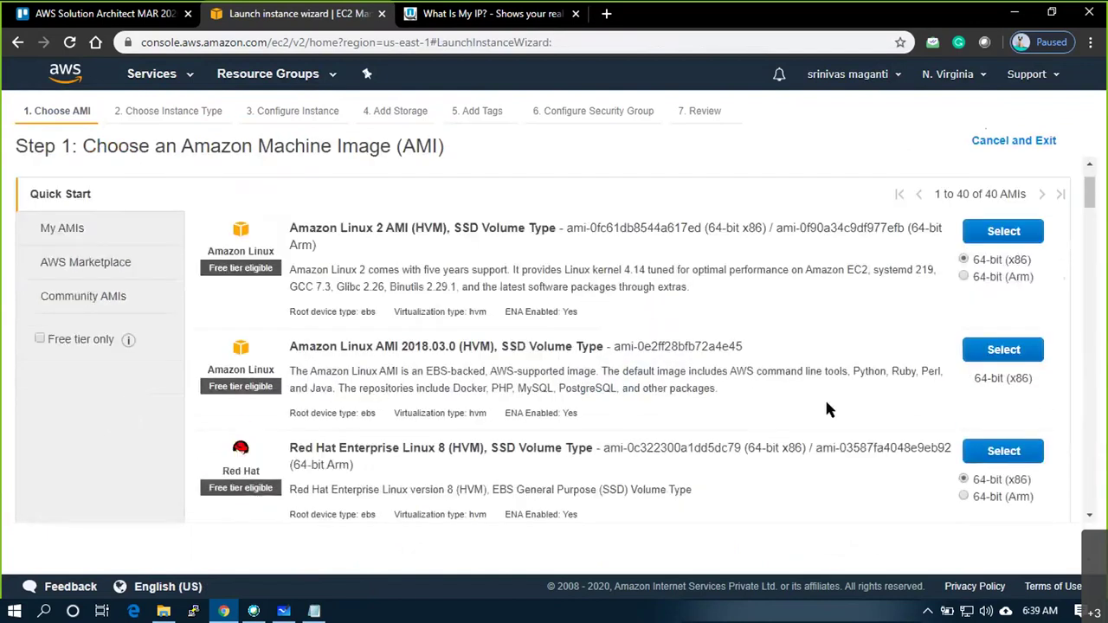
pyautogui.click(1005, 350)
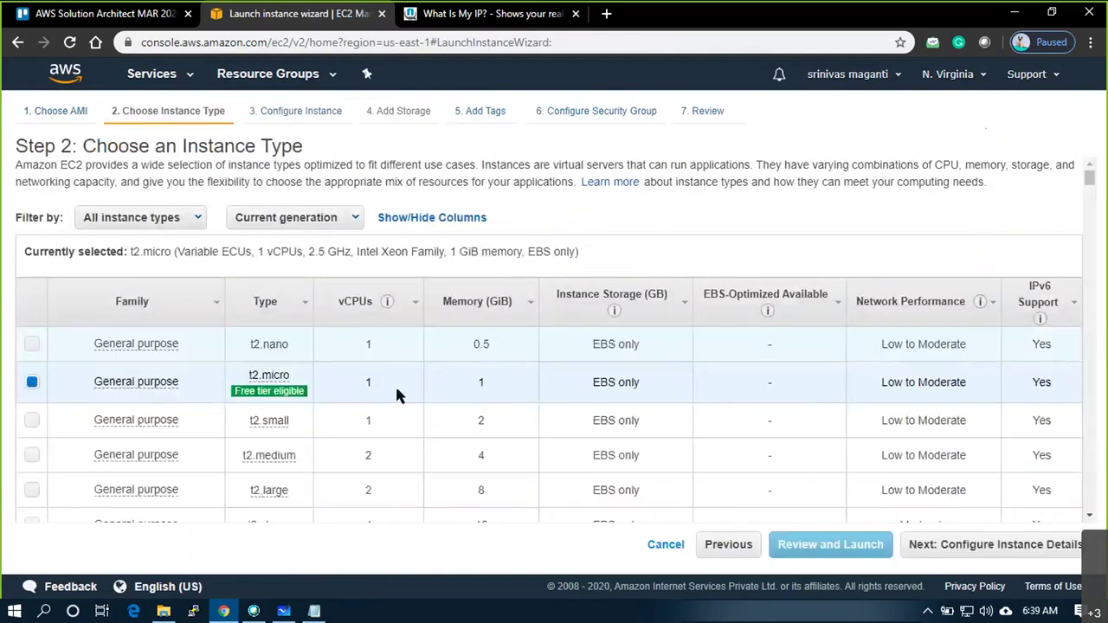
pyautogui.click(950, 552)
# Place the instance in VPC3 subnet VPC3_SUB1 with public IP auto-assign enabled
pyautogui.click(408, 359)
pyautogui.click(399, 403)
pyautogui.click(442, 413)
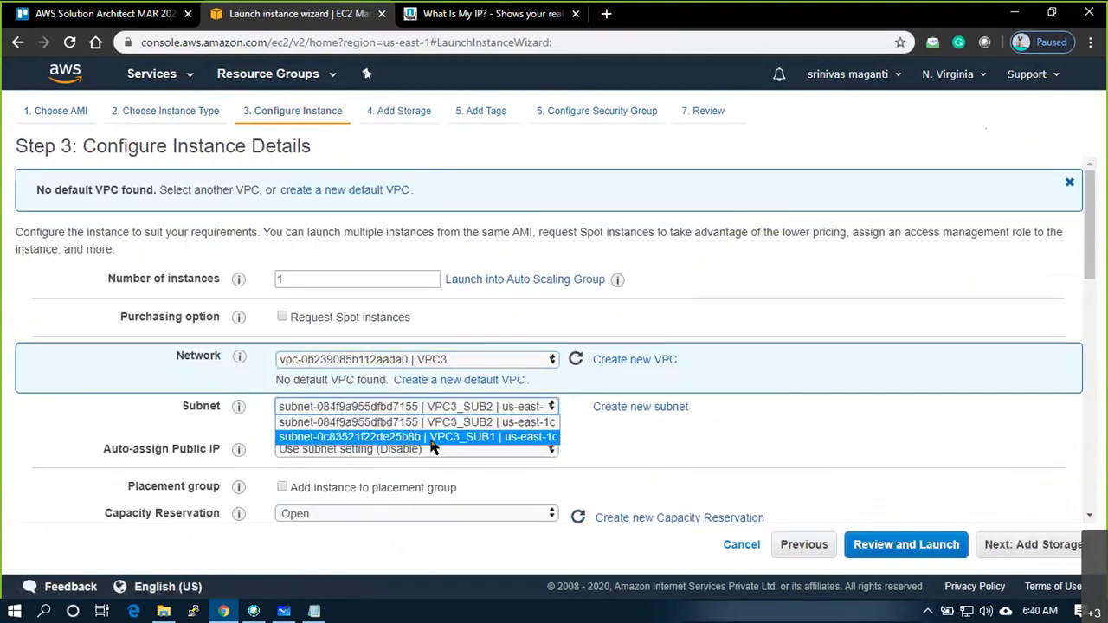
pyautogui.click(433, 437)
pyautogui.click(419, 457)
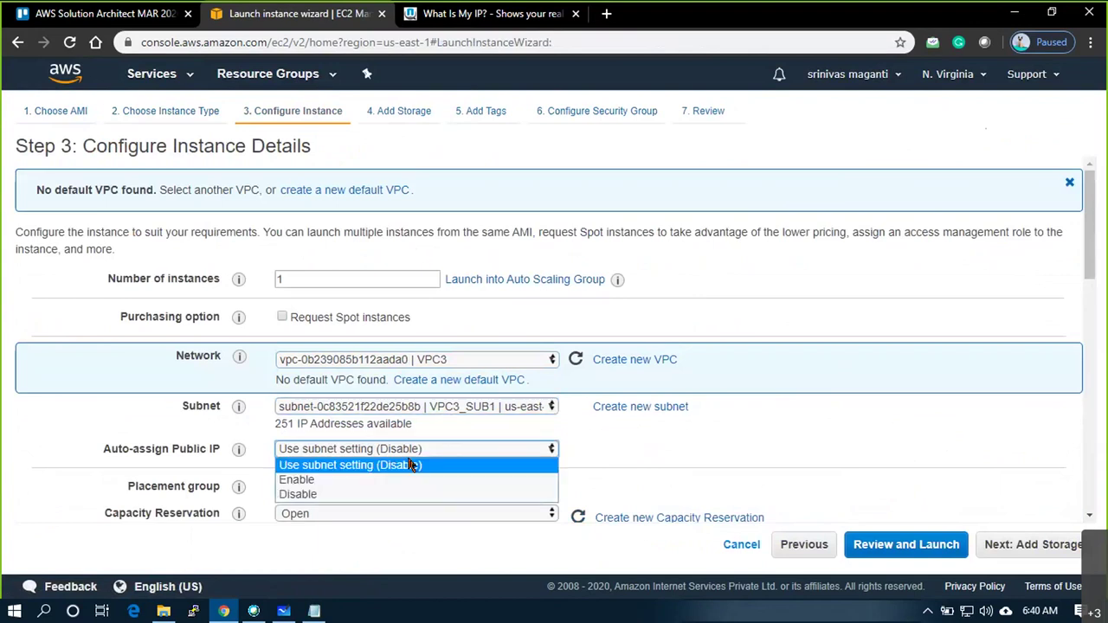
pyautogui.click(349, 481)
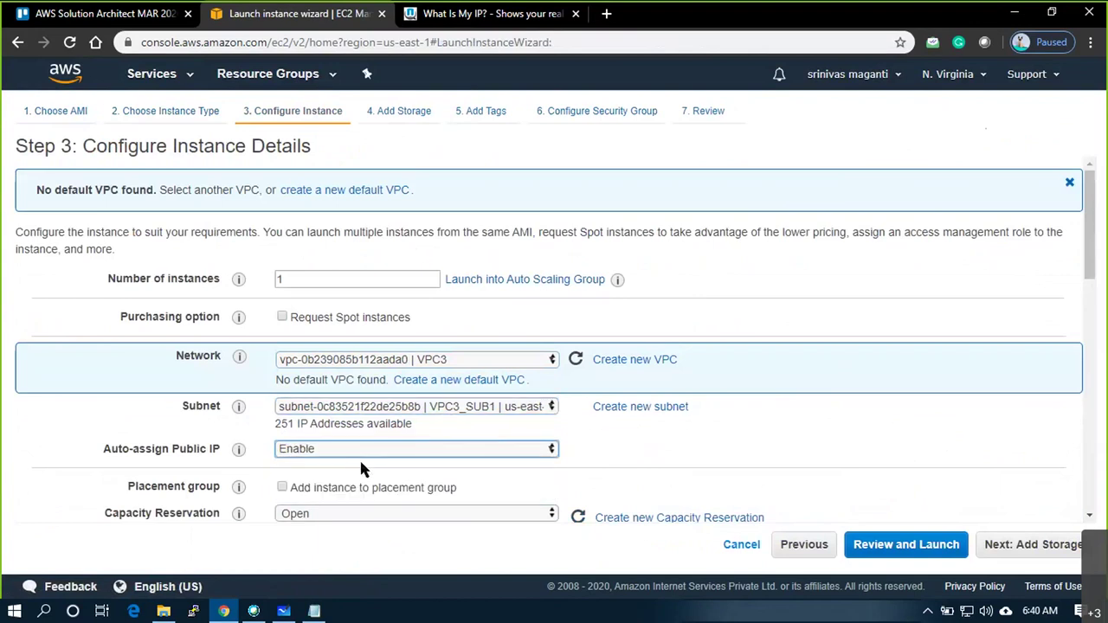
pyautogui.scroll(-5, 362, 469)
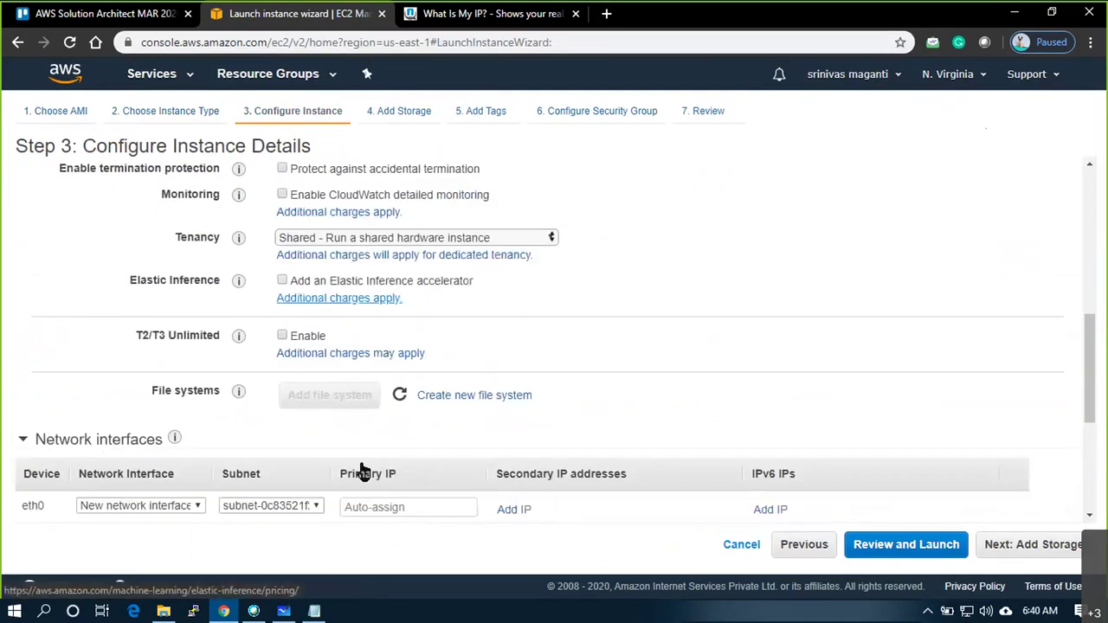
# Copy 192.168.1.50 from the Notepad notes and set it as the primary IP
pyautogui.click(372, 506)
pyautogui.hotkey('alt', 'Tab')
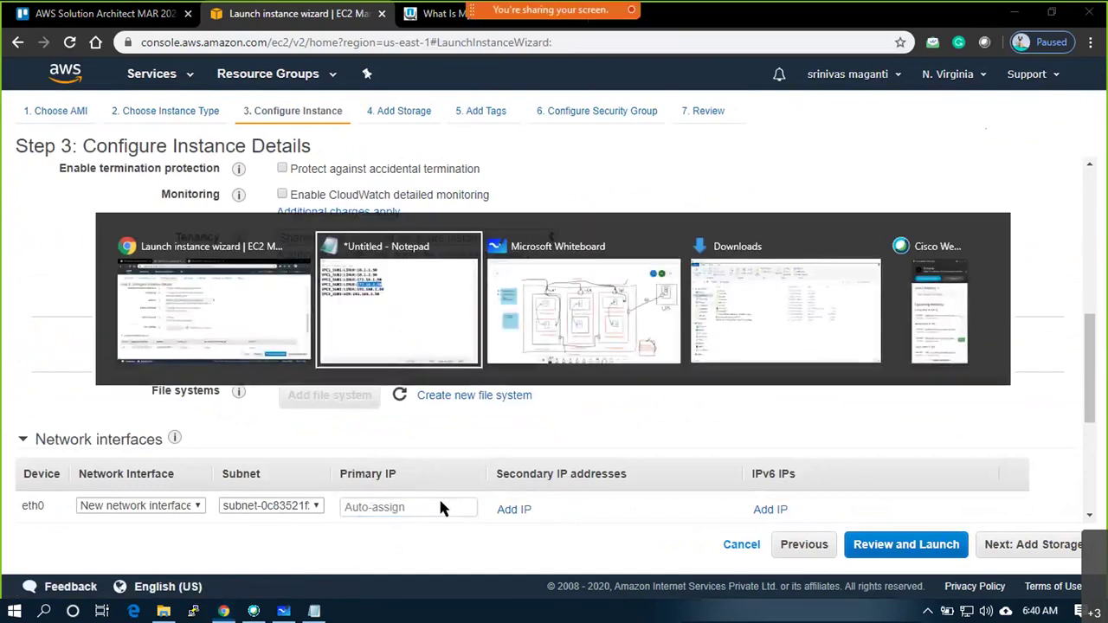
pyautogui.moveTo(571, 198); pyautogui.dragTo(440, 199)
pyautogui.hotkey('ctrl', 'c')
pyautogui.hotkey('alt', 'Tab')
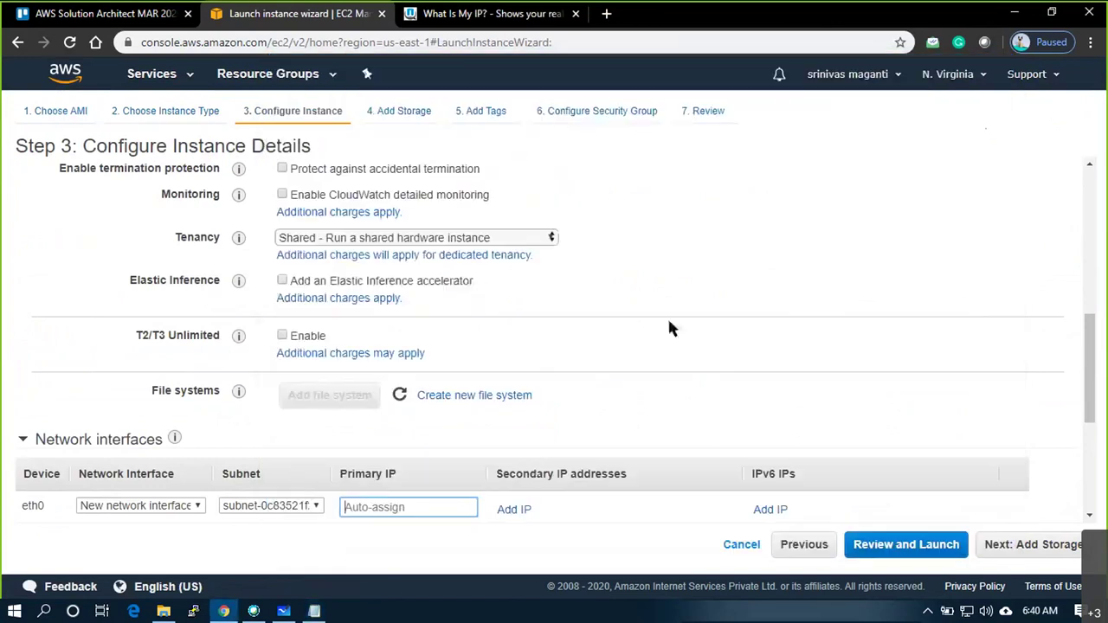
pyautogui.hotkey('ctrl', 'v')
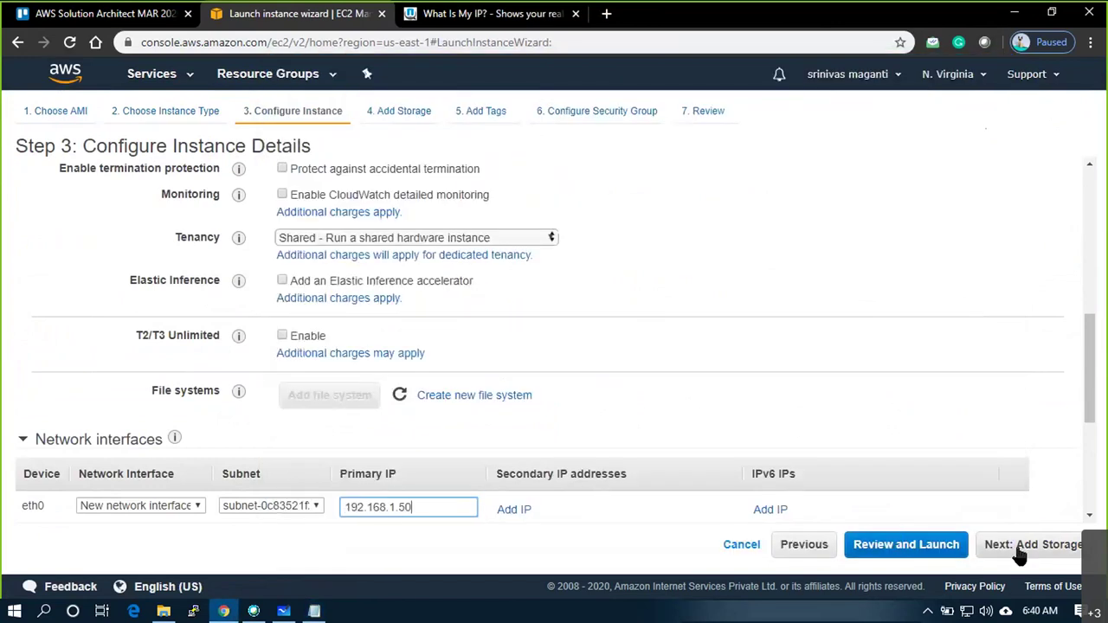
# Skip storage and tags, and select the existing VPC3_SG3 security group
pyautogui.click(1020, 552)
pyautogui.click(1020, 553)
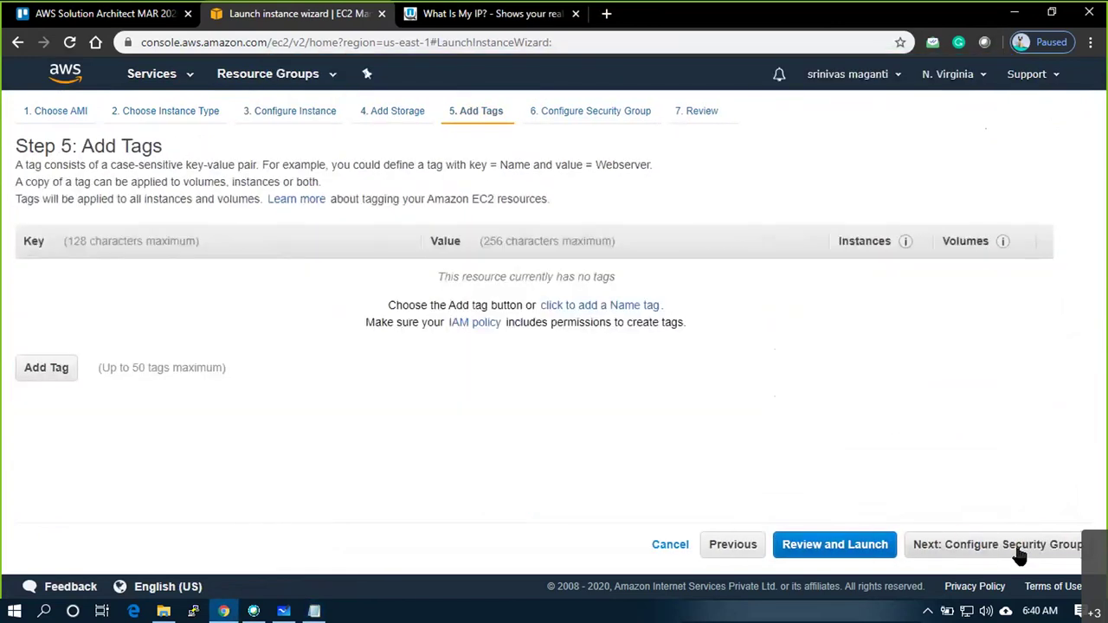
pyautogui.click(1020, 552)
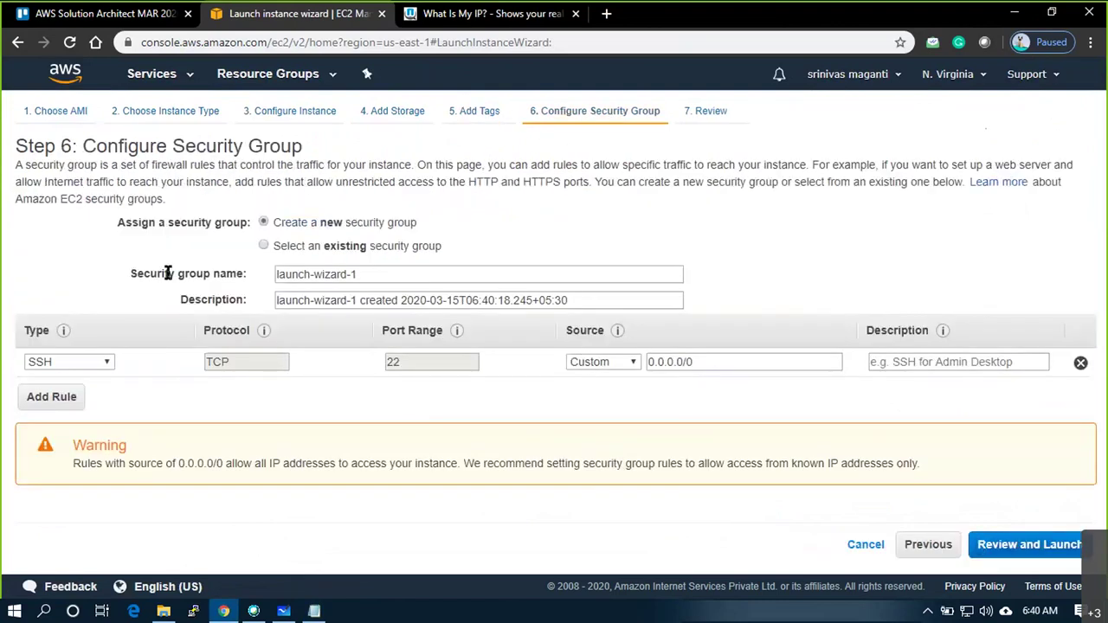
pyautogui.click(264, 247)
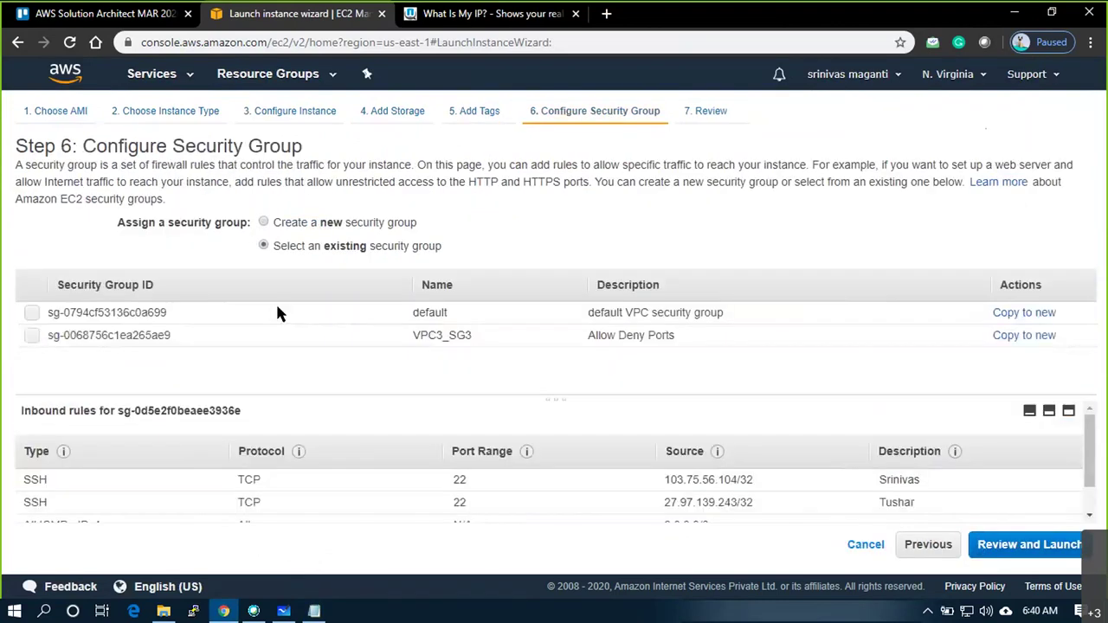
pyautogui.click(31, 336)
# Review and launch the instance with the awsmar20 key pair
pyautogui.click(1064, 555)
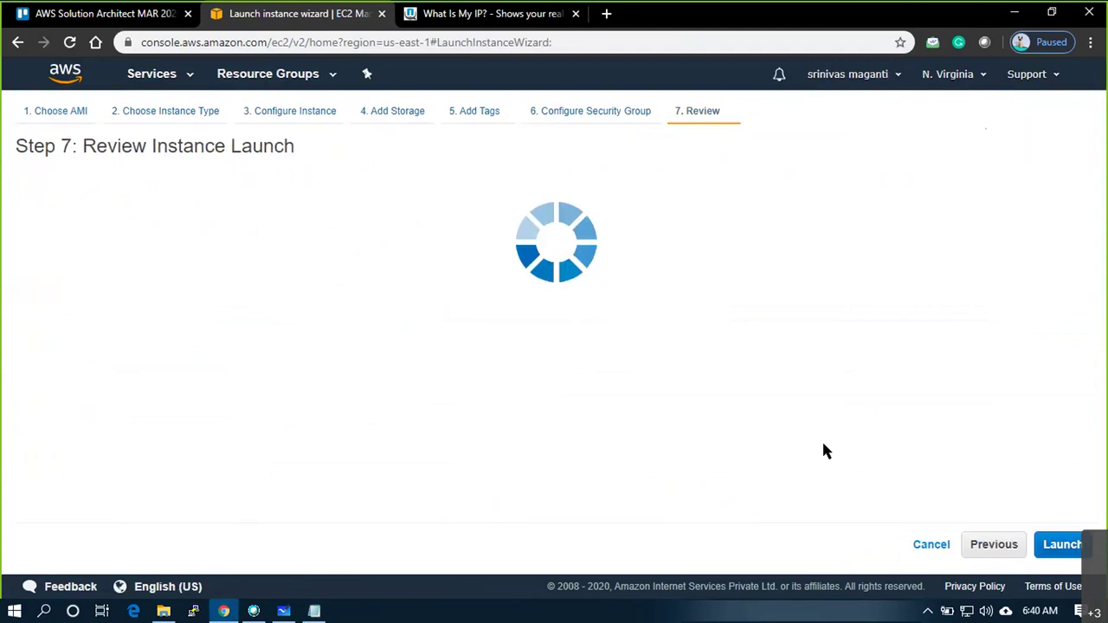
pyautogui.scroll(-2, 983, 513)
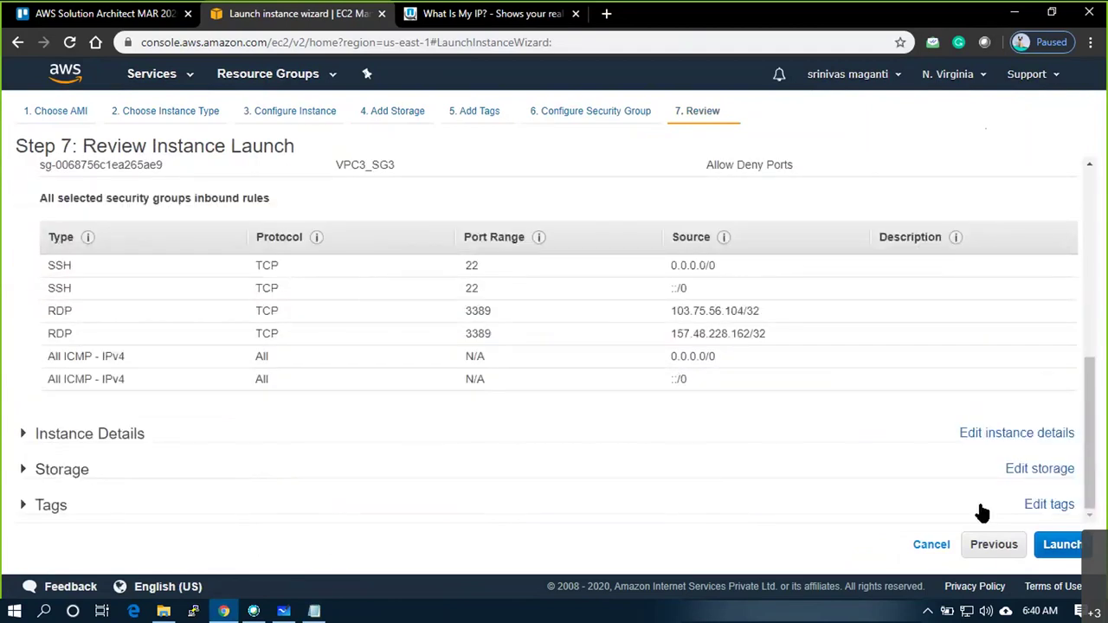
pyautogui.click(1063, 544)
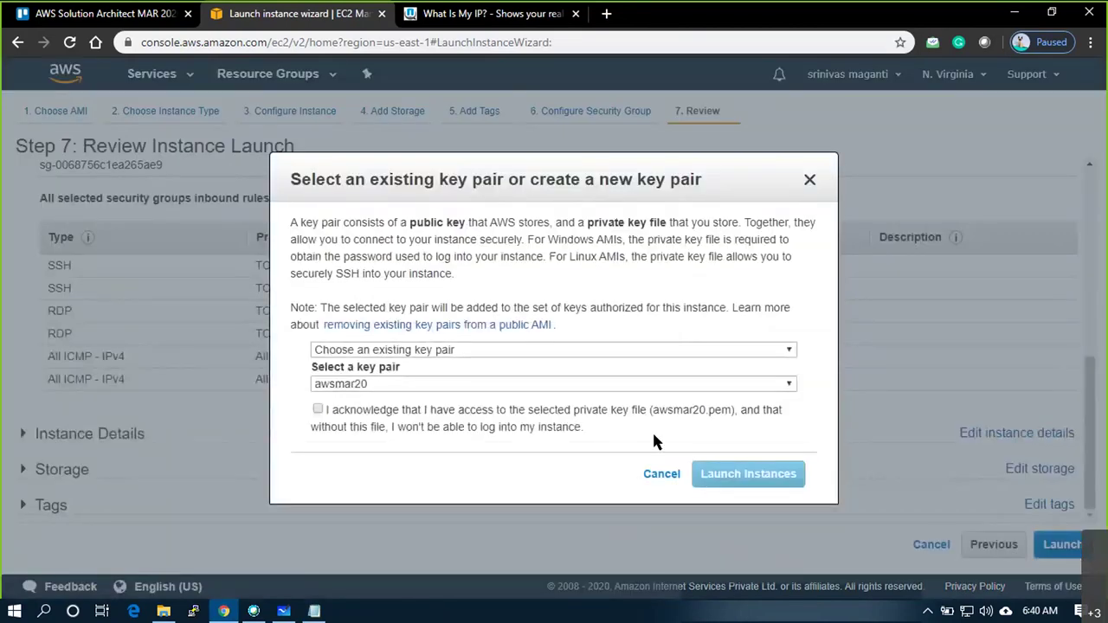
pyautogui.click(396, 425)
pyautogui.click(719, 476)
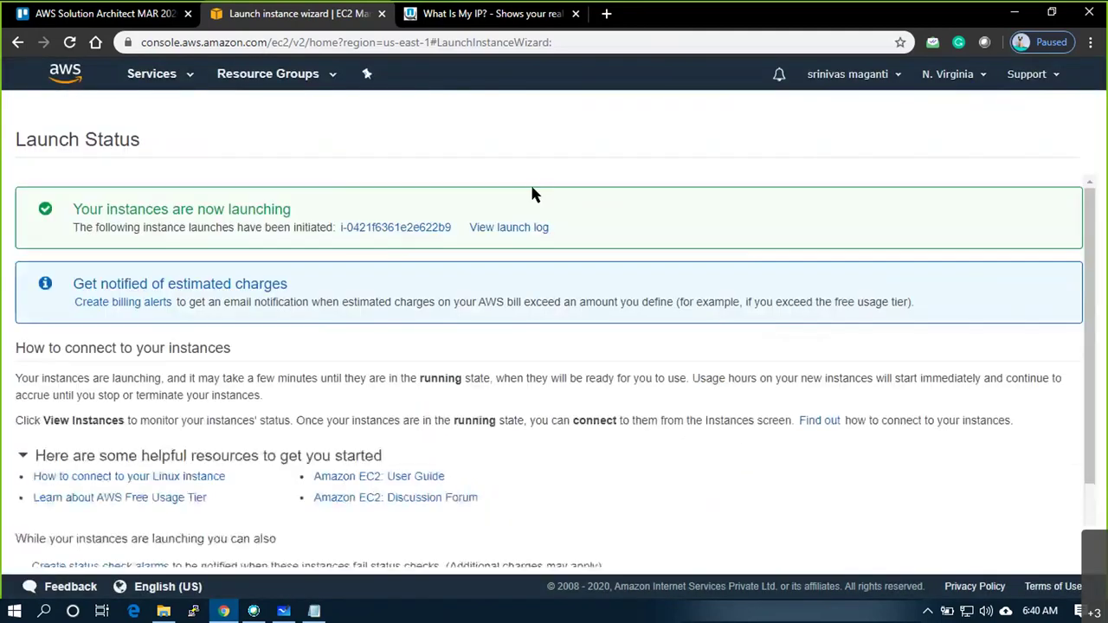
# View the instances list and clear the filter to show all five instances
pyautogui.click(398, 229)
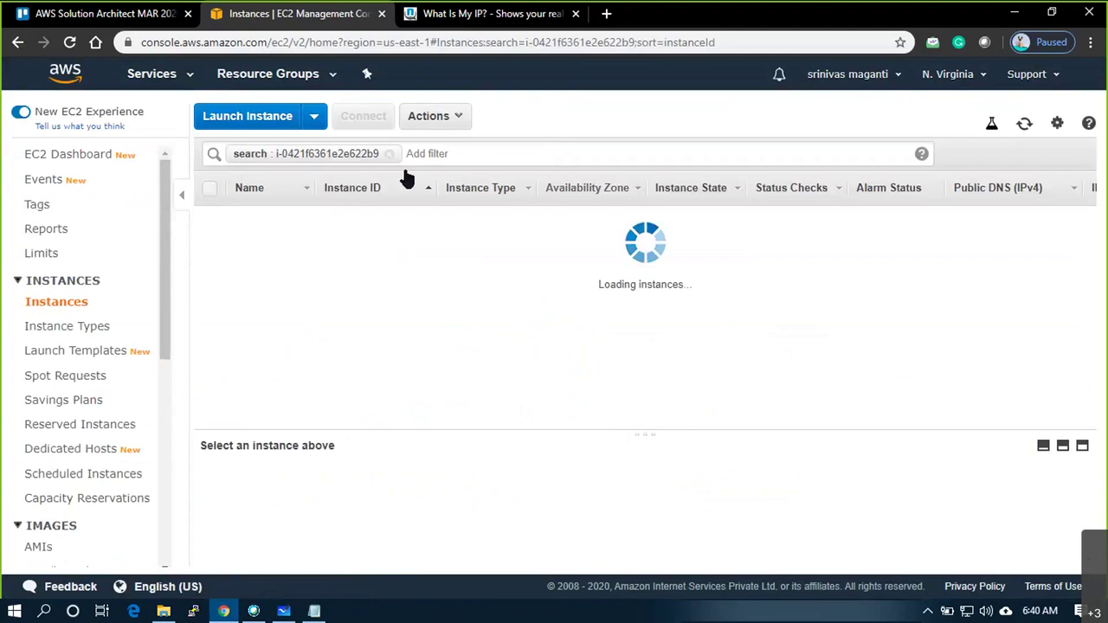
pyautogui.click(390, 153)
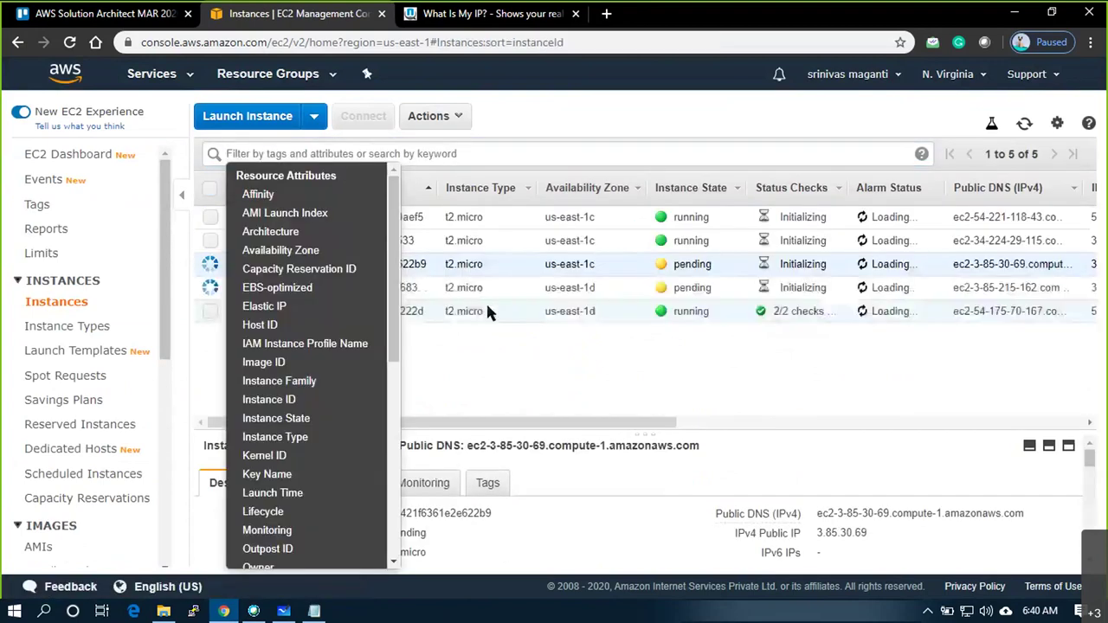
pyautogui.click(571, 381)
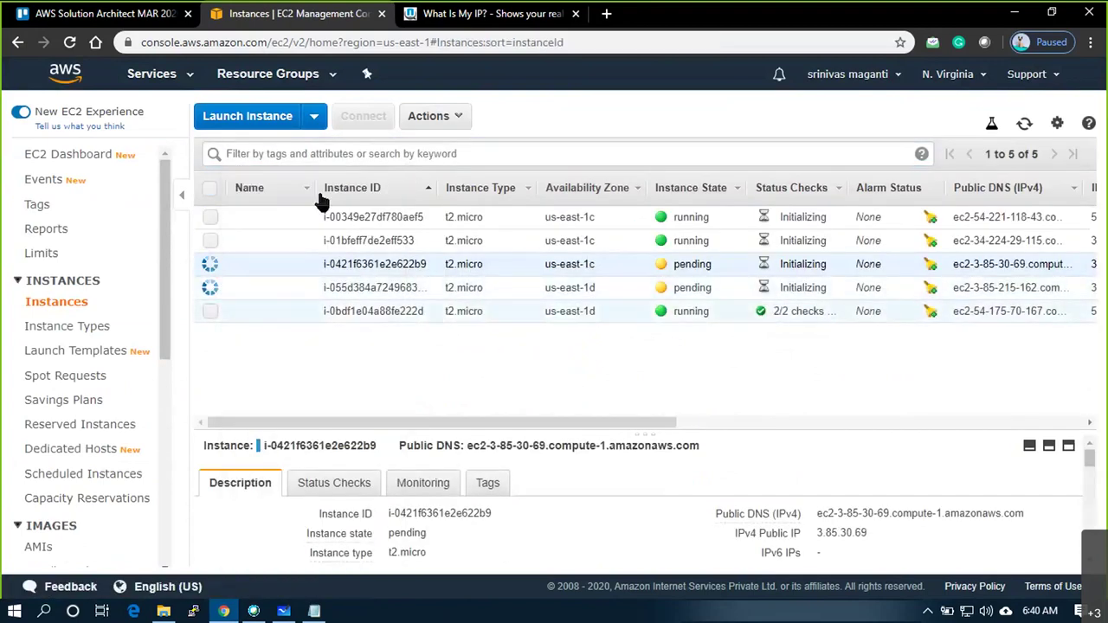
# Start another launch using the Windows Server 2019 AMI on t2.micro
pyautogui.click(272, 116)
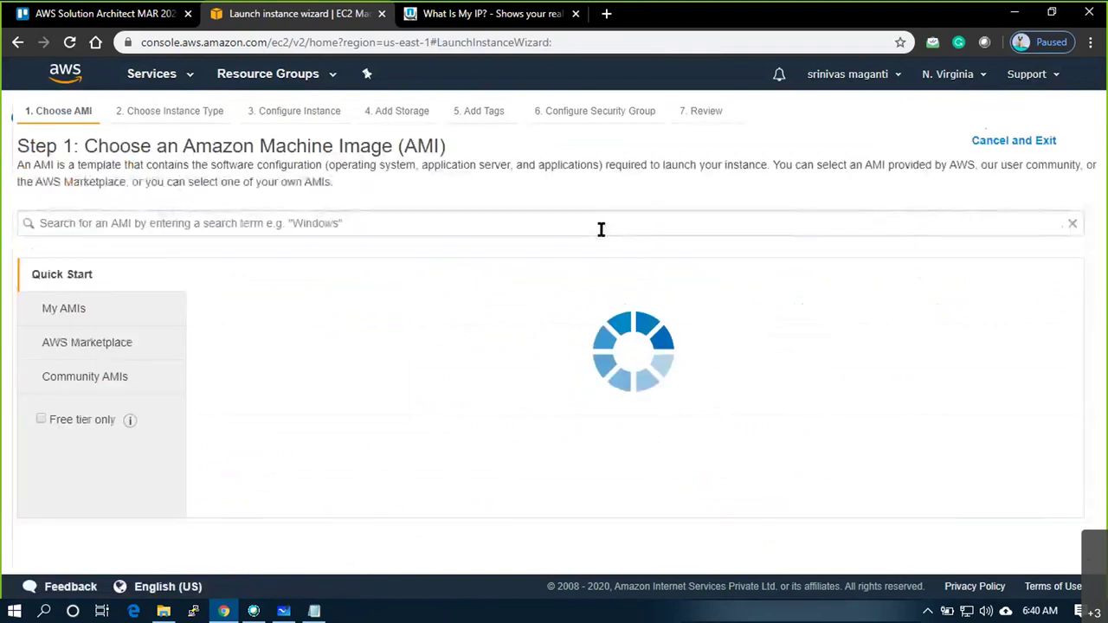
pyautogui.scroll(-4, 682, 415)
pyautogui.scroll(-1, 684, 415)
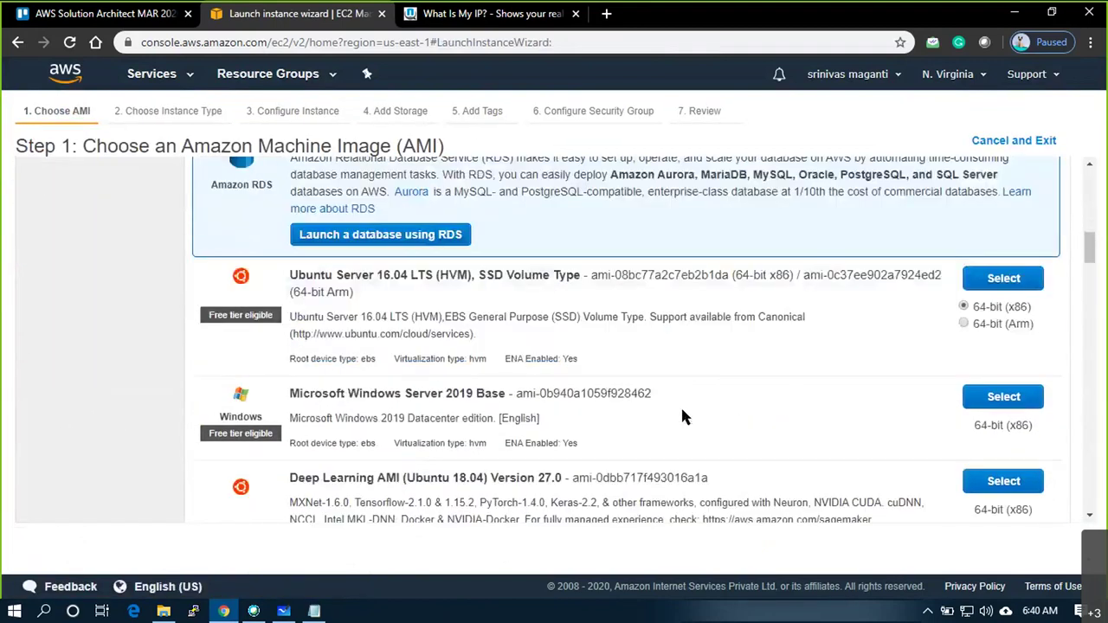
pyautogui.click(1007, 401)
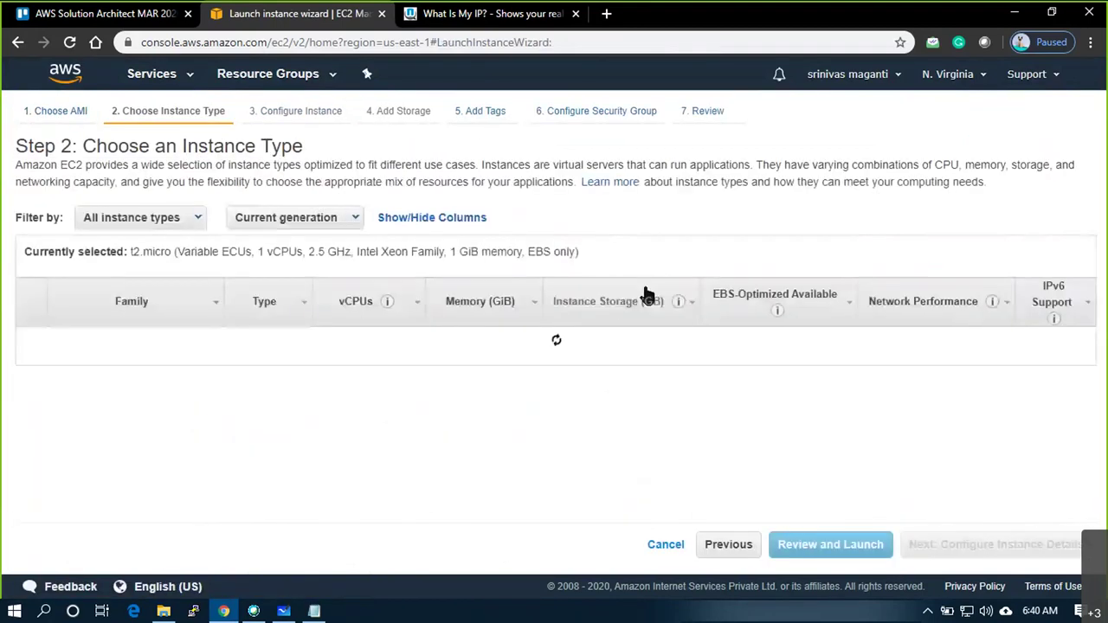
pyautogui.click(981, 556)
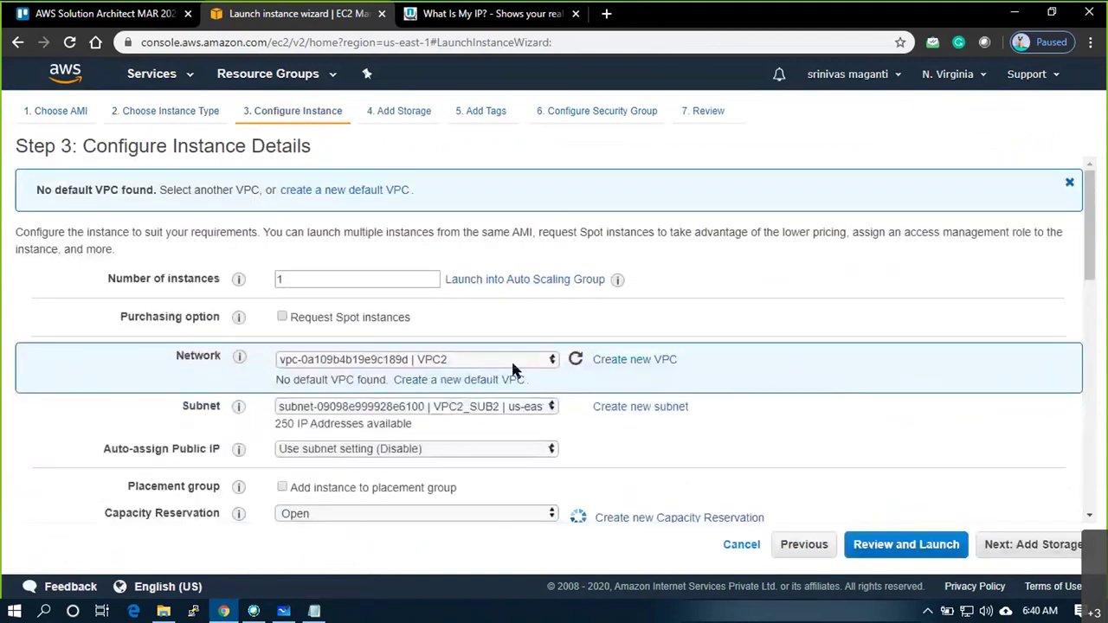
# Place the instance in VPC3 subnet VPC3_SUB2 with public IP auto-assign enabled
pyautogui.click(516, 364)
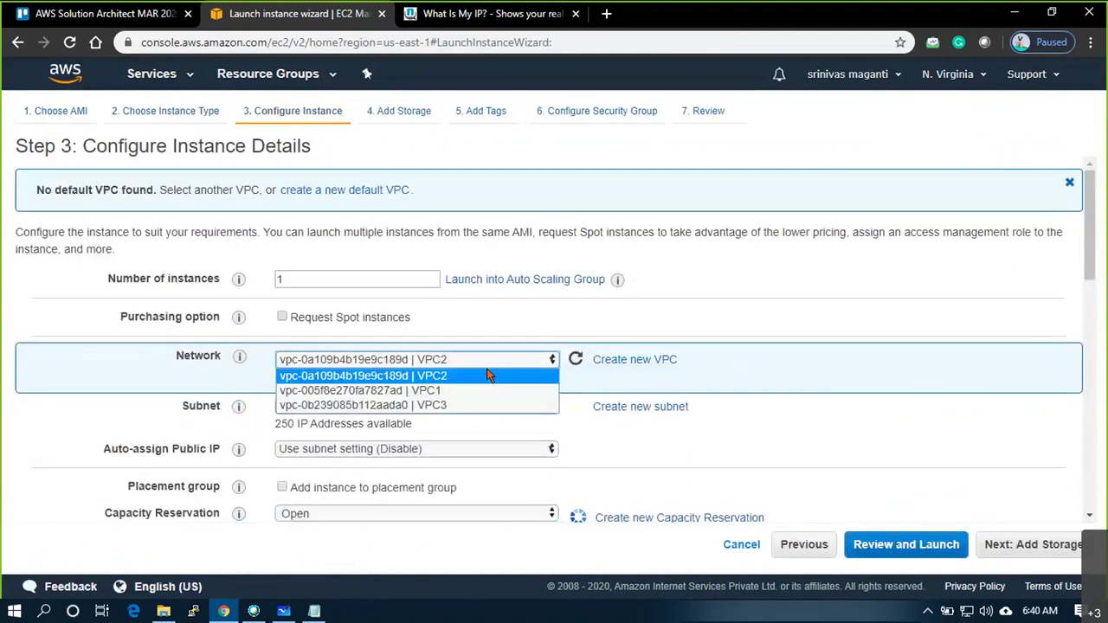
pyautogui.click(433, 405)
pyautogui.click(472, 407)
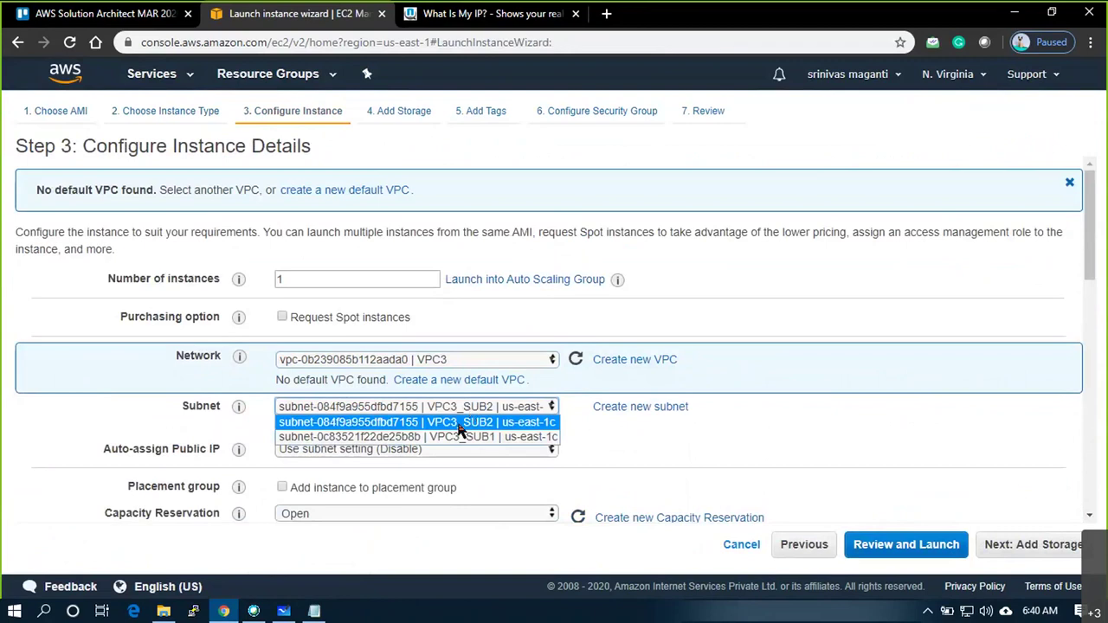
pyautogui.click(470, 421)
pyautogui.scroll(-2, 414, 415)
pyautogui.click(430, 287)
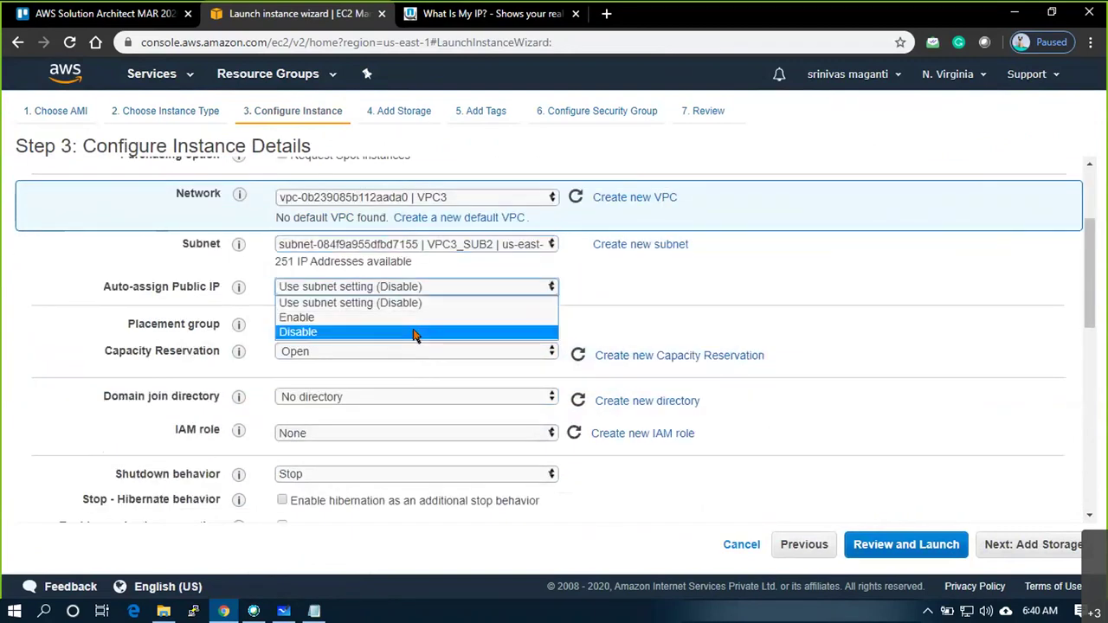
pyautogui.click(412, 321)
pyautogui.scroll(-7, 412, 316)
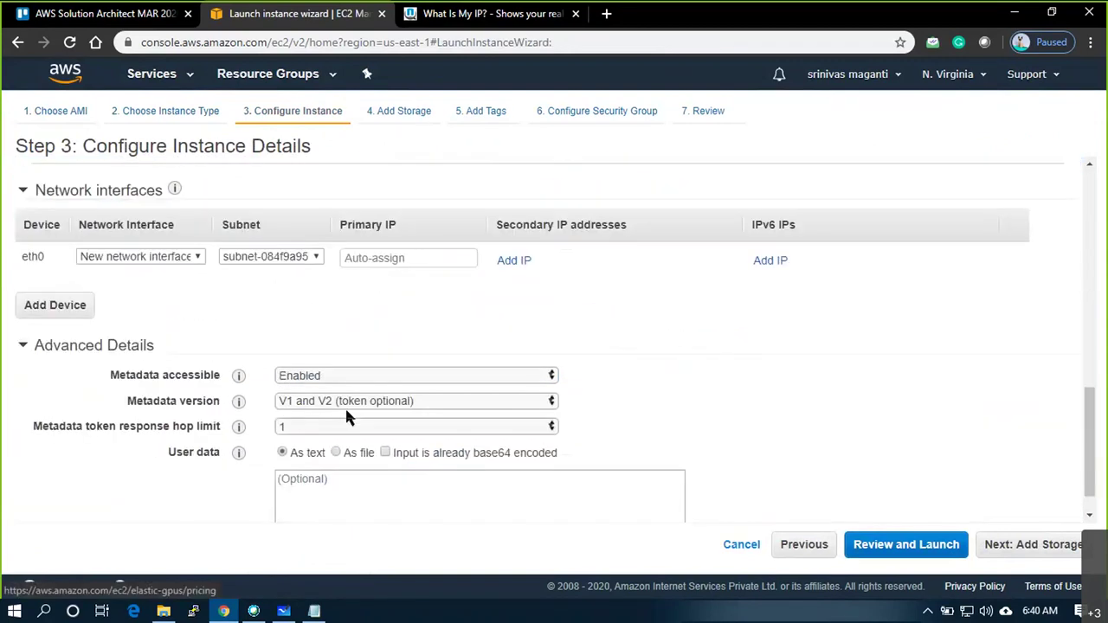
# Copy 192.168.2.50 from Notepad and set it as the eth0 primary IP
pyautogui.click(379, 257)
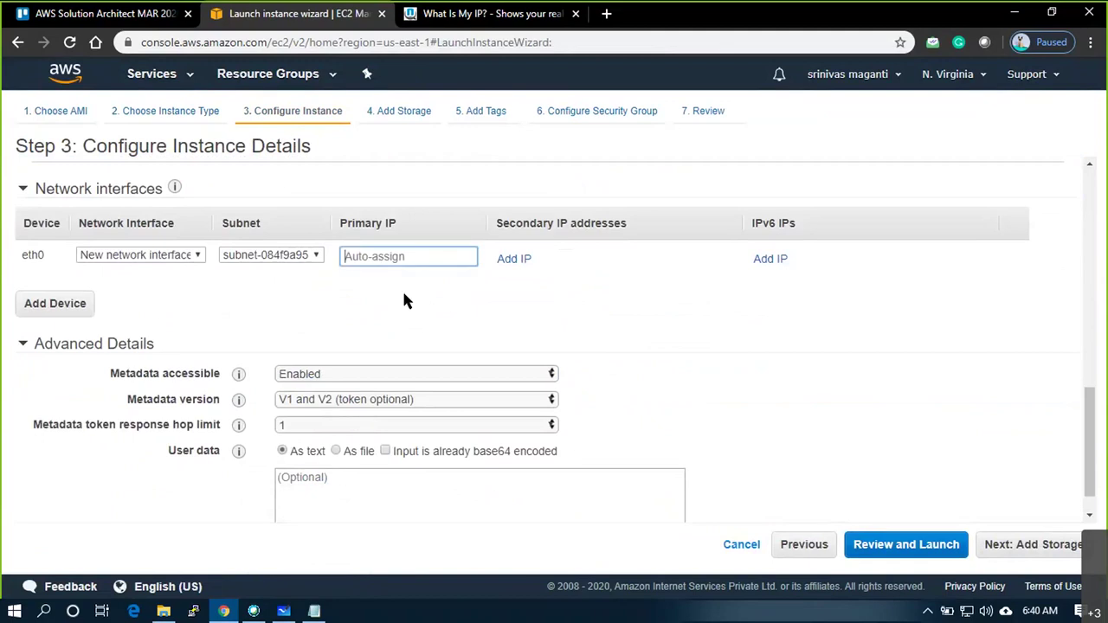
pyautogui.hotkey('alt', 'Tab')
pyautogui.moveTo(547, 221); pyautogui.dragTo(421, 221)
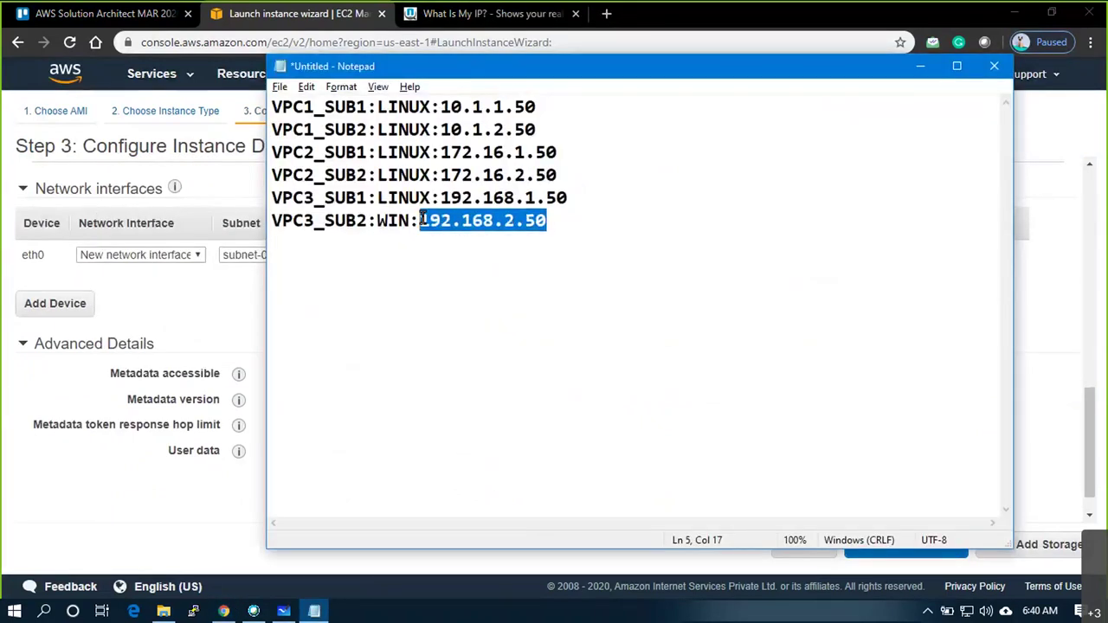
pyautogui.hotkey('ctrl', 'c')
pyautogui.hotkey('alt', 'Tab')
pyautogui.hotkey('ctrl', 'v')
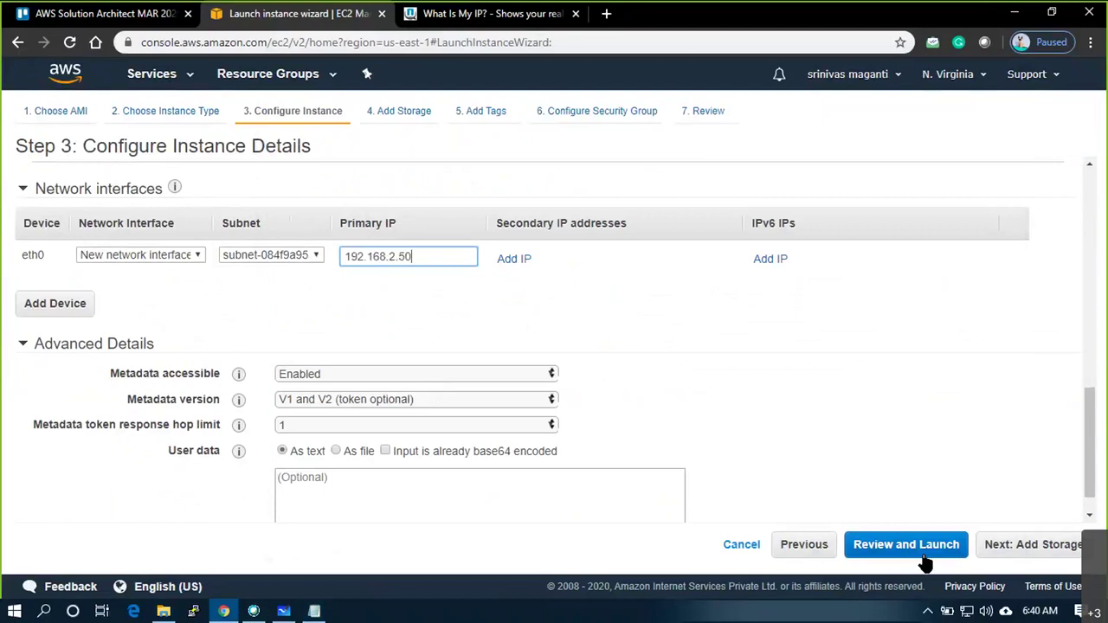
# Skip storage and tags, use the existing VPC3_SG3 security group, and review
pyautogui.click(1029, 555)
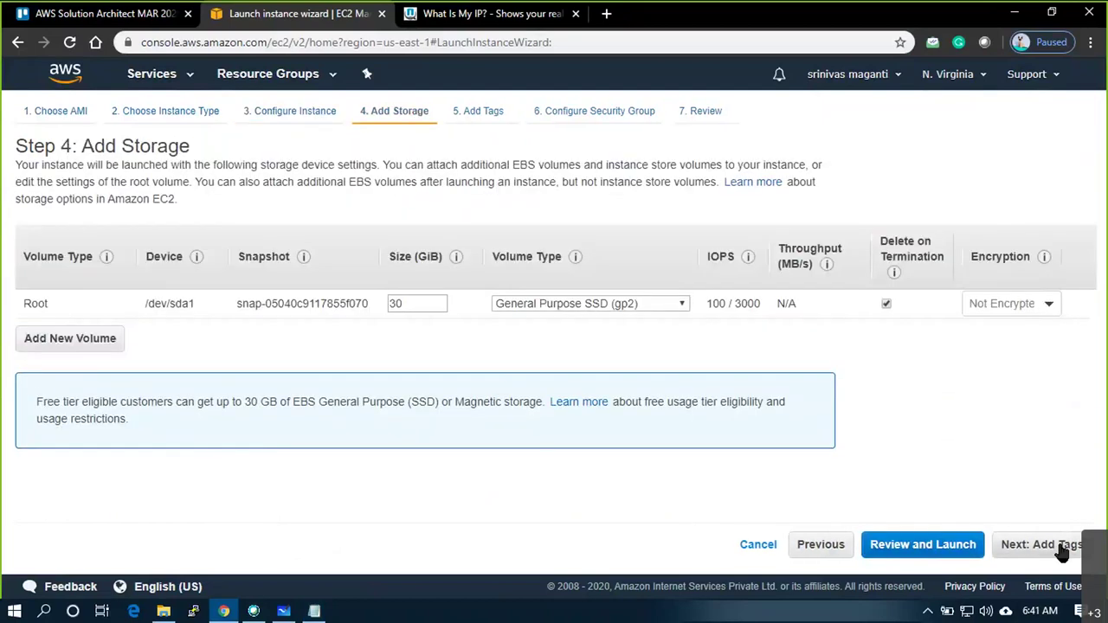
pyautogui.click(1064, 549)
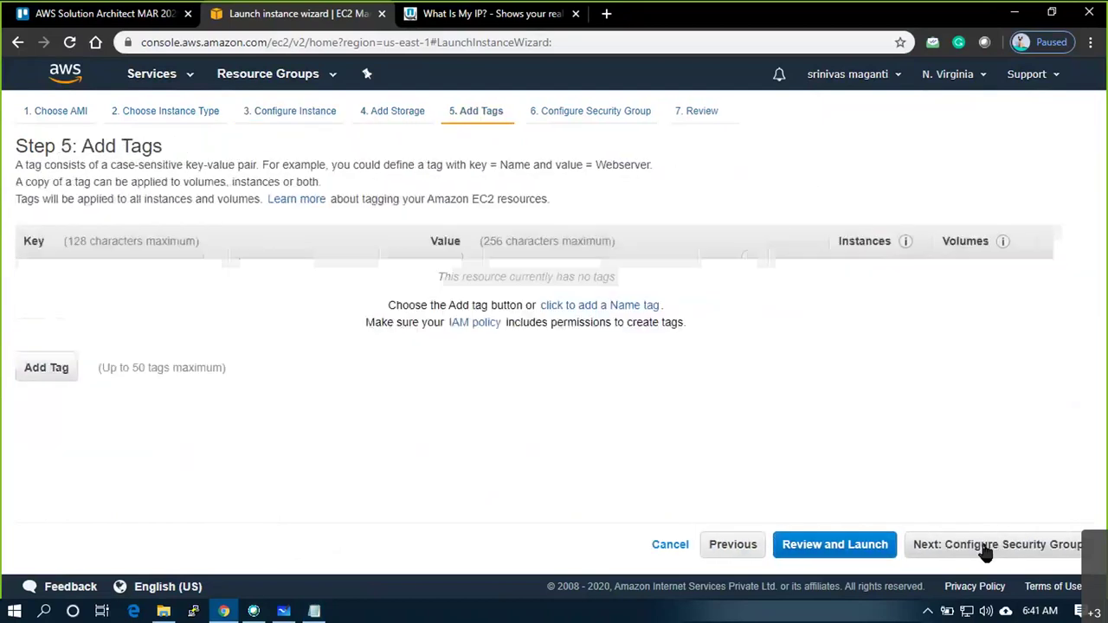
pyautogui.click(929, 533)
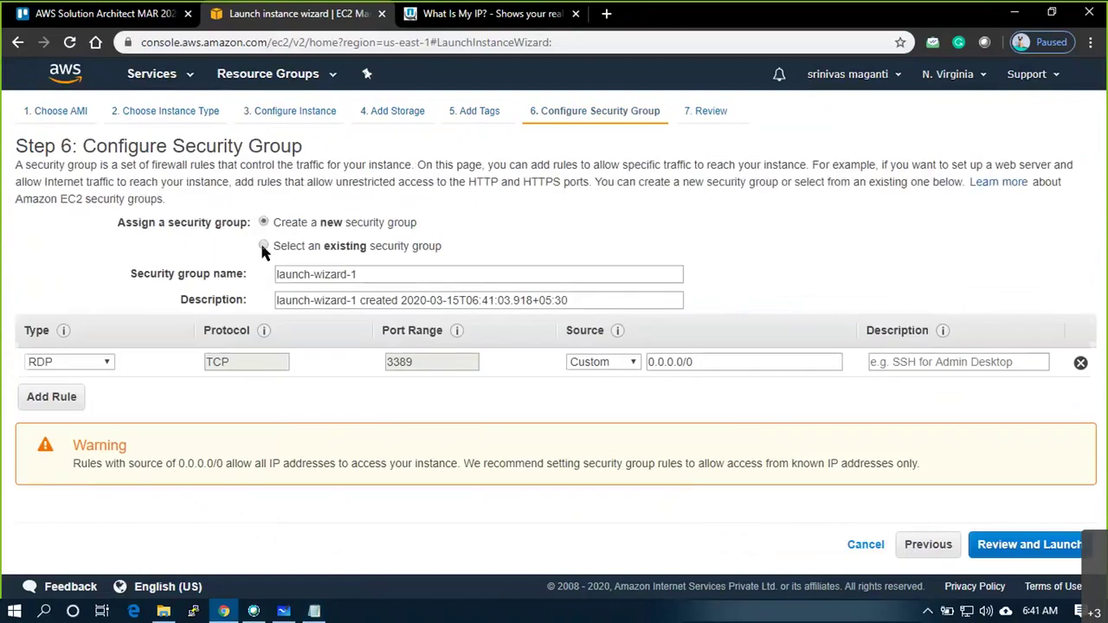
pyautogui.click(264, 246)
pyautogui.click(1036, 543)
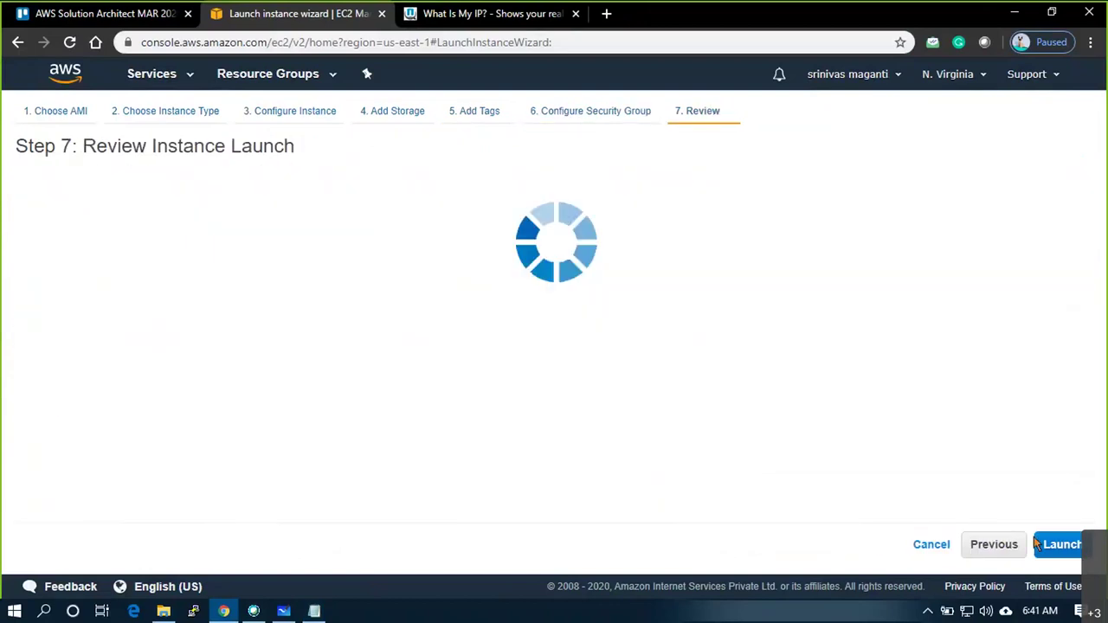
# Launch with the awsmar20 key pair and return to the six-instance list
pyautogui.scroll(-6, 920, 332)
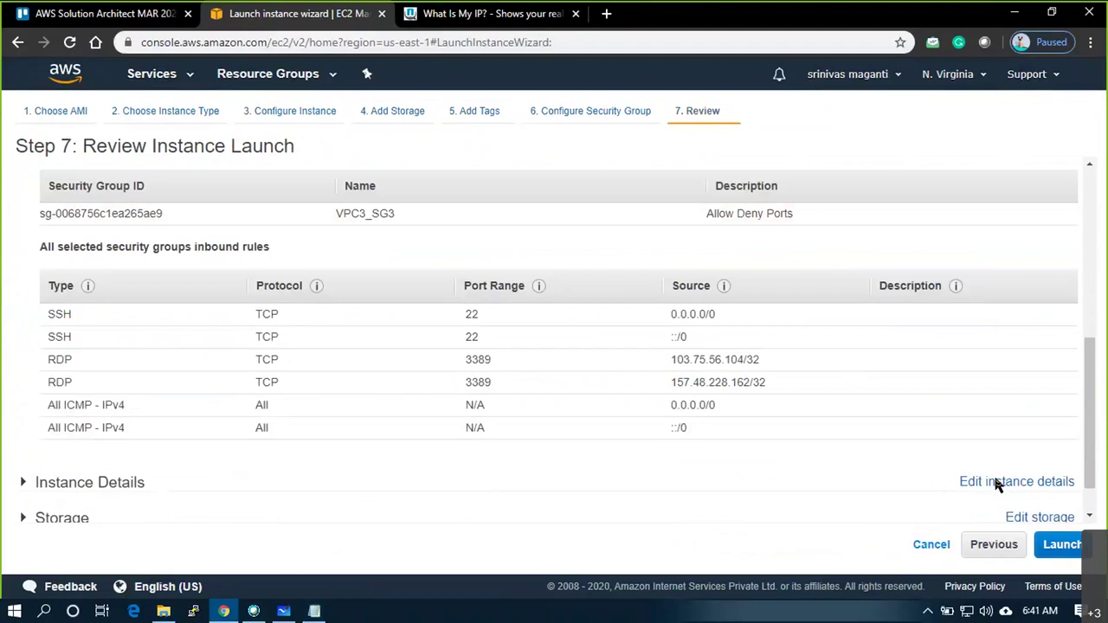
pyautogui.click(1063, 545)
pyautogui.click(318, 409)
pyautogui.click(736, 481)
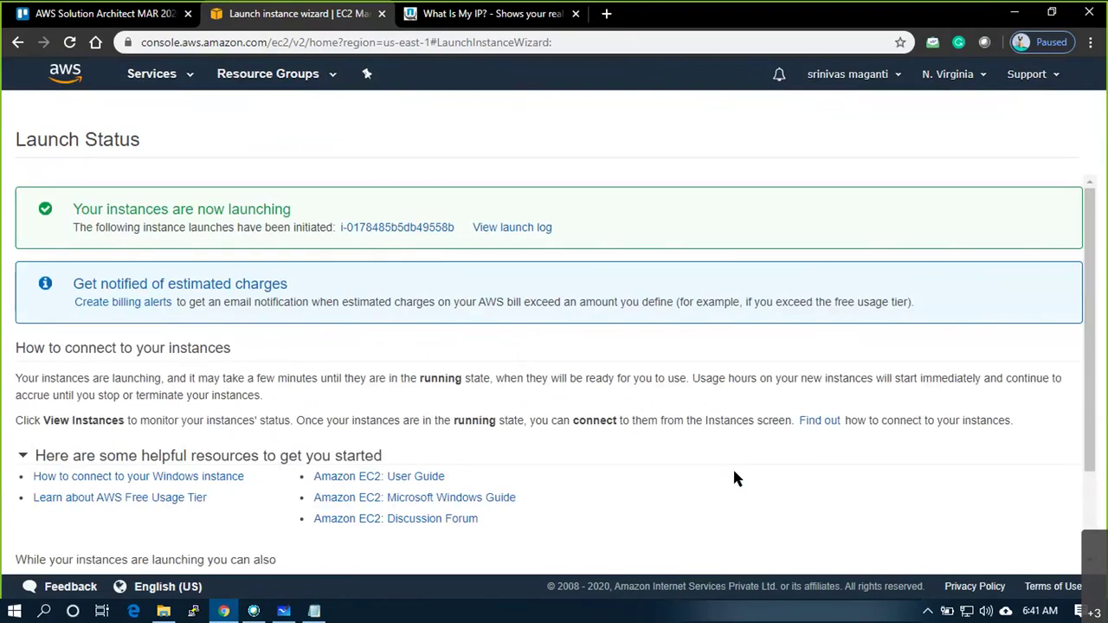
pyautogui.scroll(-2, 780, 393)
pyautogui.click(1057, 555)
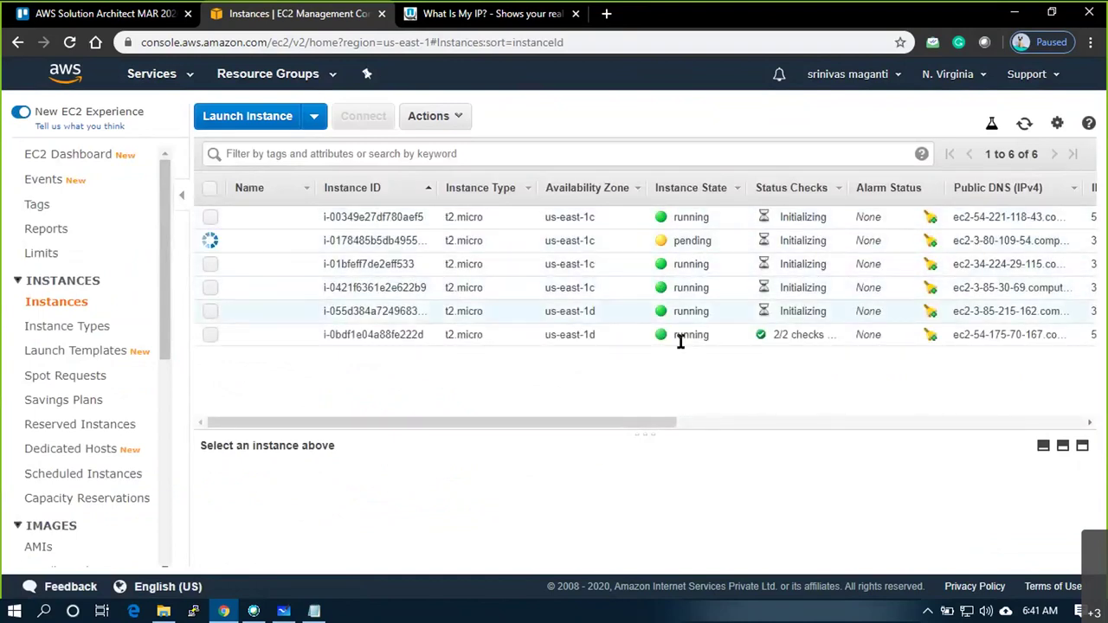
pyautogui.click(1024, 124)
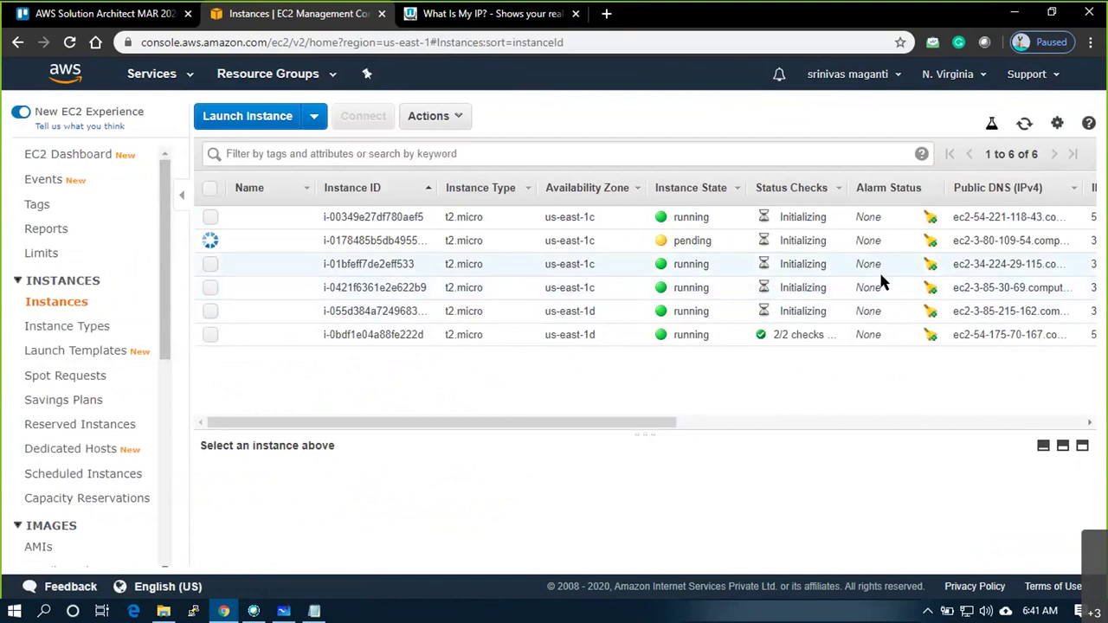
pyautogui.moveTo(624, 423); pyautogui.dragTo(566, 384)
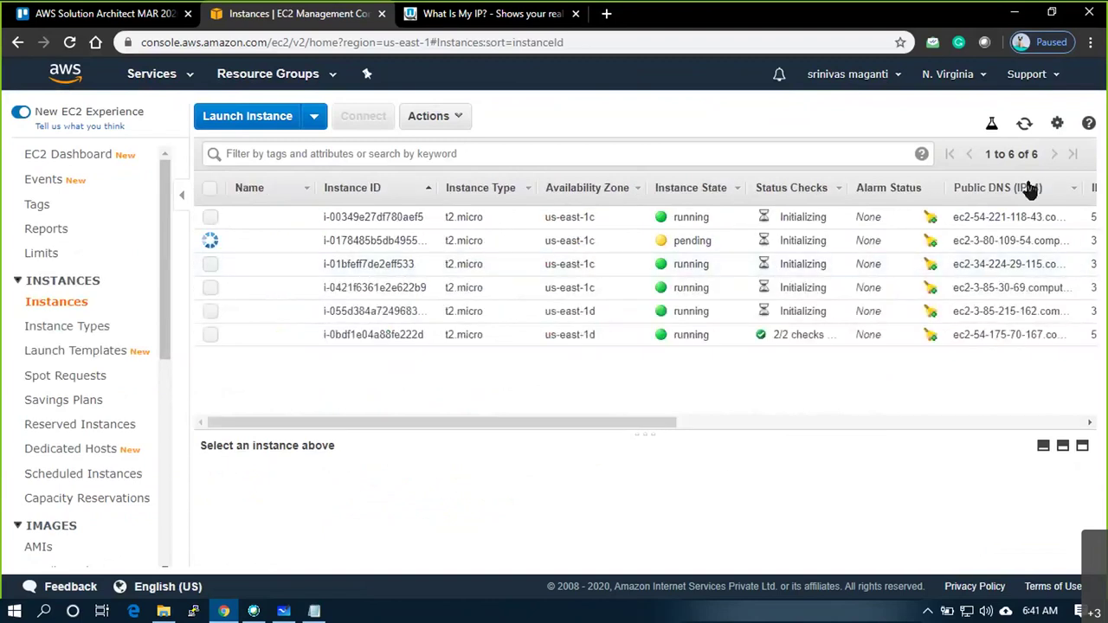
pyautogui.rightClick(828, 378)
pyautogui.moveTo(635, 419); pyautogui.dragTo(684, 386)
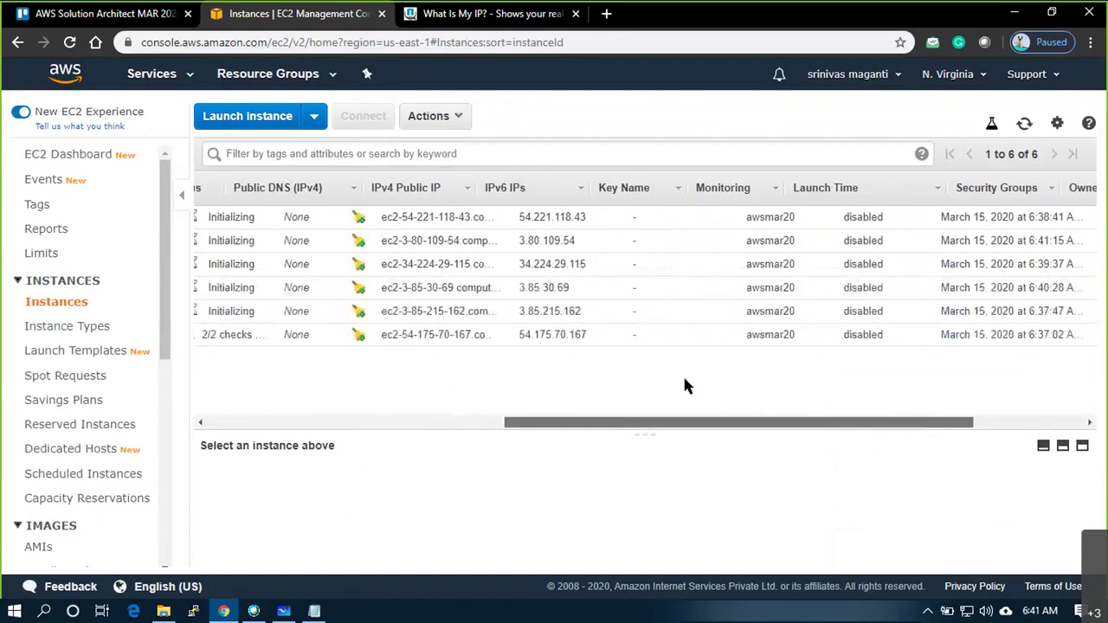
# Show the Private IP Address column in the instances list
pyautogui.click(1057, 124)
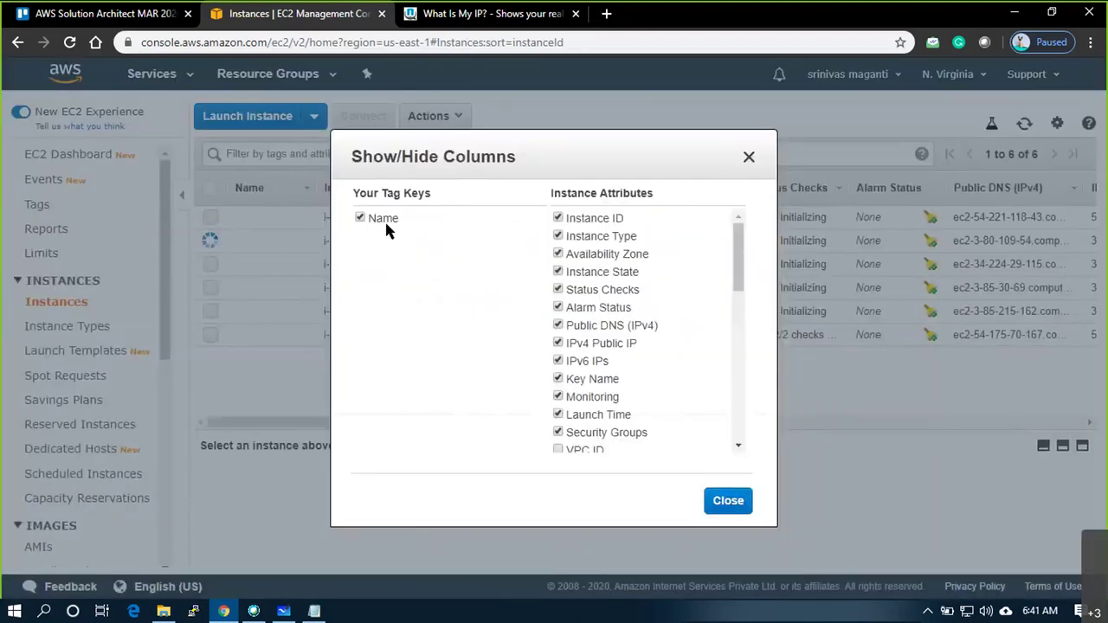
pyautogui.moveTo(736, 264); pyautogui.dragTo(732, 342)
pyautogui.click(742, 267)
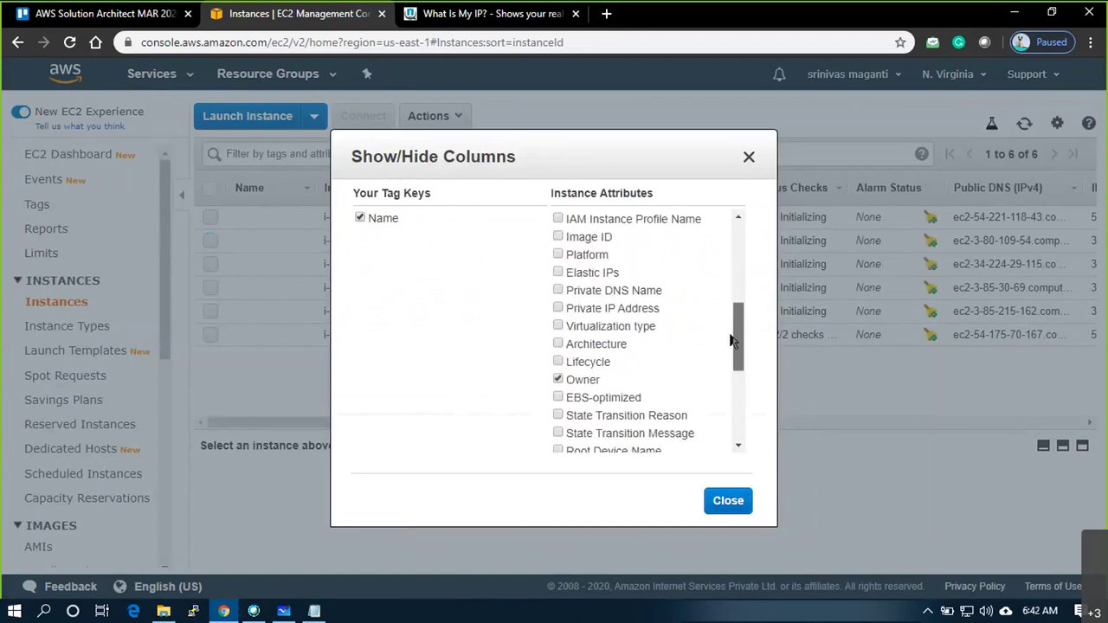
pyautogui.click(625, 310)
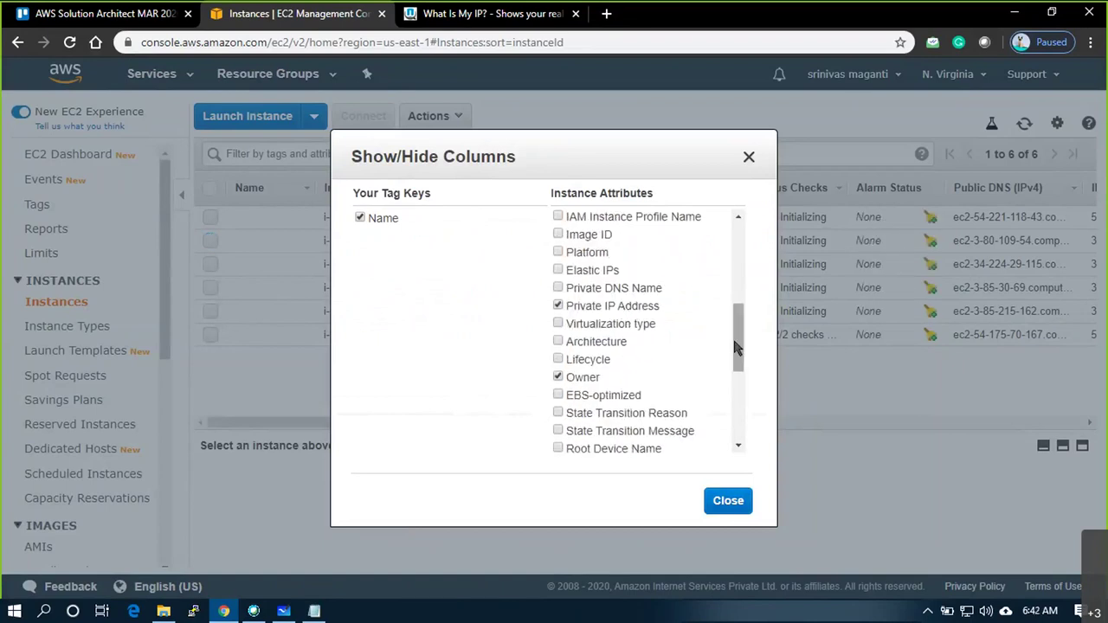
# Hide the Alarm Status, IPv6 IPs and Launch Time columns and apply the column choices
pyautogui.moveTo(740, 354); pyautogui.dragTo(751, 263)
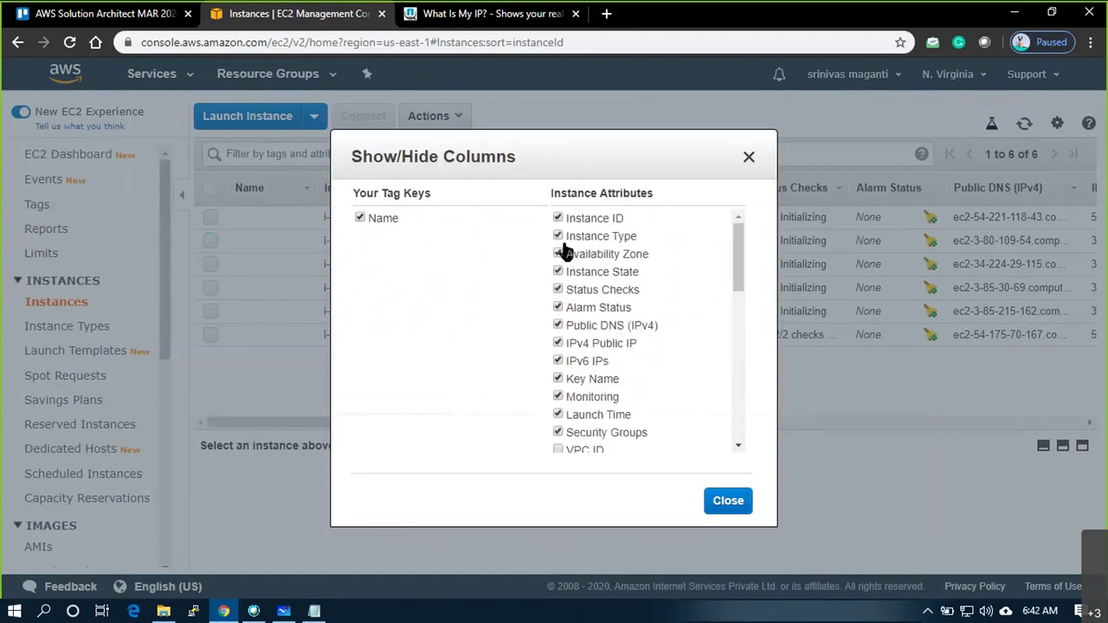
pyautogui.click(557, 310)
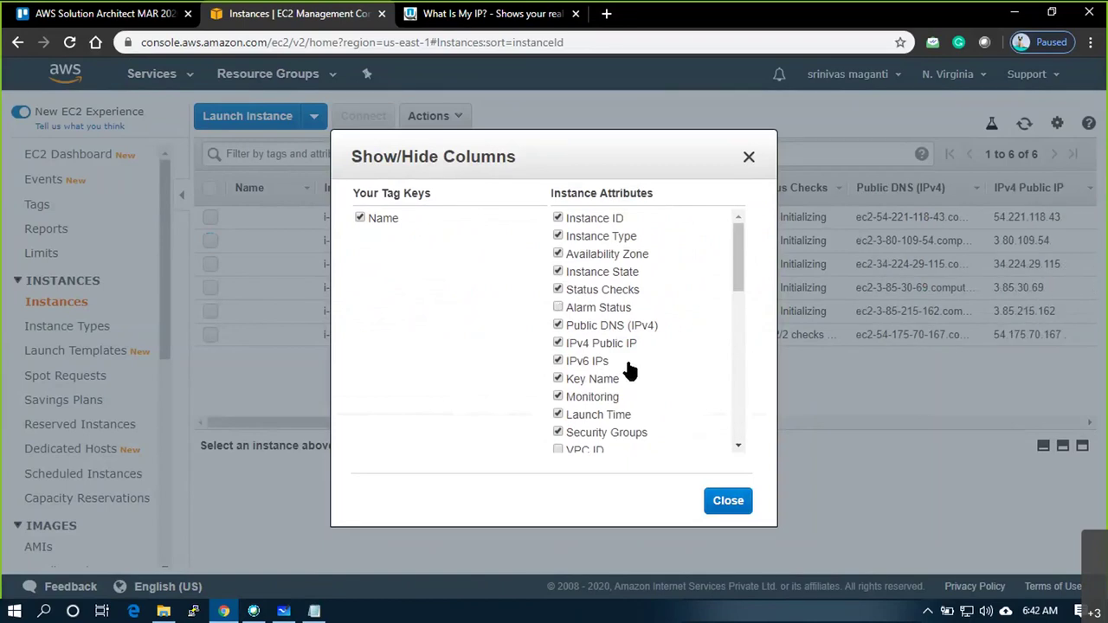
pyautogui.click(557, 361)
pyautogui.click(557, 415)
pyautogui.scroll(-3, 648, 389)
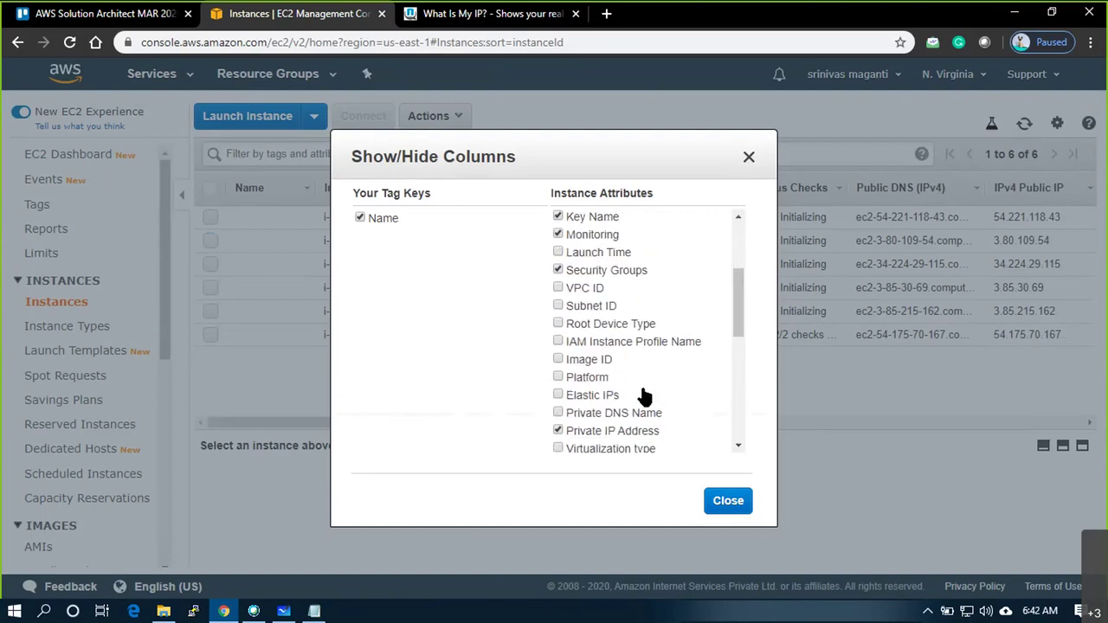
pyautogui.scroll(-2, 647, 392)
pyautogui.scroll(4, 647, 391)
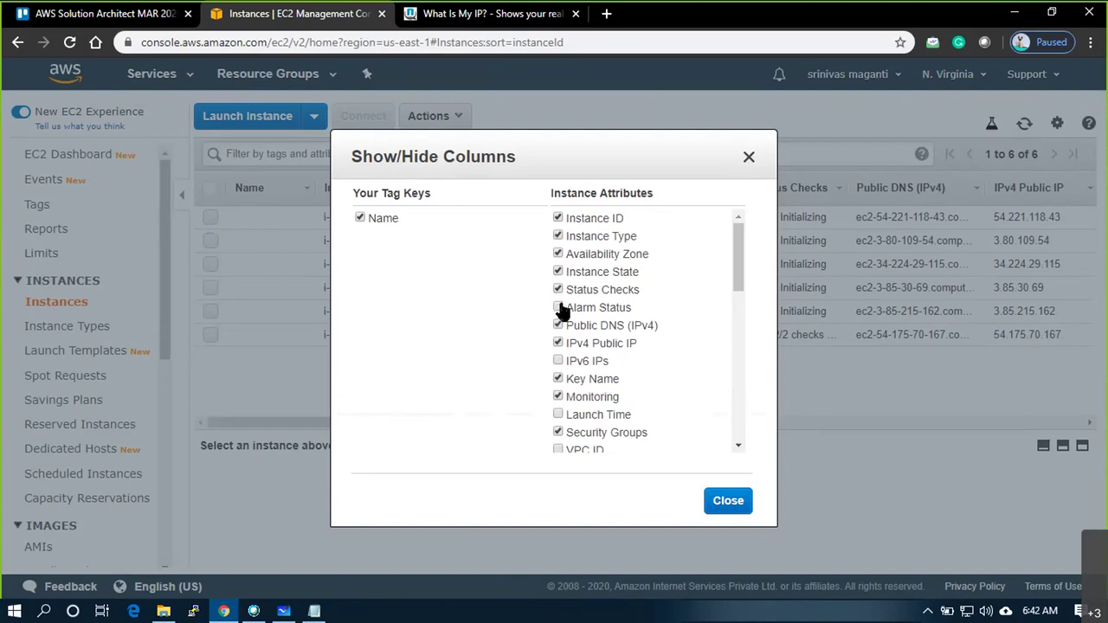
pyautogui.click(727, 502)
pyautogui.moveTo(722, 422); pyautogui.dragTo(1001, 421)
pyautogui.moveTo(961, 199); pyautogui.dragTo(791, 198)
pyautogui.click(791, 201)
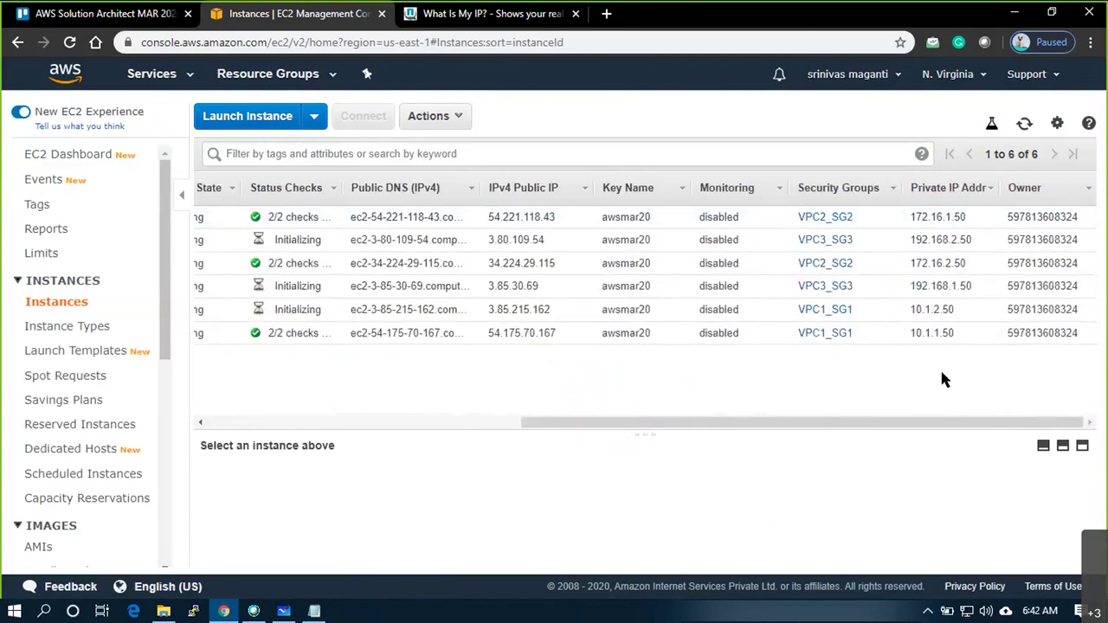
# Sort the six instances by Private IP Address and scroll the table back to the left
pyautogui.click(952, 189)
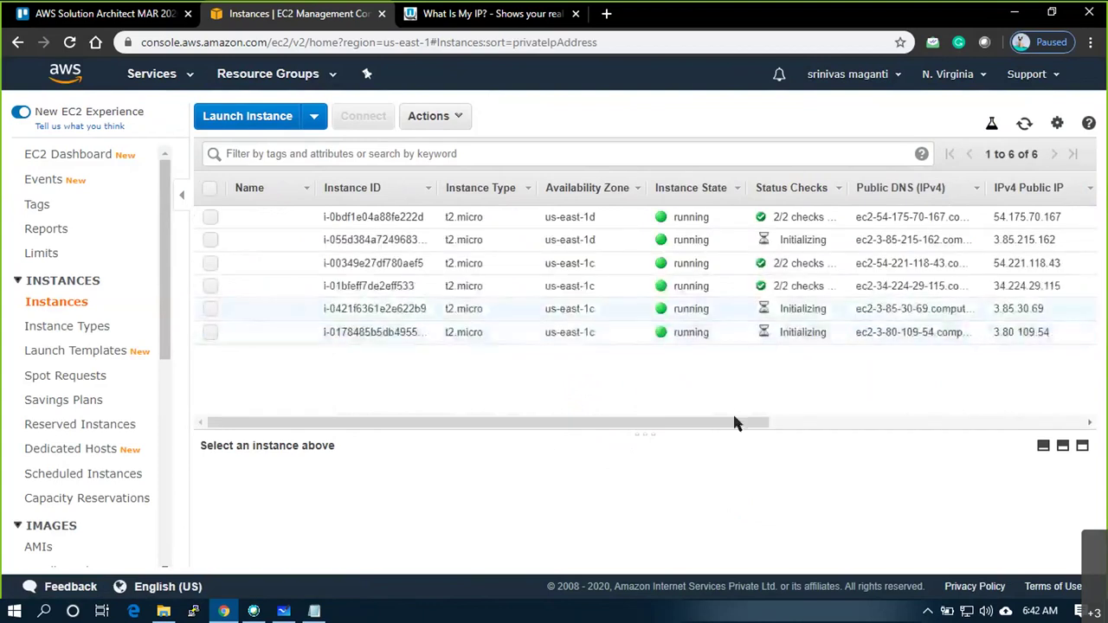
pyautogui.moveTo(670, 430); pyautogui.dragTo(966, 424)
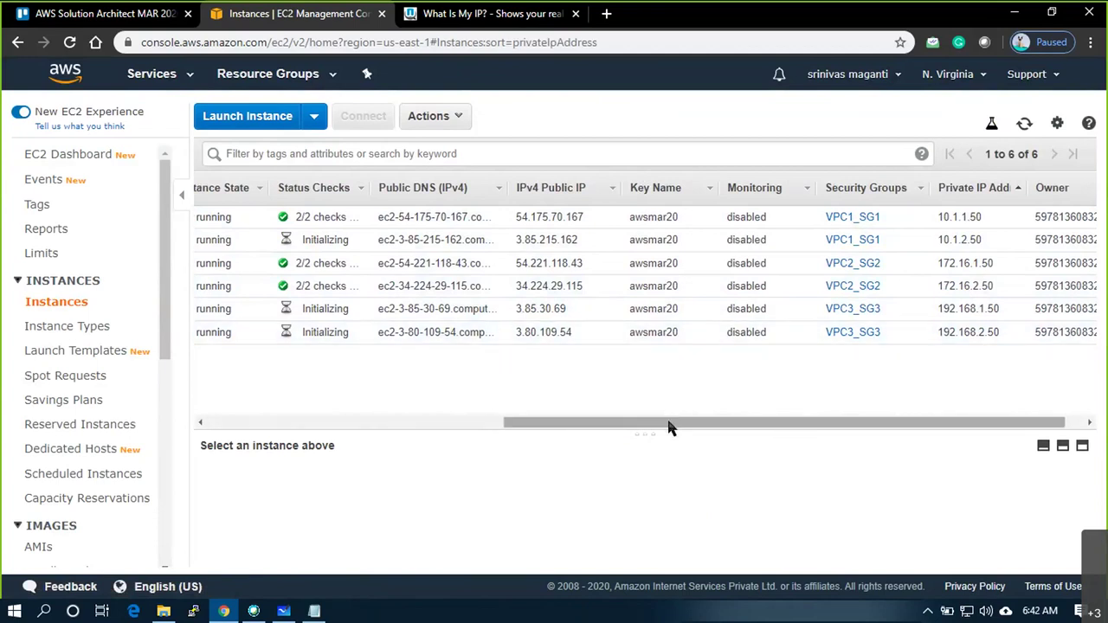
pyautogui.moveTo(668, 423); pyautogui.dragTo(488, 423)
pyautogui.hscroll(-3, 440, 394)
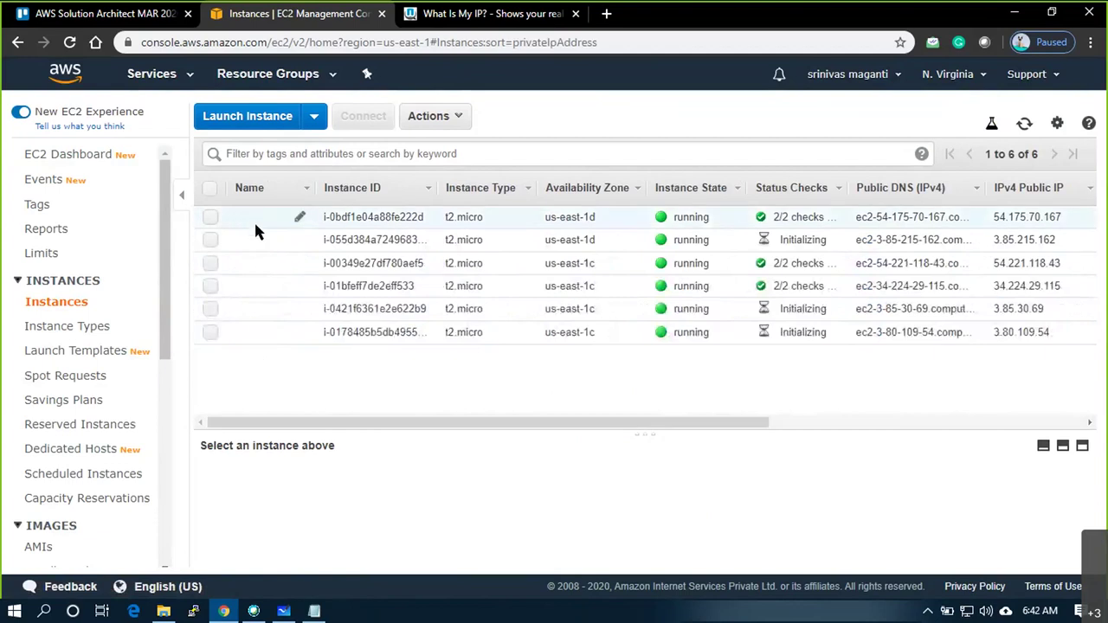
# Name the first three instances VM1, VM2 and VM3
pyautogui.click(300, 220)
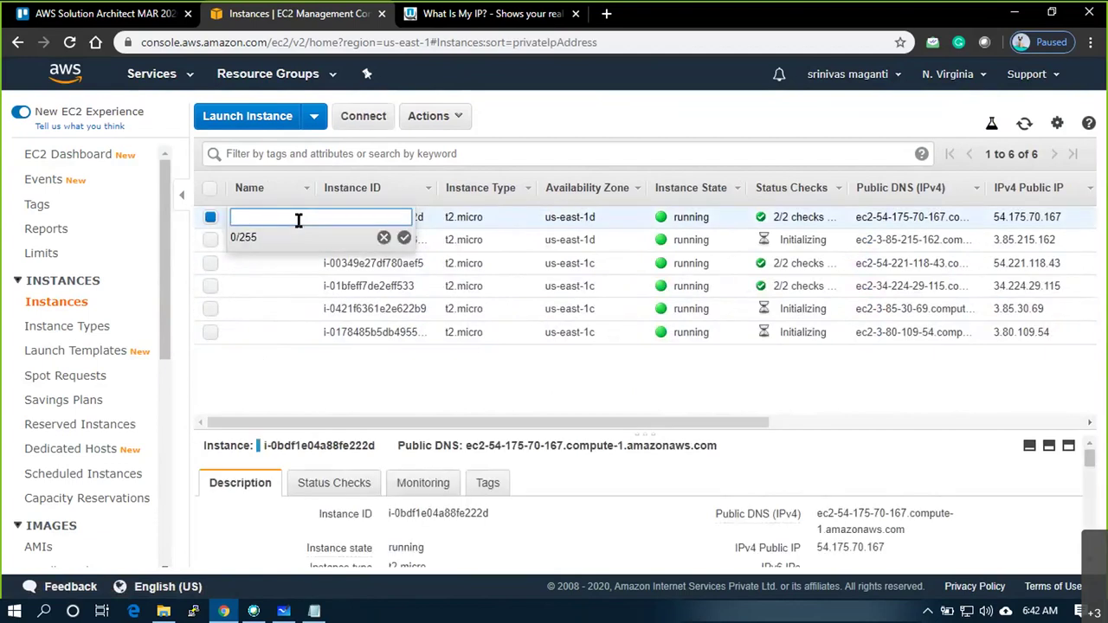
pyautogui.write('VM1')
pyautogui.press('Return')
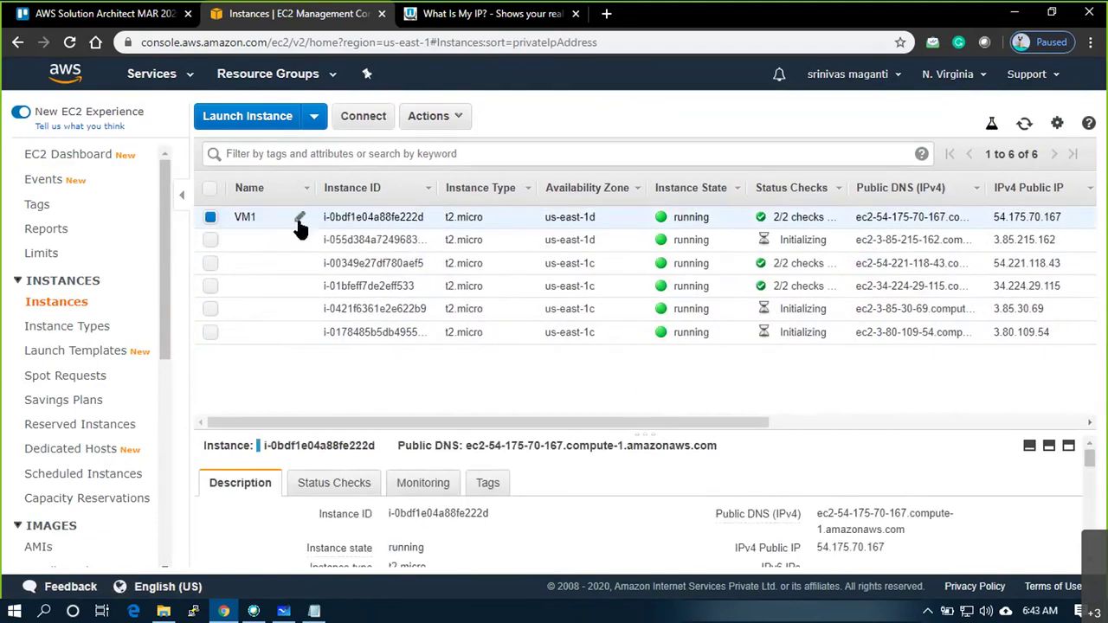
pyautogui.click(301, 240)
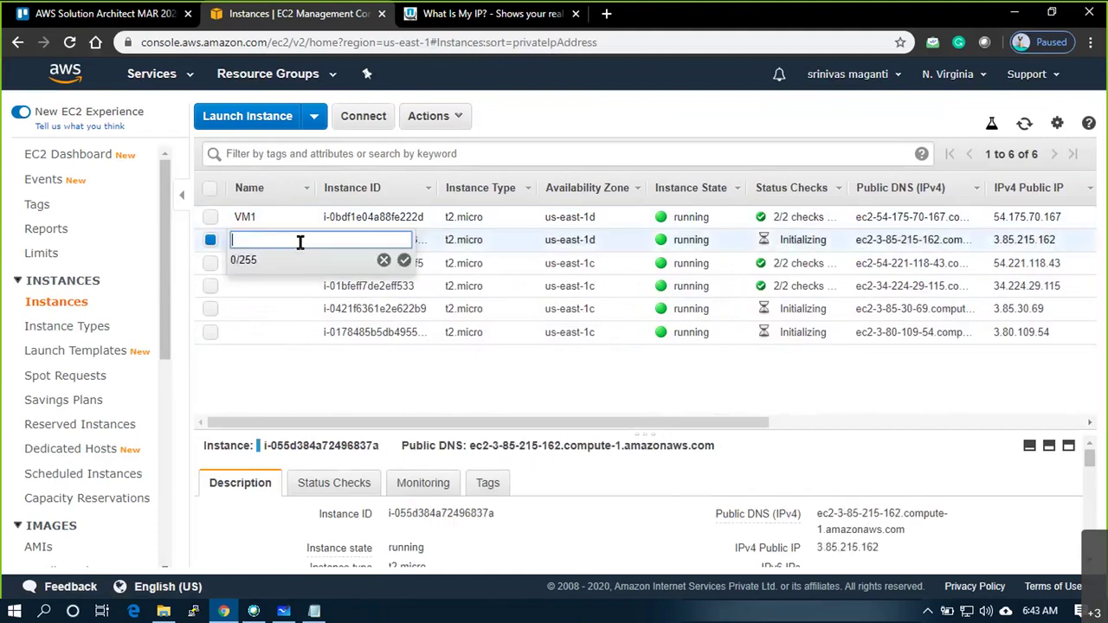
pyautogui.write('VM2')
pyautogui.press('Return')
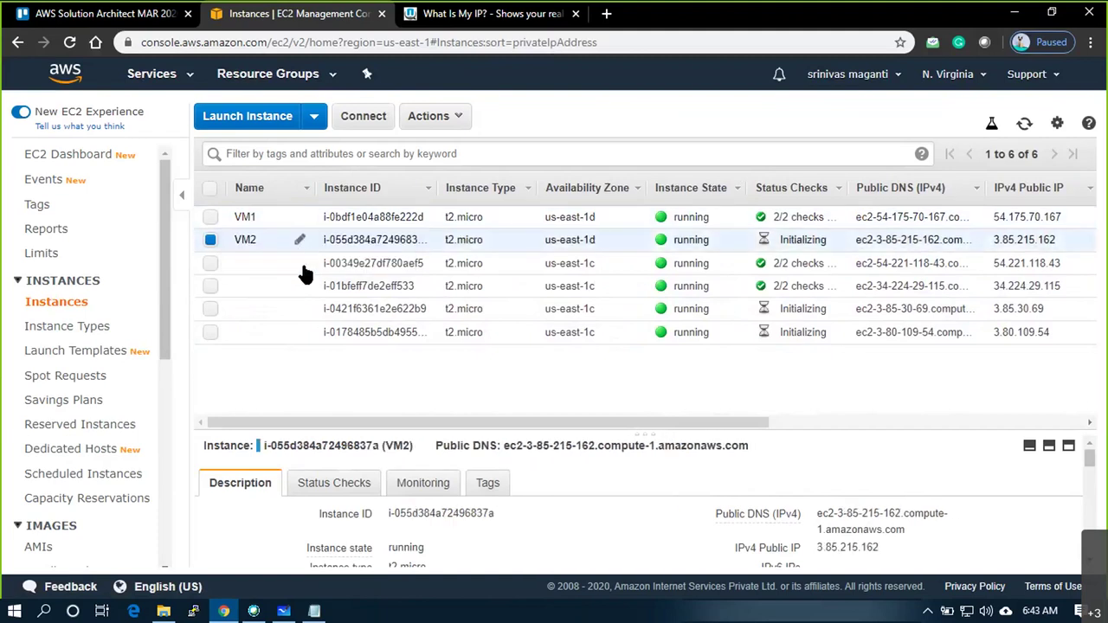
pyautogui.click(300, 264)
pyautogui.write('VM3')
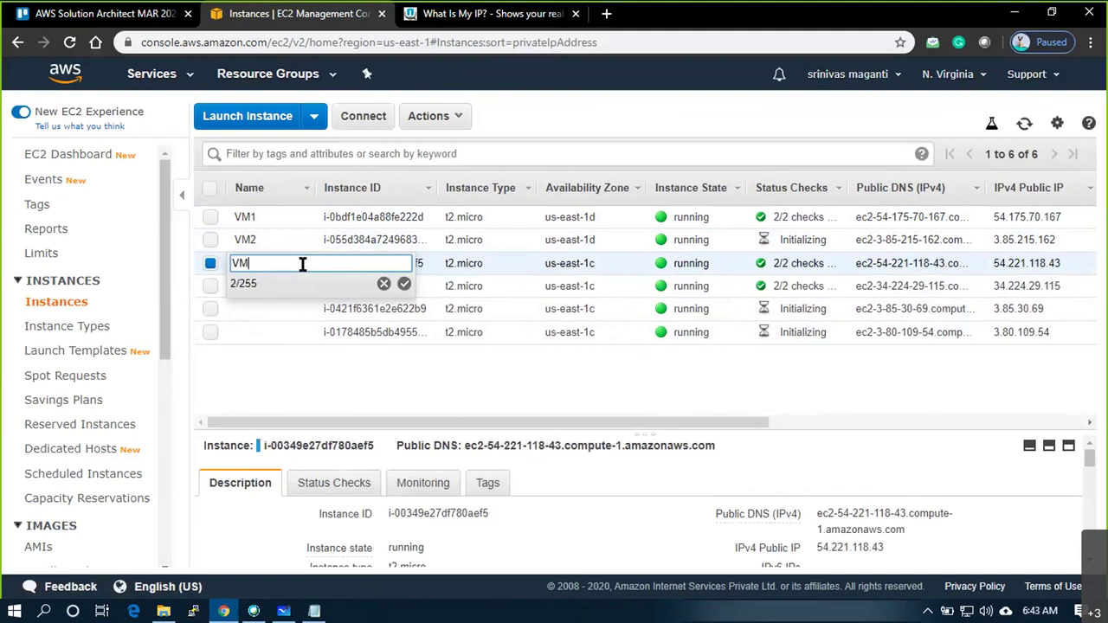
pyautogui.press('Return')
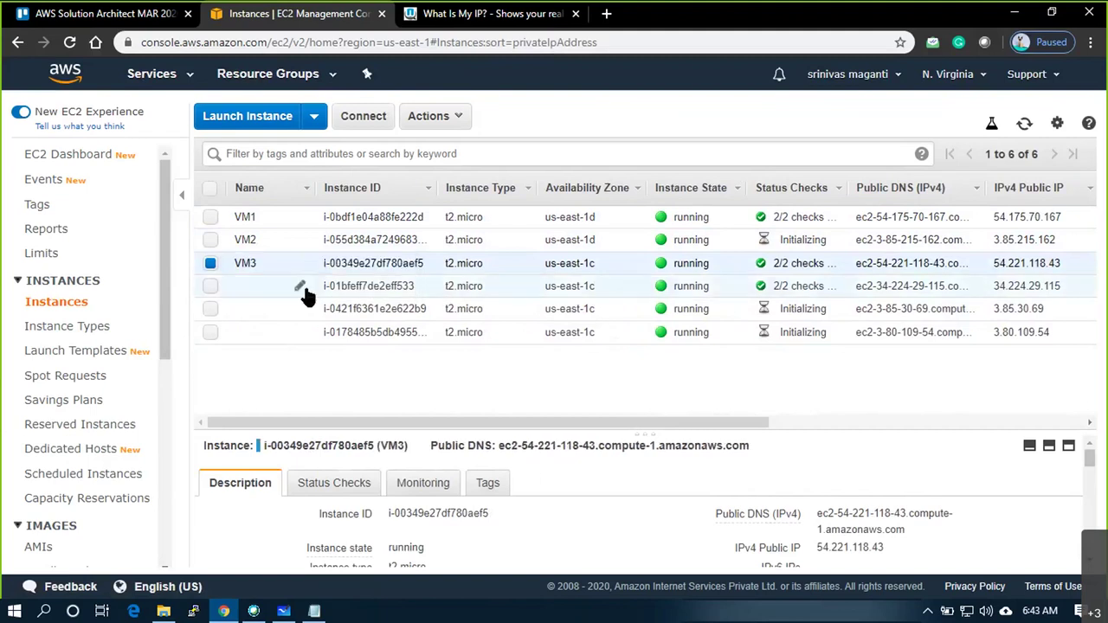
# Name the remaining instances VM4, VM5 and VM6, and enlarge the details pane
pyautogui.click(303, 287)
pyautogui.write('VM4')
pyautogui.press('Return')
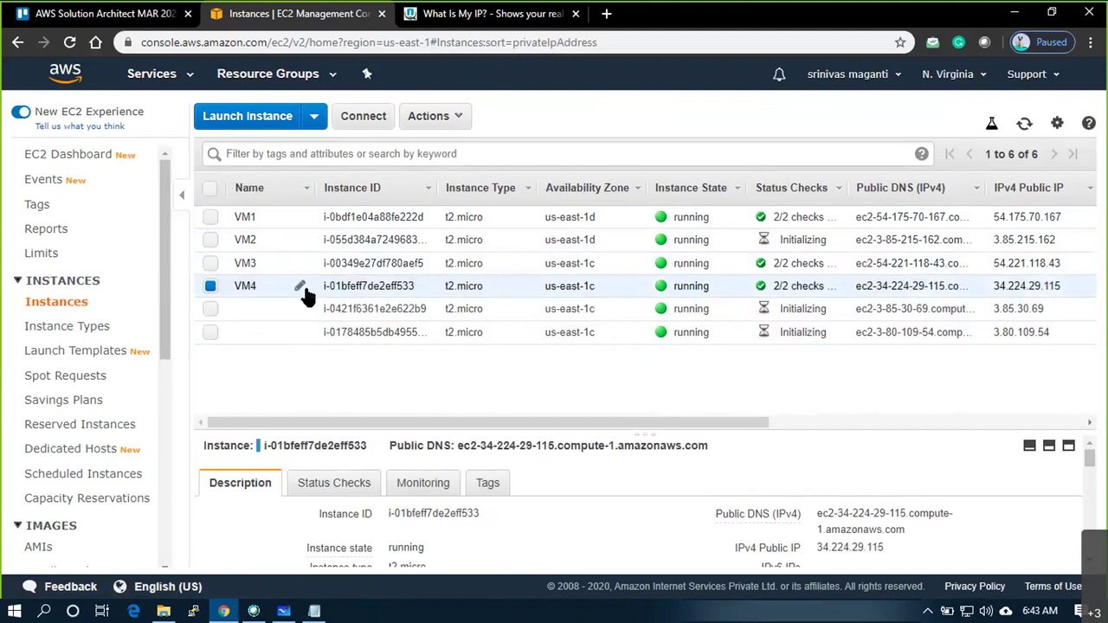
pyautogui.click(299, 309)
pyautogui.write('V')
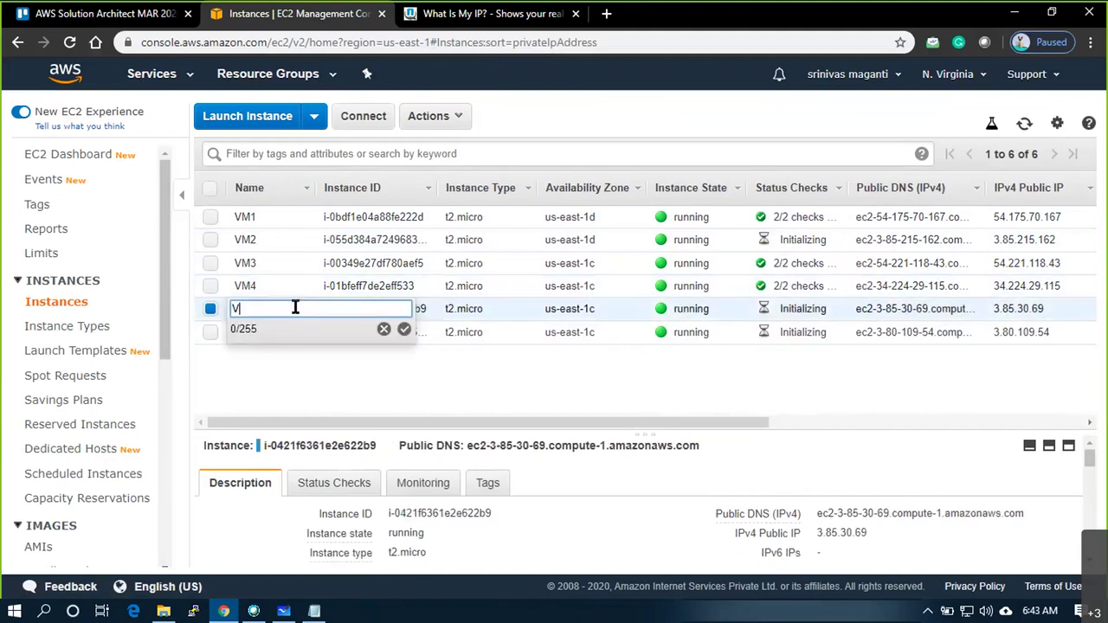
pyautogui.write('M5')
pyautogui.press('Return')
pyautogui.click(301, 332)
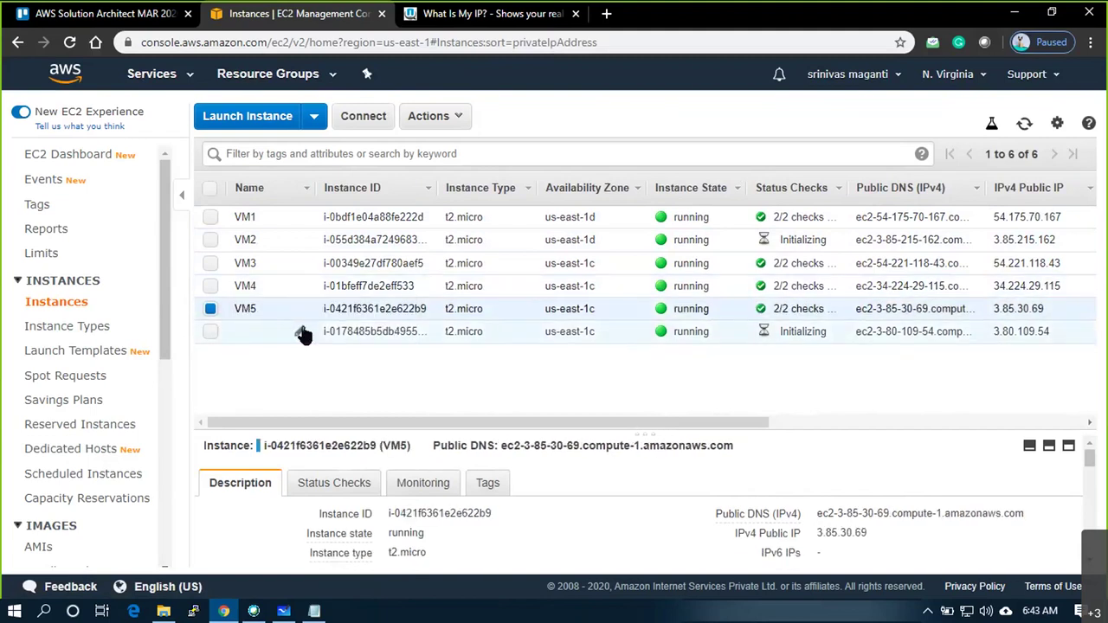
pyautogui.click(301, 331)
pyautogui.write('VM66')
pyautogui.press('BackSpace')
pyautogui.press('Return')
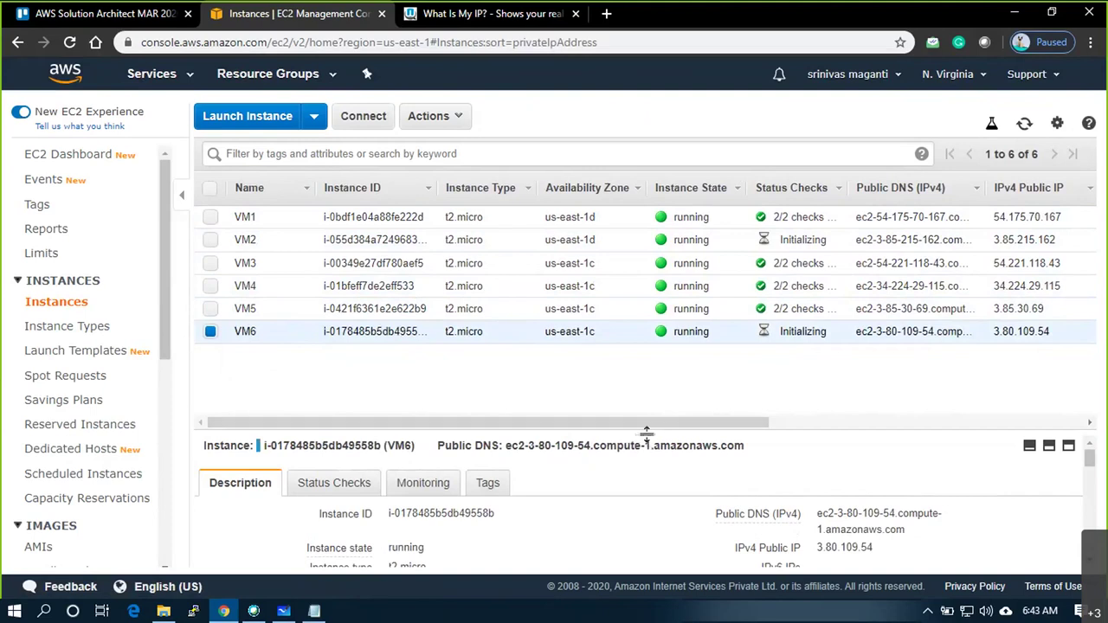
pyautogui.moveTo(647, 433); pyautogui.dragTo(646, 378)
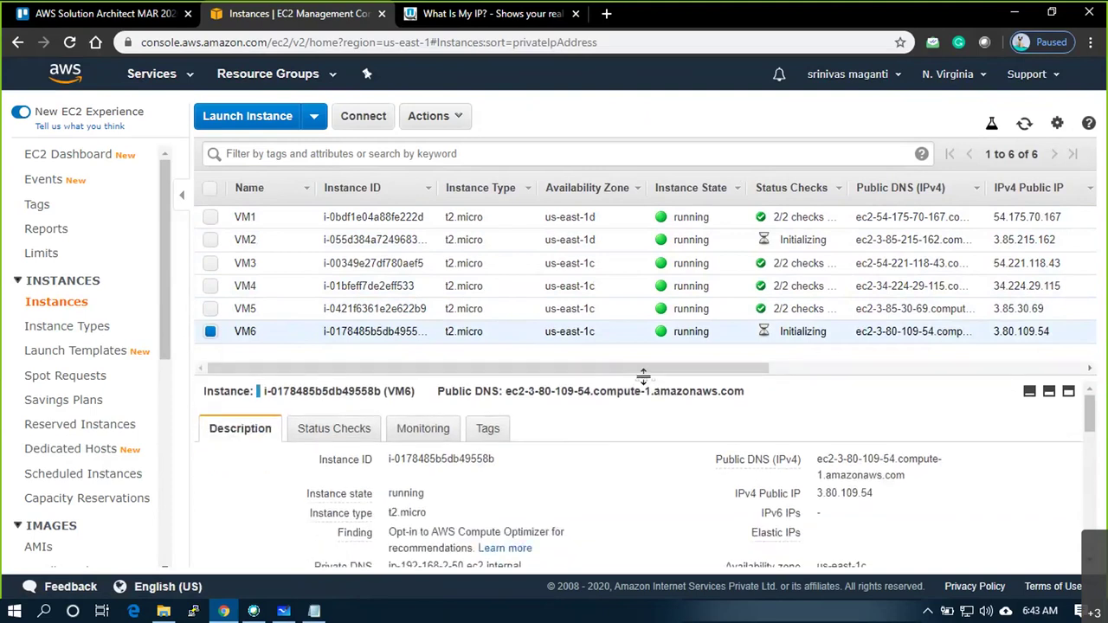
# Select VM1 and copy its Public DNS (IPv4) name from the Description tab
pyautogui.click(379, 216)
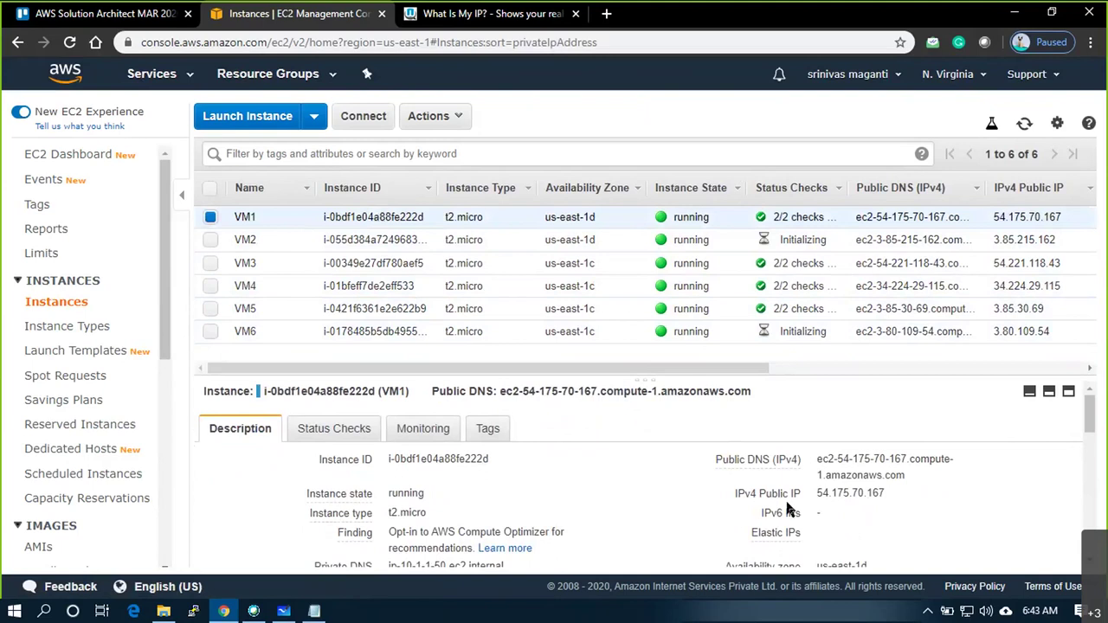
pyautogui.click(917, 478)
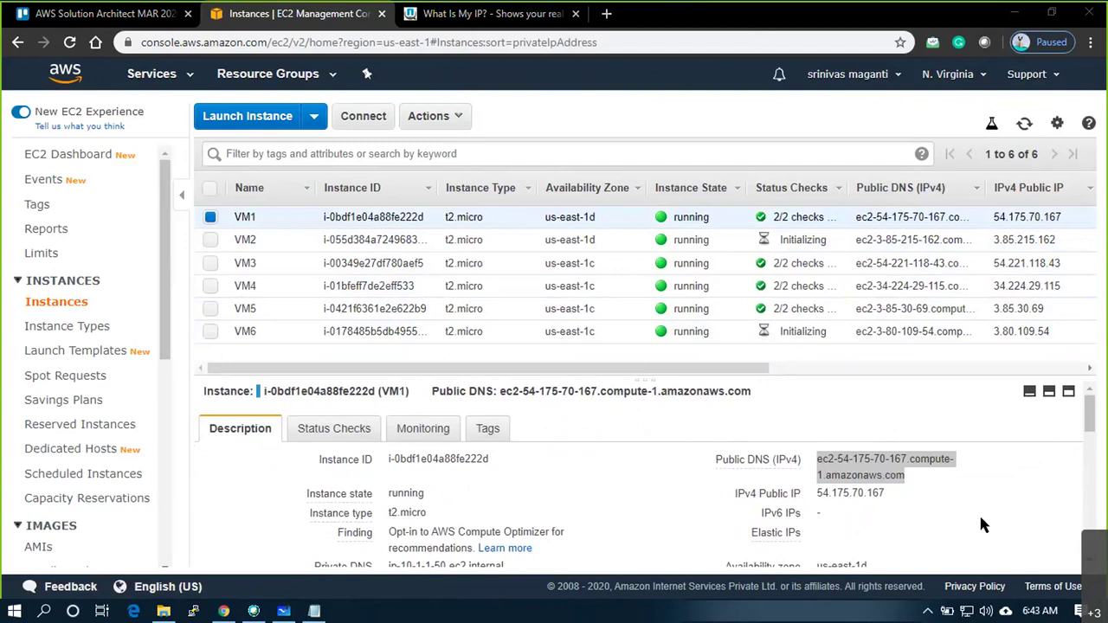
pyautogui.scroll(-3, 658, 491)
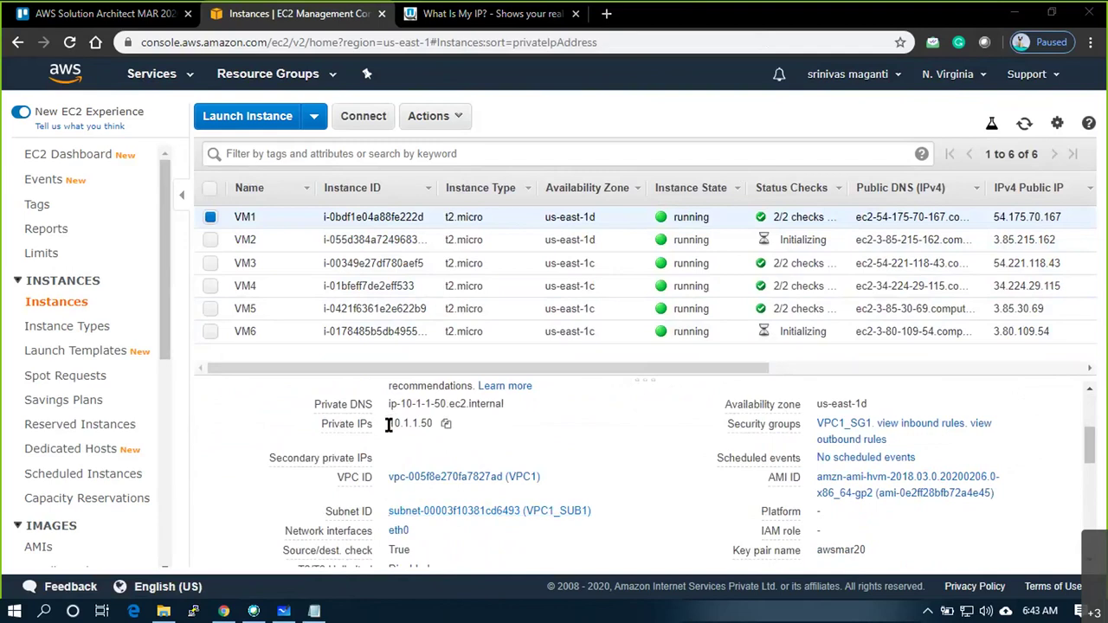
pyautogui.scroll(3, 827, 509)
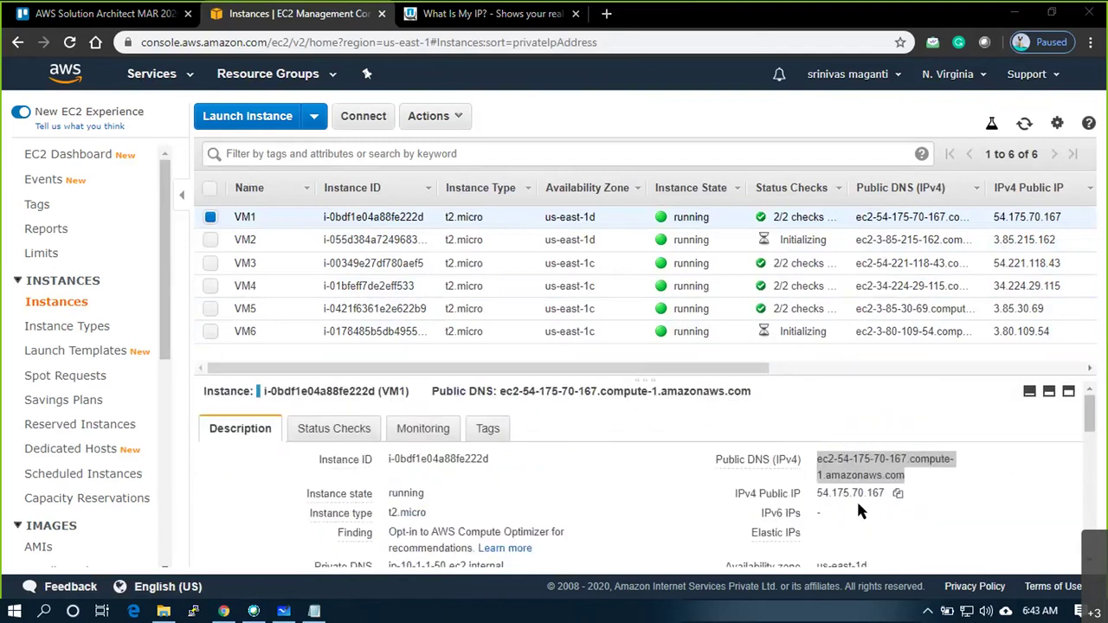
# Start PuTTY and enter ec2-54-175-70-167.compute-1.amazonaws.com as the host name
pyautogui.click(199, 609)
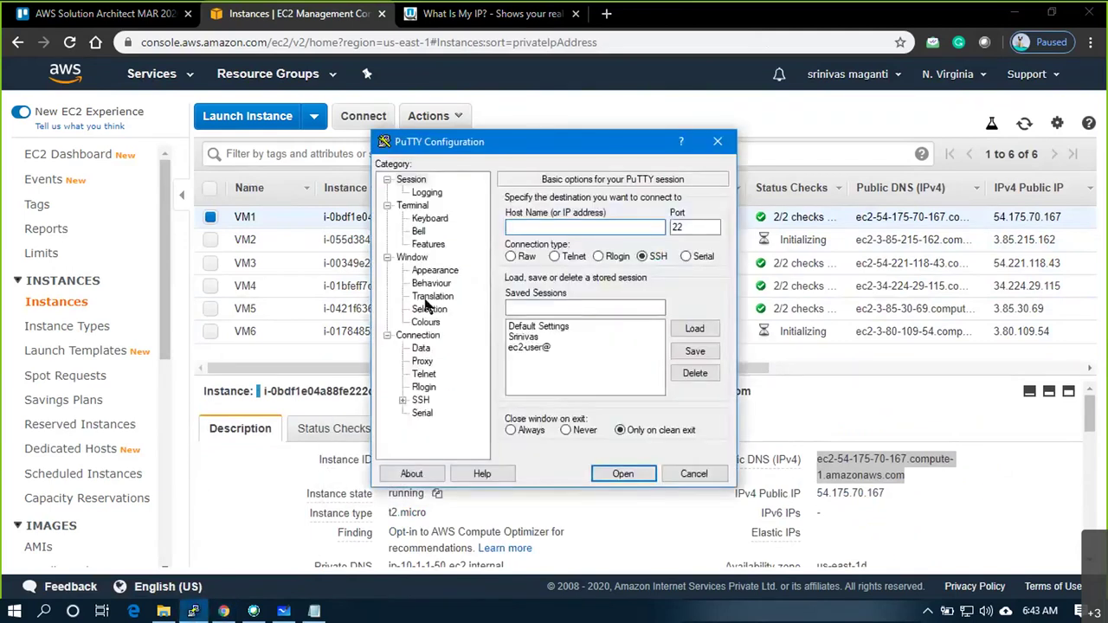
pyautogui.moveTo(510, 135); pyautogui.dragTo(464, 124)
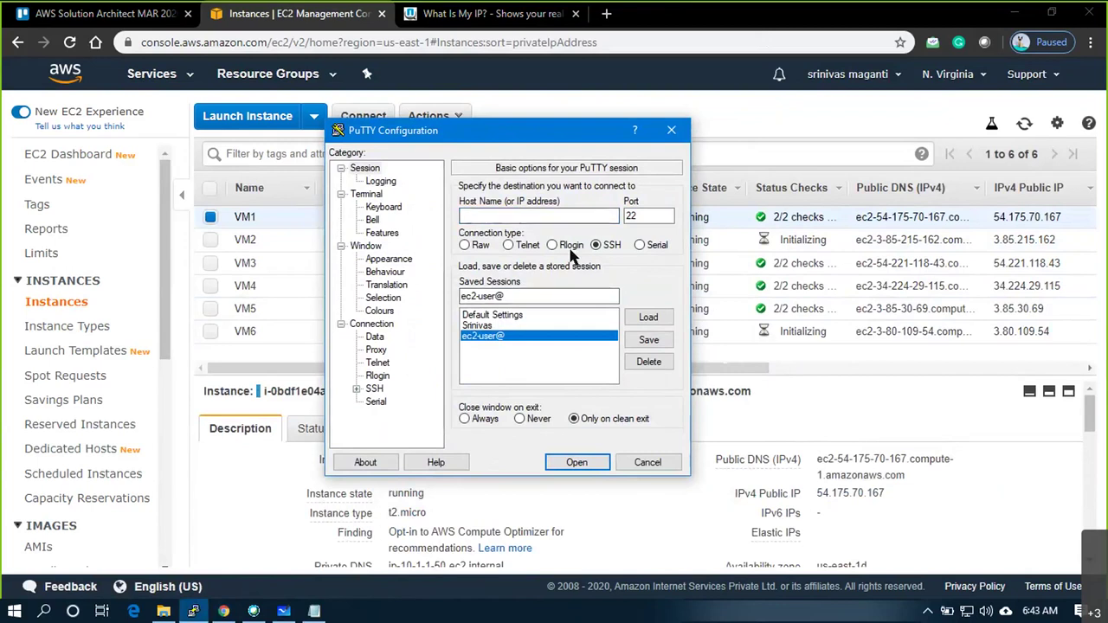
pyautogui.click(513, 216)
pyautogui.write('ec2-54-175-70-167.compute-1.amazonaws.com')
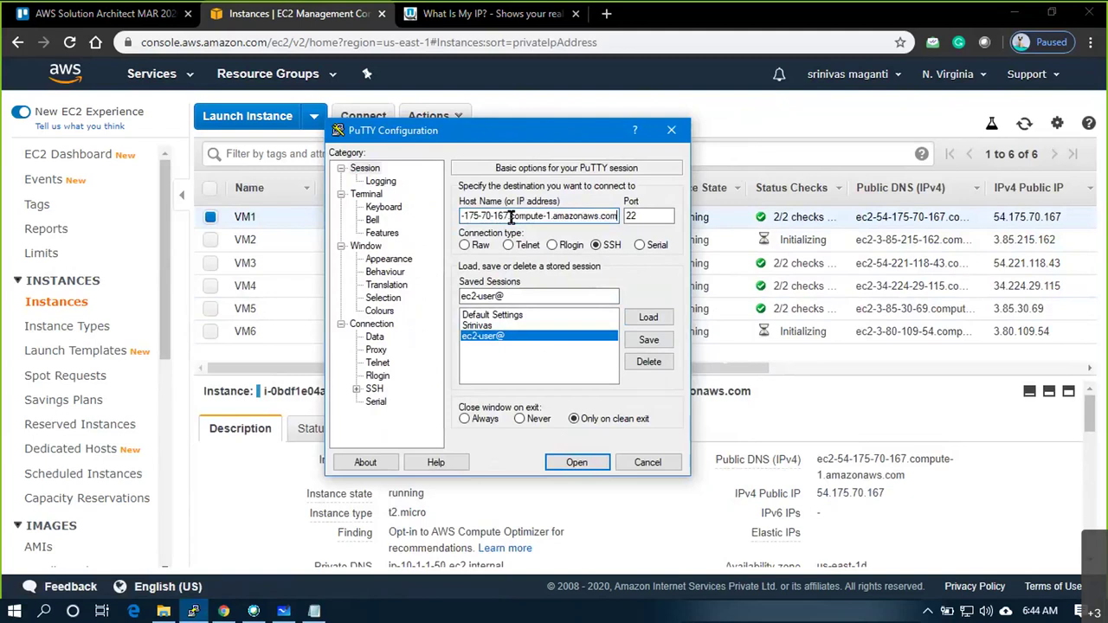
# Set awsmar20.ppk as the SSH authentication private key file
pyautogui.click(363, 390)
pyautogui.click(358, 392)
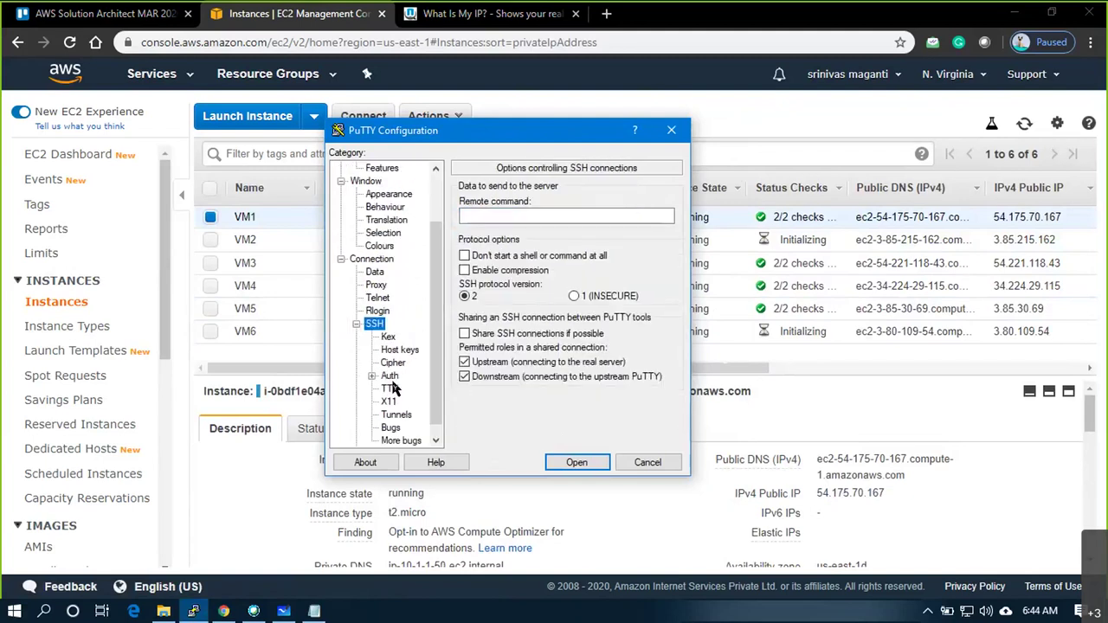
pyautogui.click(390, 376)
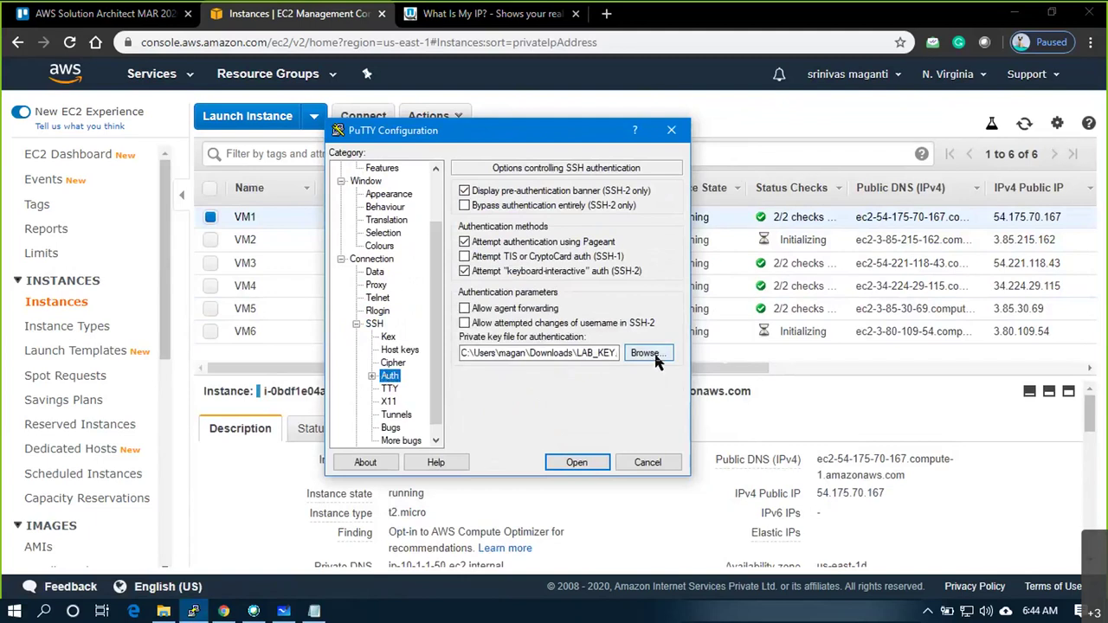
pyautogui.click(648, 354)
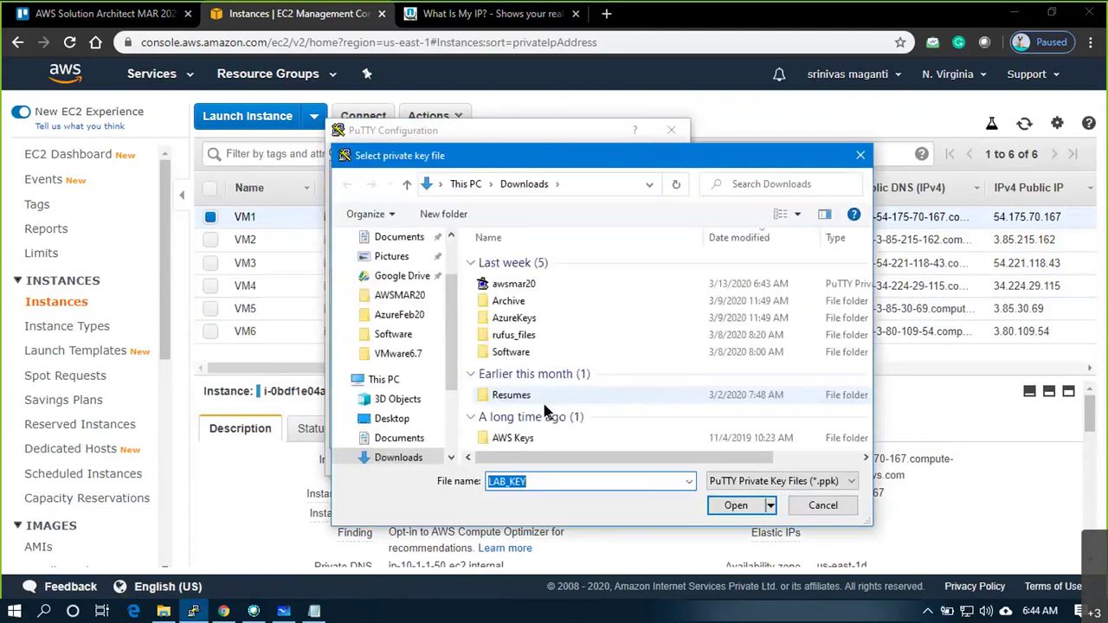
pyautogui.click(510, 284)
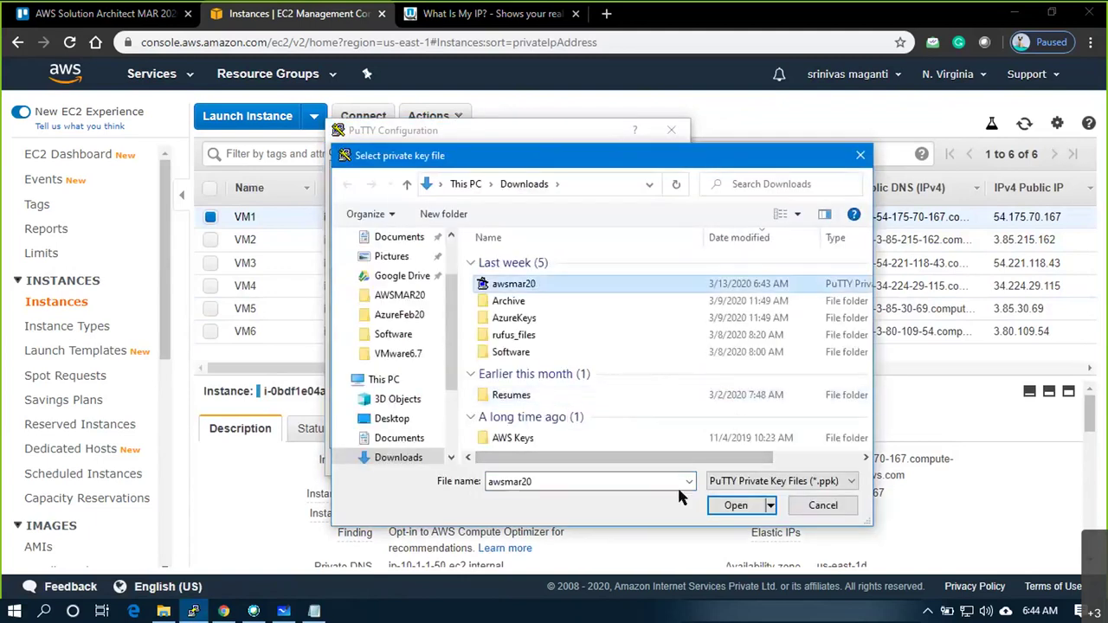
pyautogui.click(736, 506)
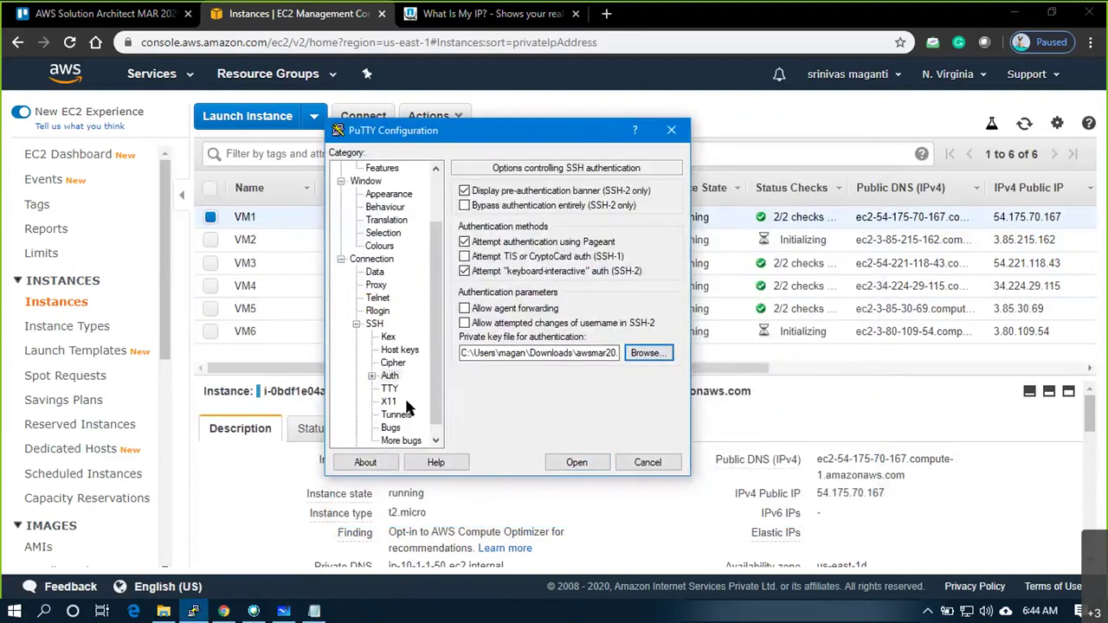
# Set the Default Background colour's red value to 50 and open the session
pyautogui.scroll(-1, 411, 408)
pyautogui.click(356, 310)
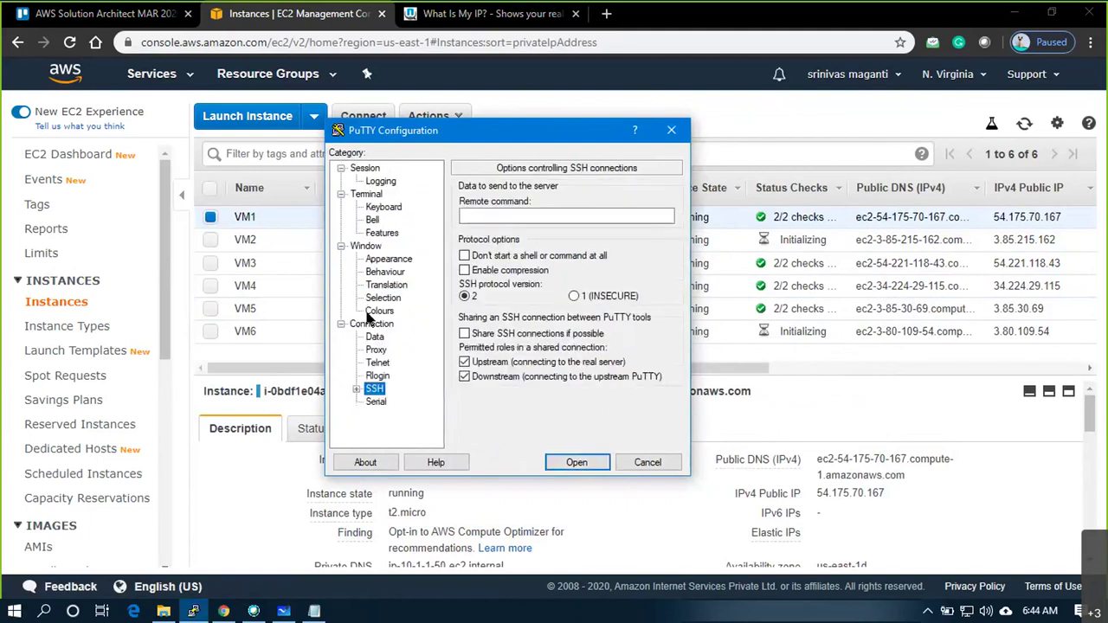
pyautogui.click(370, 313)
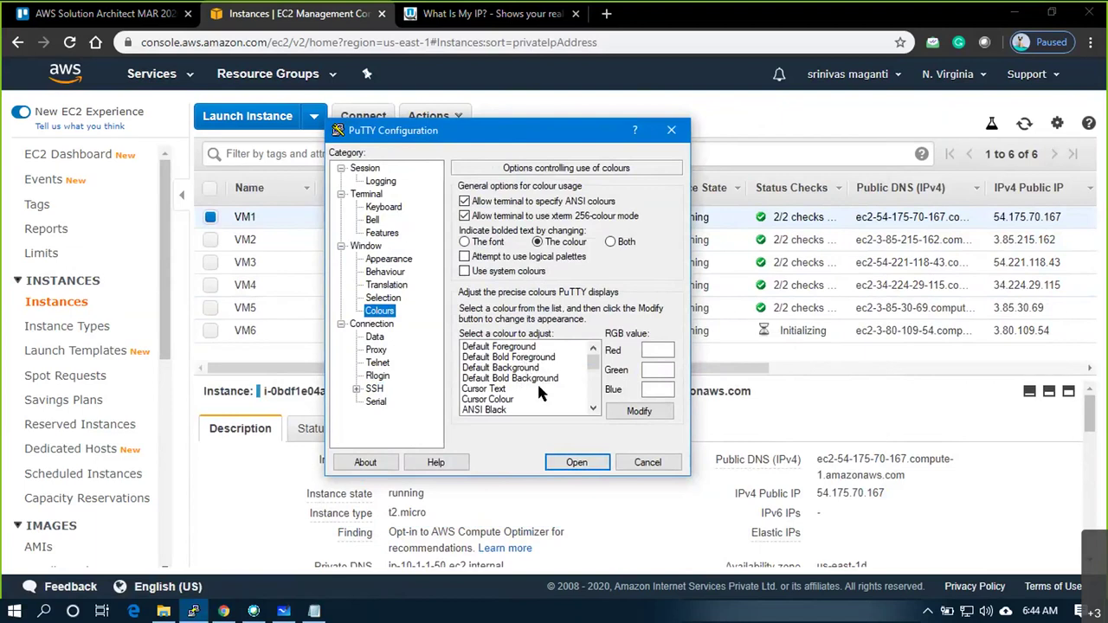
pyautogui.click(530, 368)
pyautogui.doubleClick(658, 349)
pyautogui.write('50')
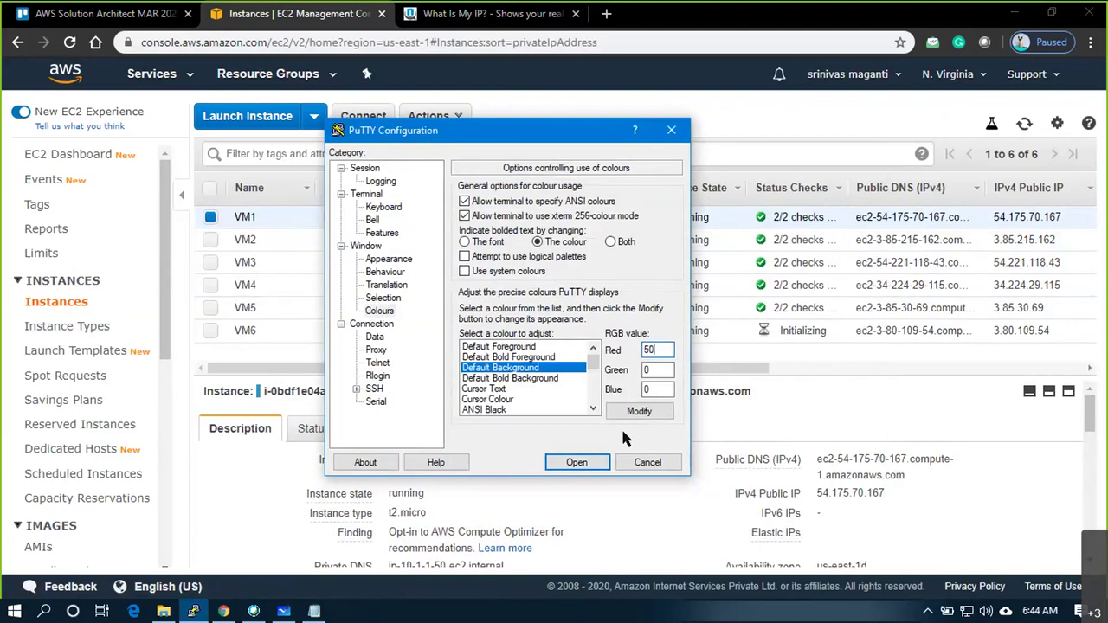
pyautogui.click(587, 471)
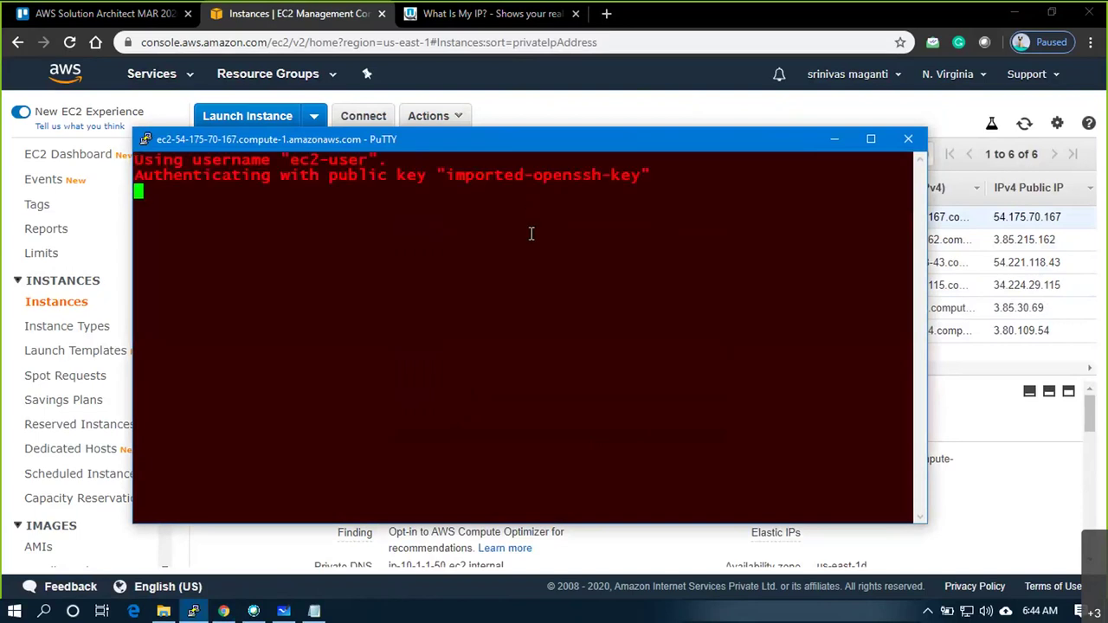
# Clear the VM1 terminal with the clear command
pyautogui.press('Return')
pyautogui.press('Return')
pyautogui.press('Return')
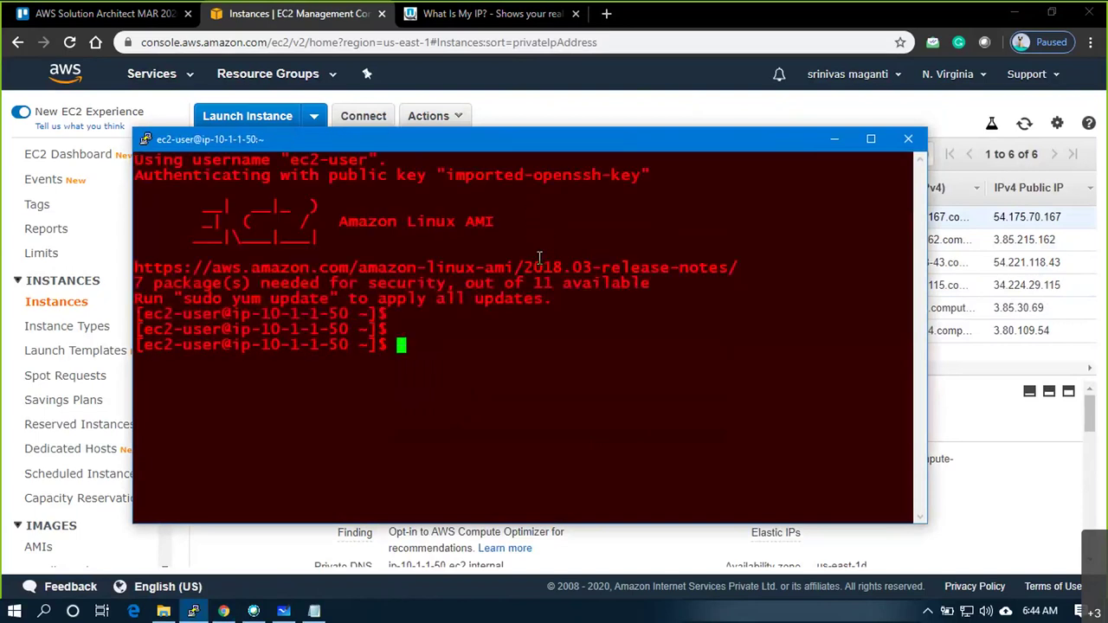
pyautogui.write('clear')
pyautogui.press('Return')
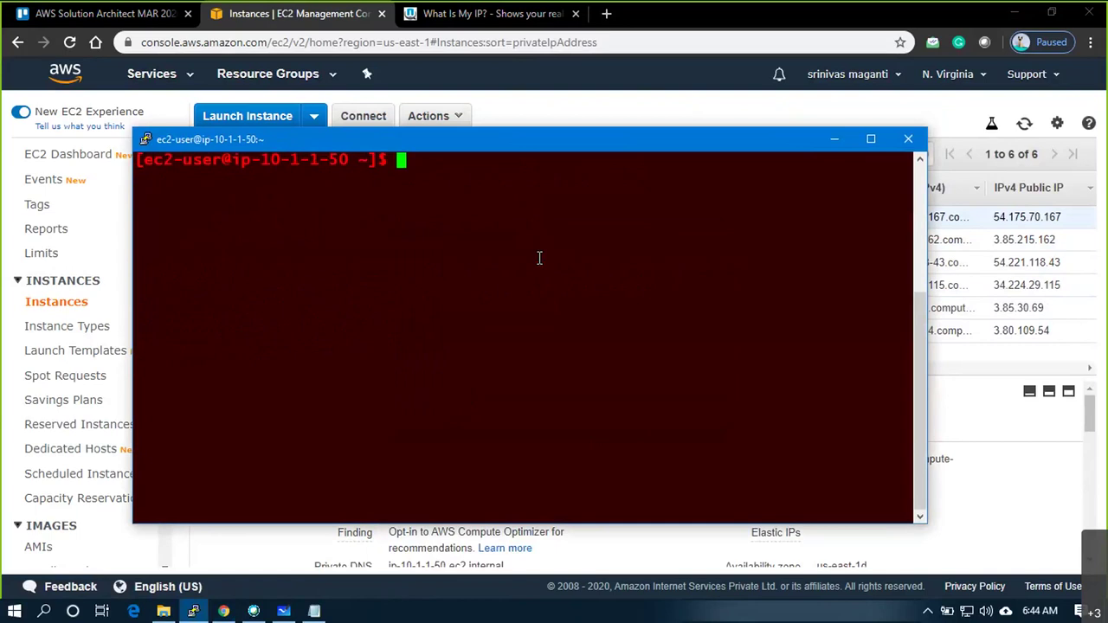
pyautogui.press('Return')
pyautogui.press('Return')
pyautogui.press('Return')
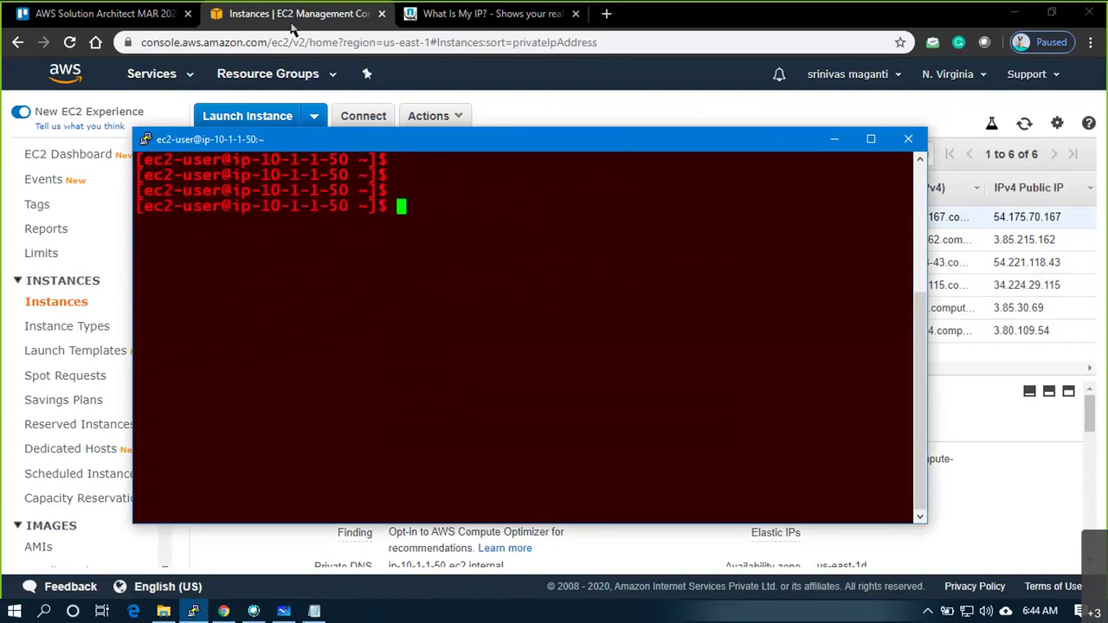
# Move the PuTTY window to the top-left, narrow it, and bring the EC2 console forward
pyautogui.moveTo(412, 140); pyautogui.dragTo(280, 13)
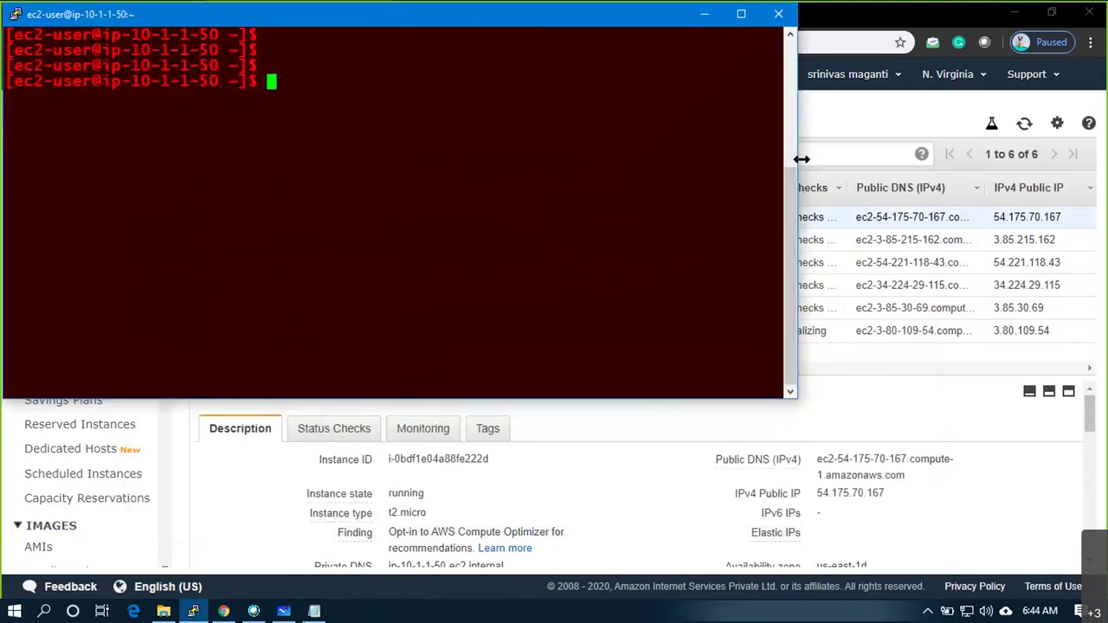
pyautogui.moveTo(737, 150); pyautogui.dragTo(729, 151)
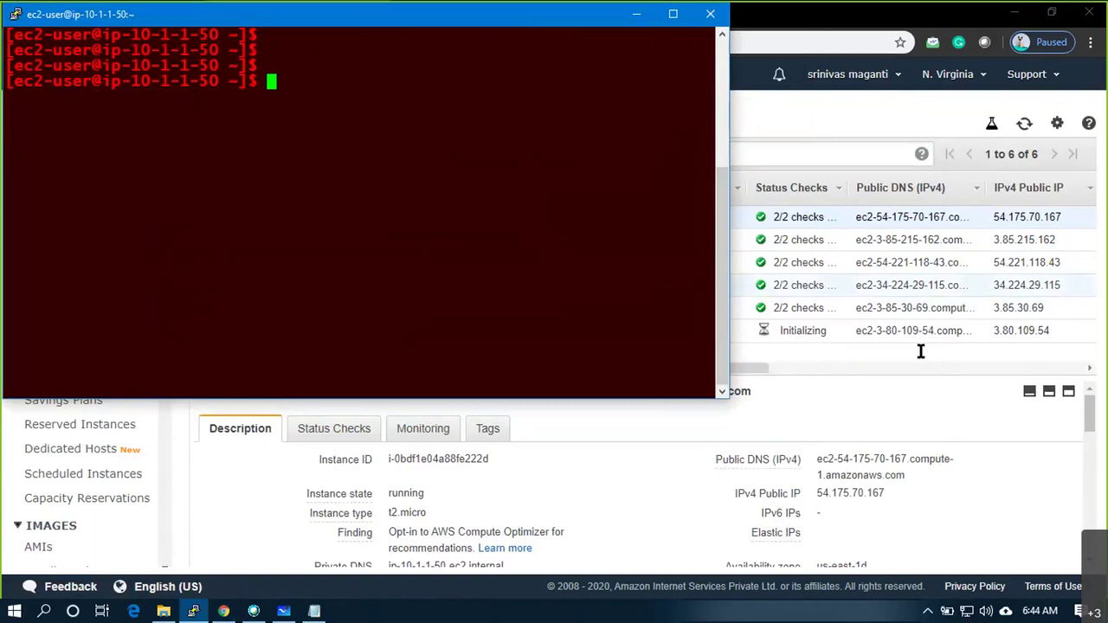
pyautogui.click(827, 349)
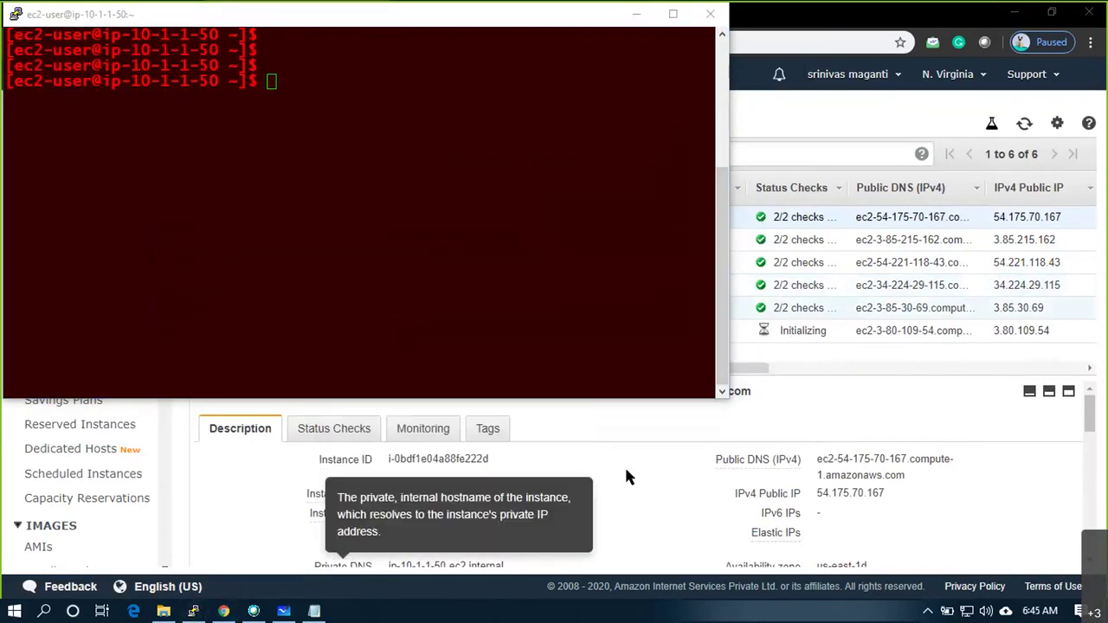
pyautogui.click(677, 456)
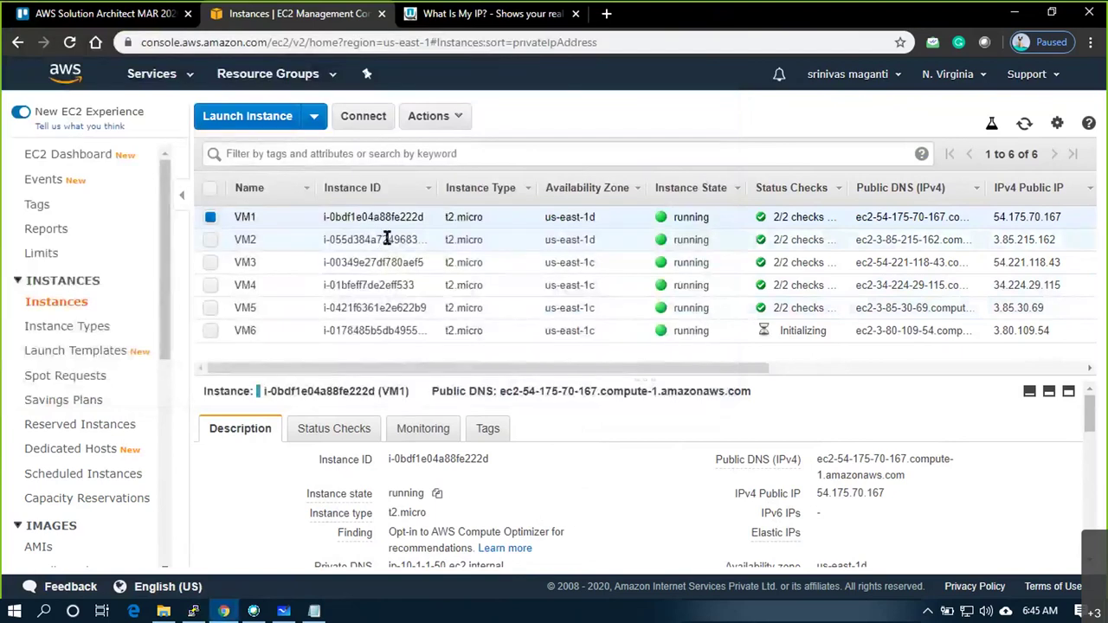
# Copy VM2's public DNS from EC2 and paste it as the host in a new PuTTY session
pyautogui.click(814, 239)
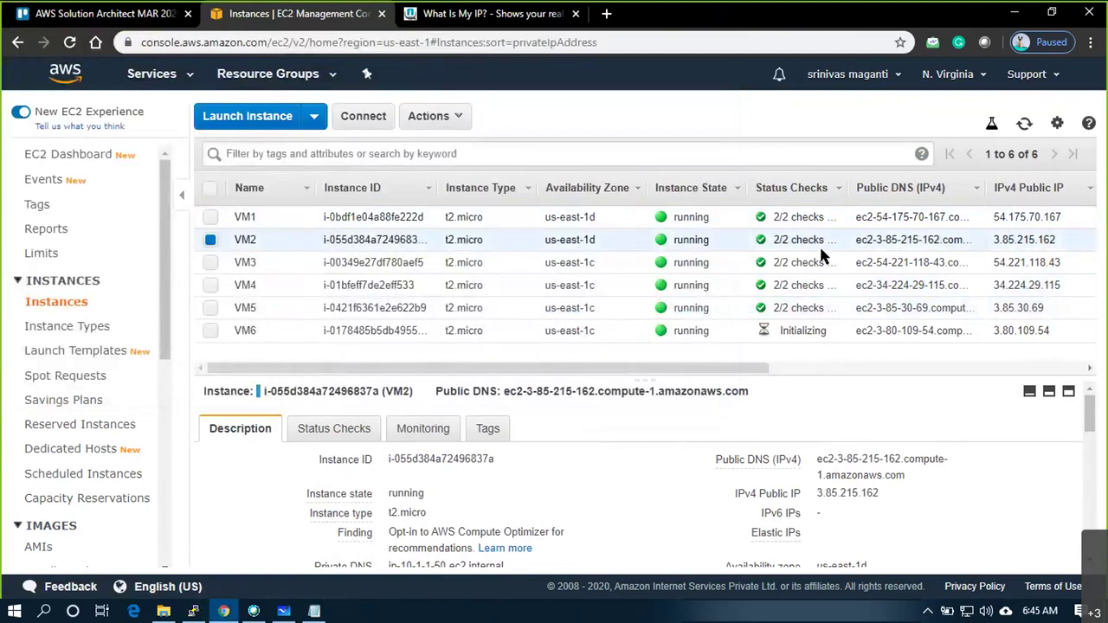
pyautogui.click(917, 478)
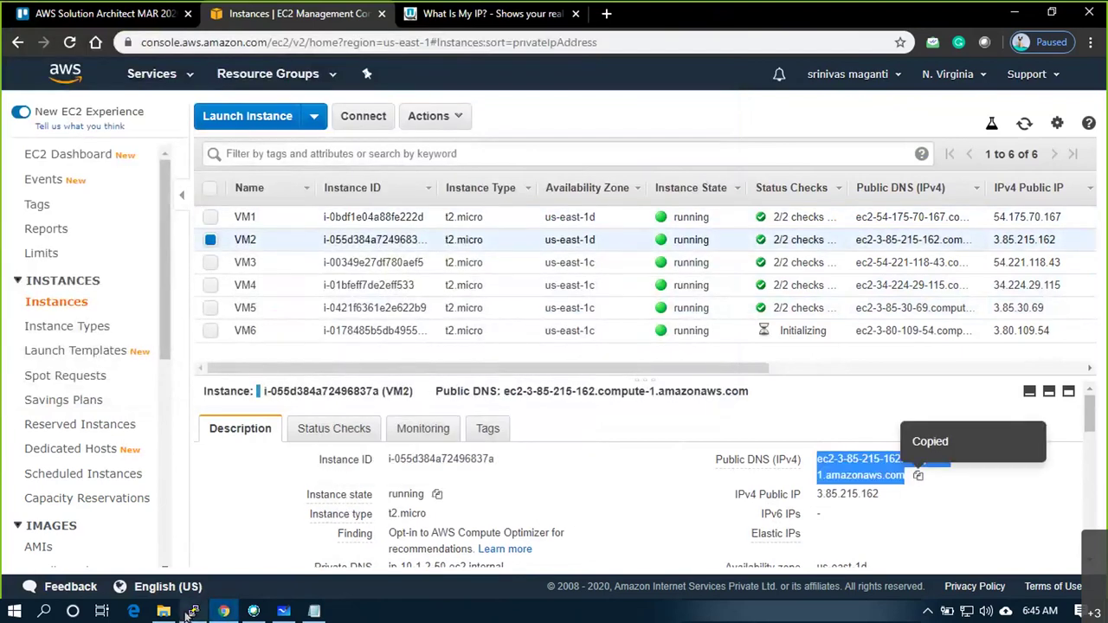
pyautogui.click(187, 613)
pyautogui.rightClick(274, 21)
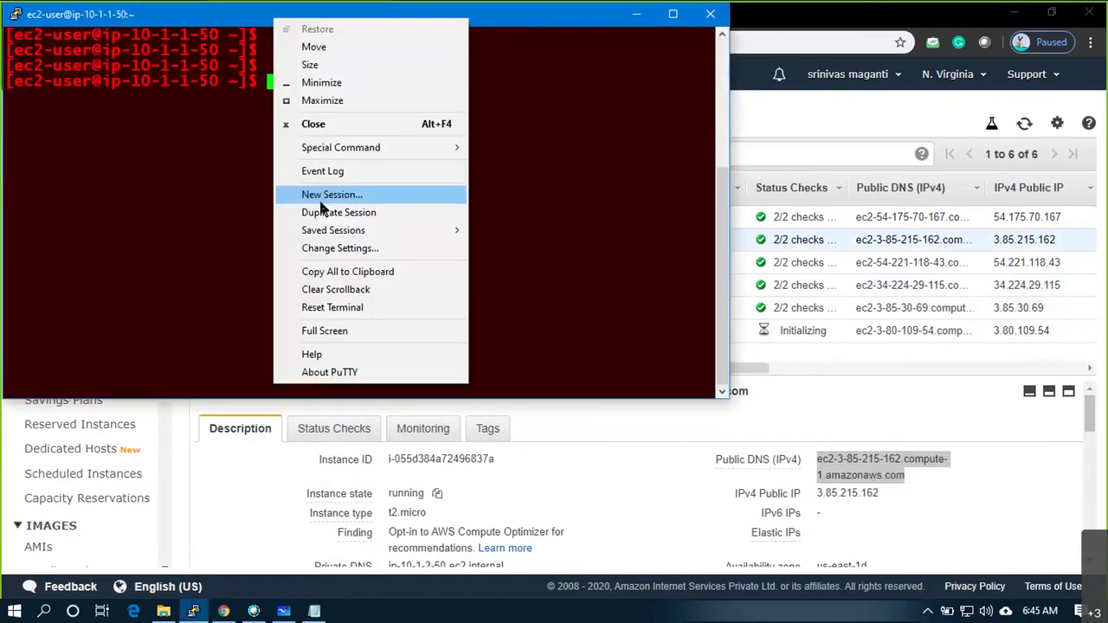
pyautogui.click(325, 196)
pyautogui.hotkey('ctrl', 'v')
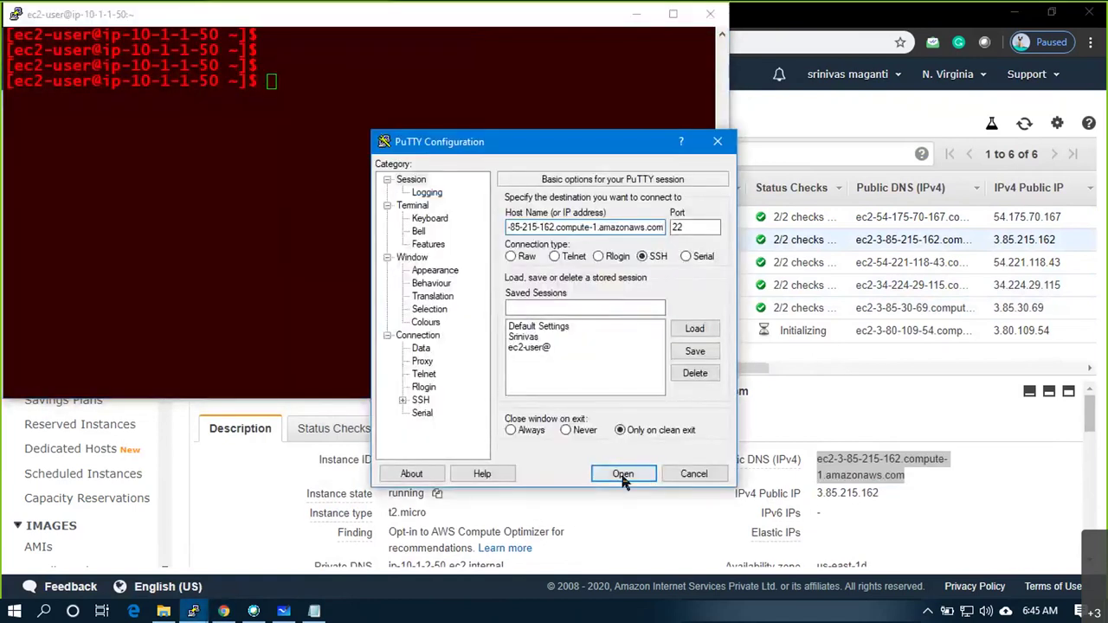
# Start the connection to VM2, then cancel it at the host-key security alert
pyautogui.click(623, 475)
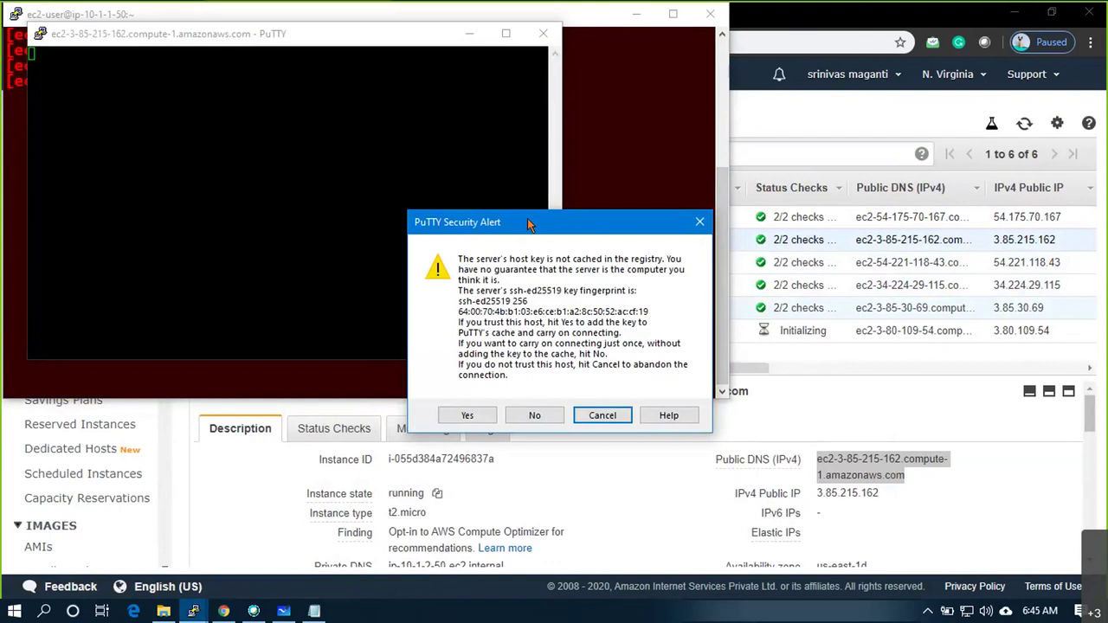
pyautogui.moveTo(531, 225); pyautogui.dragTo(480, 223)
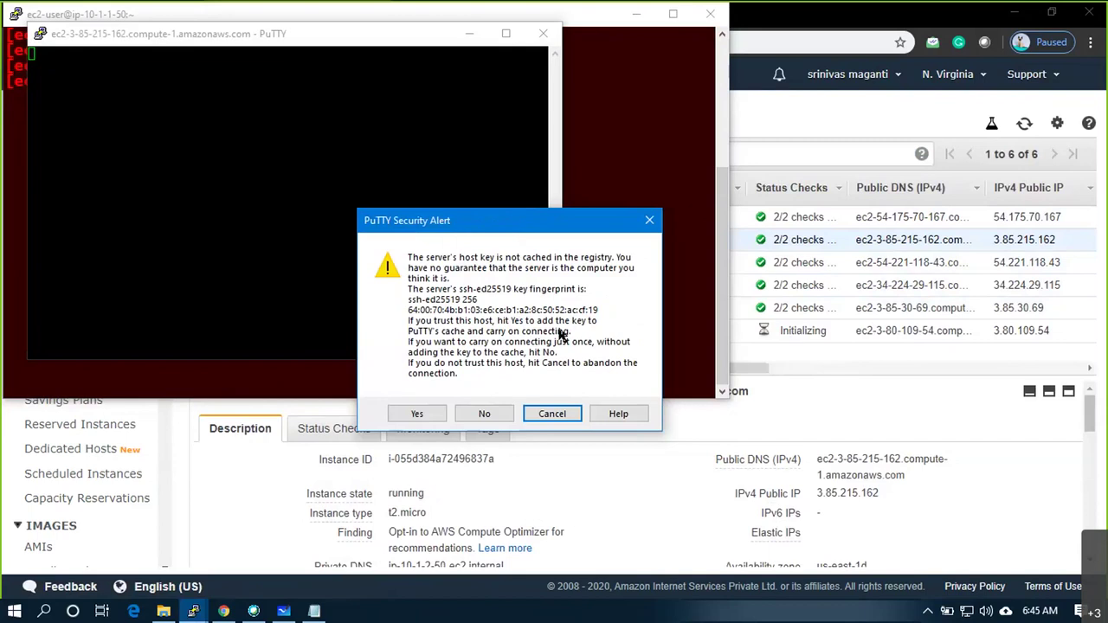
pyautogui.click(562, 416)
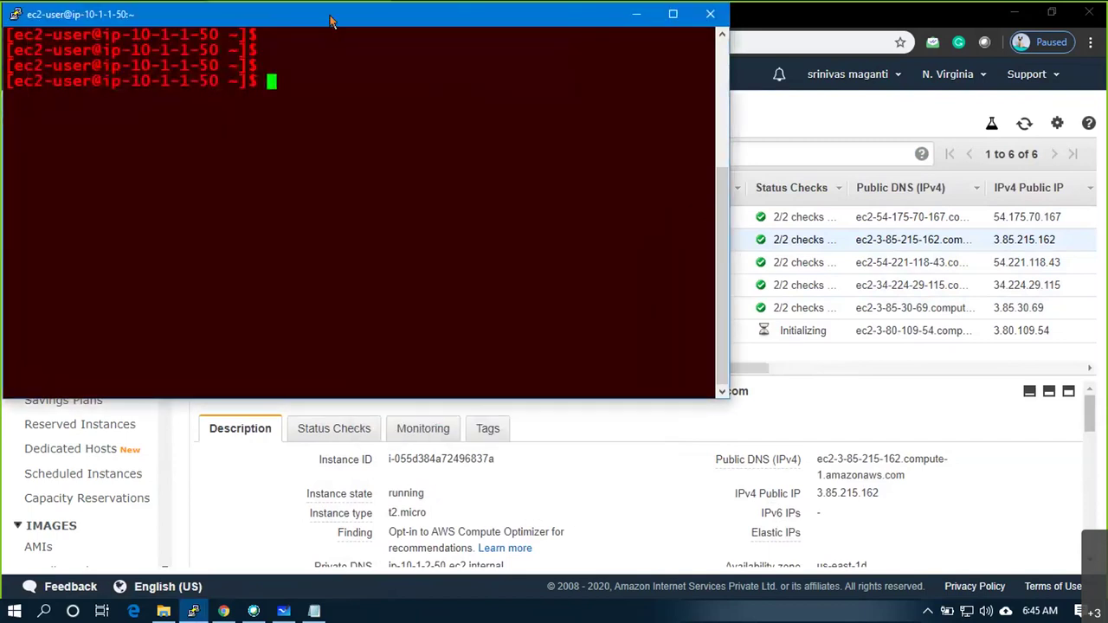
# Start a new session to ec2-3-85-215-162.compute-1.amazonaws.com with default background red 50
pyautogui.rightClick(331, 15)
pyautogui.click(394, 192)
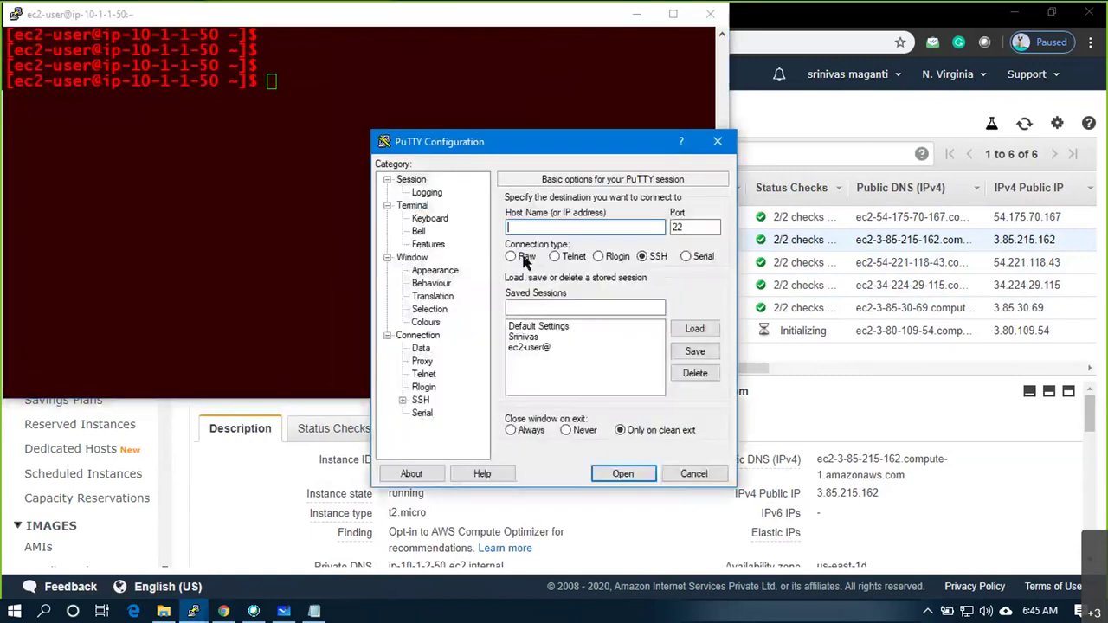
pyautogui.write('ec2')
pyautogui.write('-3-85-215-162.compute-1.amazonaws.com')
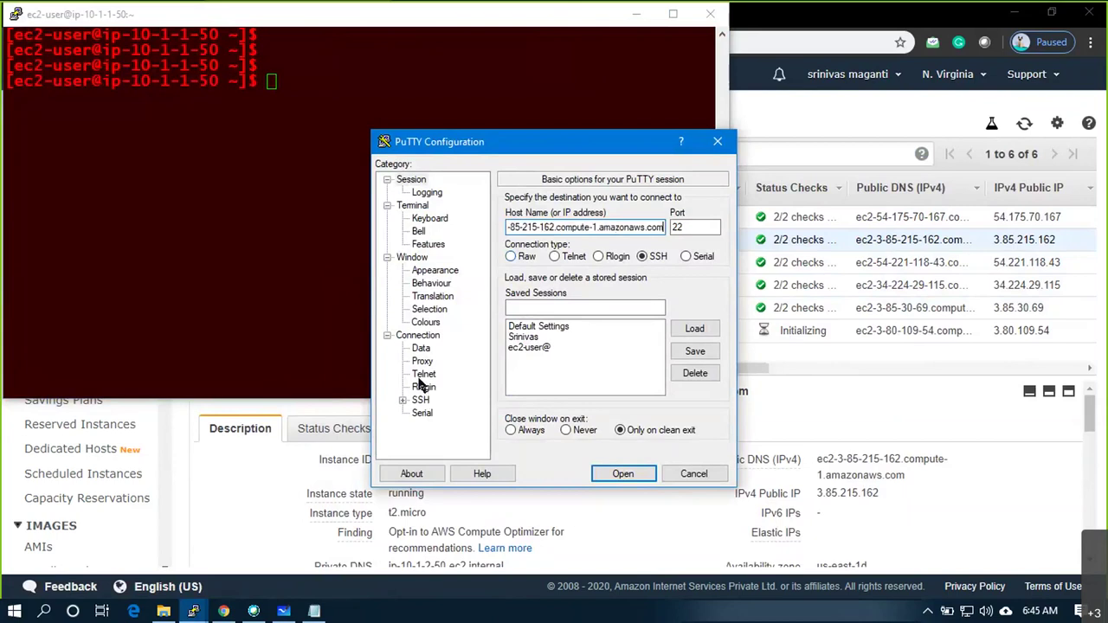
pyautogui.click(426, 322)
pyautogui.click(546, 379)
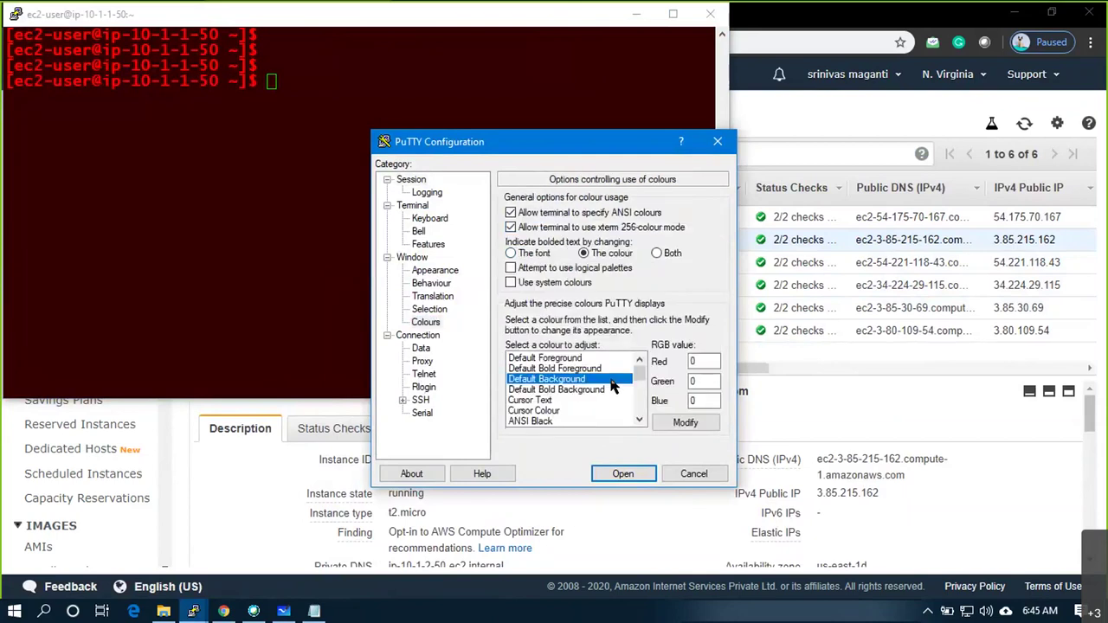
pyautogui.write('50')
# Load the downloaded private key under SSH Auth and open the connection to VM2
pyautogui.click(421, 400)
pyautogui.click(402, 400)
pyautogui.click(437, 390)
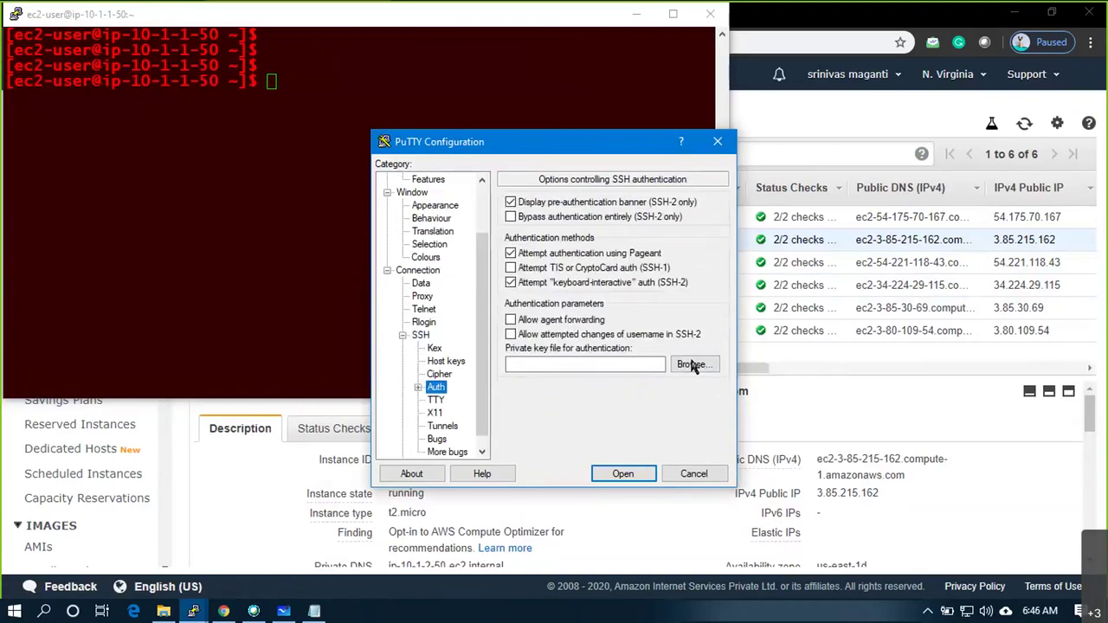
pyautogui.click(691, 365)
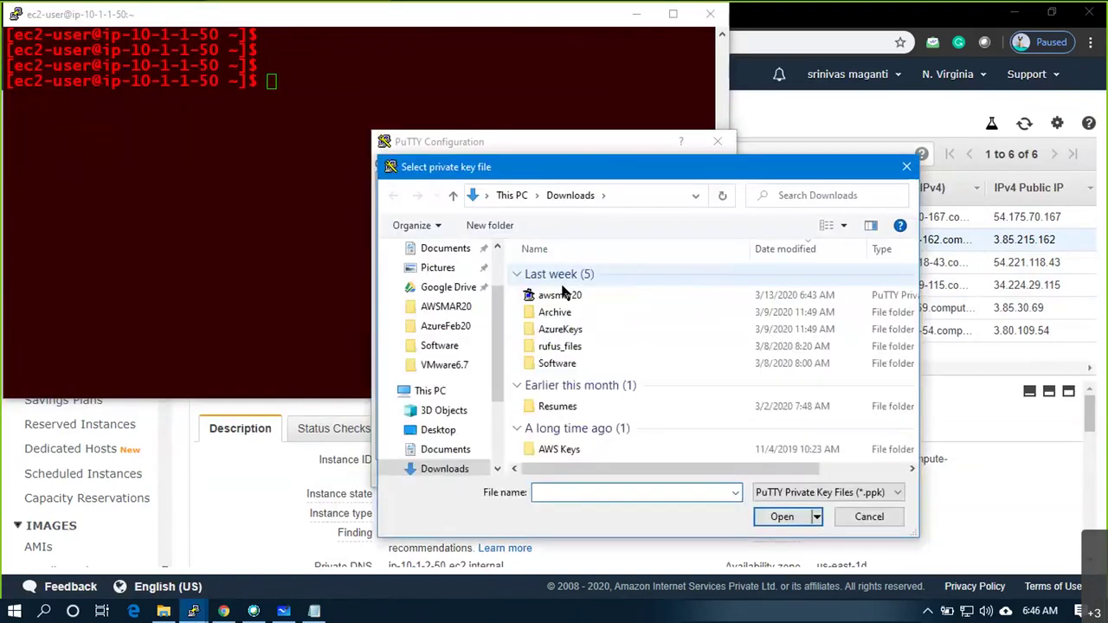
pyautogui.doubleClick(564, 292)
pyautogui.click(638, 474)
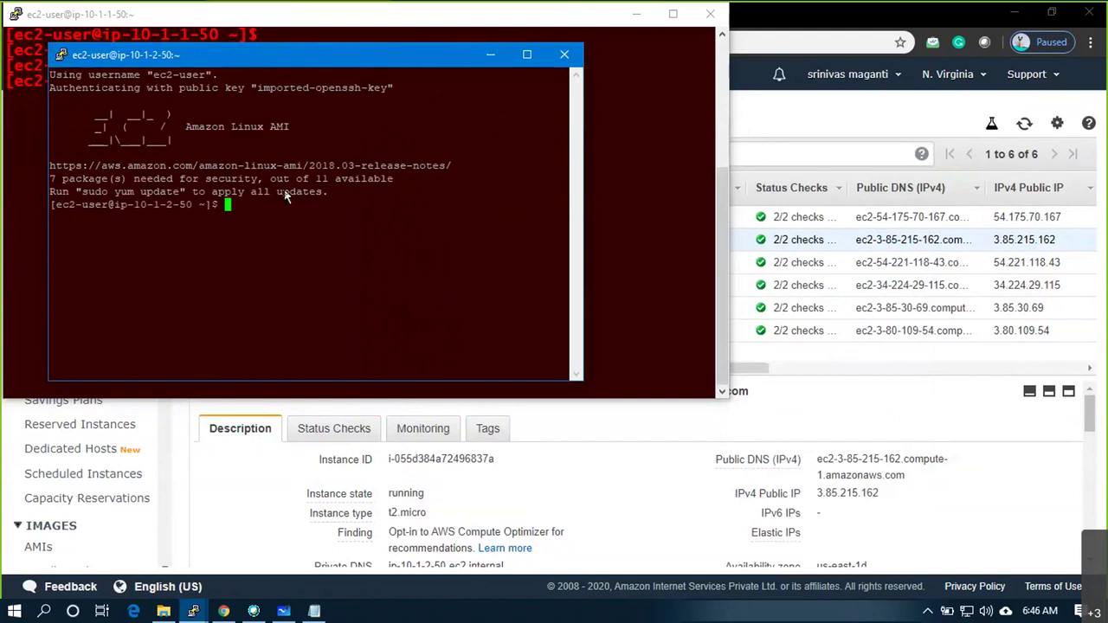
# Reposition and widen the new terminal, then run hostname to confirm ip-10-1-2-50
pyautogui.moveTo(280, 55); pyautogui.dragTo(239, 200)
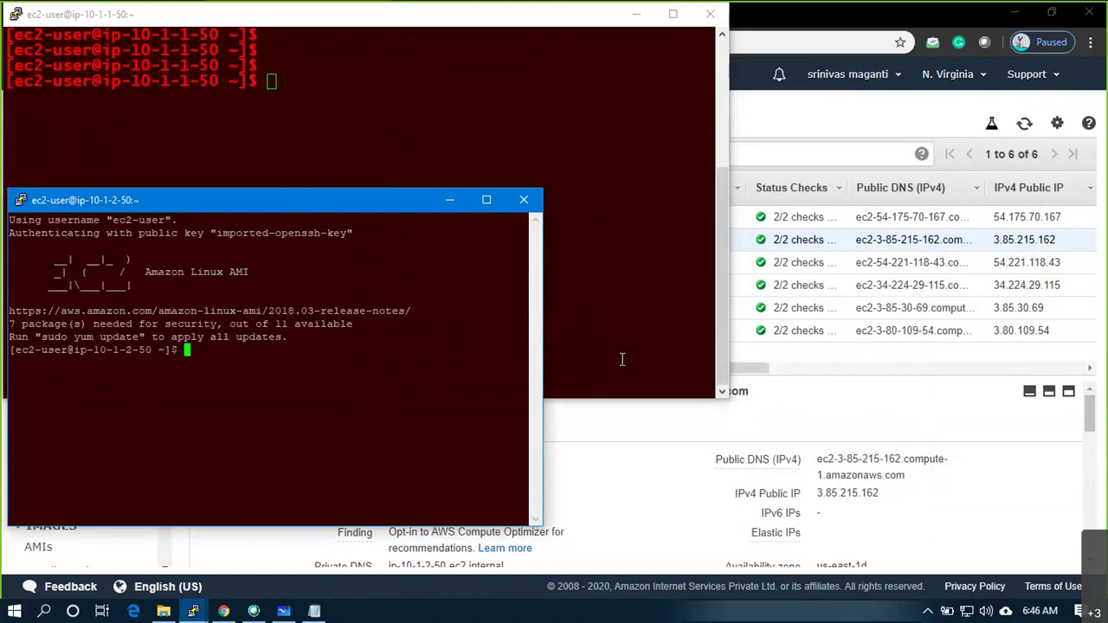
pyautogui.moveTo(543, 359); pyautogui.dragTo(732, 359)
pyautogui.write('hostname')
pyautogui.press('Return')
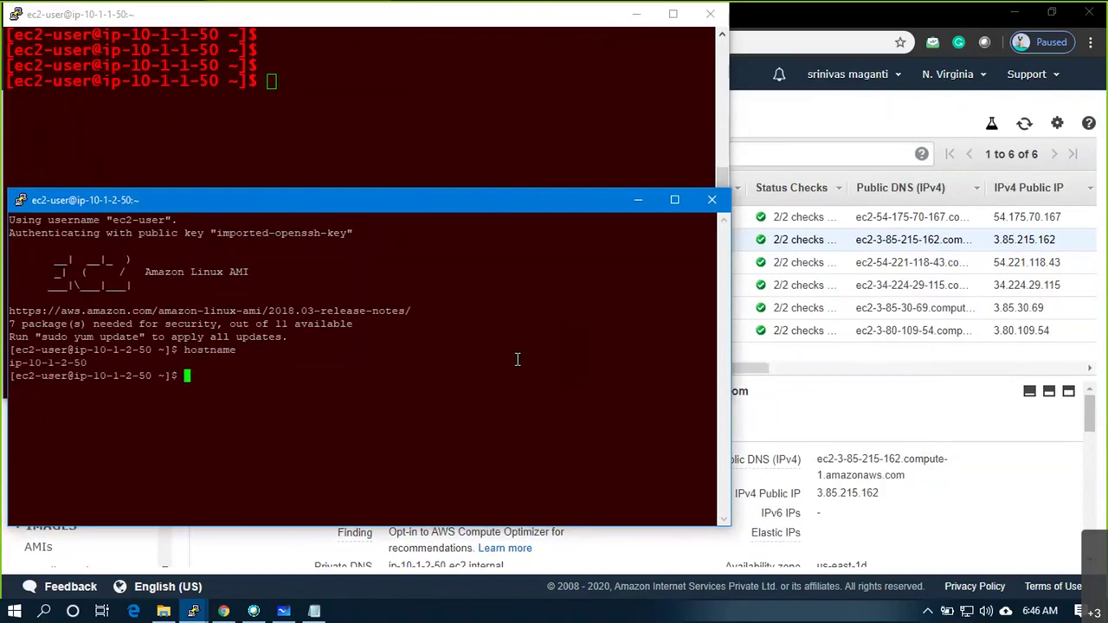
# Ping 10.1.2.50 from the ip-10-1-1-50 terminal and stop it to show statistics
pyautogui.click(414, 131)
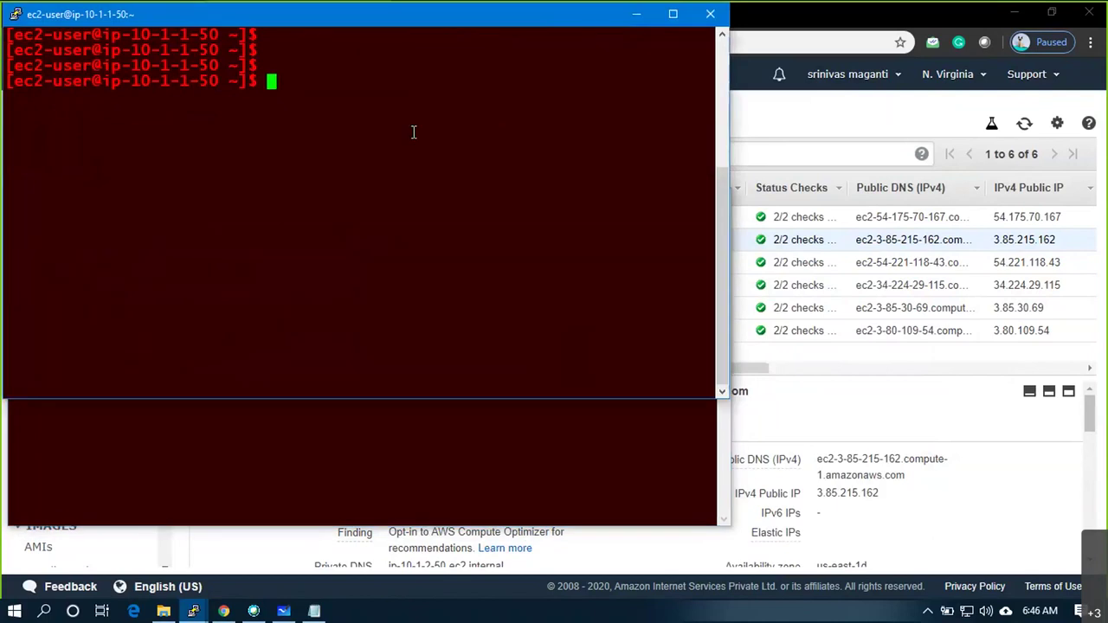
pyautogui.write('ping 10.1.')
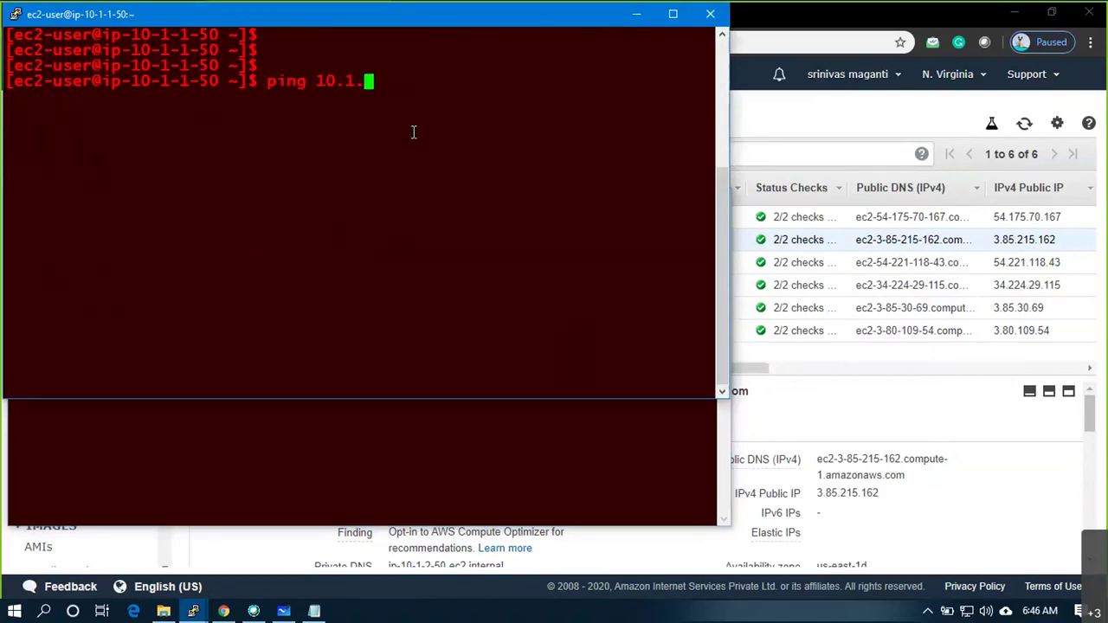
pyautogui.write('2.50')
pyautogui.press('Return')
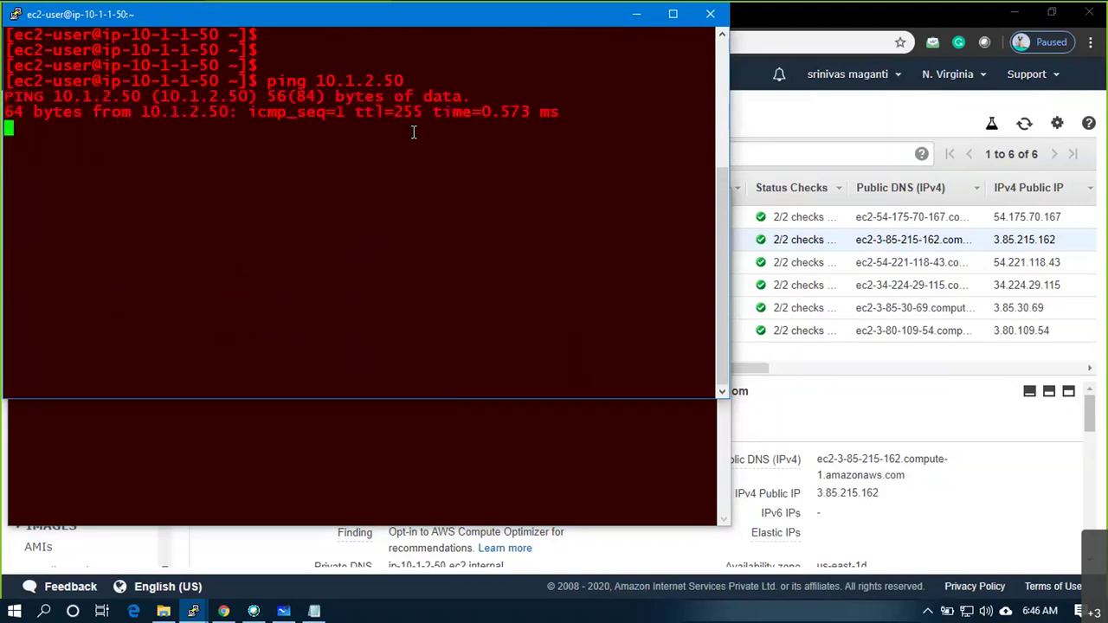
pyautogui.hotkey('ctrl', 'c')
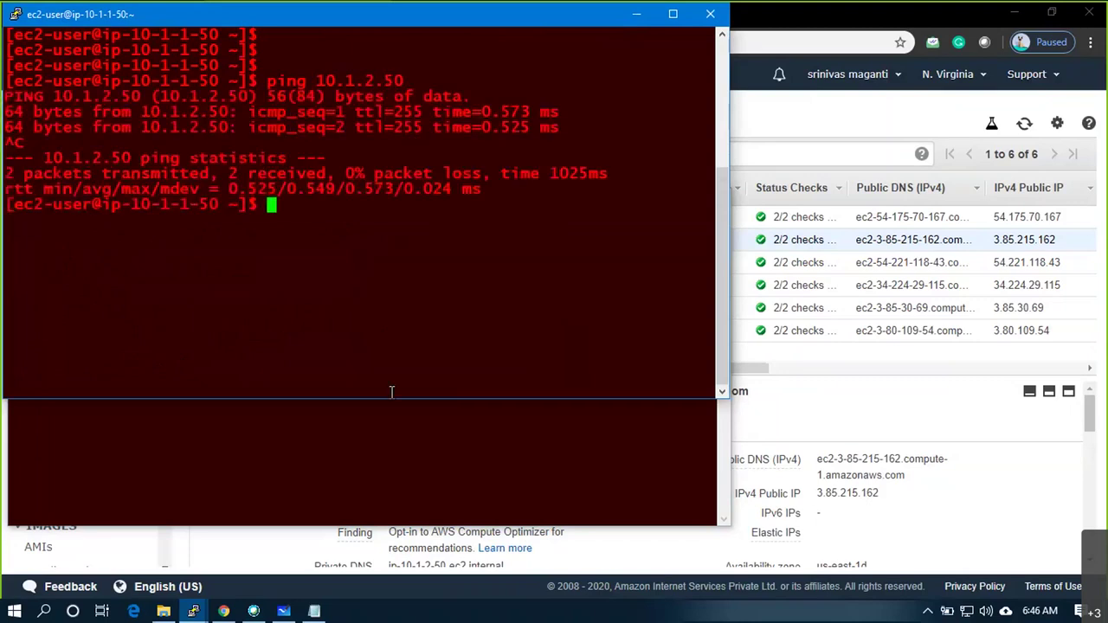
# Ping 10.1.1.50 from the ip-10-1-2-50 terminal, stop it, and narrow that window
pyautogui.click(396, 427)
pyautogui.write('ping 1')
pyautogui.write('0.1.1')
pyautogui.write('.')
pyautogui.write('50')
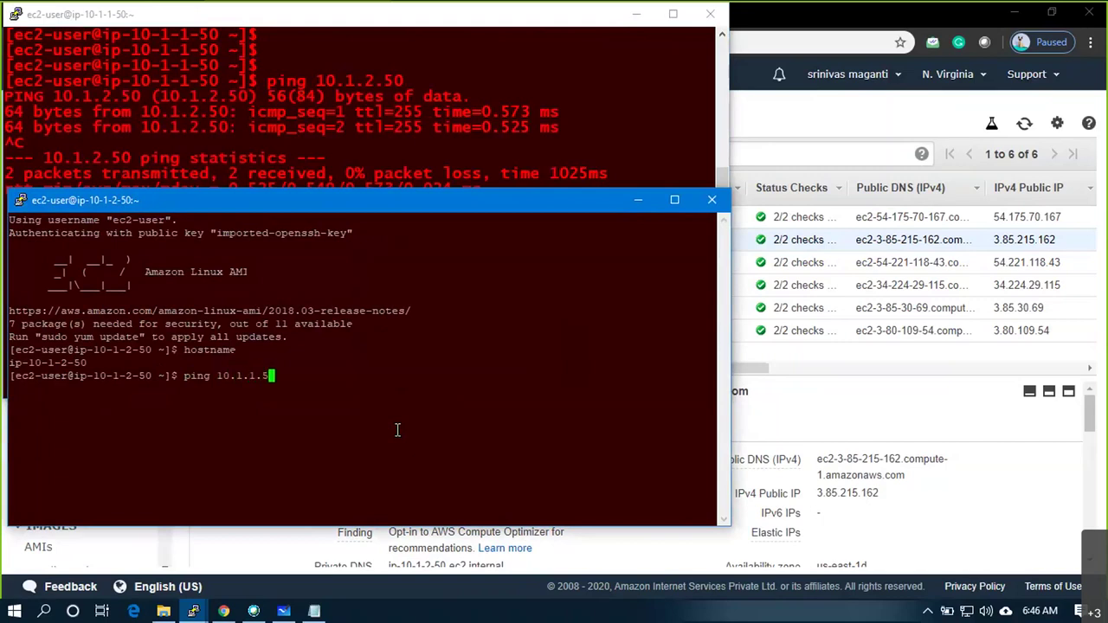
pyautogui.press('Return')
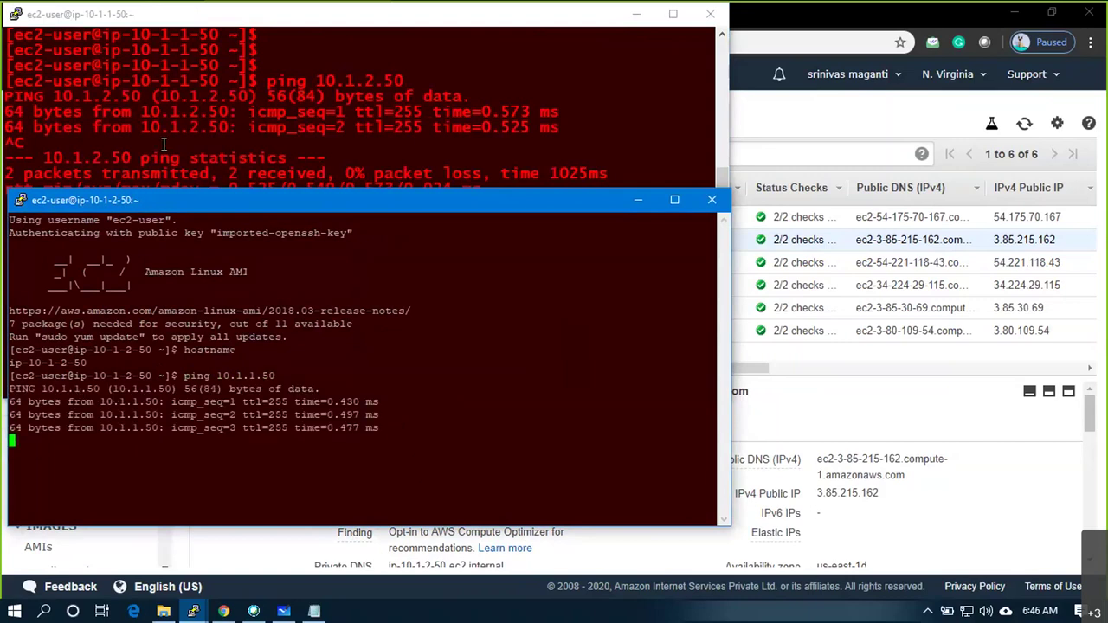
pyautogui.hotkey('ctrl', 'c')
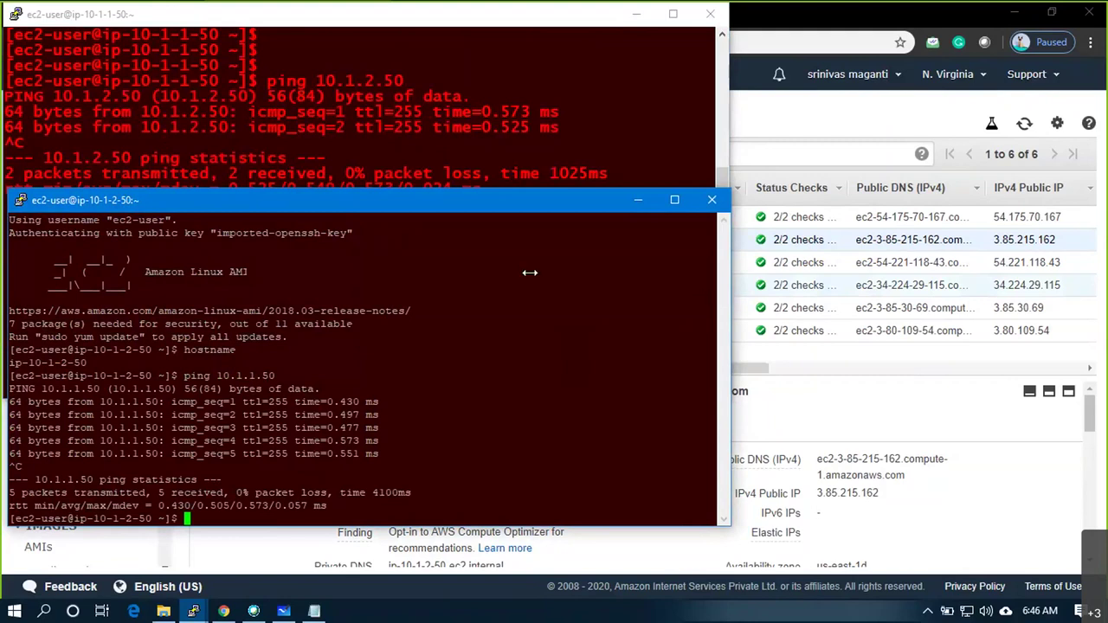
pyautogui.moveTo(530, 272); pyautogui.dragTo(529, 272)
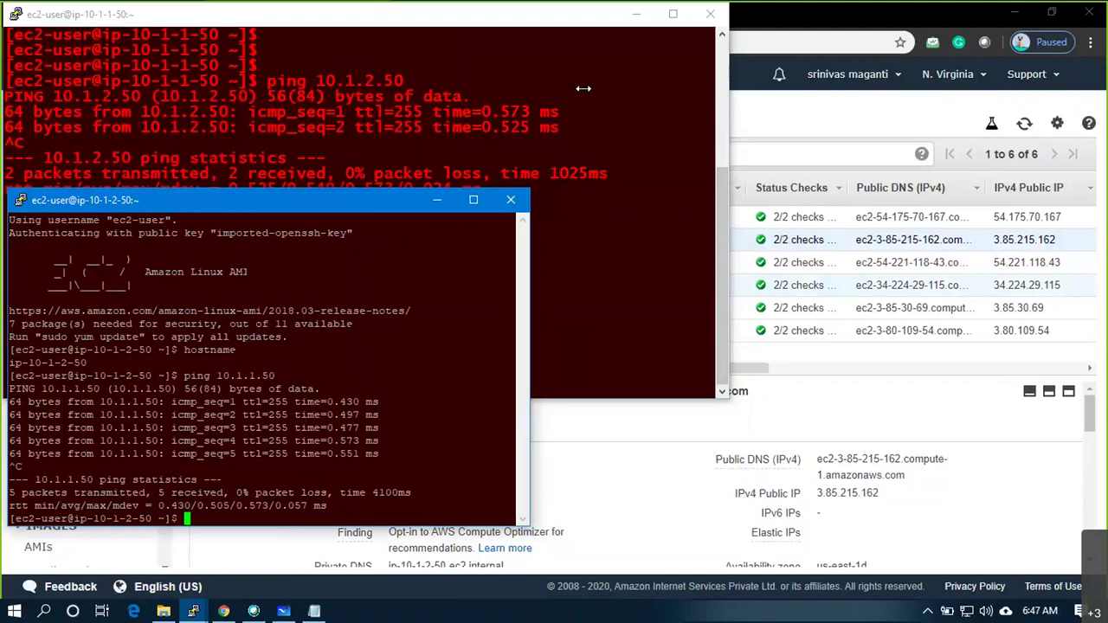
# Stack the ip-10-1-1-50 and ip-10-1-2-50 terminals vertically, then select VM3 in EC2 Instances
pyautogui.click(428, 156)
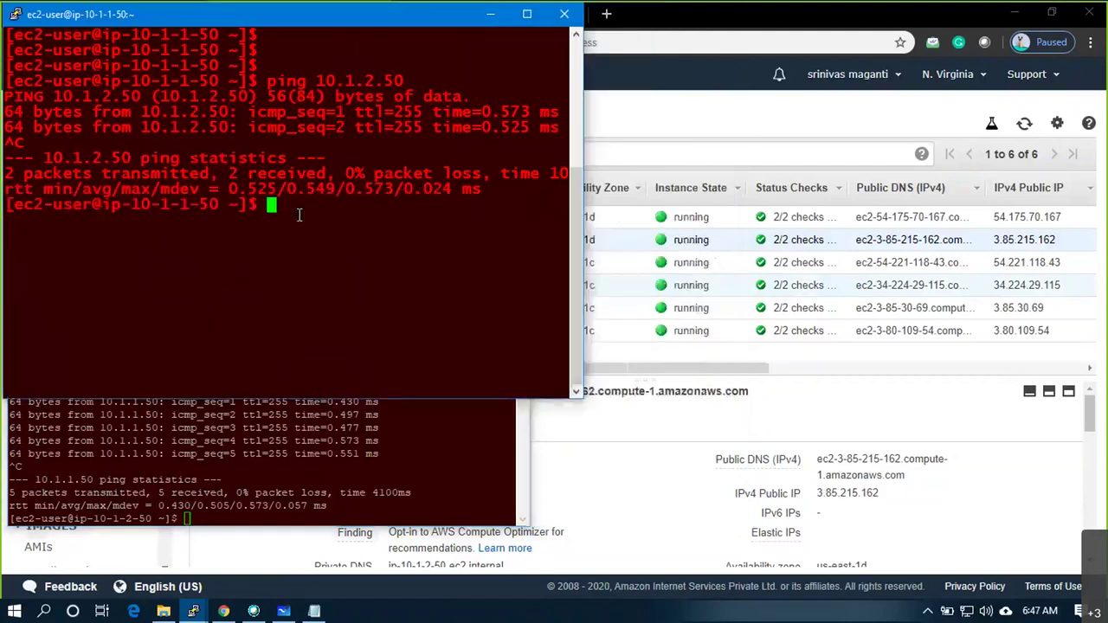
pyautogui.click(339, 454)
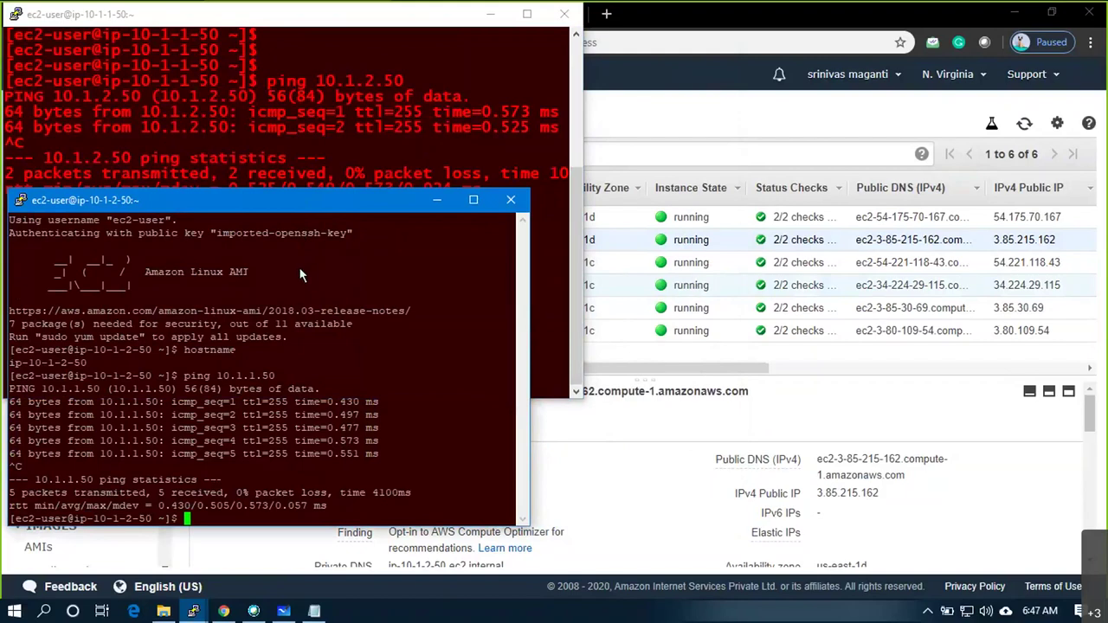
pyautogui.moveTo(300, 200); pyautogui.dragTo(293, 270)
pyautogui.click(466, 84)
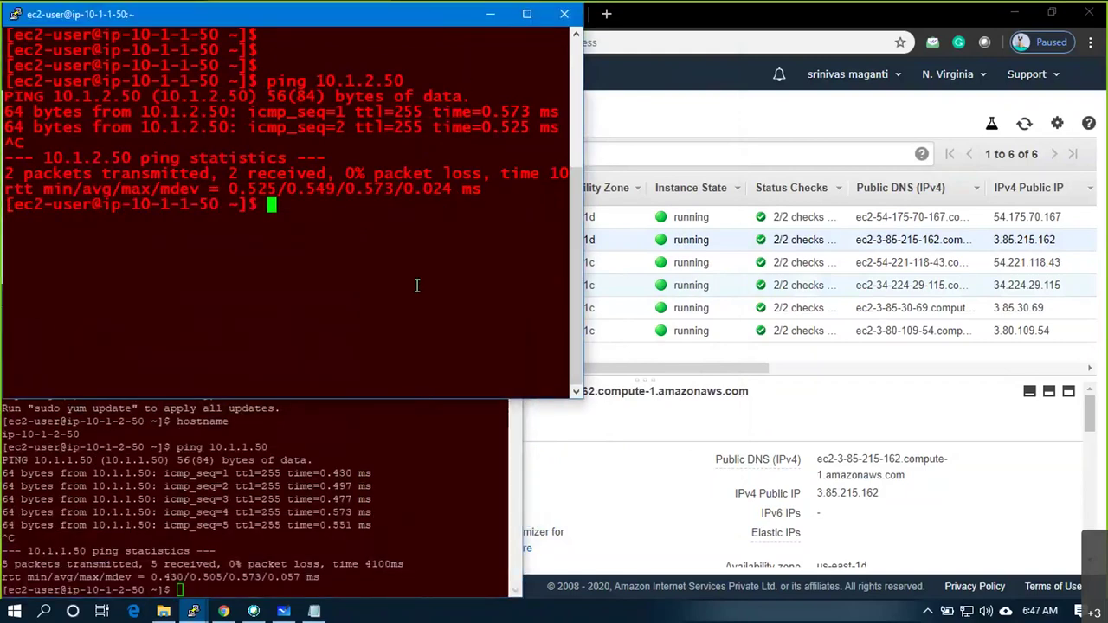
pyautogui.hotkey('alt', 'Tab')
pyautogui.hotkey('alt', 'Tab')
pyautogui.hotkey('alt', 'Tab')
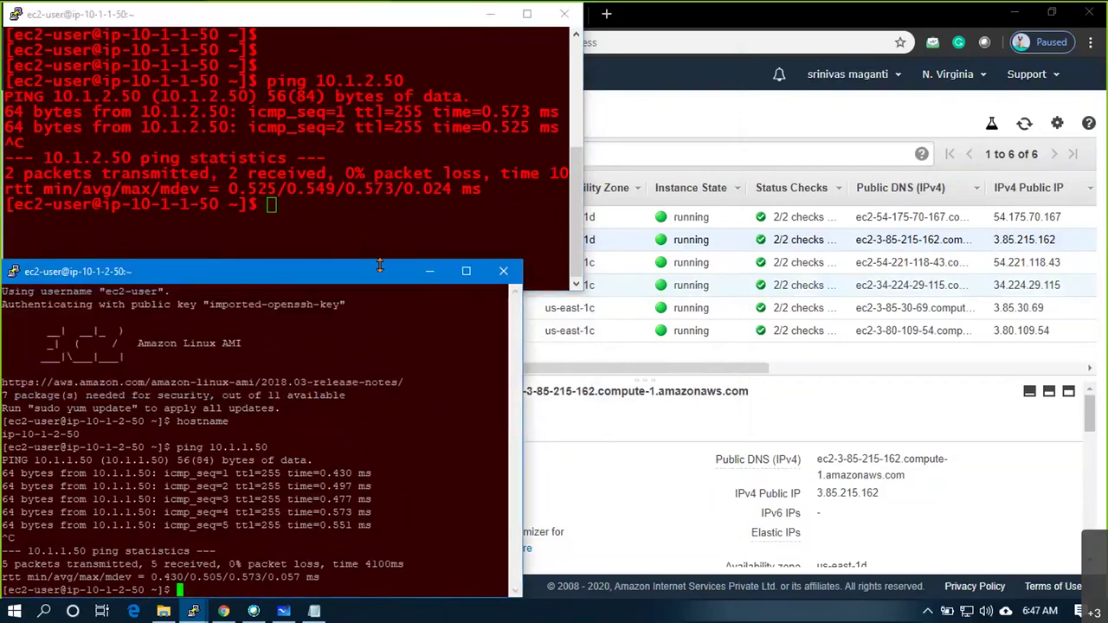
pyautogui.moveTo(356, 315); pyautogui.dragTo(350, 307)
pyautogui.moveTo(579, 120); pyautogui.dragTo(534, 119)
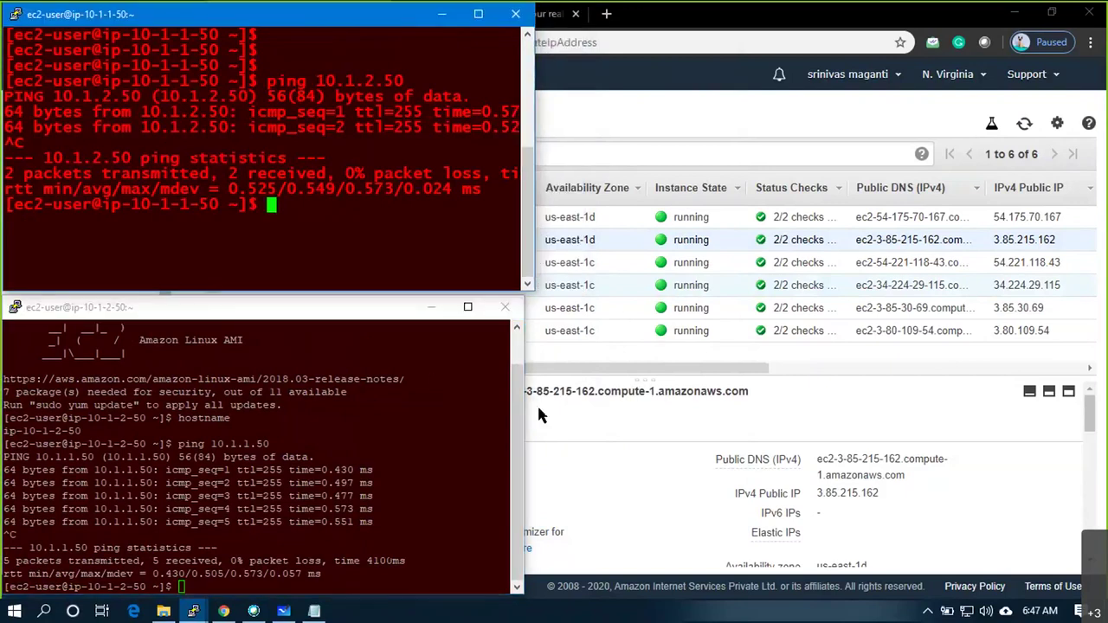
pyautogui.click(665, 368)
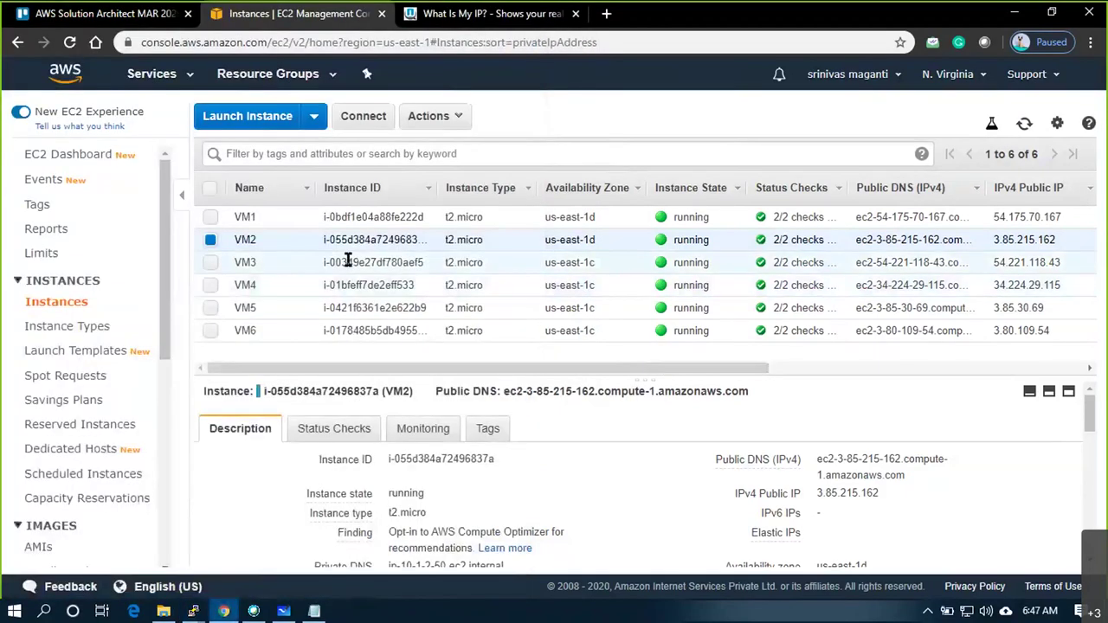
pyautogui.click(352, 262)
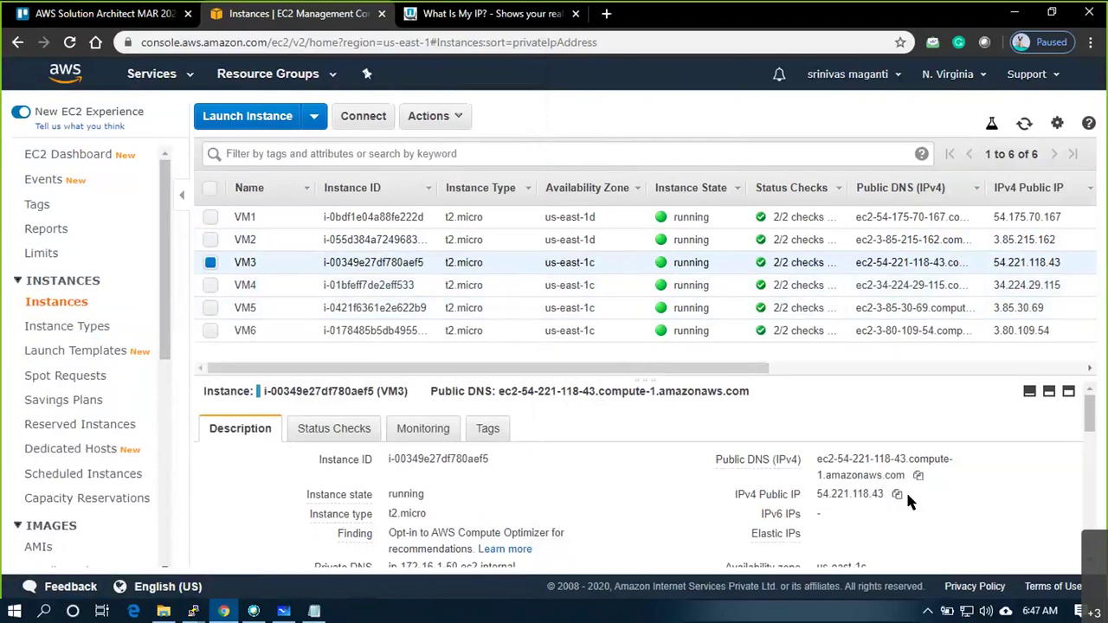
# Copy VM3's public DNS and enter ec2-user@ plus that DNS in a new PuTTY window
pyautogui.click(919, 477)
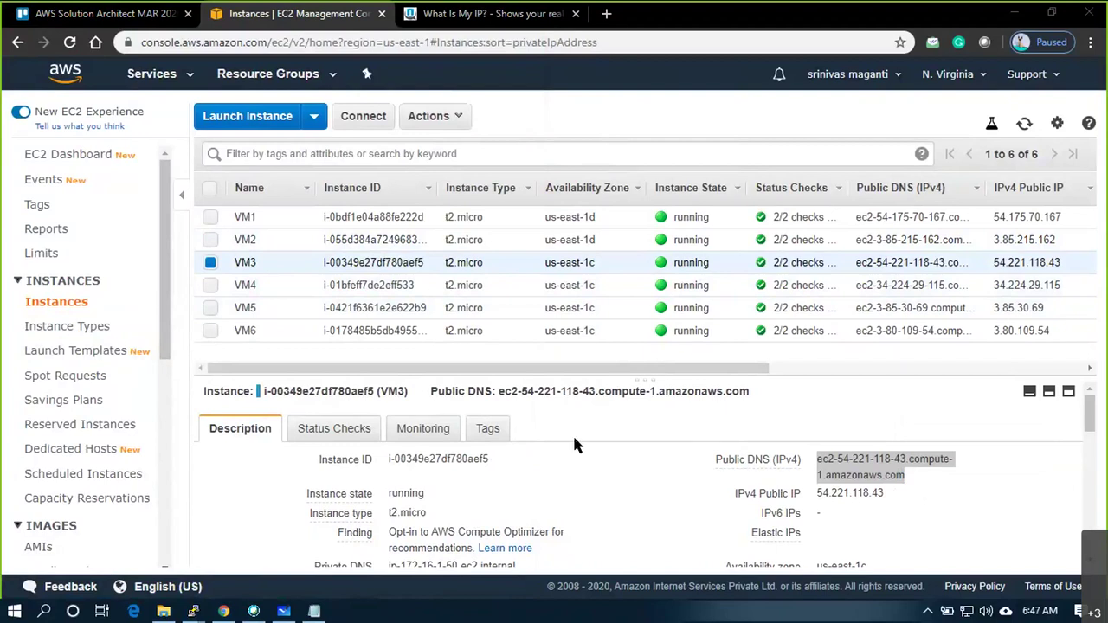
pyautogui.rightClick(194, 611)
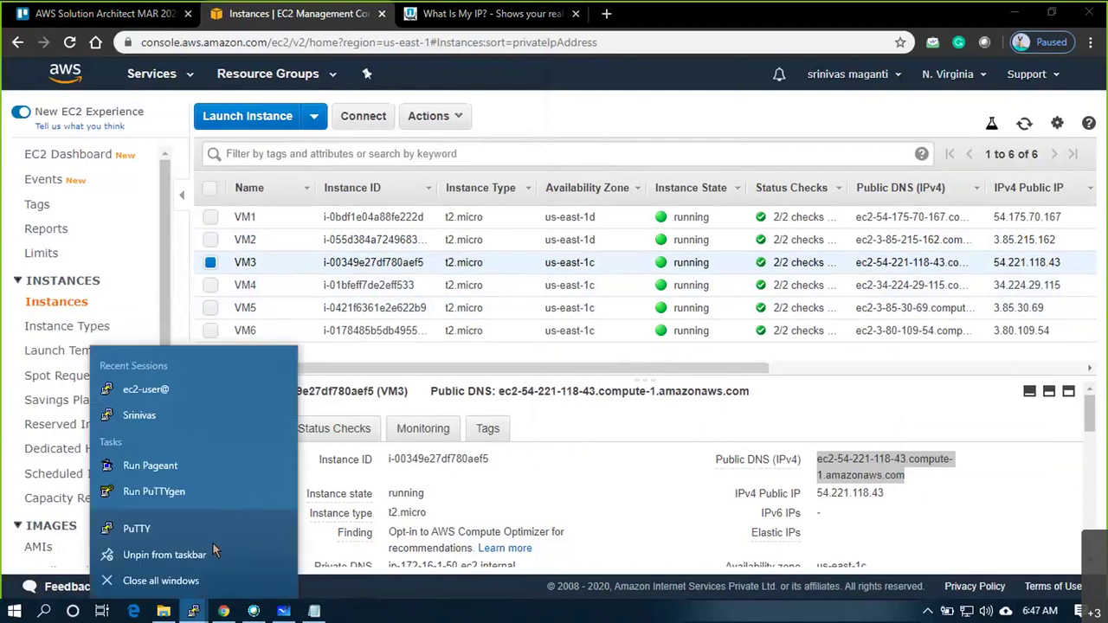
pyautogui.click(195, 526)
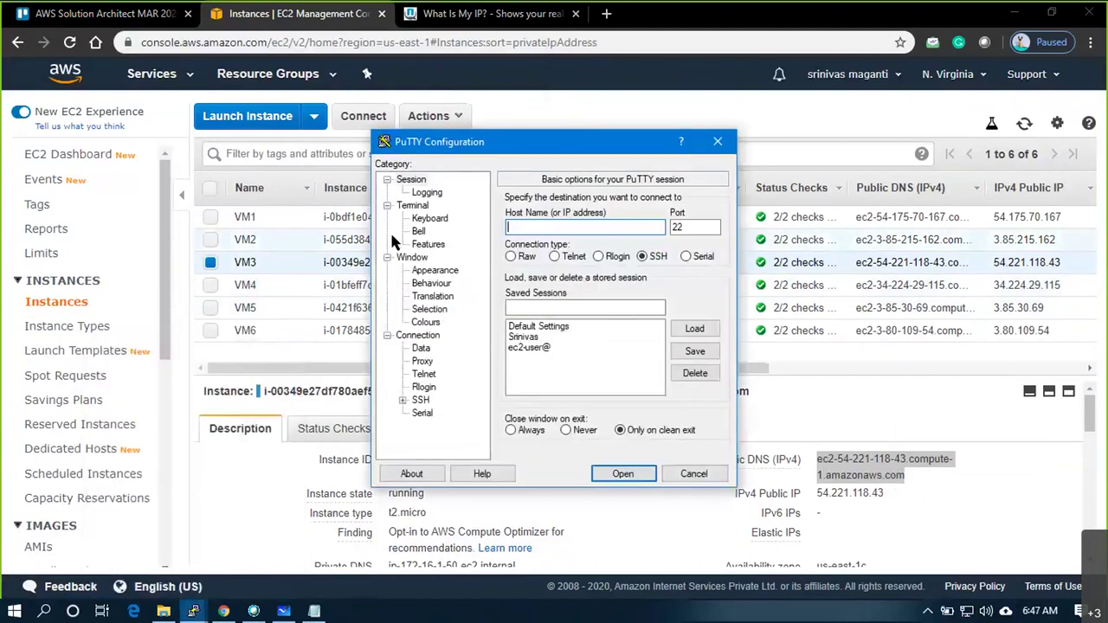
pyautogui.write('ec2-user@')
pyautogui.hotkey('ctrl', 'v')
# Set awsmar20 as the private key file under Connection > SSH > Auth
pyautogui.click(423, 401)
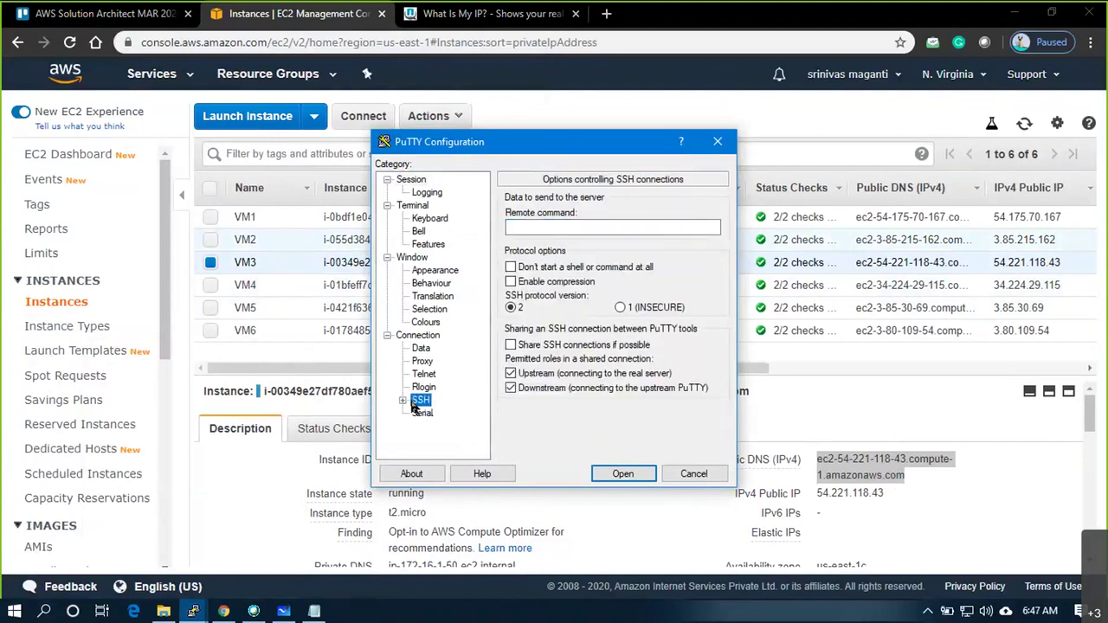
pyautogui.click(403, 400)
pyautogui.click(436, 387)
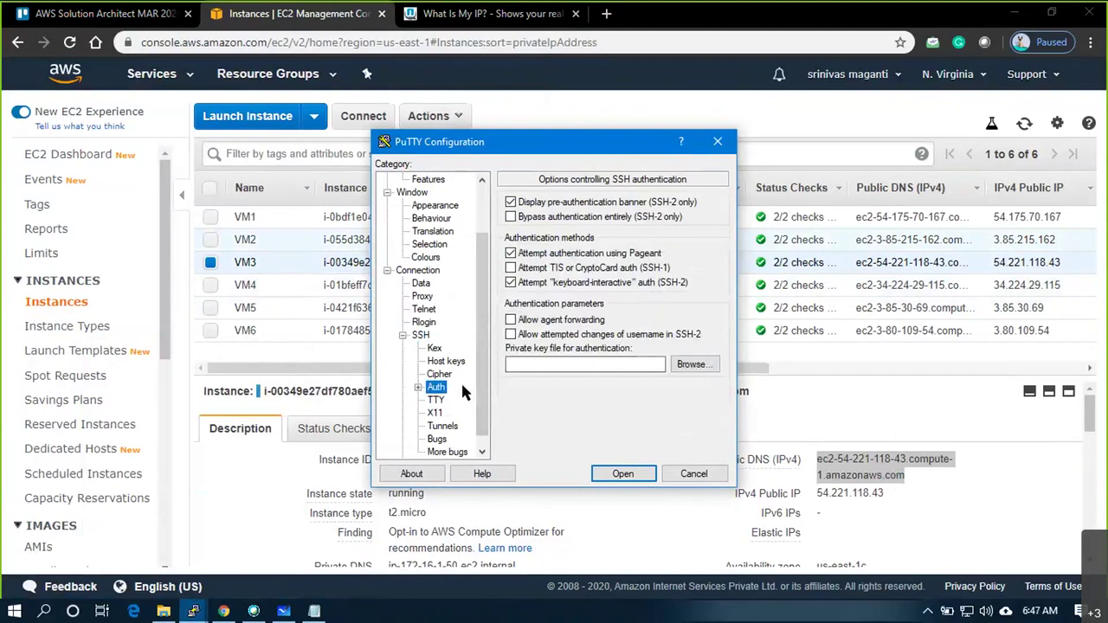
pyautogui.click(679, 364)
pyautogui.click(560, 295)
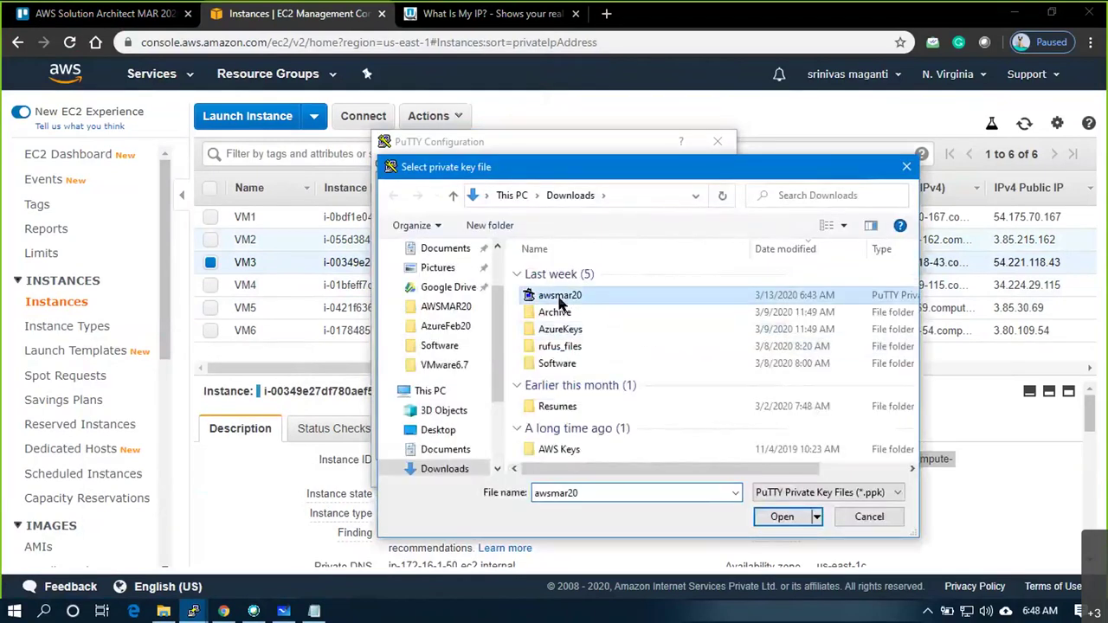
pyautogui.click(768, 520)
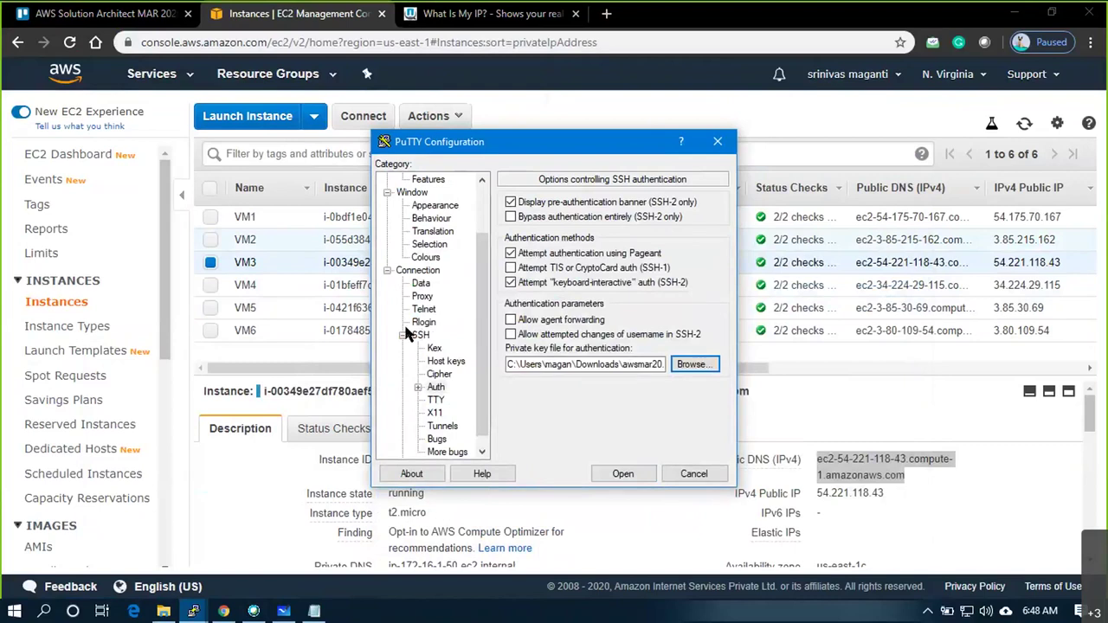
# Set the background green value to 50 and open the connection to VM3
pyautogui.click(425, 257)
pyautogui.click(701, 381)
pyautogui.write('50')
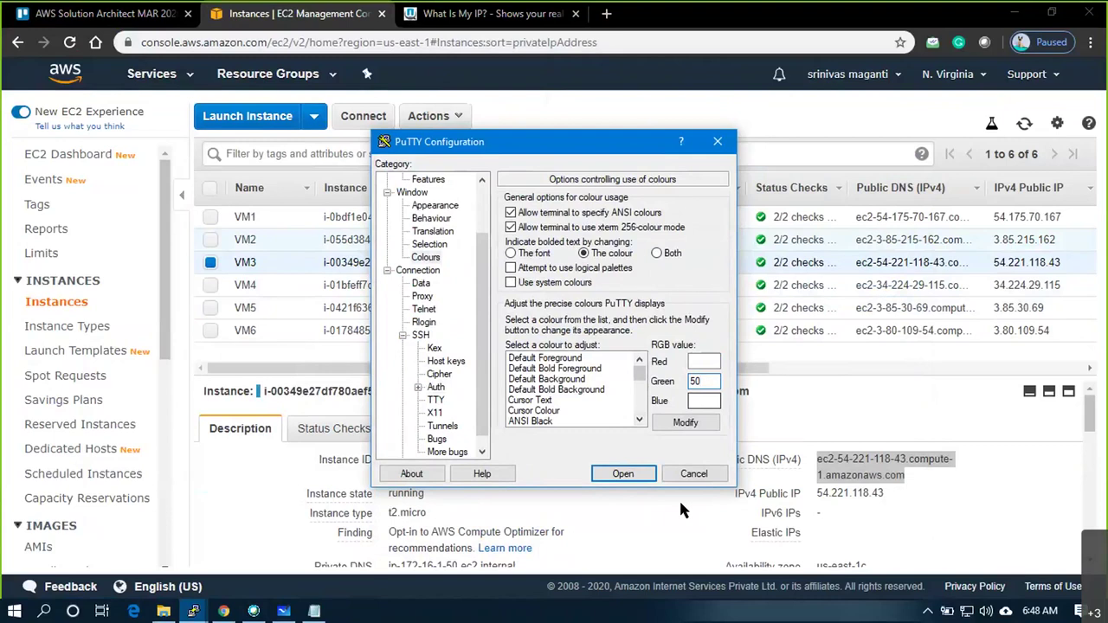
pyautogui.click(623, 474)
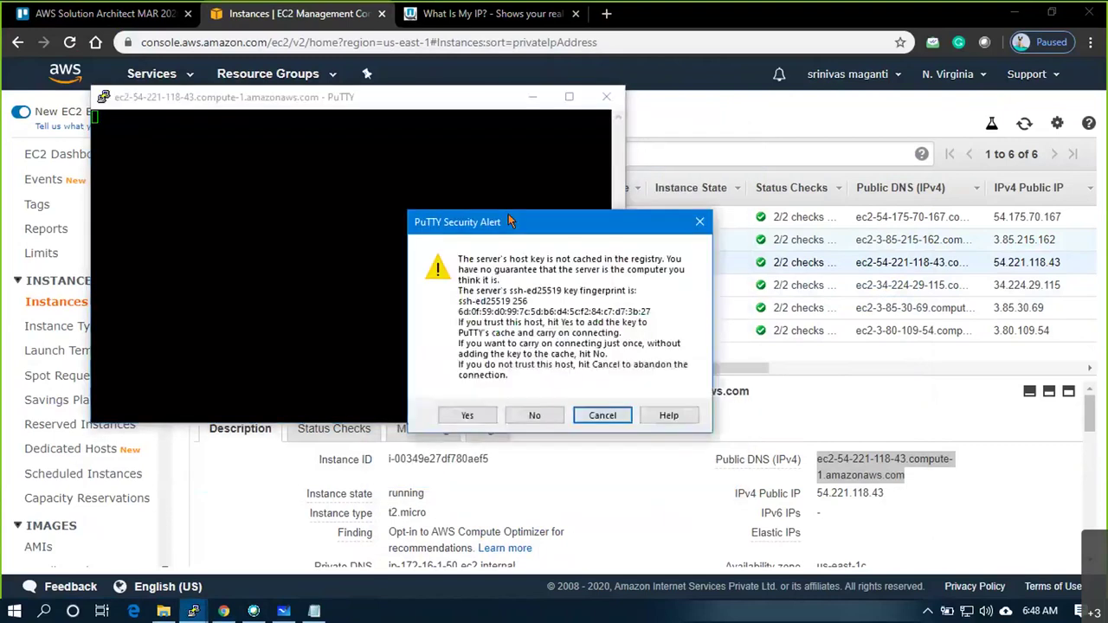
# Accept VM3's host key, then change the running session's default background to green 50
pyautogui.click(461, 415)
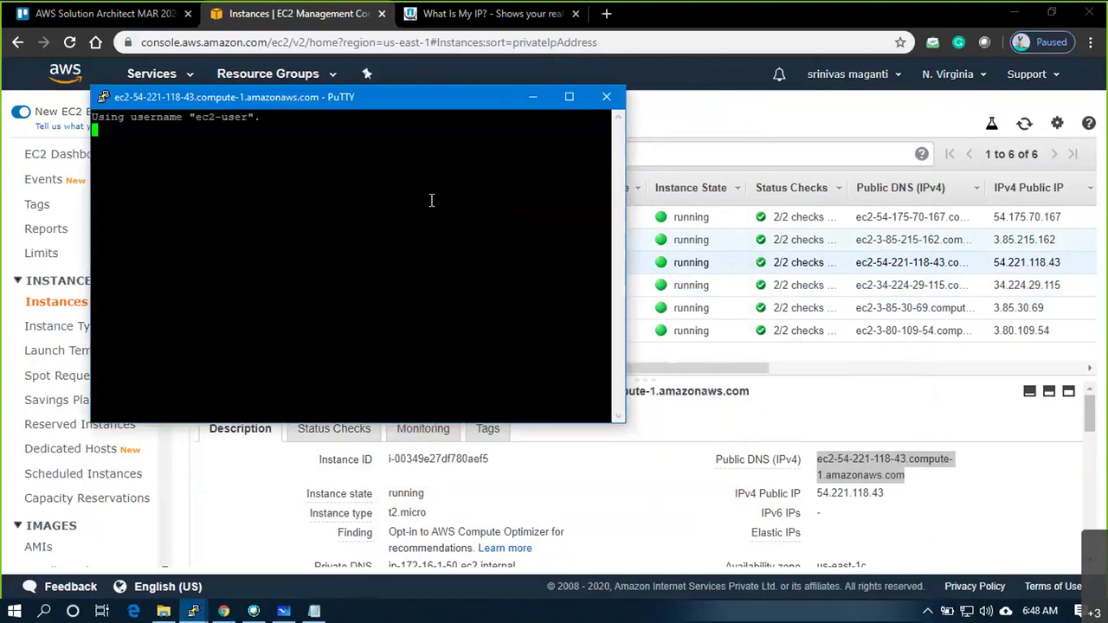
pyautogui.rightClick(455, 105)
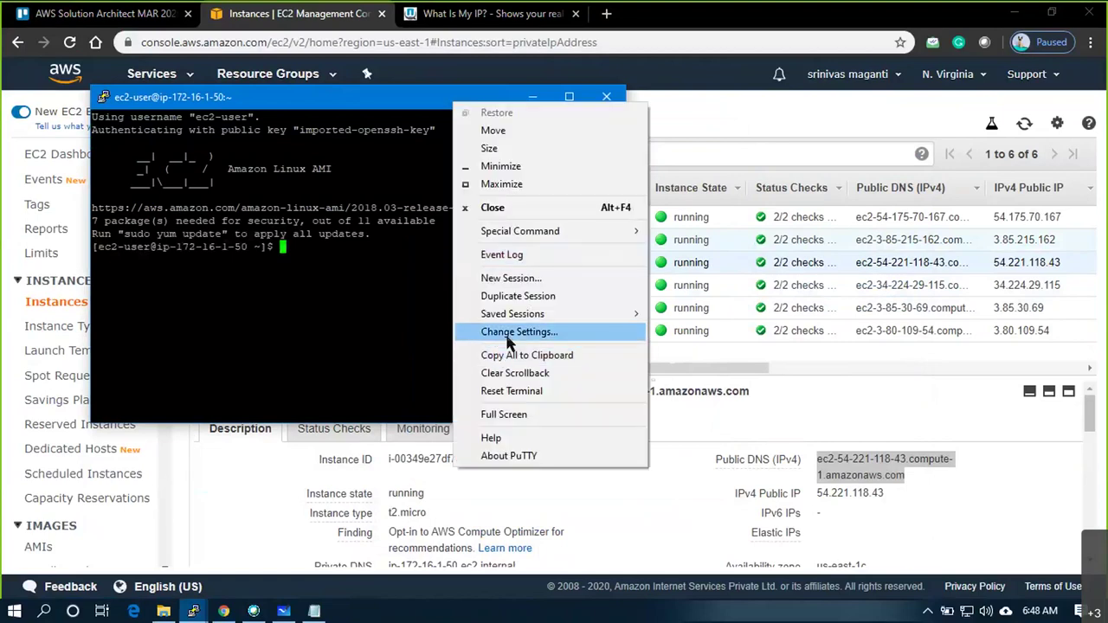
pyautogui.click(517, 332)
pyautogui.click(425, 322)
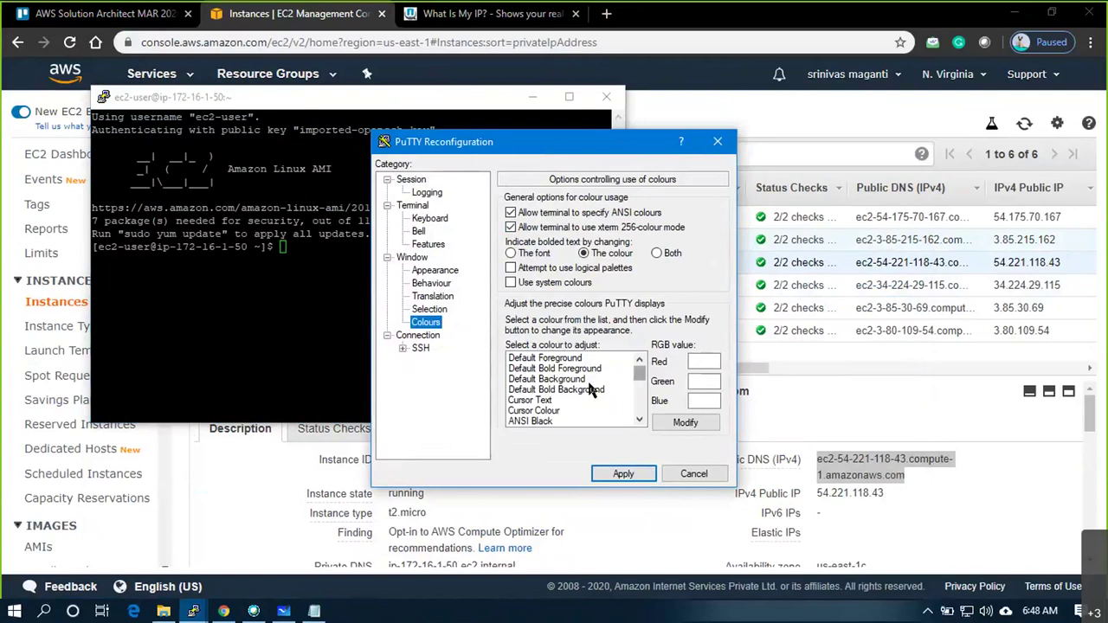
pyautogui.click(567, 381)
pyautogui.doubleClick(700, 383)
pyautogui.write('50')
pyautogui.click(623, 474)
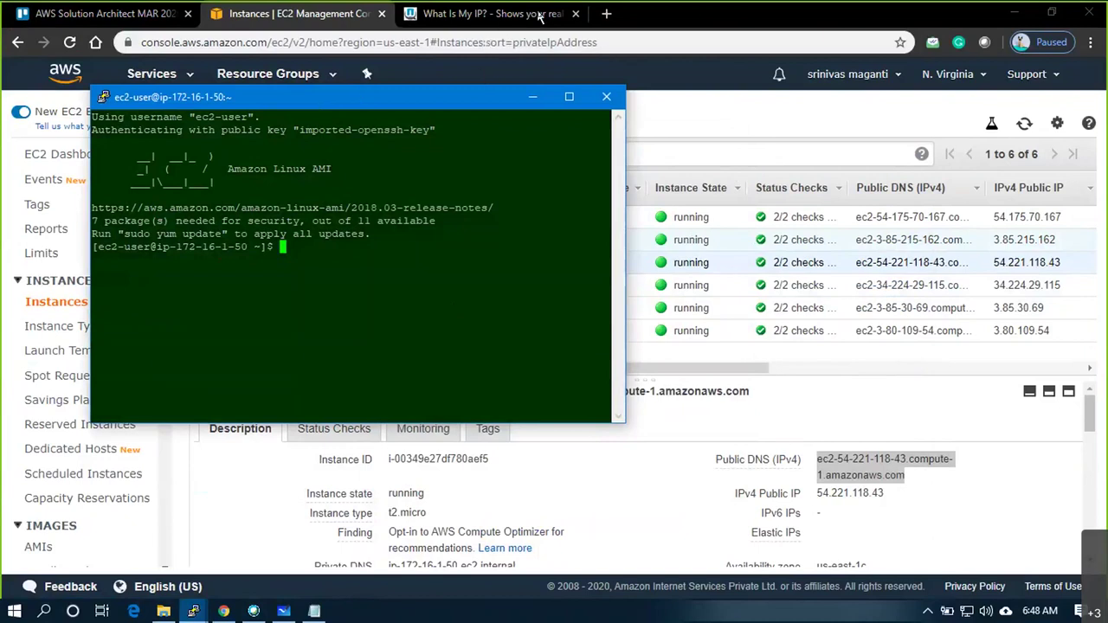
# Move the VM3 terminal to the top middle and start a new session from its menu
pyautogui.moveTo(485, 96); pyautogui.dragTo(711, 13)
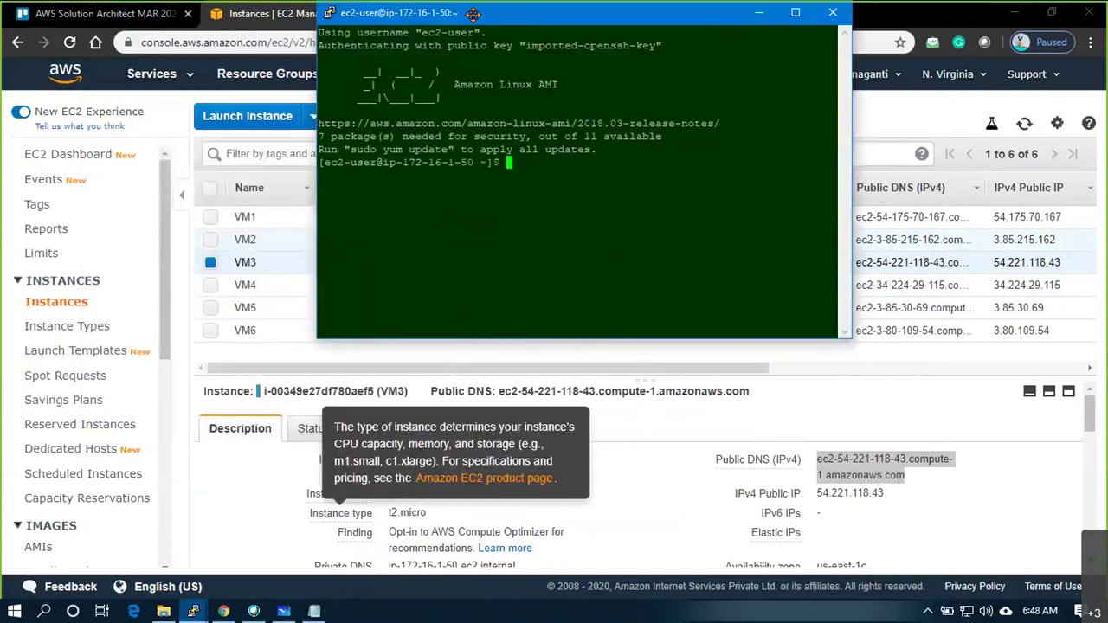
pyautogui.rightClick(397, 13)
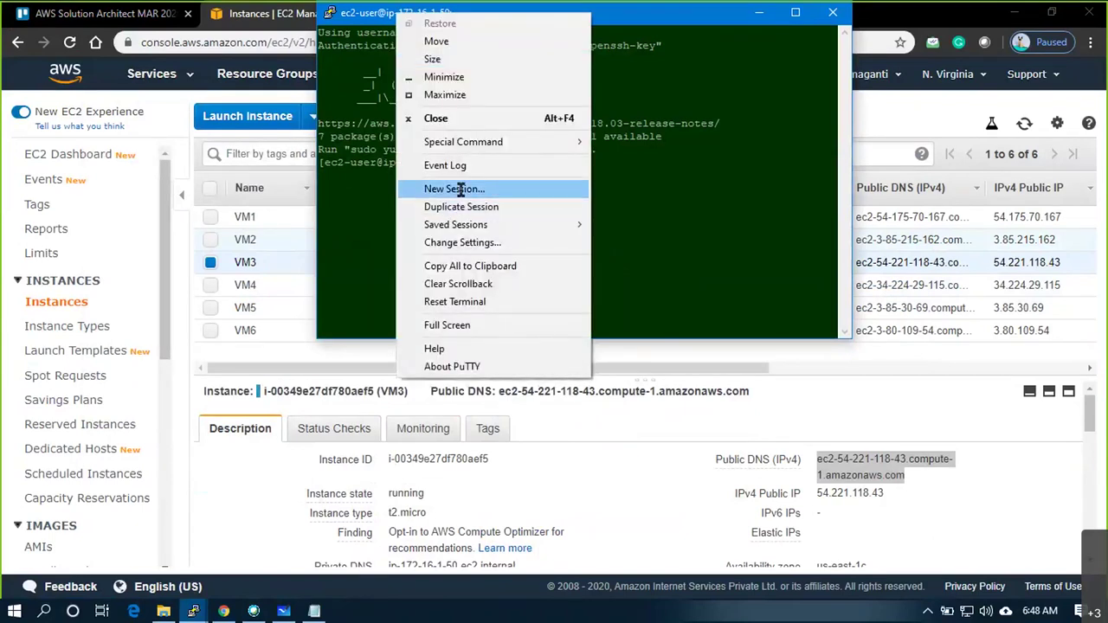
pyautogui.click(454, 189)
# Copy VM4's public DNS and enter ec2-user@ plus that DNS as the host
pyautogui.click(264, 286)
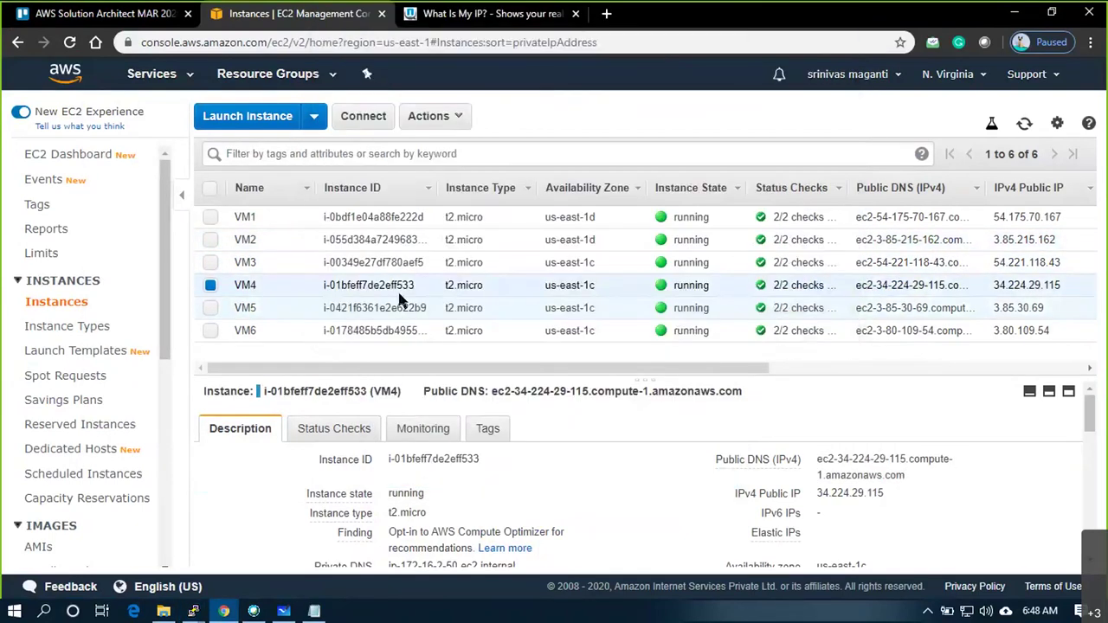
pyautogui.click(921, 478)
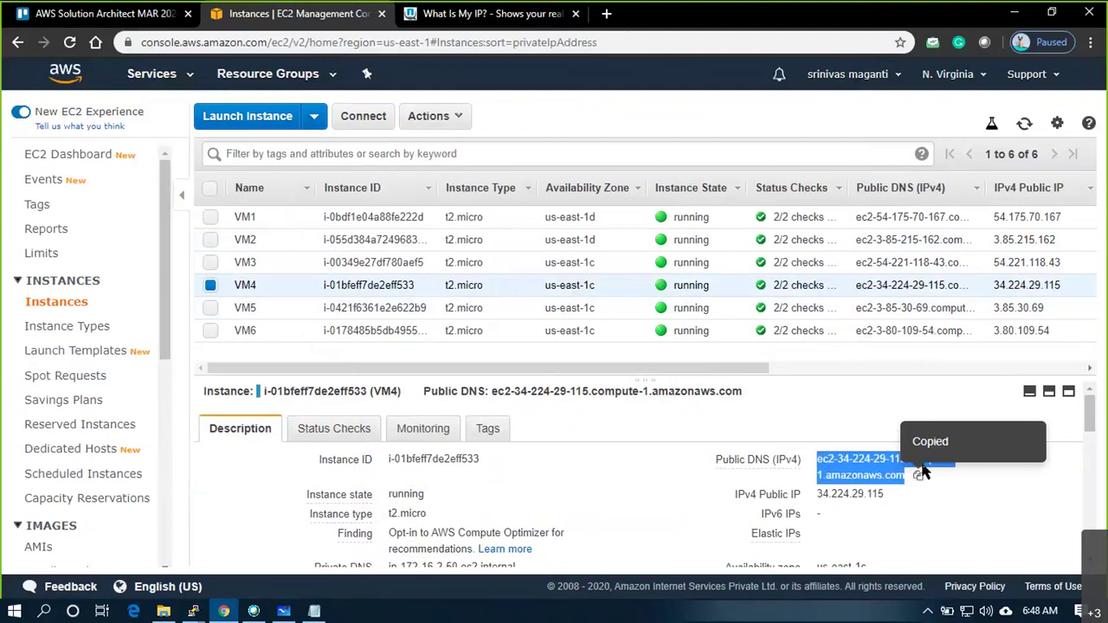
pyautogui.hotkey('alt', 'Tab')
pyautogui.write('ec2-us')
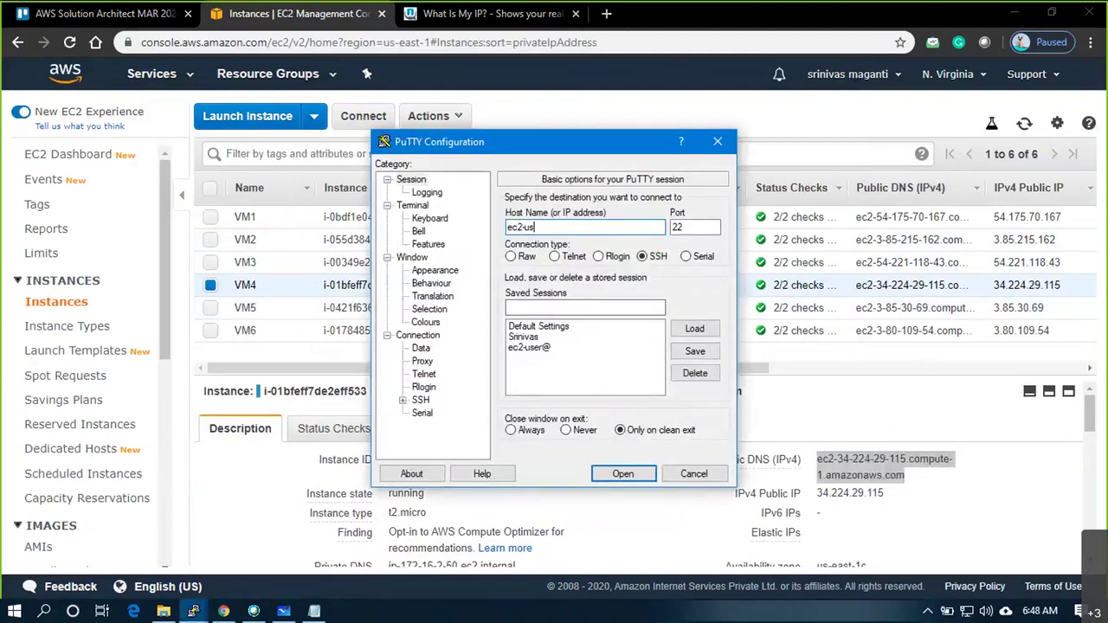
pyautogui.write('er@')
pyautogui.hotkey('ctrl', 'v')
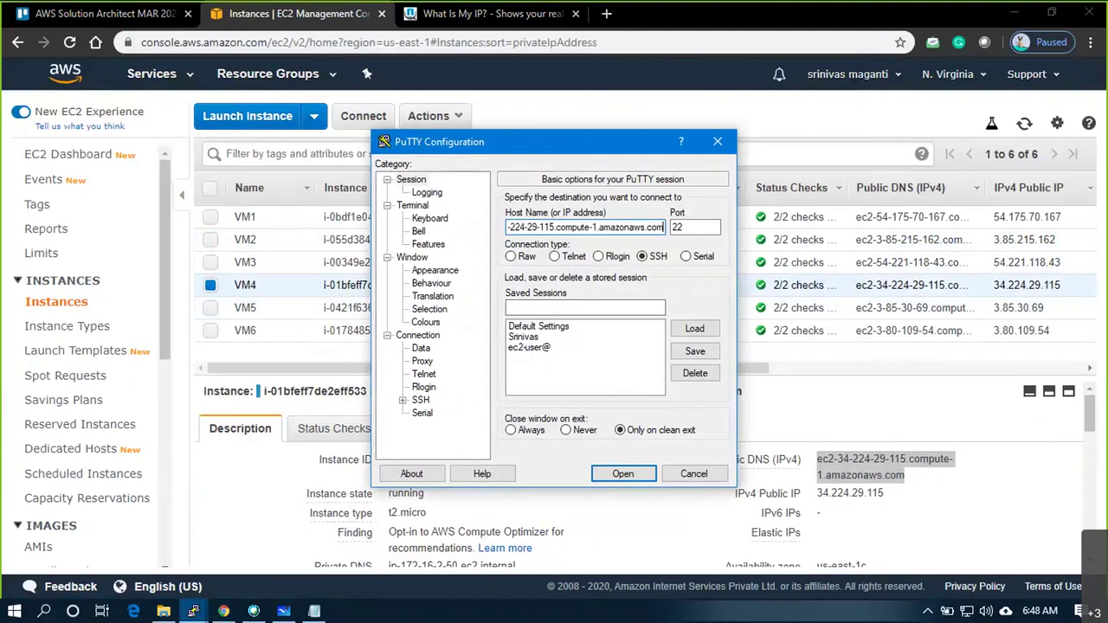
# Set the default background green value to 5
pyautogui.click(425, 322)
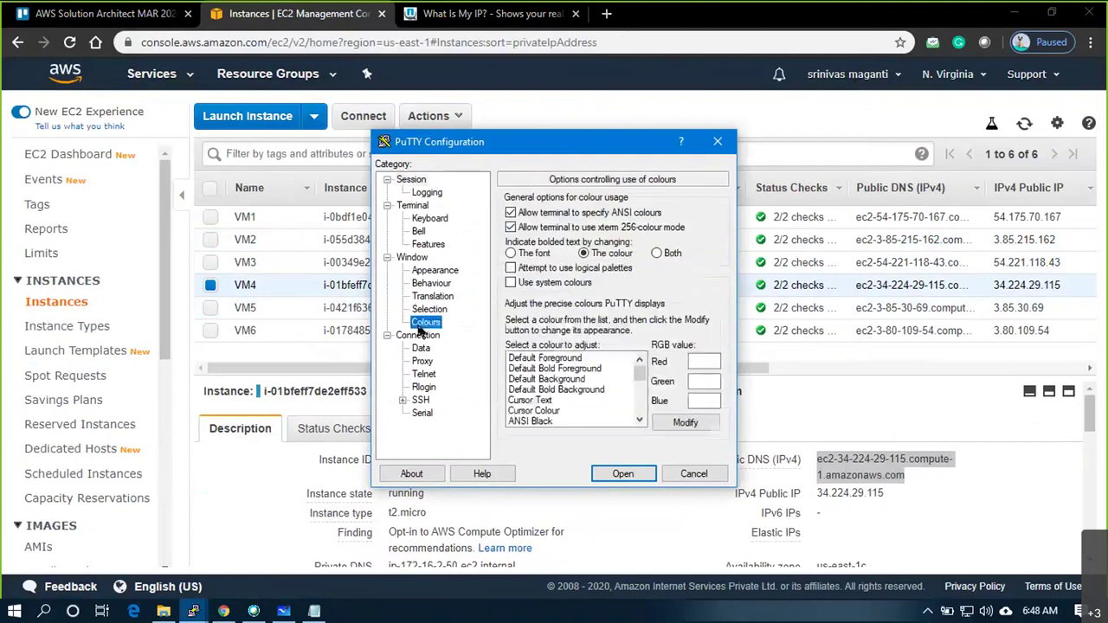
pyautogui.click(546, 379)
pyautogui.doubleClick(697, 381)
pyautogui.write('50')
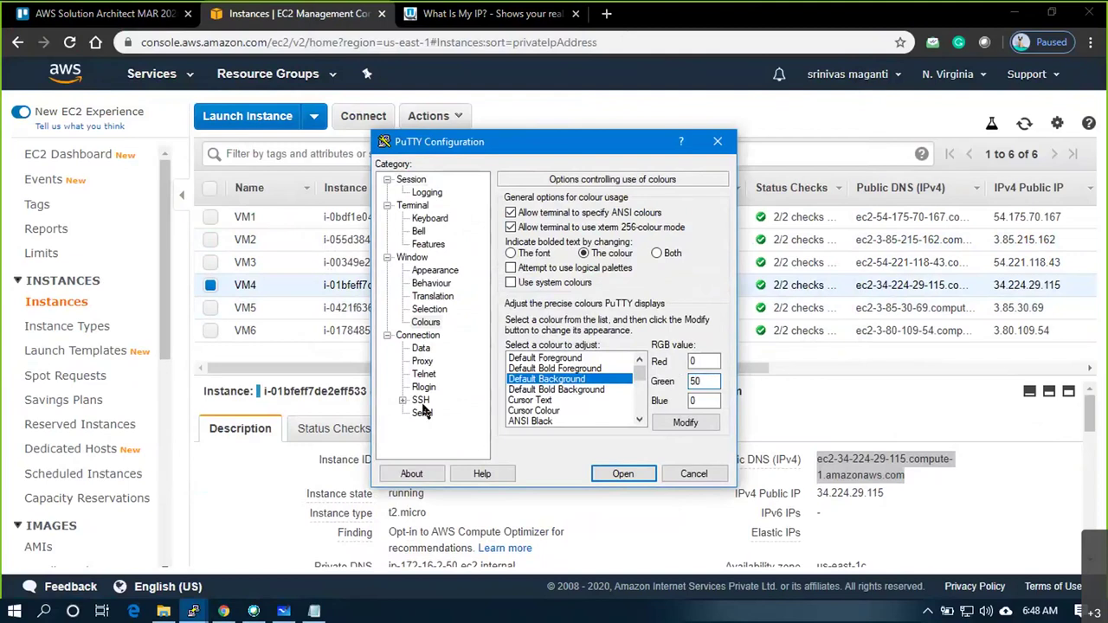
# Use the awsmar20 key, connect to VM4, accept its host key, and minimize the terminal
pyautogui.click(421, 400)
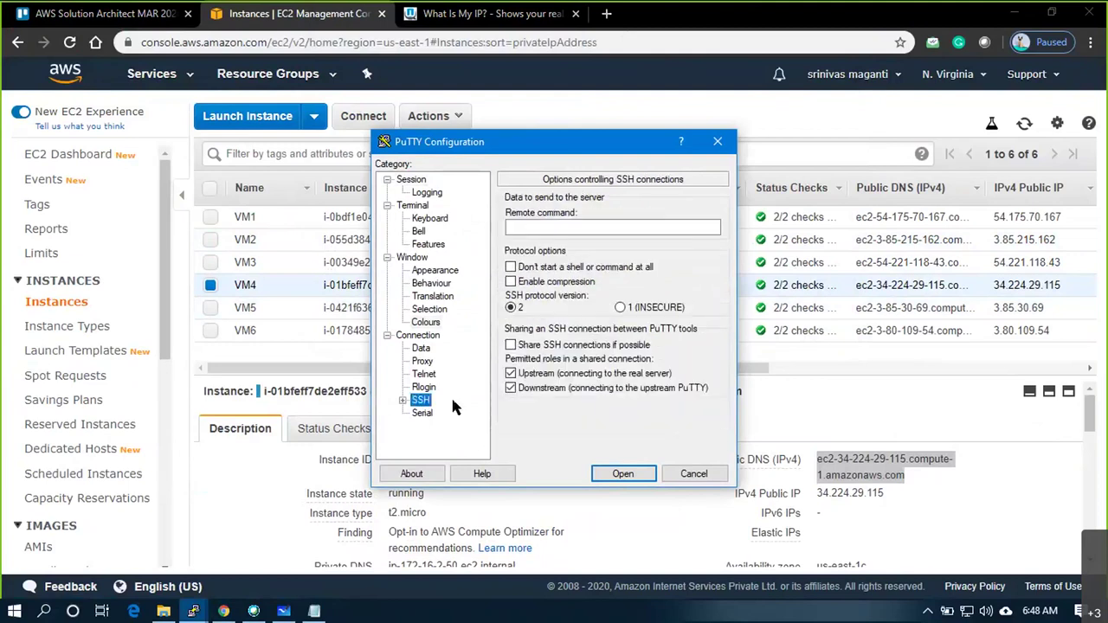
pyautogui.click(403, 400)
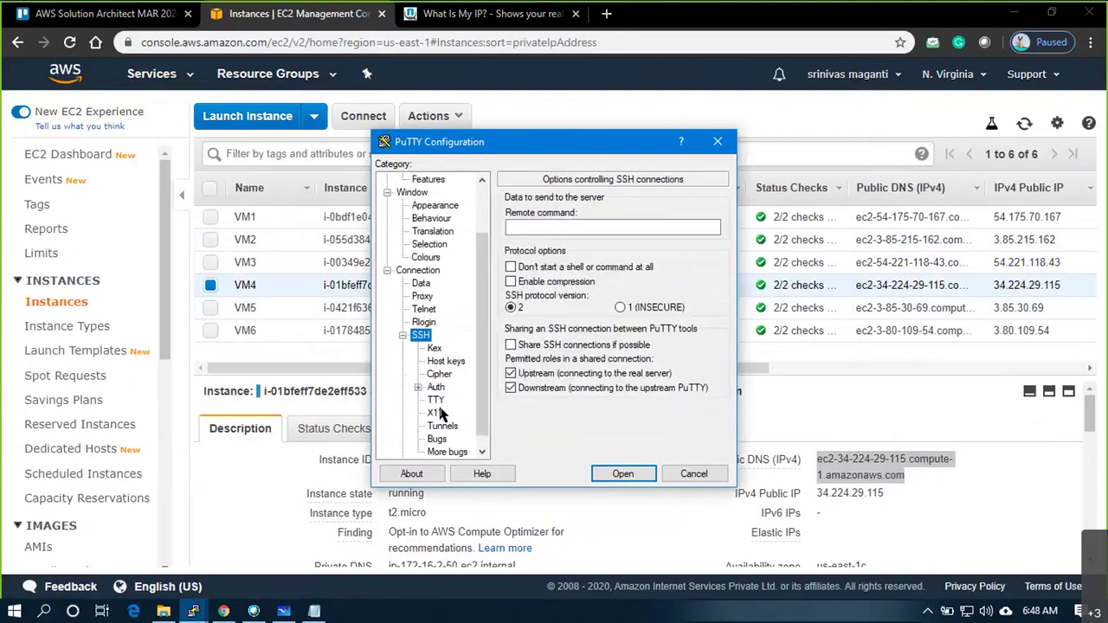
pyautogui.click(435, 387)
pyautogui.click(691, 365)
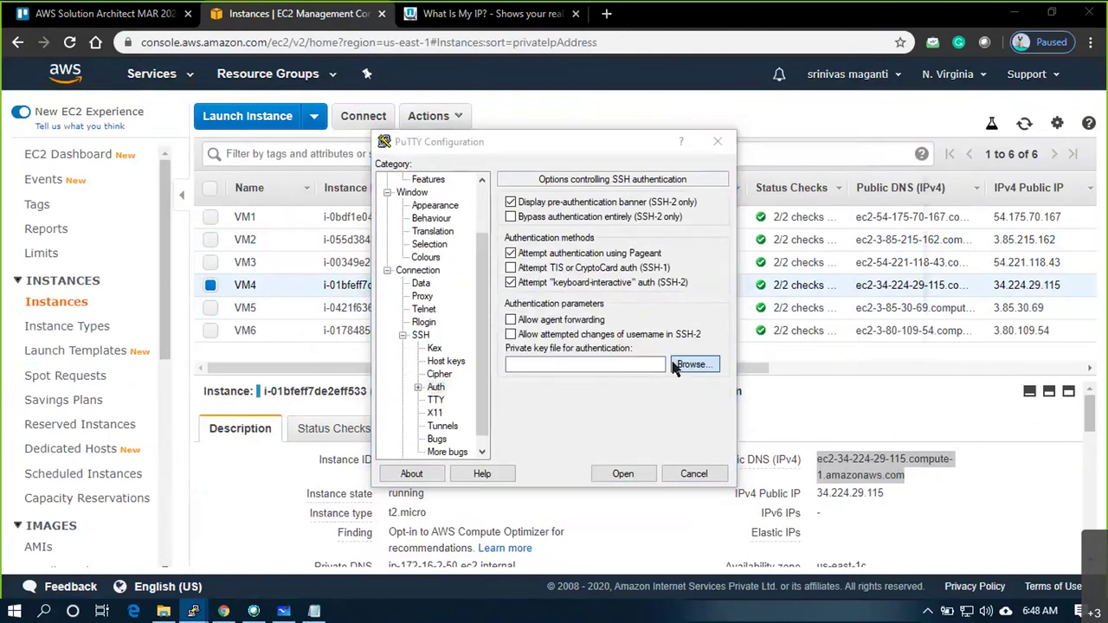
pyautogui.doubleClick(545, 298)
pyautogui.click(621, 470)
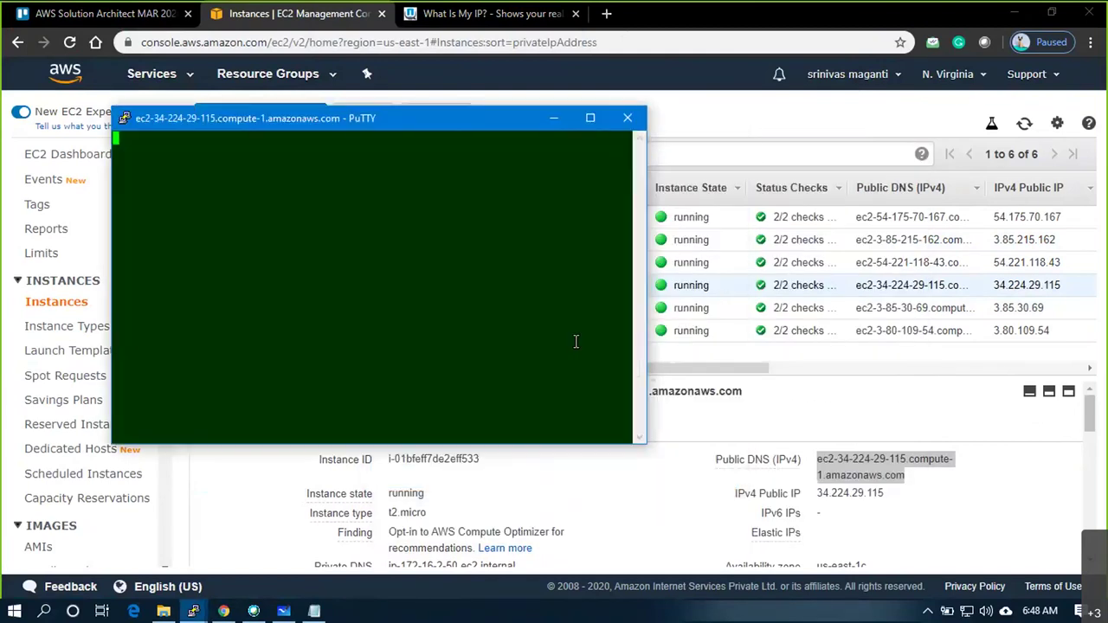
pyautogui.click(442, 413)
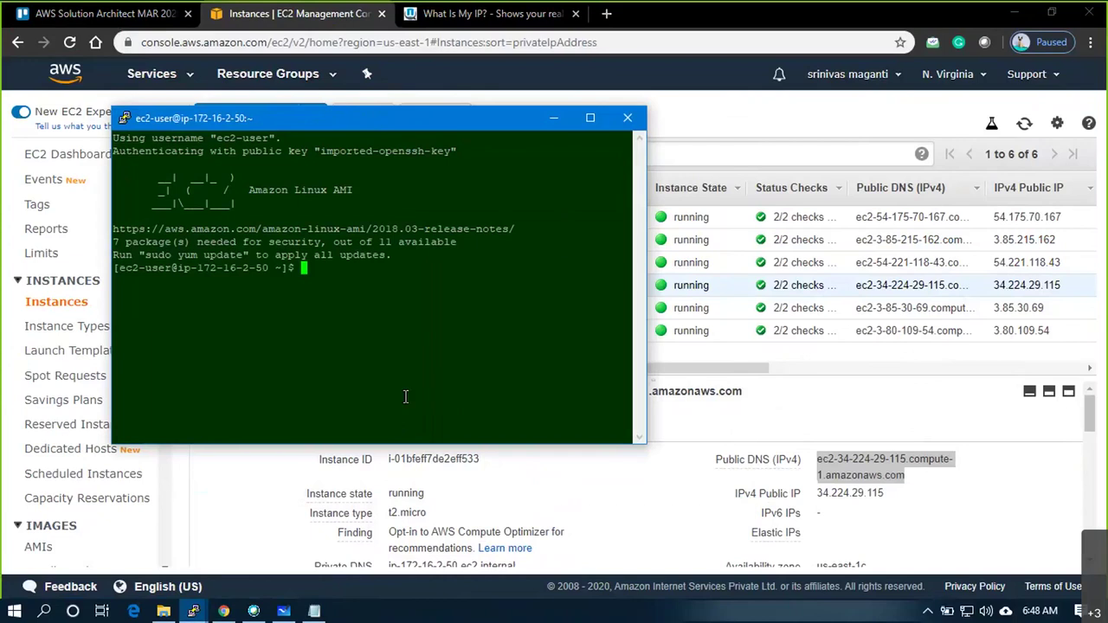
pyautogui.click(194, 611)
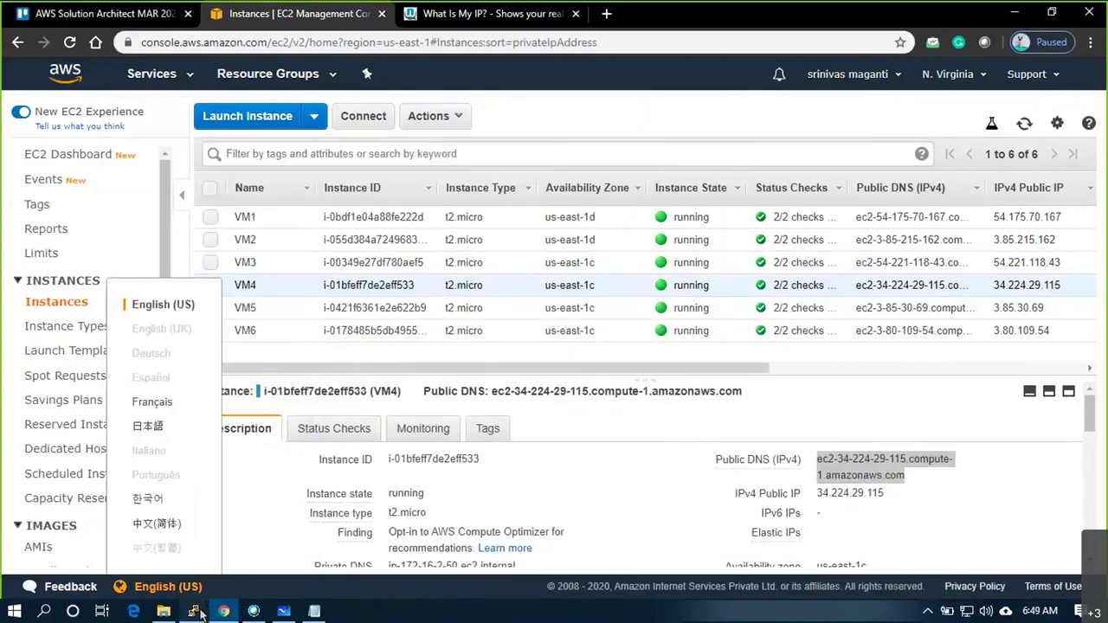
# Restore the ip-172-16-1-50 terminal and ping 172.16.2.50 from it
pyautogui.moveTo(194, 612)
pyautogui.click(235, 561)
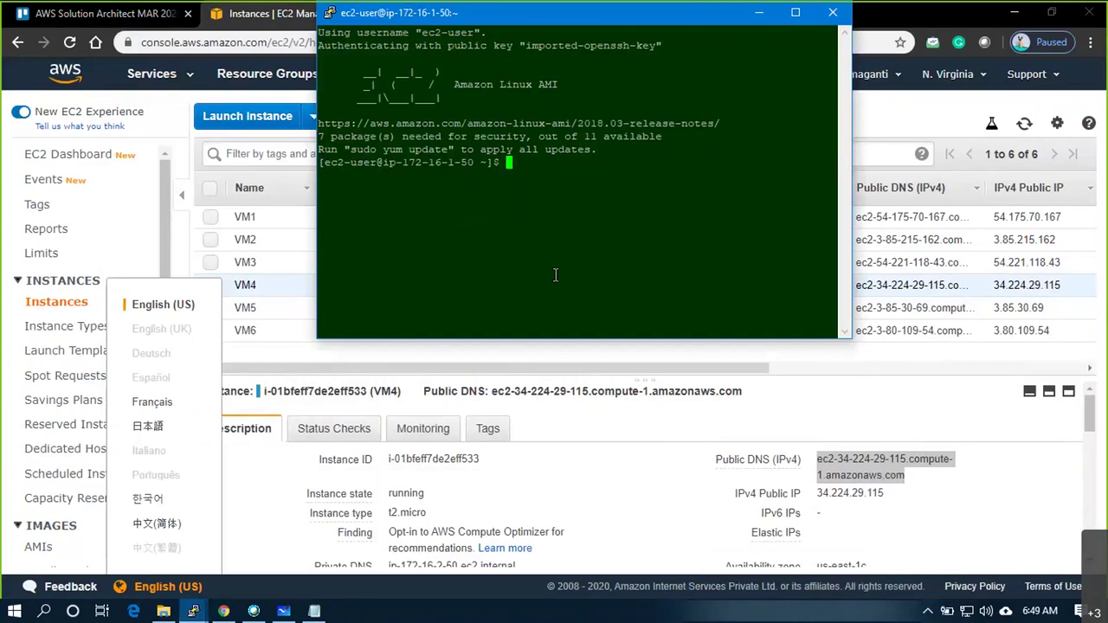
pyautogui.click(193, 612)
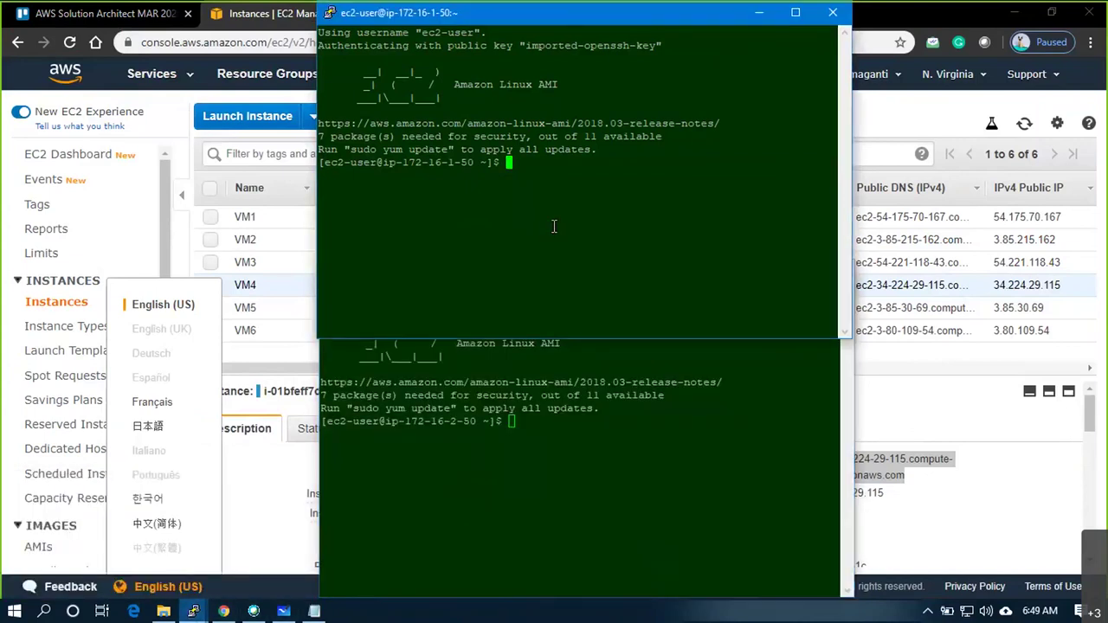
pyautogui.write('ping 172.16.2.50')
pyautogui.press('Return')
# In the ip-172-16-2-50 terminal, ping 172.16.1.50, then stop it
pyautogui.click(476, 450)
pyautogui.write('172.168')
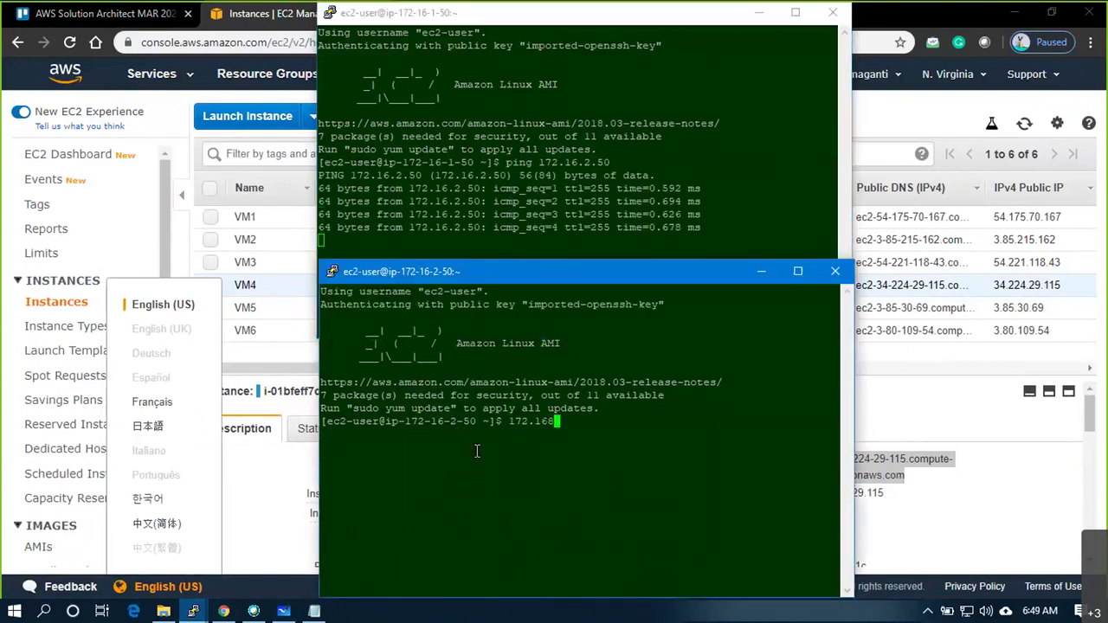
pyautogui.press('BackSpace')
pyautogui.write('.1.50')
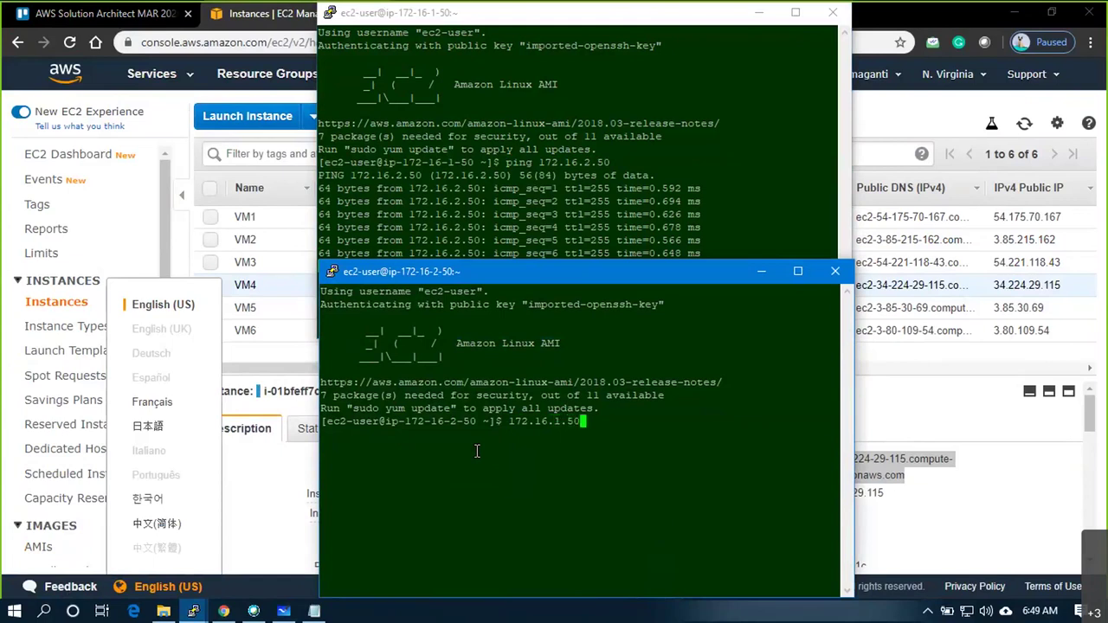
pyautogui.press('Return')
pyautogui.press('Up')
pyautogui.press('Left')
pyautogui.press('Home')
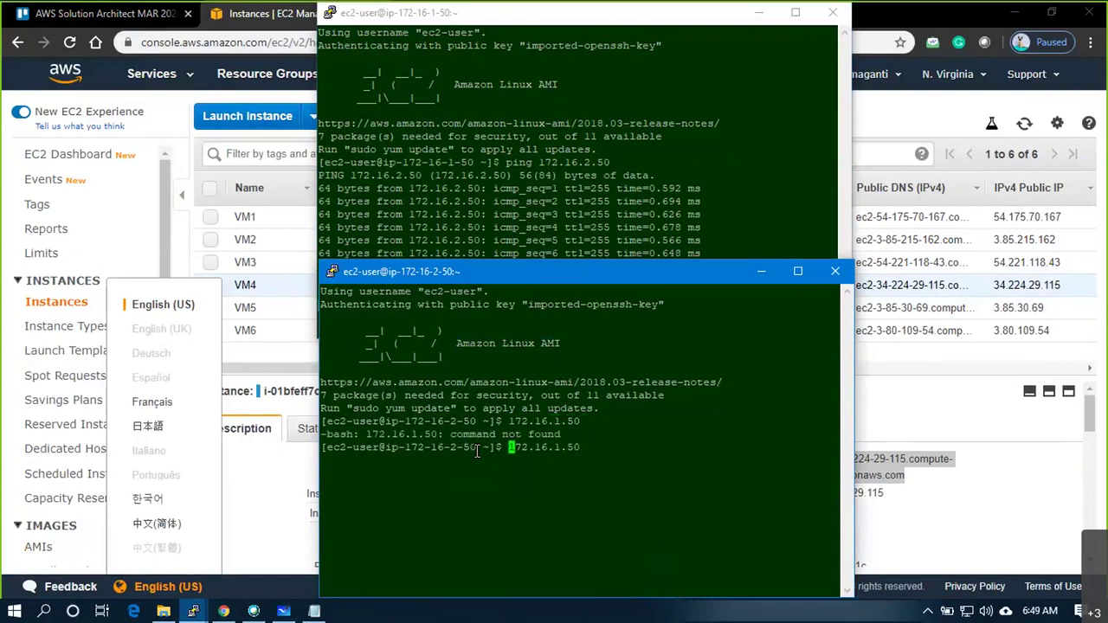
pyautogui.write('ping')
pyautogui.press('Return')
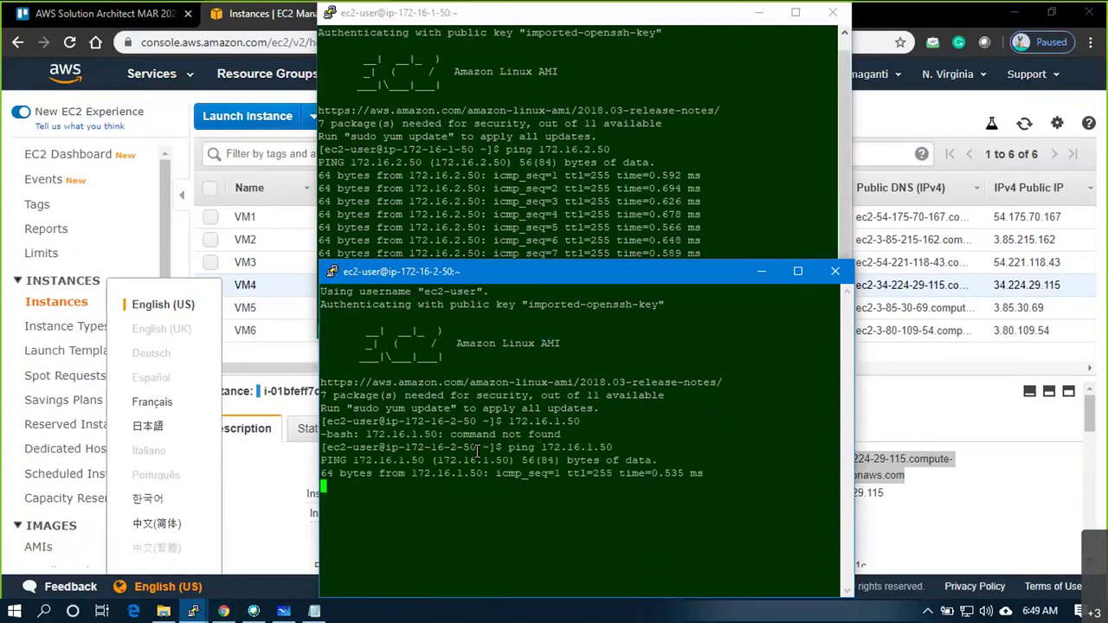
pyautogui.hotkey('ctrl', 'c')
# Stop the 172.16.2.50 ping, then ping 10.1.1.50 and stop it after every packet is lost
pyautogui.click(543, 179)
pyautogui.hotkey('ctrl', 'c')
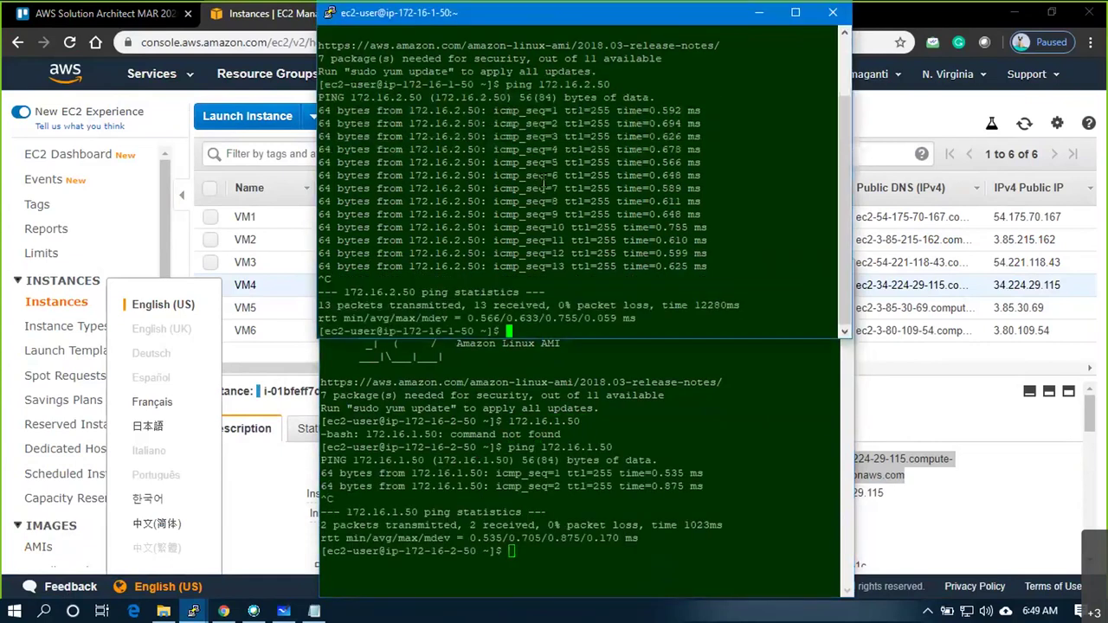
pyautogui.write('ping 10.1.1.50')
pyautogui.press('Return')
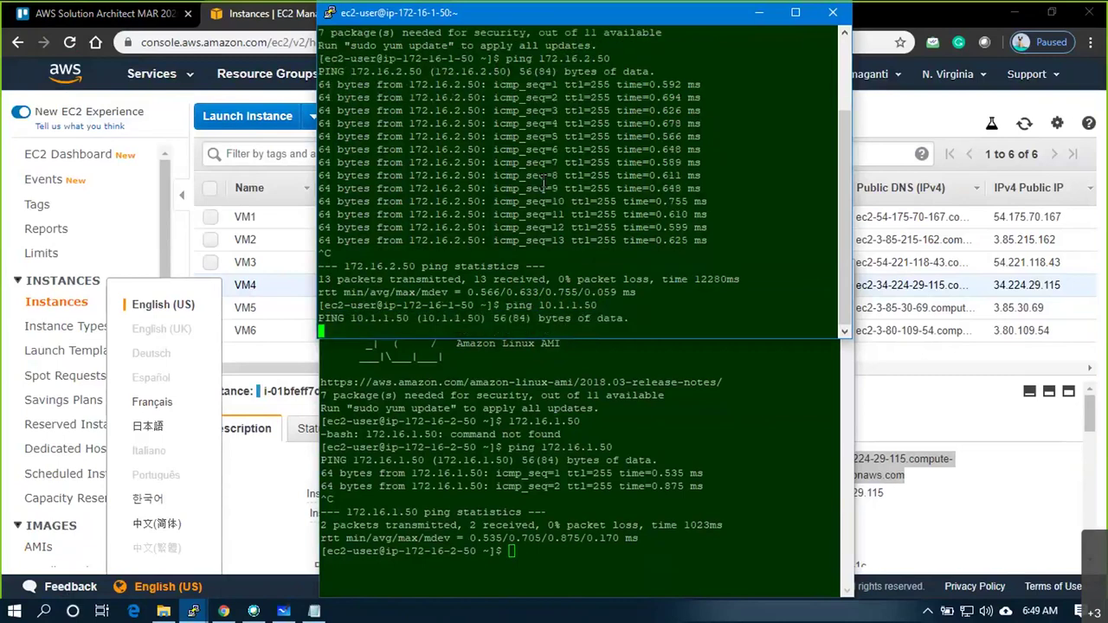
pyautogui.moveTo(598, 317); pyautogui.dragTo(319, 292)
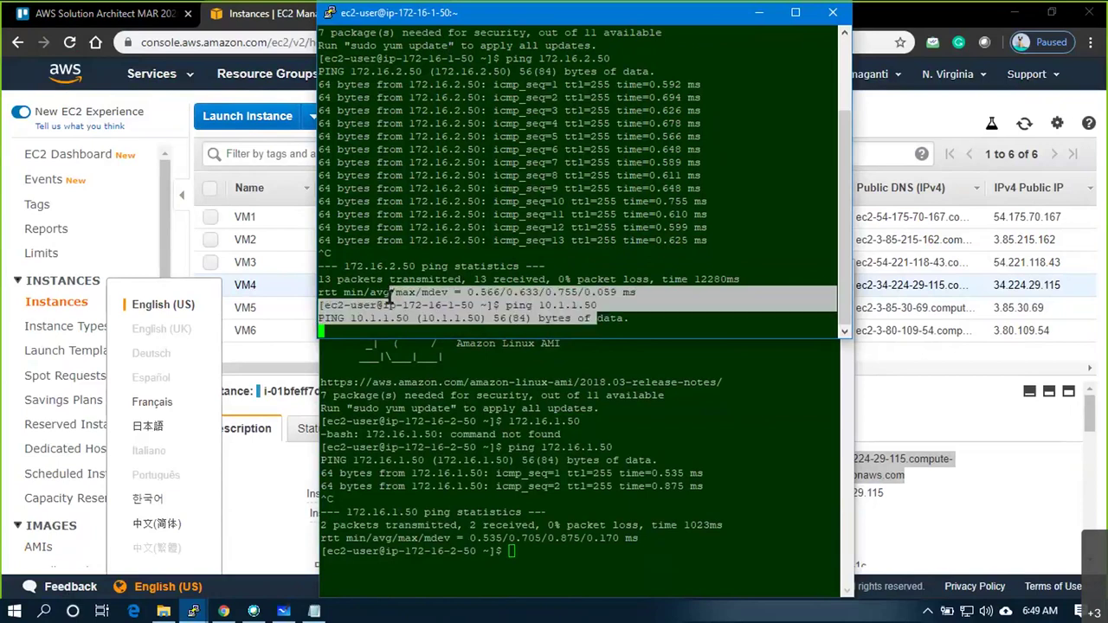
pyautogui.click(492, 311)
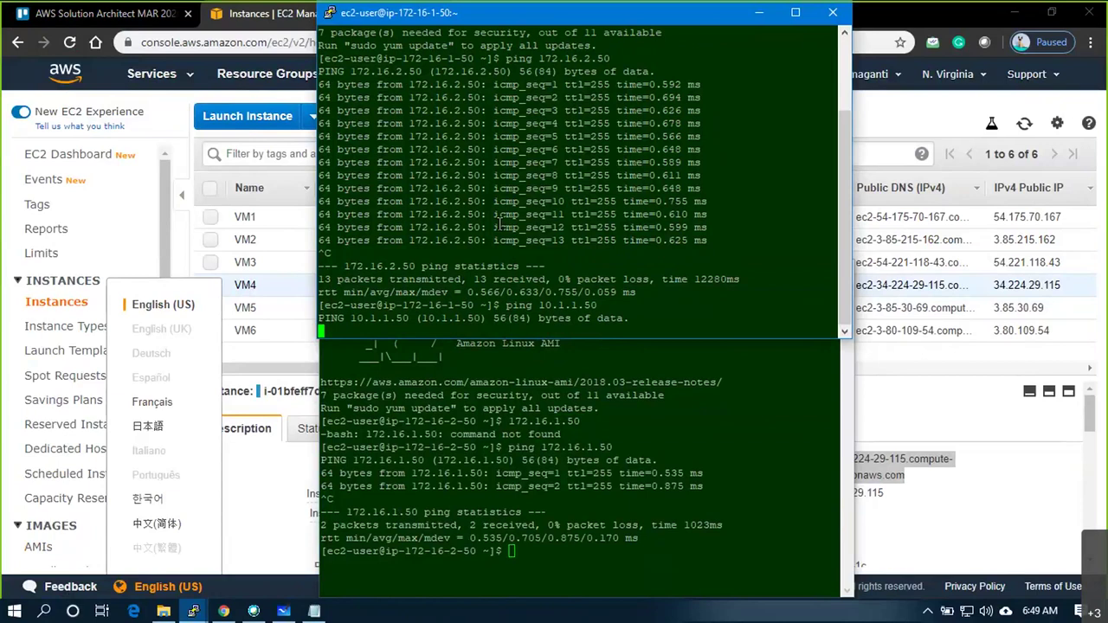
pyautogui.hotkey('ctrl', 'c')
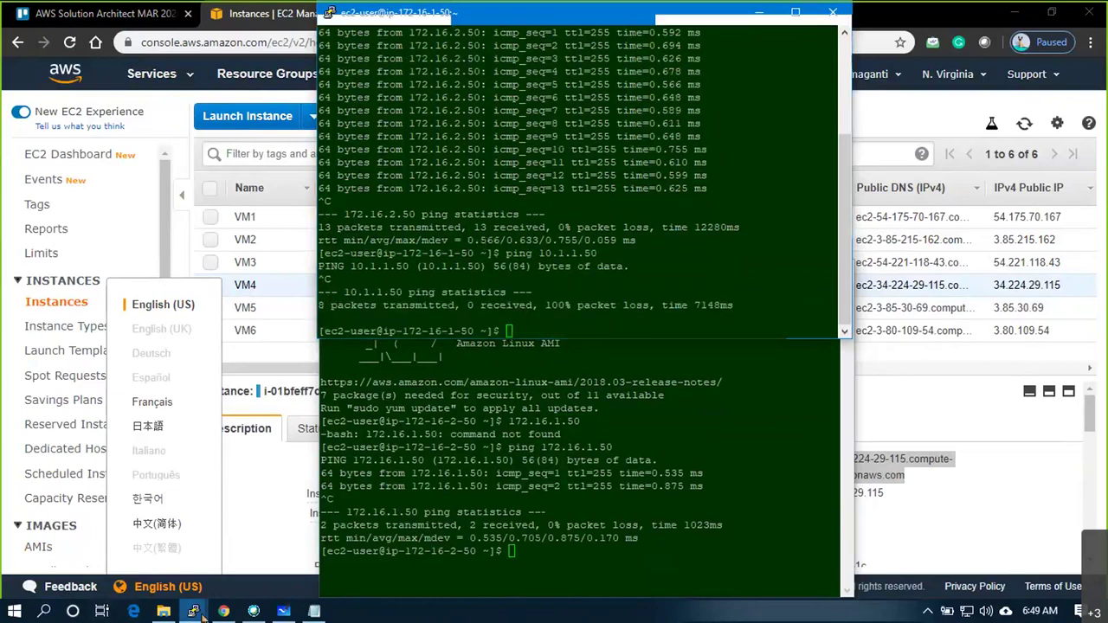
# Compare with the red 10.1.2.50 terminal, then select VM5 in the EC2 console
pyautogui.moveTo(202, 612)
pyautogui.click(140, 573)
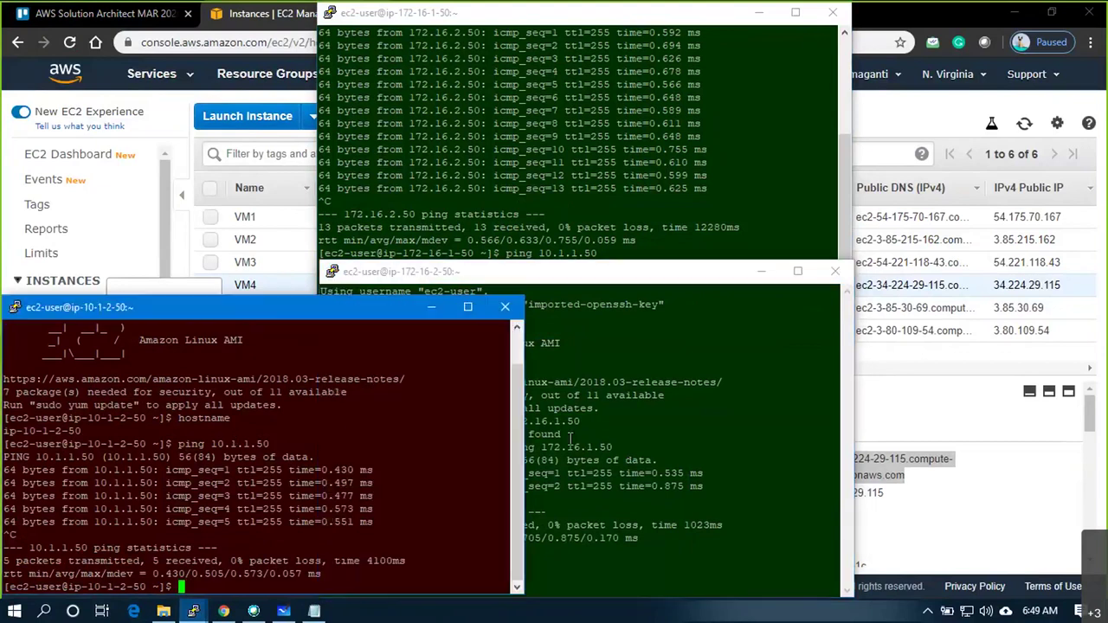
pyautogui.click(570, 438)
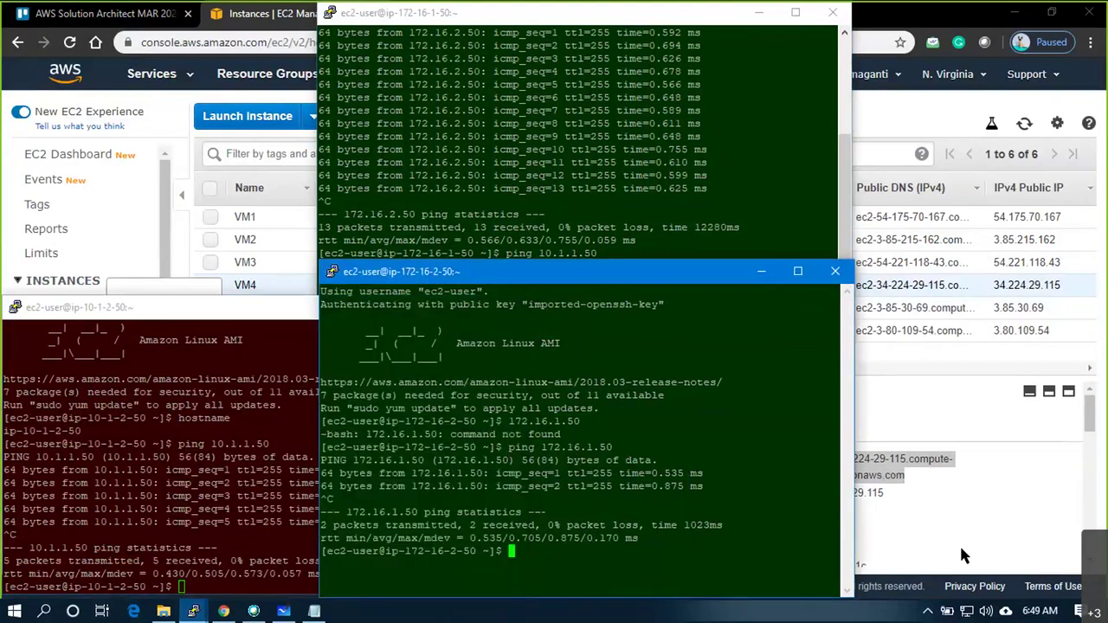
pyautogui.click(961, 549)
pyautogui.click(390, 308)
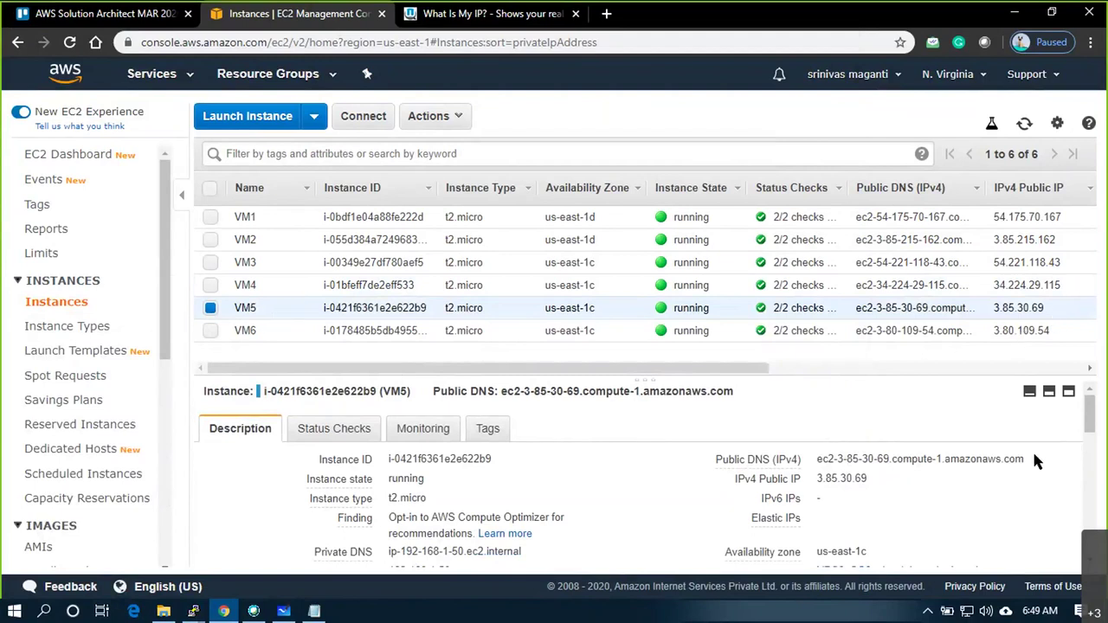
# Copy VM5's public DNS, check the Notepad IP list, and minimize Notepad and PuTTY
pyautogui.click(830, 475)
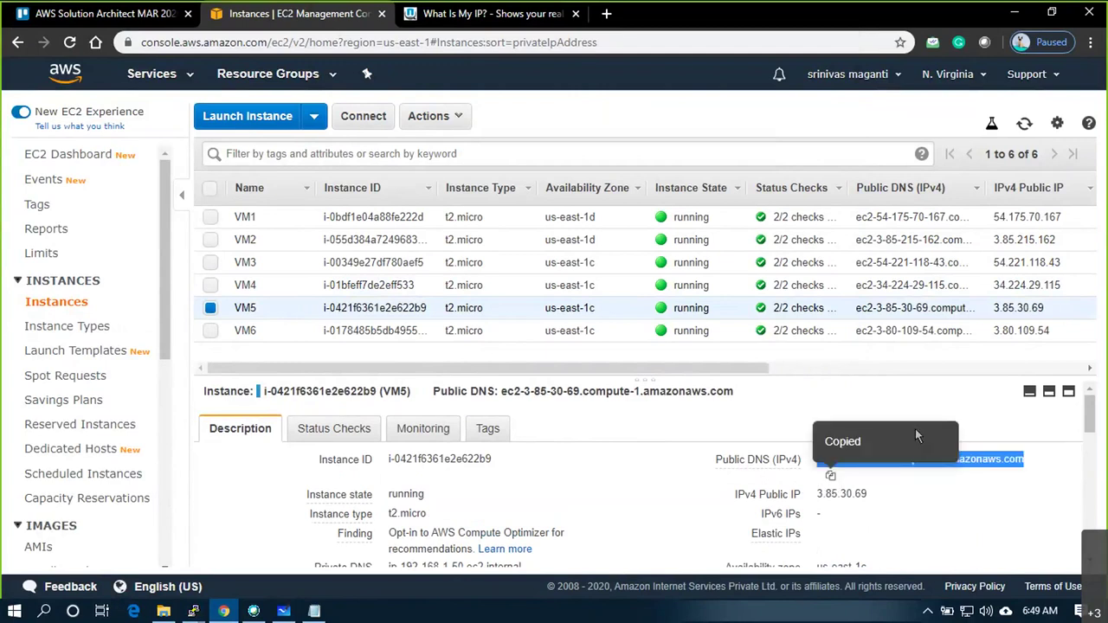
pyautogui.hotkey('alt', 'Tab')
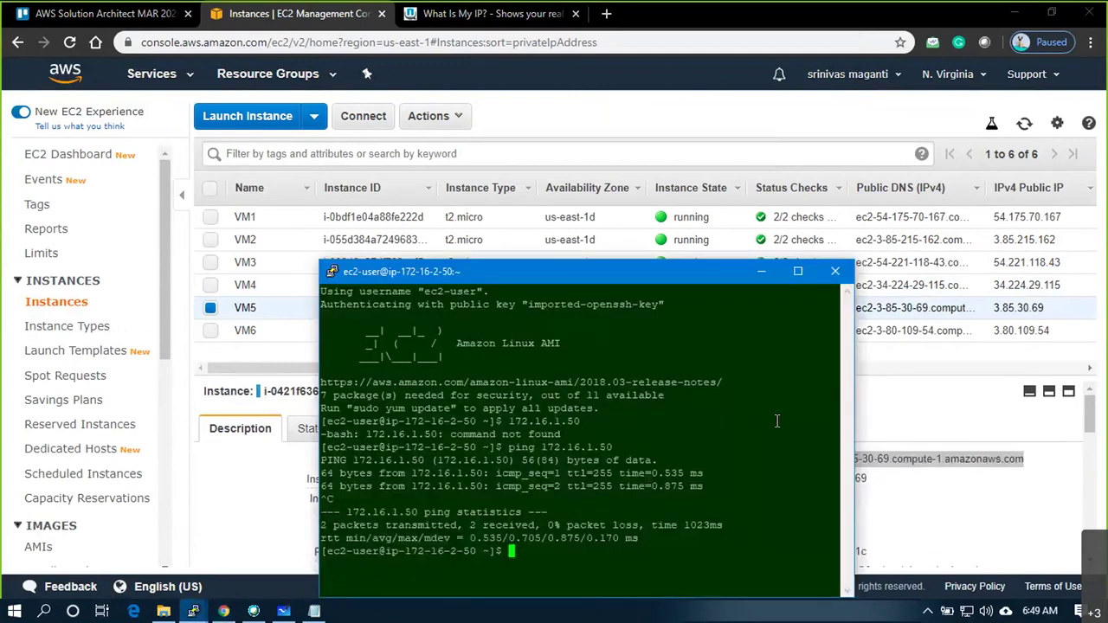
pyautogui.hotkey('alt', 'Tab')
pyautogui.hotkey('alt', 'Tab')
pyautogui.hotkey('alt', 'Tab')
pyautogui.hotkey('alt', 'Tab')
pyautogui.hotkey('alt', 'Tab')
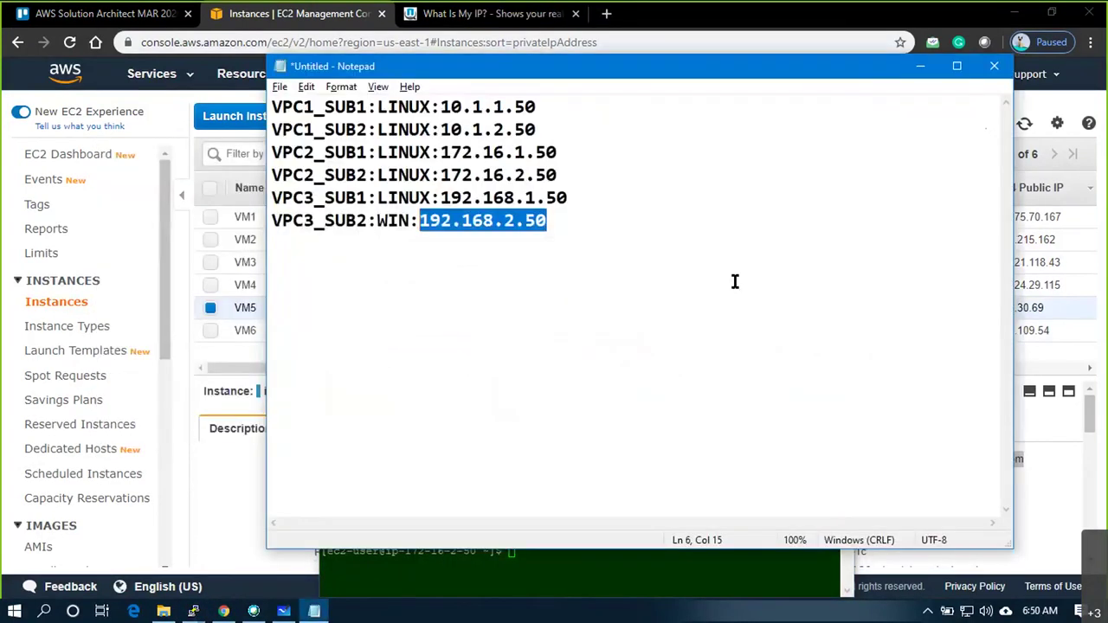
pyautogui.hotkey('alt', 'Tab')
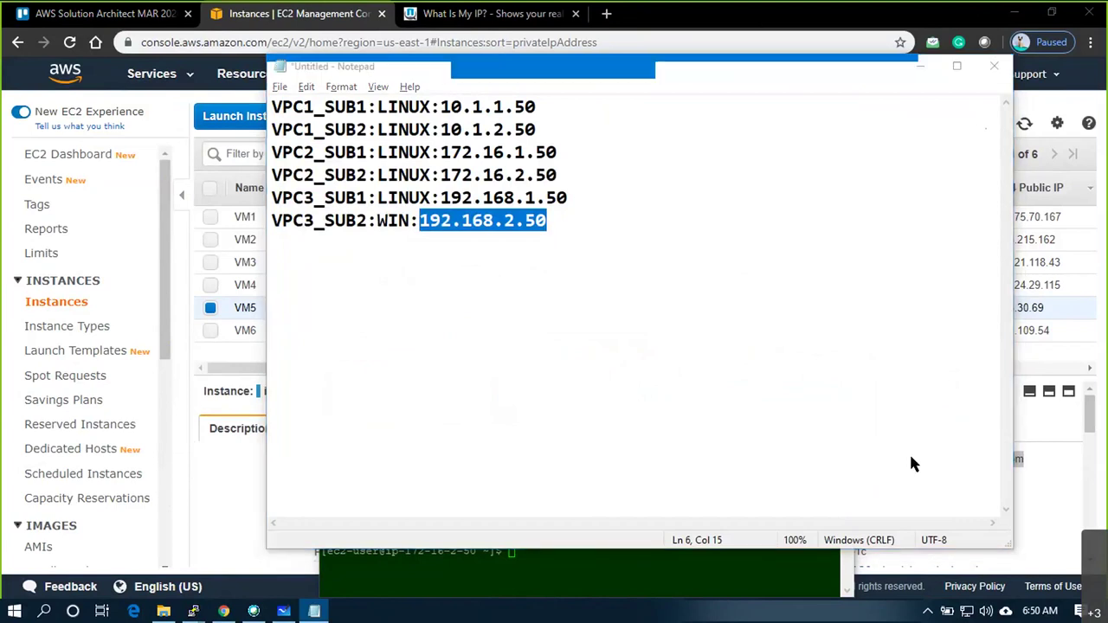
pyautogui.click(921, 69)
pyautogui.click(193, 612)
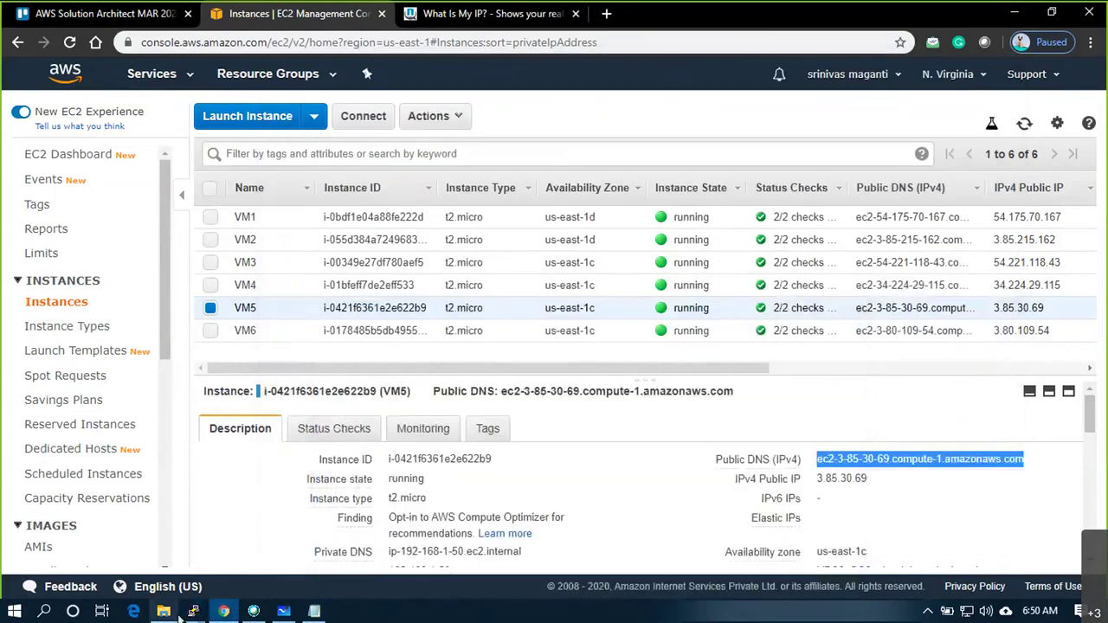
# Start a new PuTTY session to ec2-user@ VM5's DNS with default background blue 50
pyautogui.rightClick(193, 611)
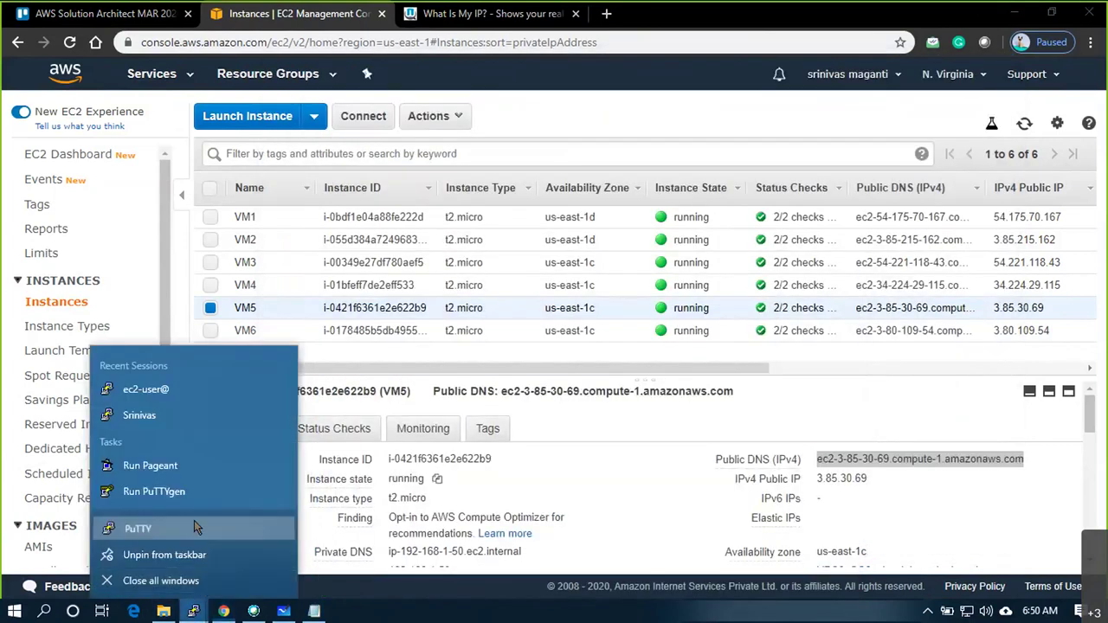
pyautogui.click(194, 524)
pyautogui.write('ec2')
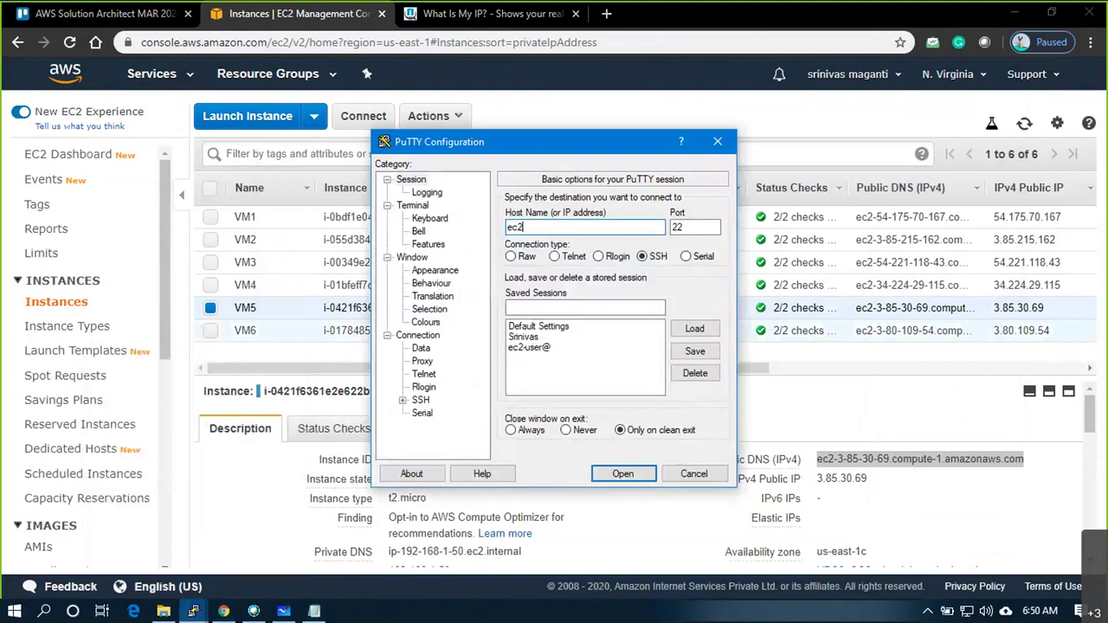
pyautogui.write('-user@')
pyautogui.hotkey('ctrl', 'v')
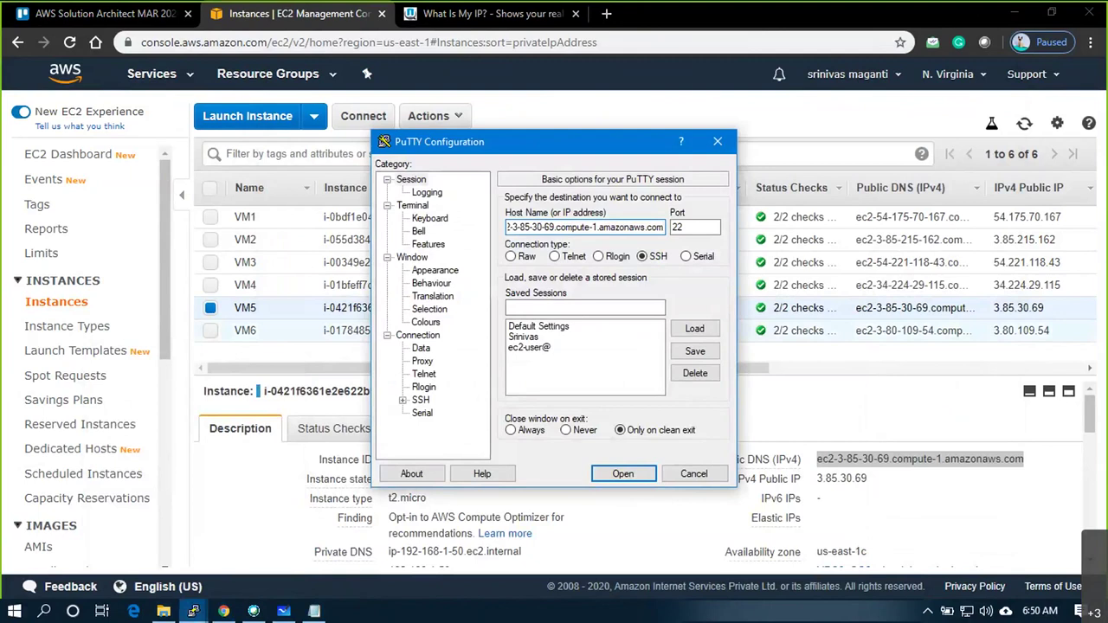
pyautogui.click(425, 322)
pyautogui.click(547, 380)
pyautogui.doubleClick(692, 402)
pyautogui.write('50')
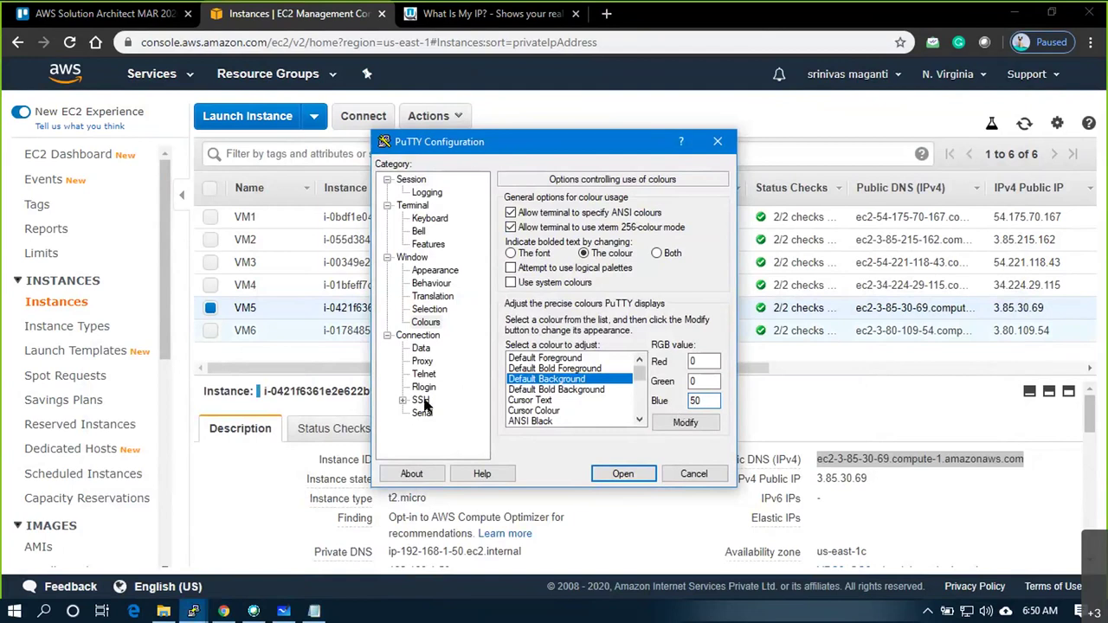
# Load the awsmar20 key, connect and trust VM5's host key, then select VM6 in EC2
pyautogui.click(421, 400)
pyautogui.click(403, 400)
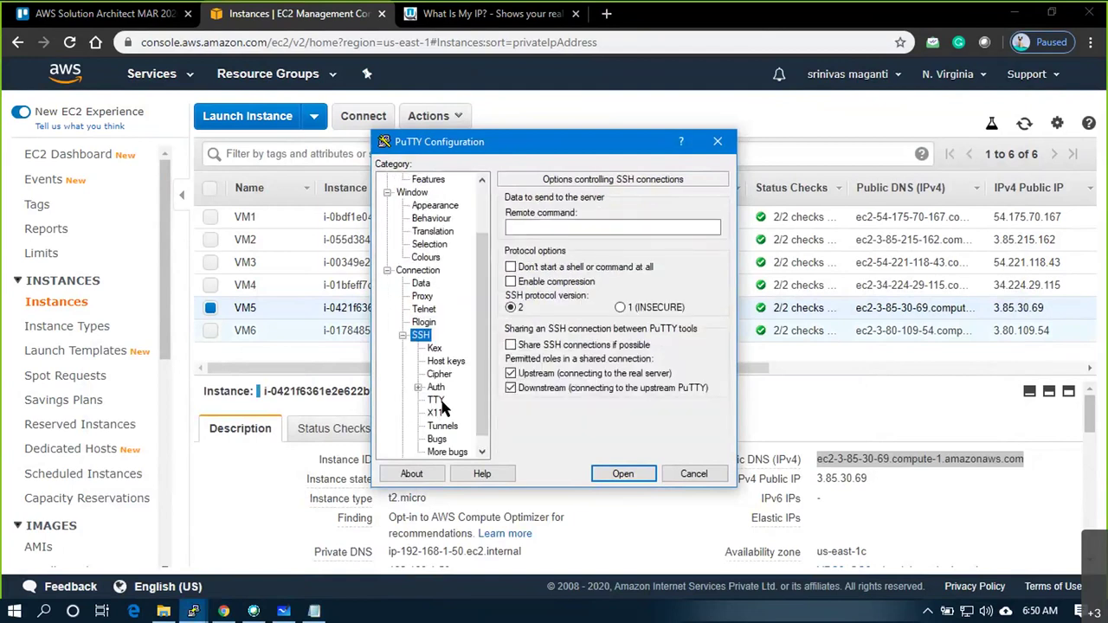
pyautogui.click(437, 388)
pyautogui.click(706, 365)
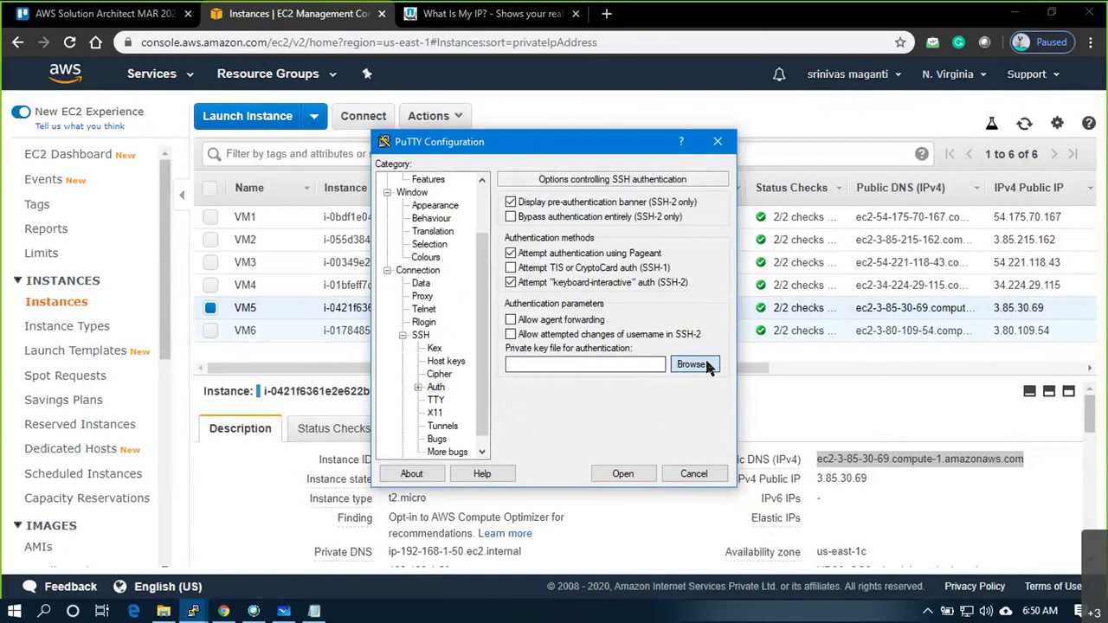
pyautogui.click(560, 297)
pyautogui.doubleClick(559, 299)
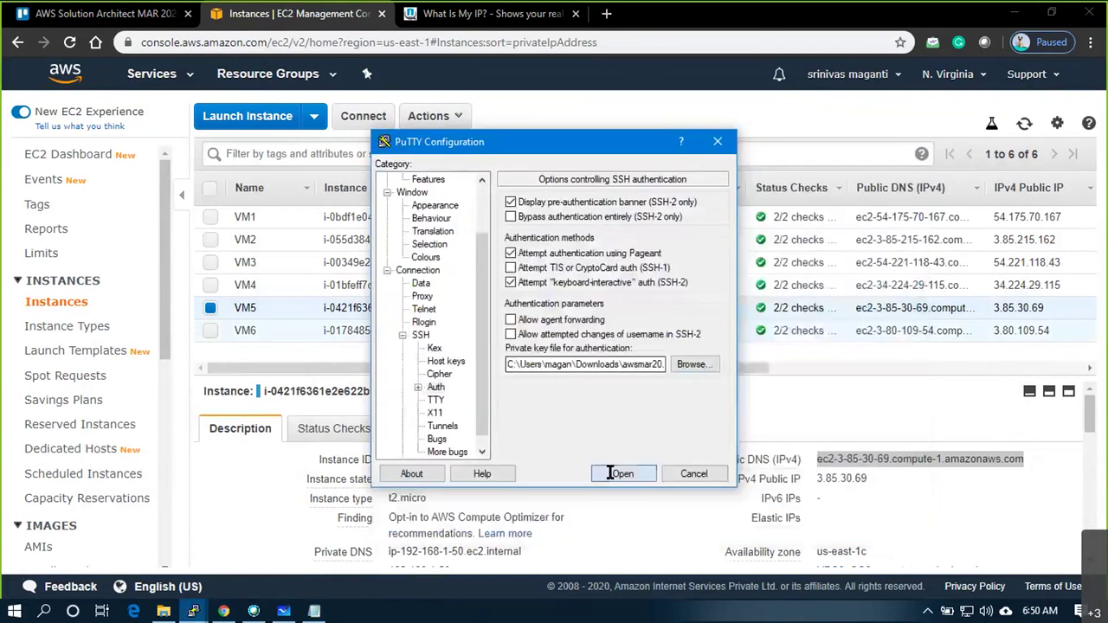
pyautogui.click(615, 472)
pyautogui.click(476, 414)
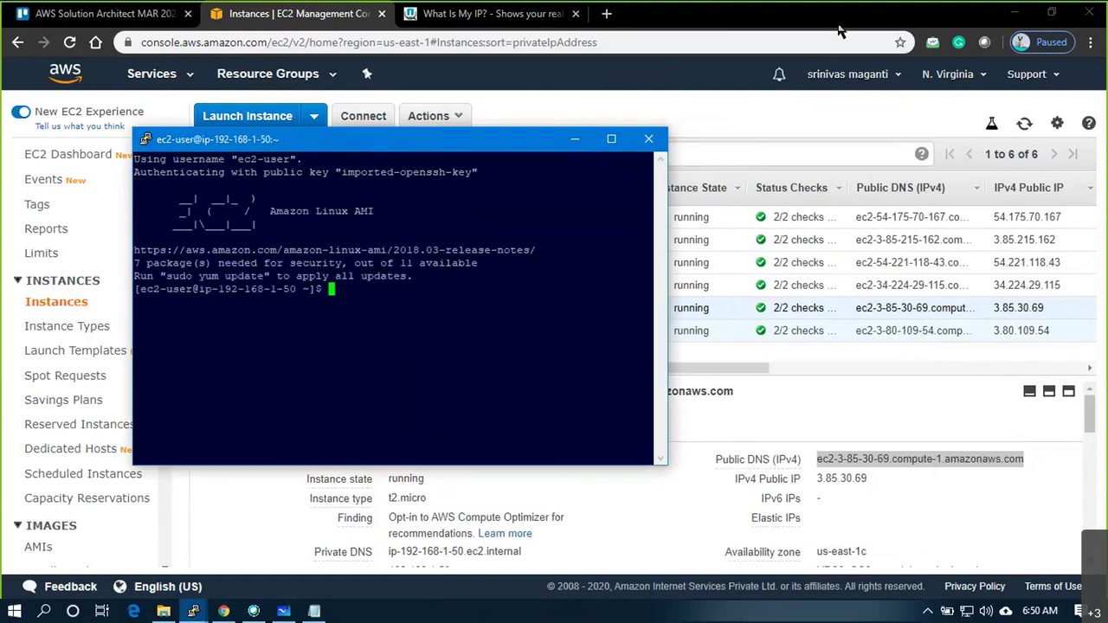
pyautogui.click(676, 73)
pyautogui.click(338, 329)
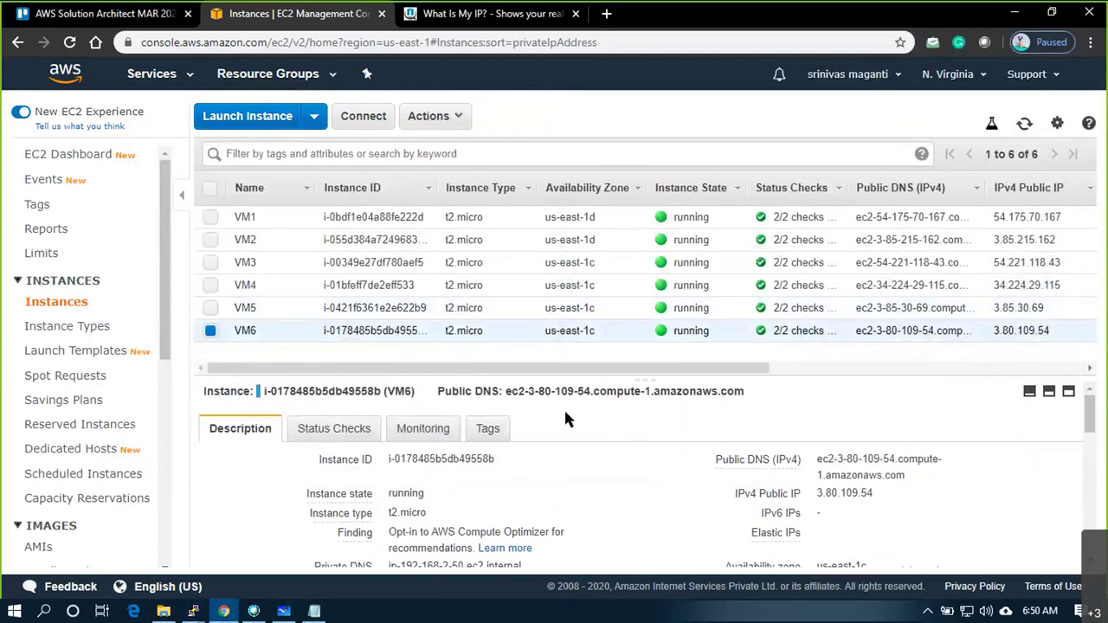
# Copy VM6's public DNS, then decrypt its Administrator password with awsmar20.pem and copy it
pyautogui.click(919, 476)
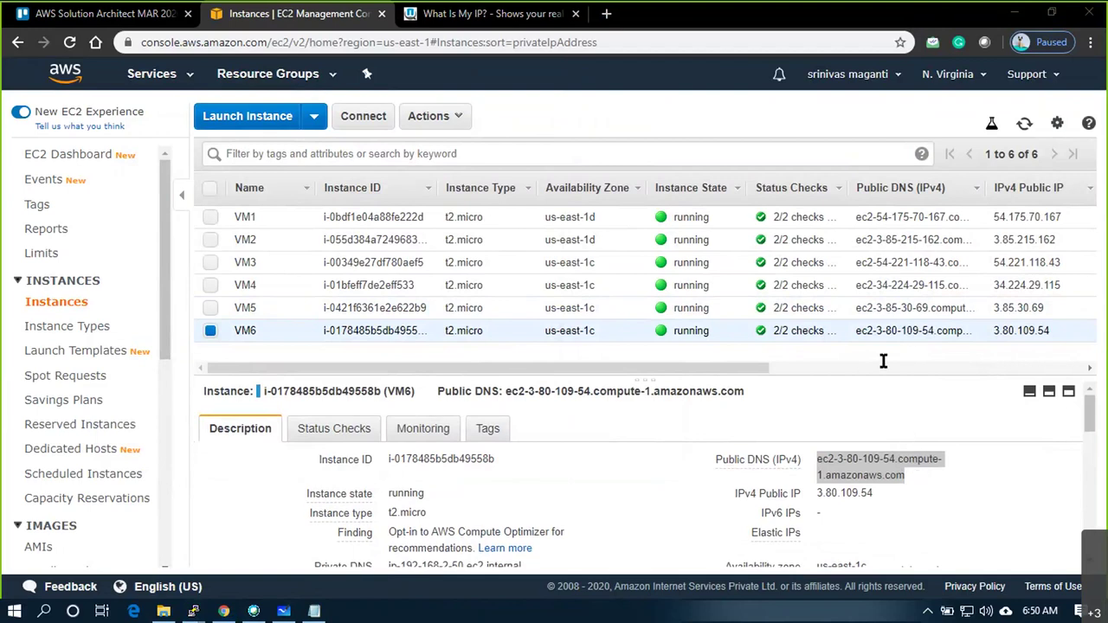
pyautogui.click(443, 116)
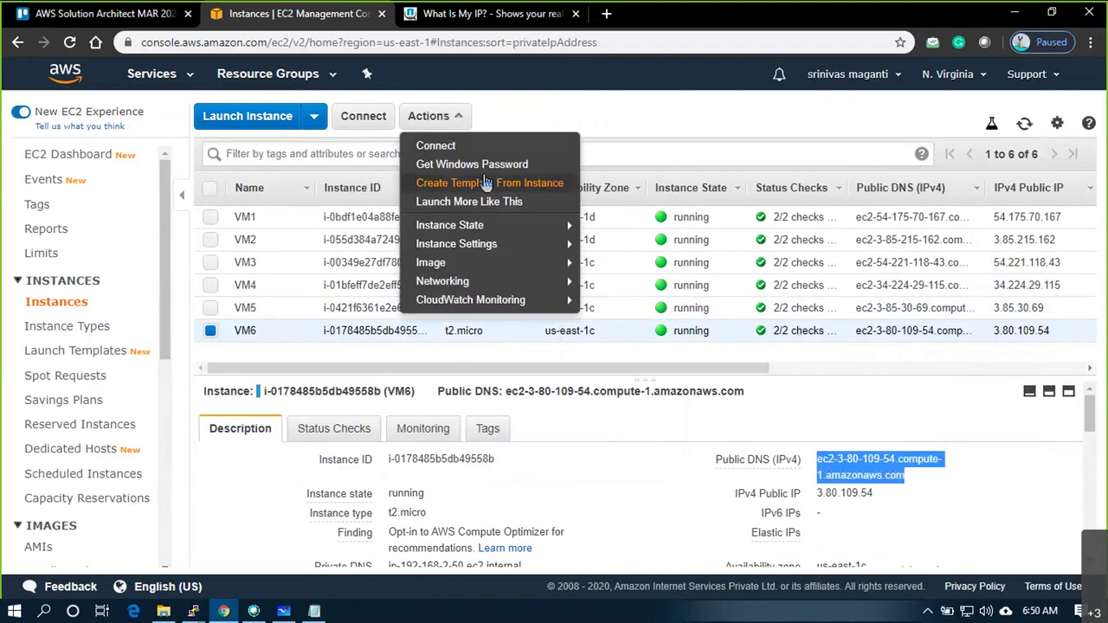
pyautogui.click(472, 164)
pyautogui.click(451, 365)
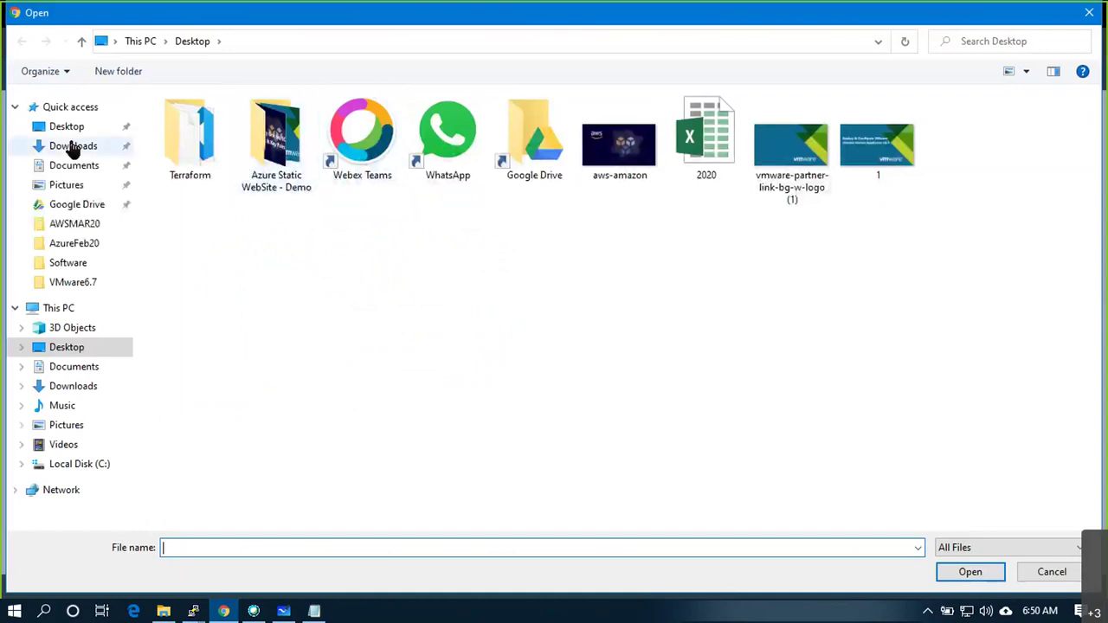
pyautogui.click(73, 148)
pyautogui.click(223, 159)
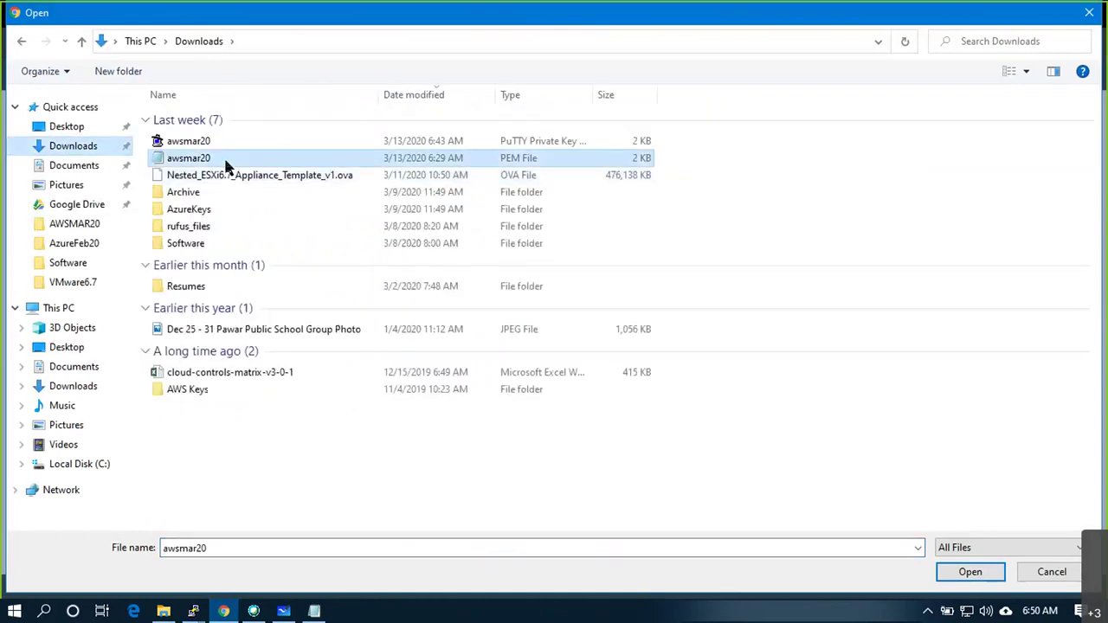
pyautogui.doubleClick(223, 159)
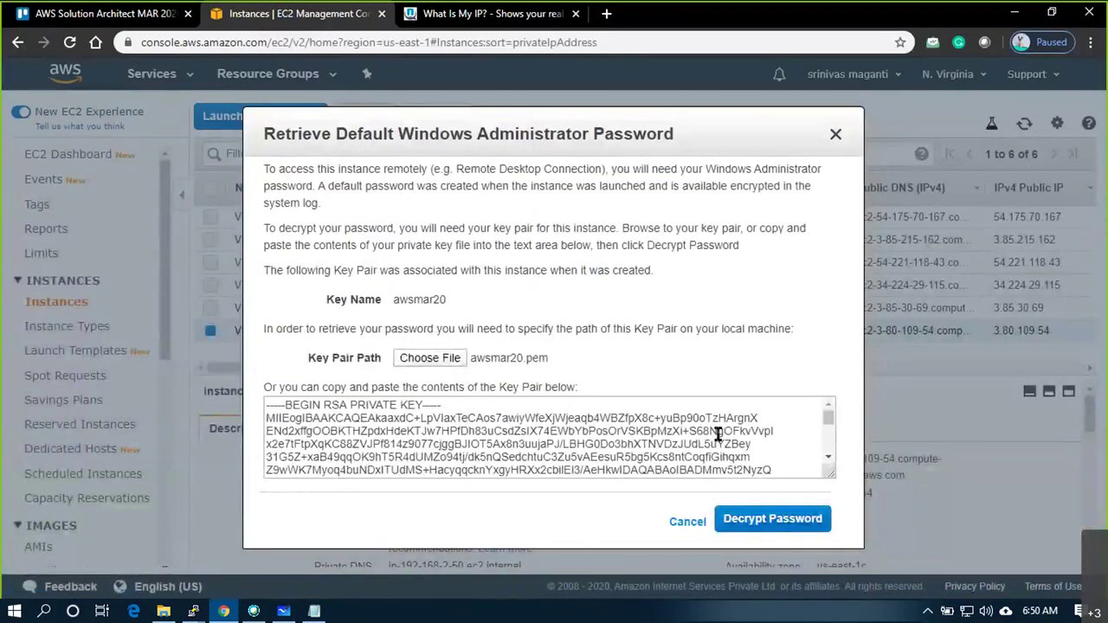
pyautogui.click(772, 450)
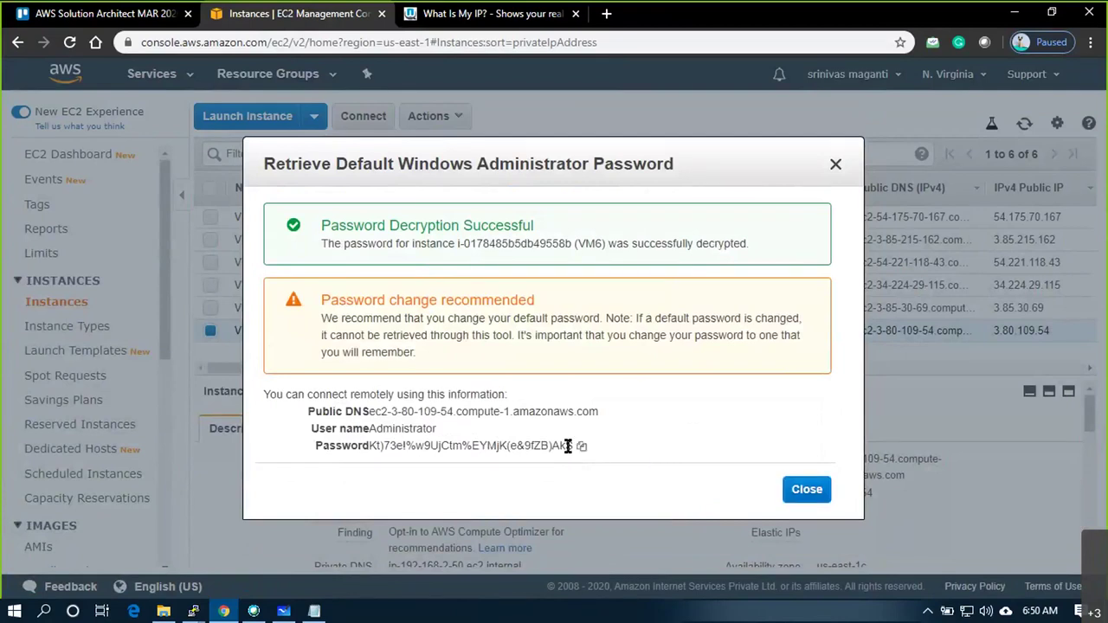
pyautogui.click(581, 448)
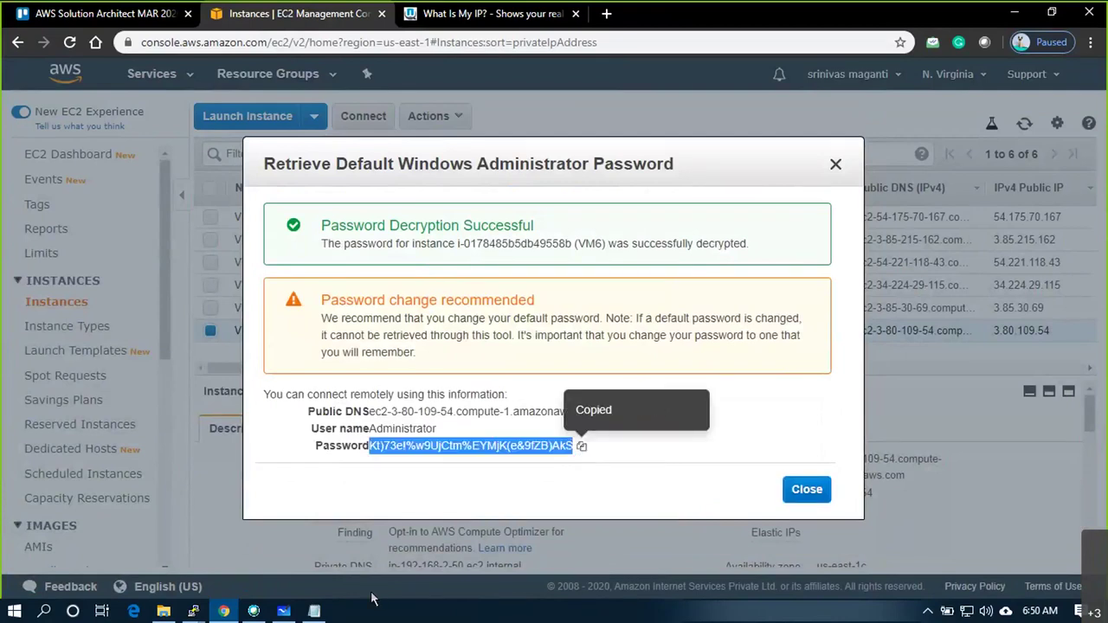
# Paste the decrypted Administrator password on a new line in the Notepad notes
pyautogui.click(315, 611)
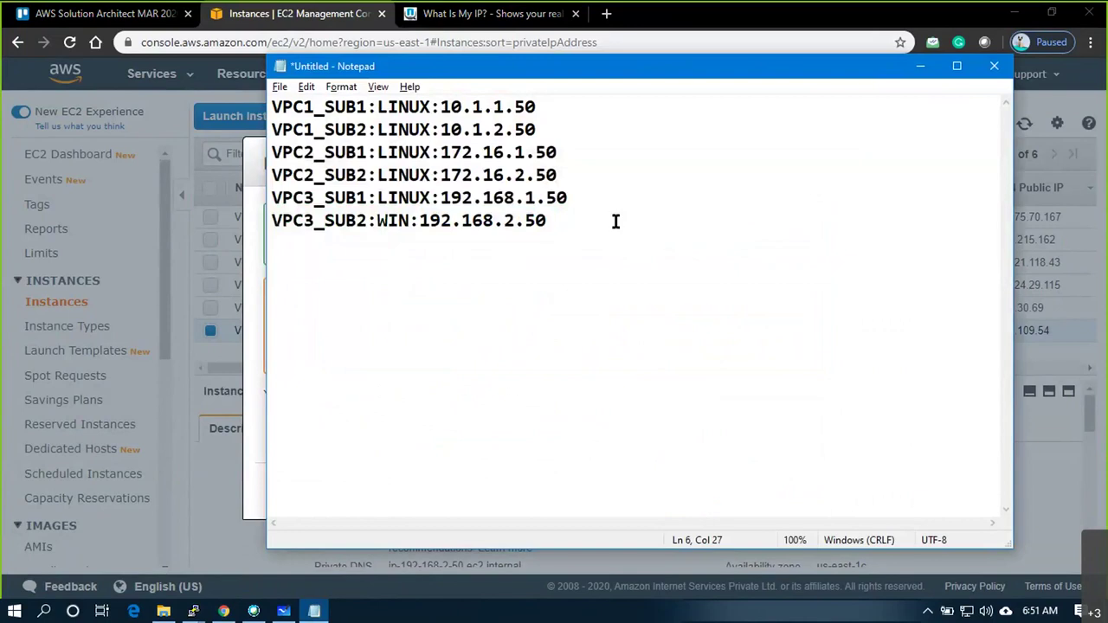
pyautogui.press('Return')
pyautogui.hotkey('ctrl', 'v')
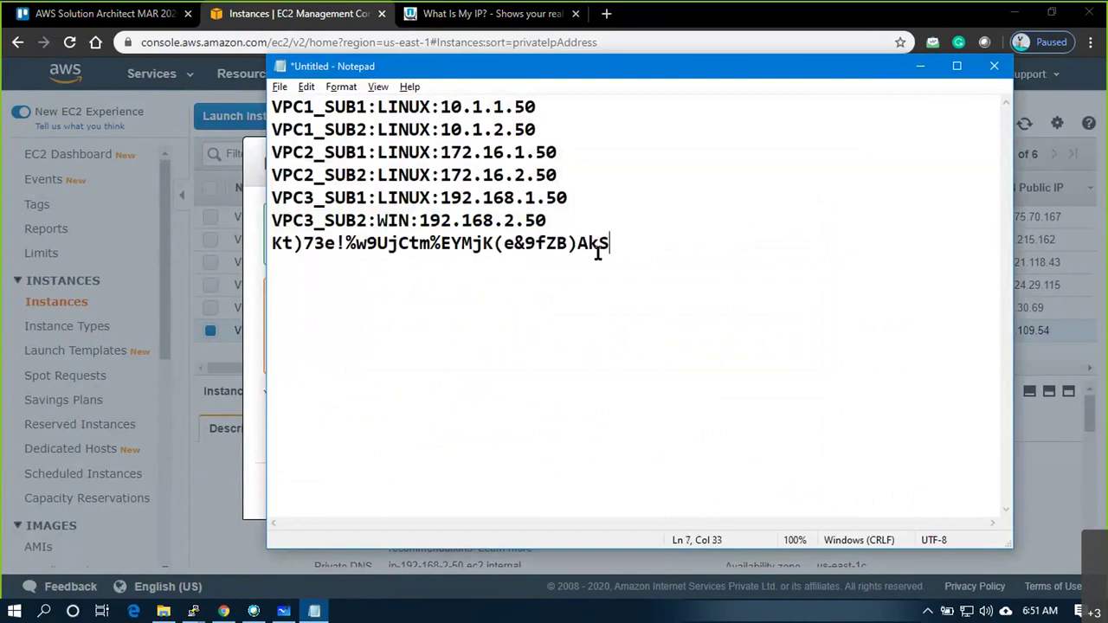
# Launch Remote Desktop via mstsc and connect to ec2-3-80-109-54.compute-1.amazonaws.com
pyautogui.press('super+r')
pyautogui.write('mst')
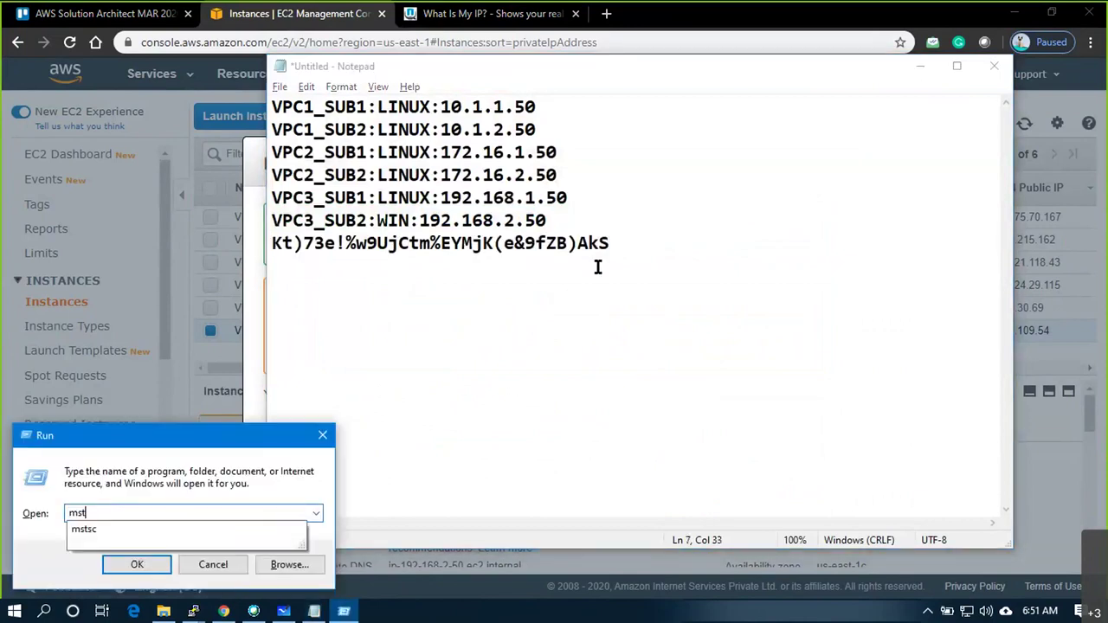
pyautogui.write('sc')
pyautogui.press('Return')
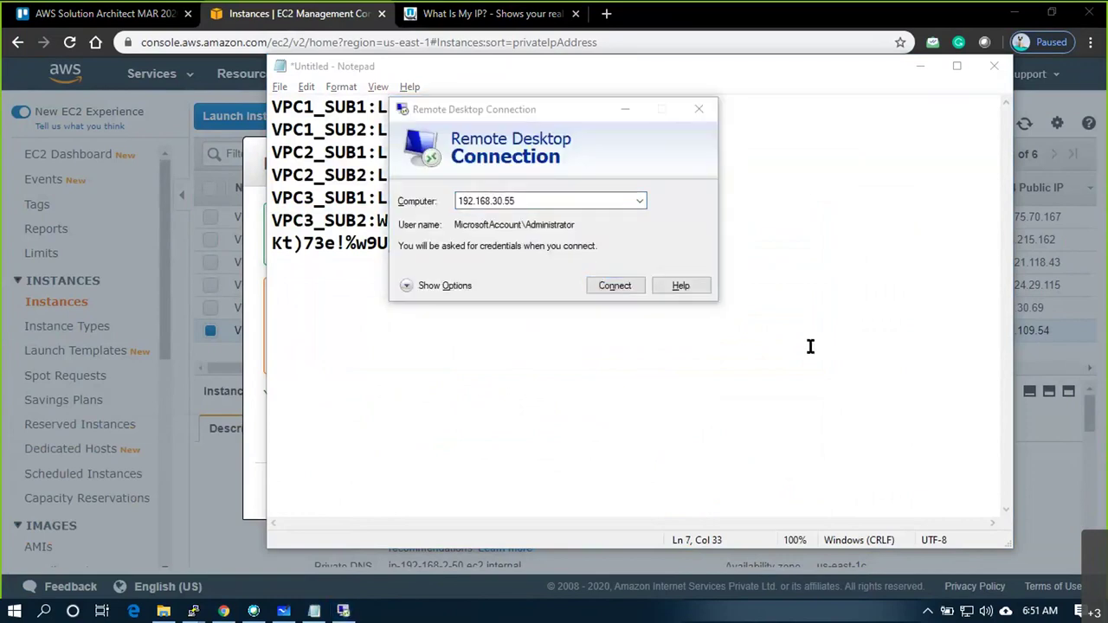
pyautogui.click(533, 201)
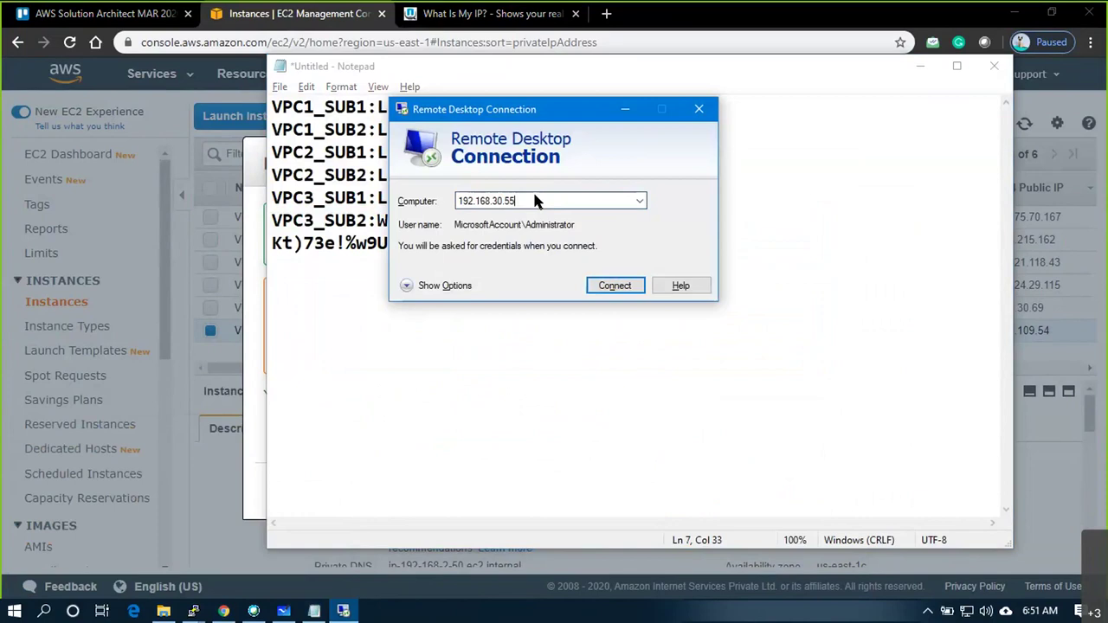
pyautogui.hotkey('ctrl', 'a')
pyautogui.hotkey('ctrl', 'v')
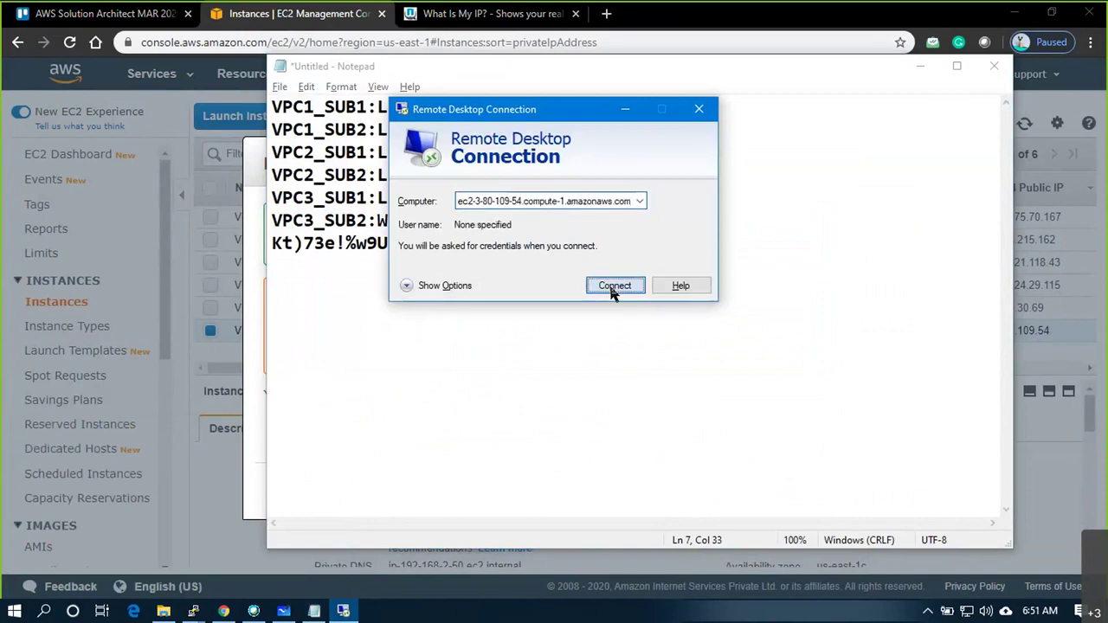
pyautogui.click(613, 287)
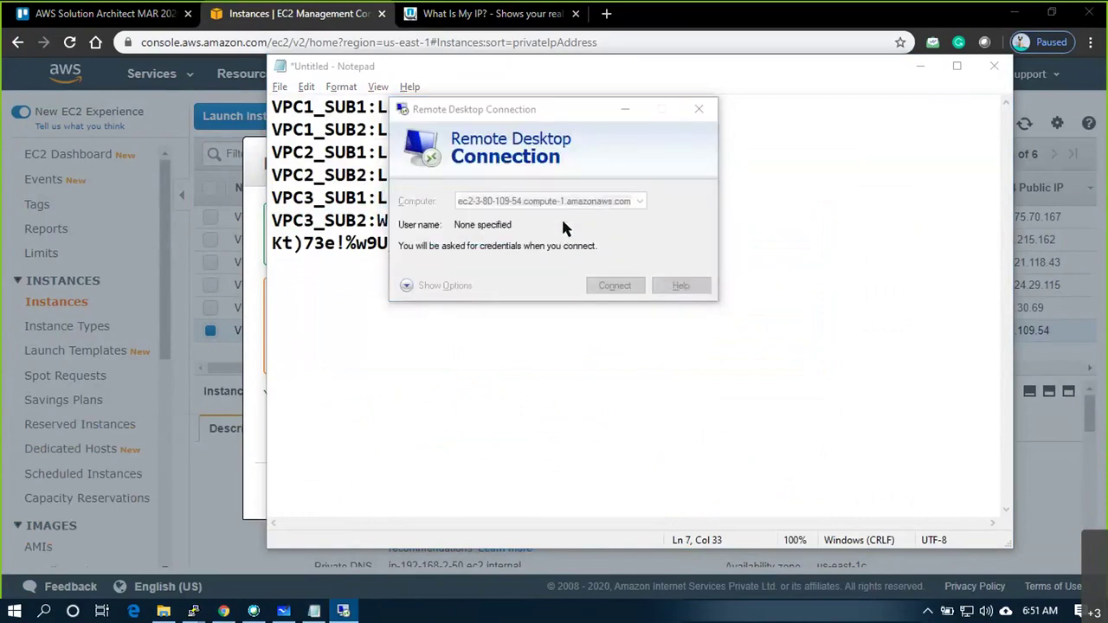
# Choose a different account and enter the user name Administrator
pyautogui.click(405, 293)
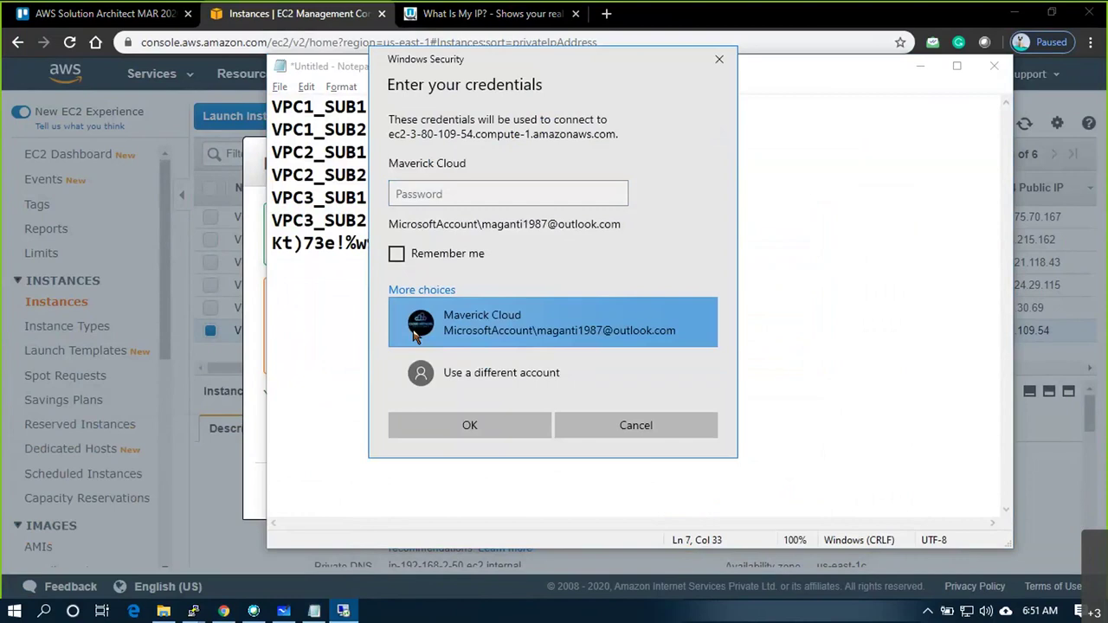
pyautogui.click(459, 374)
pyautogui.write('ADm')
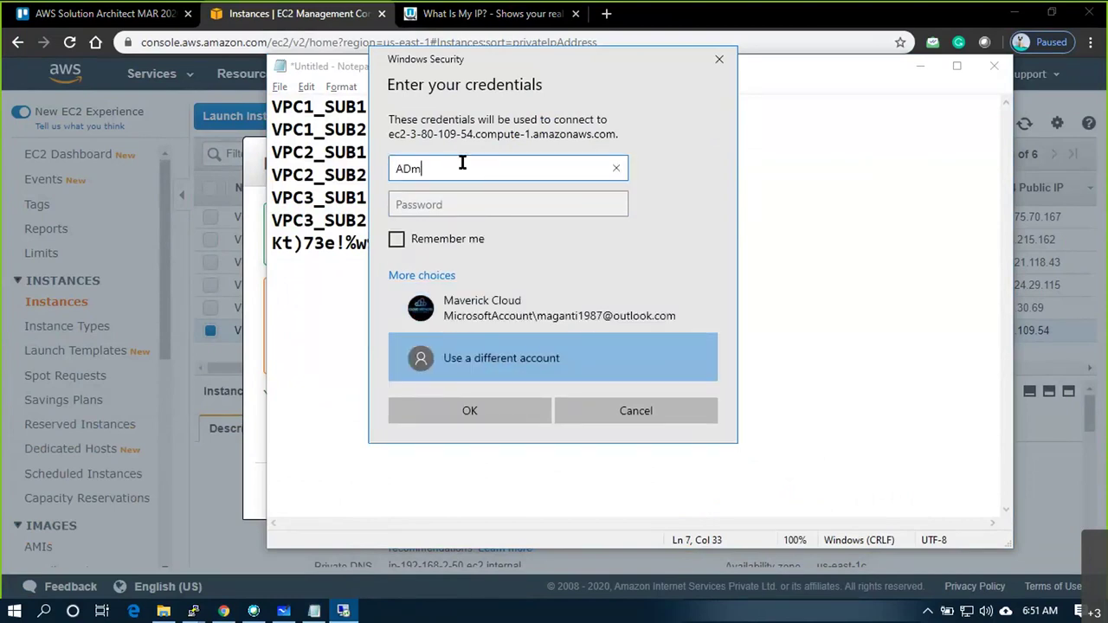
pyautogui.press('BackSpace')
pyautogui.press('BackSpace')
pyautogui.write('dministrator')
pyautogui.press('Tab')
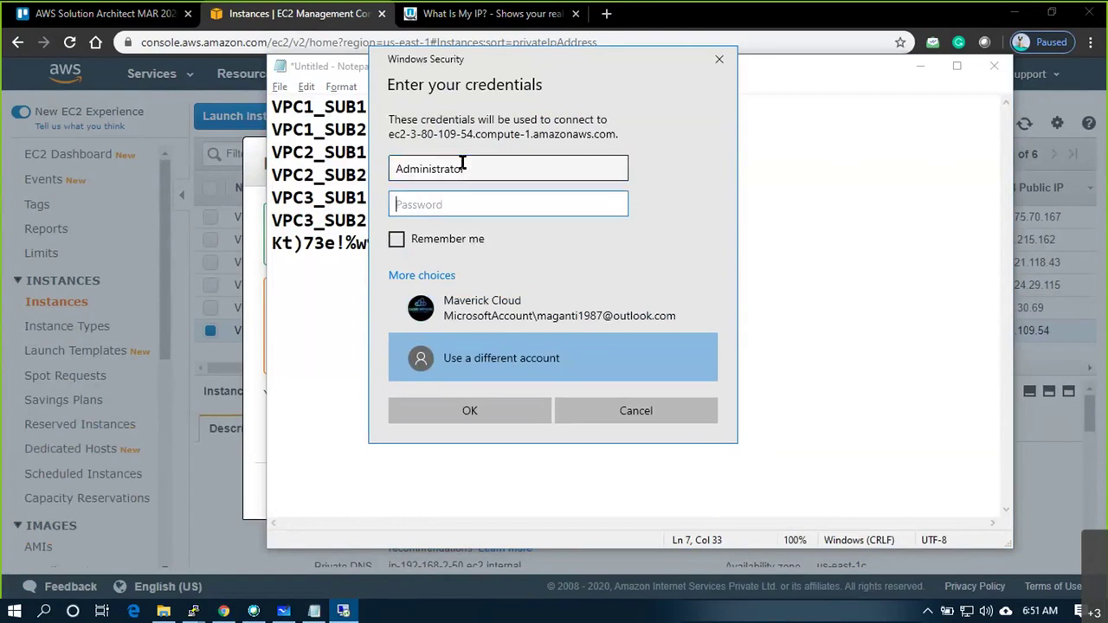
# Paste the saved password from Notepad, sign in, and accept the certificate warning
pyautogui.hotkey('alt', 'Tab')
pyautogui.moveTo(609, 243); pyautogui.dragTo(267, 240)
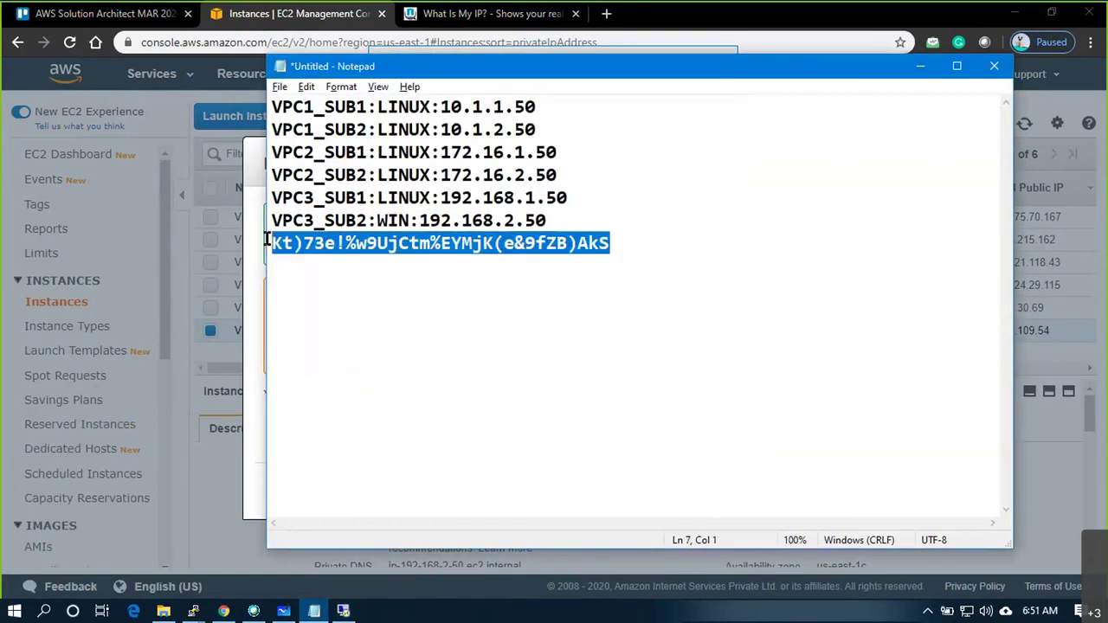
pyautogui.hotkey('alt', 'Tab')
pyautogui.hotkey('ctrl', 'v')
pyautogui.click(474, 415)
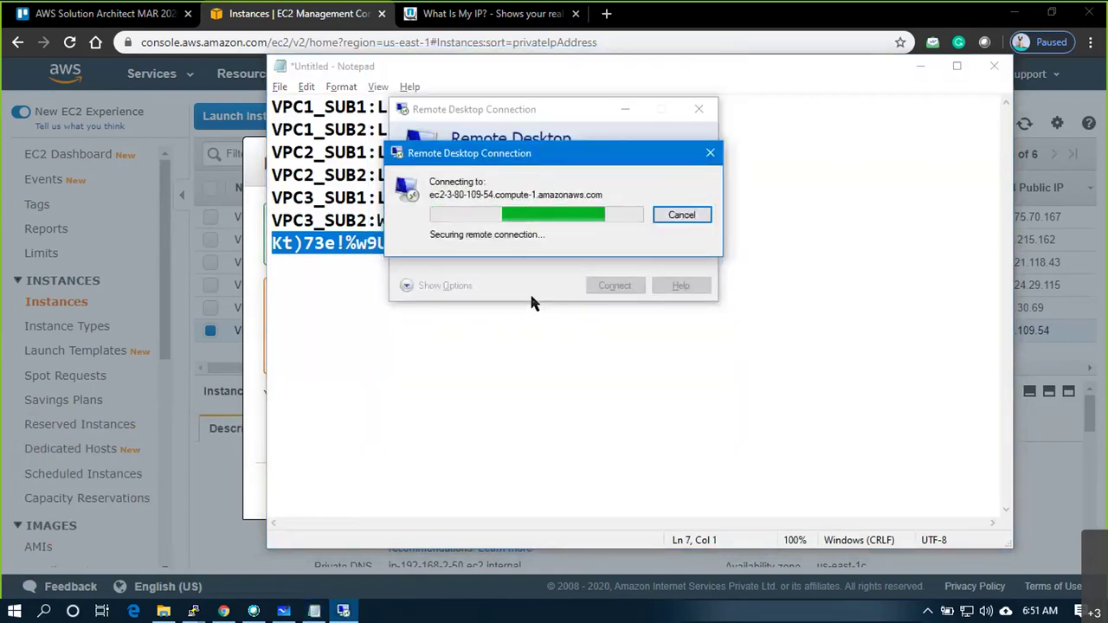
pyautogui.click(589, 334)
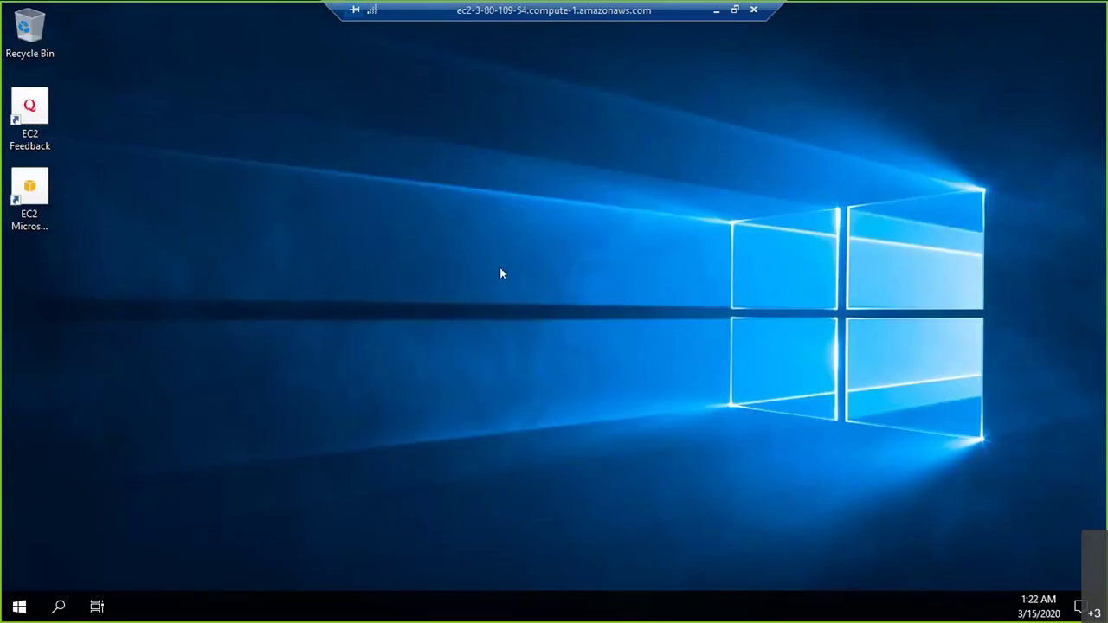
# Open a Command Prompt and ping 192.168.1.50, stopping it with Ctrl+C
pyautogui.press('super+r')
pyautogui.write('cmd')
pyautogui.press('Return')
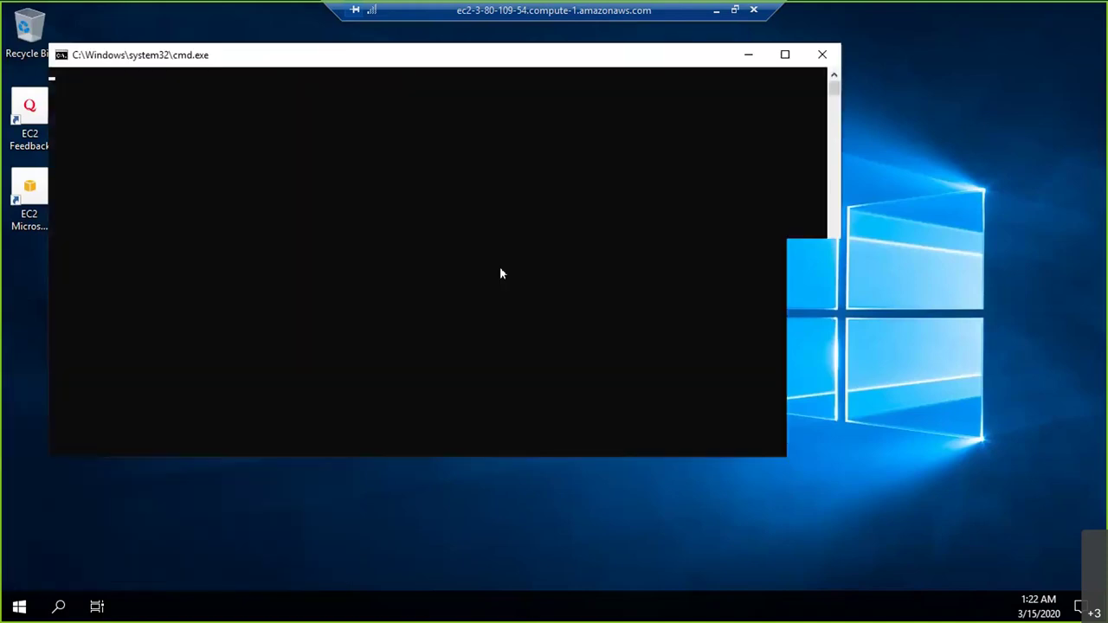
pyautogui.write('ping ')
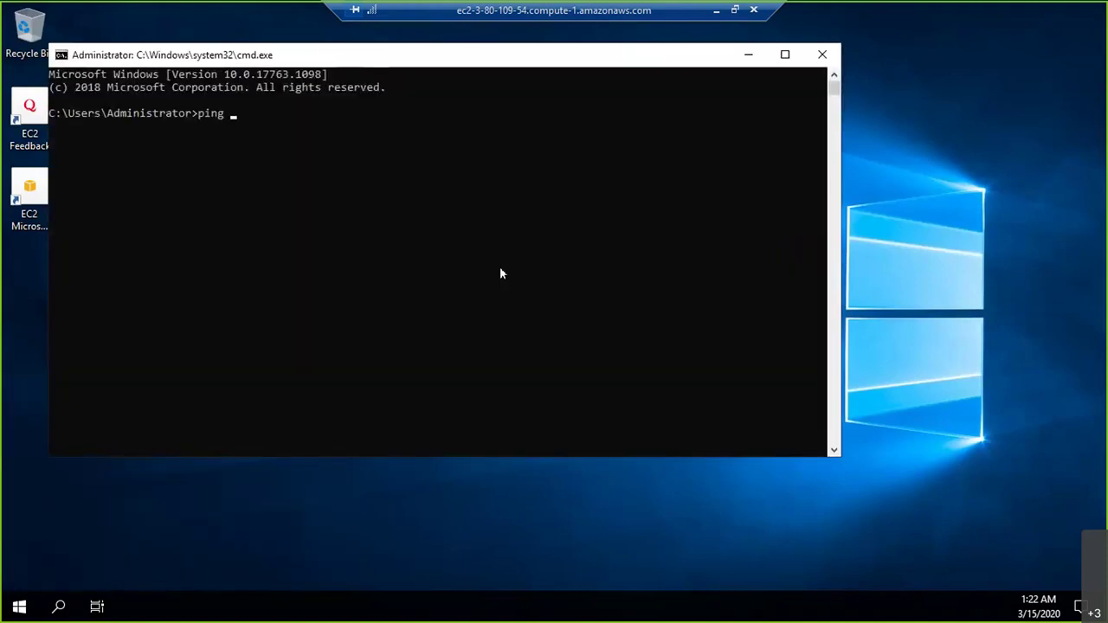
pyautogui.write('192.168.1.')
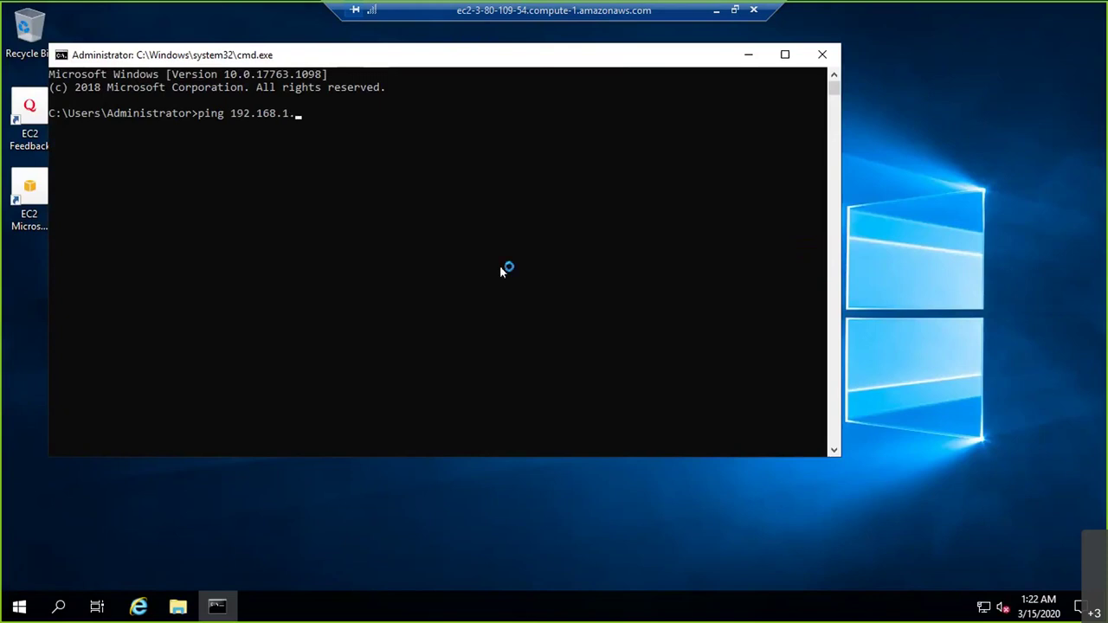
pyautogui.click(499, 274)
pyautogui.click(436, 194)
pyautogui.write('50')
pyautogui.press('Return')
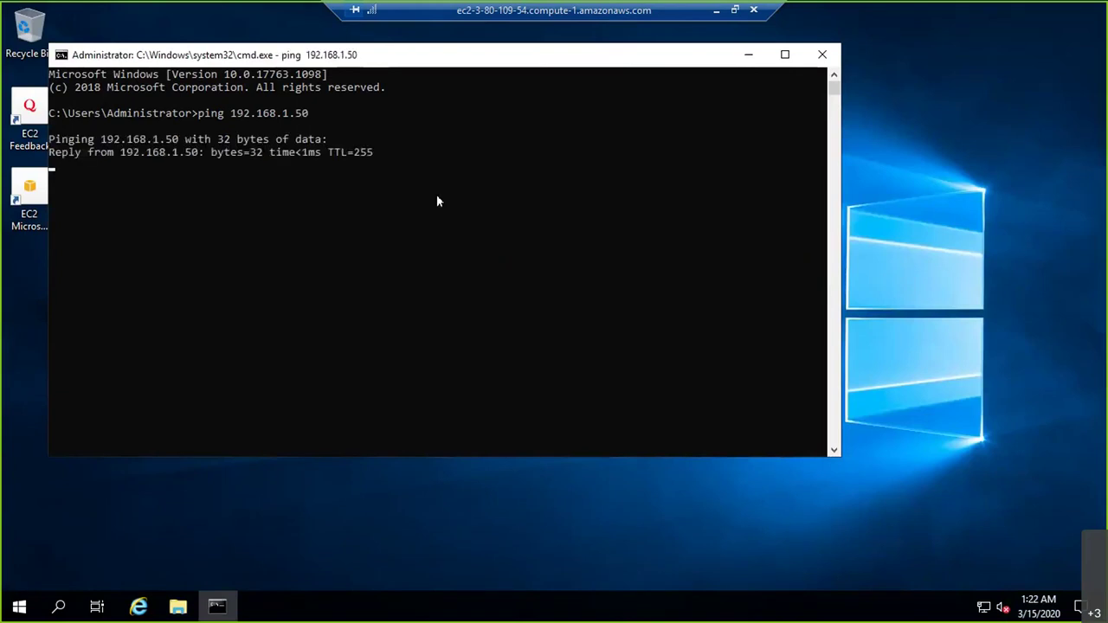
pyautogui.hotkey('ctrl', 'c')
# Run ipconfig to confirm the address 192.168.2.50, then run ncpa.cpl
pyautogui.write('i')
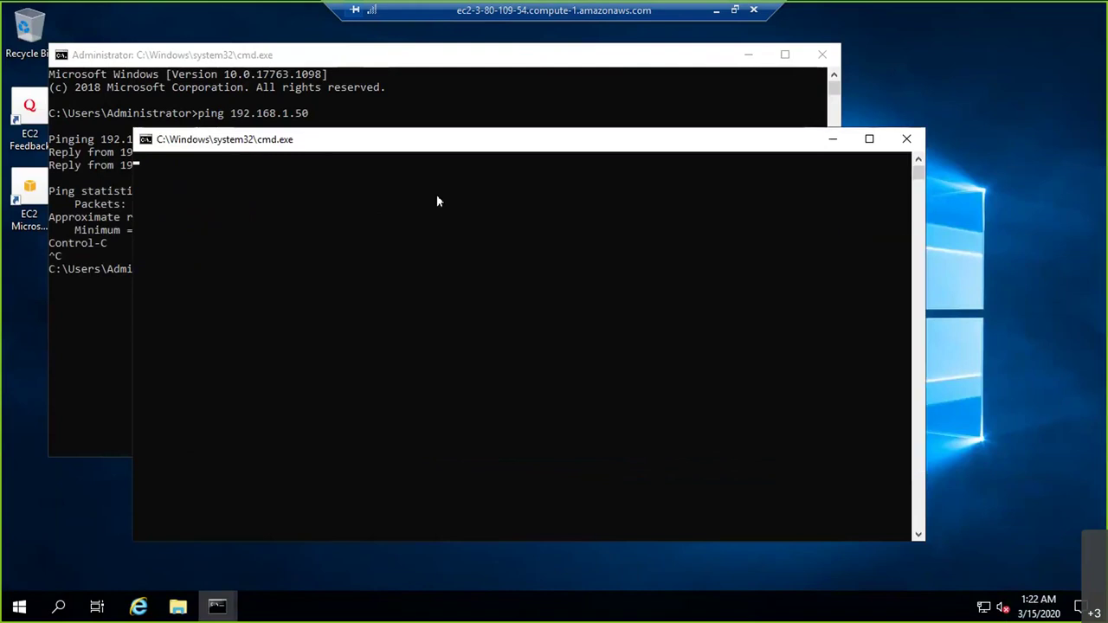
pyautogui.click(103, 336)
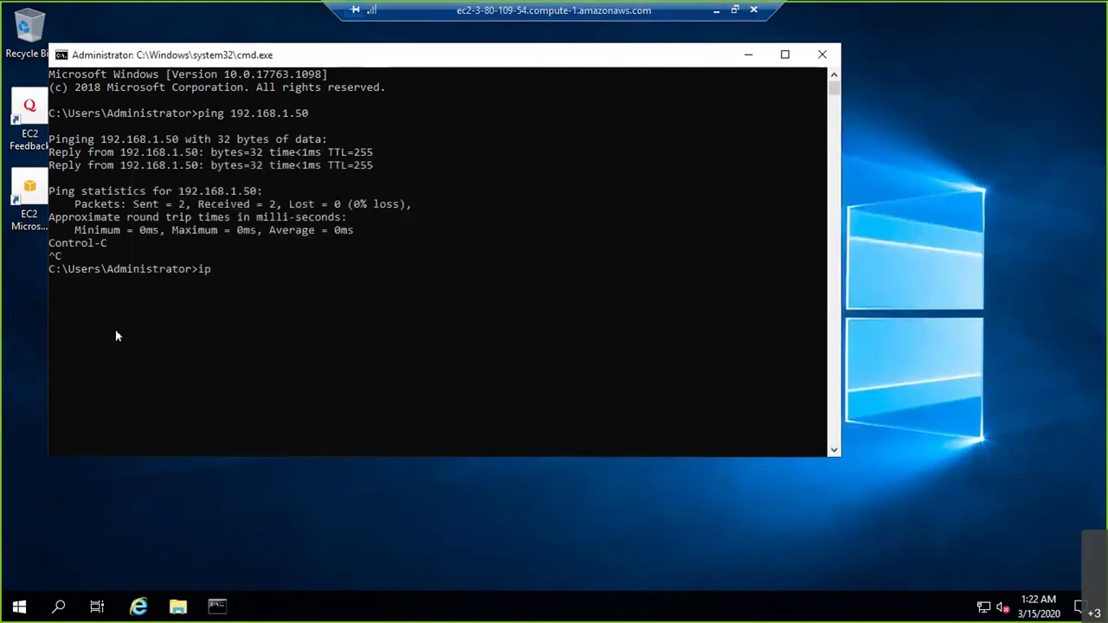
pyautogui.write('pconfig')
pyautogui.press('Return')
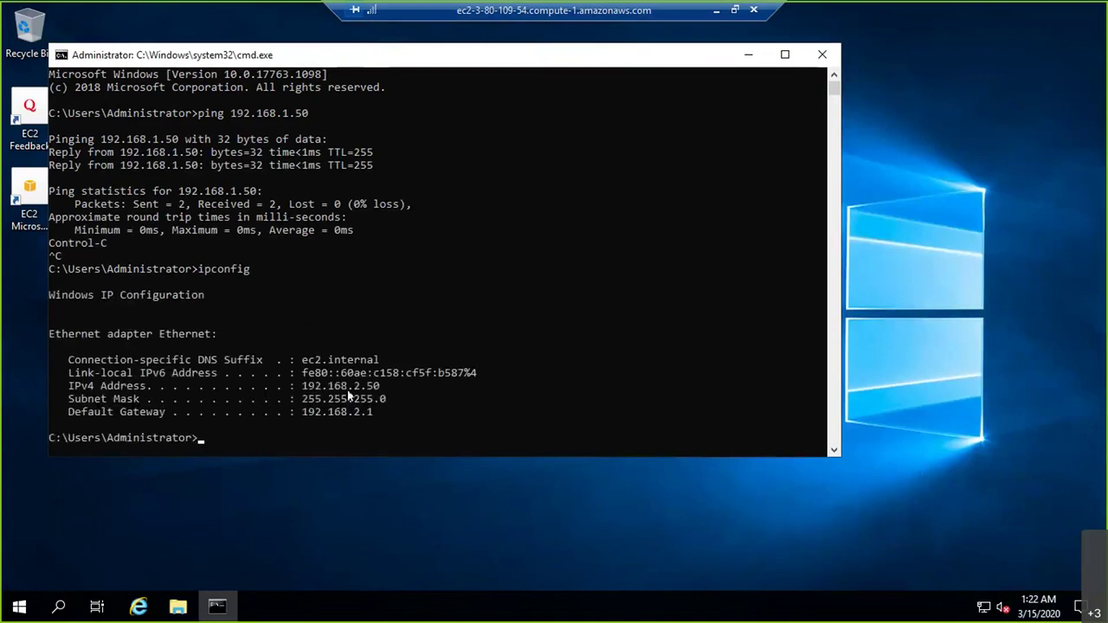
pyautogui.doubleClick(342, 386)
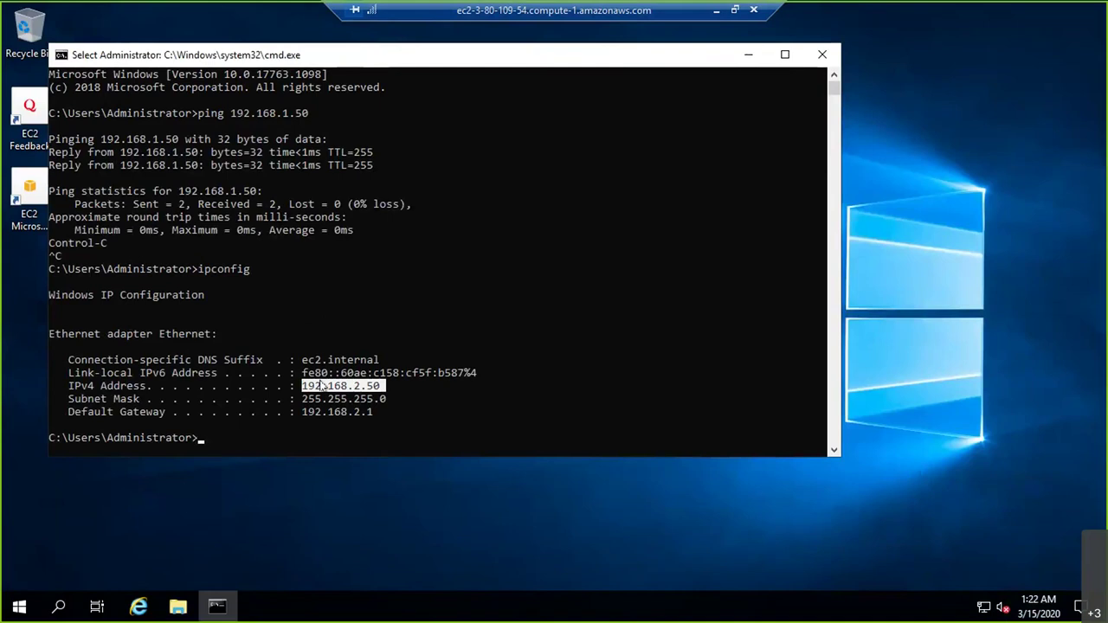
pyautogui.click(364, 386)
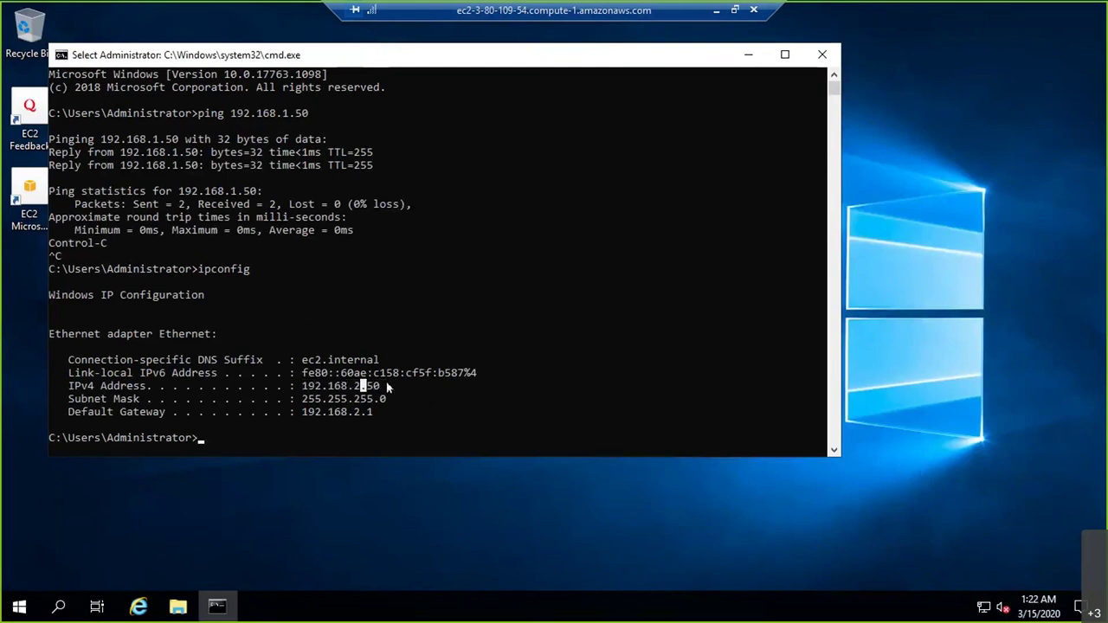
pyautogui.doubleClick(378, 386)
pyautogui.hotkey('ctrl', 'c')
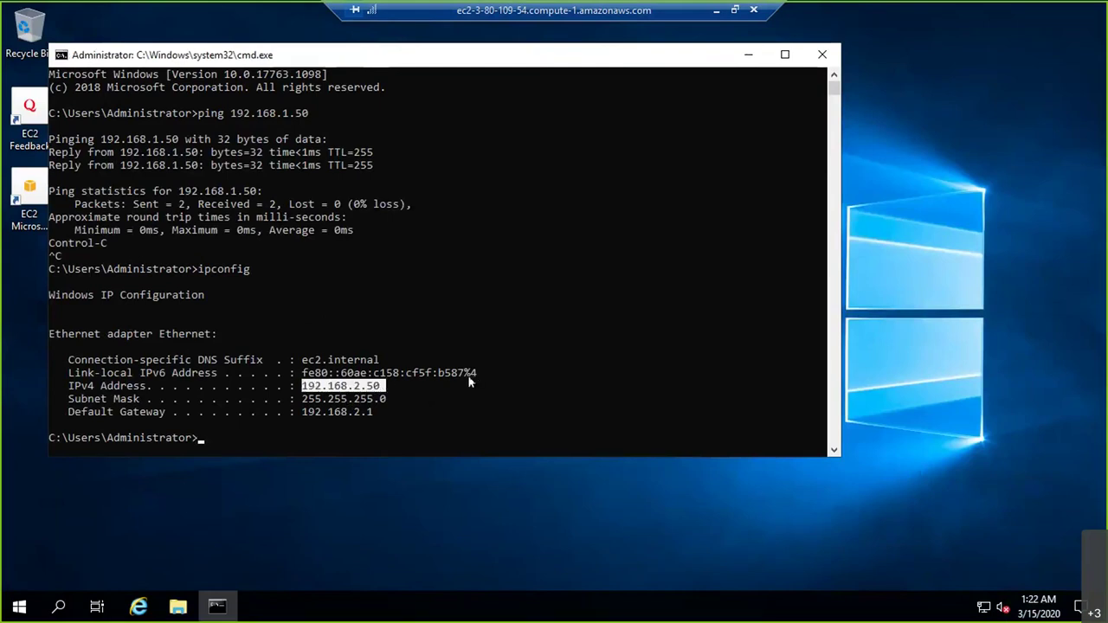
pyautogui.write('ncpa.cpl')
pyautogui.press('Return')
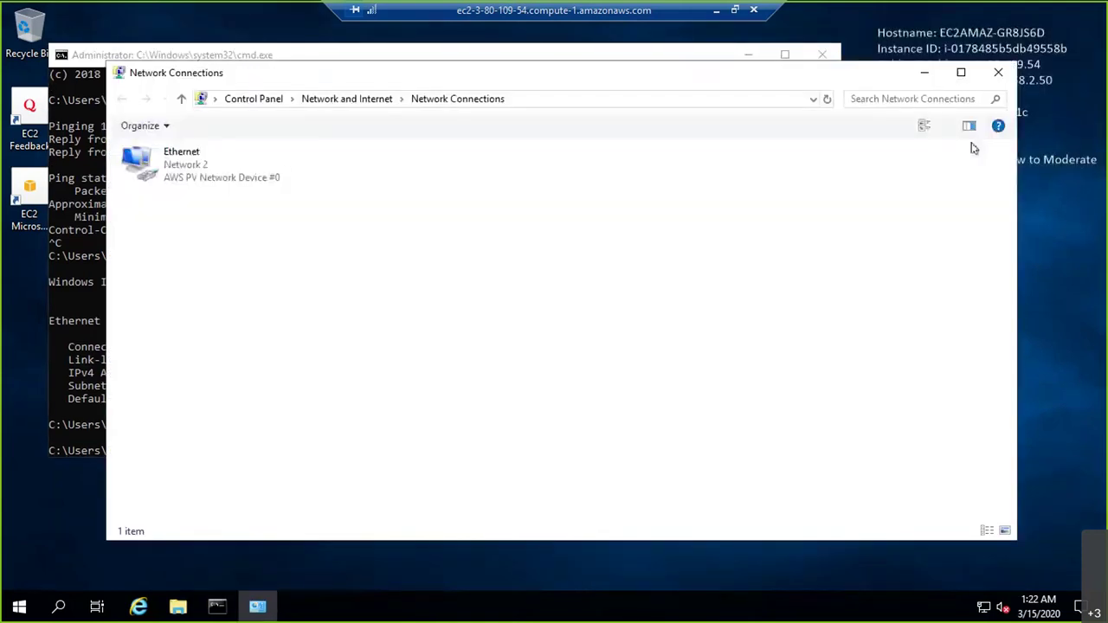
# Set the Ethernet adapter's IPv4 properties to Use the following IP address
pyautogui.doubleClick(166, 161)
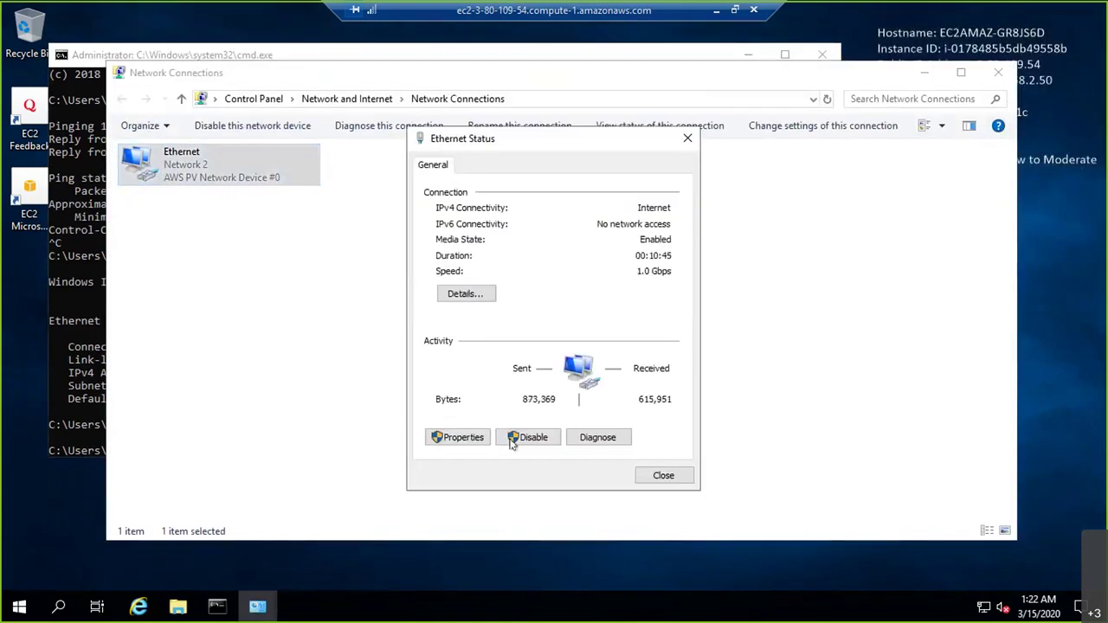
pyautogui.click(457, 437)
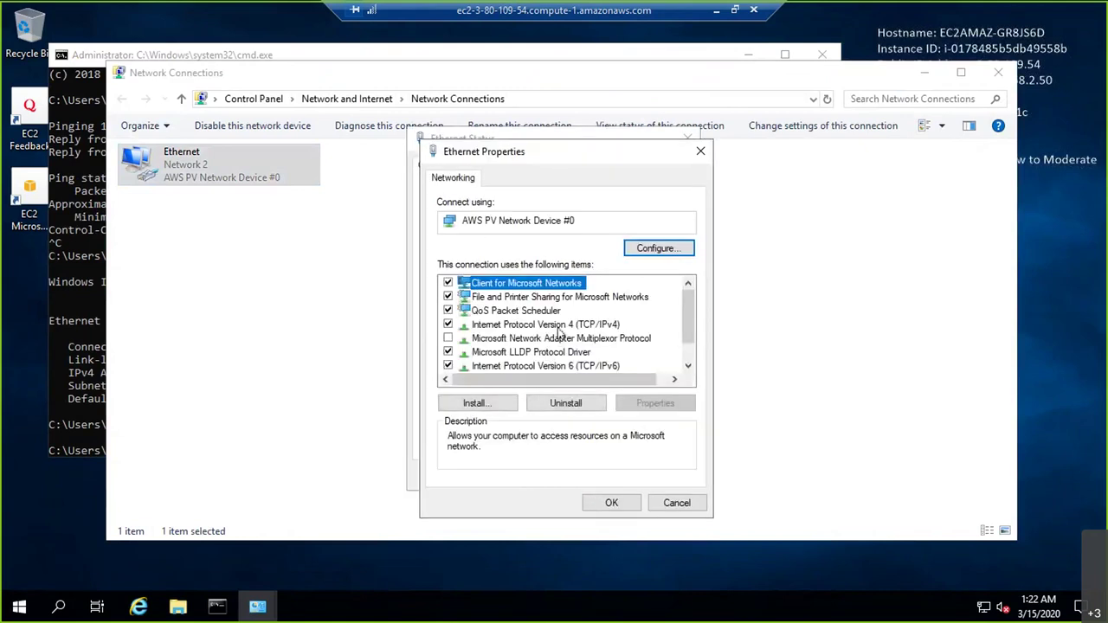
pyautogui.doubleClick(558, 327)
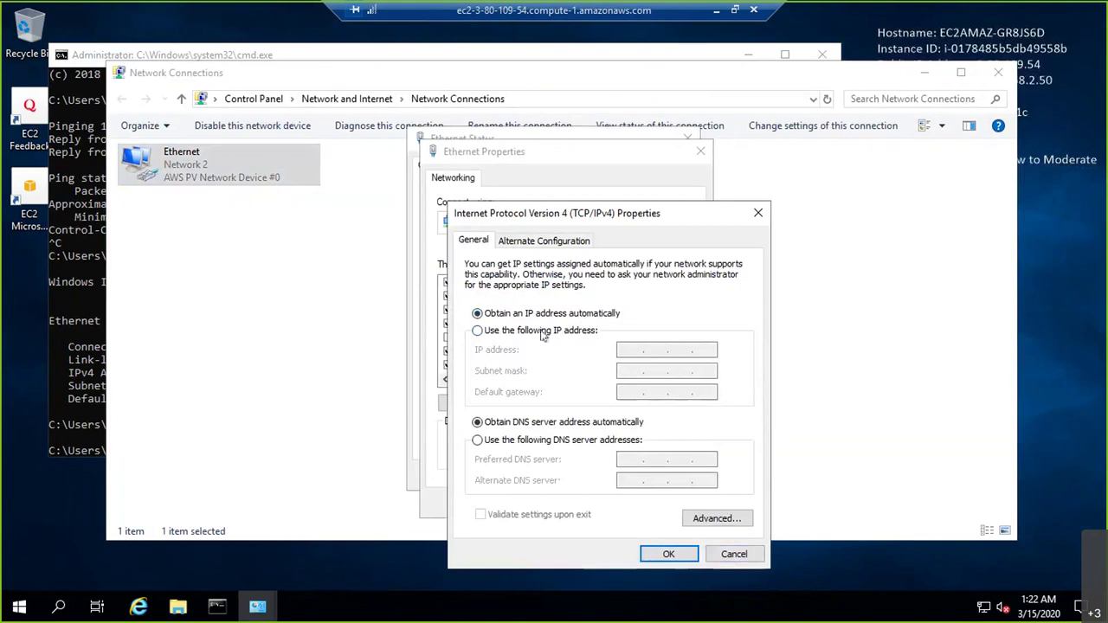
pyautogui.click(632, 350)
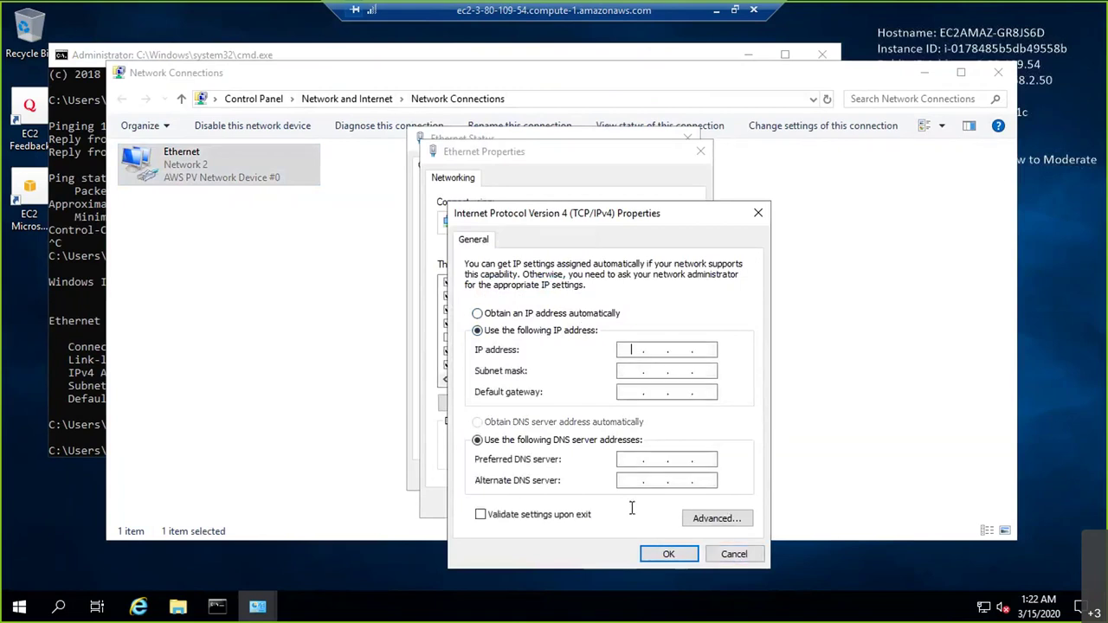
# Run ipconfig /all in the Command Prompt to list full network details
pyautogui.click(77, 322)
pyautogui.write('ipconfig ')
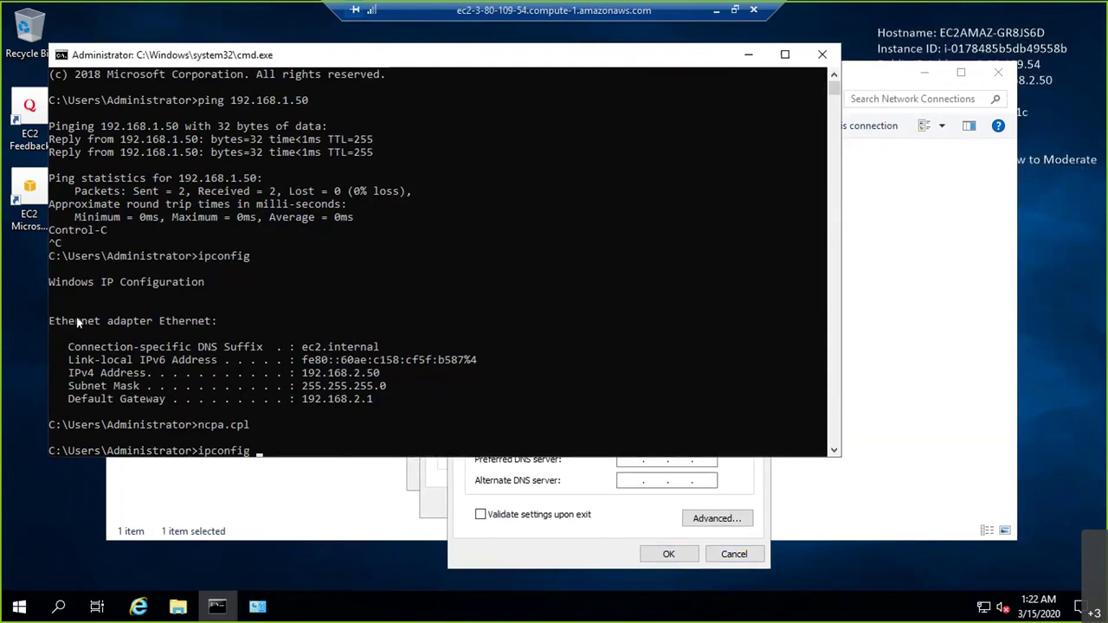
pyautogui.write('/all')
pyautogui.press('Return')
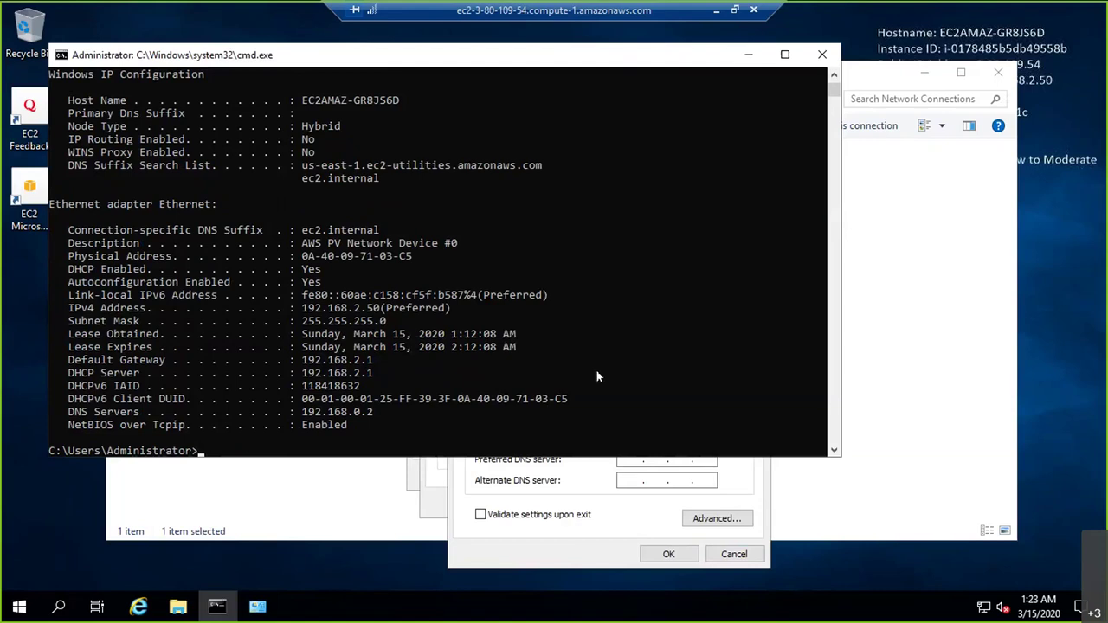
pyautogui.hotkey('alt', 'Tab')
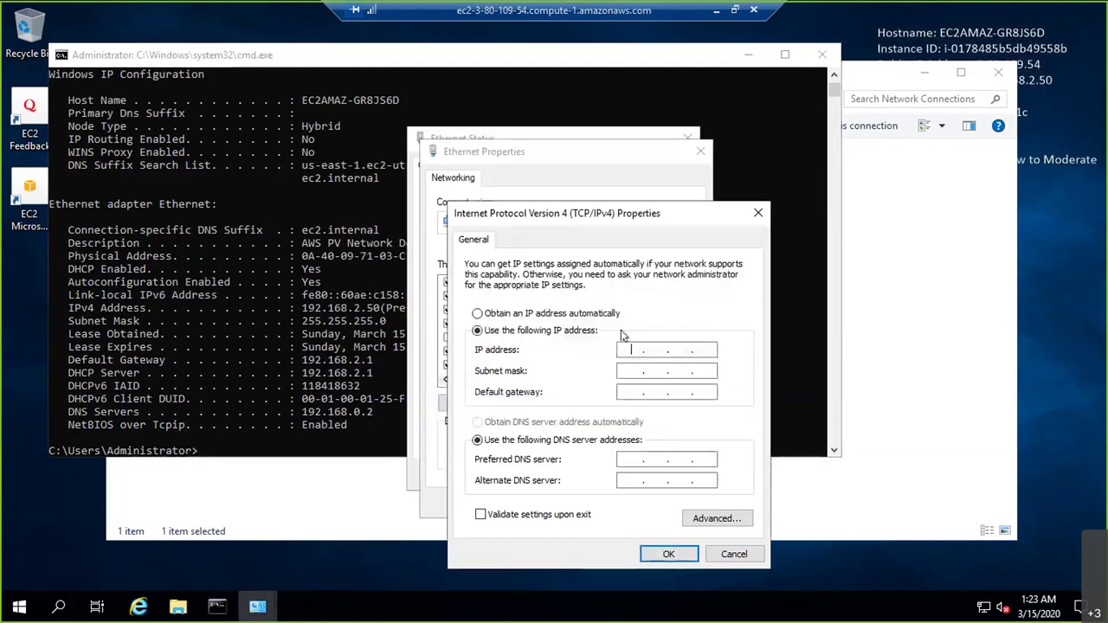
# Enter IP 192.168.2.50, mask 255.255.255.0, gateway 192.168.2.1 and DNS 192.168.0.2, then confirm
pyautogui.write('192 . 168 . 2 . 50')
pyautogui.press('Tab')
pyautogui.press('Tab')
pyautogui.write('192.168.2.1')
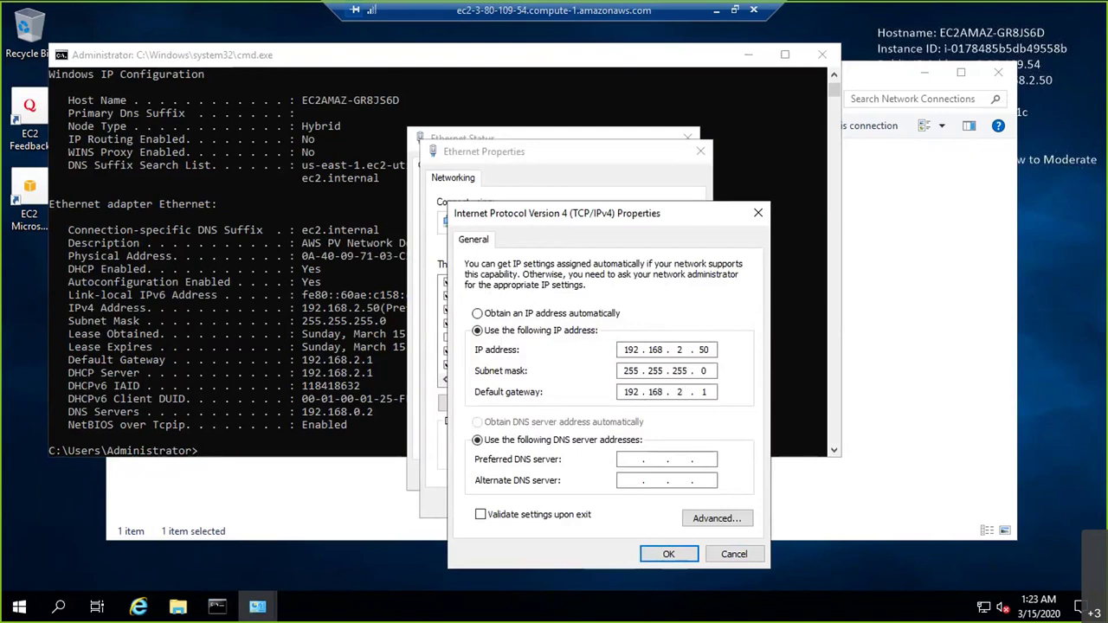
pyautogui.write('192.168.0.2')
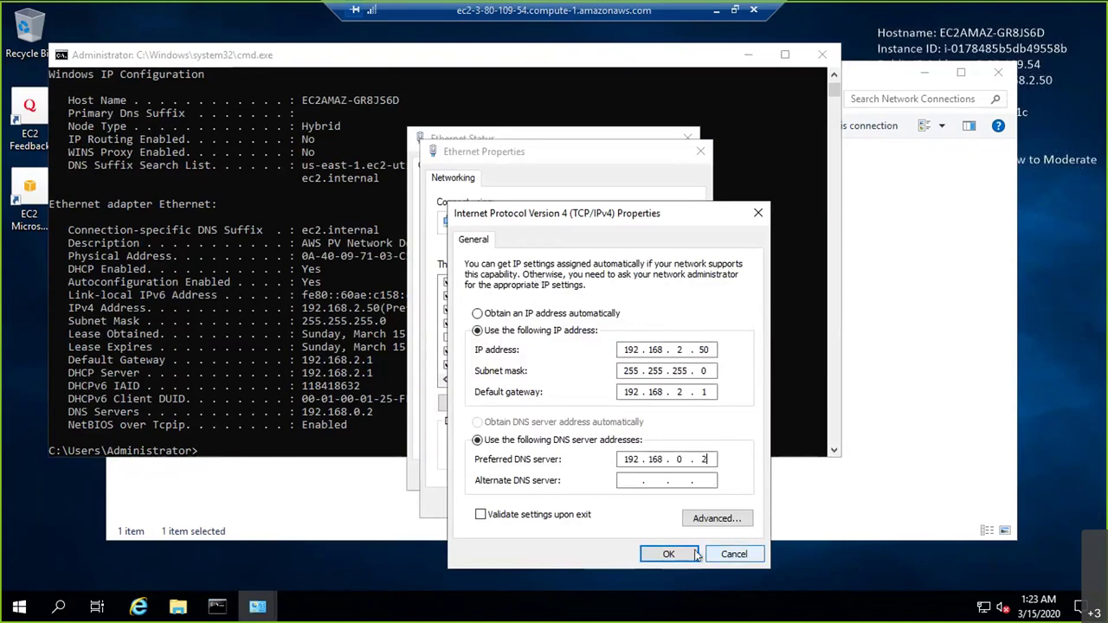
pyautogui.click(669, 554)
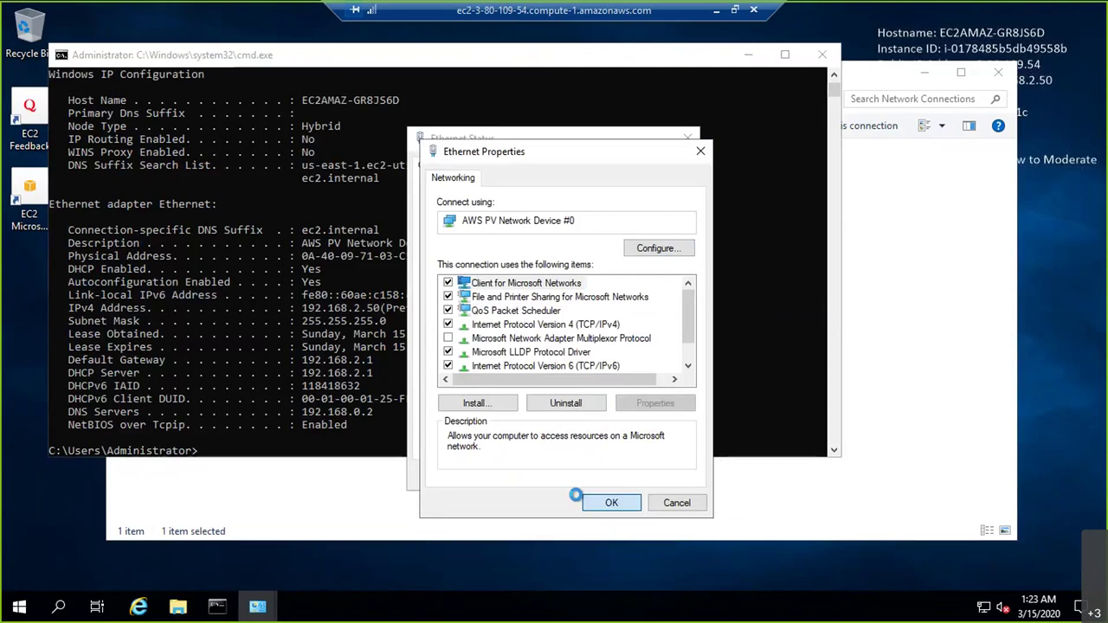
pyautogui.click(716, 10)
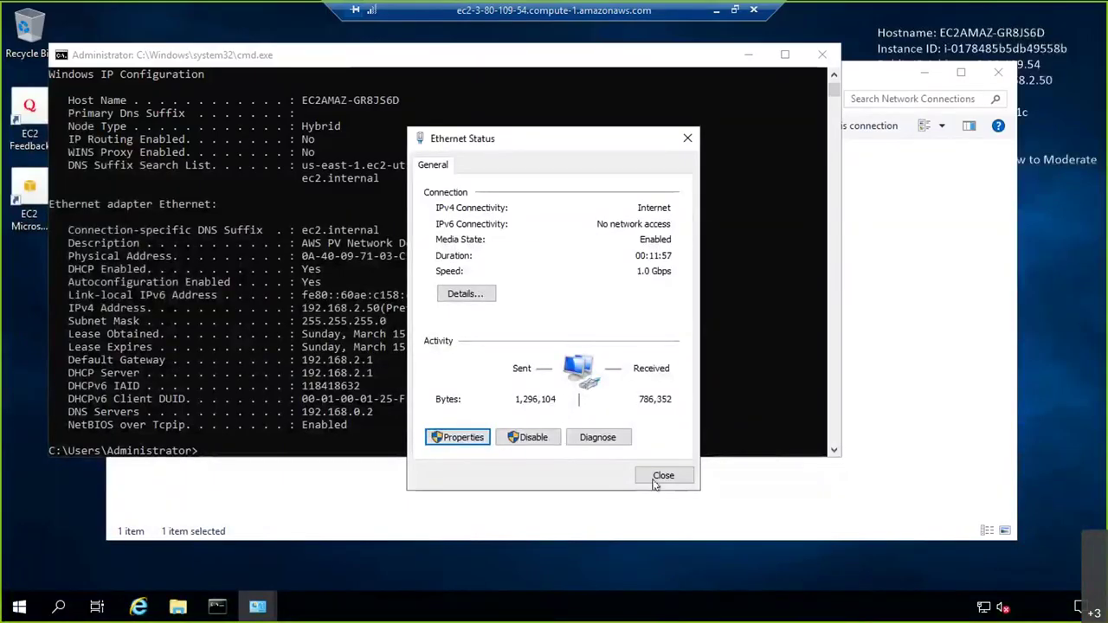
# Recheck the Ethernet IPv4 settings without changes and close all network windows
pyautogui.click(662, 477)
pyautogui.click(389, 515)
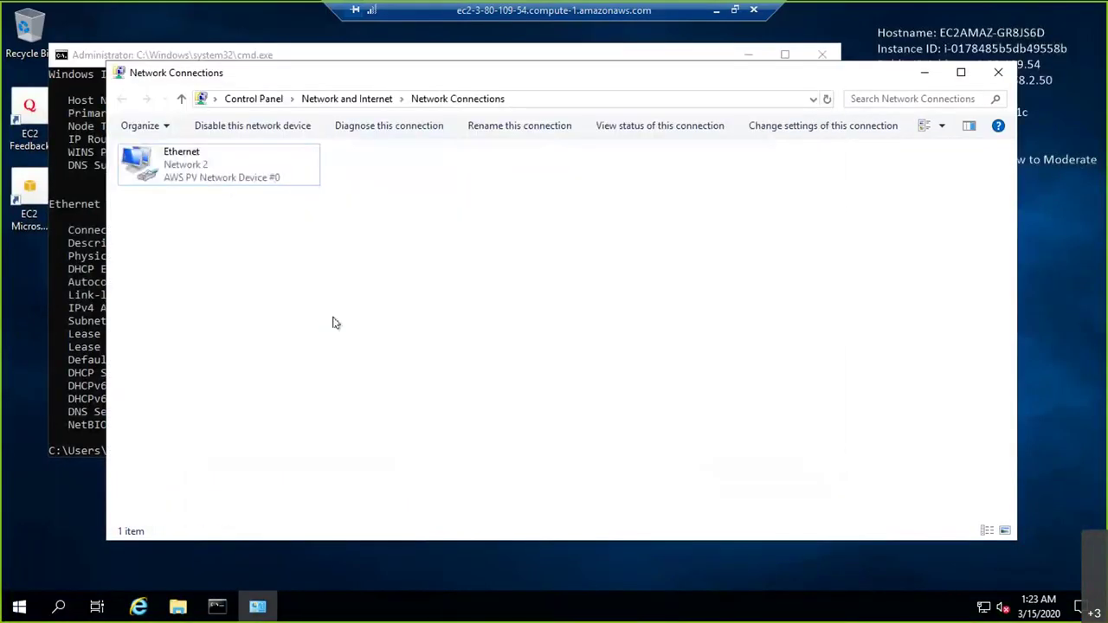
pyautogui.doubleClick(223, 183)
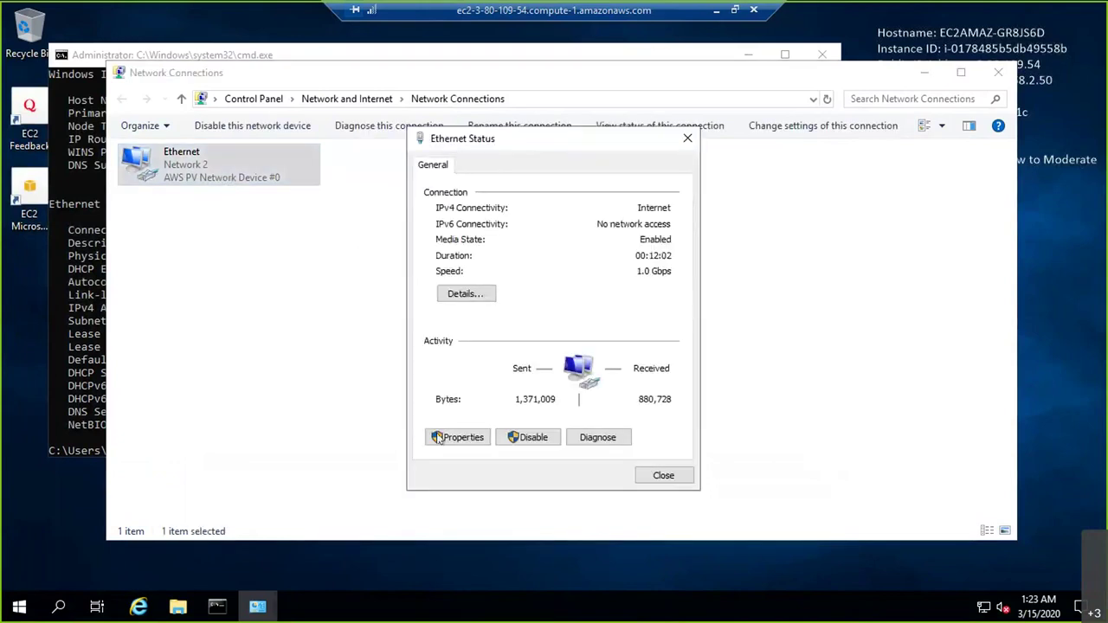
pyautogui.click(439, 443)
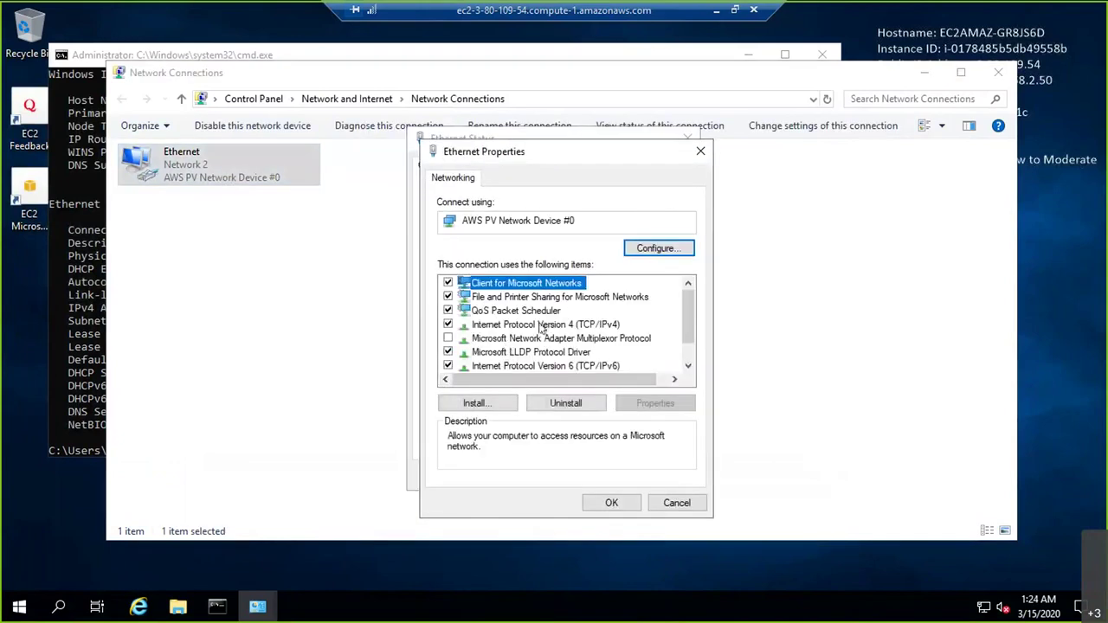
pyautogui.doubleClick(597, 325)
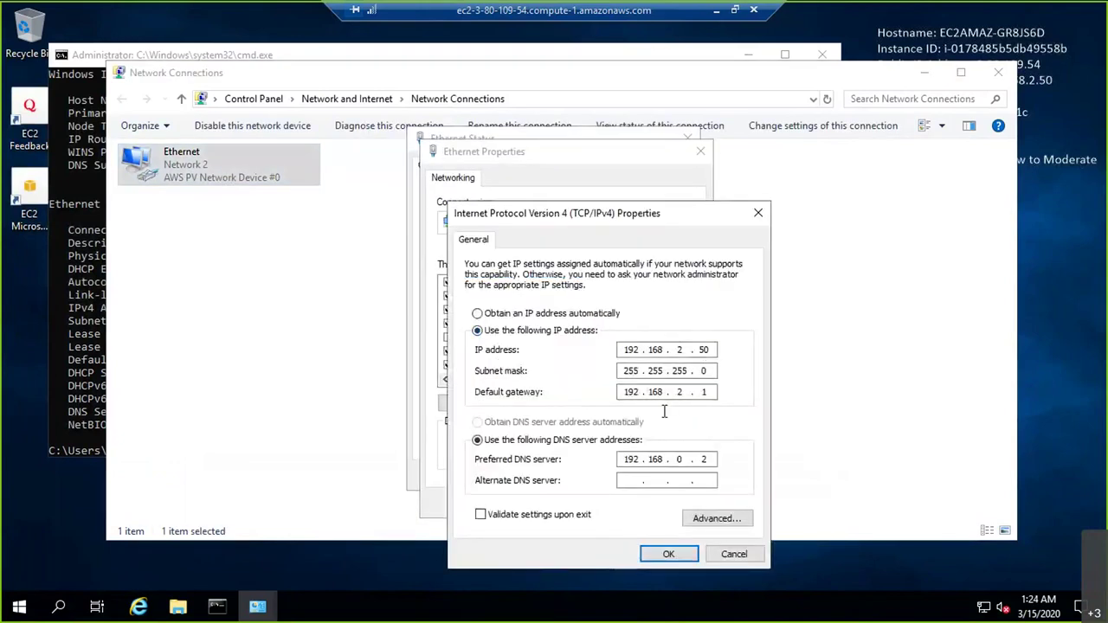
pyautogui.click(738, 557)
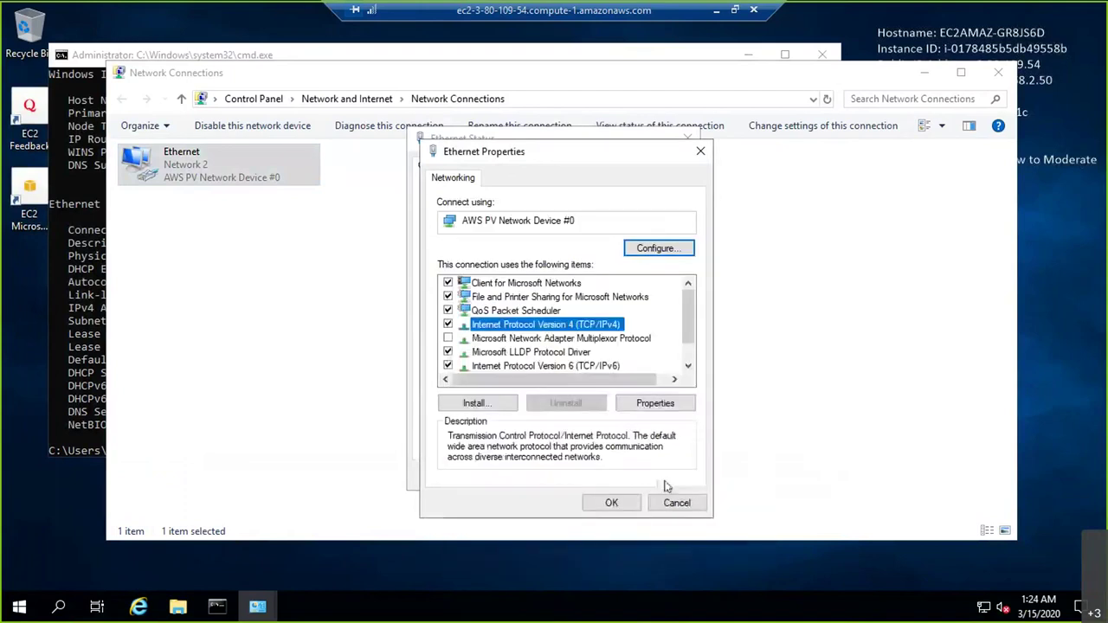
pyautogui.click(691, 499)
pyautogui.click(671, 473)
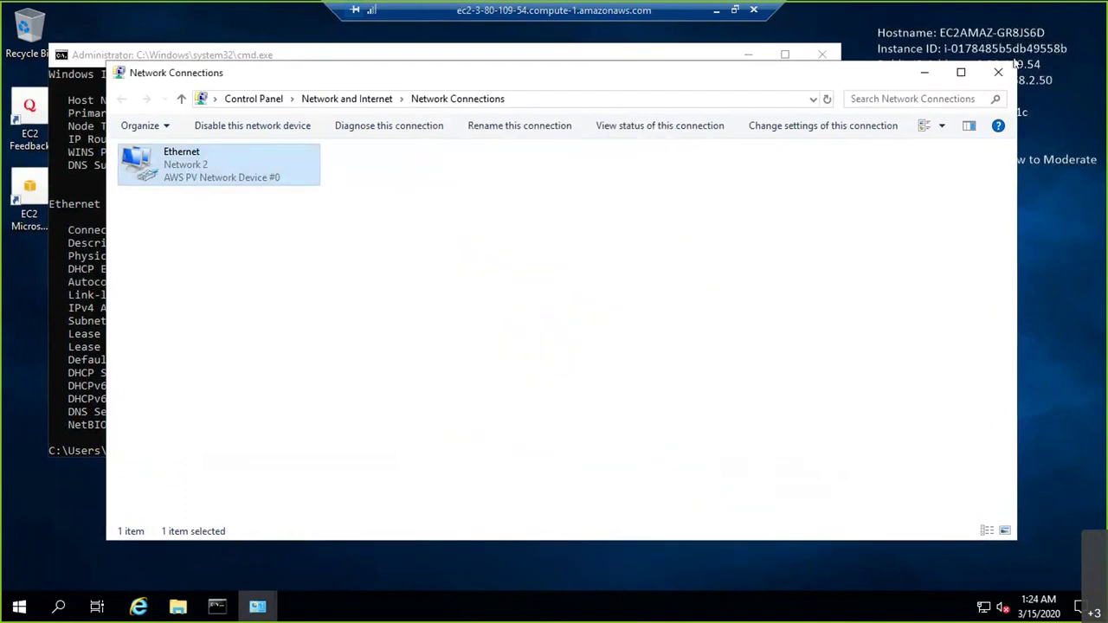
pyautogui.click(1002, 72)
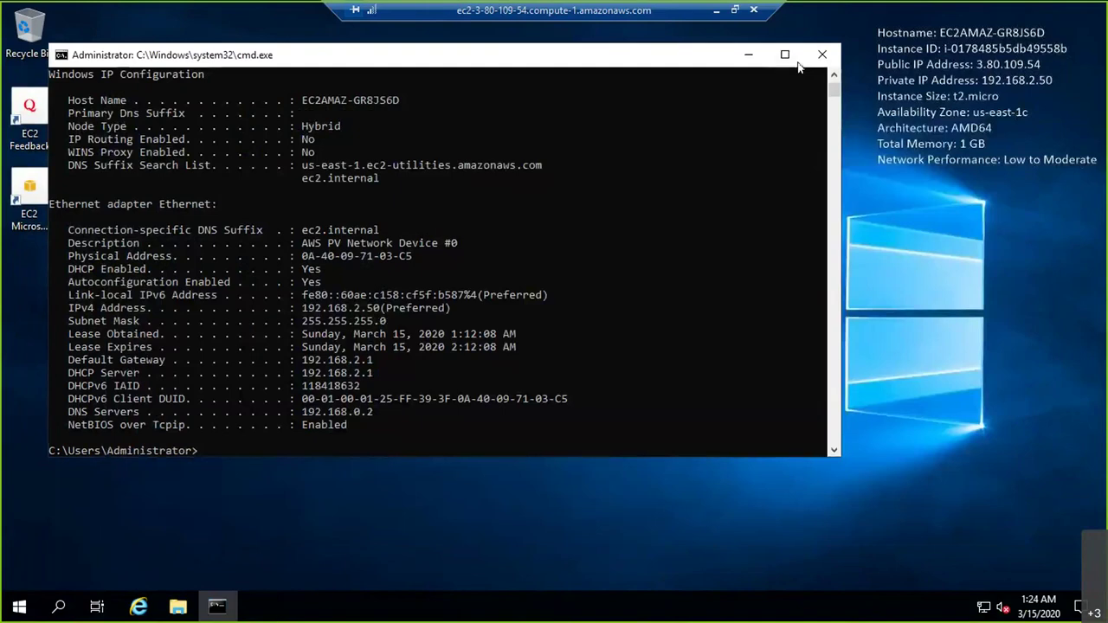
# Run ping 10.1.1.50 -t, then leave the remote session and close the password dialog
pyautogui.press('Return')
pyautogui.press('Return')
pyautogui.press('Return')
pyautogui.press('Return')
pyautogui.press('Return')
pyautogui.press('Return')
pyautogui.press('Return')
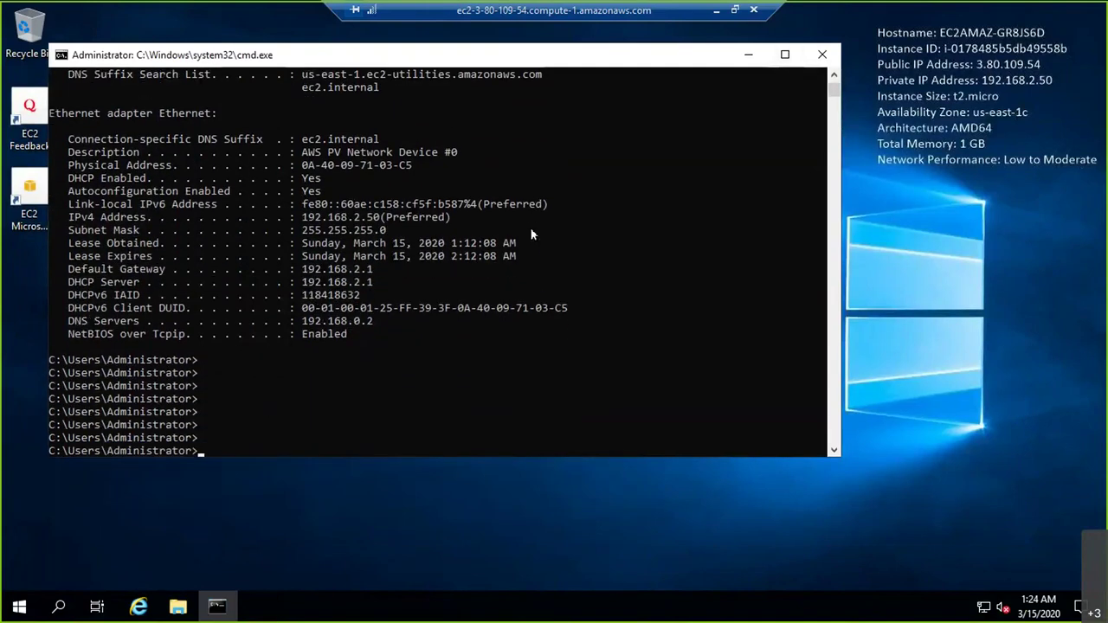
pyautogui.write('ipconfig /al')
pyautogui.press('Escape')
pyautogui.write('ping 10.1.1.50 -t')
pyautogui.press('Return')
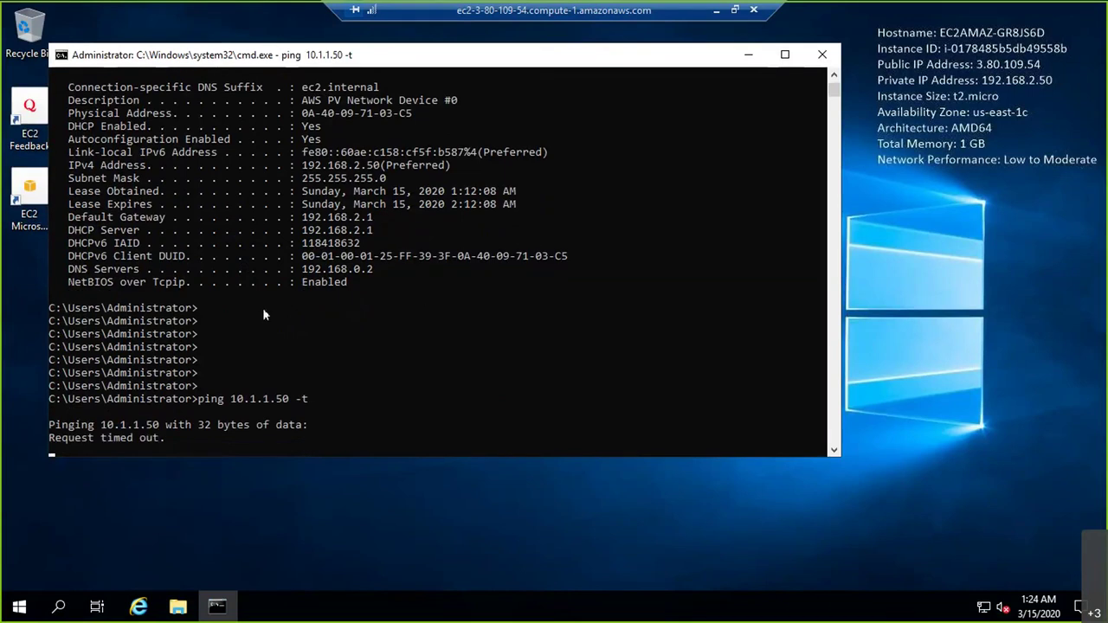
pyautogui.click(717, 18)
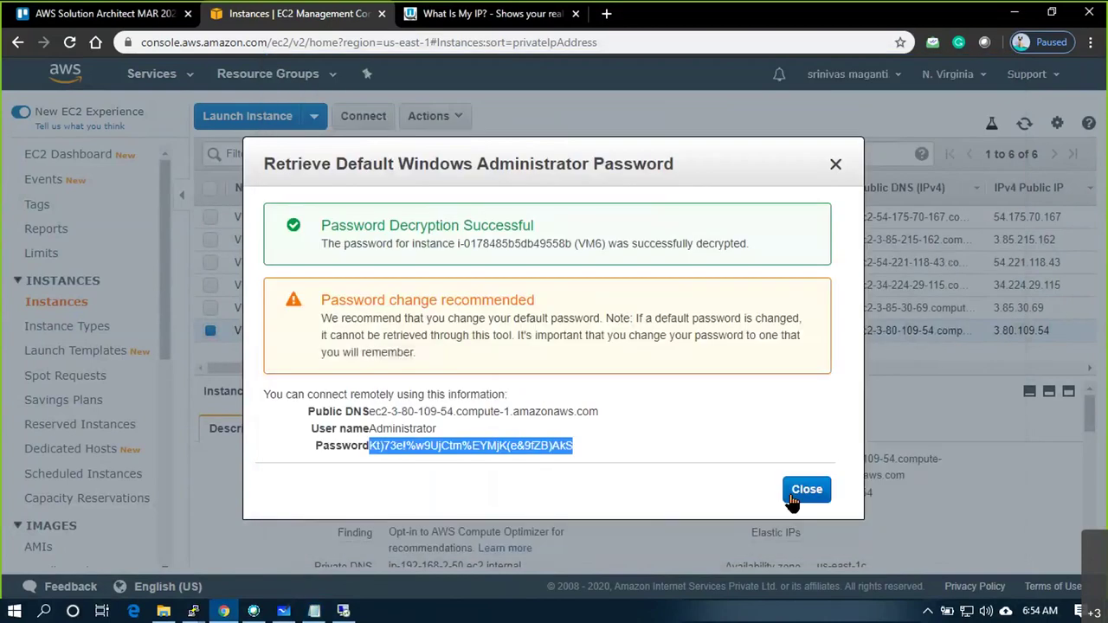
pyautogui.click(806, 491)
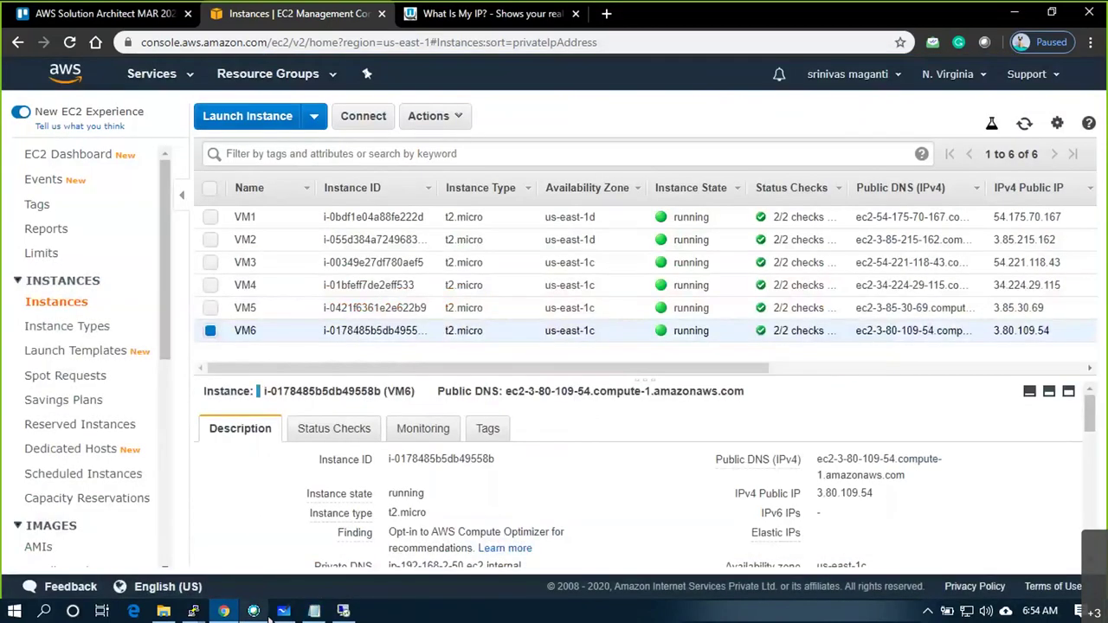
# Draw a line from the H box and label it 192.168.2.50
pyautogui.click(271, 611)
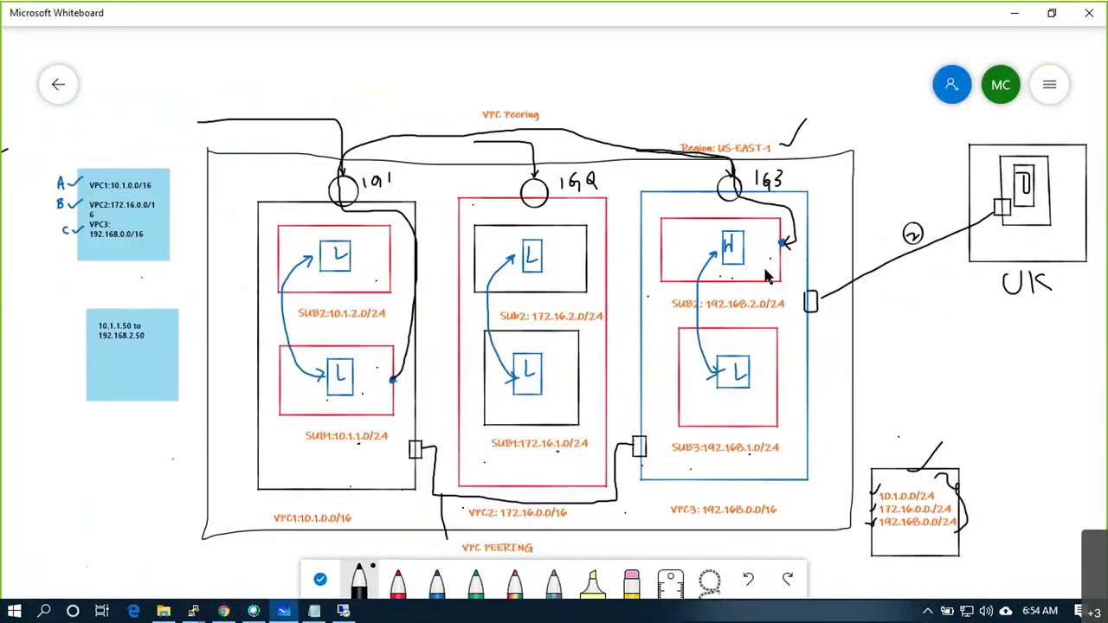
pyautogui.moveTo(779, 264)
pyautogui.mouseDown()
pyautogui.moveTo(839, 225)
pyautogui.moveTo(856, 94)
pyautogui.mouseUp()
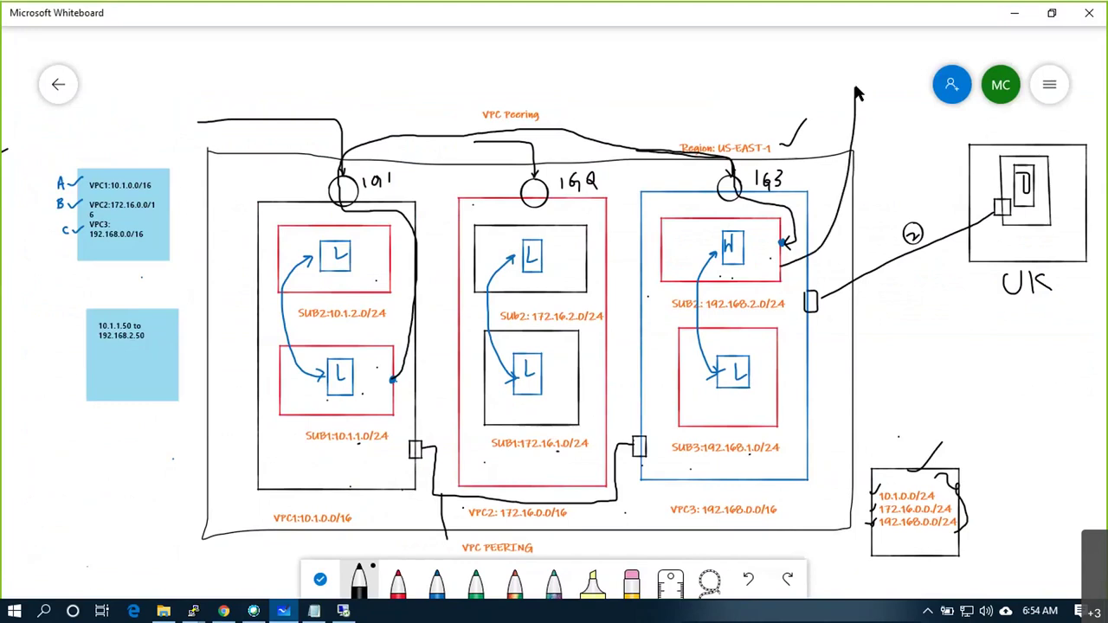
pyautogui.rightClick(821, 68)
pyautogui.click(839, 45)
pyautogui.write('192.168')
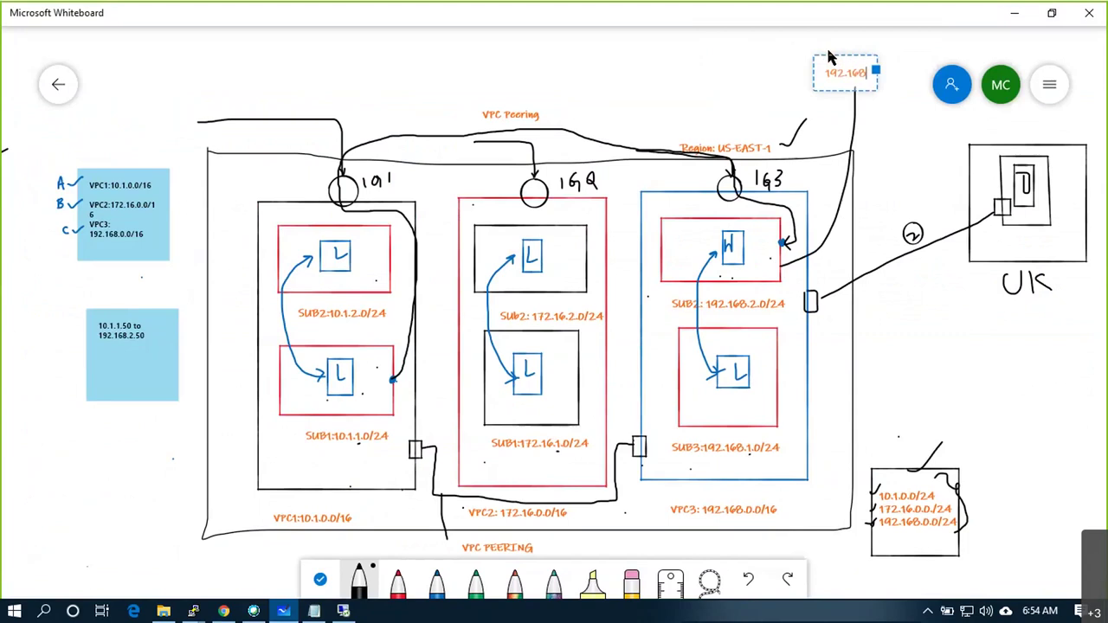
pyautogui.write('.2.50')
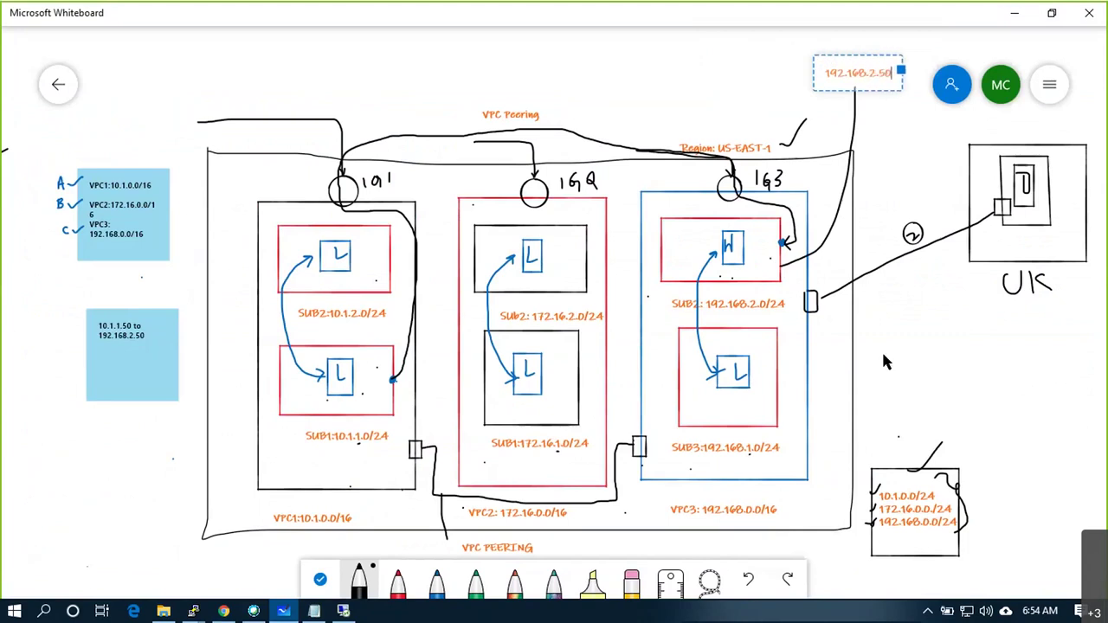
pyautogui.click(883, 355)
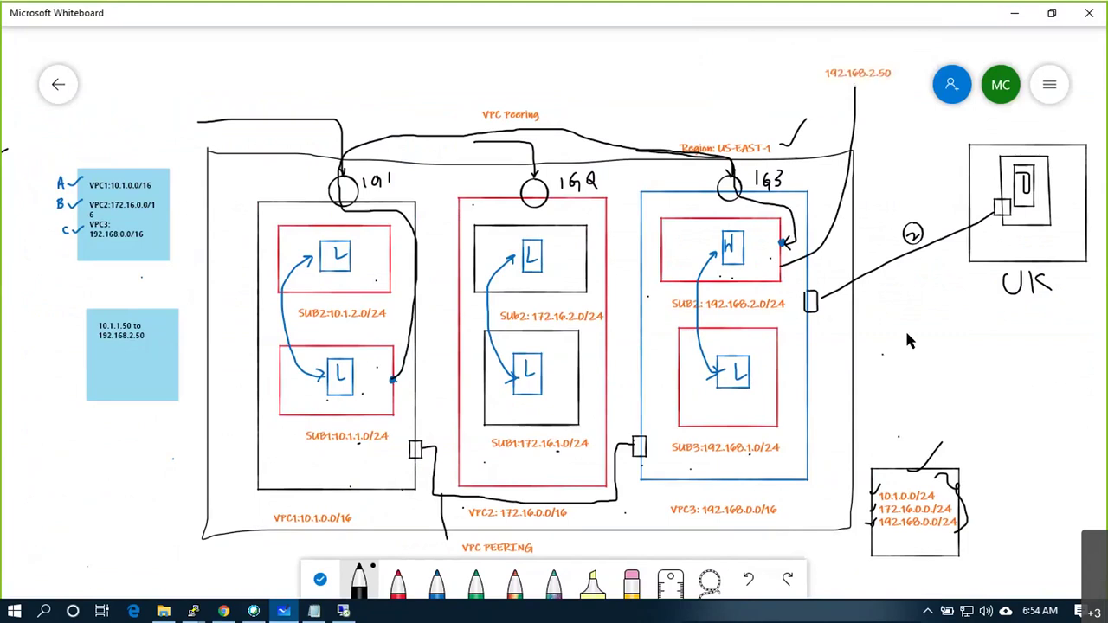
# Draw lines from the SUB1 L box, label it 10.1.1.50, and trace the peering route
pyautogui.moveTo(284, 407); pyautogui.dragTo(126, 471)
pyautogui.moveTo(283, 408); pyautogui.dragTo(328, 396)
pyautogui.moveTo(783, 267); pyautogui.dragTo(745, 259)
pyautogui.rightClick(37, 482)
pyautogui.click(134, 440)
pyautogui.write('10')
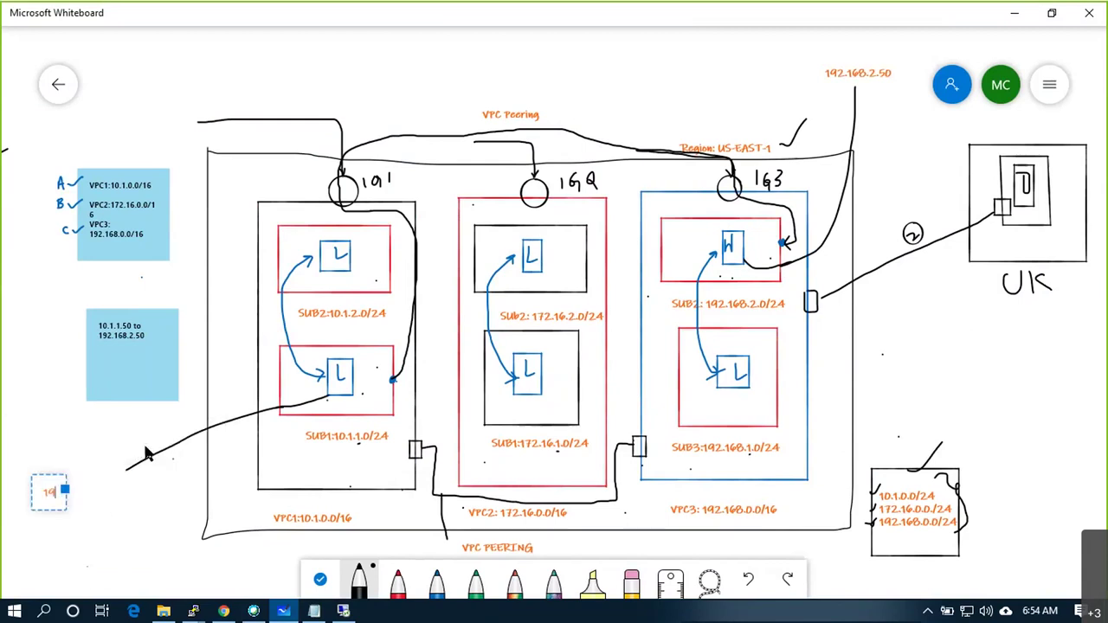
pyautogui.write('.1.1.50')
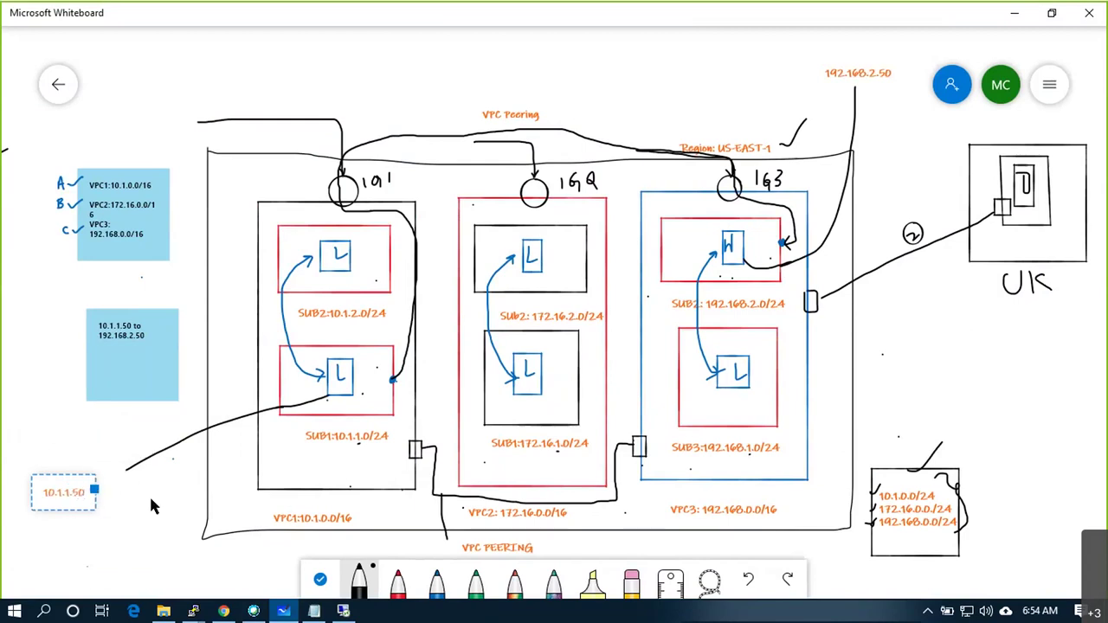
pyautogui.click(150, 497)
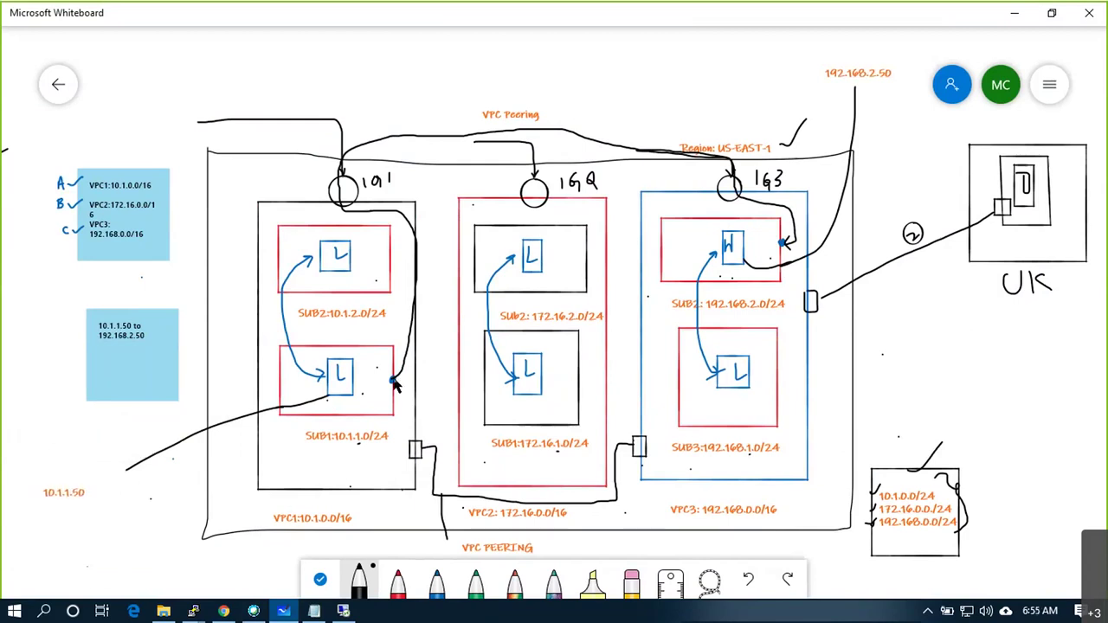
pyautogui.moveTo(392, 383)
pyautogui.mouseDown()
pyautogui.moveTo(416, 322)
pyautogui.moveTo(422, 247)
pyautogui.moveTo(403, 222)
pyautogui.moveTo(345, 208)
pyautogui.moveTo(342, 177)
pyautogui.moveTo(364, 153)
pyautogui.moveTo(433, 138)
pyautogui.moveTo(637, 145)
pyautogui.moveTo(726, 172)
pyautogui.moveTo(741, 201)
pyautogui.moveTo(775, 213)
pyautogui.moveTo(793, 235)
pyautogui.mouseUp()
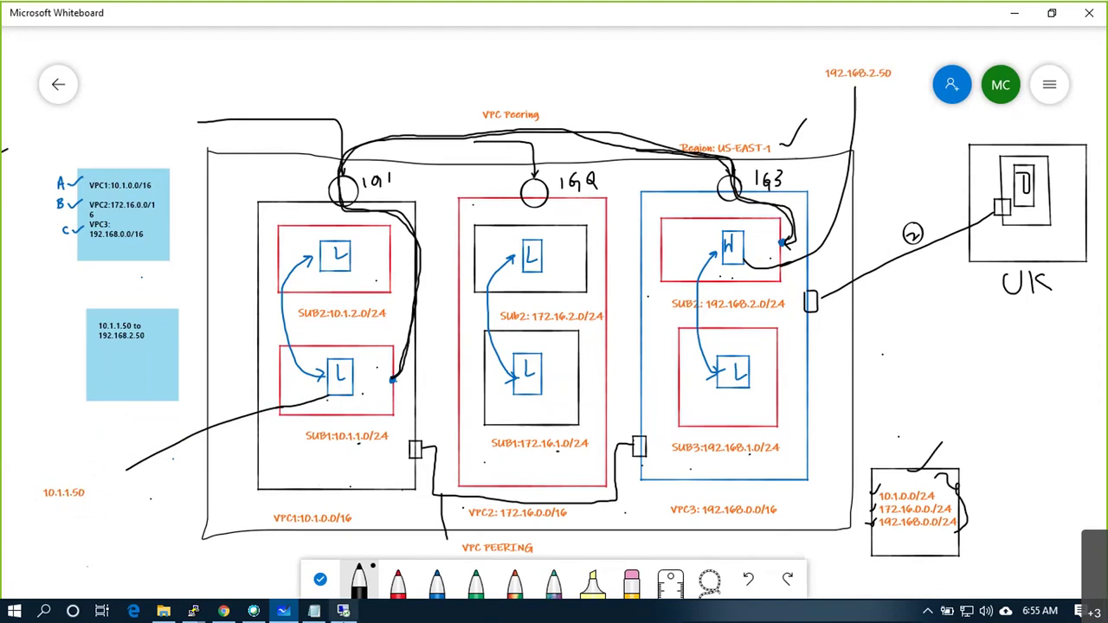
# Copy VM1's Public DNS from the EC2 Instances page, then bring up File Explorer
pyautogui.moveTo(192, 612)
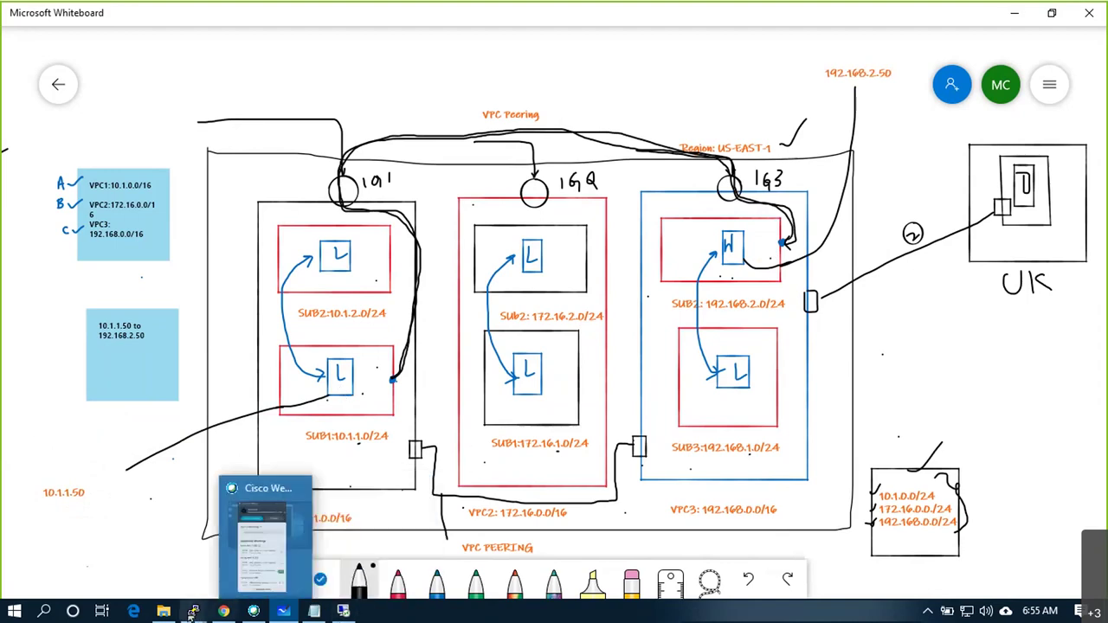
pyautogui.moveTo(230, 612)
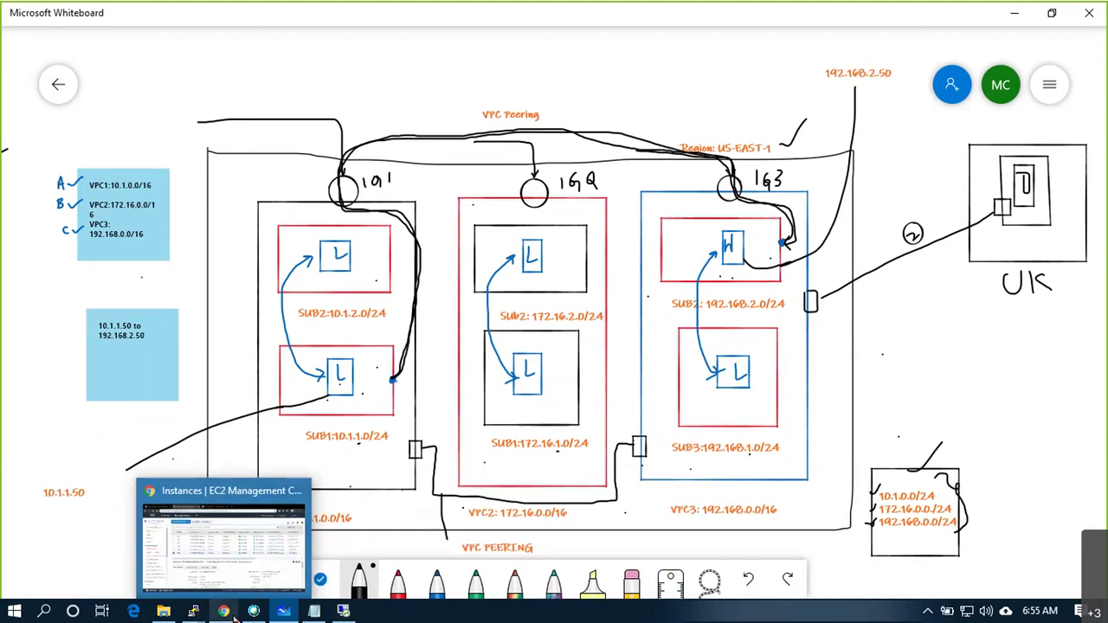
pyautogui.click(227, 612)
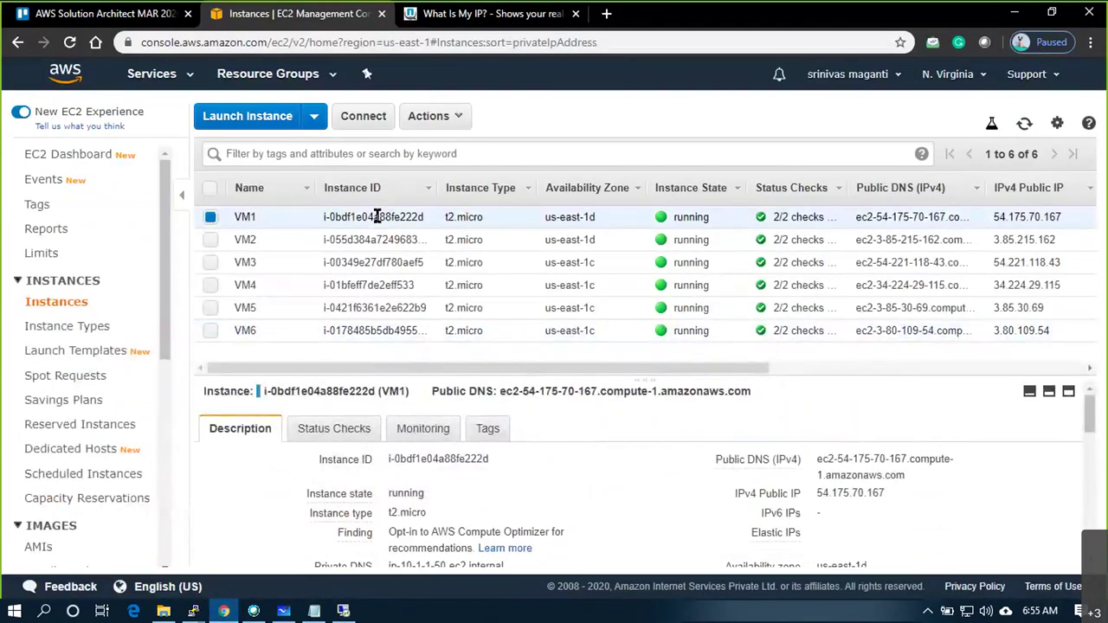
pyautogui.click(918, 475)
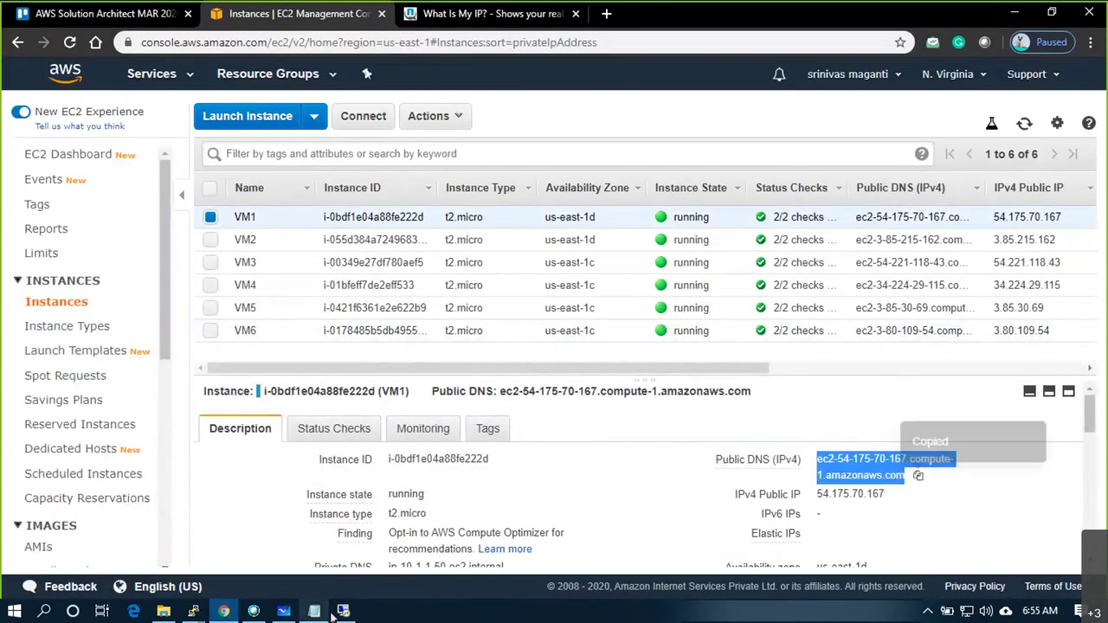
pyautogui.click(333, 614)
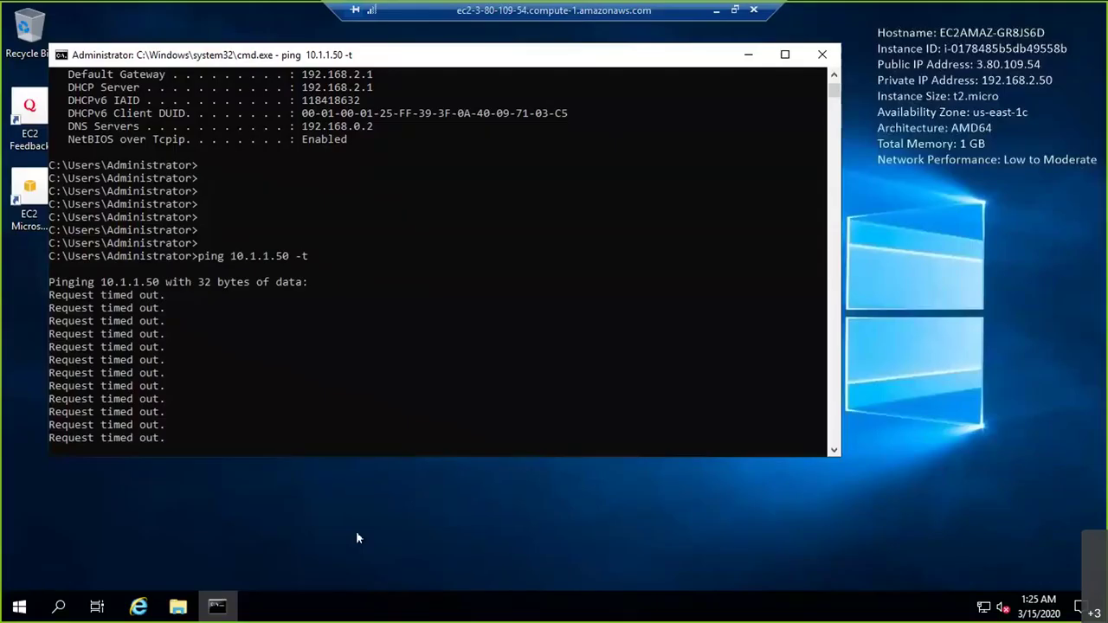
pyautogui.click(717, 12)
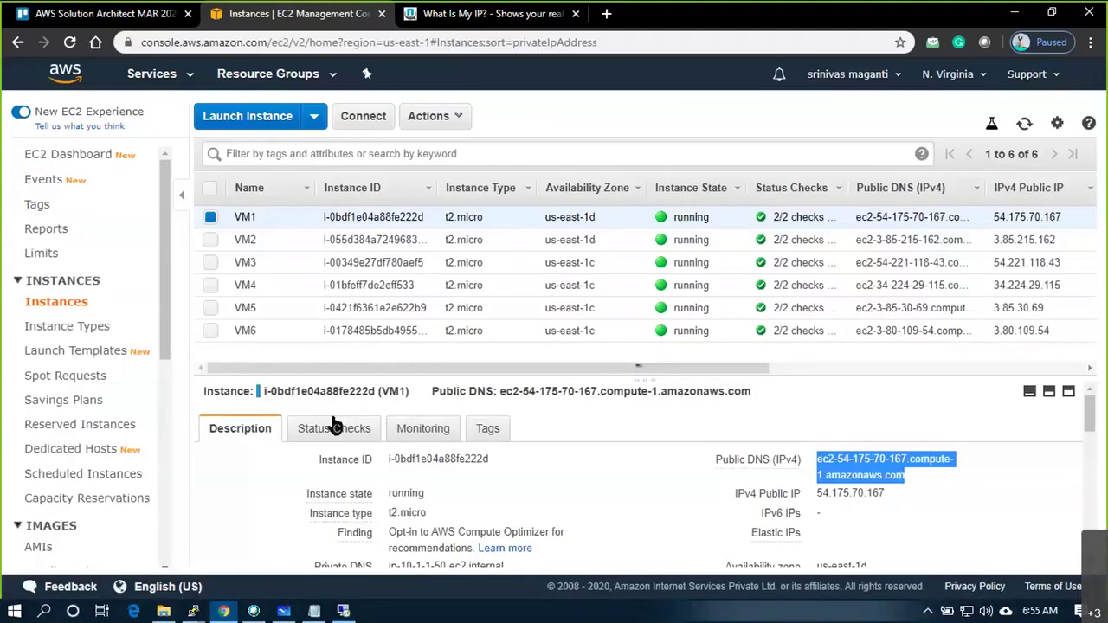
pyautogui.click(163, 612)
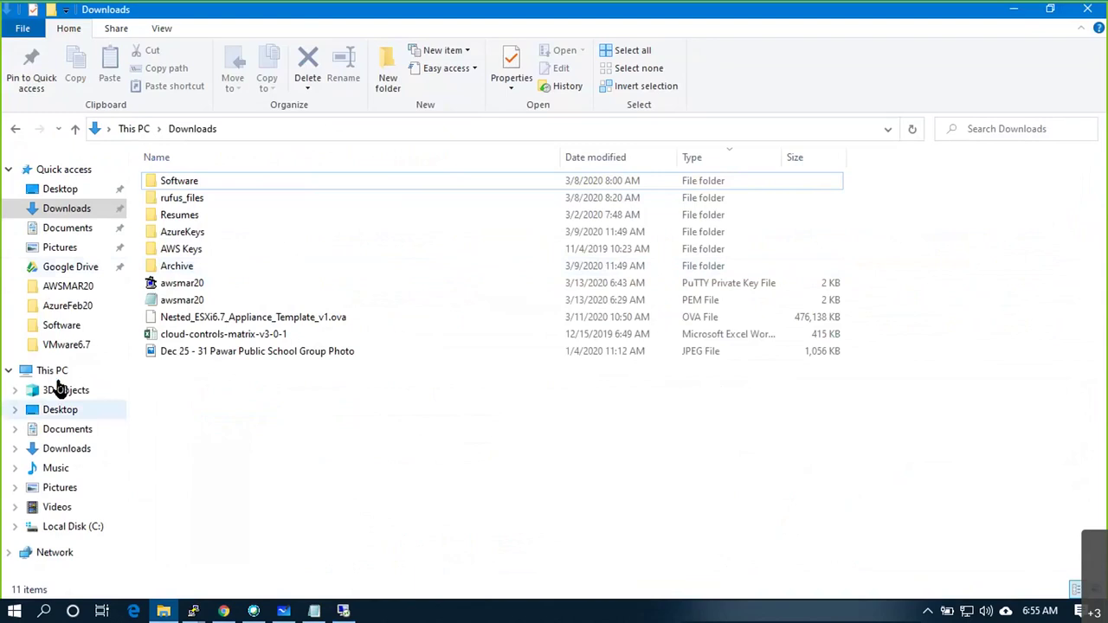
# Copy putty.exe from C:\Program Files\PuTTY onto the remote desktop and launch it
pyautogui.click(52, 372)
pyautogui.click(246, 322)
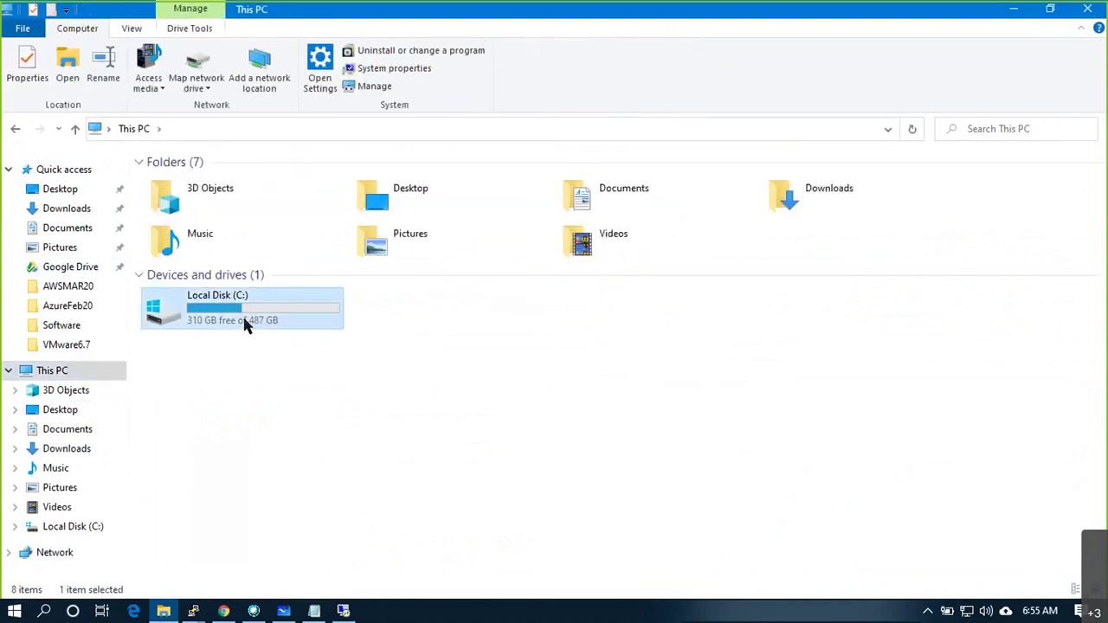
pyautogui.doubleClick(246, 322)
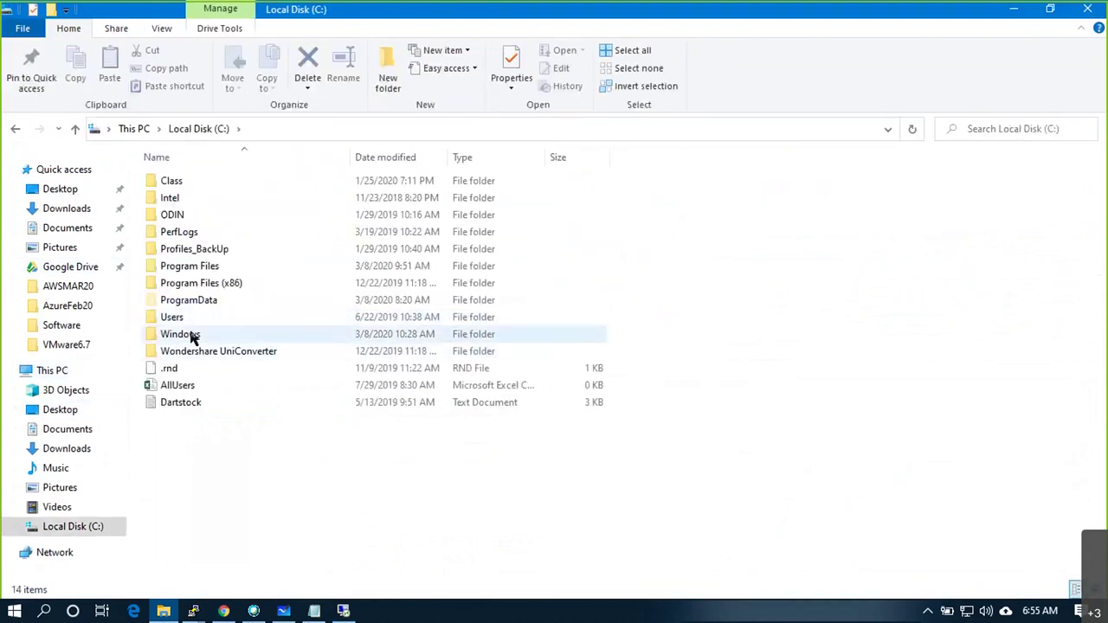
pyautogui.doubleClick(198, 267)
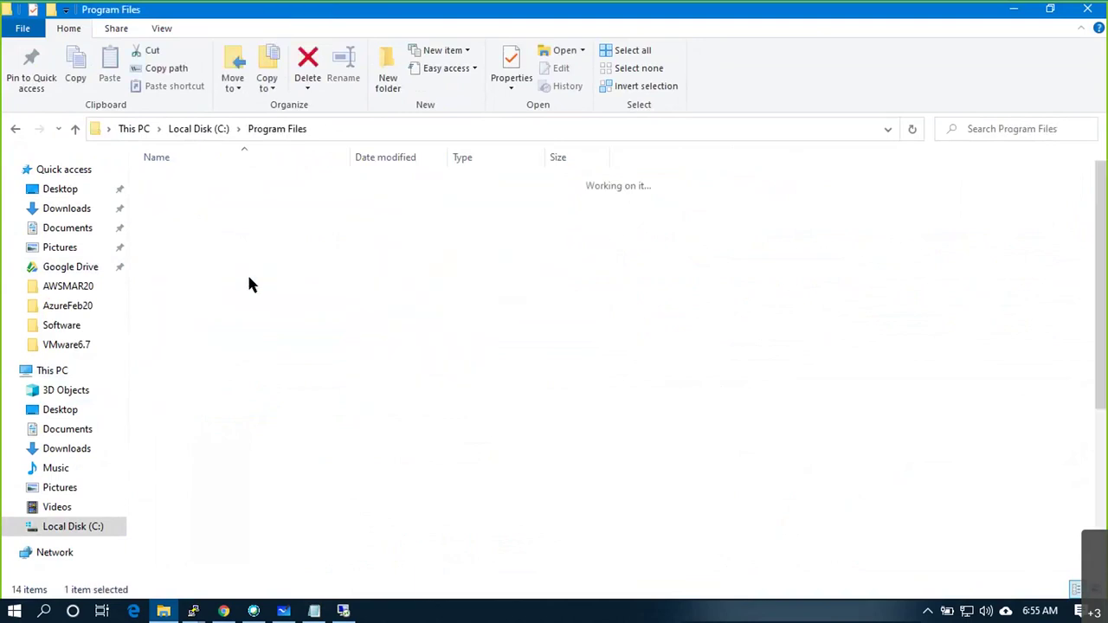
pyautogui.doubleClick(194, 502)
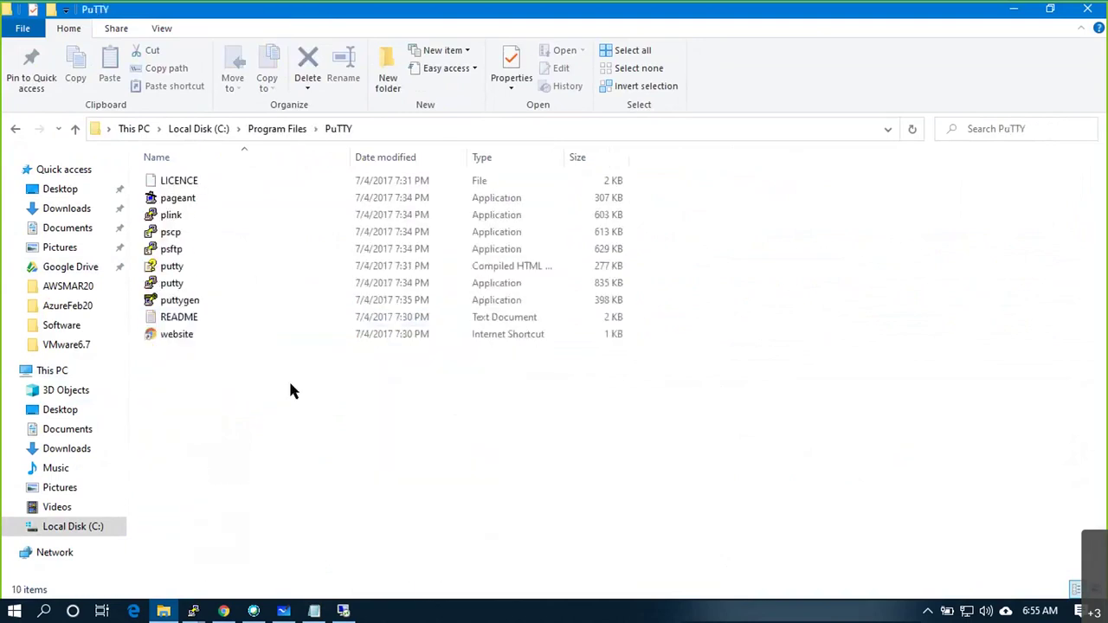
pyautogui.click(188, 286)
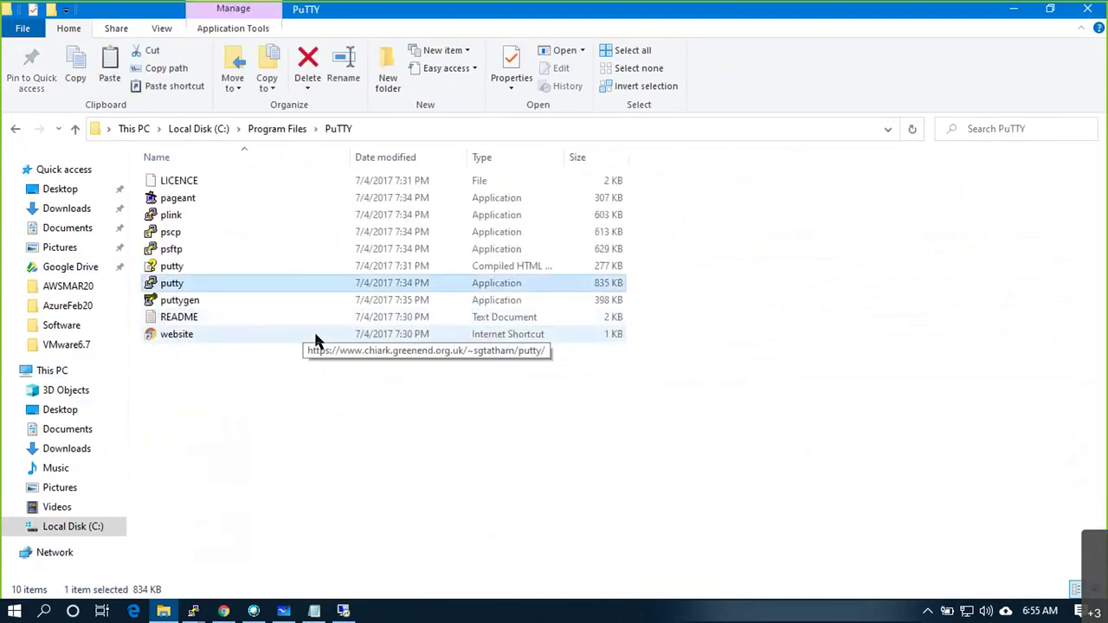
pyautogui.hotkey('alt', 'Tab')
pyautogui.press('Tab')
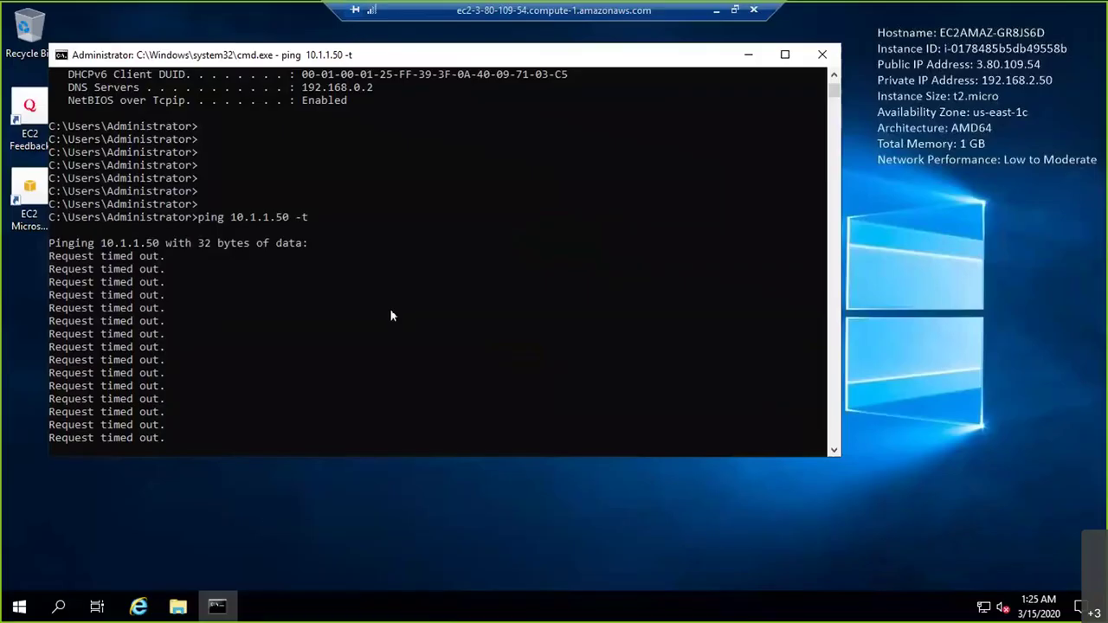
pyautogui.press('super+d')
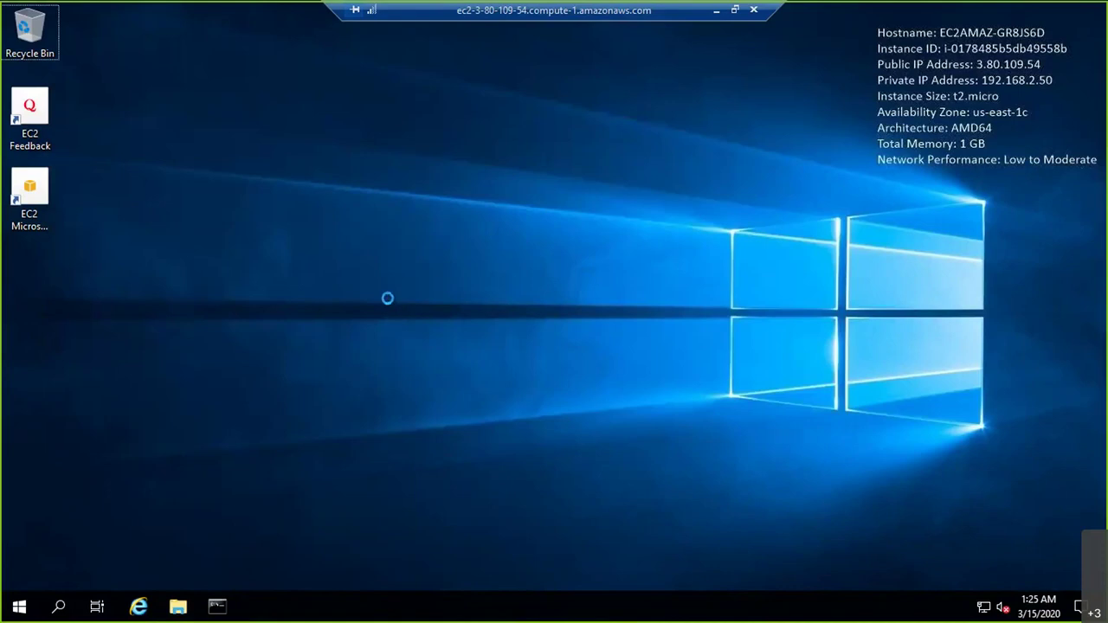
pyautogui.hotkey('ctrl', 'v')
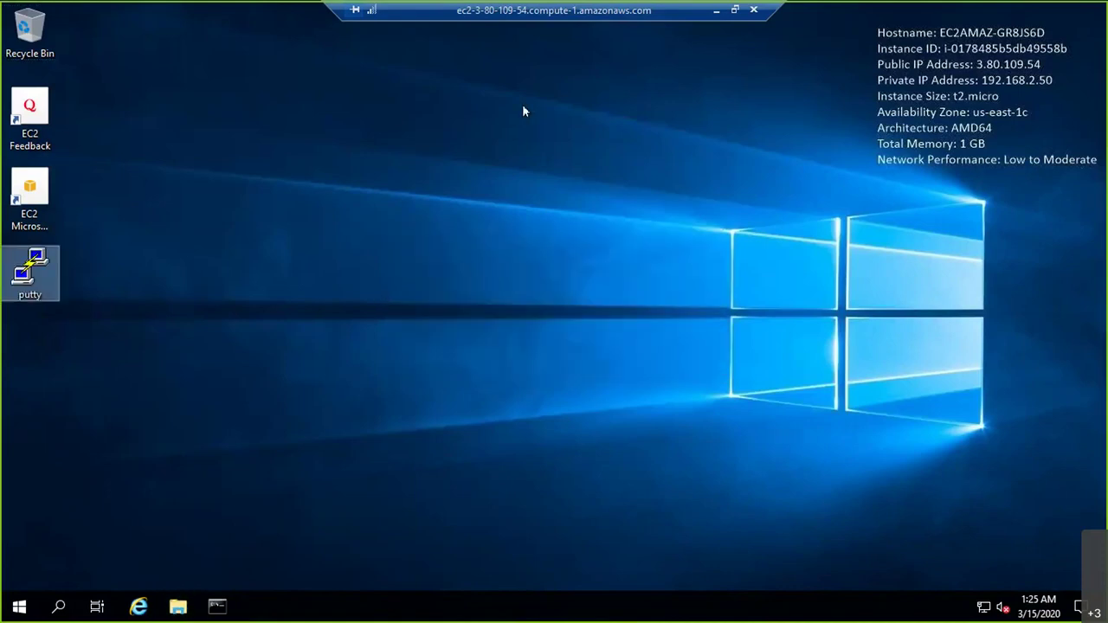
pyautogui.press('Return')
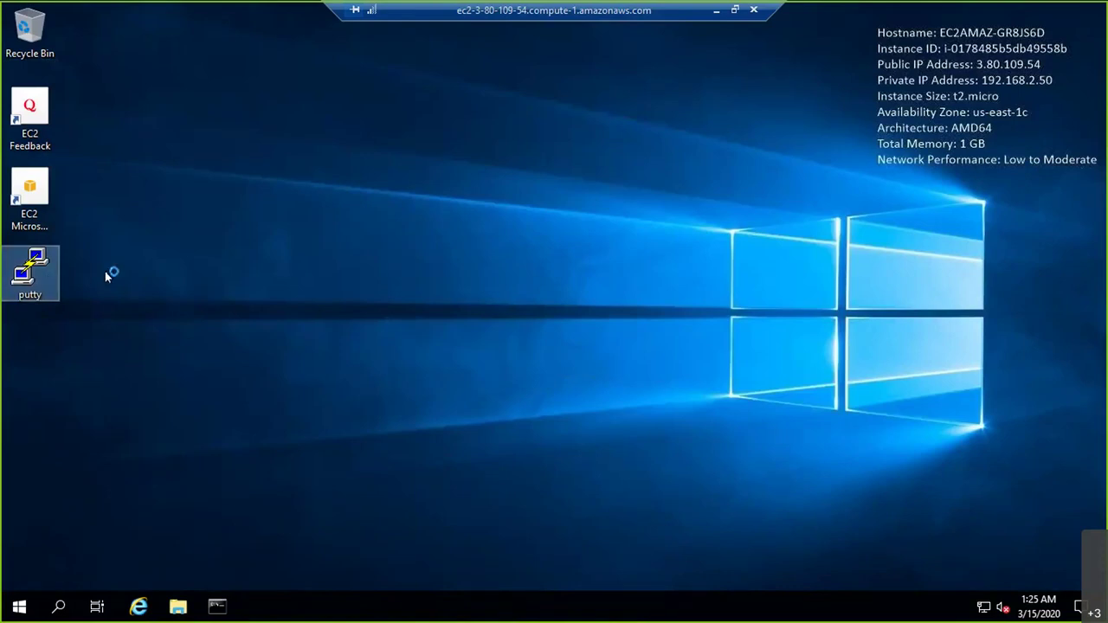
# Select the awsmar20.ppk private key in the local Downloads folder
pyautogui.click(715, 10)
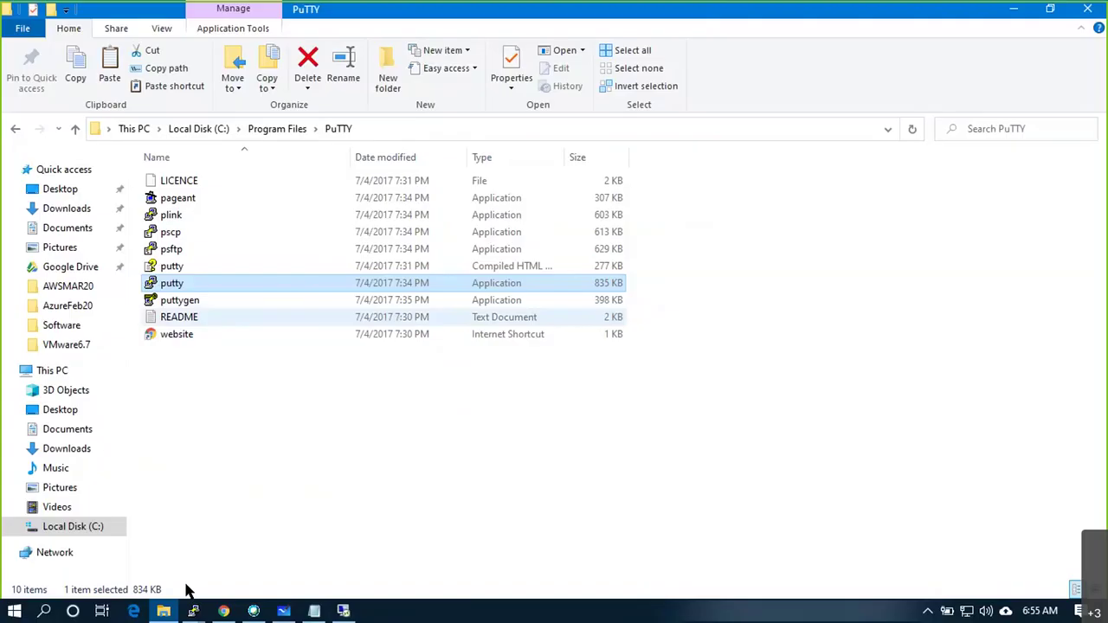
pyautogui.click(60, 208)
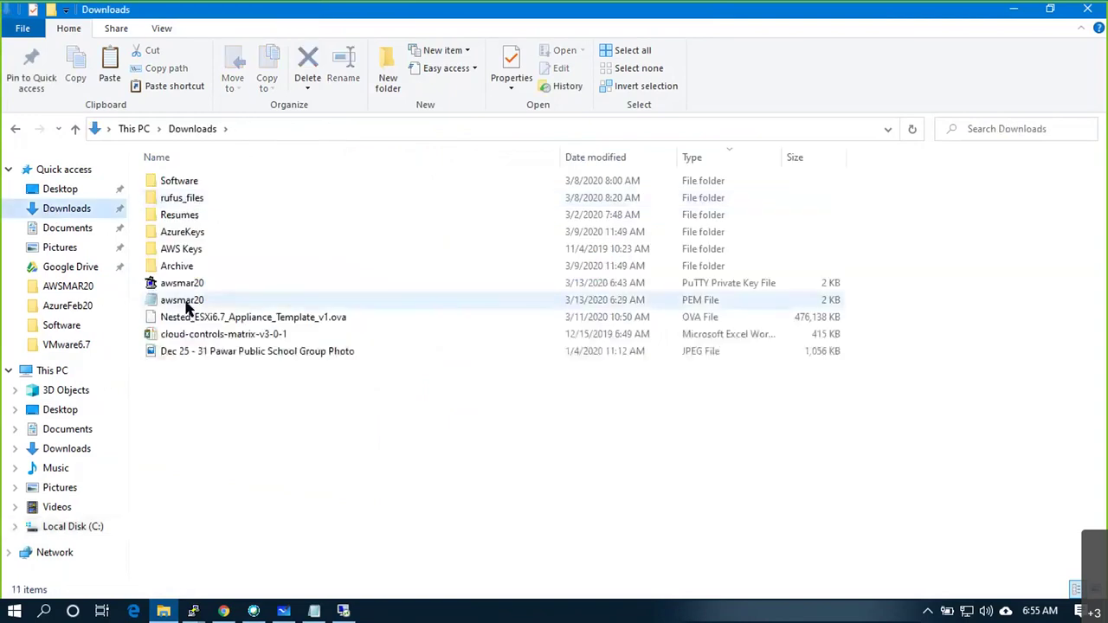
pyautogui.click(186, 284)
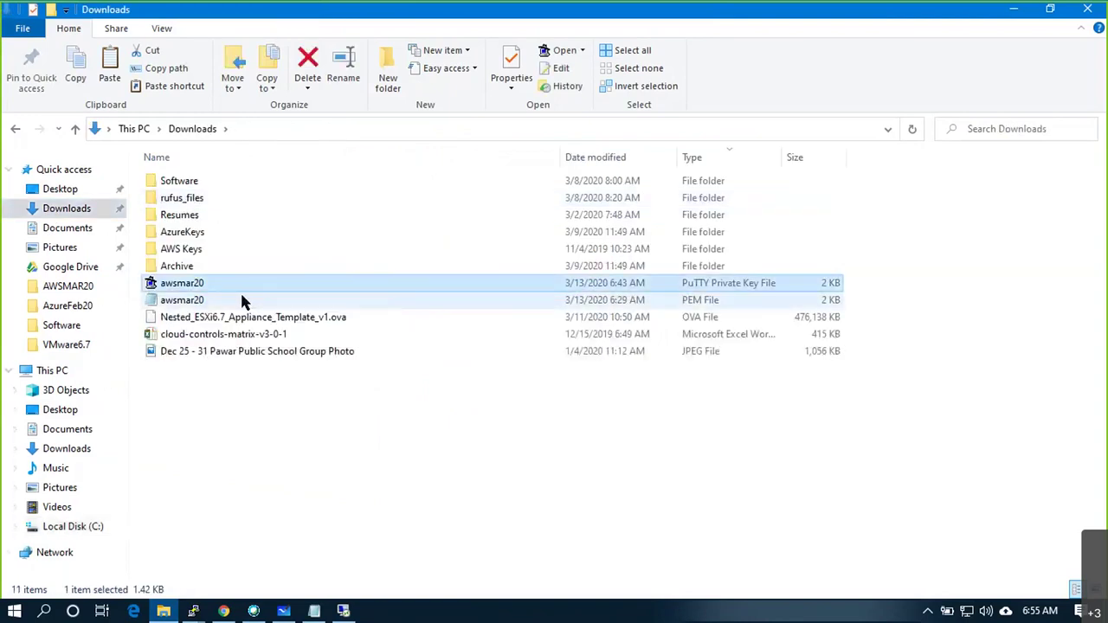
pyautogui.hotkey('alt', 'Tab')
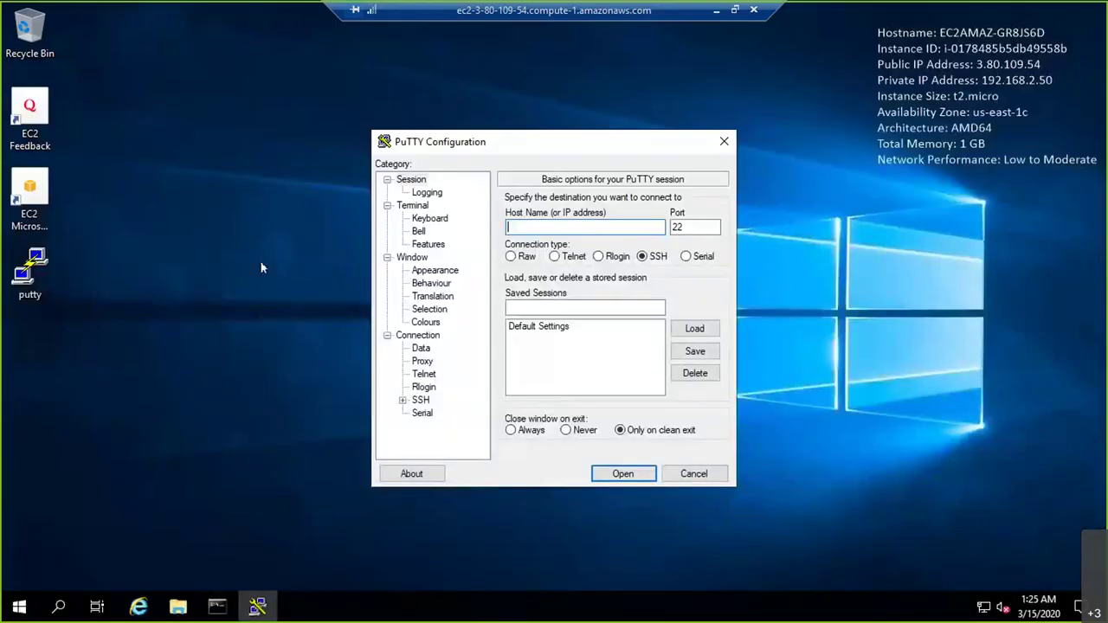
# Paste the awsmar20.ppk key onto the VM6 desktop and start the PuTTY host name with 'ec2-user@'
pyautogui.click(257, 259)
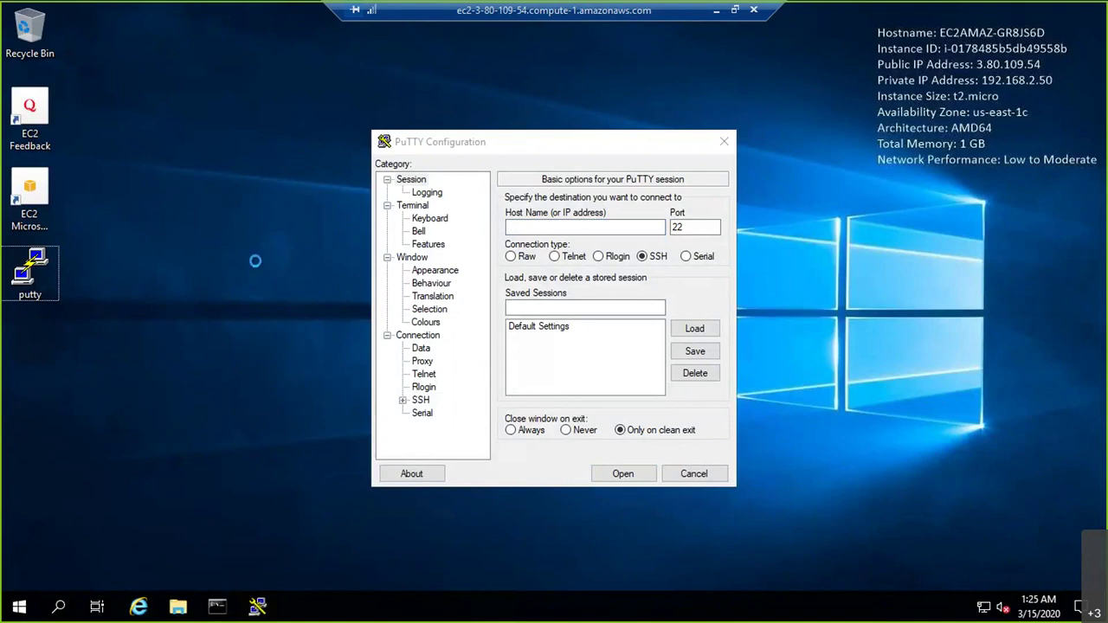
pyautogui.hotkey('ctrl', 'v')
pyautogui.click(199, 307)
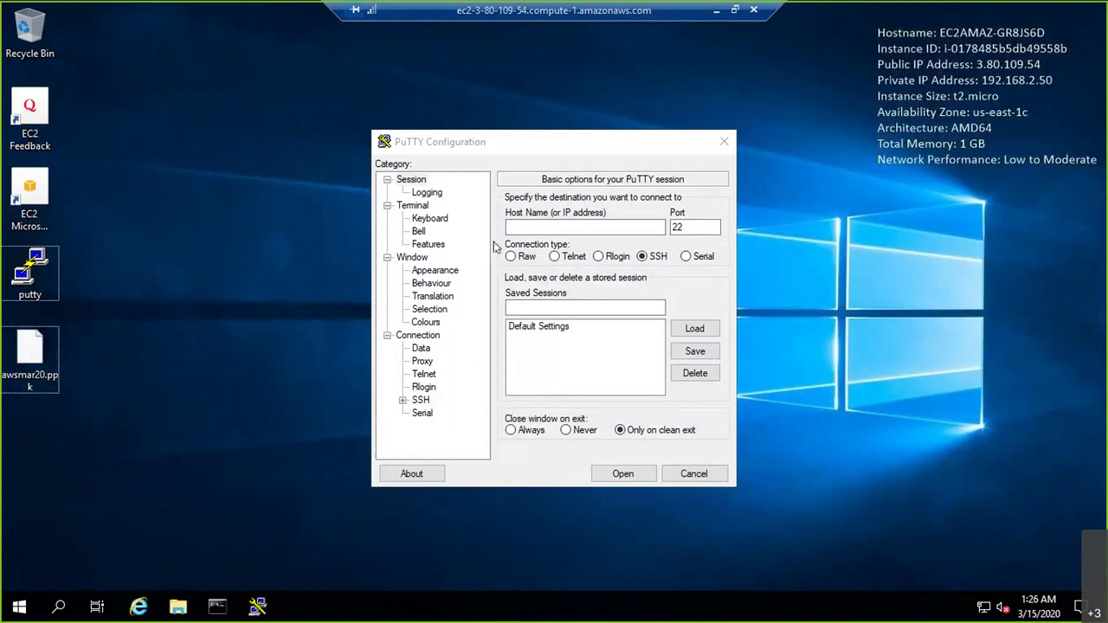
pyautogui.click(522, 228)
pyautogui.write('ec2')
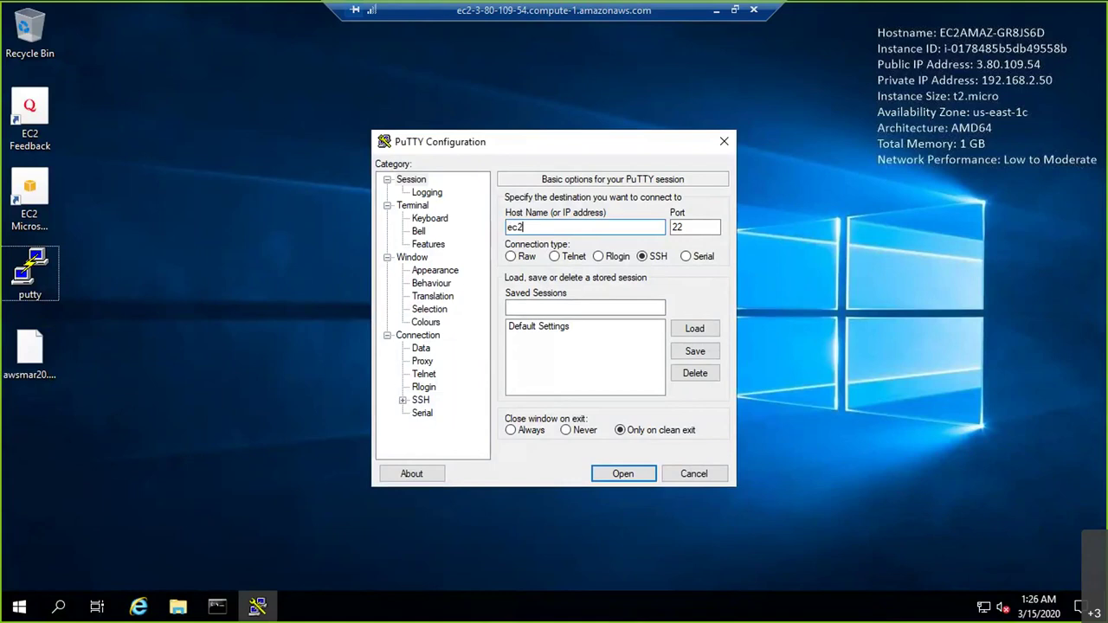
pyautogui.write('-user@')
# Copy VM1's public DNS name from the EC2 console and append it after 'ec2-user@'
pyautogui.click(716, 11)
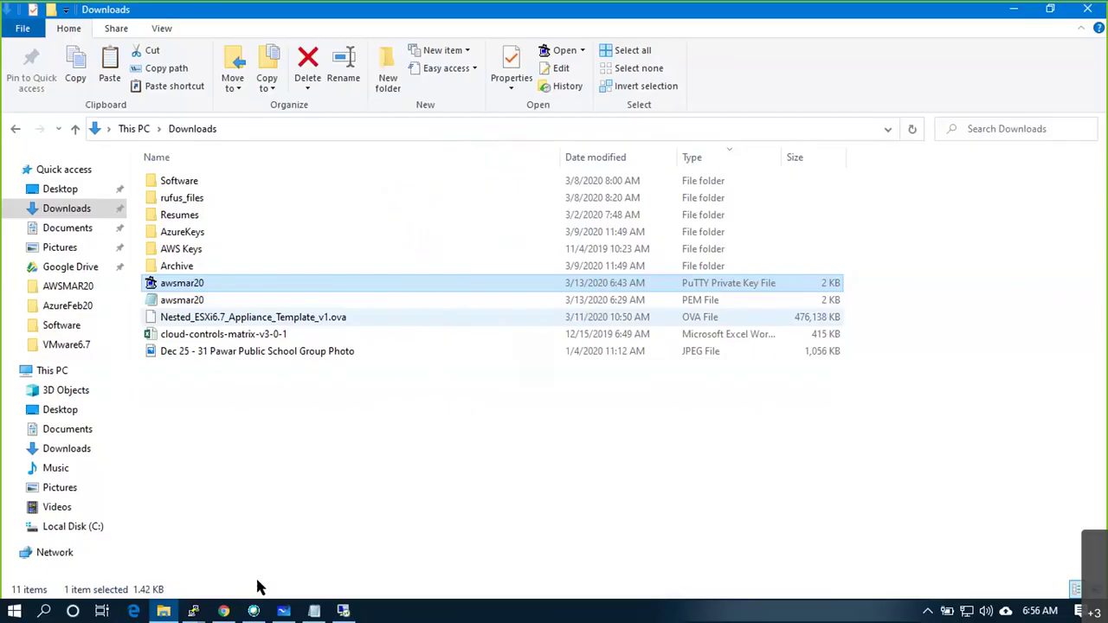
pyautogui.click(227, 611)
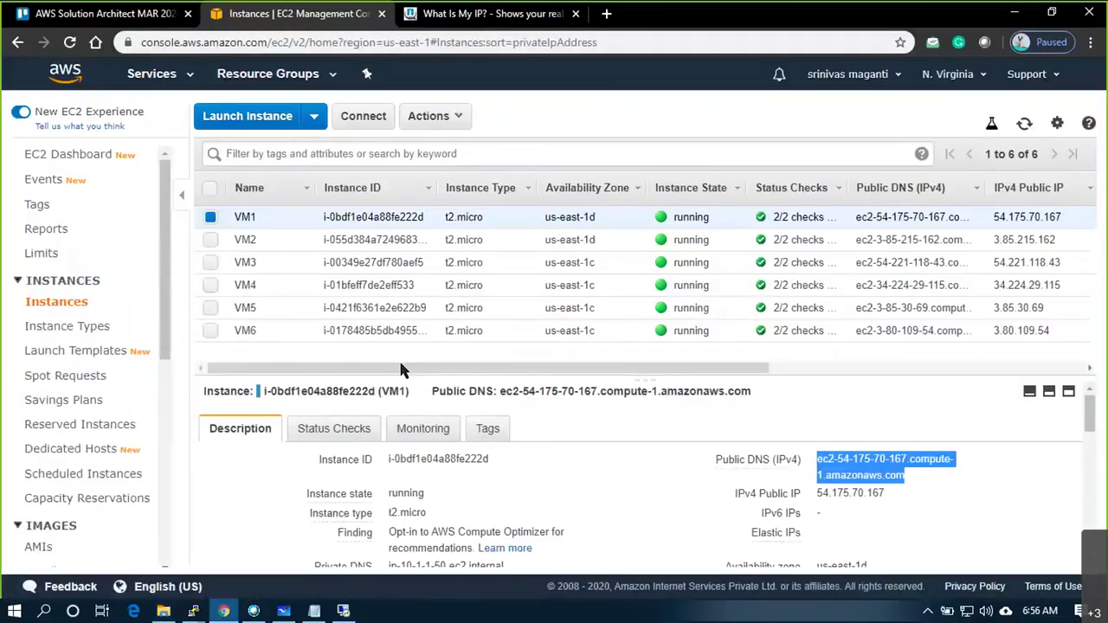
pyautogui.click(918, 476)
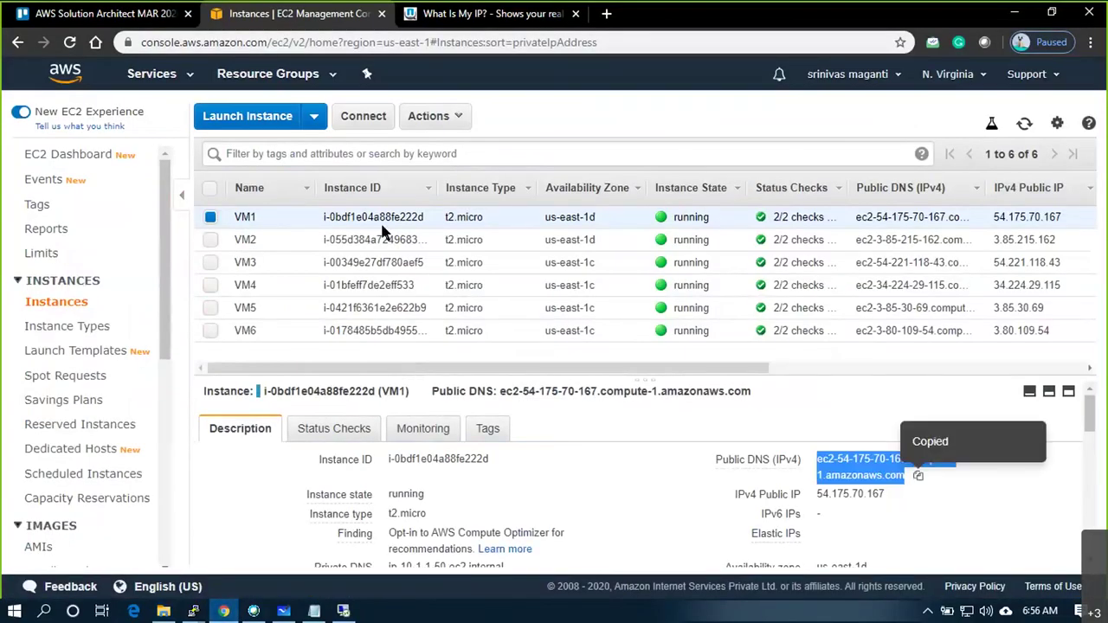
pyautogui.hotkey('alt', 'Tab')
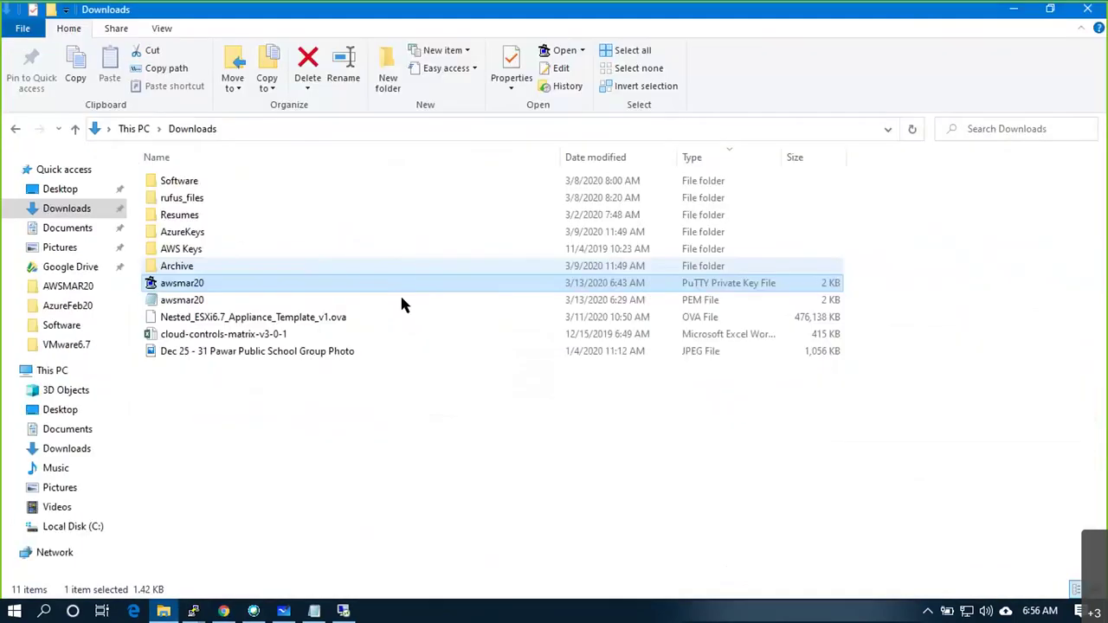
pyautogui.hotkey('alt', 'Tab')
pyautogui.hotkey('alt', 'Tab')
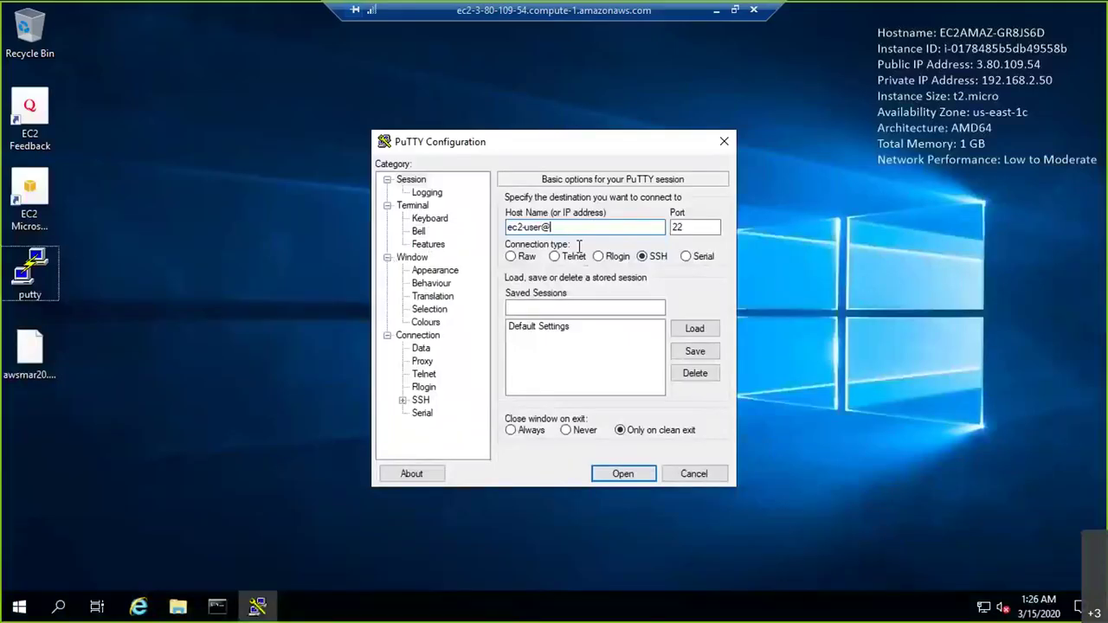
pyautogui.hotkey('ctrl', 'v')
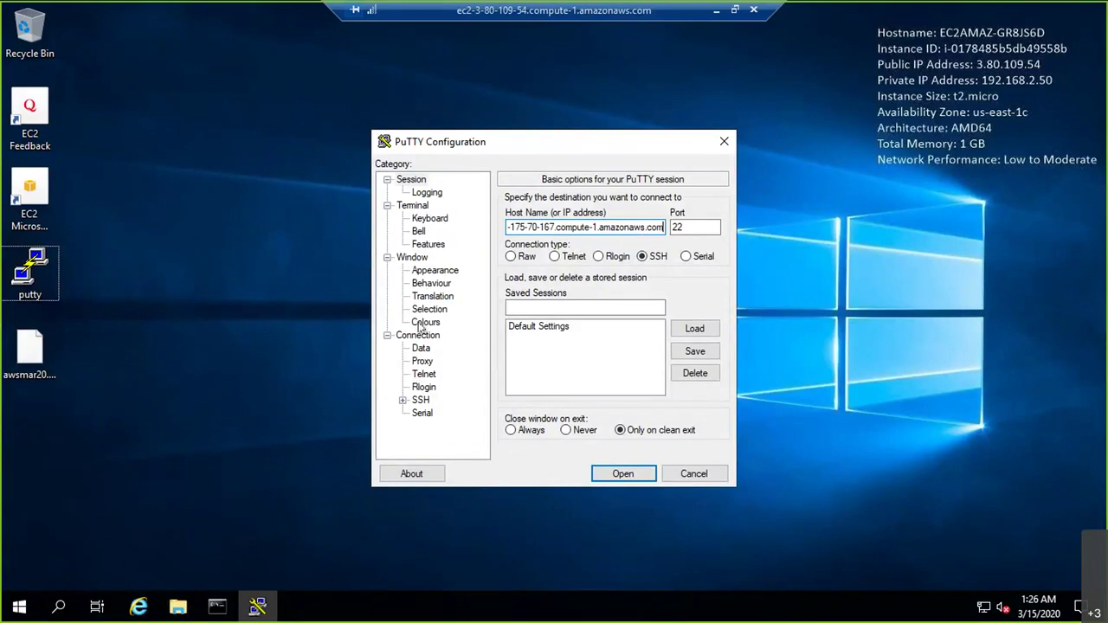
# Set the terminal's Default Background colour to Red 100
pyautogui.click(402, 400)
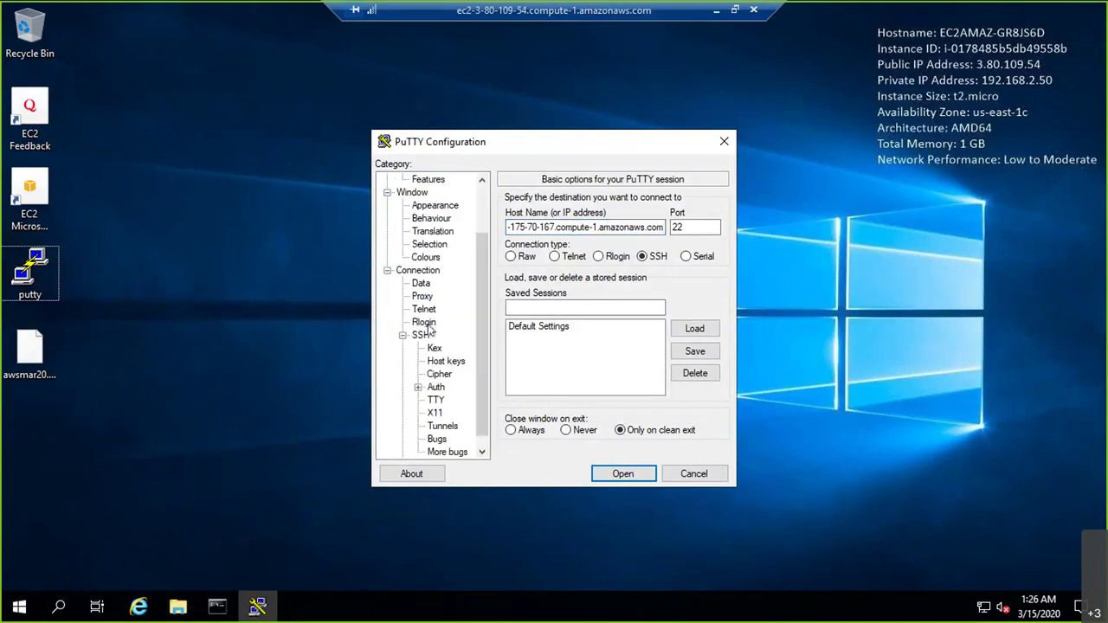
pyautogui.click(431, 259)
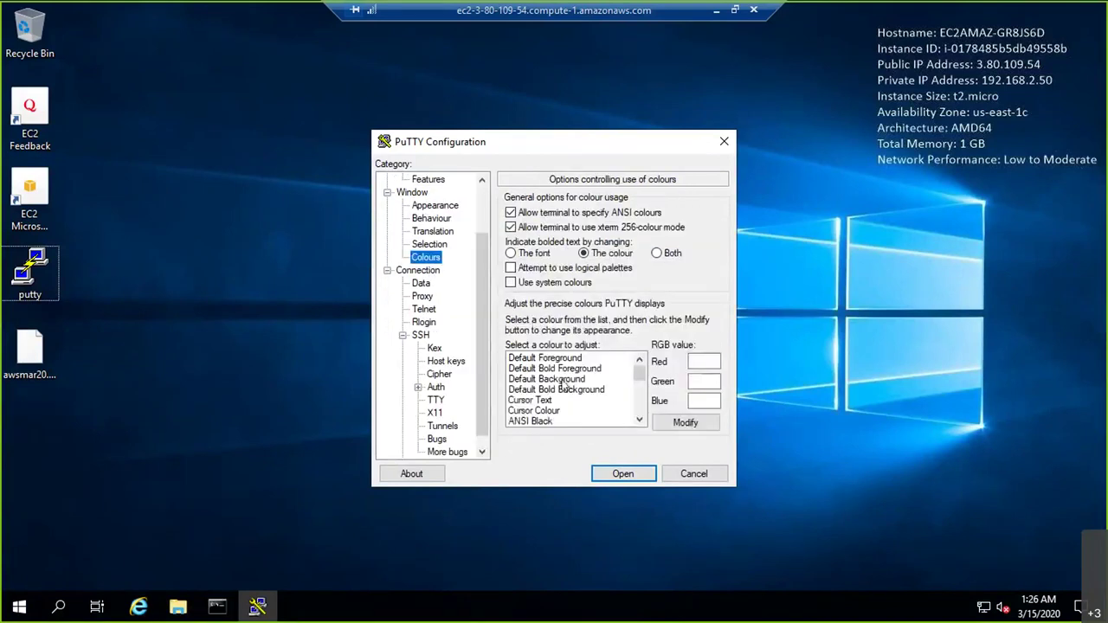
pyautogui.click(600, 381)
pyautogui.doubleClick(694, 362)
pyautogui.write('100')
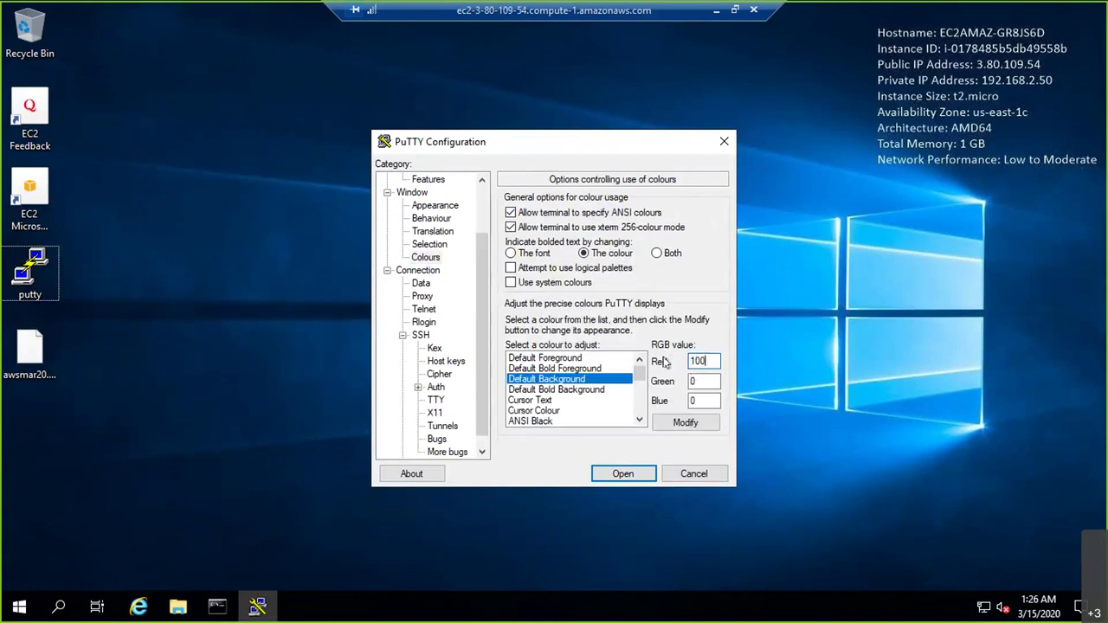
# Use awsmar20.ppk as the SSH private key and open the connection to VM1
pyautogui.click(437, 389)
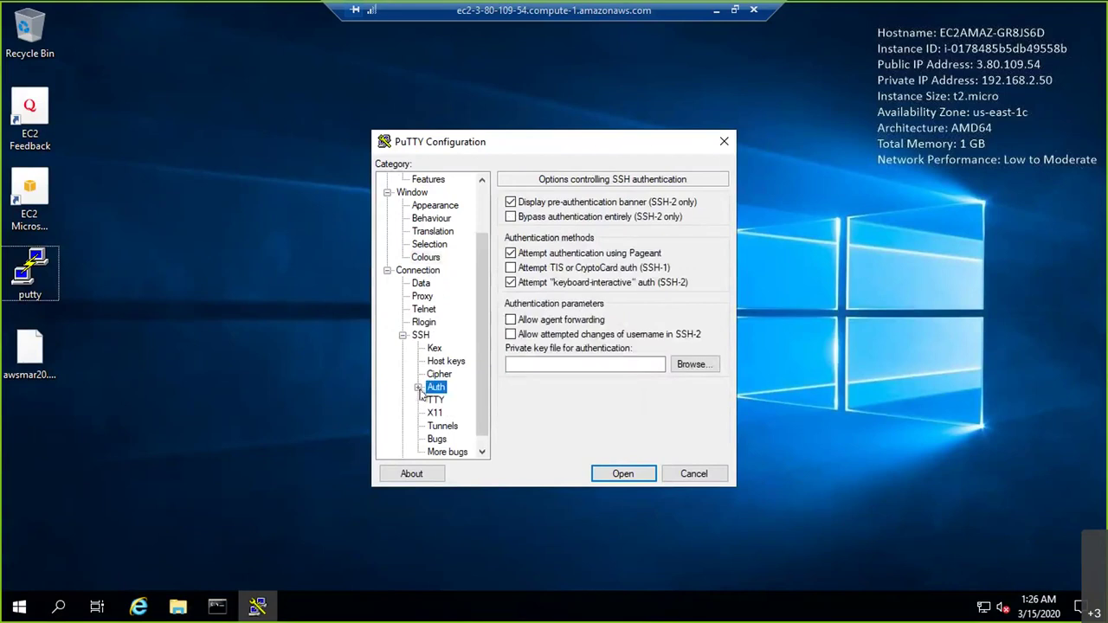
pyautogui.click(682, 364)
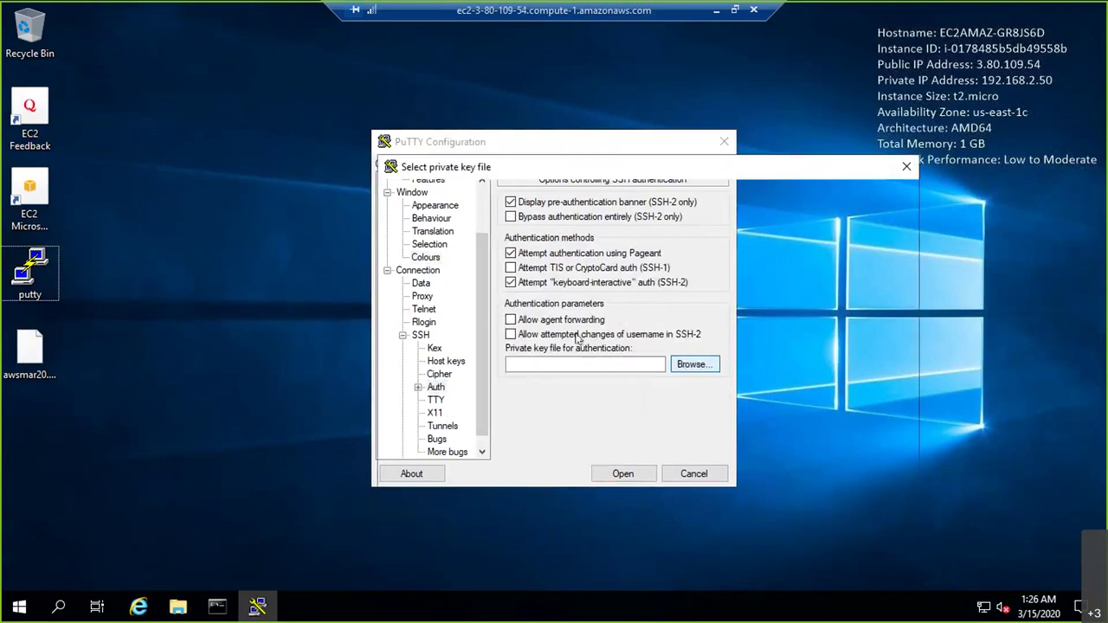
pyautogui.click(555, 266)
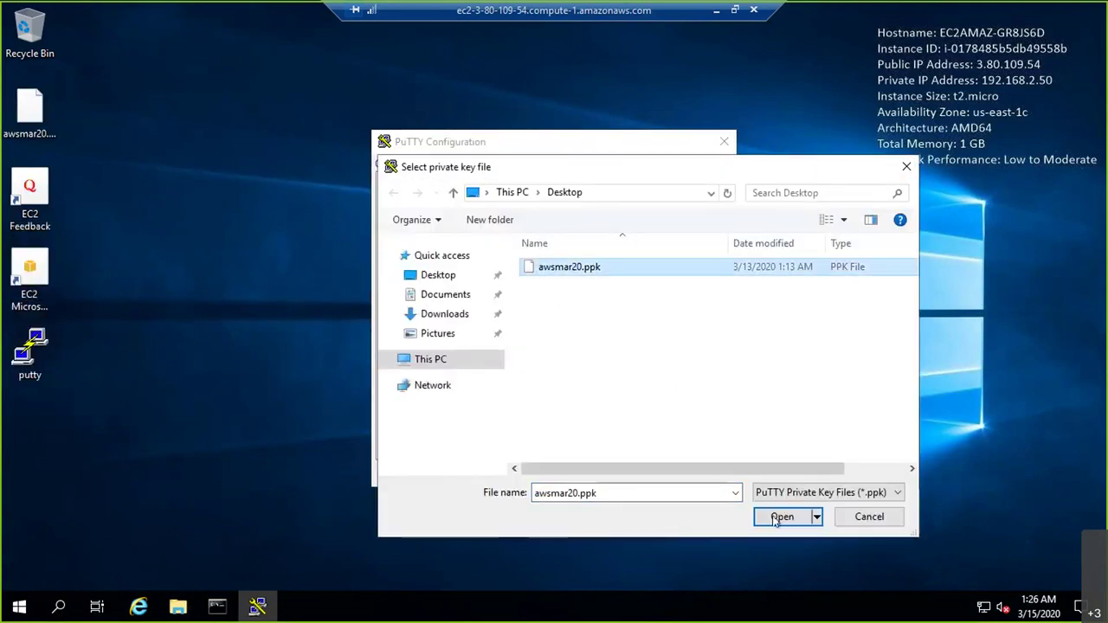
pyautogui.click(782, 517)
pyautogui.click(639, 474)
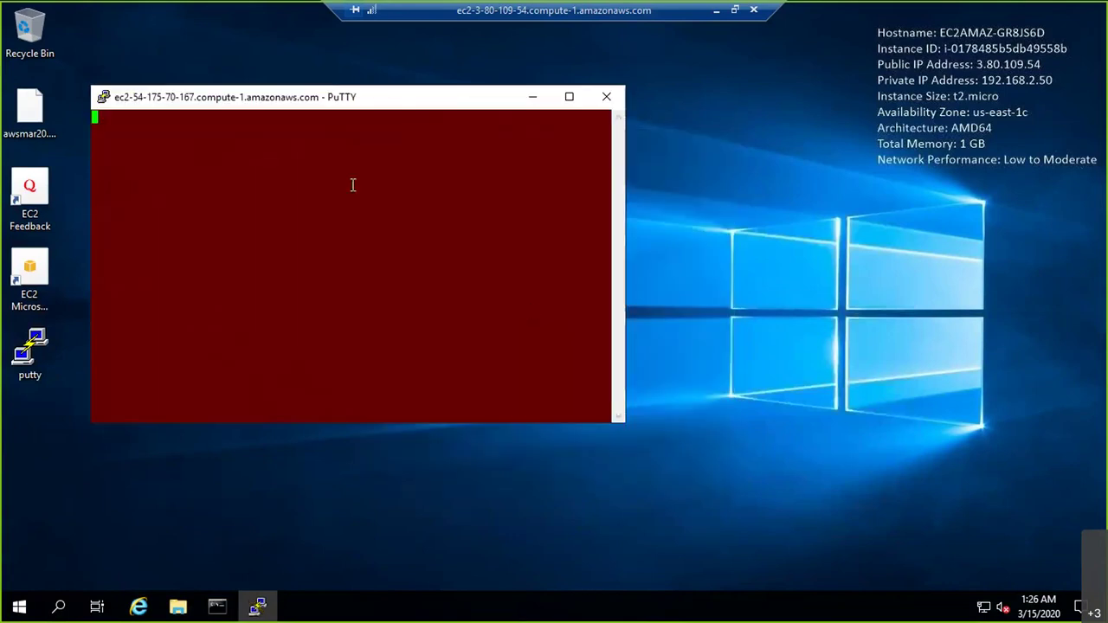
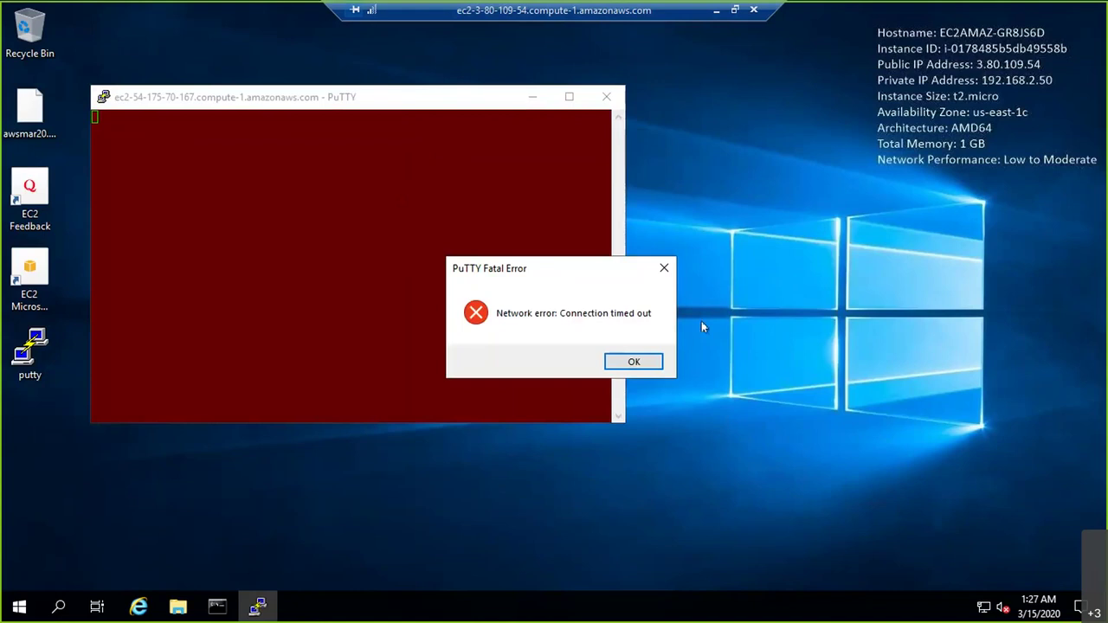
# Dismiss PuTTY's connection-timed-out error and minimize the Remote Desktop window
pyautogui.click(634, 362)
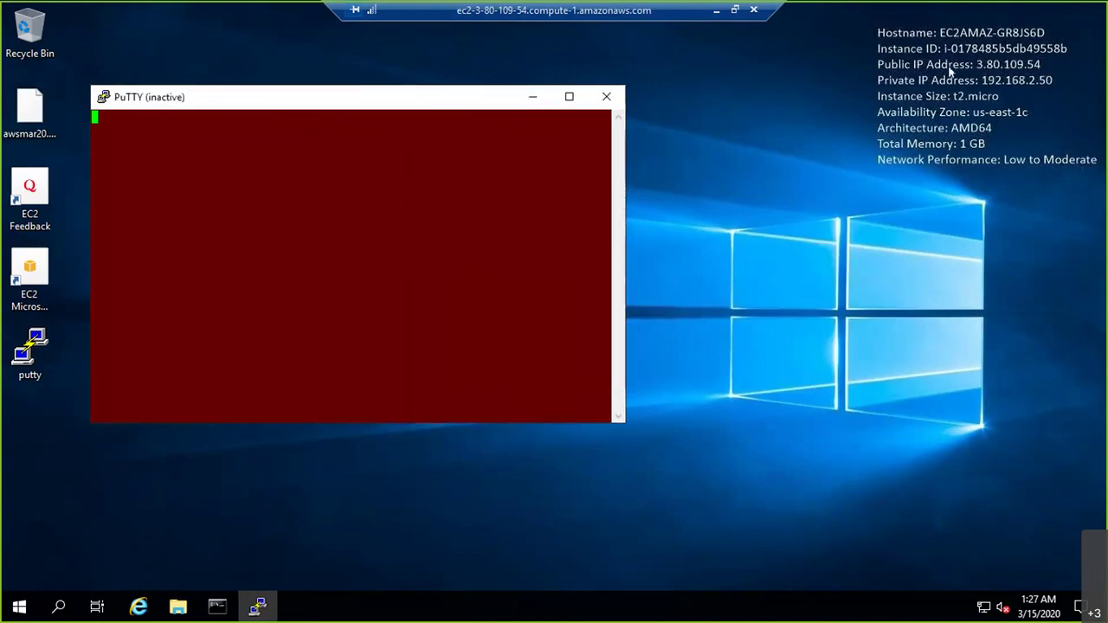
pyautogui.click(716, 11)
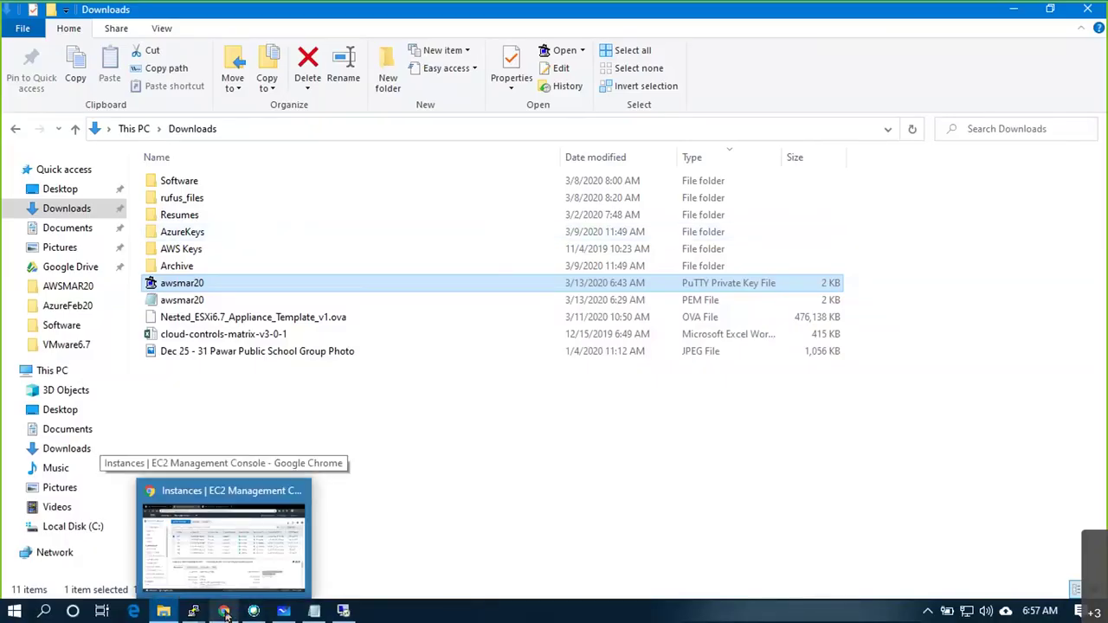
# Copy VM6's public IPv4 address 3.80.109.54 from the EC2 Instances list
pyautogui.click(225, 612)
pyautogui.moveTo(383, 366); pyautogui.dragTo(711, 367)
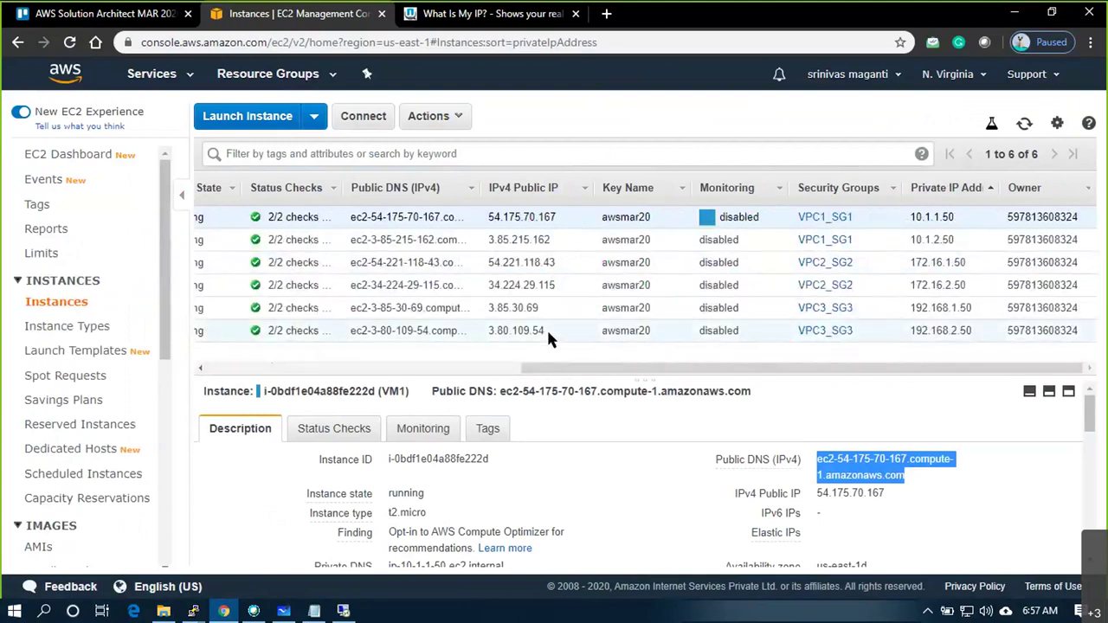
pyautogui.moveTo(547, 330); pyautogui.dragTo(492, 331)
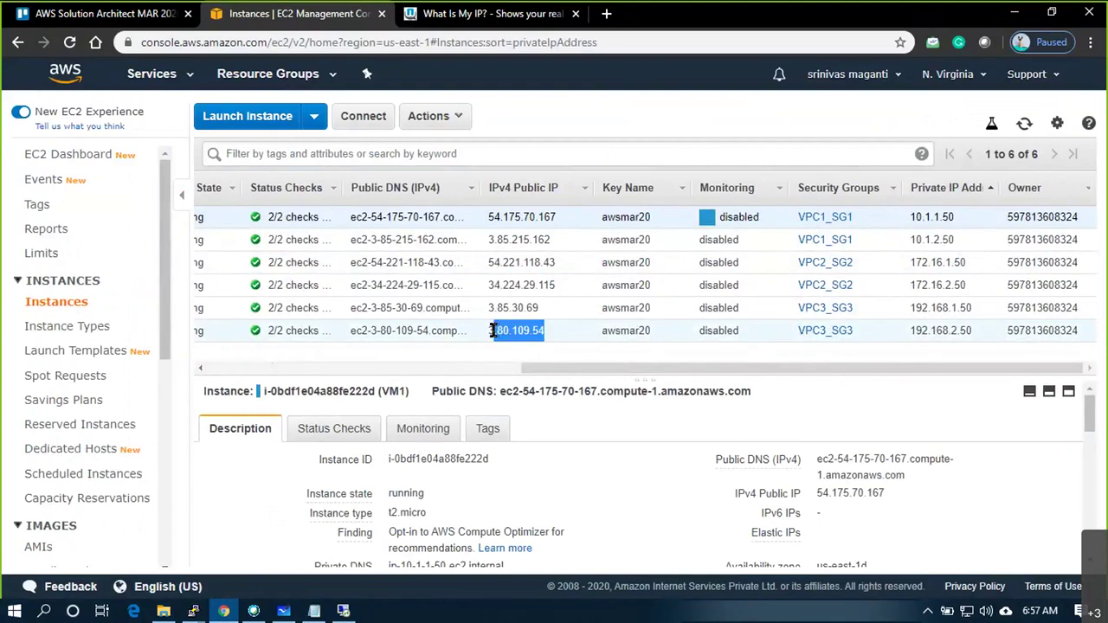
pyautogui.click(491, 330)
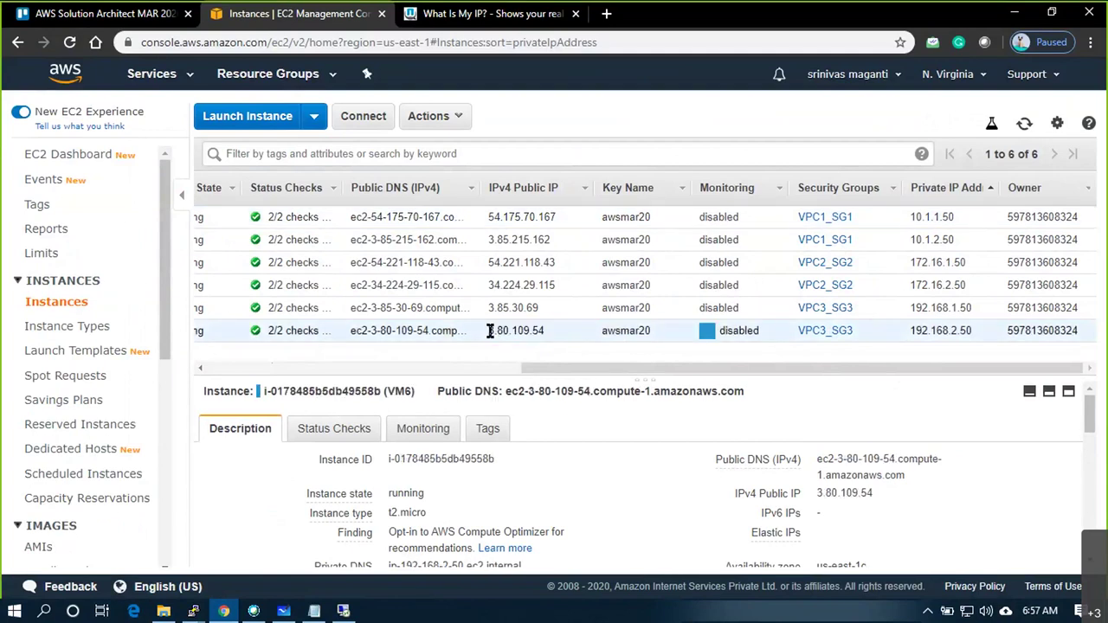
pyautogui.doubleClick(492, 330)
pyautogui.click(885, 494)
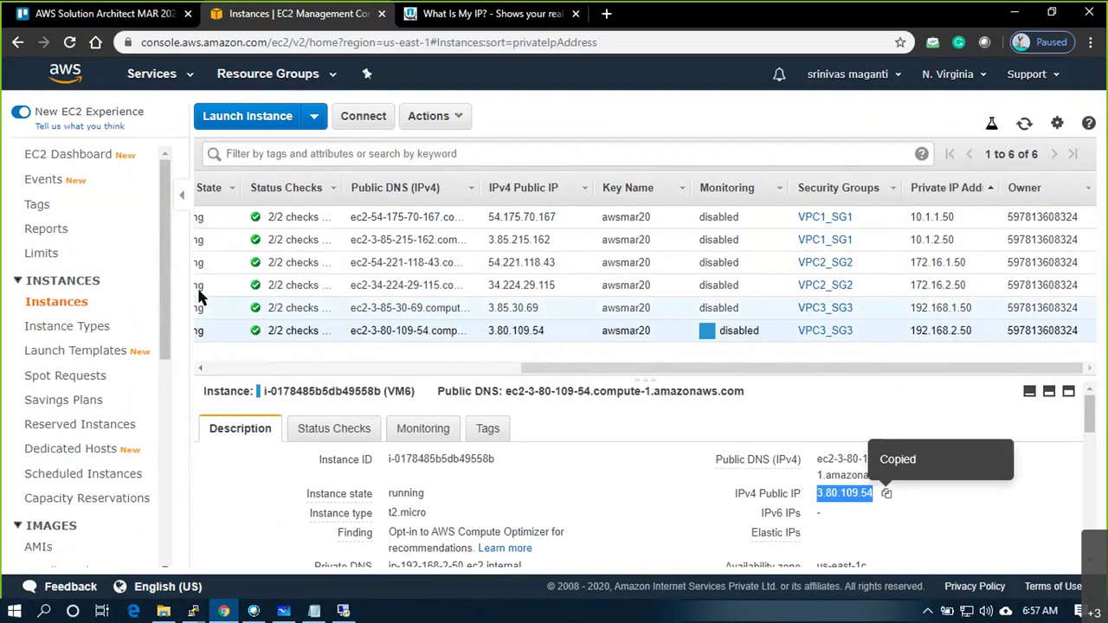
# Go to the VPC dashboard through the Services menu
pyautogui.click(189, 84)
pyautogui.click(52, 177)
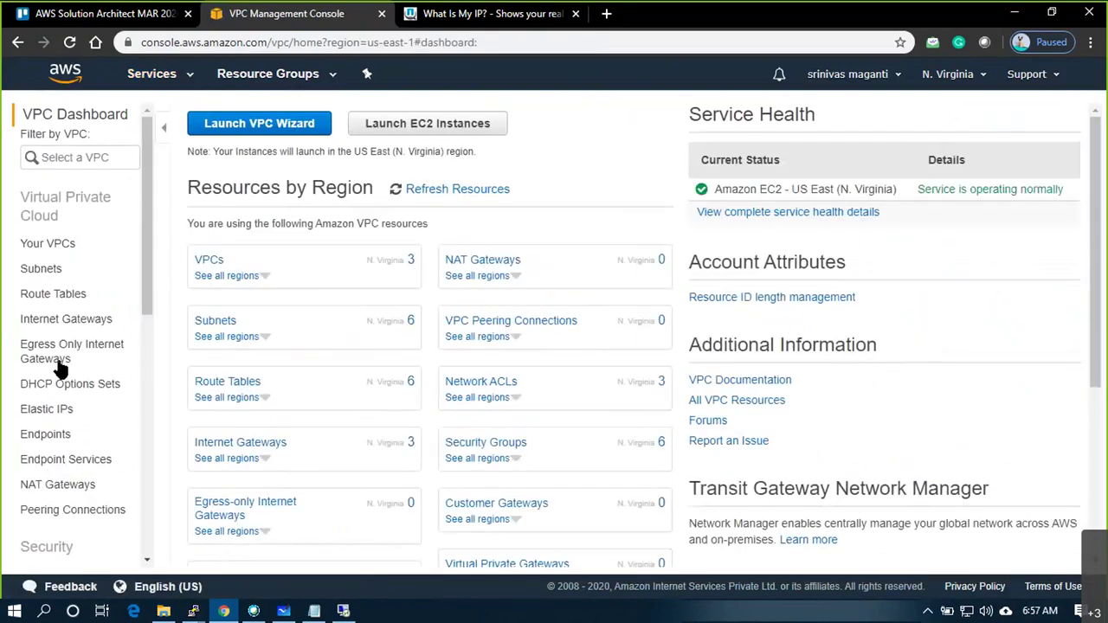
pyautogui.scroll(-3, 60, 370)
# Edit VPC1_SG1's inbound rules and add a new SSH rule row
pyautogui.click(73, 364)
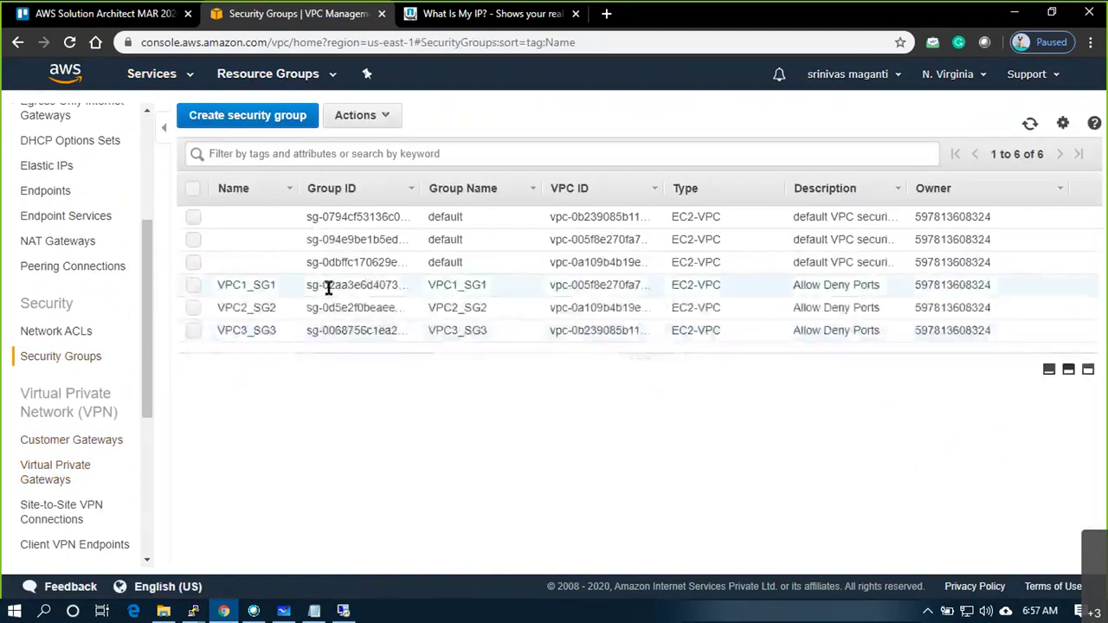
pyautogui.click(329, 288)
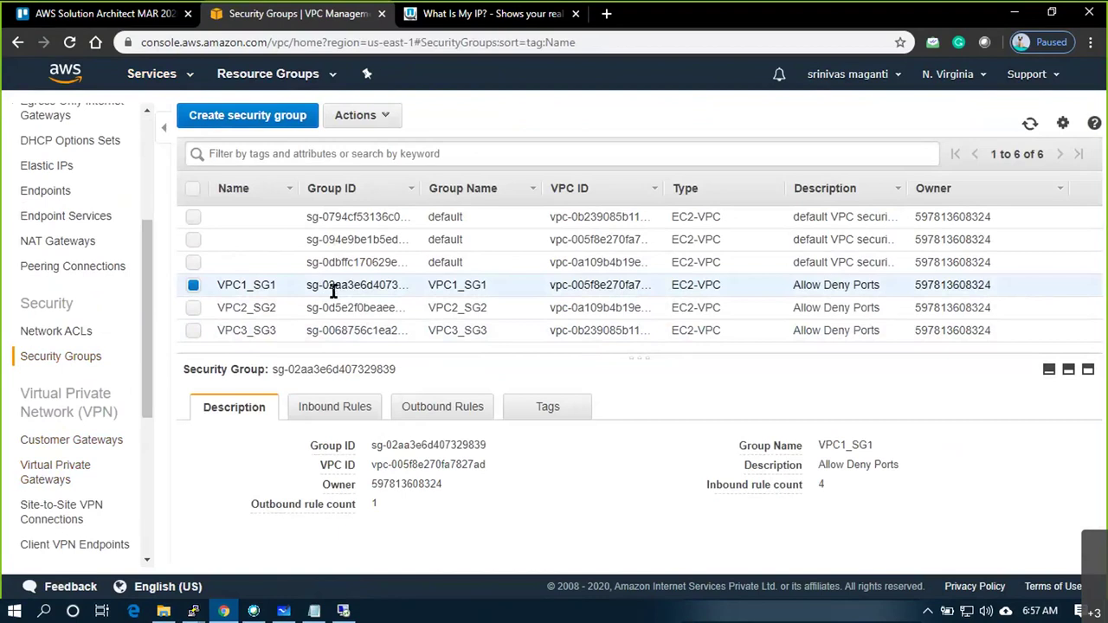
pyautogui.click(351, 414)
pyautogui.click(230, 443)
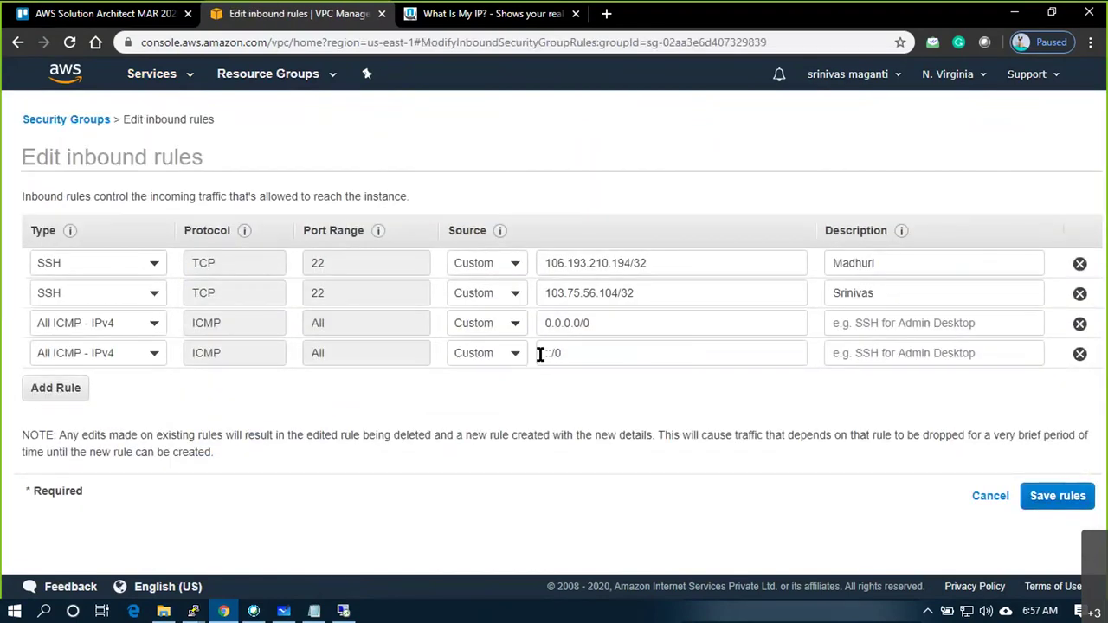
pyautogui.click(55, 387)
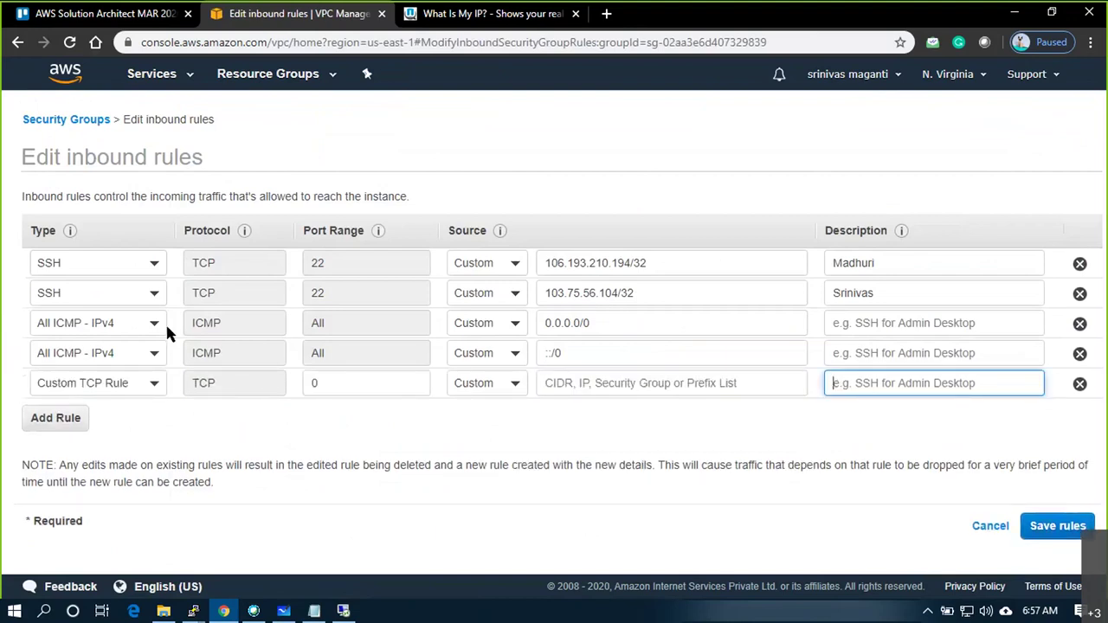
pyautogui.click(118, 391)
pyautogui.write('ssh')
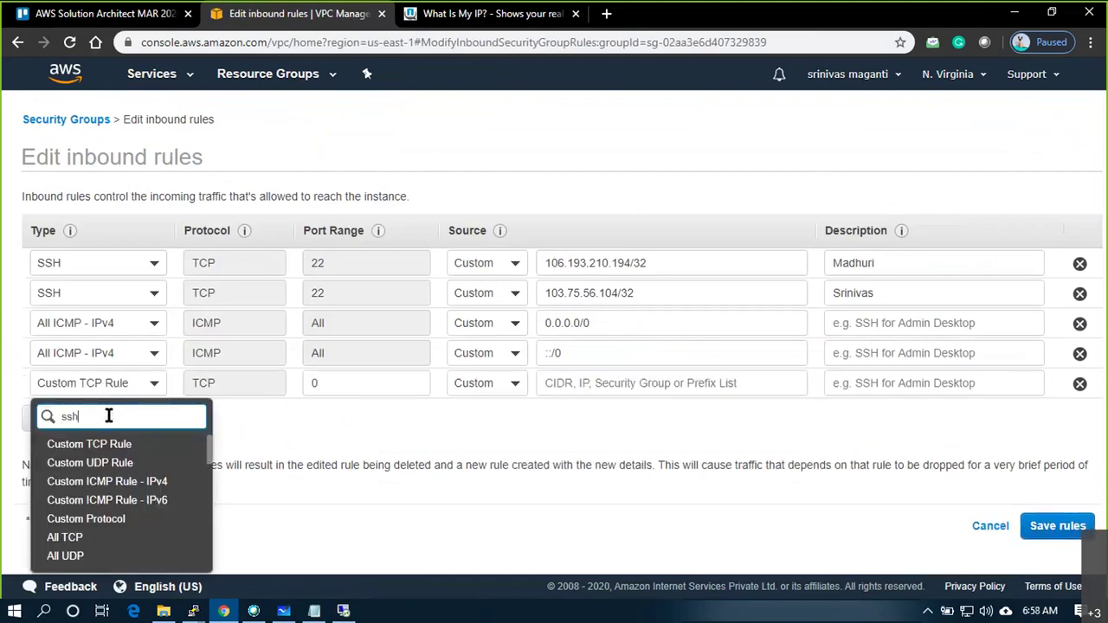
pyautogui.press('Return')
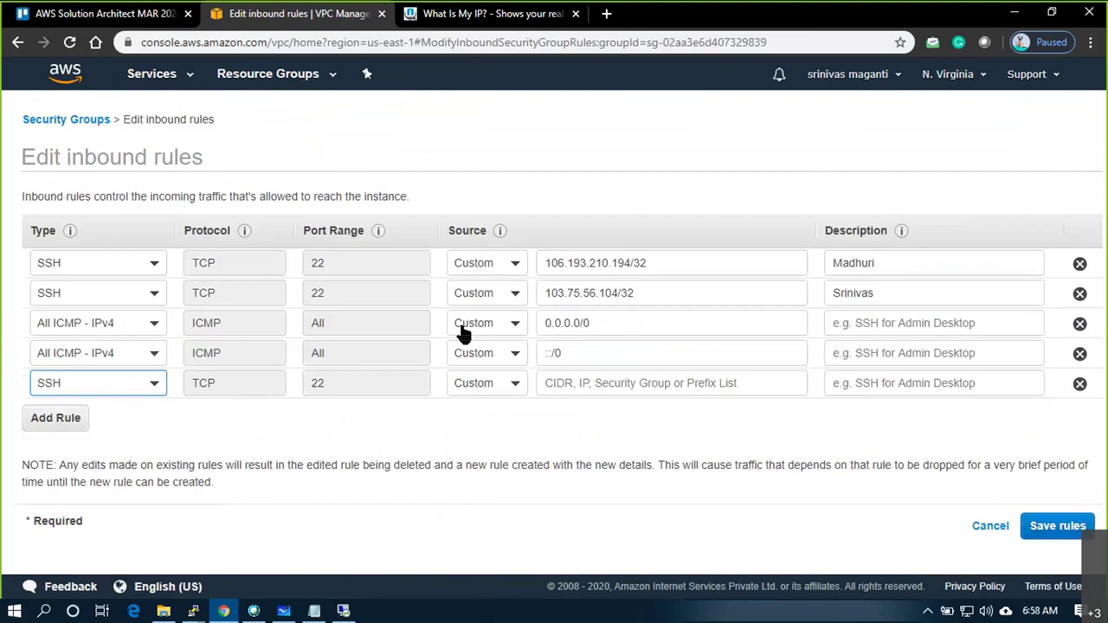
# Set the third rule's source to 3.80.109.54/32 with description 'VPC3 Win_Over Internet' and save
pyautogui.click(462, 331)
pyautogui.click(568, 323)
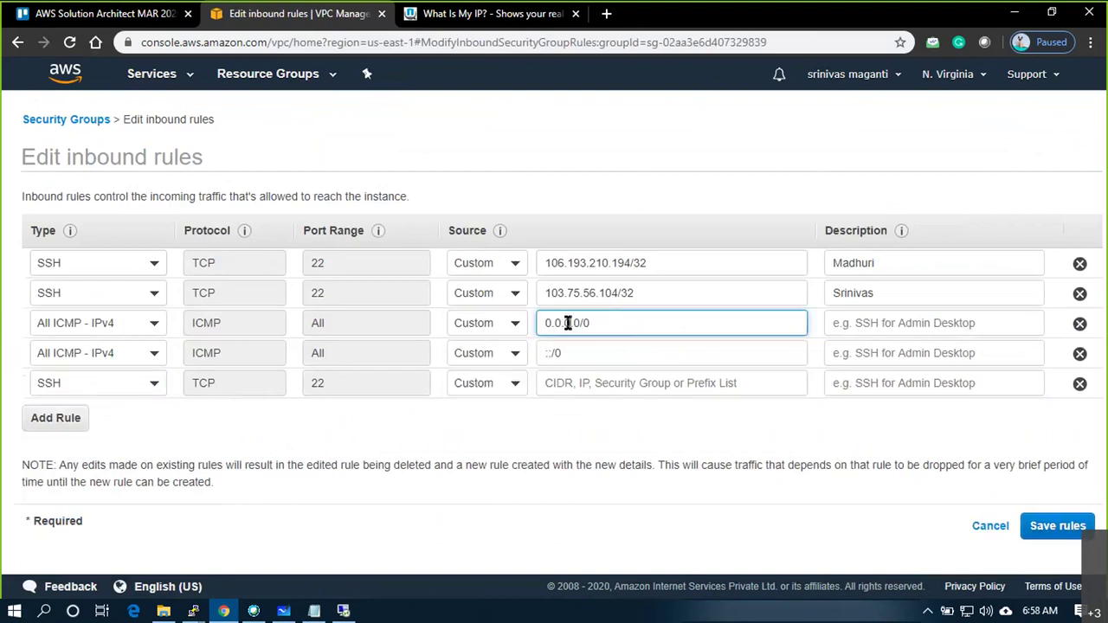
pyautogui.hotkey('ctrl', 'v')
pyautogui.hotkey('ctrl', 'a')
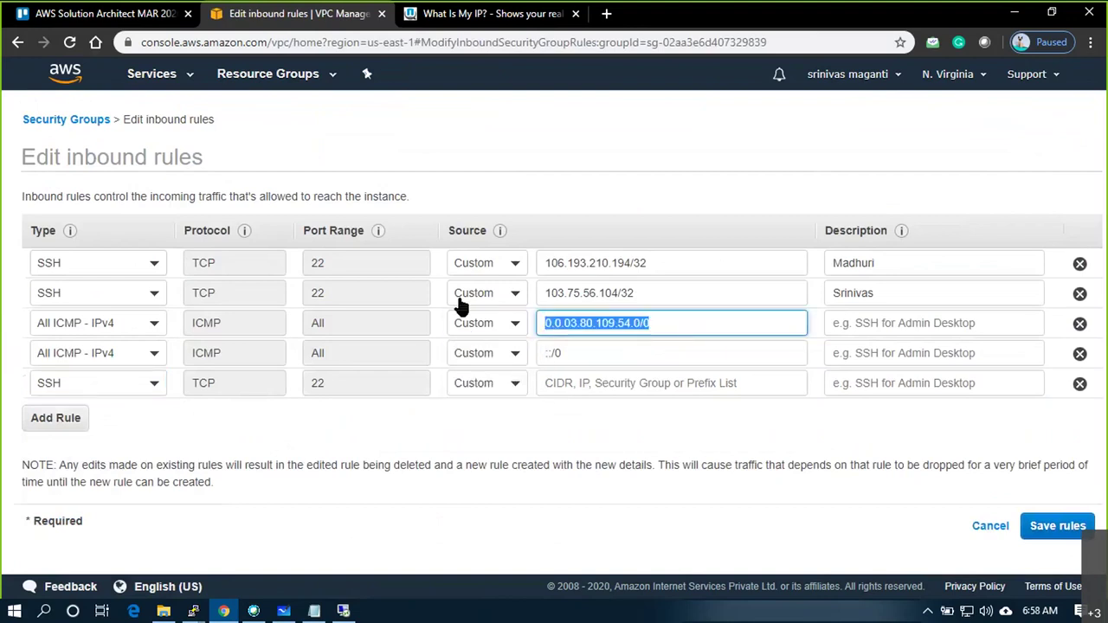
pyautogui.hotkey('ctrl', 'v')
pyautogui.click(600, 364)
pyautogui.click(862, 337)
pyautogui.write('VPC')
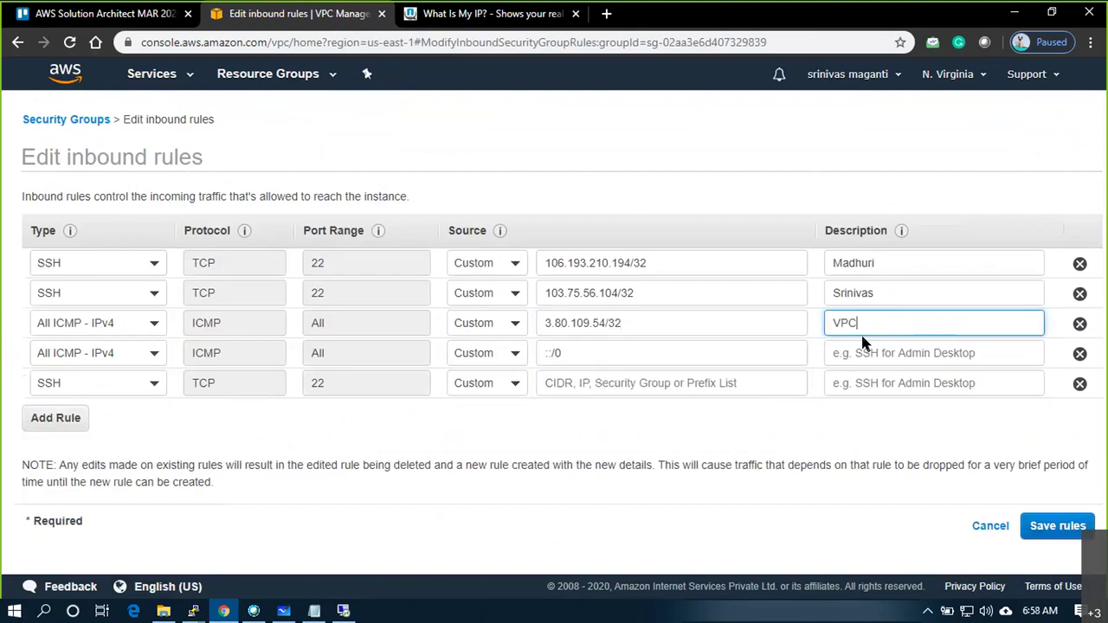
pyautogui.write('3 Win_Over Internte')
pyautogui.press('BackSpace')
pyautogui.press('BackSpace')
pyautogui.write('et')
pyautogui.click(1049, 527)
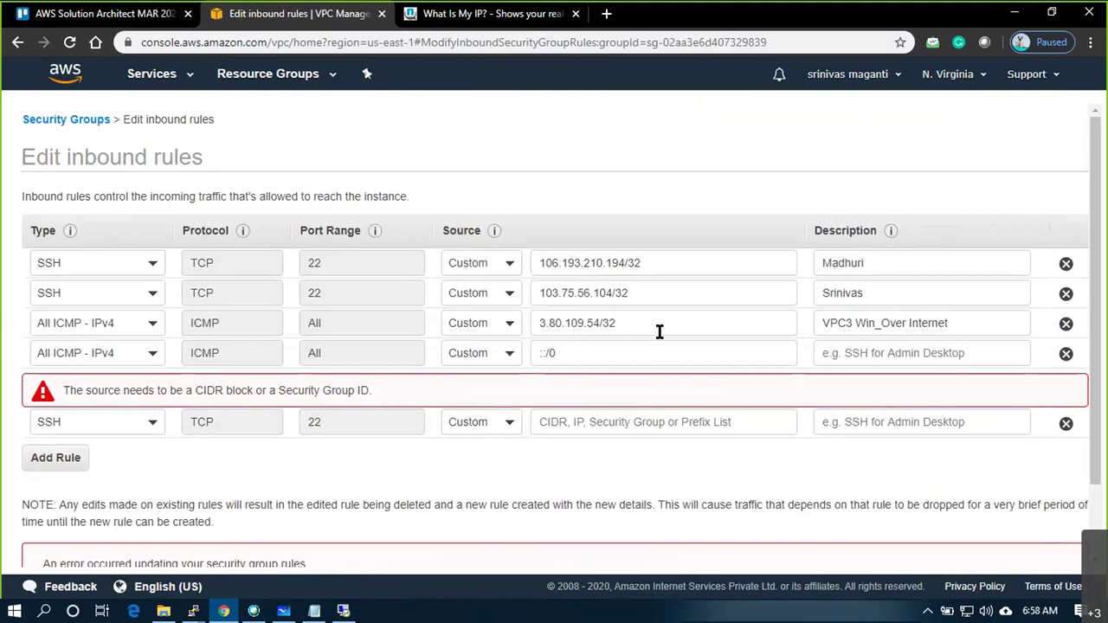
# After the CIDR error, reset the third rule's type to SSH
pyautogui.scroll(-1, 626, 407)
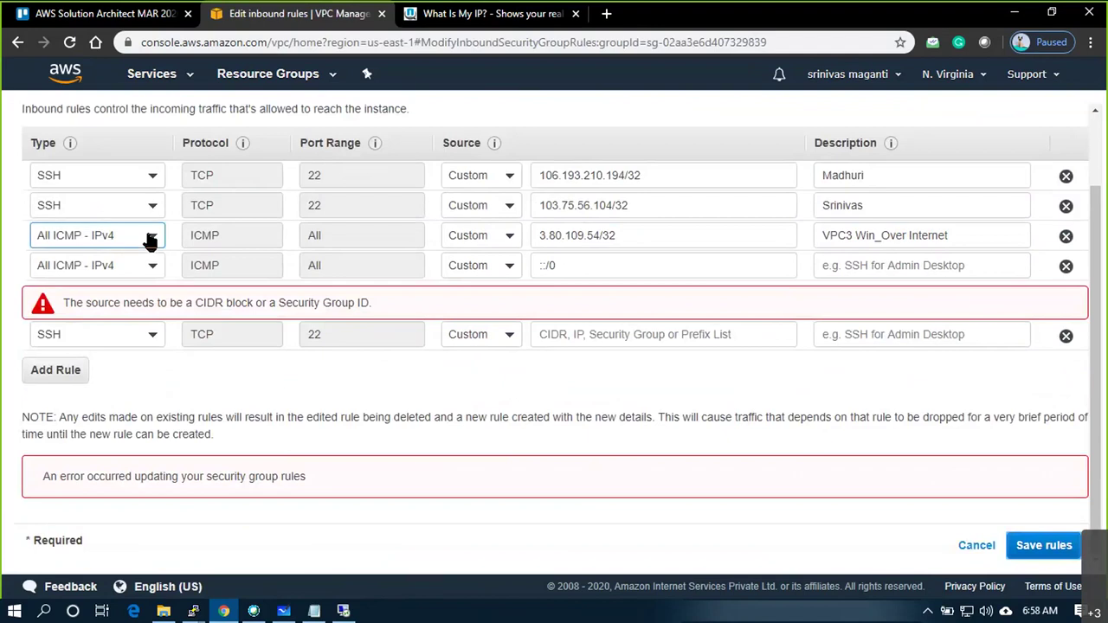
pyautogui.click(148, 240)
pyautogui.write('ss')
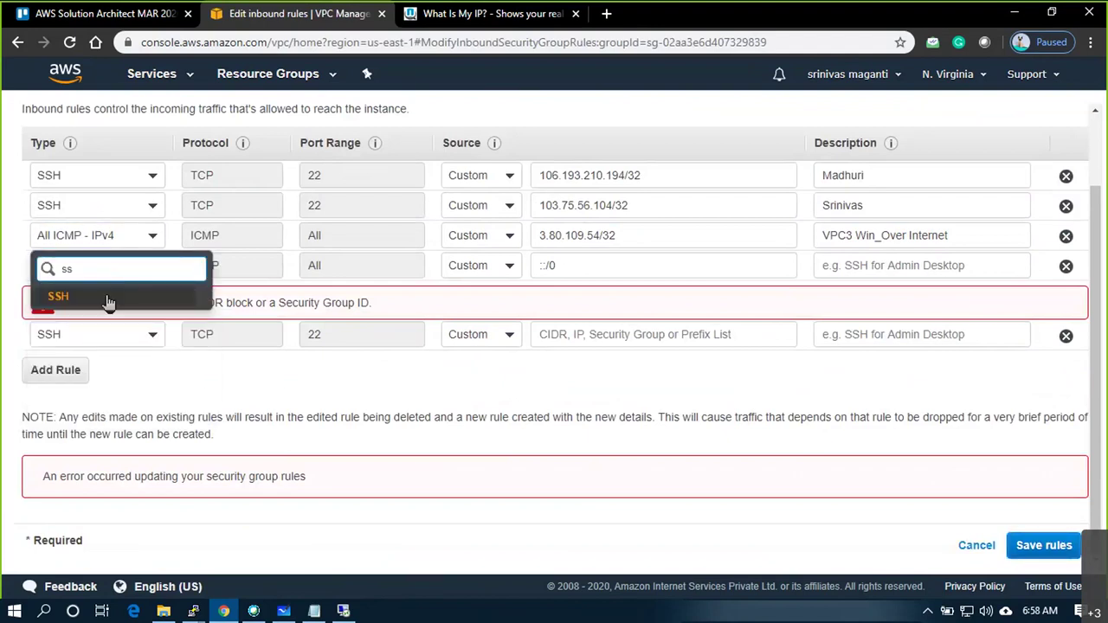
pyautogui.click(108, 303)
pyautogui.click(947, 515)
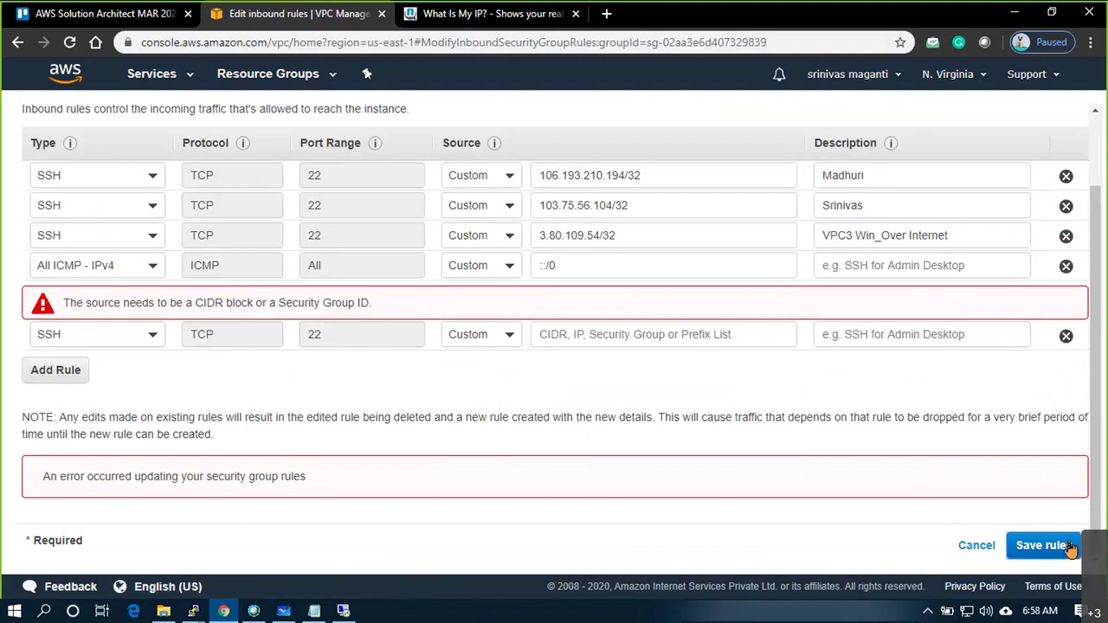
pyautogui.scroll(1, 821, 399)
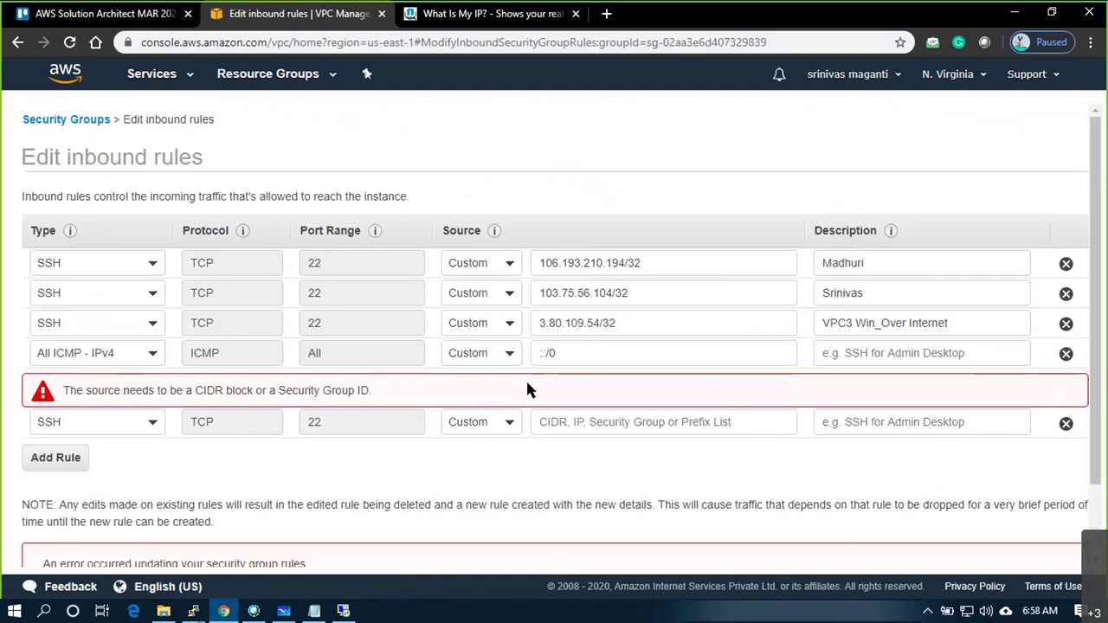
# Reopen VPC1_SG1's inbound rules editor and add a new SSH rule row
pyautogui.click(82, 122)
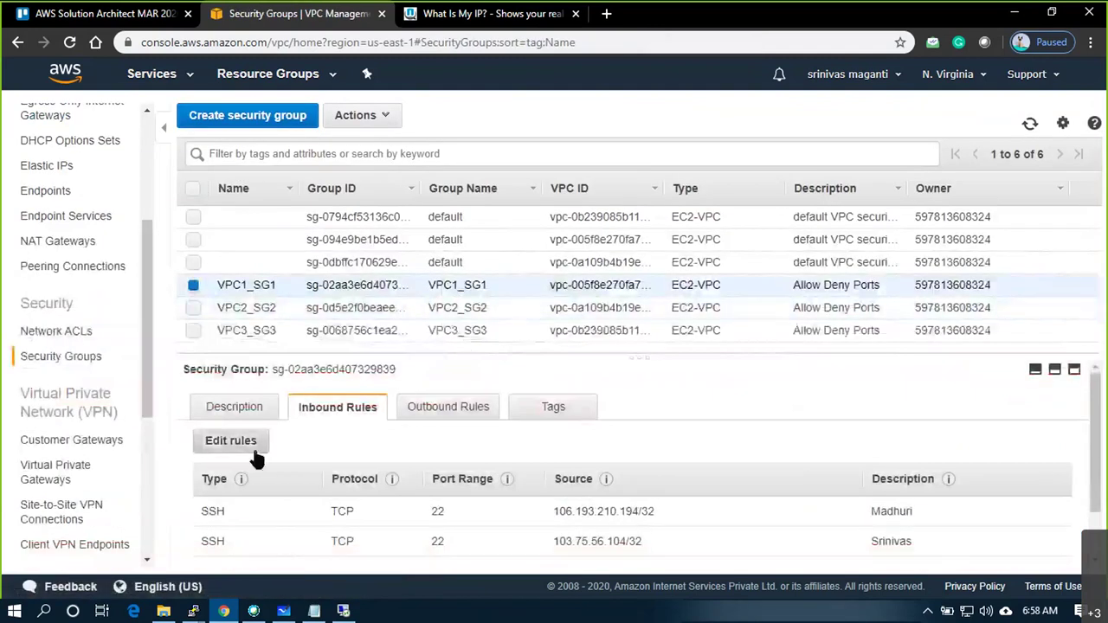
pyautogui.click(246, 444)
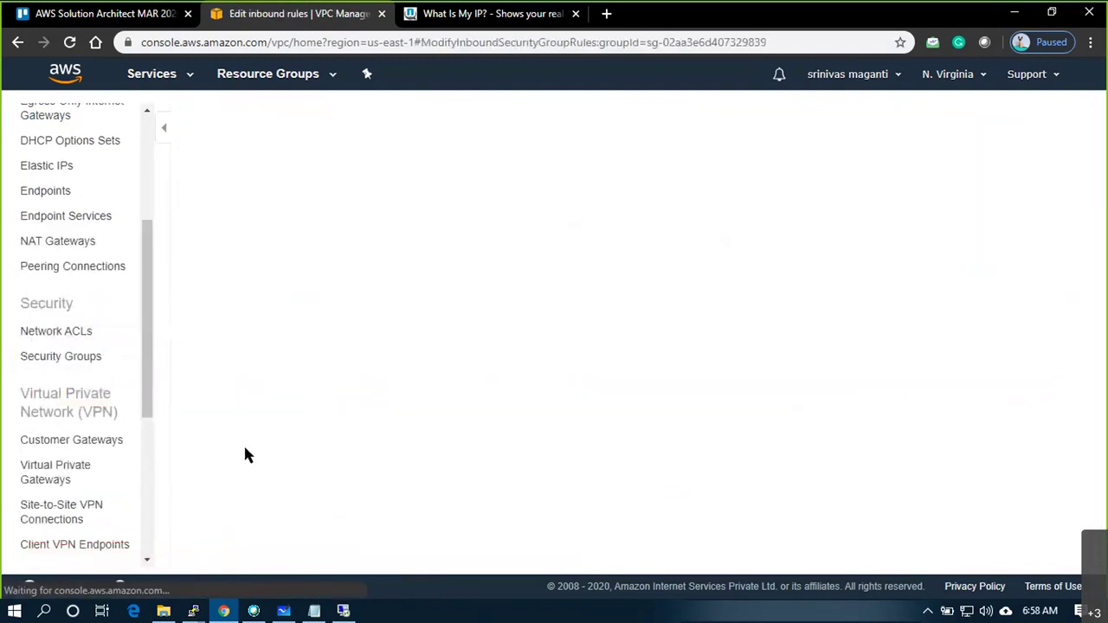
pyautogui.click(69, 391)
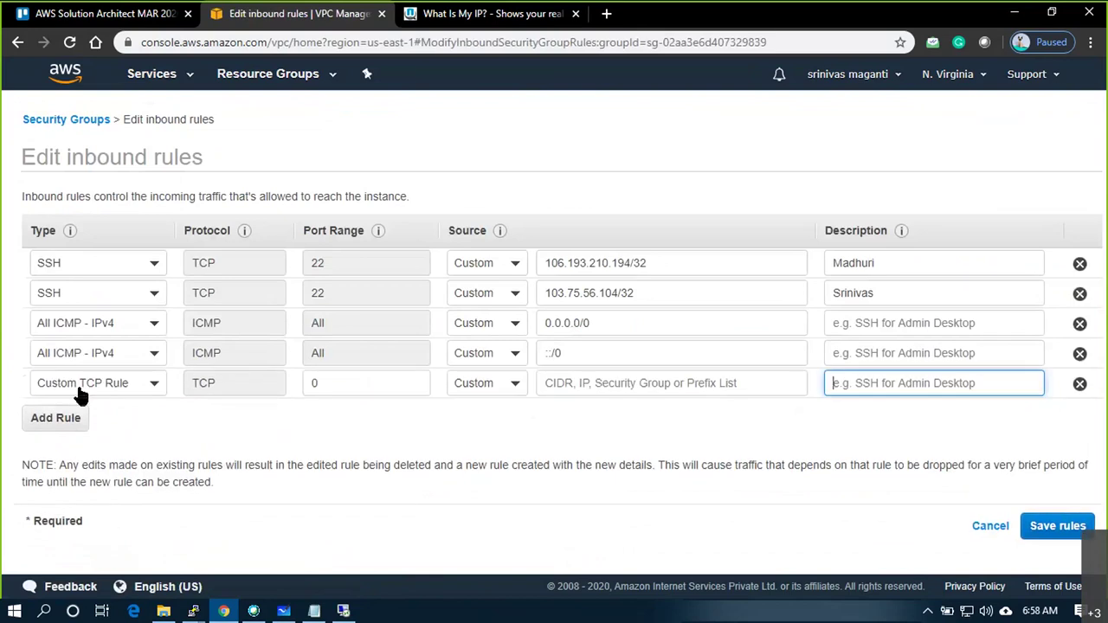
pyautogui.click(104, 390)
pyautogui.write('ss')
pyautogui.click(57, 447)
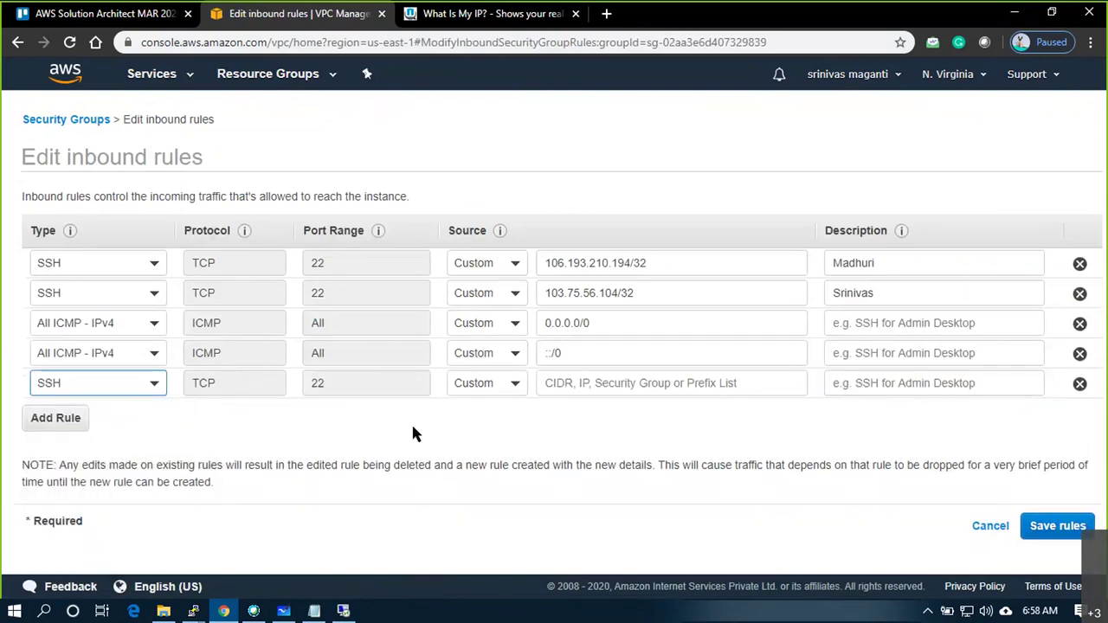
# Give the SSH rule source 3.80.109.54/32 and description 'VPC3_Win_Over internet', then save
pyautogui.click(507, 394)
pyautogui.click(511, 416)
pyautogui.click(572, 387)
pyautogui.write('3.80.109.54')
pyautogui.click(571, 414)
pyautogui.click(865, 390)
pyautogui.write('VPC')
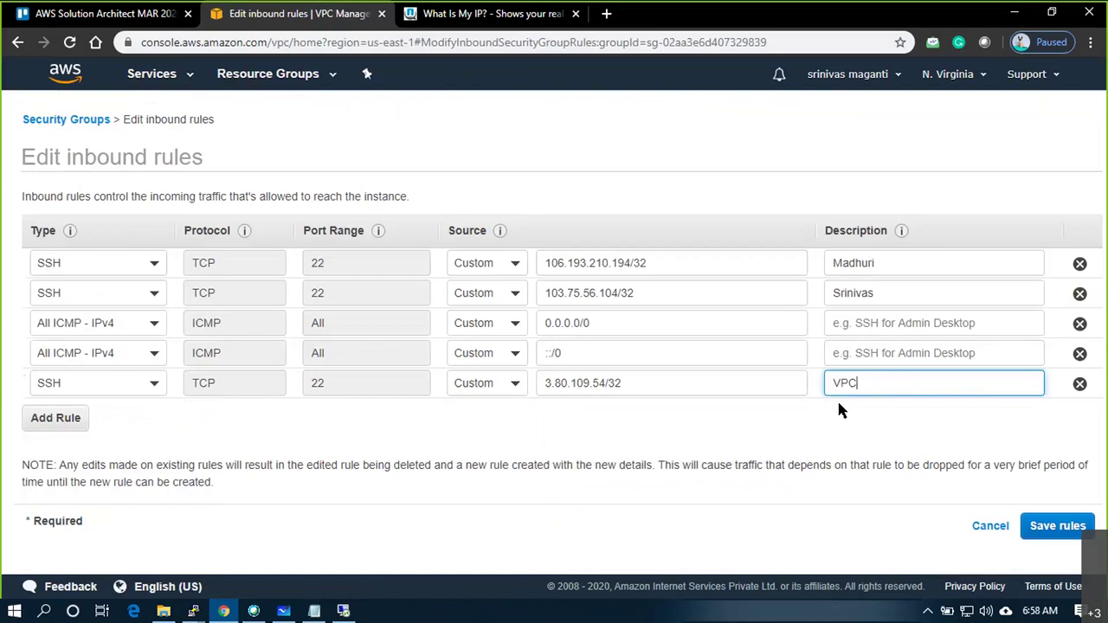
pyautogui.write('3_Win_PV')
pyautogui.press('BackSpace')
pyautogui.press('BackSpace')
pyautogui.write('Over internet')
pyautogui.click(1057, 530)
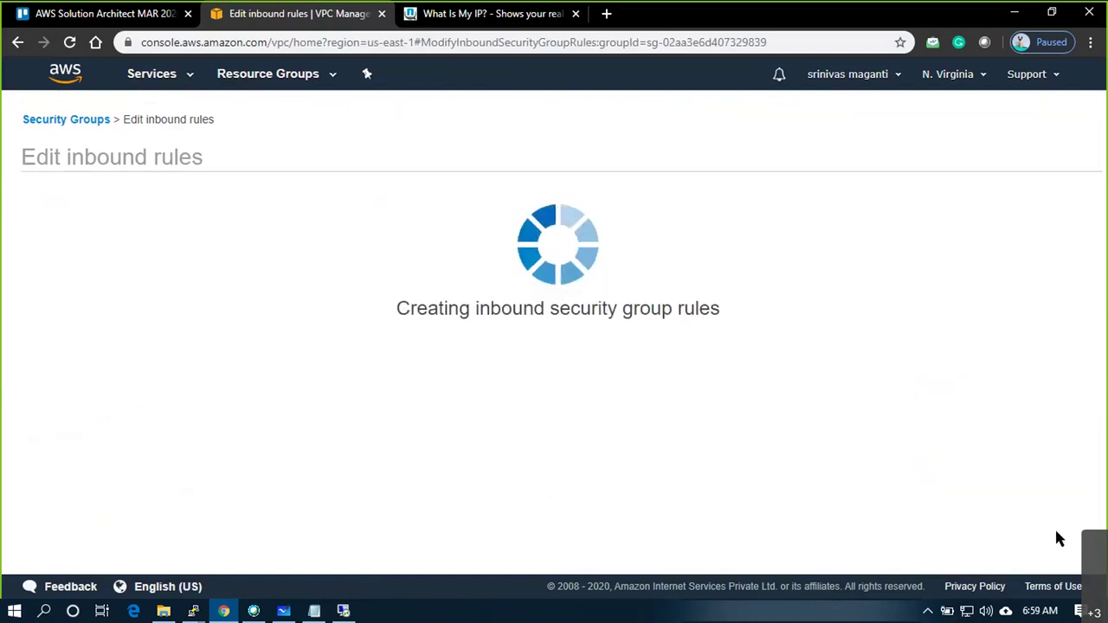
# Restart the PuTTY SSH session to 10.1.1.50, accept the host key, then show the Whiteboard diagram
pyautogui.hotkey('alt', 'Tab')
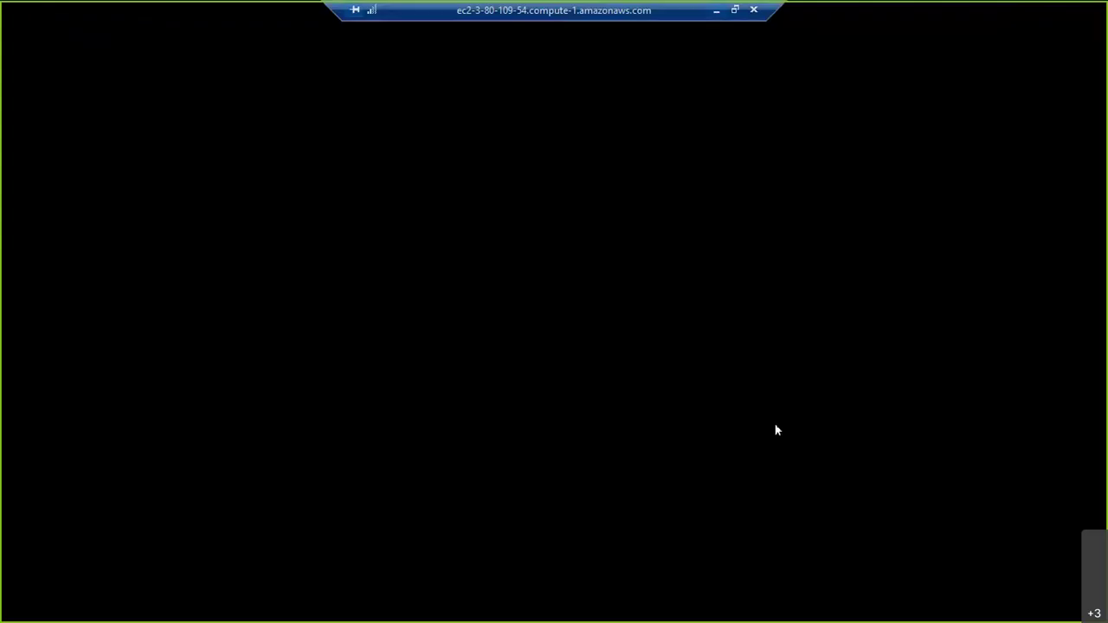
pyautogui.rightClick(303, 98)
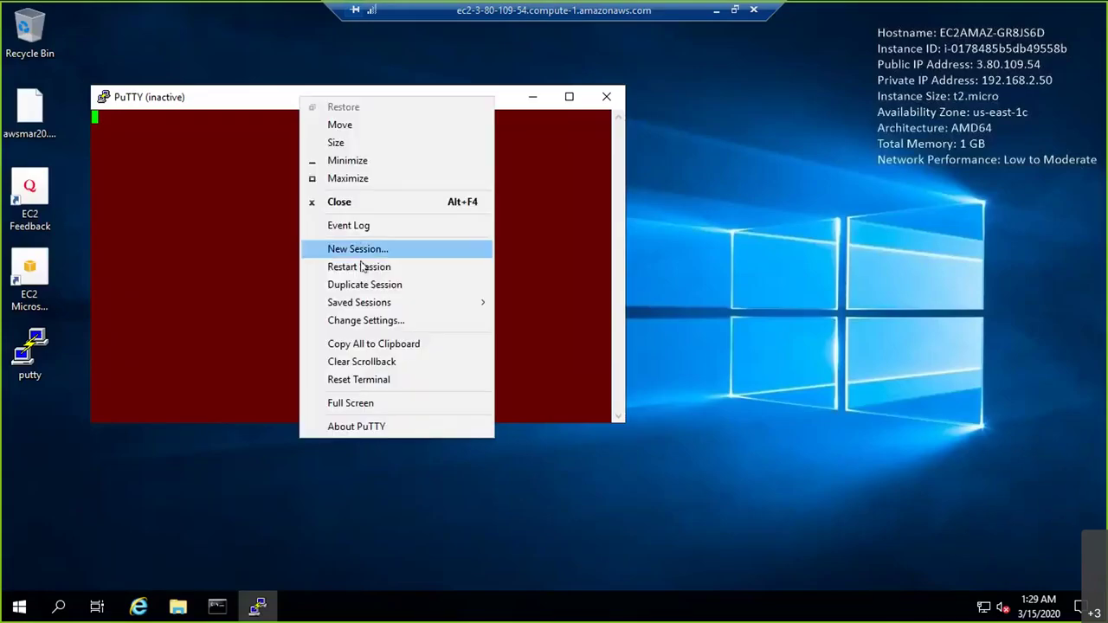
pyautogui.click(355, 266)
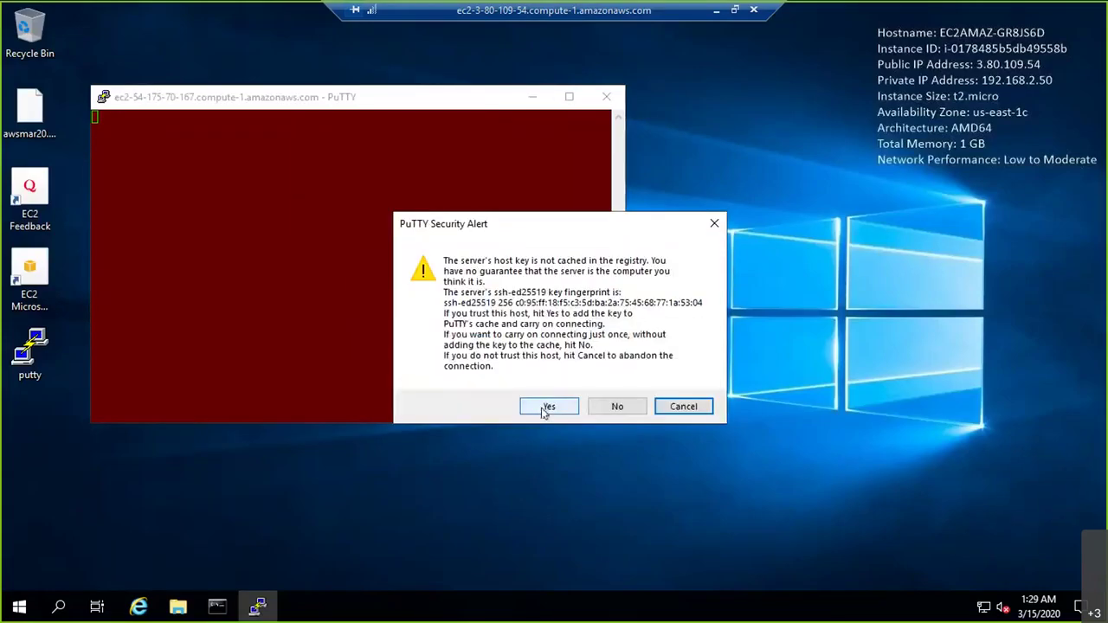
pyautogui.press('Return')
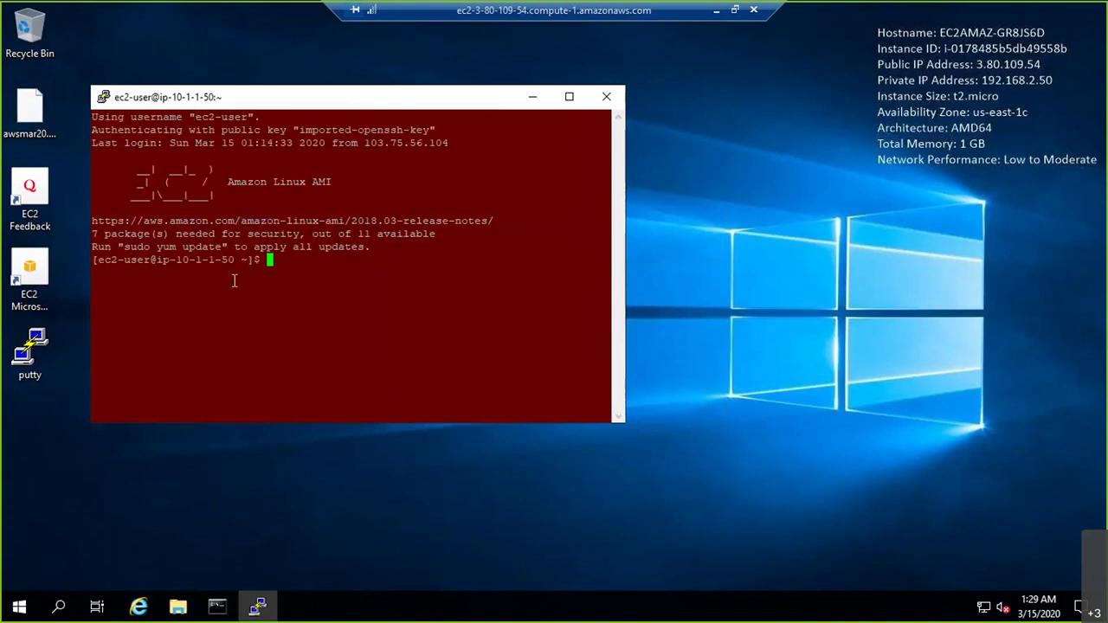
pyautogui.click(717, 10)
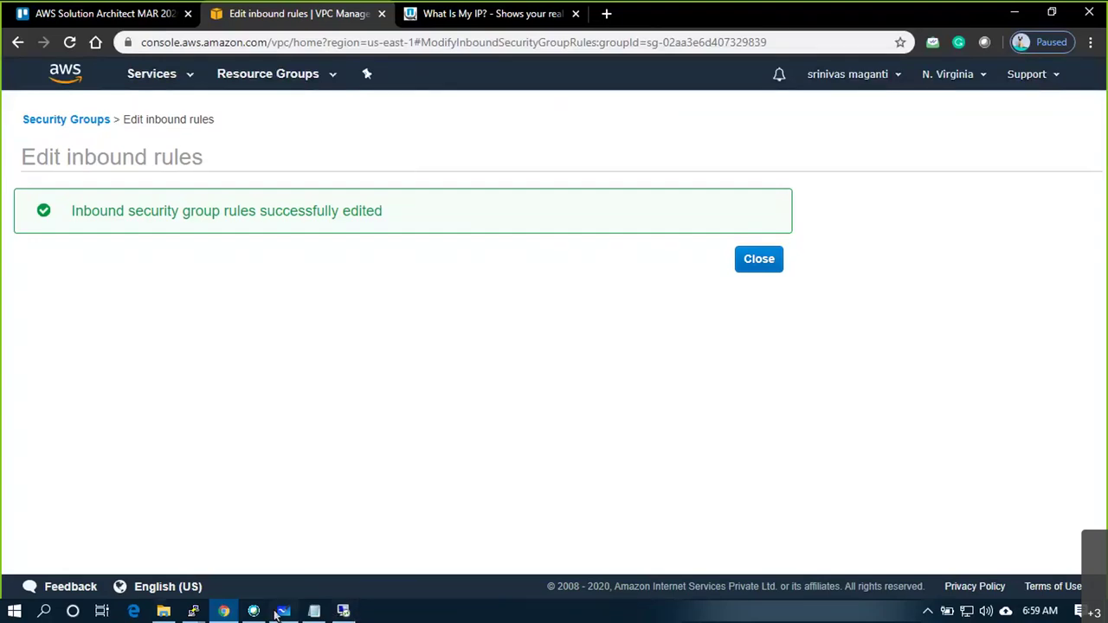
pyautogui.click(282, 612)
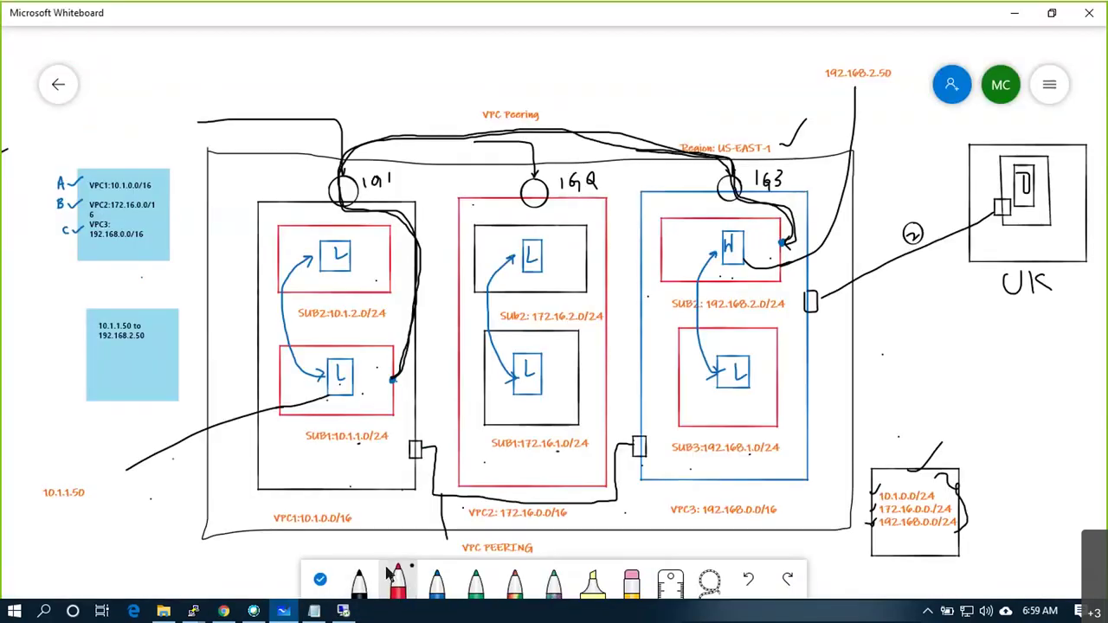
# Draw a short red mark beside the H box in red ink
pyautogui.click(396, 580)
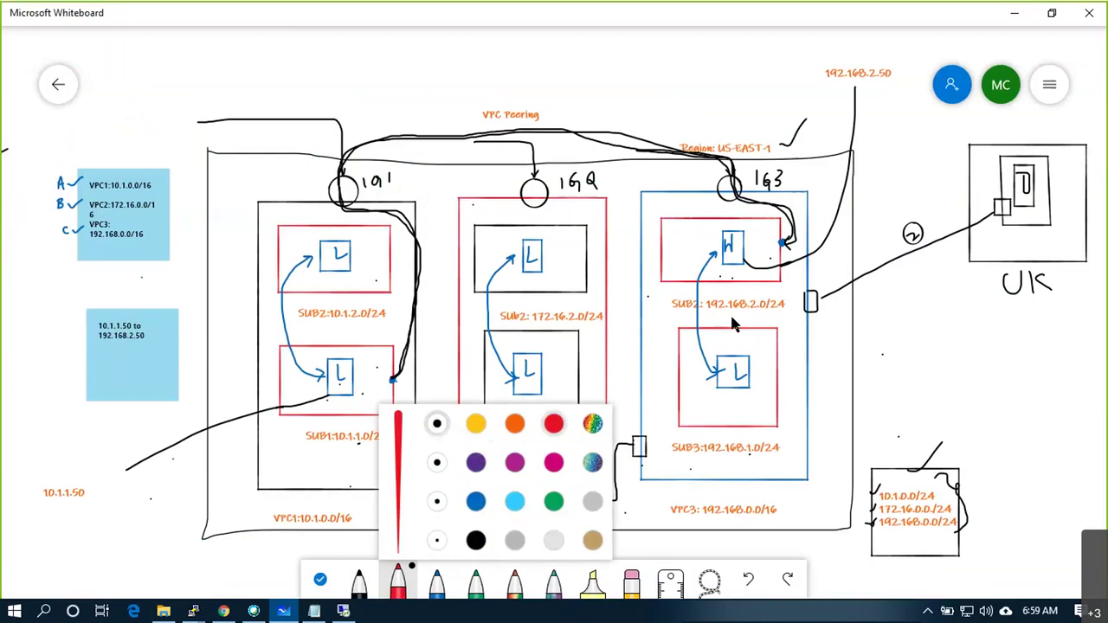
pyautogui.click(744, 260)
pyautogui.moveTo(743, 260)
pyautogui.mouseDown()
pyautogui.moveTo(778, 251)
pyautogui.moveTo(790, 215)
pyautogui.moveTo(747, 202)
pyautogui.moveTo(712, 165)
pyautogui.moveTo(568, 132)
pyautogui.moveTo(413, 131)
pyautogui.moveTo(345, 169)
pyautogui.moveTo(338, 212)
pyautogui.moveTo(407, 232)
pyautogui.moveTo(420, 276)
pyautogui.moveTo(391, 381)
pyautogui.mouseUp()
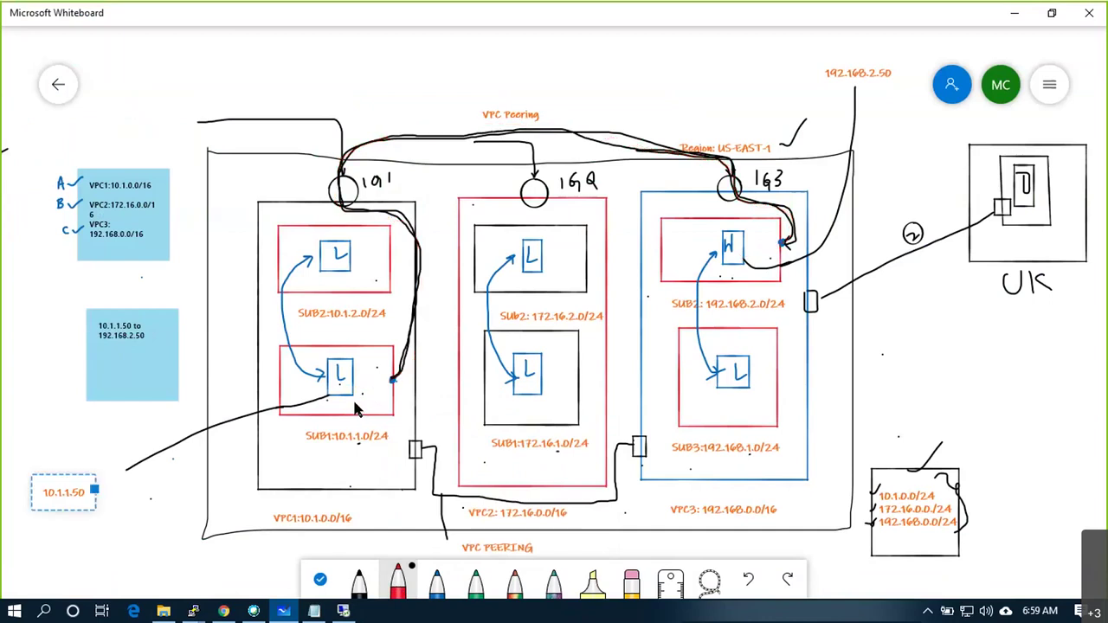
# Draw the green VPC1-to-VPC3 route with an arrowhead across the peering links, then return to Remote Desktop
pyautogui.click(476, 580)
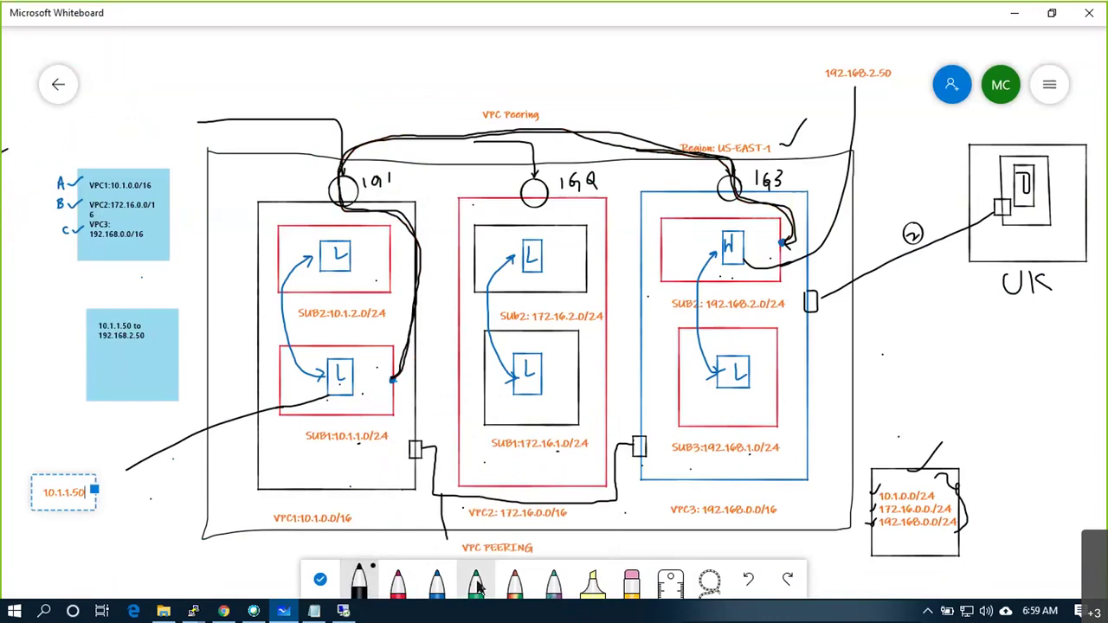
pyautogui.moveTo(351, 374)
pyautogui.mouseDown()
pyautogui.moveTo(392, 387)
pyautogui.moveTo(407, 457)
pyautogui.moveTo(431, 456)
pyautogui.moveTo(432, 483)
pyautogui.moveTo(541, 506)
pyautogui.moveTo(616, 501)
pyautogui.moveTo(617, 457)
pyautogui.moveTo(652, 447)
pyautogui.moveTo(649, 268)
pyautogui.moveTo(729, 246)
pyautogui.mouseUp()
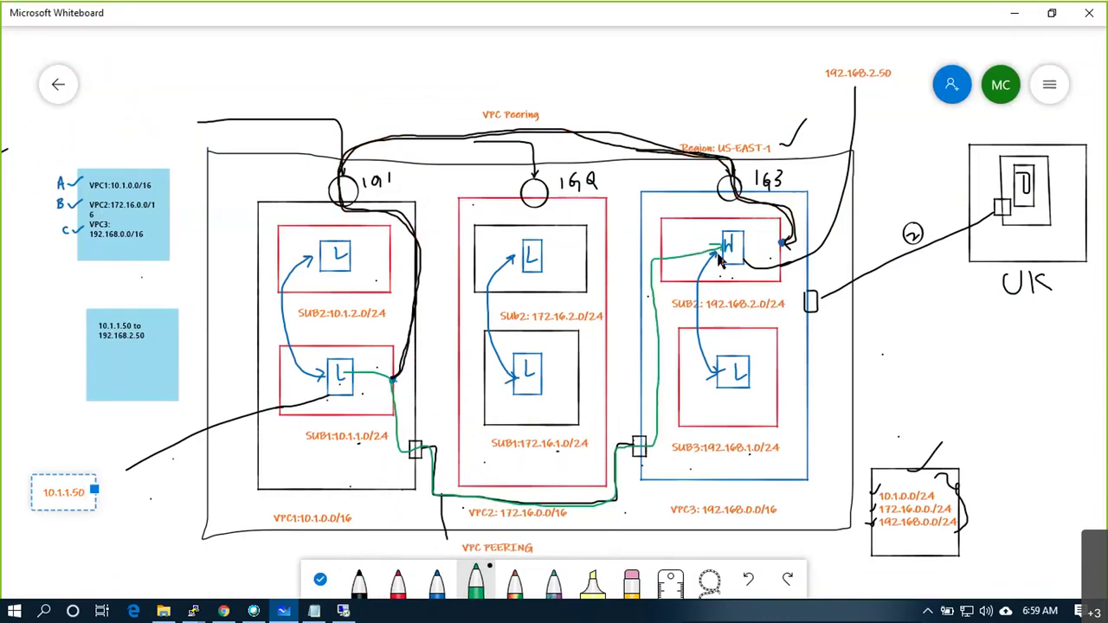
pyautogui.moveTo(359, 369); pyautogui.dragTo(358, 381)
pyautogui.moveTo(540, 553); pyautogui.dragTo(563, 536)
pyautogui.press('super+d')
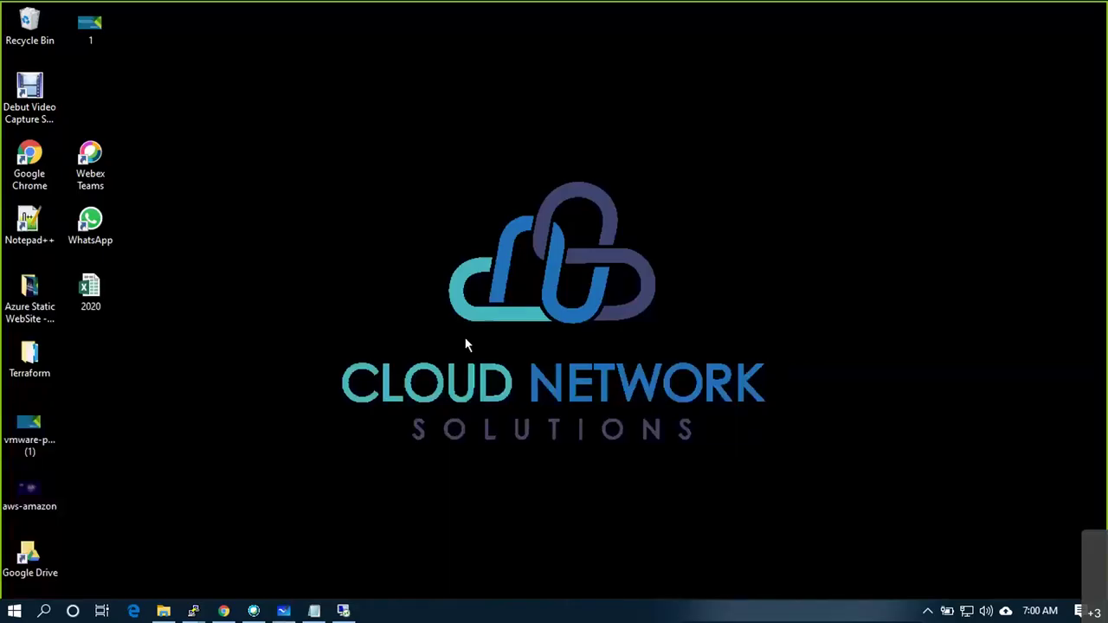
pyautogui.click(343, 611)
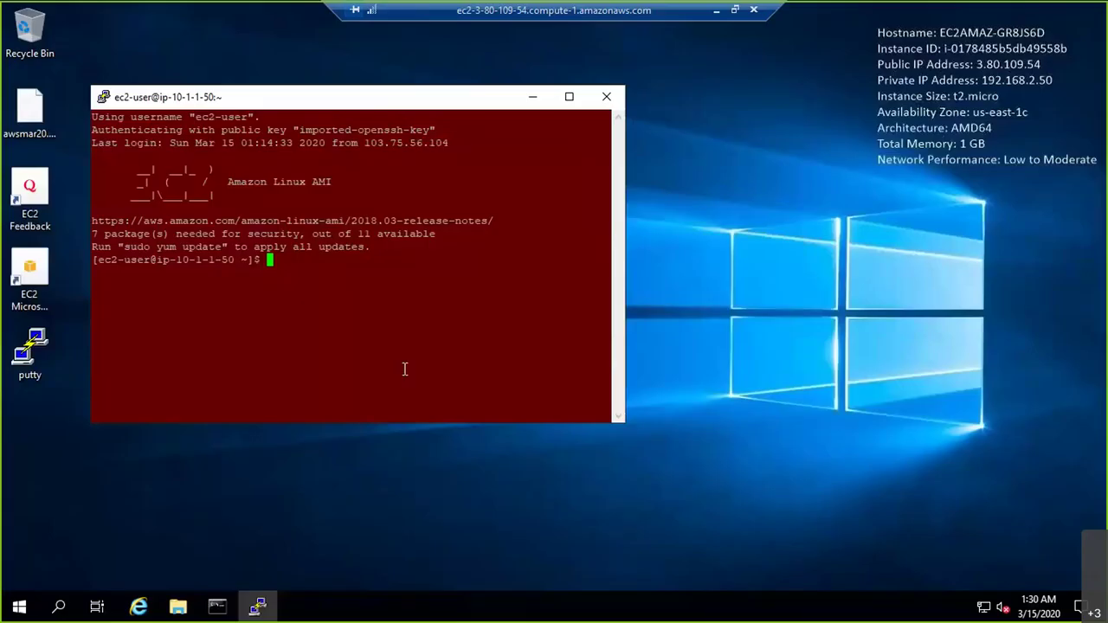
# Return to the AWS console, close the rules success page, and start a new peering connection
pyautogui.click(532, 96)
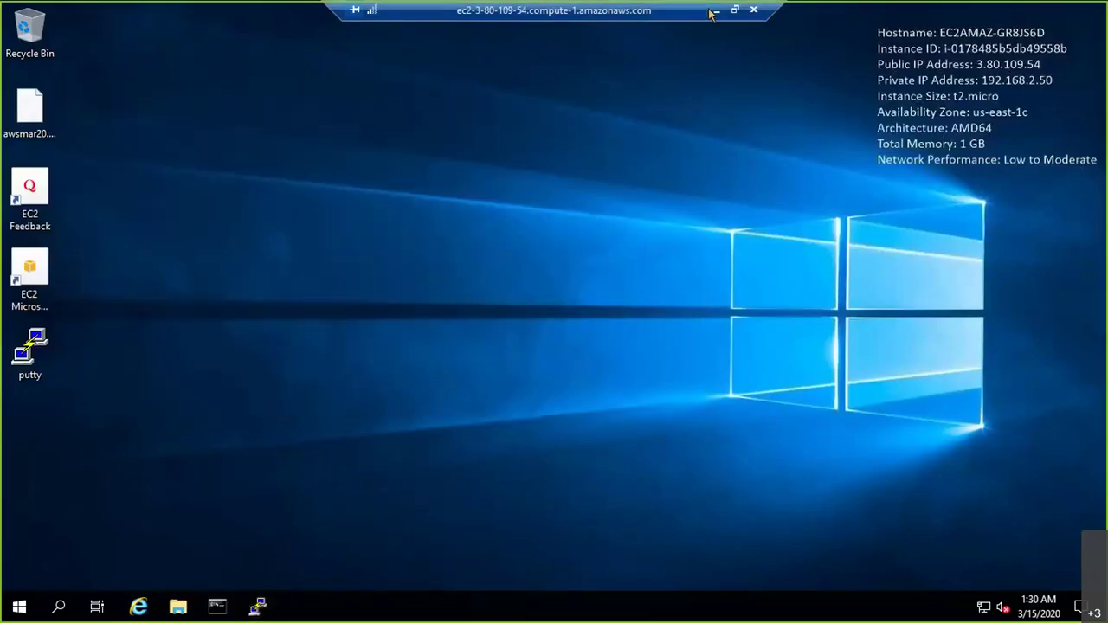
pyautogui.click(714, 11)
pyautogui.click(223, 612)
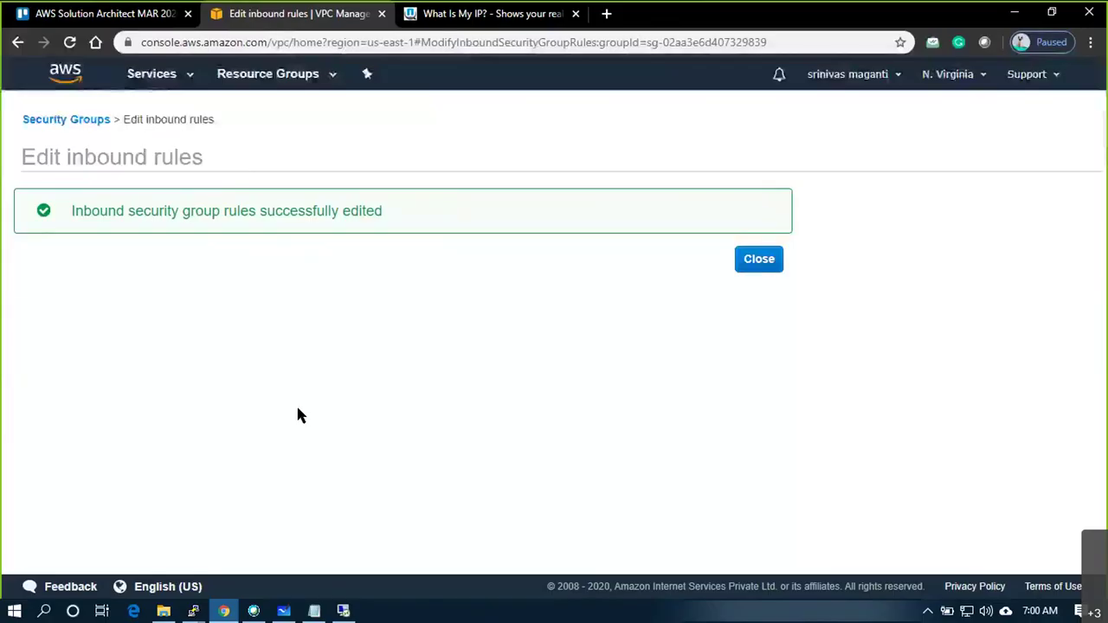
pyautogui.click(753, 259)
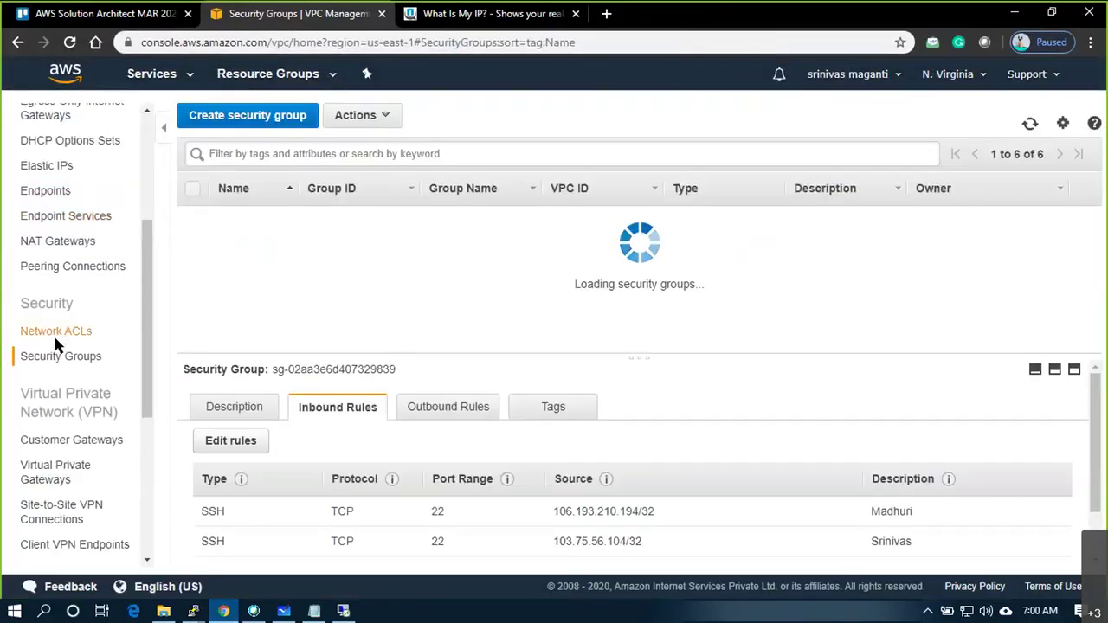
pyautogui.scroll(3, 69, 312)
pyautogui.scroll(-1, 91, 433)
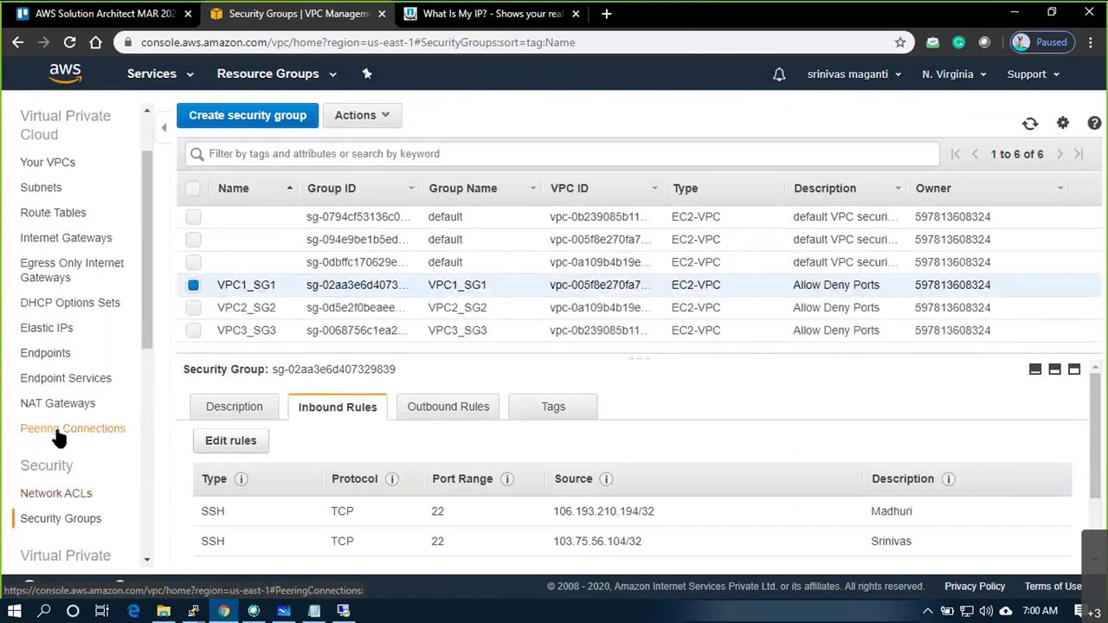
pyautogui.scroll(1, 50, 178)
pyautogui.scroll(-2, 71, 457)
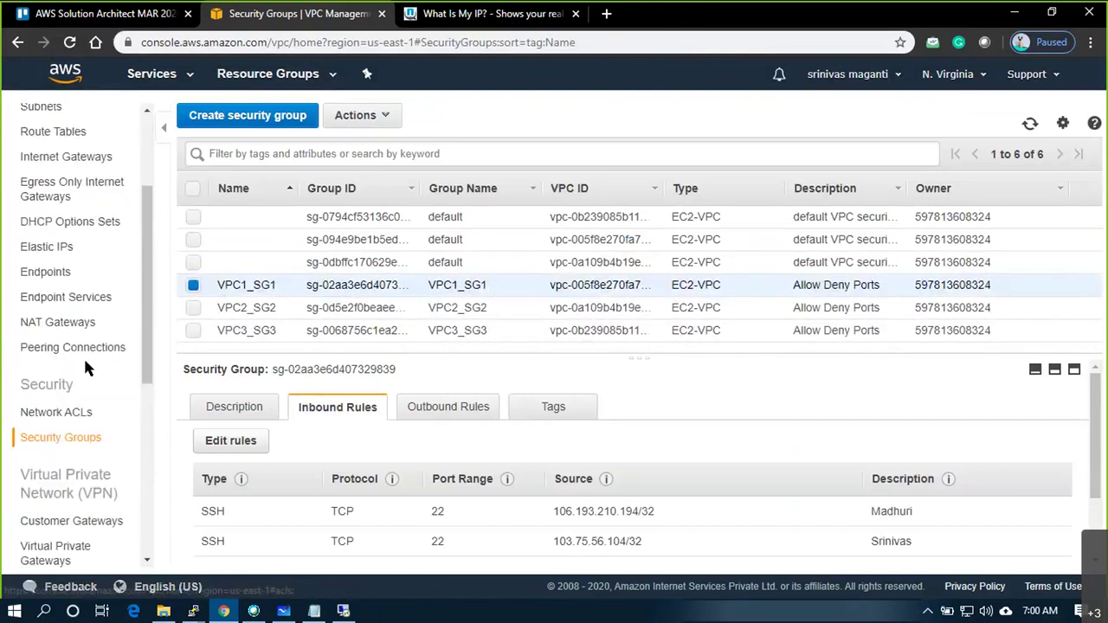
pyautogui.click(85, 350)
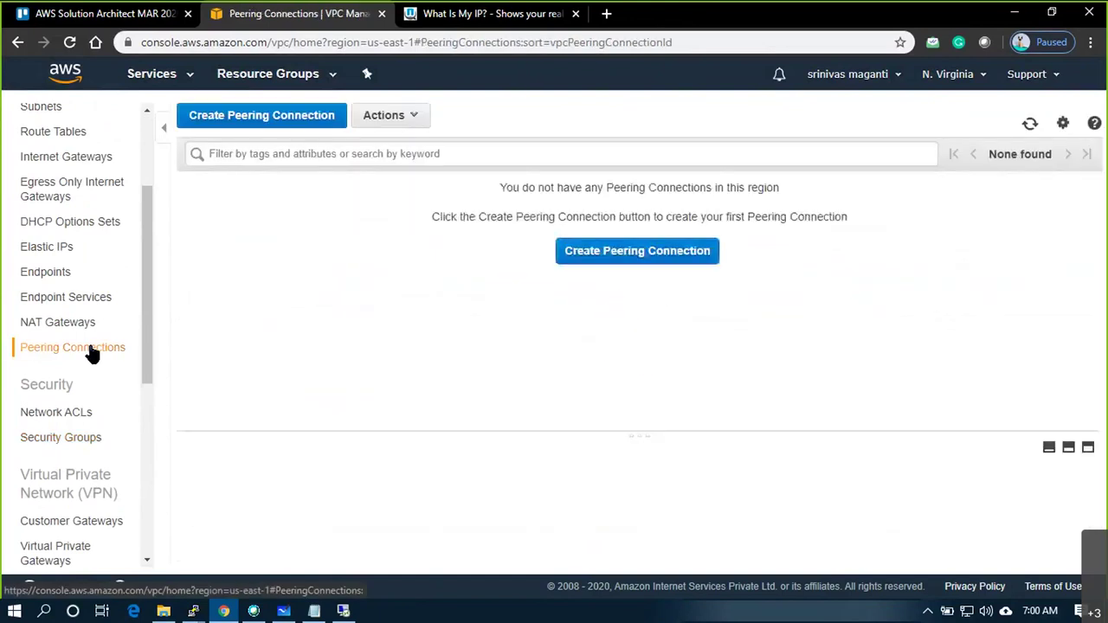
pyautogui.click(636, 252)
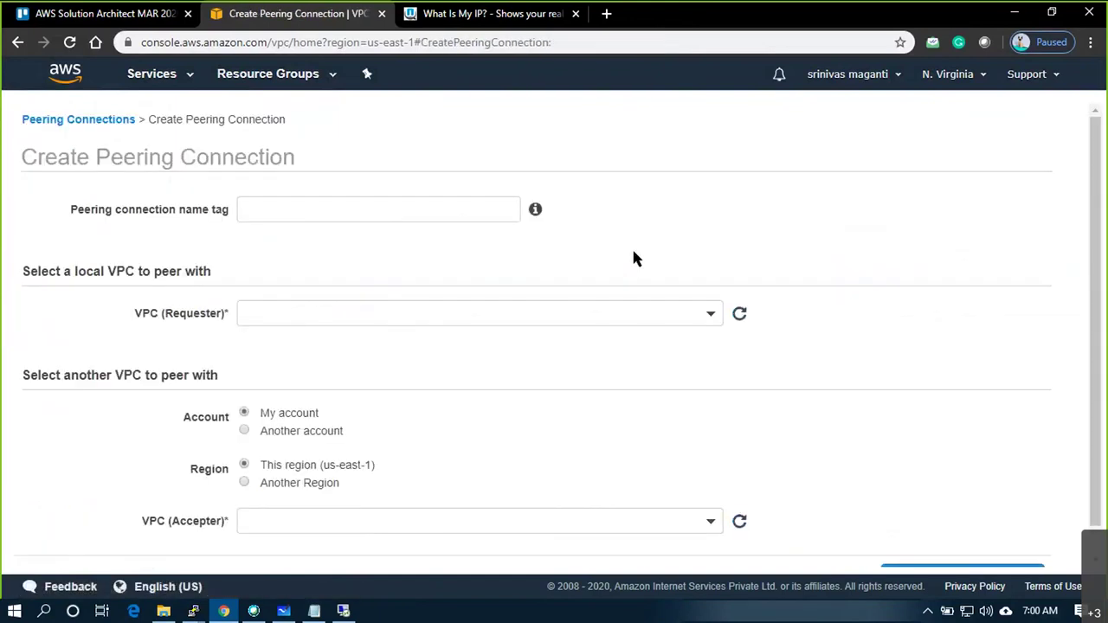
# Name the peering connection VPC1toVPC3 with requester VPC1 and accepter VPC3, and create it
pyautogui.click(491, 211)
pyautogui.write('VPC1')
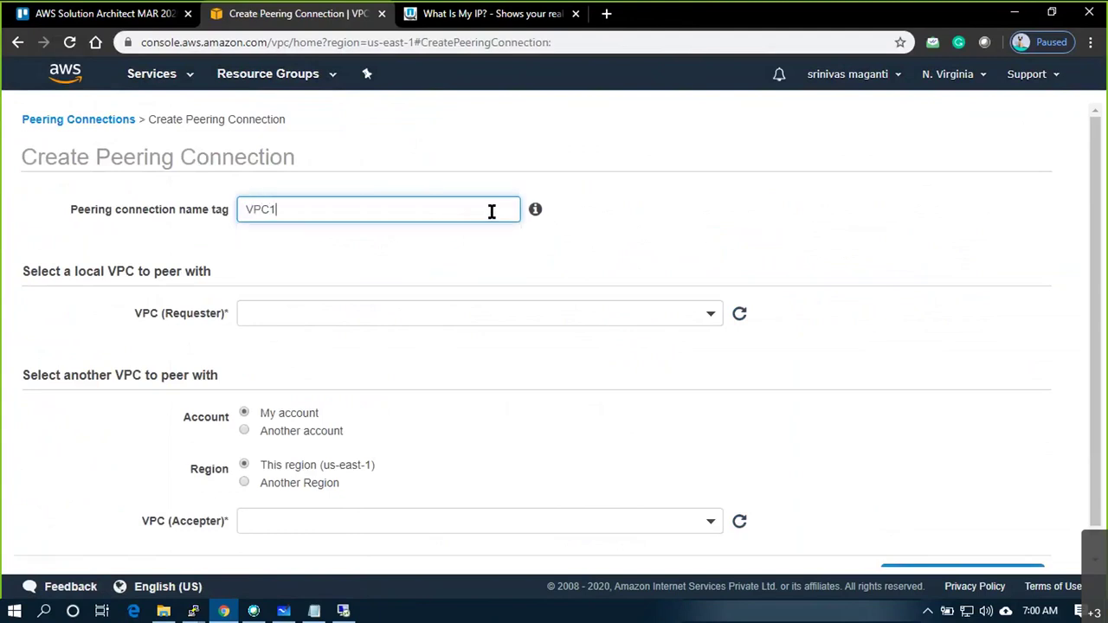
pyautogui.write('toVPC3')
pyautogui.click(646, 313)
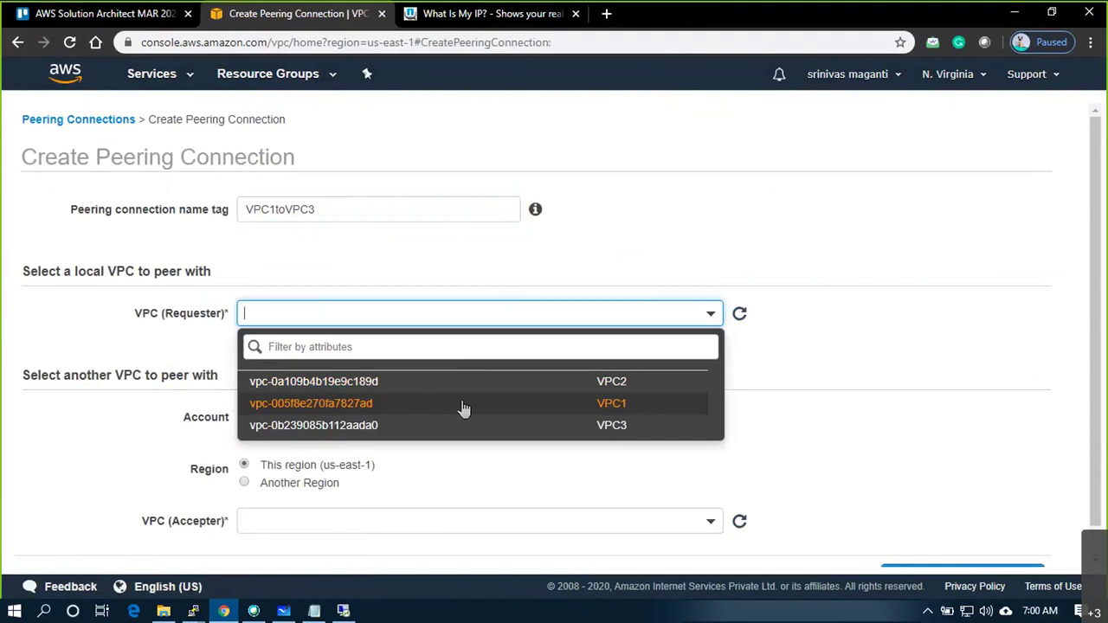
pyautogui.click(464, 405)
pyautogui.scroll(-3, 463, 403)
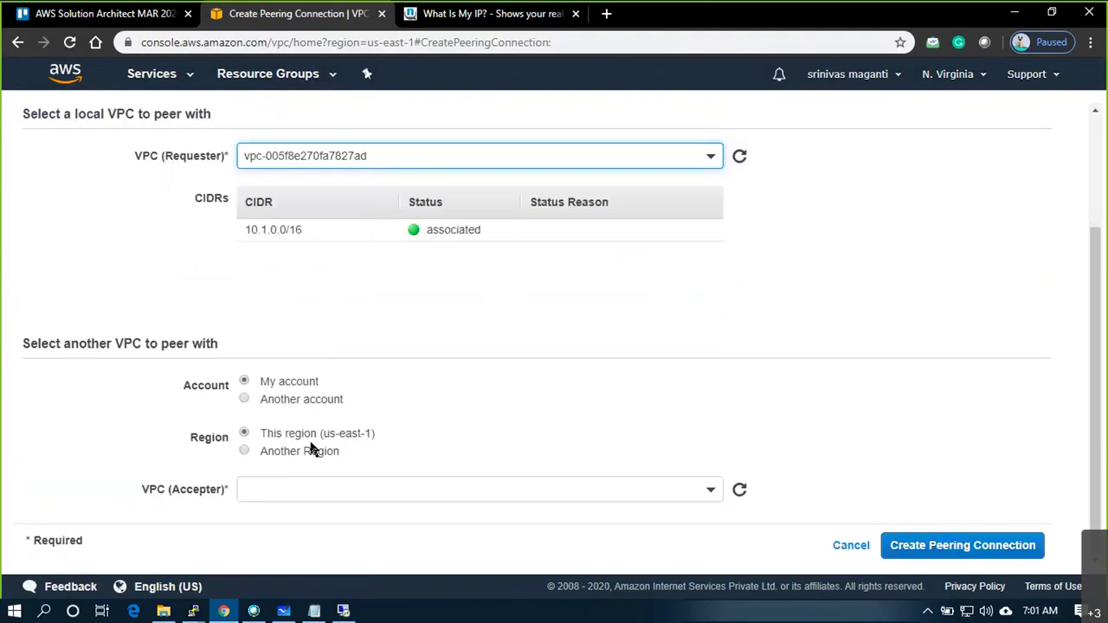
pyautogui.click(574, 489)
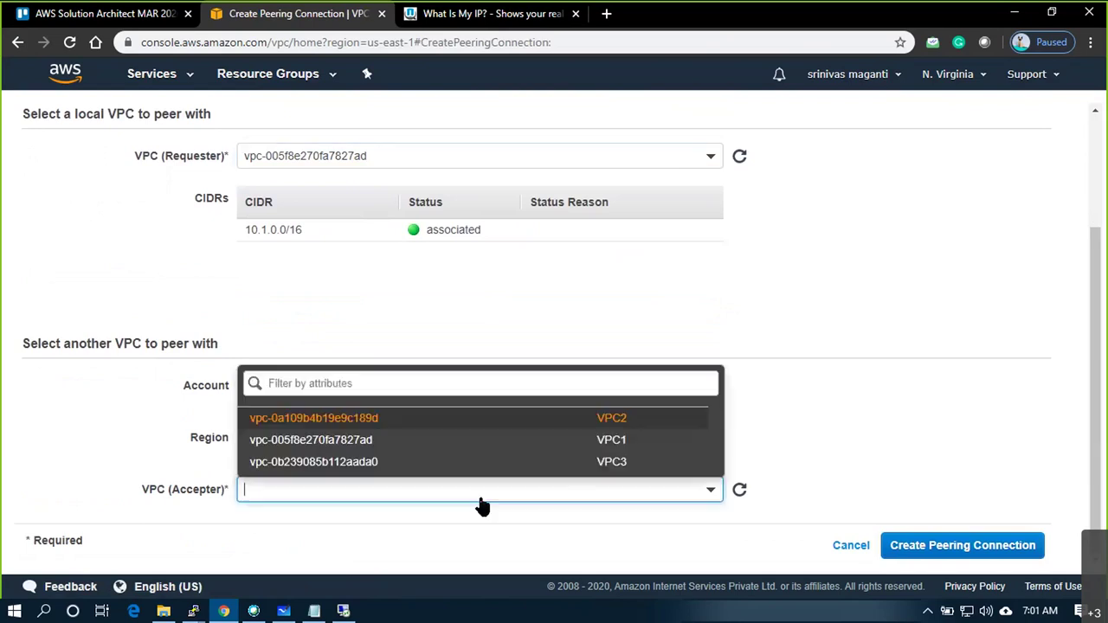
pyautogui.click(341, 465)
pyautogui.scroll(-2, 534, 439)
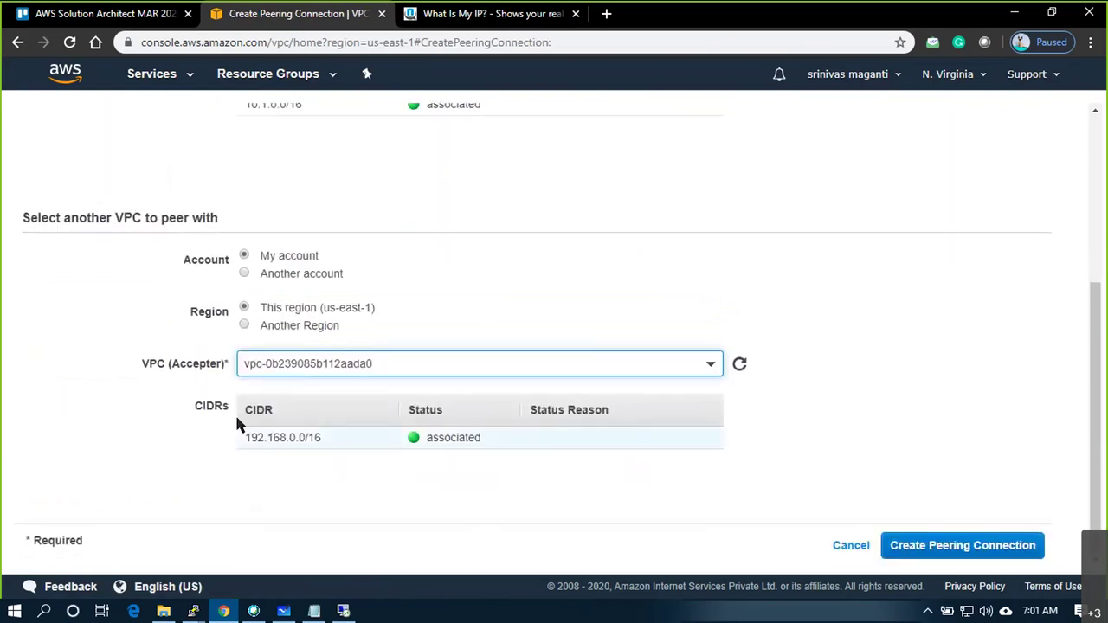
pyautogui.click(944, 554)
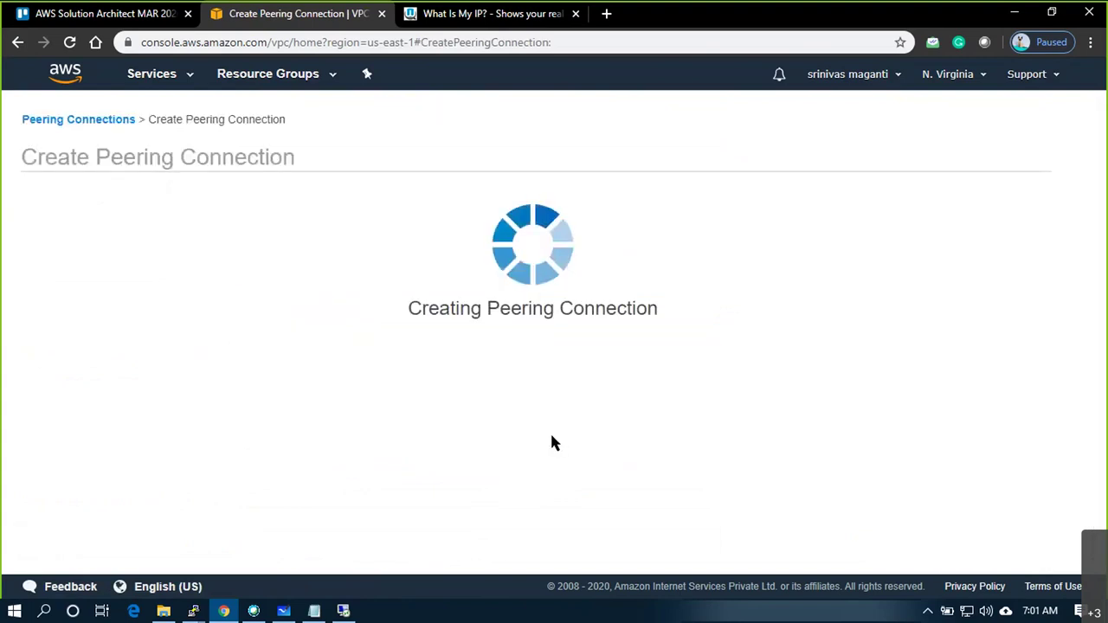
# Close the creation message and widen the Status column in the peering connections list
pyautogui.click(766, 390)
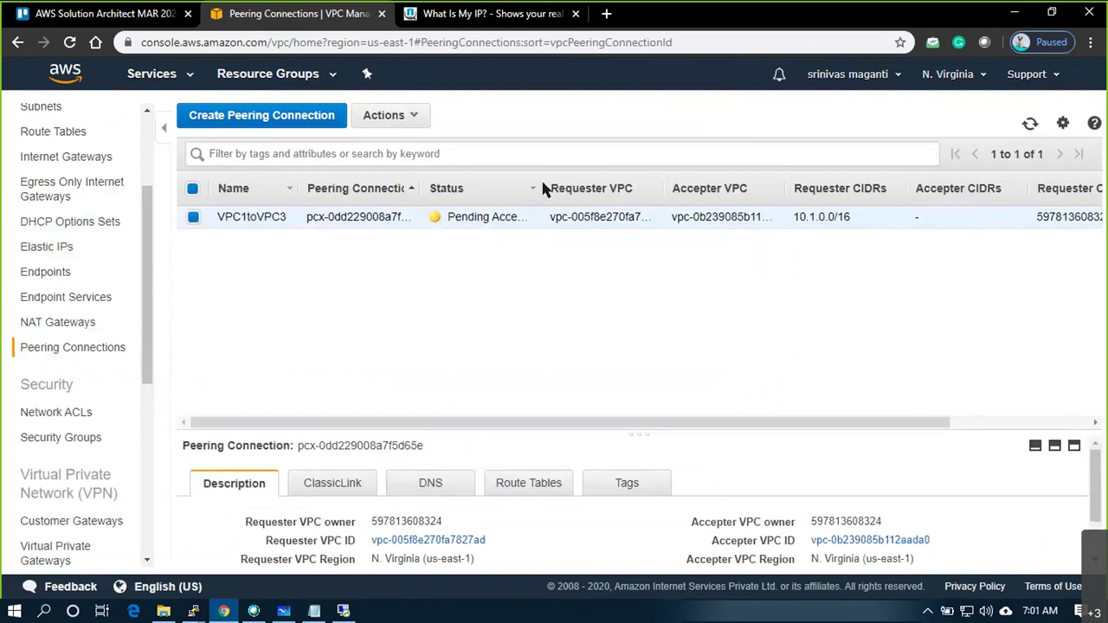
pyautogui.moveTo(543, 188); pyautogui.dragTo(586, 188)
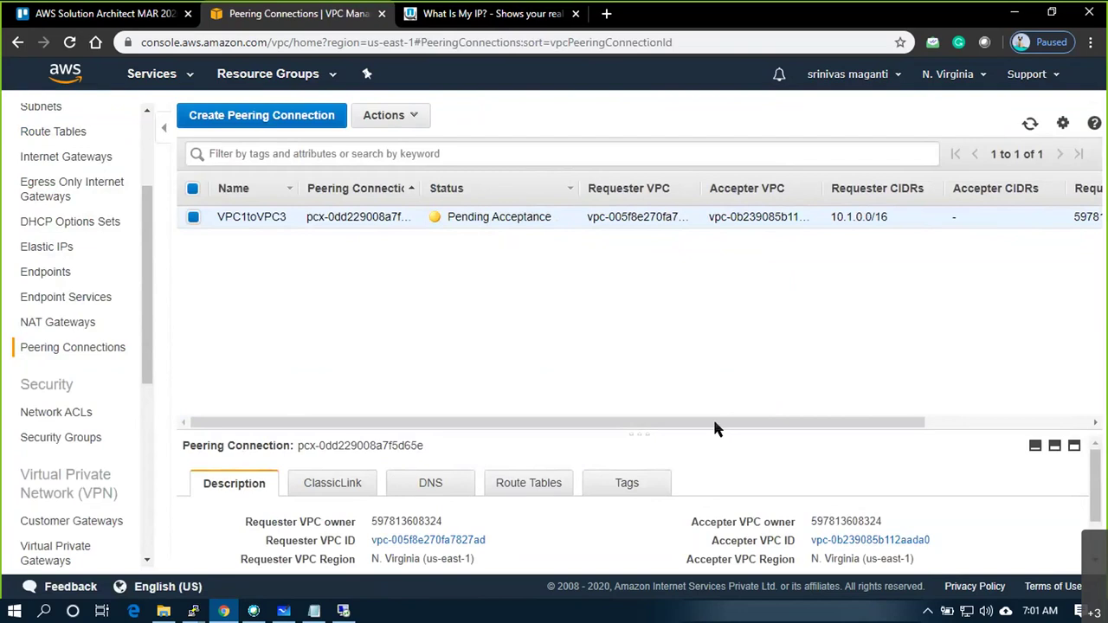
pyautogui.scroll(-3, 805, 448)
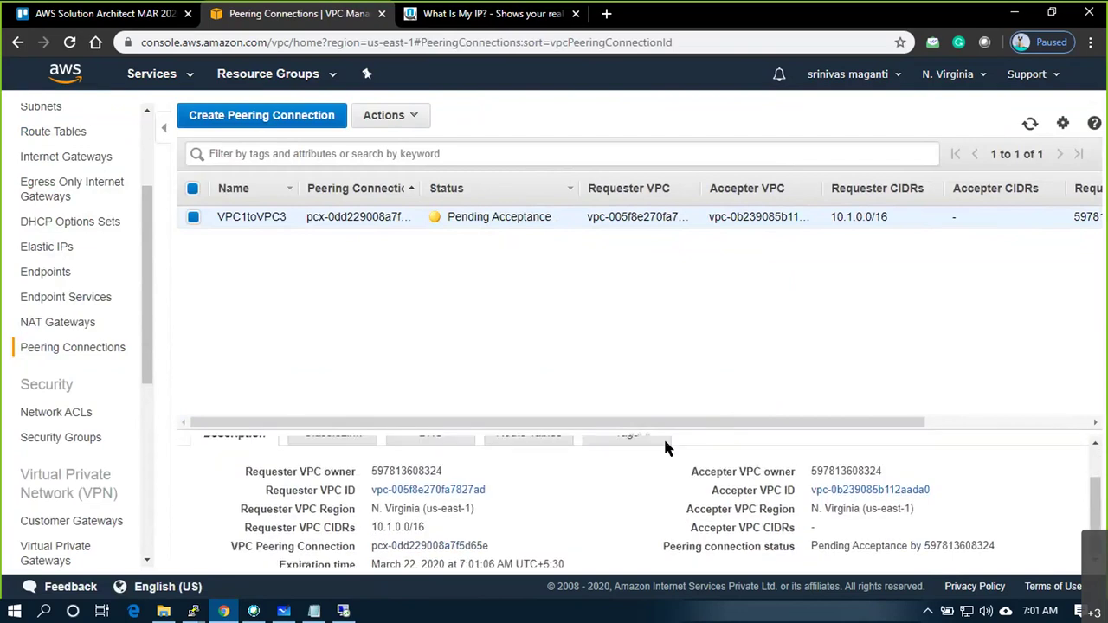
pyautogui.scroll(3, 664, 448)
pyautogui.scroll(4, 139, 334)
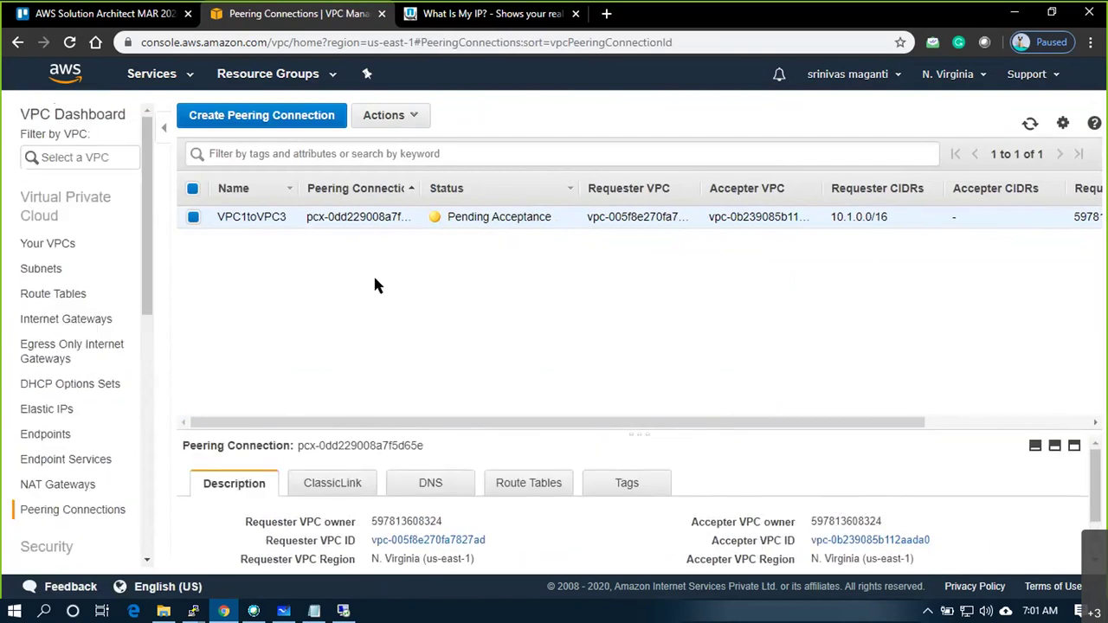
# Accept the VPC1toVPC3 request and check its CIDRs 10.1.0.0/16 and 192.168.0.0/16
pyautogui.click(407, 116)
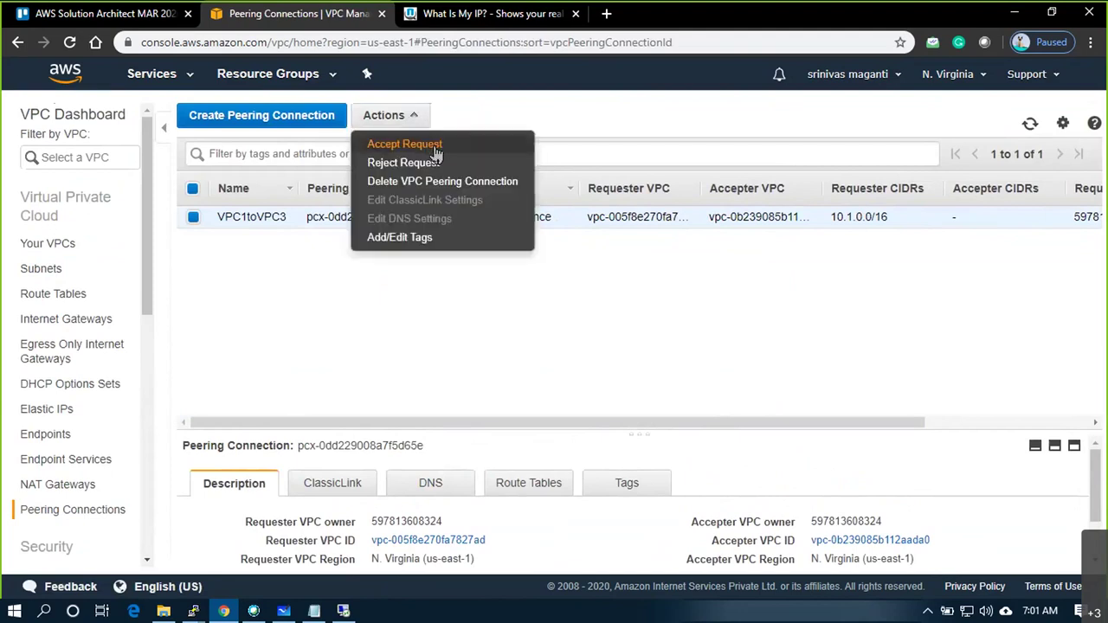
pyautogui.click(436, 147)
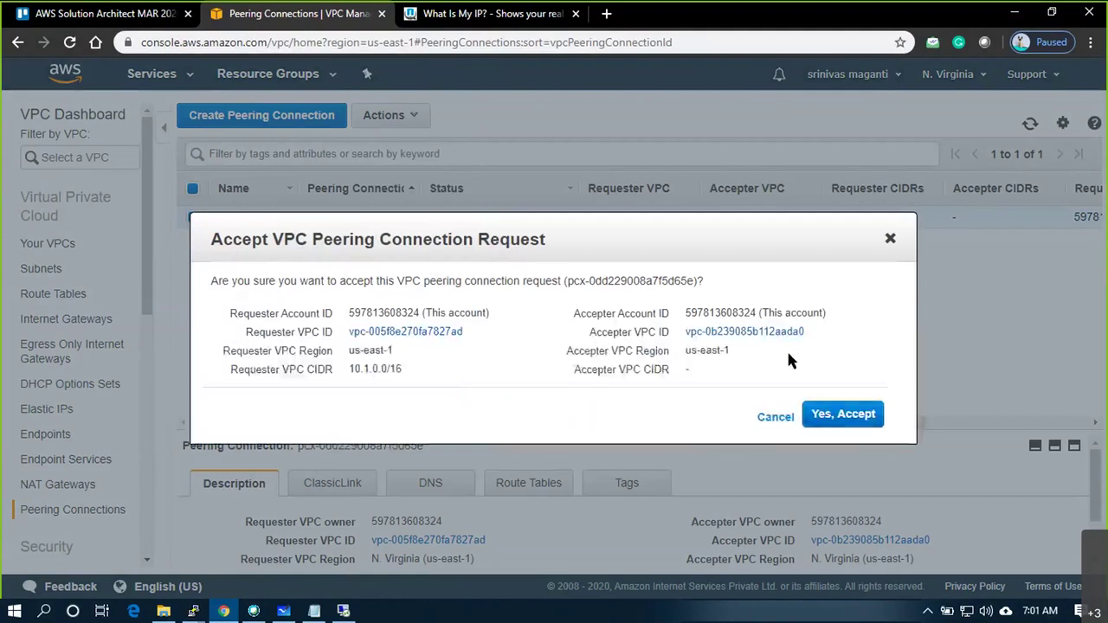
pyautogui.click(857, 417)
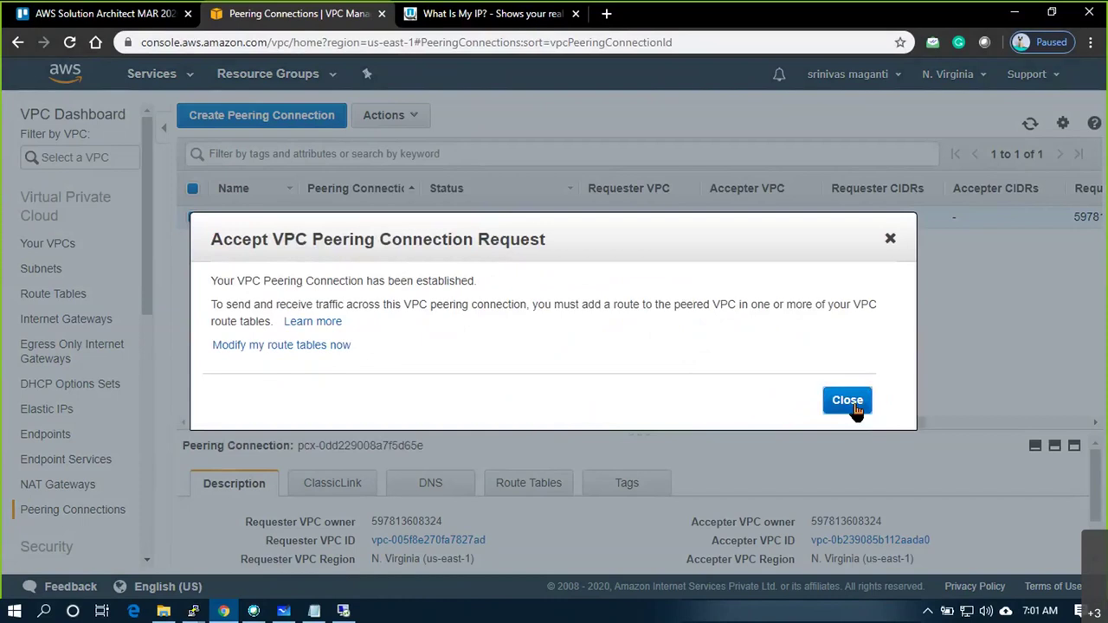
pyautogui.click(848, 400)
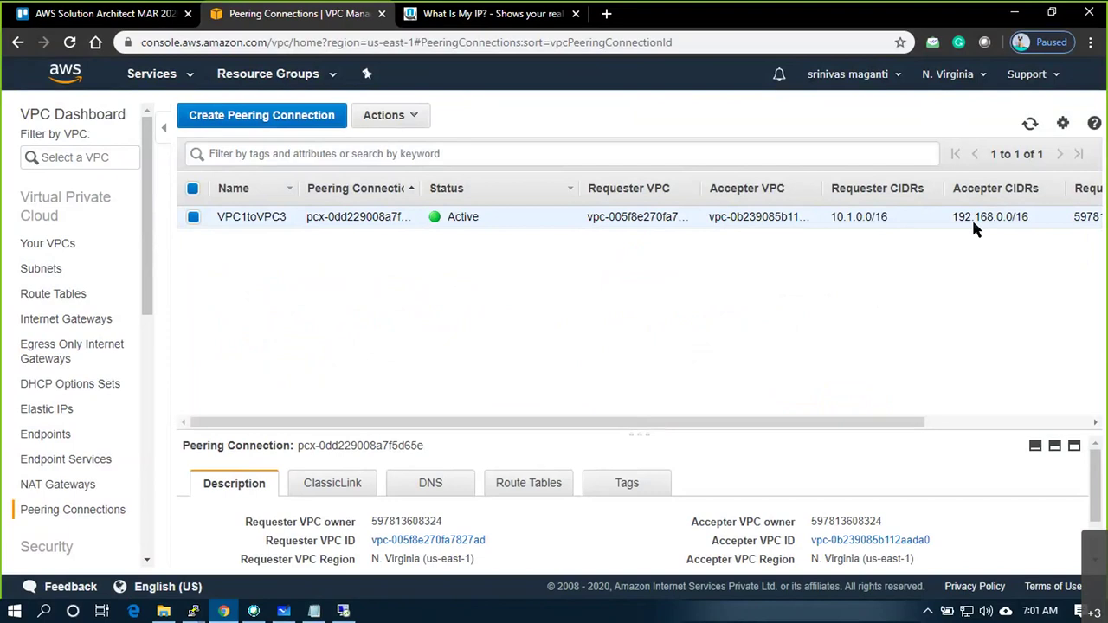
pyautogui.tripleClick(879, 217)
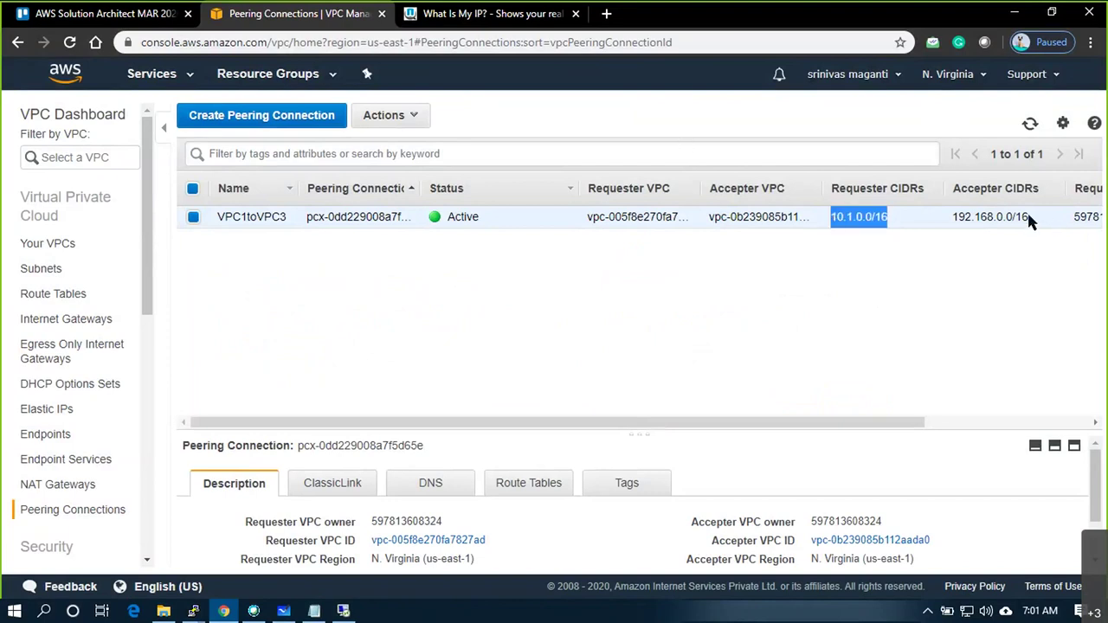
pyautogui.moveTo(1029, 217); pyautogui.dragTo(959, 217)
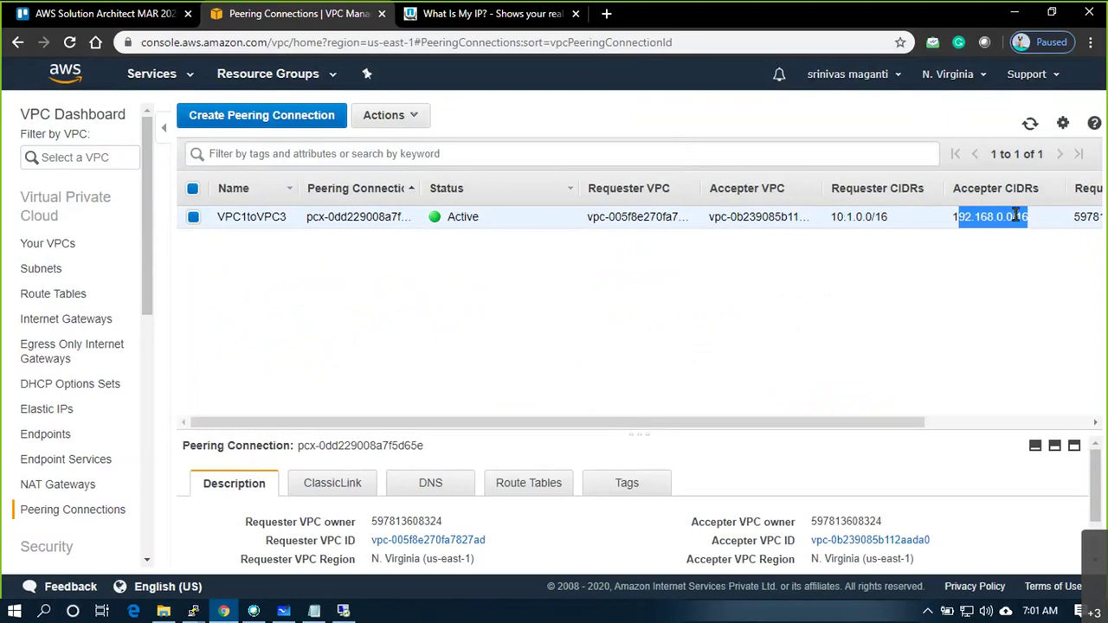
# In the Remote Desktop command window, stop and rerun the continuous ping to 10.1.1.50
pyautogui.click(345, 611)
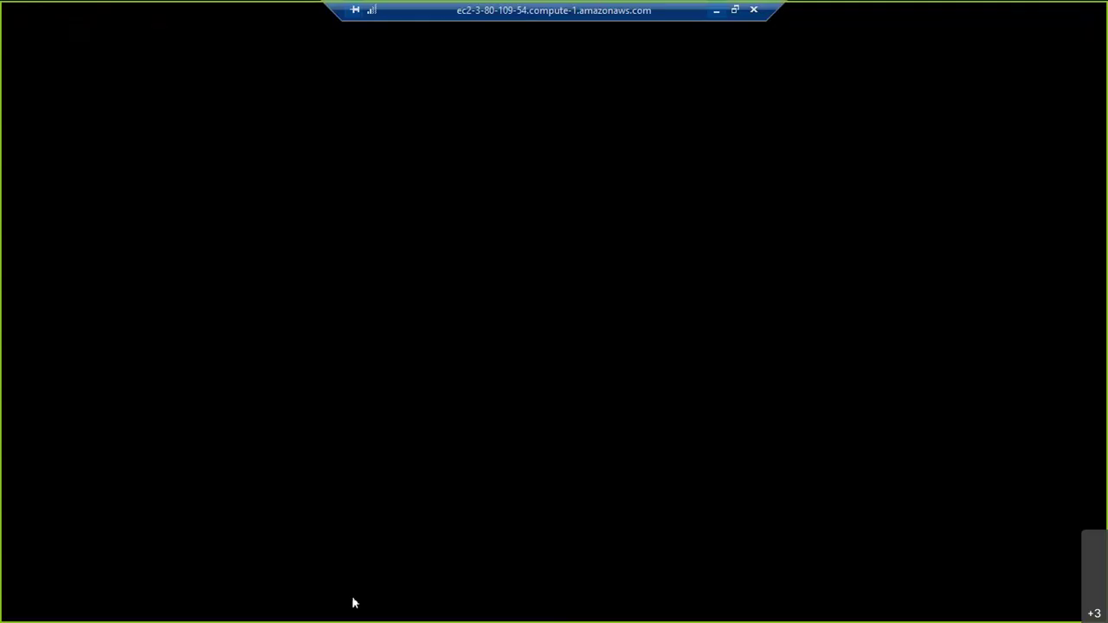
pyautogui.click(217, 607)
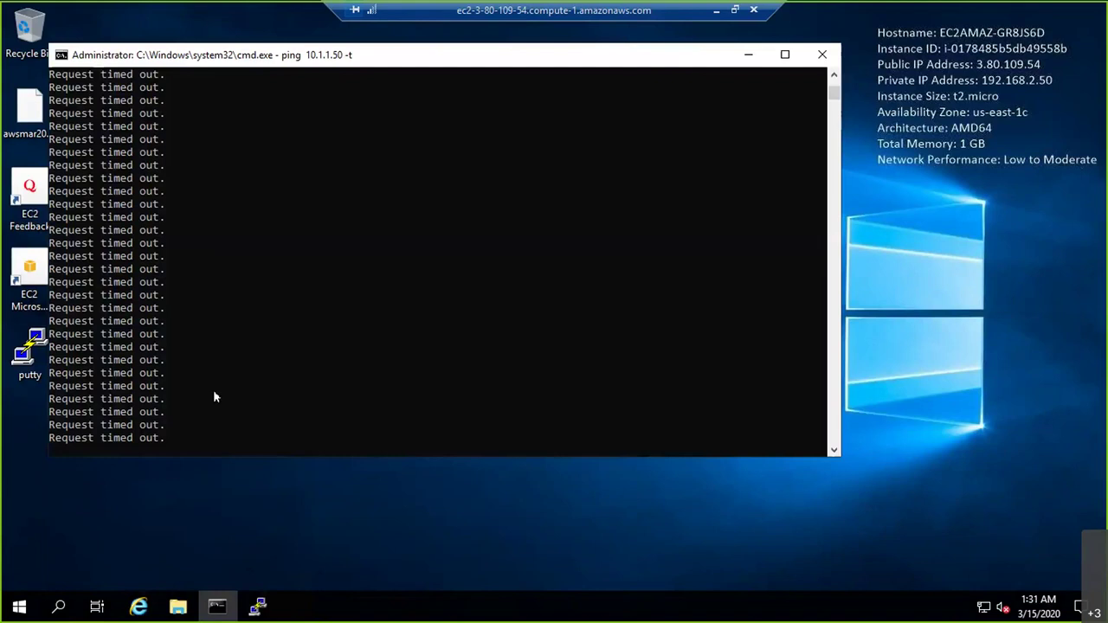
pyautogui.click(257, 606)
pyautogui.moveTo(346, 102); pyautogui.dragTo(614, 108)
pyautogui.click(279, 222)
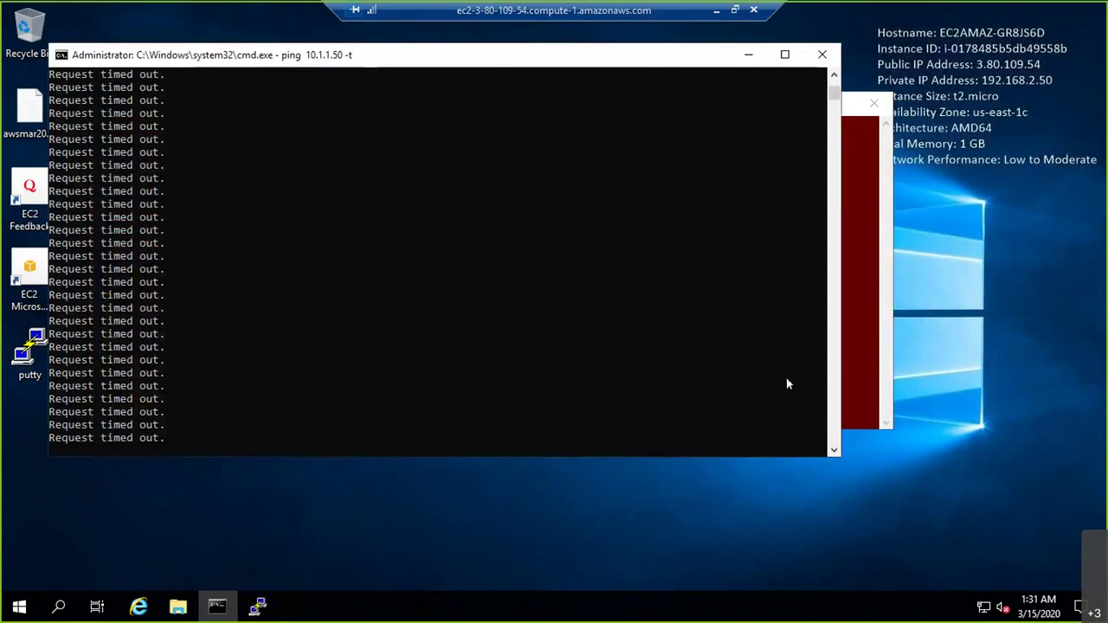
pyautogui.hotkey('ctrl', 'c')
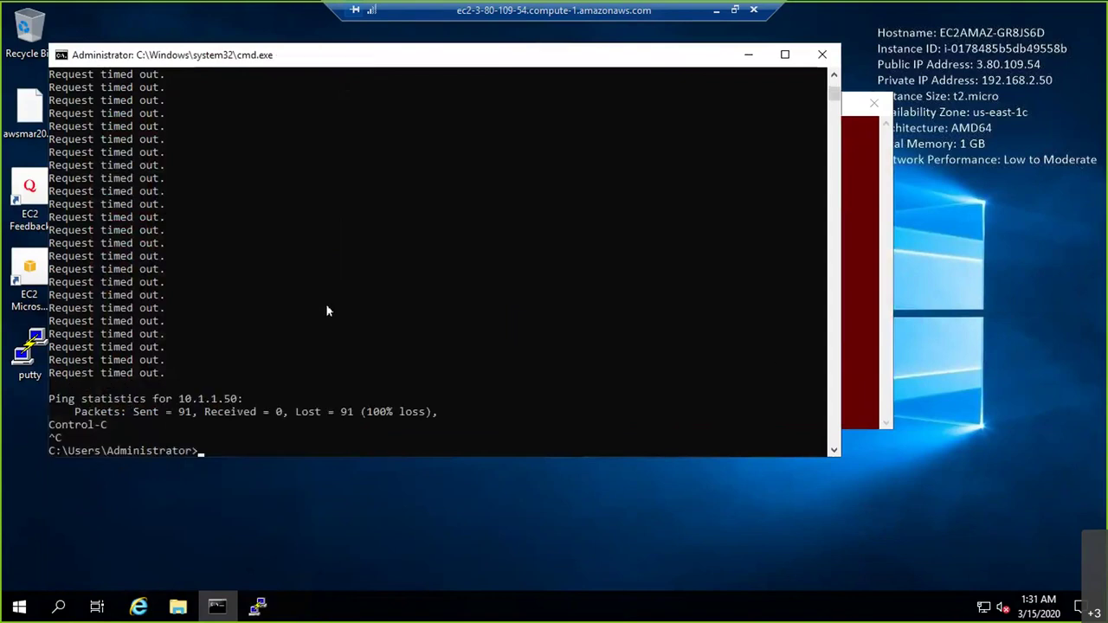
pyautogui.press('Up')
pyautogui.press('Return')
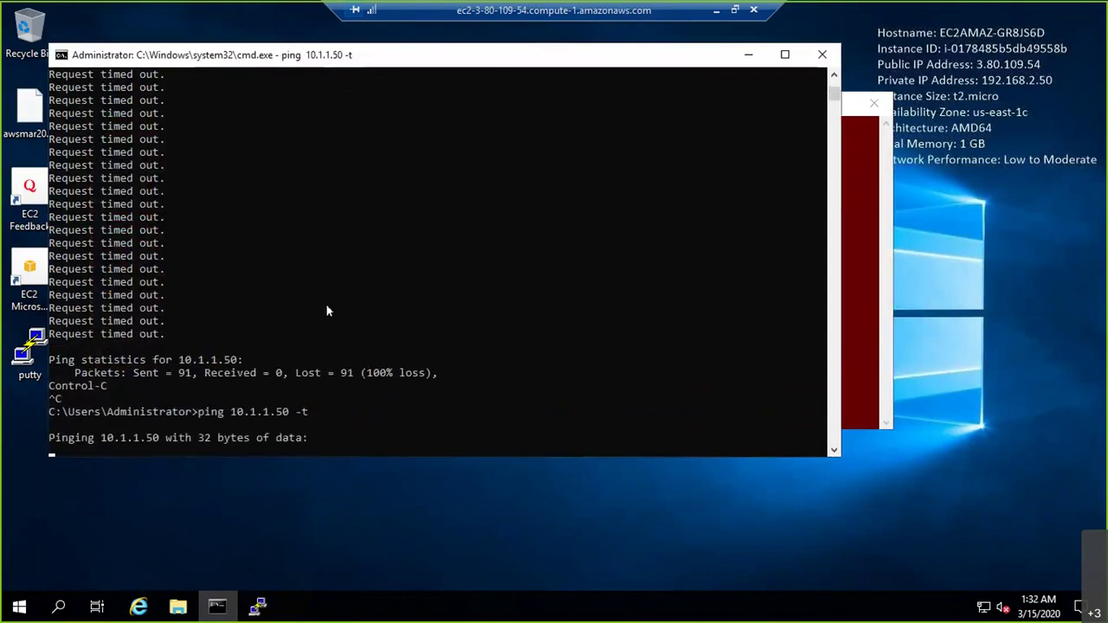
# Run ping 192.168.1.50 in the Linux terminal session
pyautogui.click(716, 13)
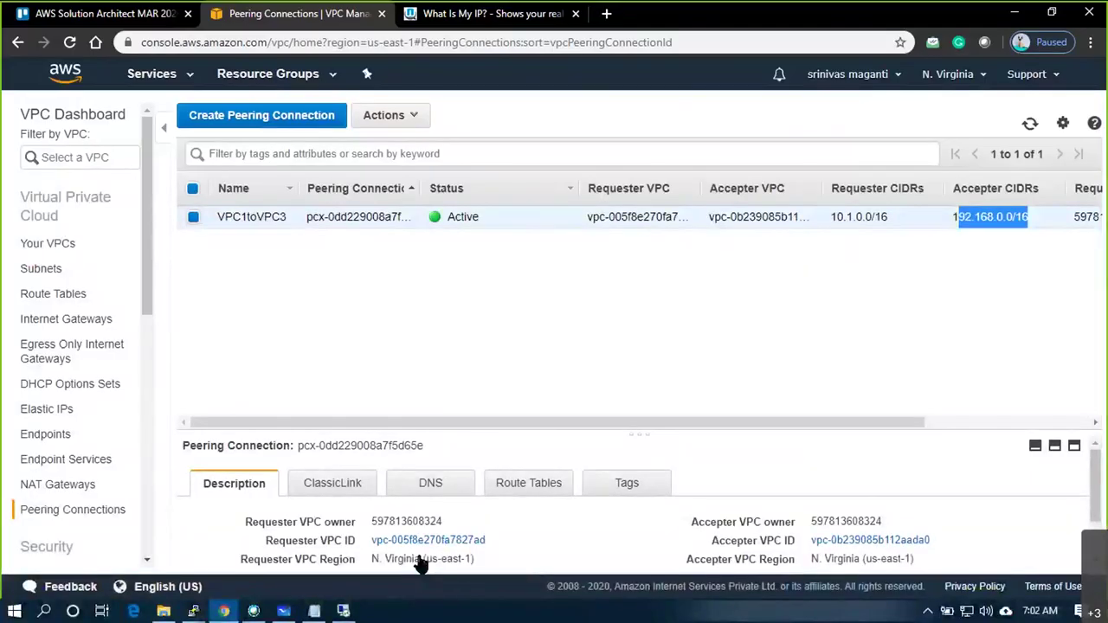
pyautogui.moveTo(193, 611)
pyautogui.click(212, 547)
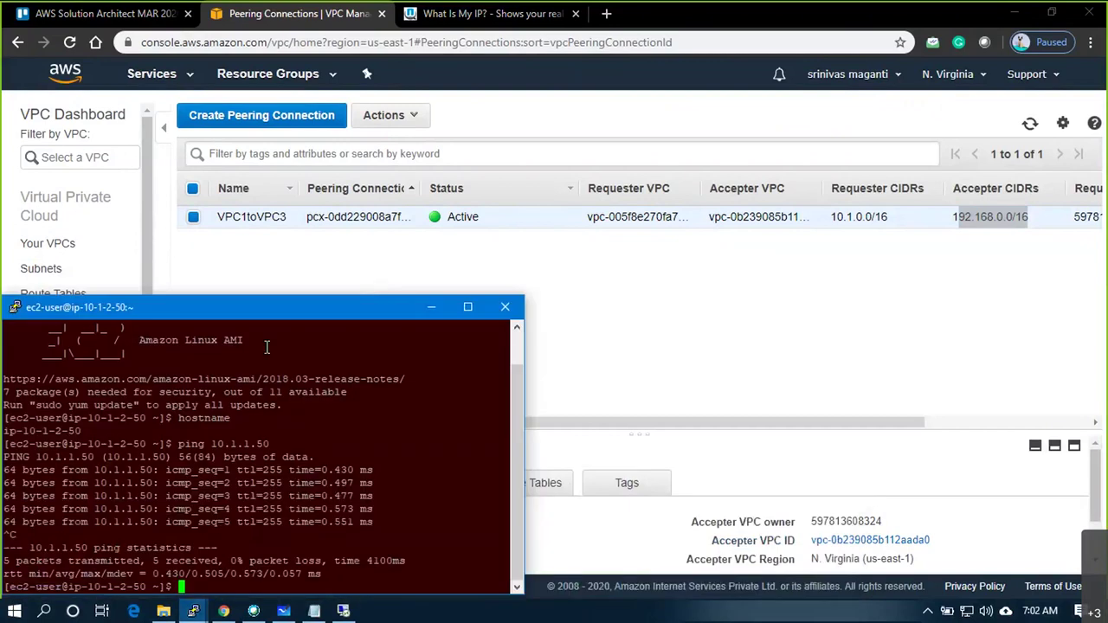
pyautogui.write('ping 192.168.1.50')
pyautogui.press('Return')
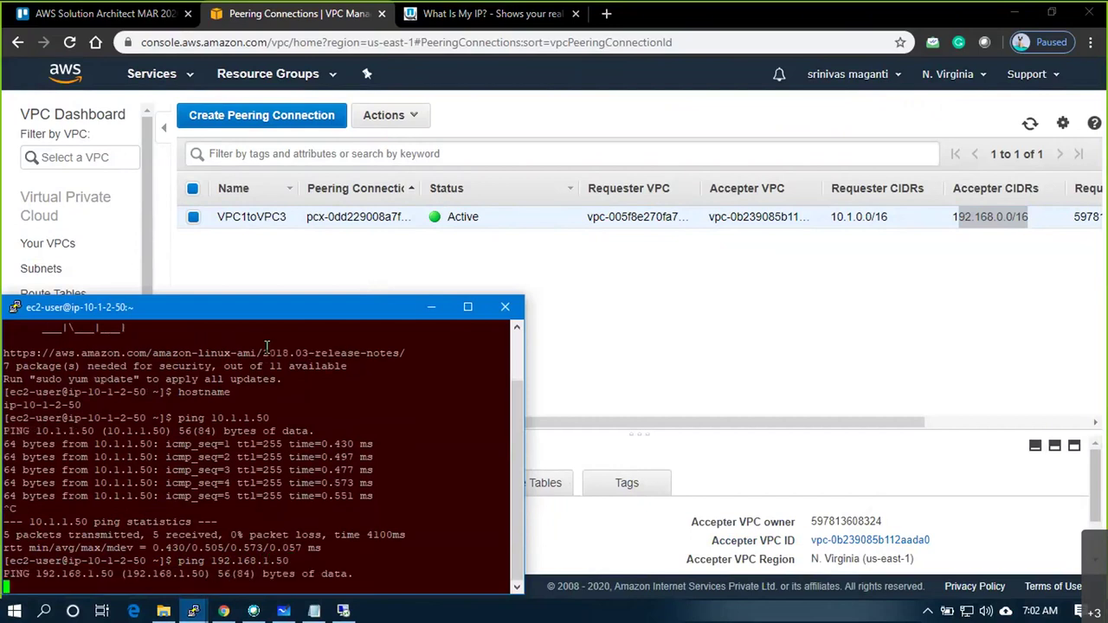
# Open the route editor for the VPC1_RT1 route table
pyautogui.click(585, 280)
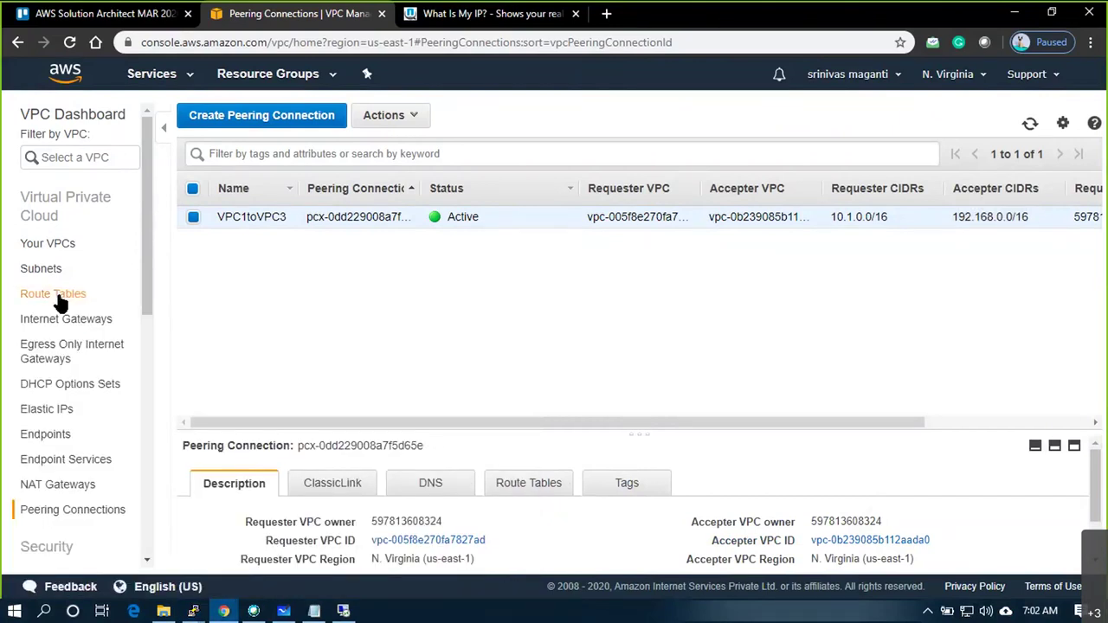
pyautogui.click(59, 298)
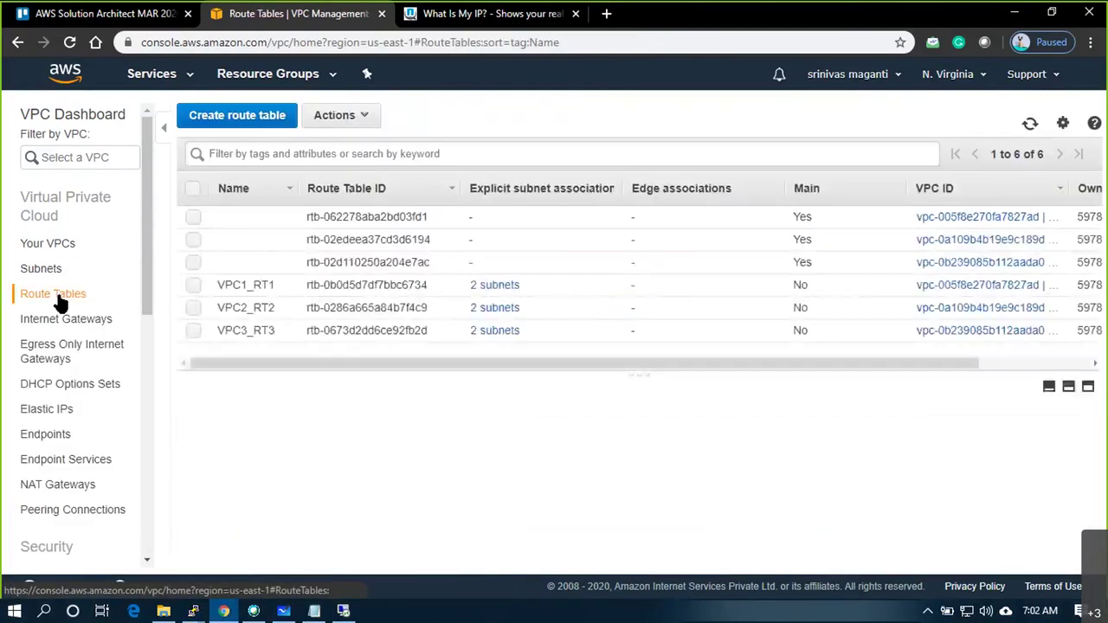
pyautogui.click(368, 285)
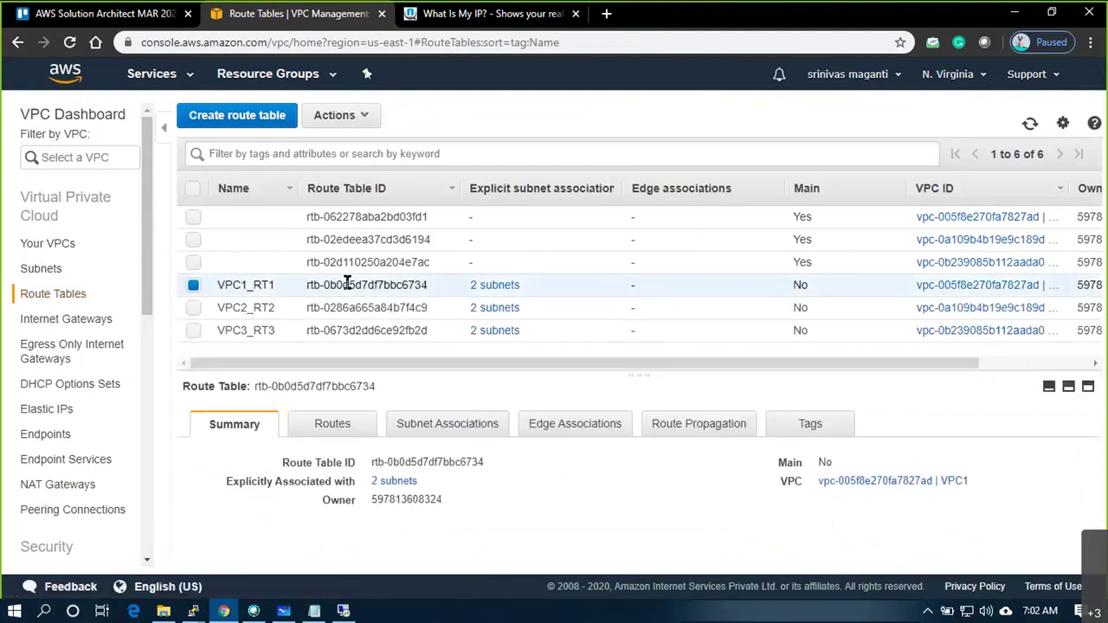
pyautogui.click(333, 425)
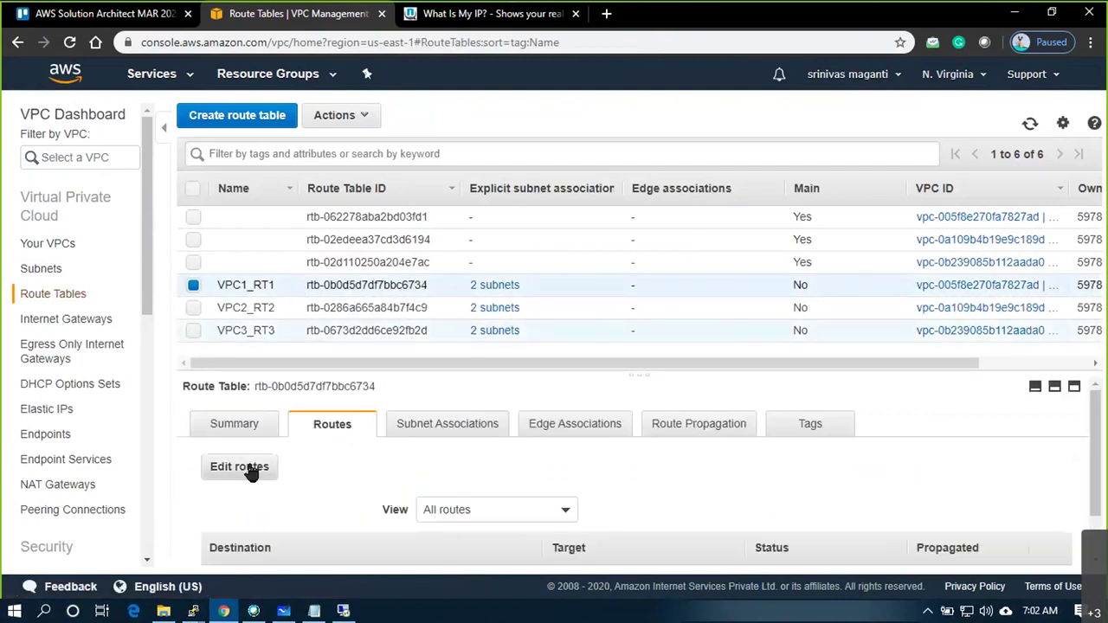
pyautogui.click(241, 468)
# Add a new route with destination 192.168.0.0/16
pyautogui.click(81, 313)
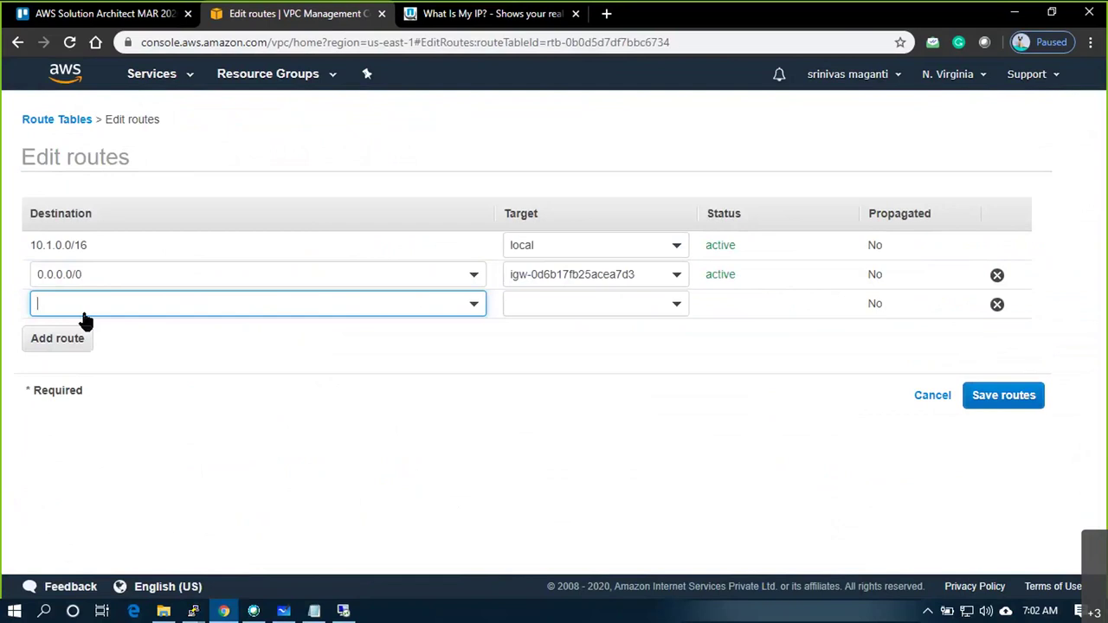
pyautogui.write('19')
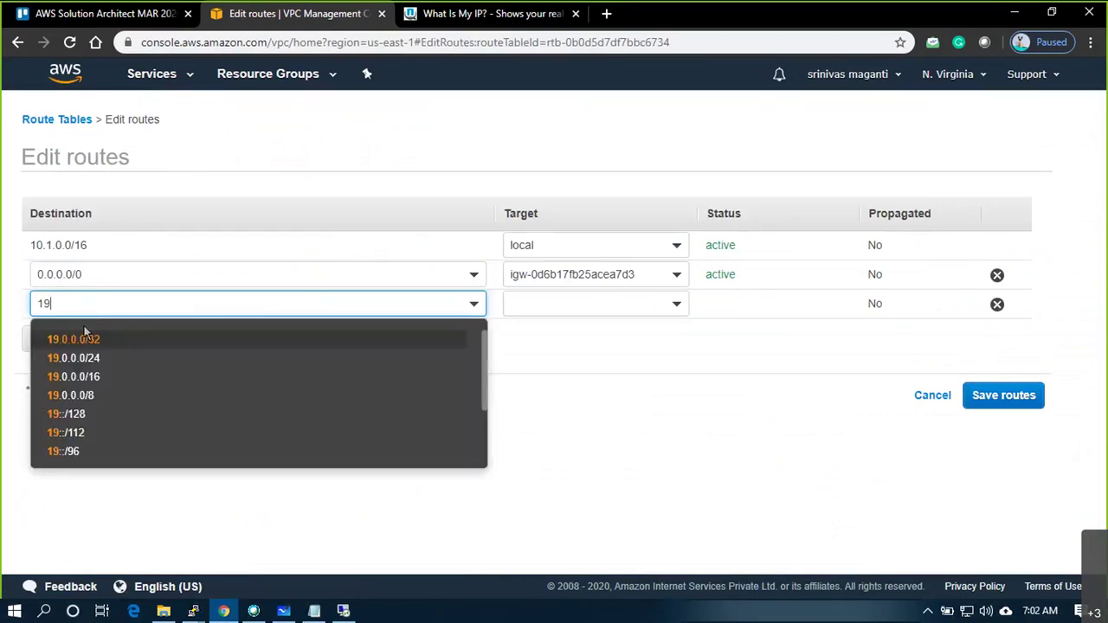
pyautogui.moveTo(93, 381); pyautogui.dragTo(91, 339)
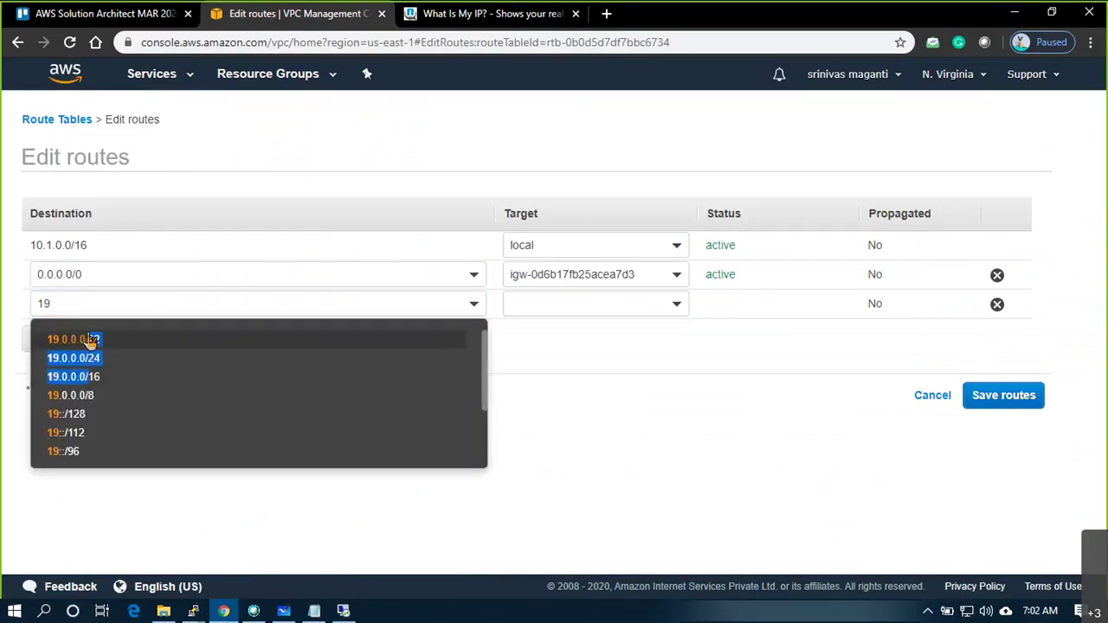
pyautogui.click(87, 303)
pyautogui.write('2')
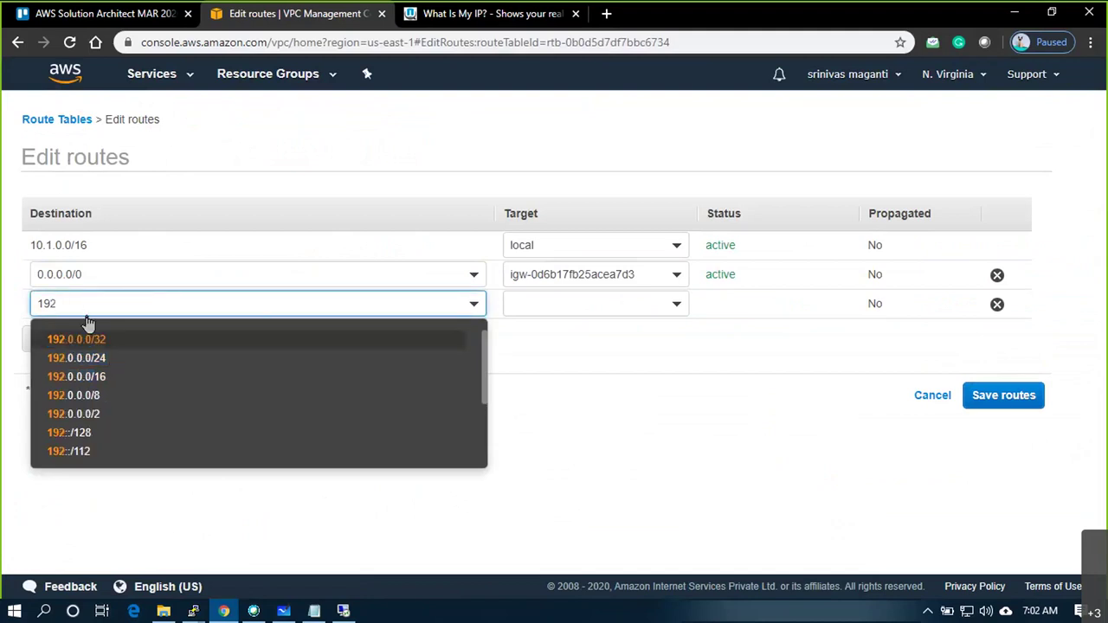
pyautogui.write('.1')
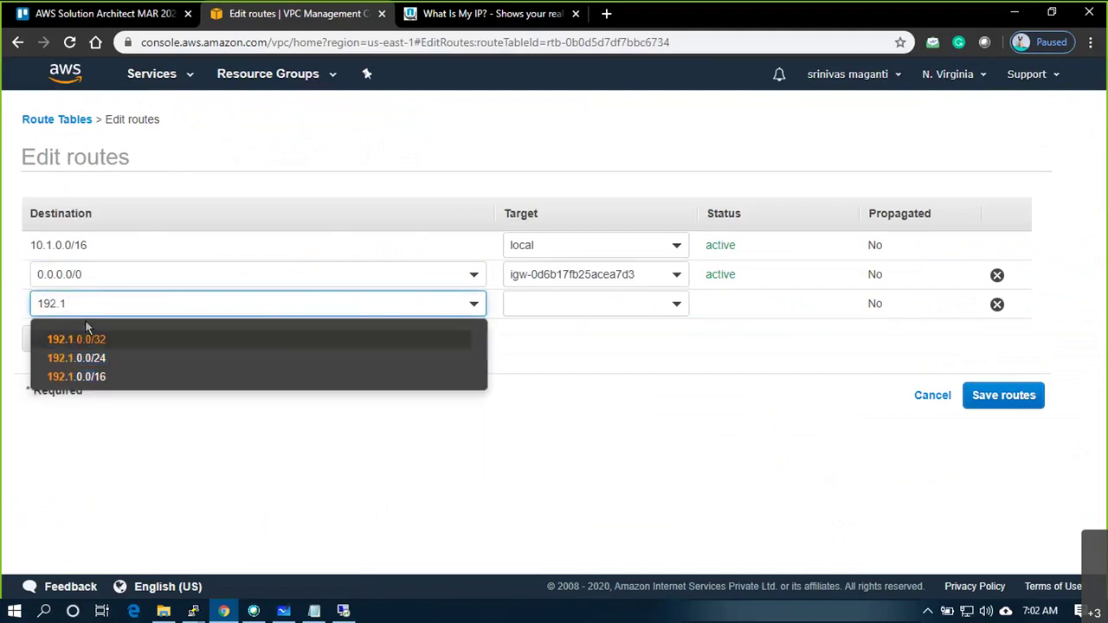
pyautogui.write('68')
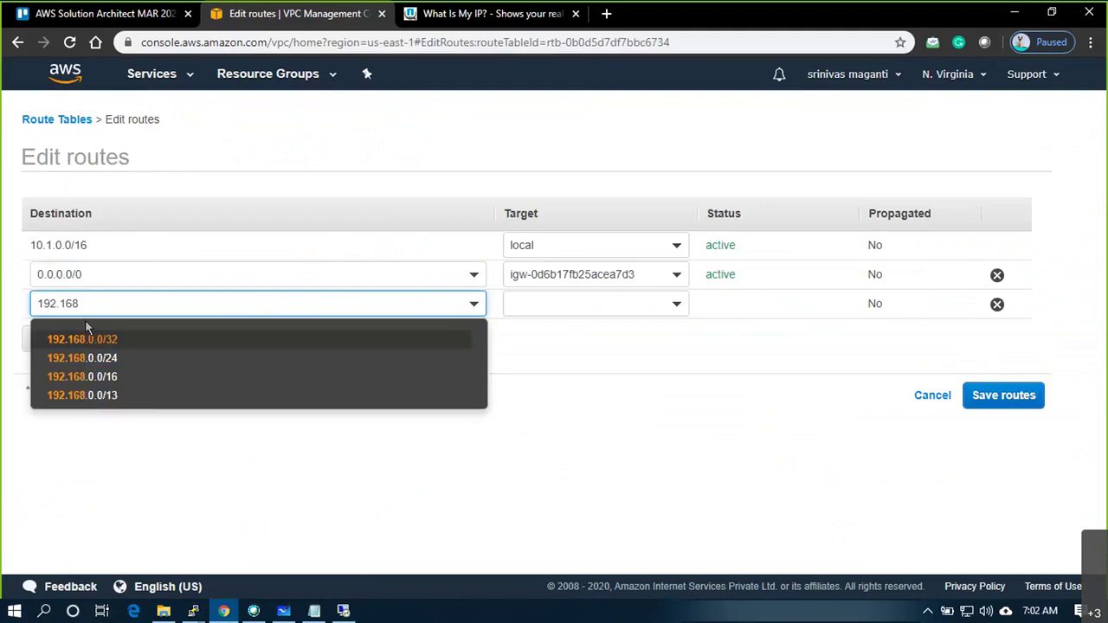
pyautogui.click(92, 375)
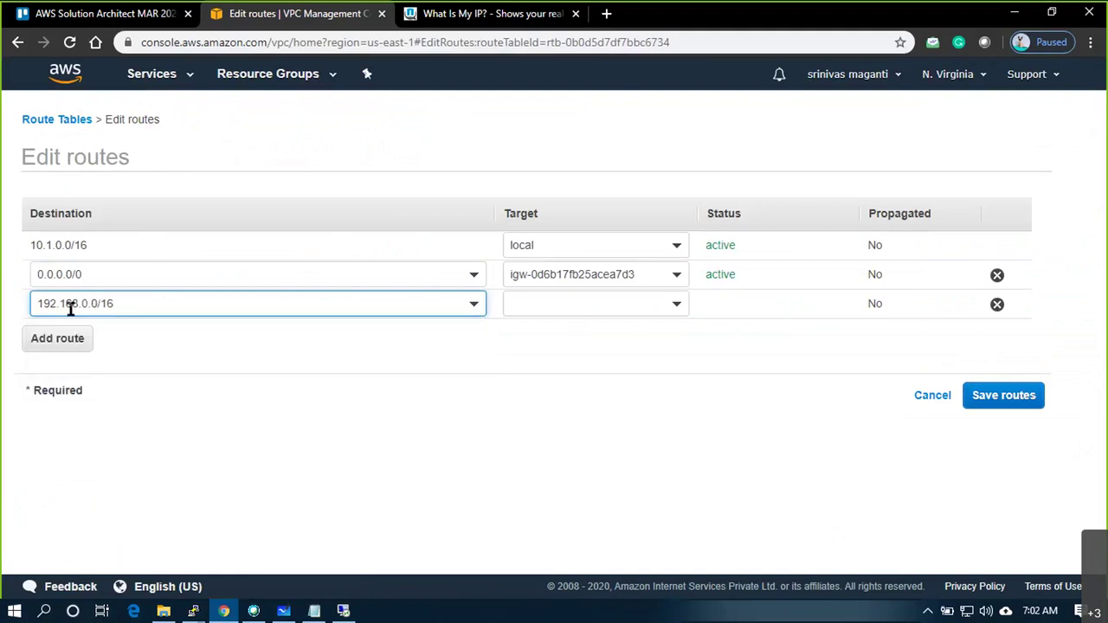
pyautogui.moveTo(112, 304); pyautogui.dragTo(32, 304)
pyautogui.click(452, 375)
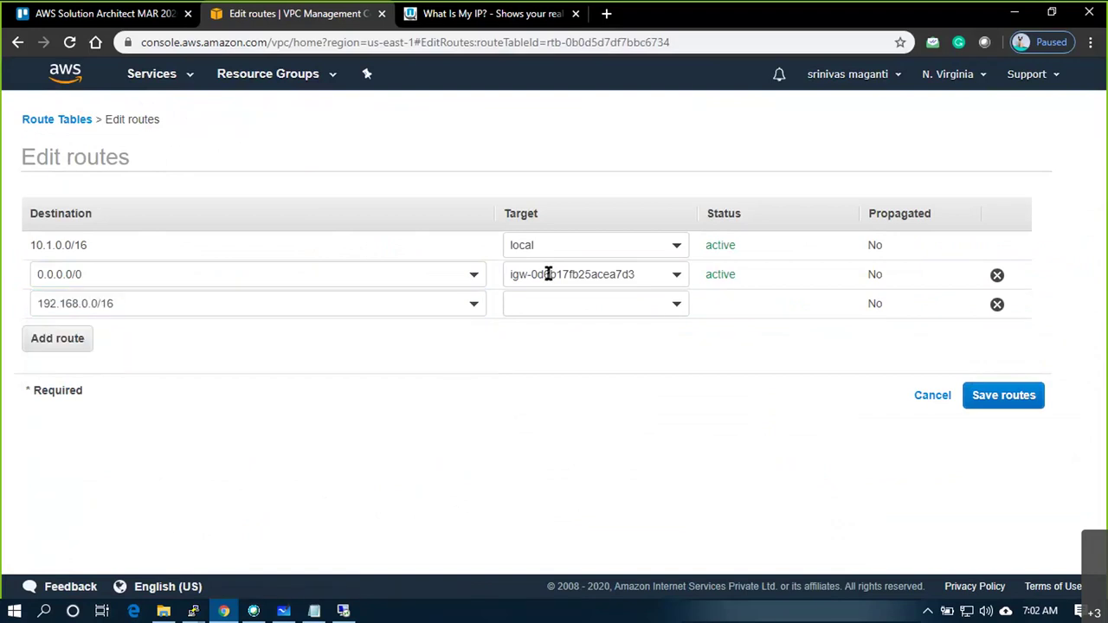
# Target the route at peering connection pcx-0dd229008a7f5d65e (VPC1toVPC3) and save the routes
pyautogui.click(651, 305)
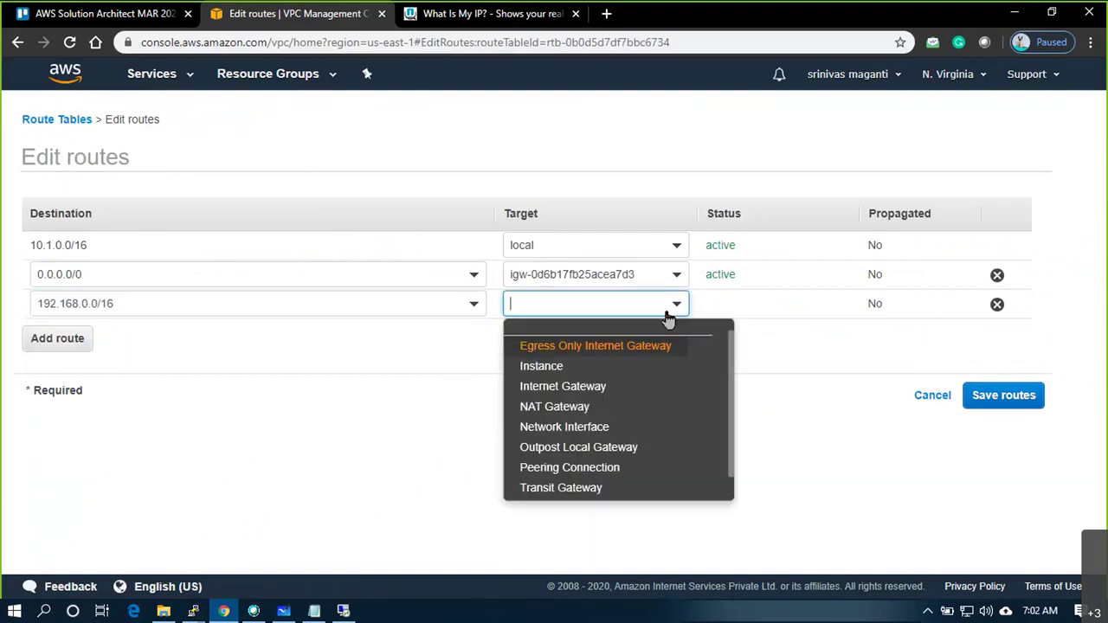
pyautogui.click(589, 466)
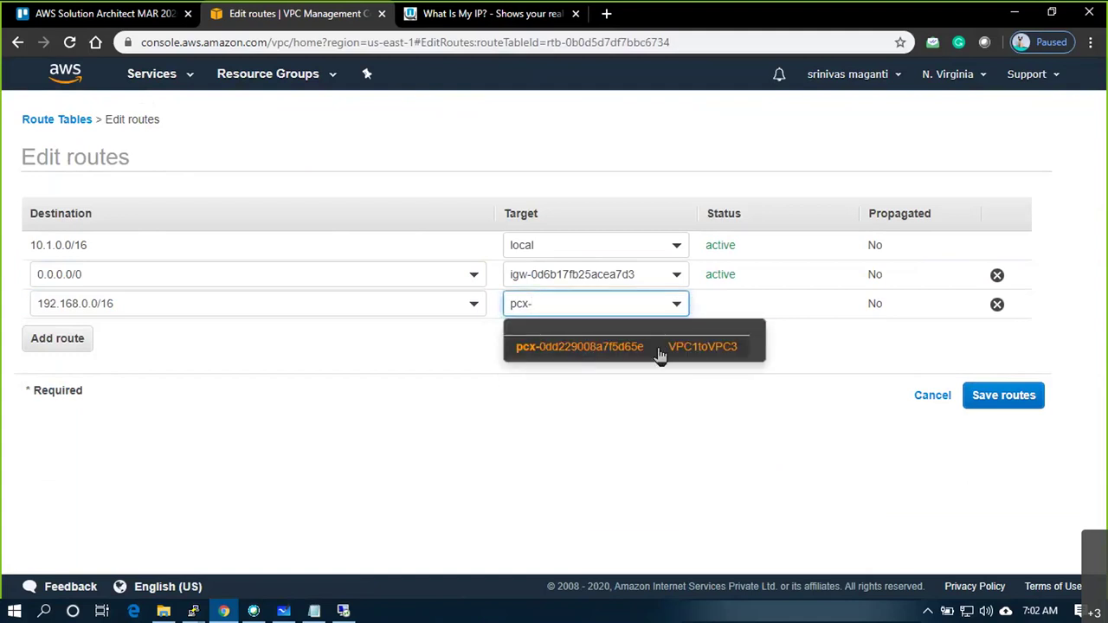
pyautogui.click(663, 347)
pyautogui.click(977, 396)
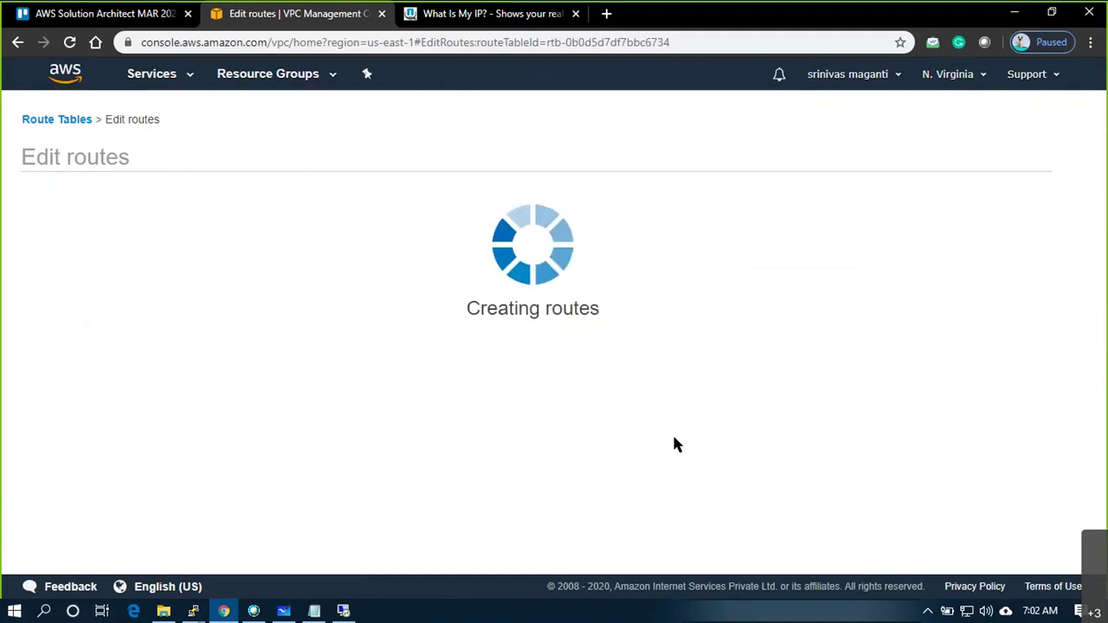
# Add a 10.1.0.0/16 route to VPC3_RT3 targeting peering connection pcx-0dd229008a7f5d65e and save
pyautogui.click(768, 263)
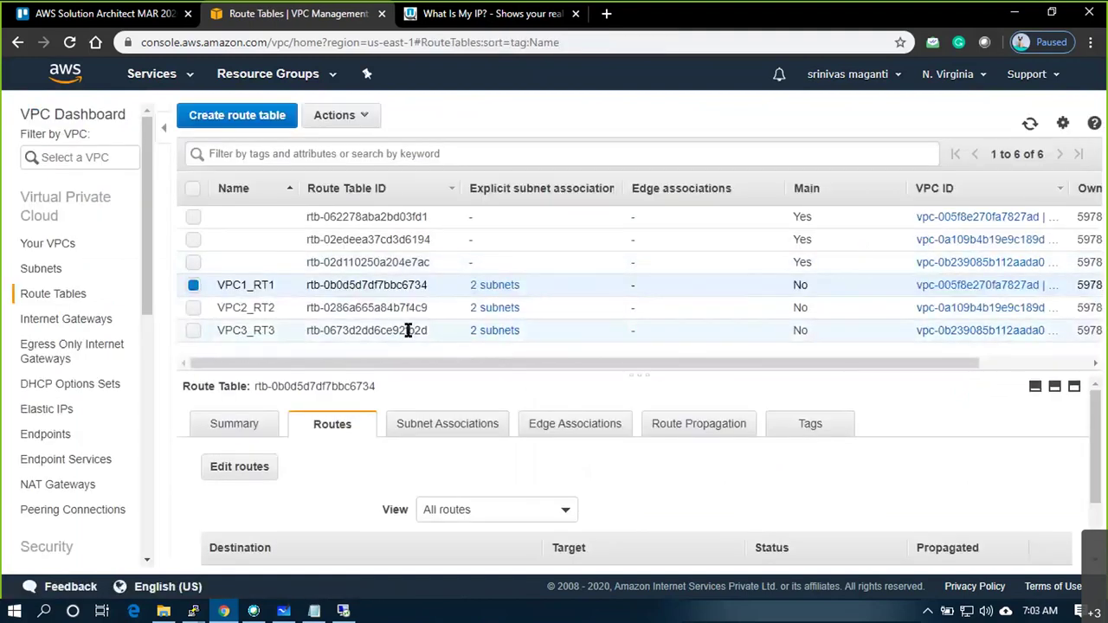
pyautogui.click(424, 330)
pyautogui.click(253, 468)
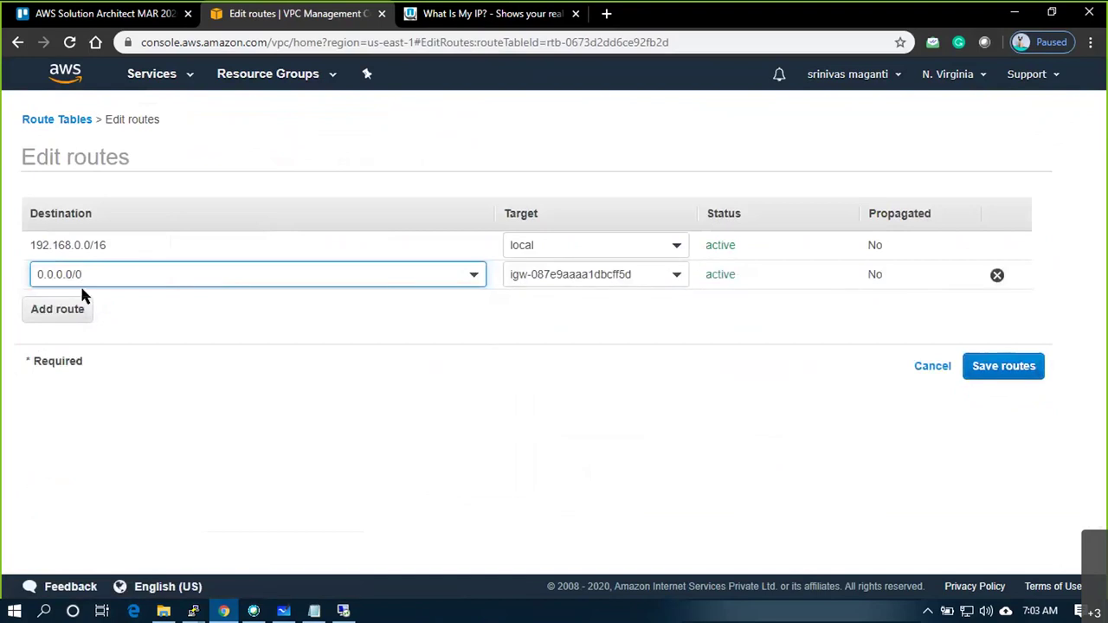
pyautogui.click(39, 316)
pyautogui.write('10')
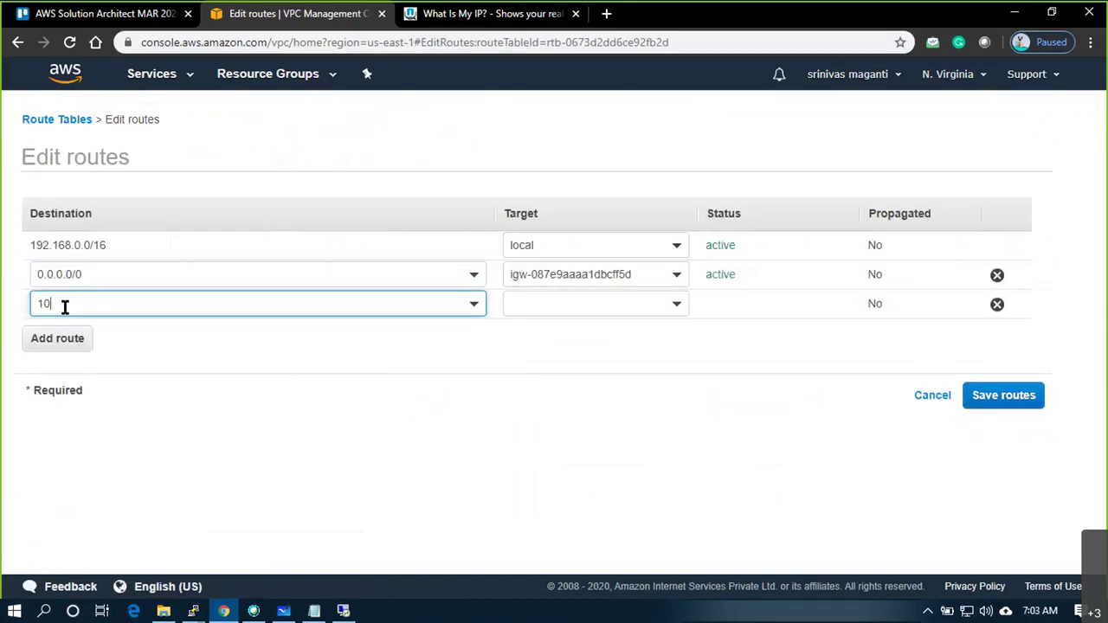
pyautogui.write('.1.')
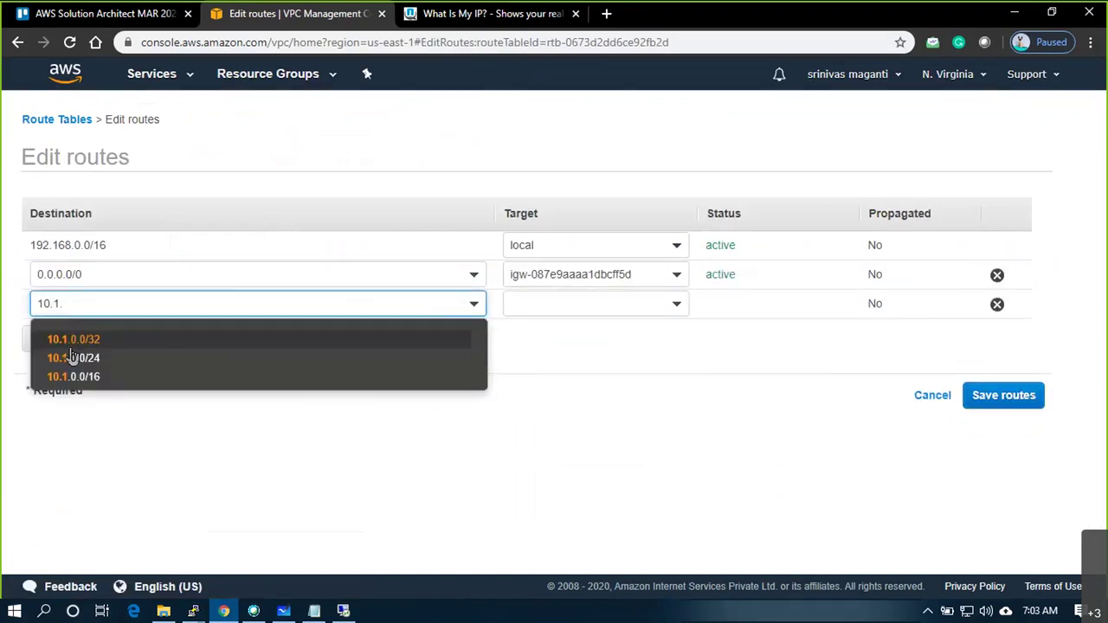
pyautogui.click(73, 377)
pyautogui.click(561, 304)
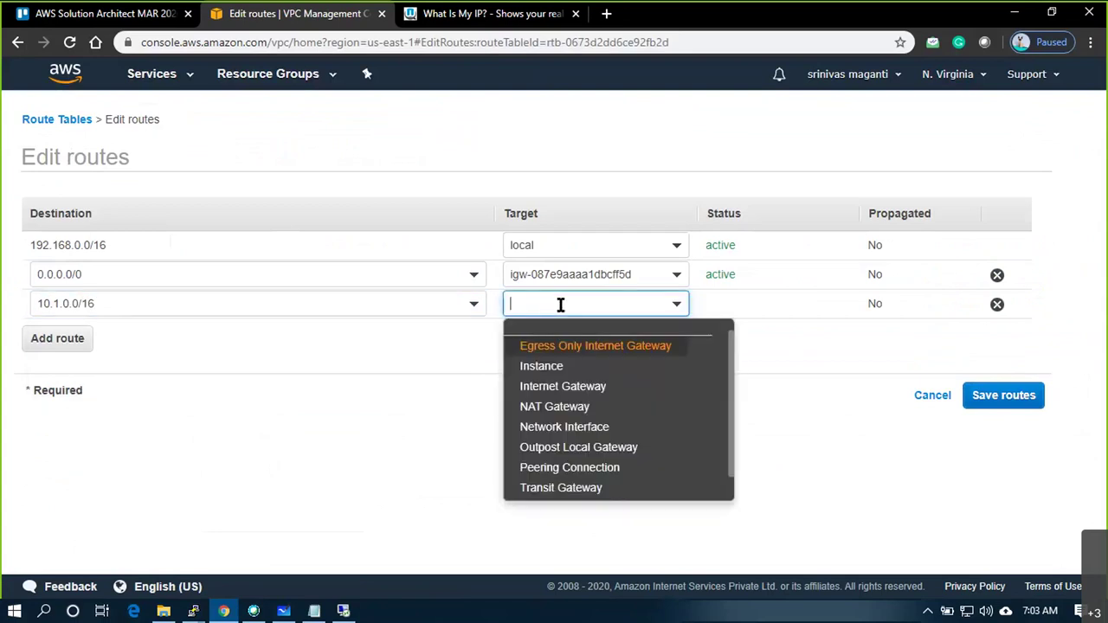
pyautogui.click(570, 467)
pyautogui.click(585, 348)
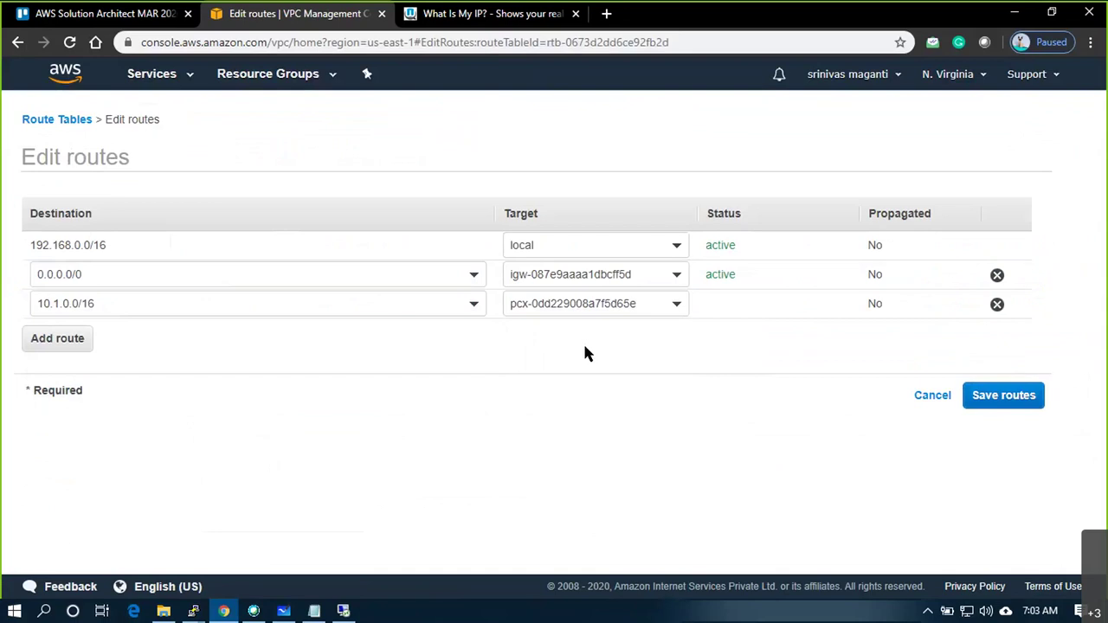
pyautogui.click(995, 397)
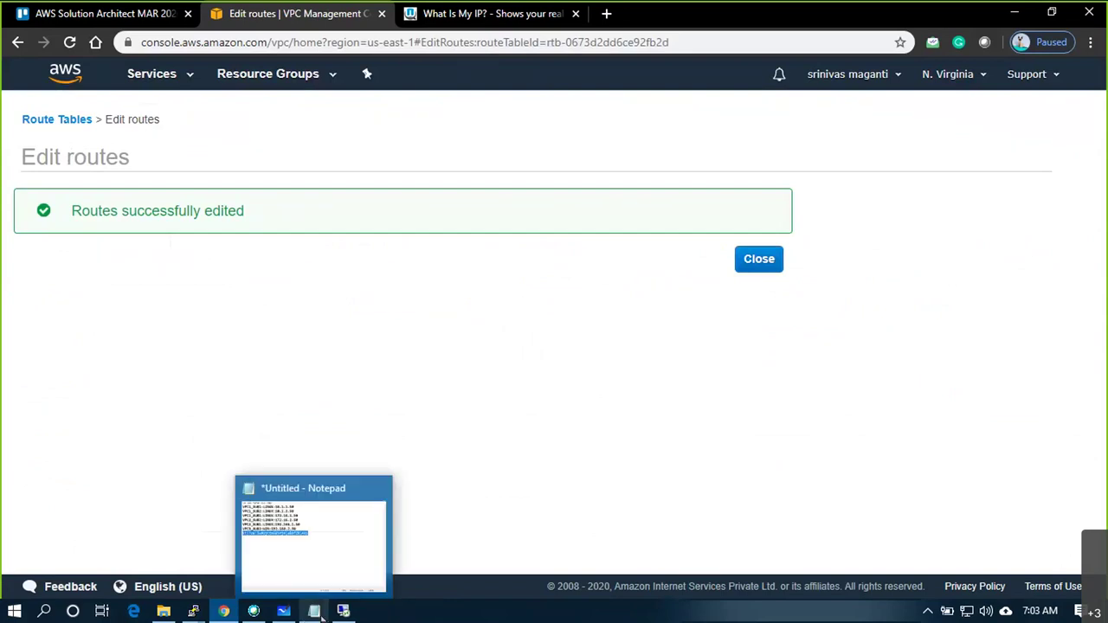
# Review the PuTTY ping replies from 192.168.1.50 at about 1.3 ms, then switch to Remote Desktop
pyautogui.moveTo(196, 613)
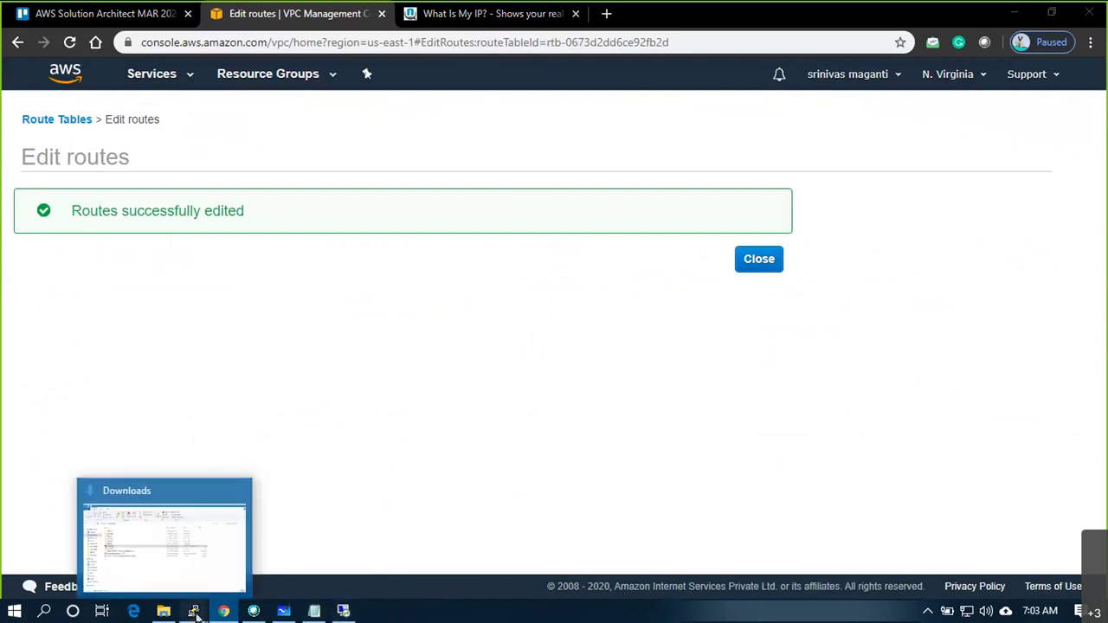
pyautogui.click(260, 571)
pyautogui.moveTo(41, 456); pyautogui.dragTo(368, 561)
pyautogui.click(405, 431)
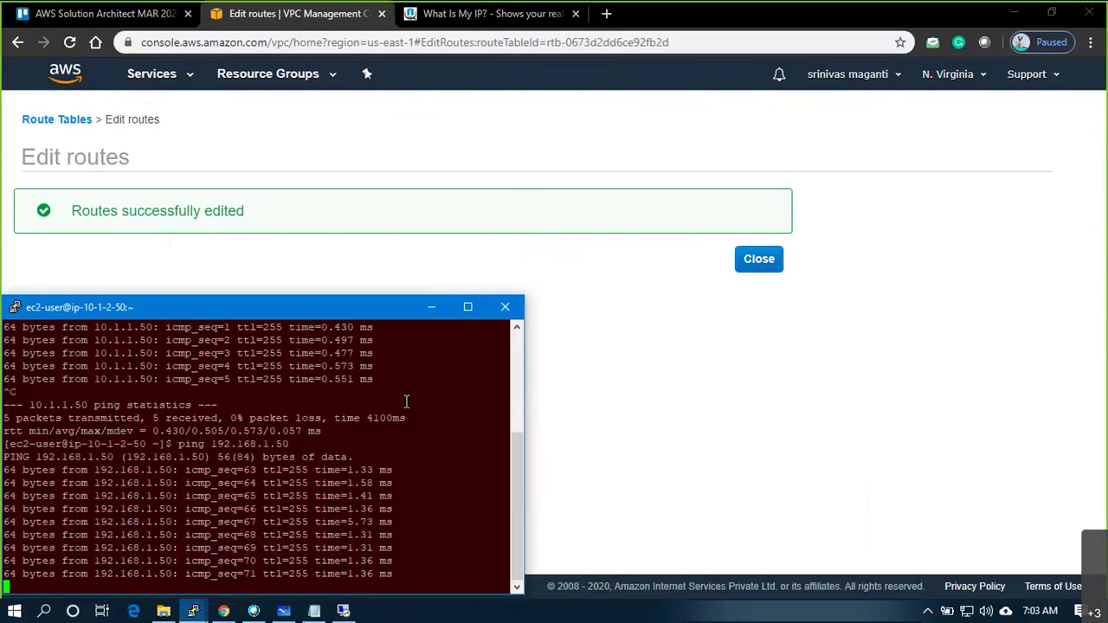
pyautogui.click(334, 613)
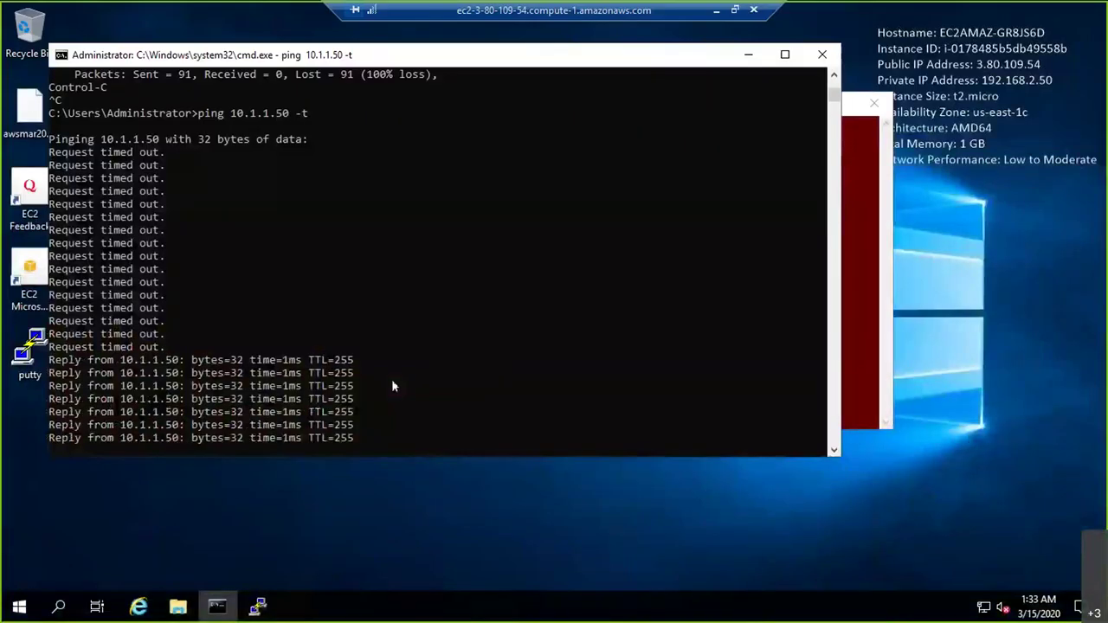
pyautogui.click(39, 357)
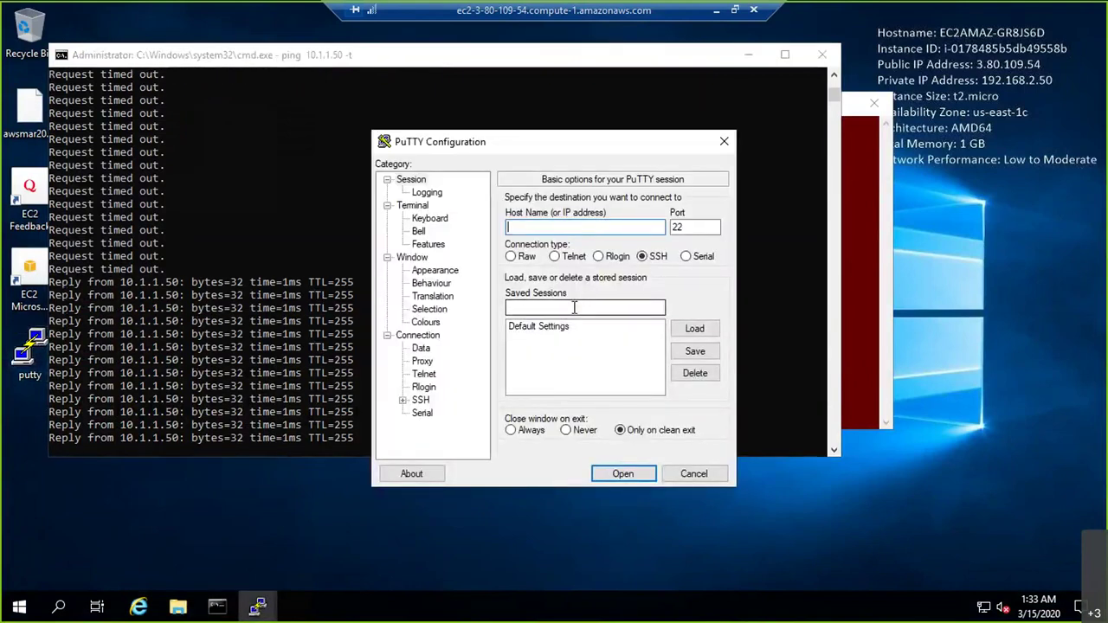
pyautogui.write('10.1')
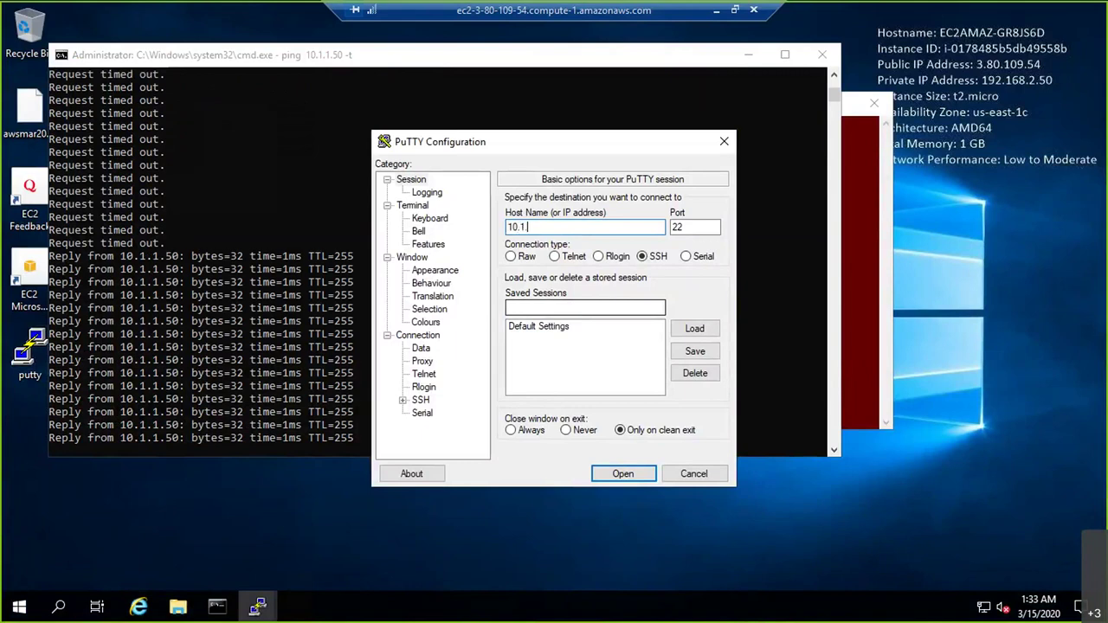
pyautogui.write('.1.5')
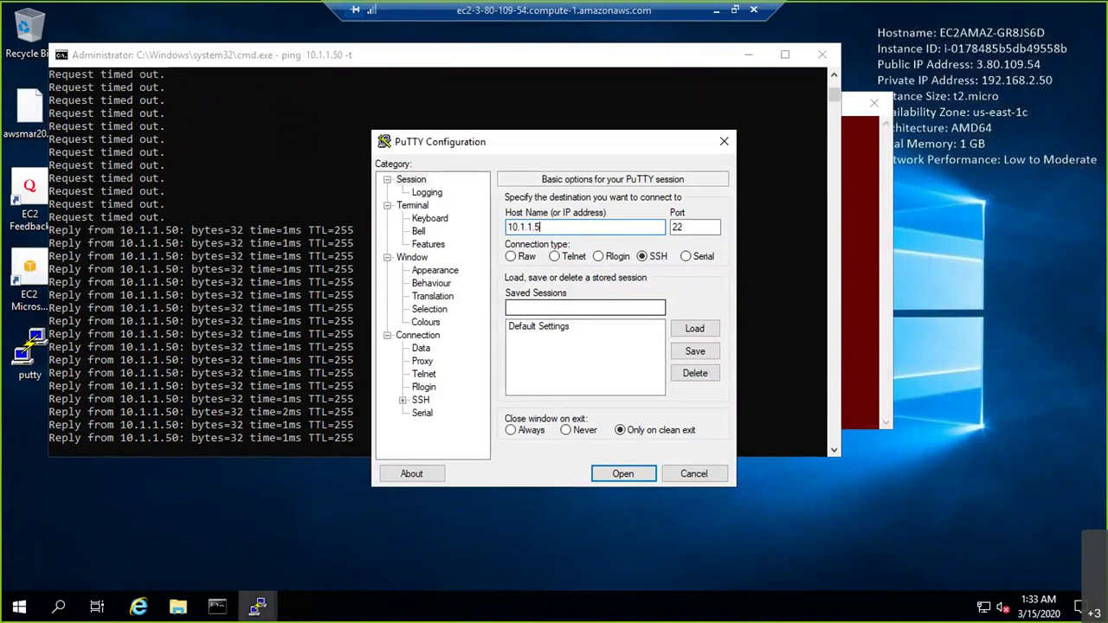
pyautogui.write('0')
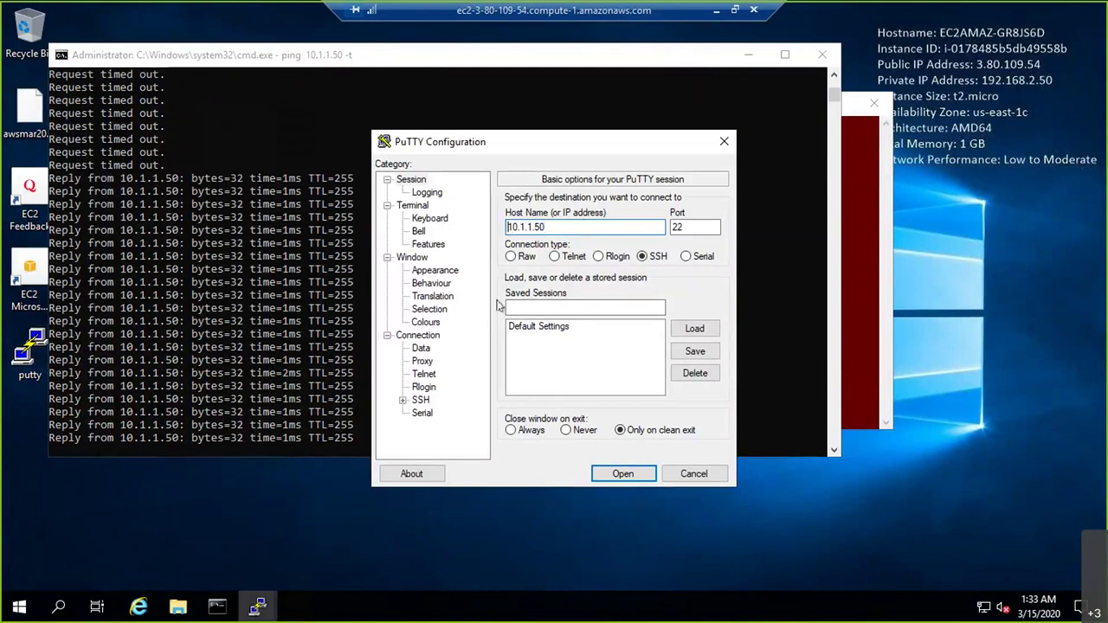
pyautogui.write('ec2-user@')
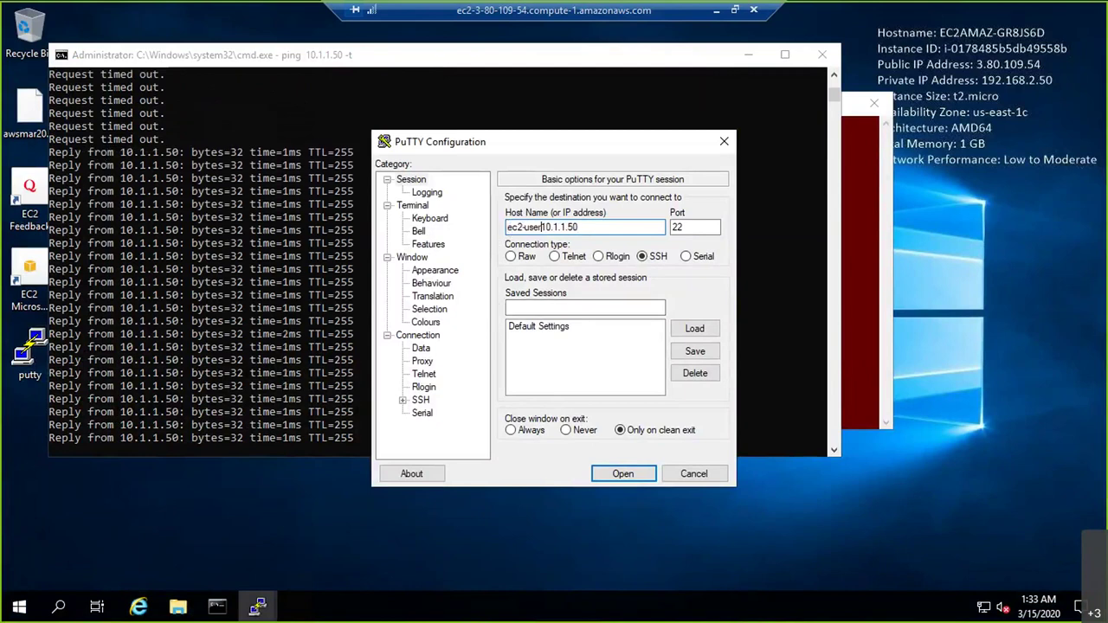
pyautogui.click(420, 400)
pyautogui.click(435, 387)
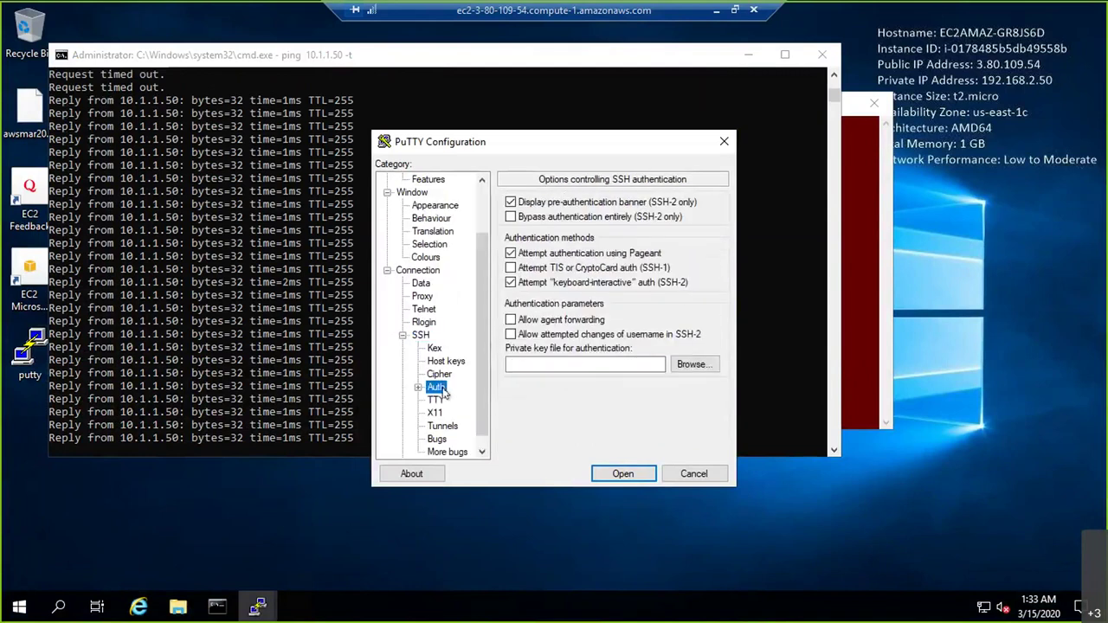
pyautogui.click(693, 364)
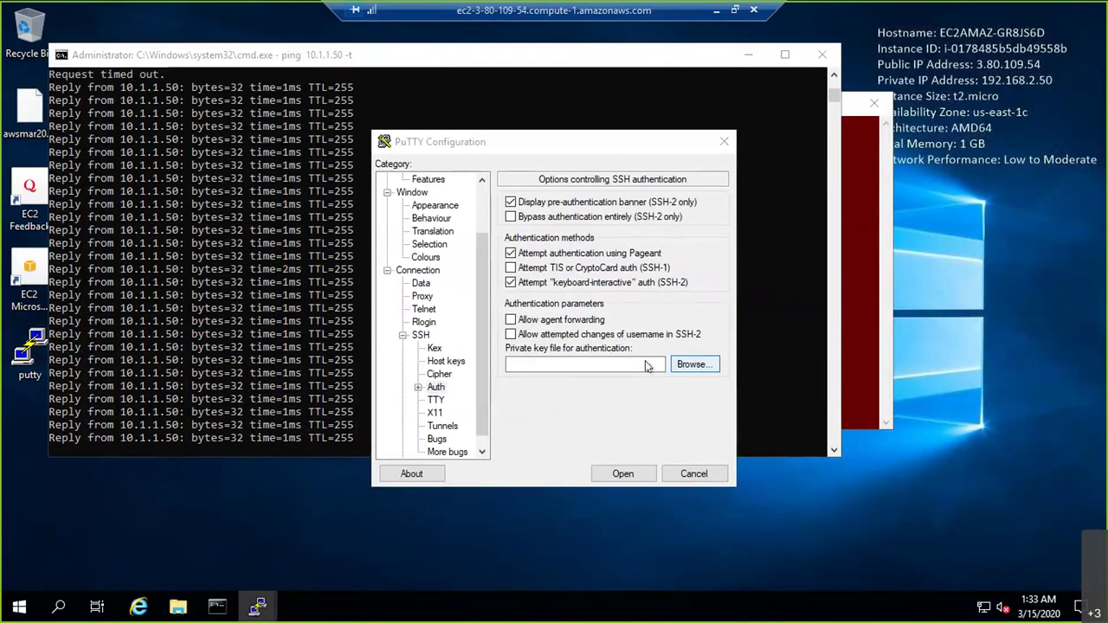
pyautogui.click(571, 268)
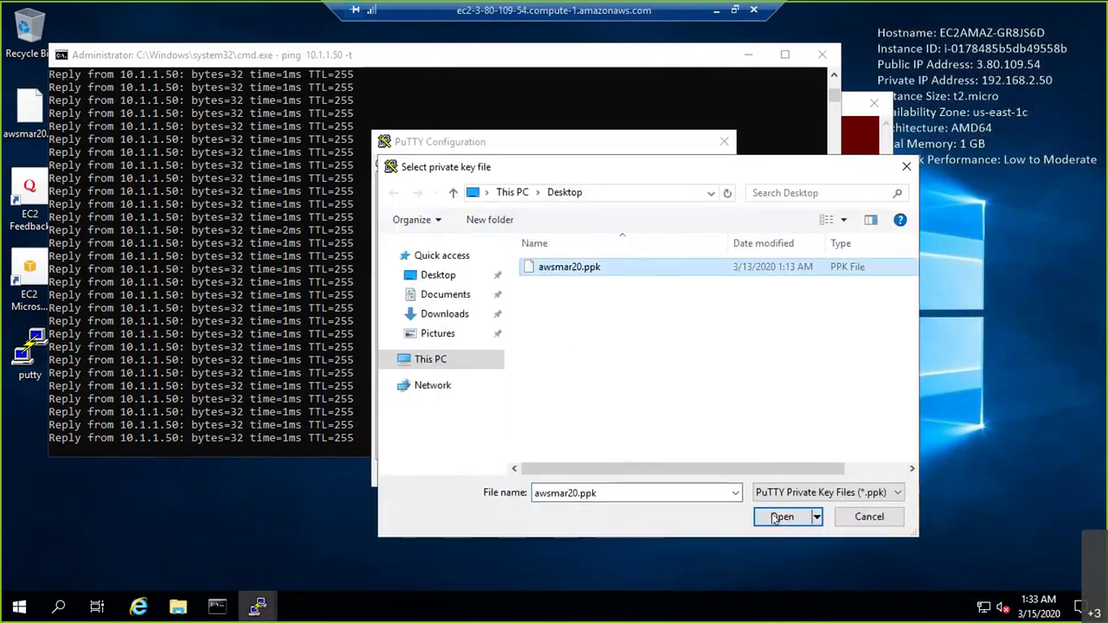
pyautogui.click(775, 518)
# Start the SSH session to 10.1.1.50, which times out, then minimize Remote Desktop
pyautogui.click(624, 472)
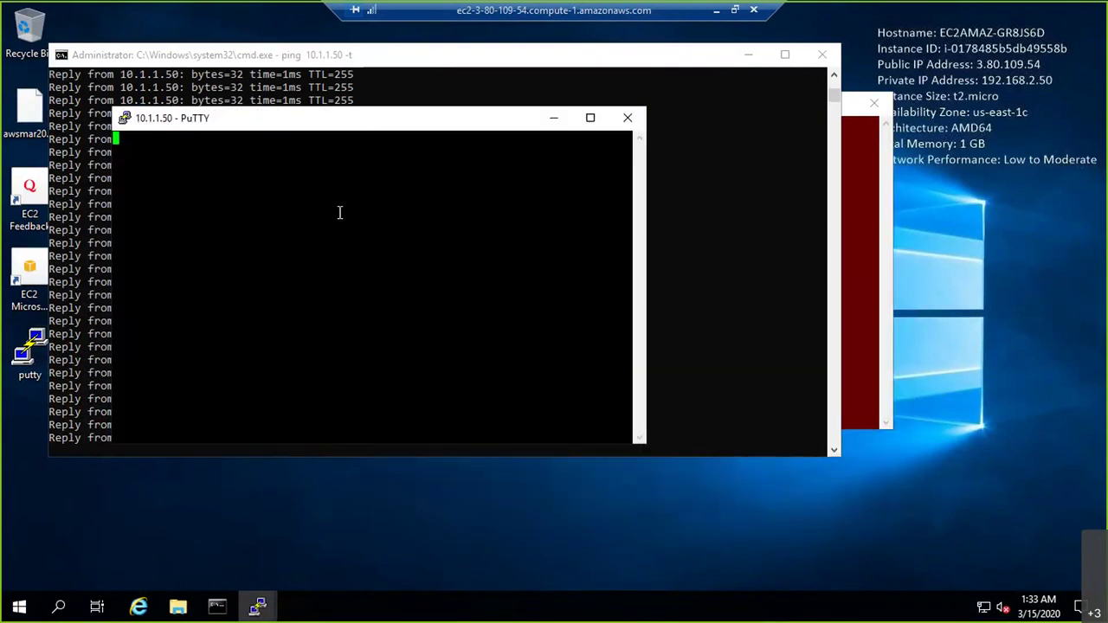
pyautogui.moveTo(388, 128); pyautogui.dragTo(809, 149)
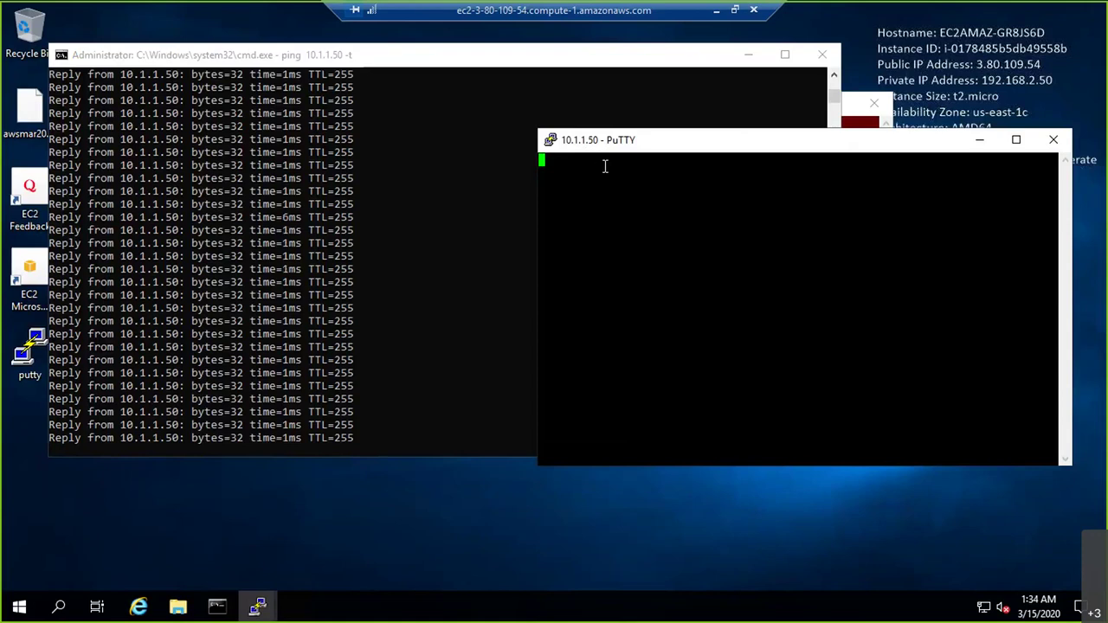
pyautogui.click(717, 11)
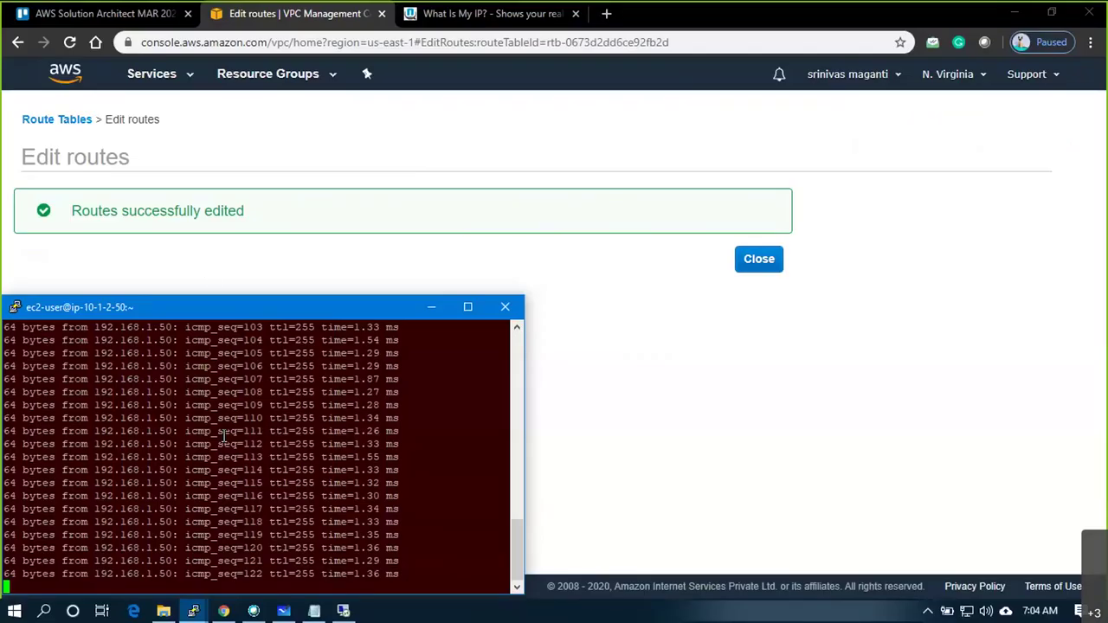
# Open VPC1_SG1's inbound rules for editing from the Security Groups list
pyautogui.click(203, 260)
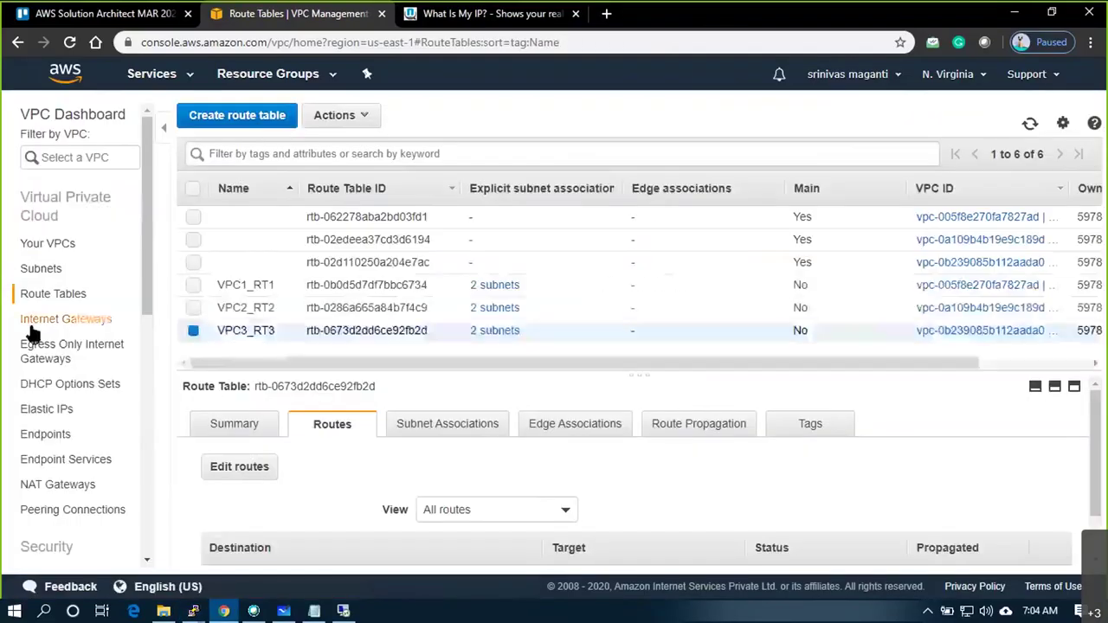
pyautogui.scroll(-2, 65, 512)
pyautogui.click(61, 517)
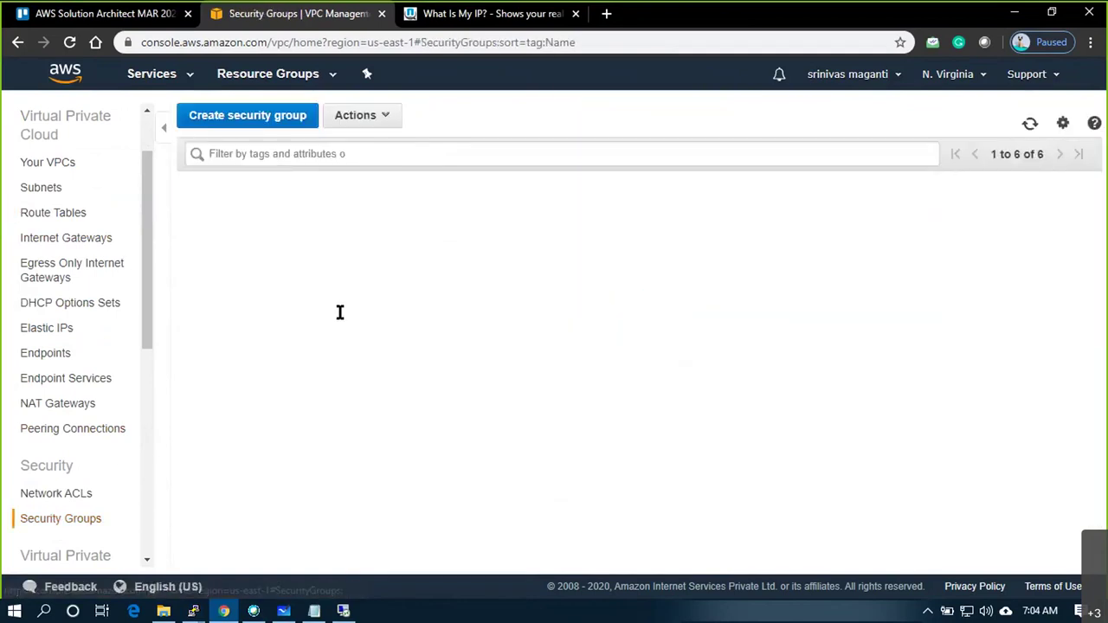
pyautogui.click(351, 407)
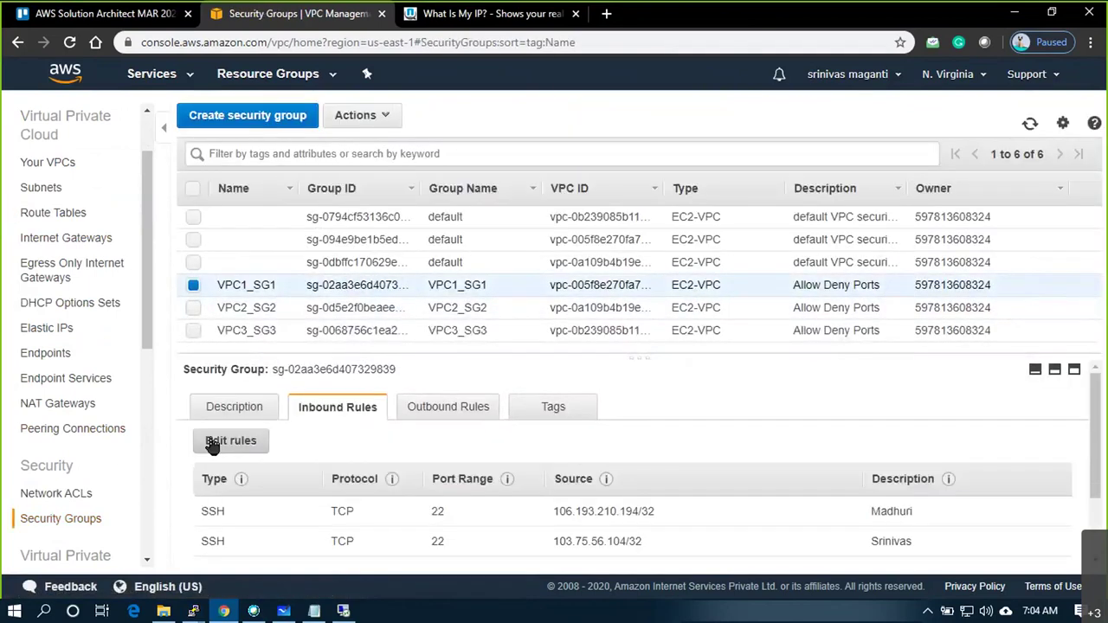
pyautogui.click(212, 442)
# Add an SSH inbound rule with custom source 192.168.0.0/16
pyautogui.click(54, 422)
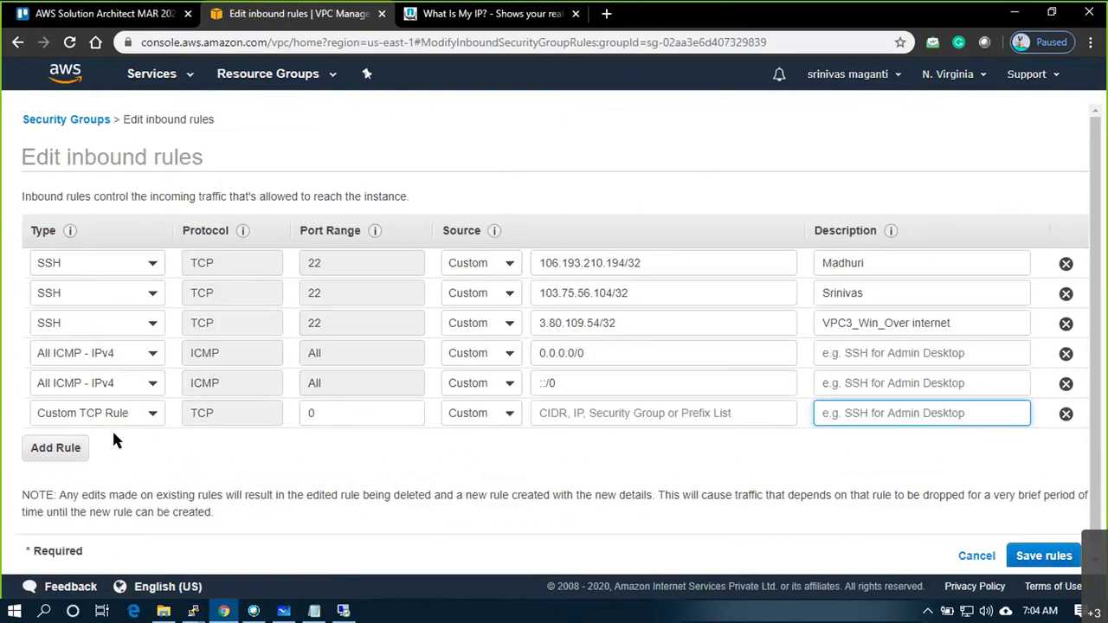
pyautogui.click(107, 414)
pyautogui.write('ssh')
pyautogui.click(97, 272)
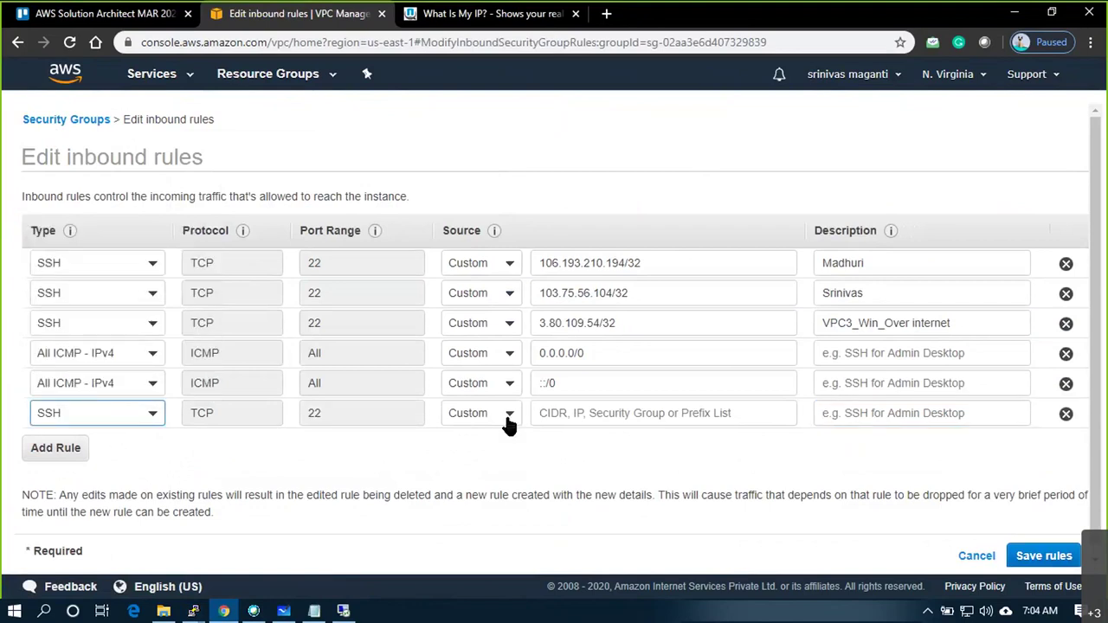
pyautogui.click(509, 424)
pyautogui.click(491, 440)
pyautogui.click(554, 414)
pyautogui.write('192.168.')
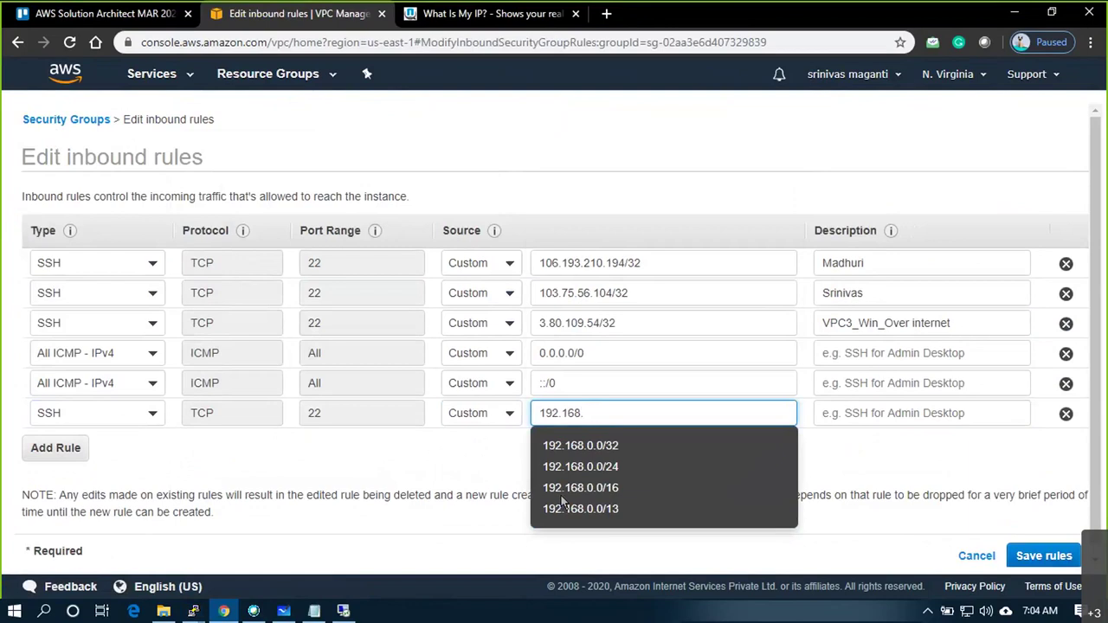
pyautogui.click(562, 489)
# Describe the rule as 'VPC3_Over Private Connection' and save the inbound rules
pyautogui.click(900, 413)
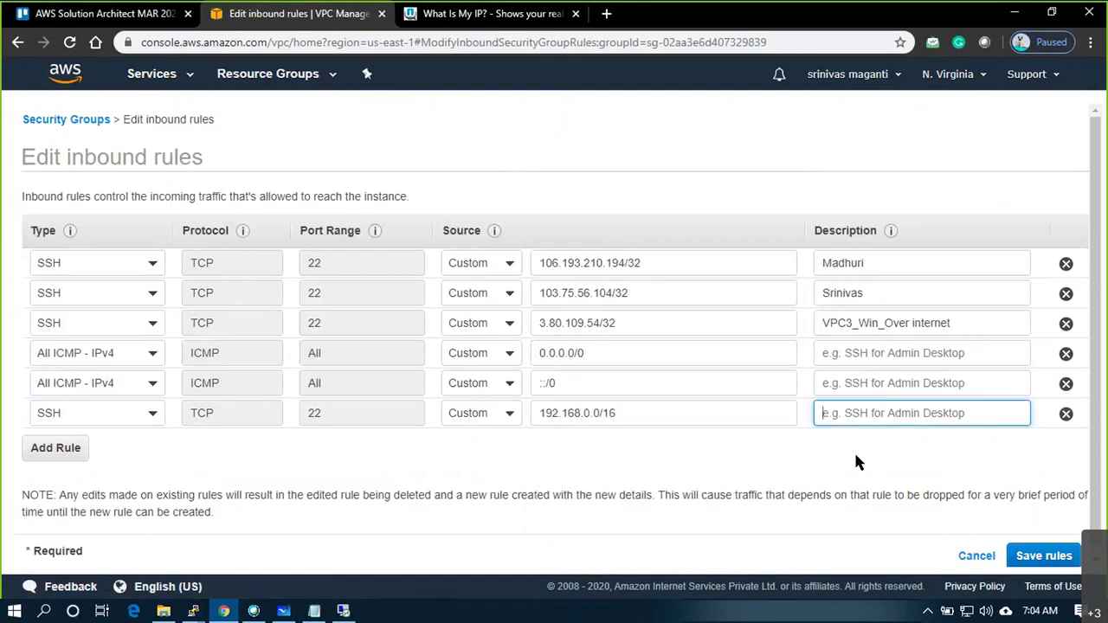
pyautogui.write('VPC2')
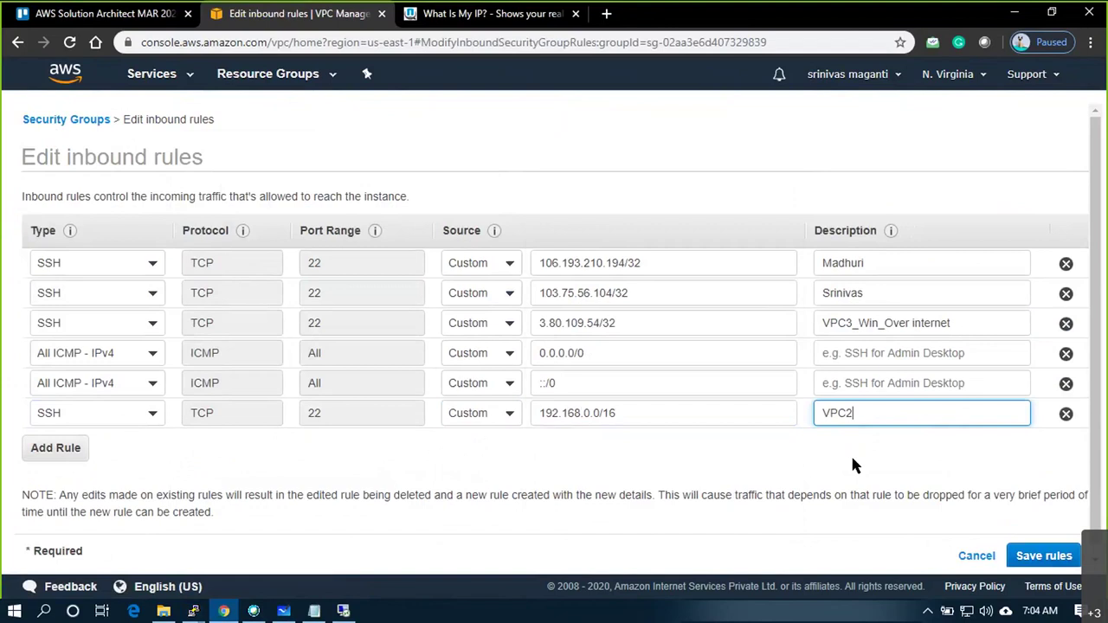
pyautogui.press('BackSpace')
pyautogui.write('3_Over Private Connection')
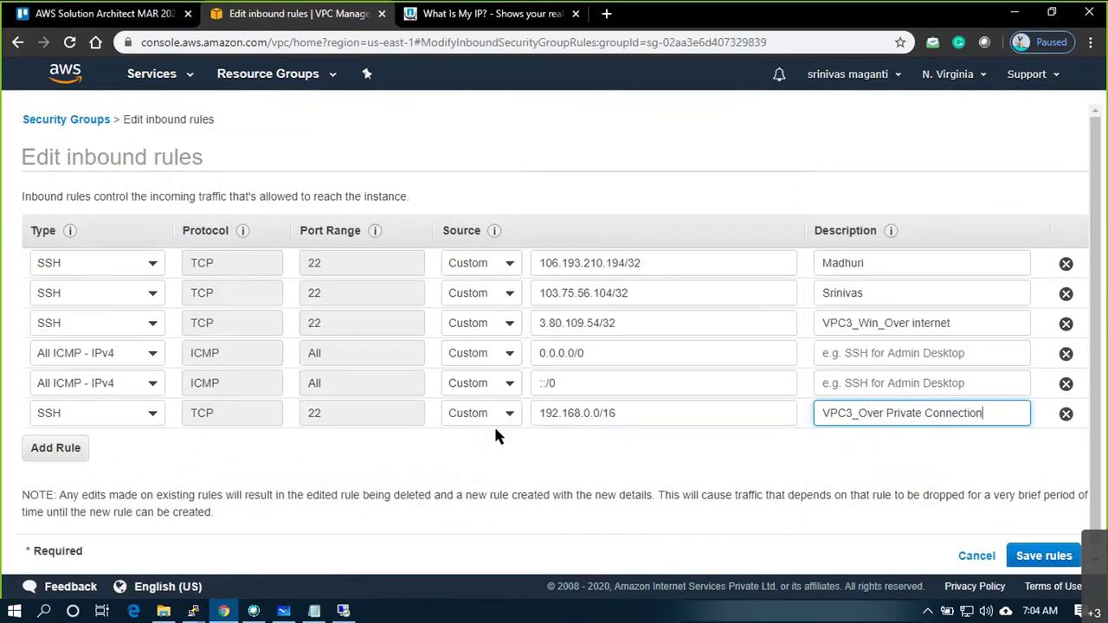
pyautogui.click(1035, 556)
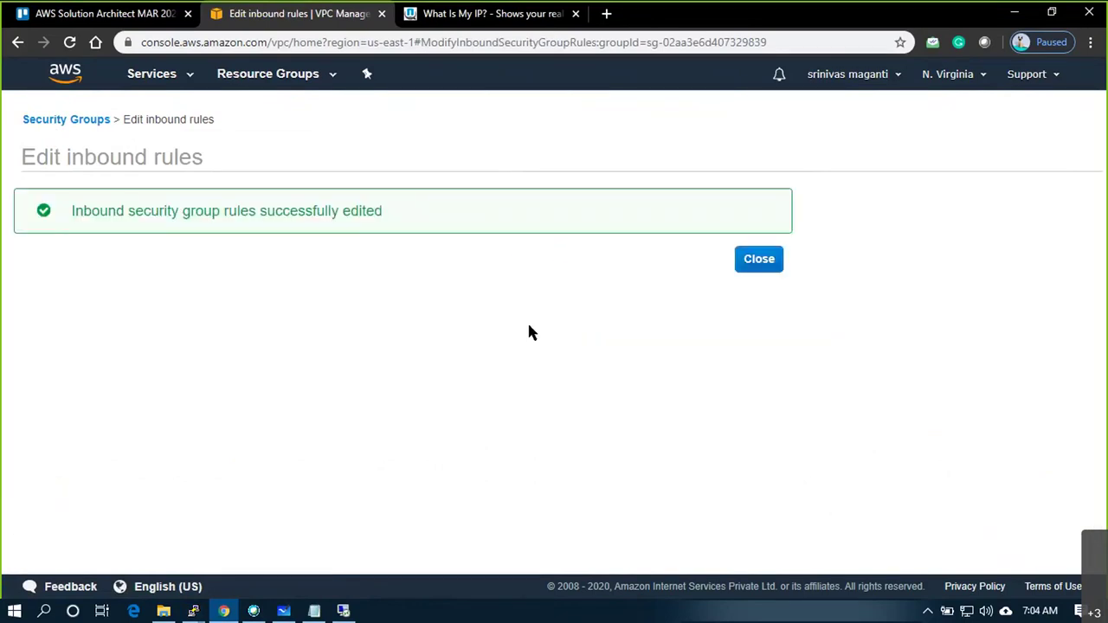
pyautogui.click(734, 274)
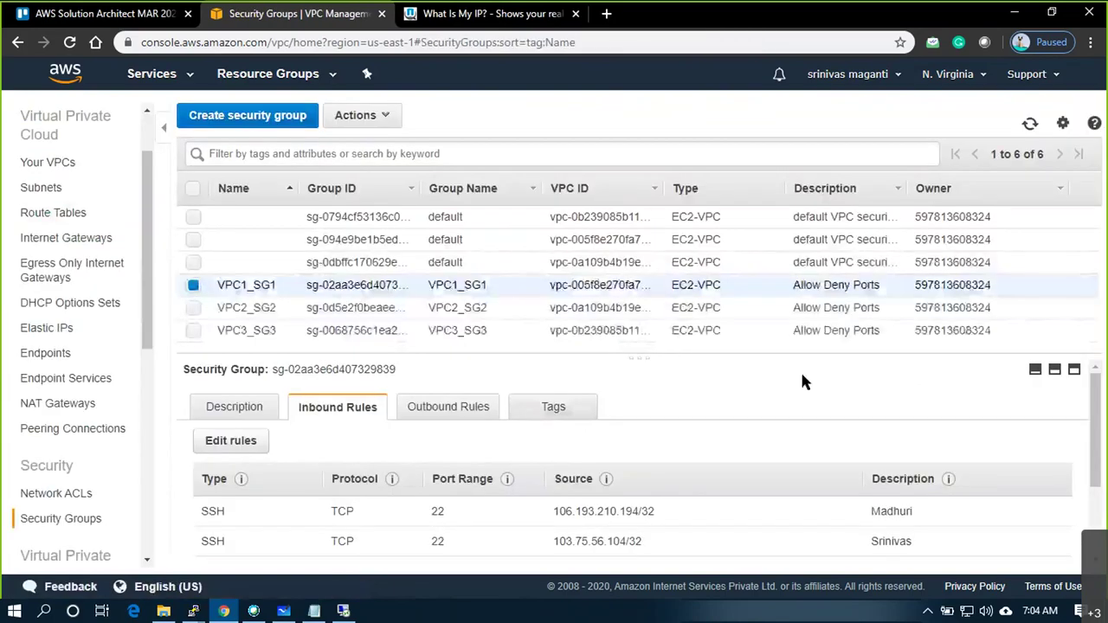
# Restart the dropped PuTTY SSH session to 10.1.1.50 in Remote Desktop, accepting the host key
pyautogui.hotkey('alt', 'Tab')
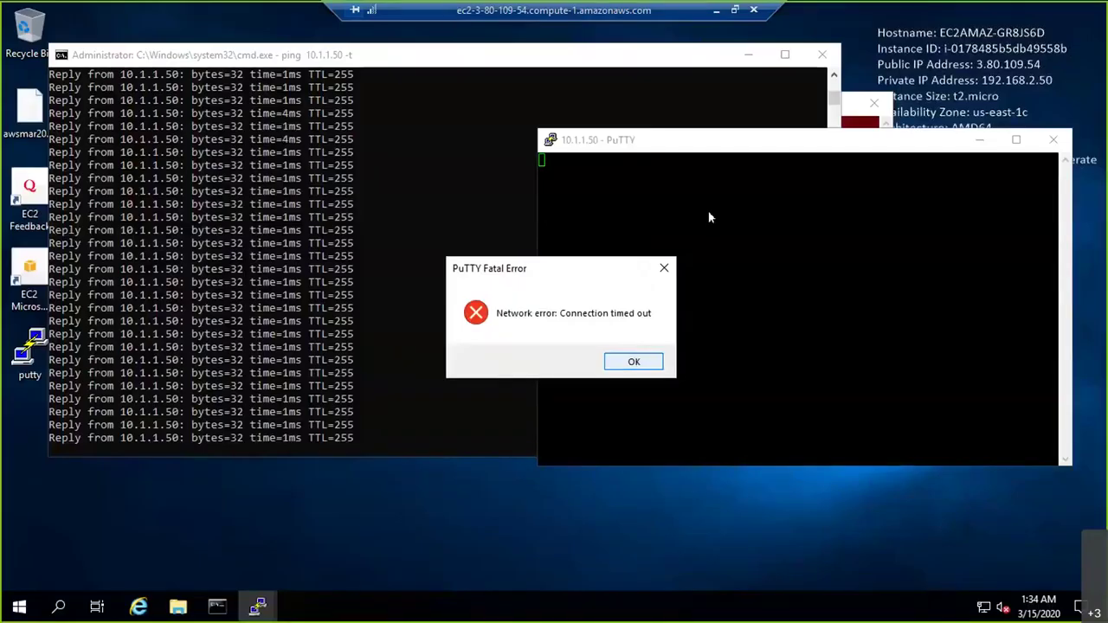
pyautogui.press('Return')
pyautogui.rightClick(743, 144)
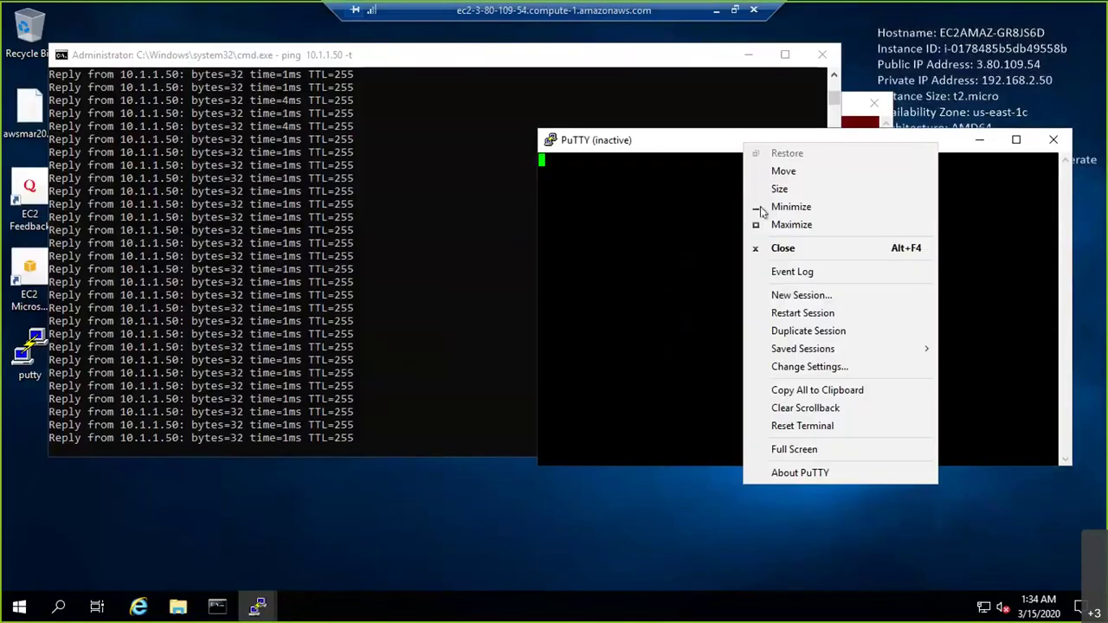
pyautogui.click(777, 313)
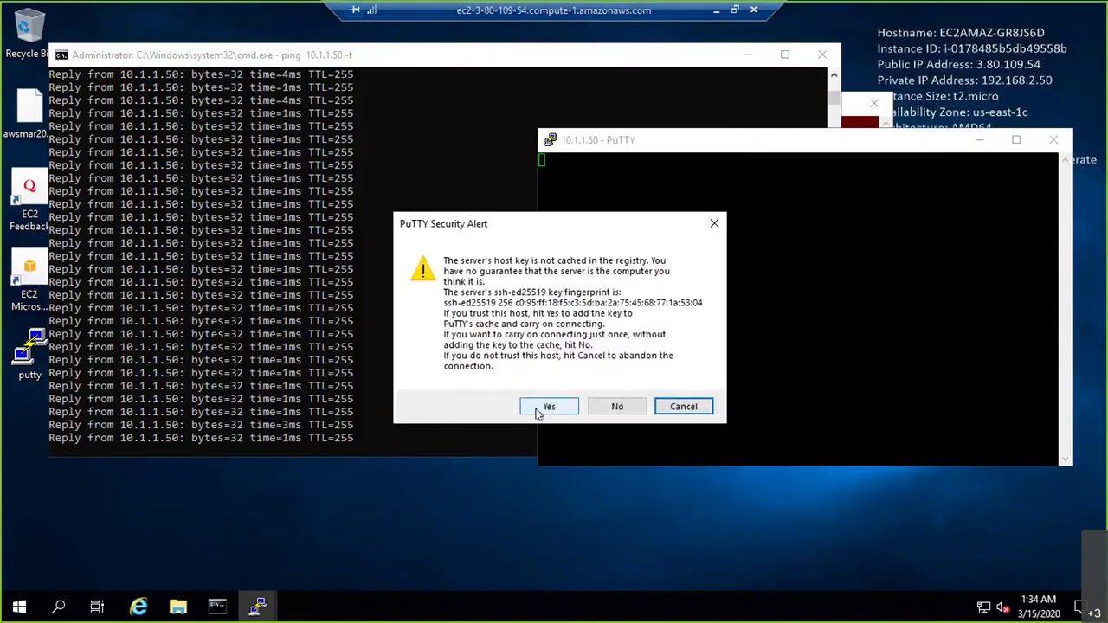
pyautogui.click(548, 407)
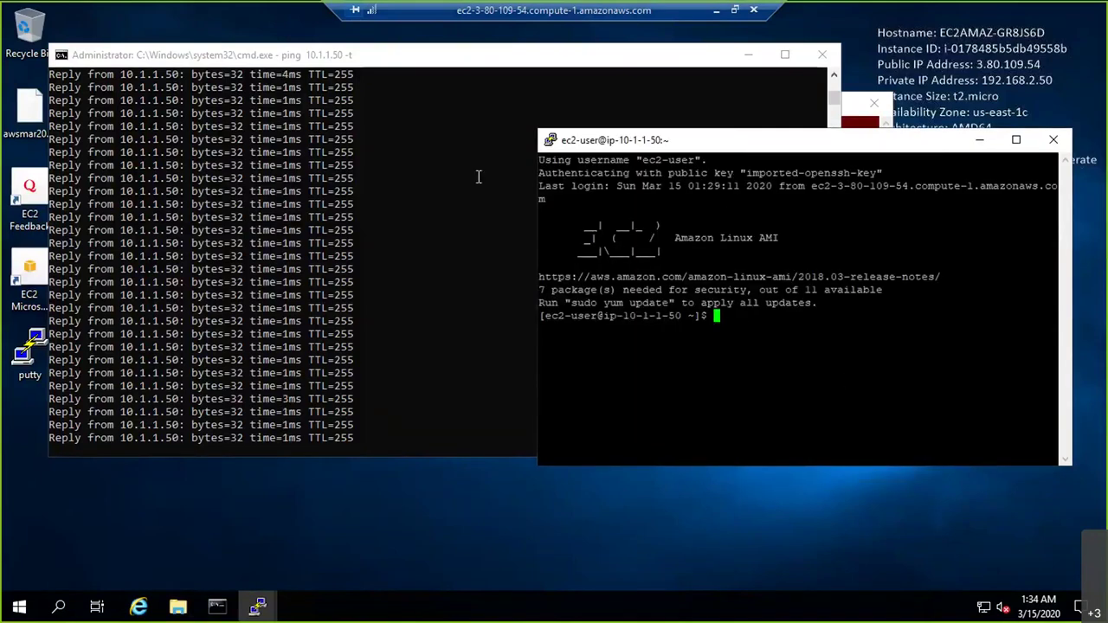
# Move the red ec2-user terminal left so both terminals sit side by side
pyautogui.moveTo(540, 173); pyautogui.dragTo(1056, 329)
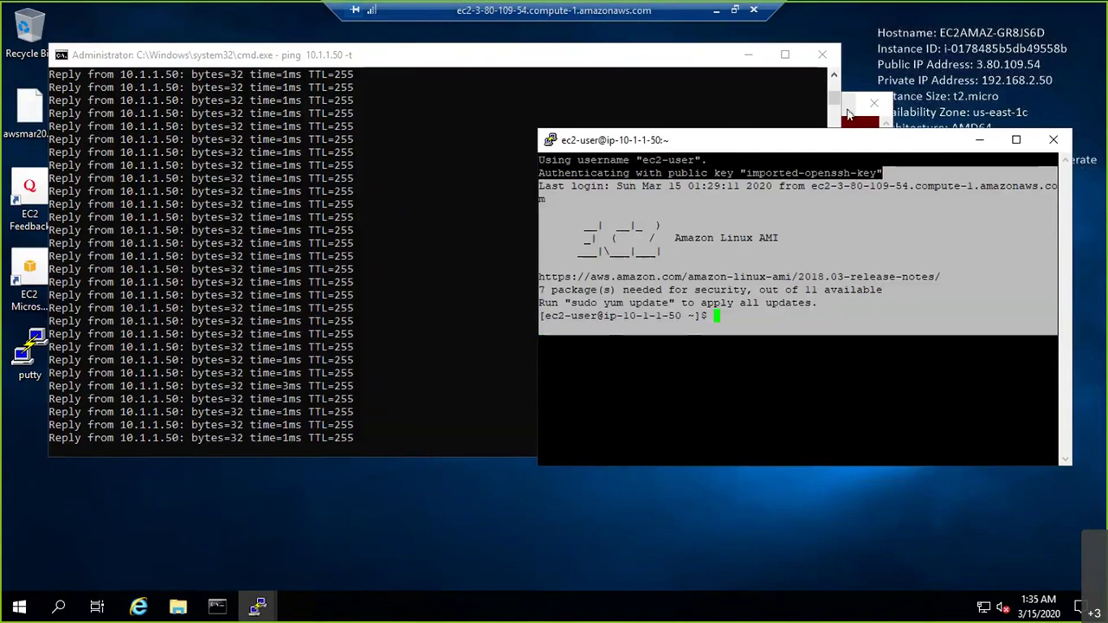
pyautogui.doubleClick(849, 112)
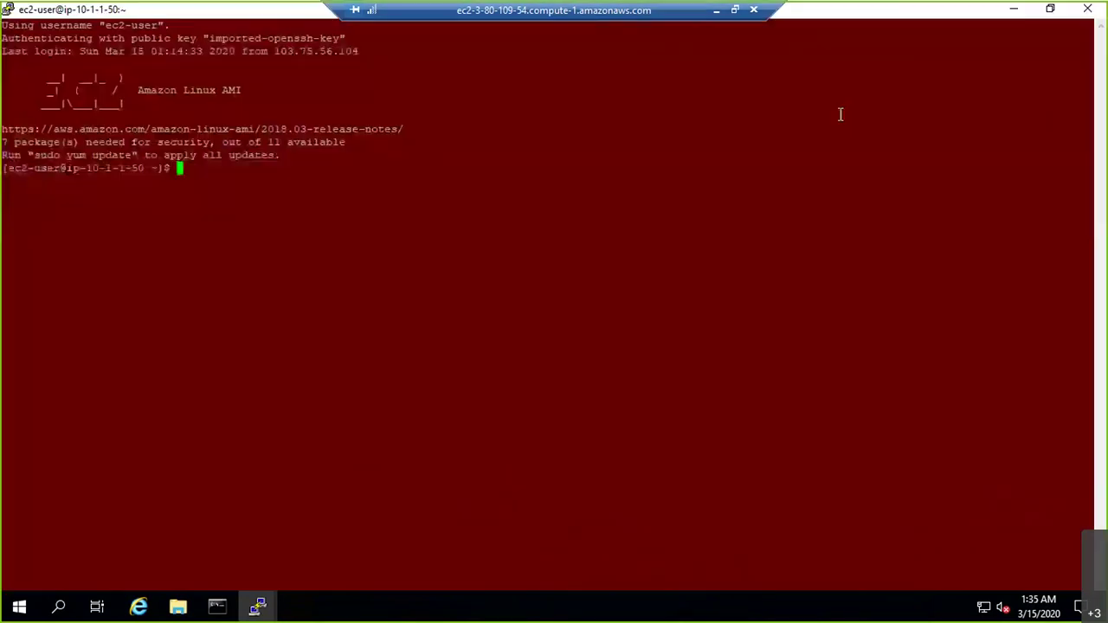
pyautogui.doubleClick(173, 14)
pyautogui.moveTo(433, 103); pyautogui.dragTo(74, 104)
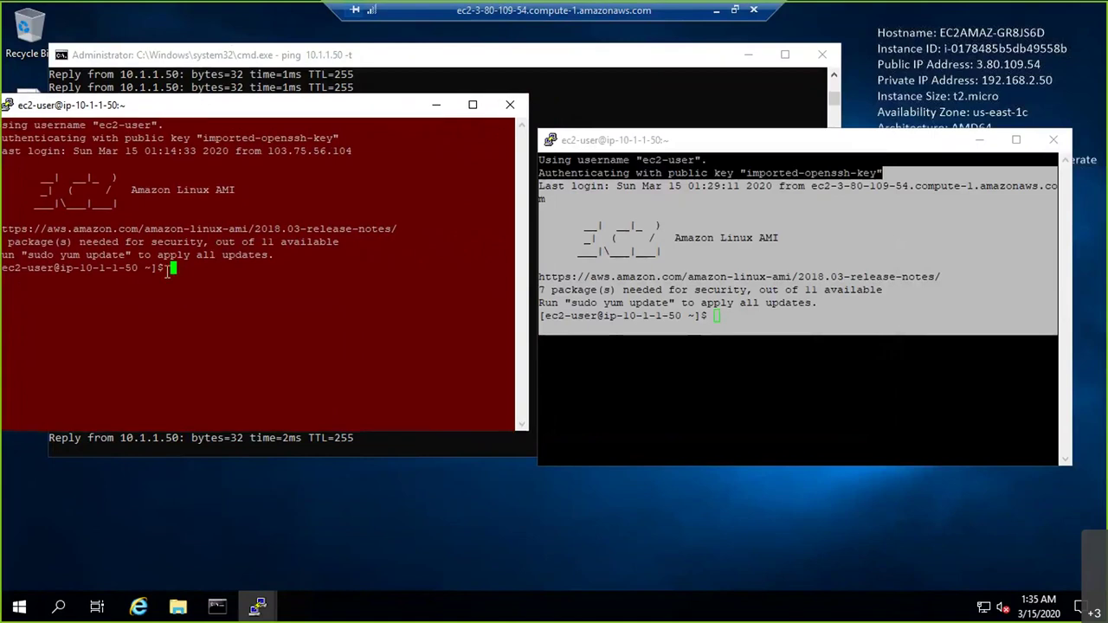
pyautogui.moveTo(167, 270); pyautogui.dragTo(14, 152)
pyautogui.click(706, 315)
pyautogui.moveTo(703, 315); pyautogui.dragTo(539, 159)
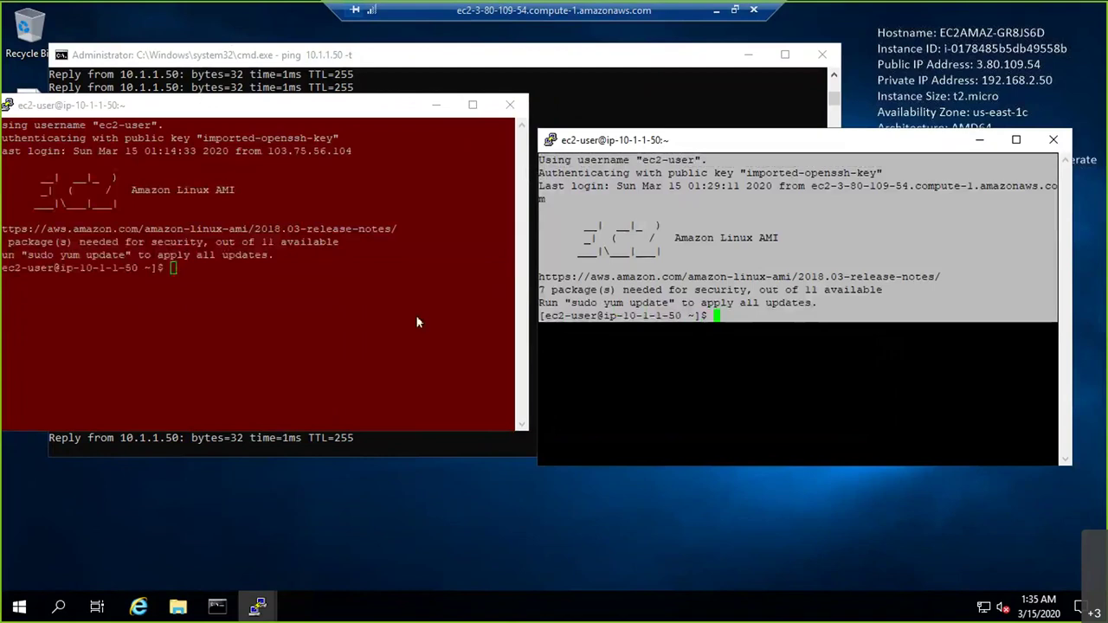
pyautogui.click(416, 321)
pyautogui.click(667, 348)
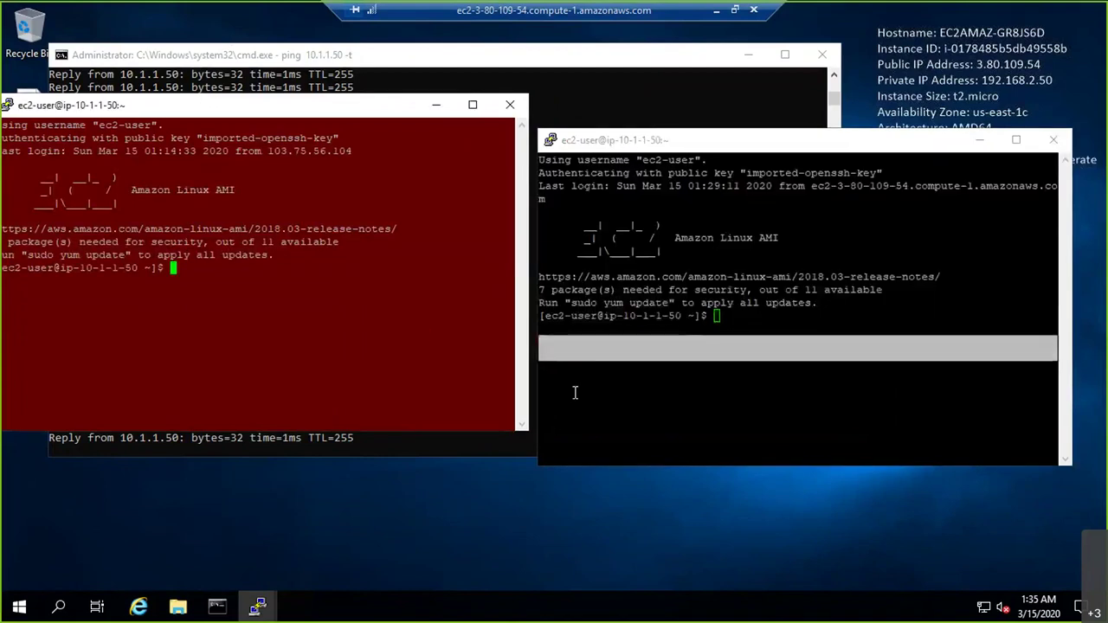
pyautogui.click(648, 401)
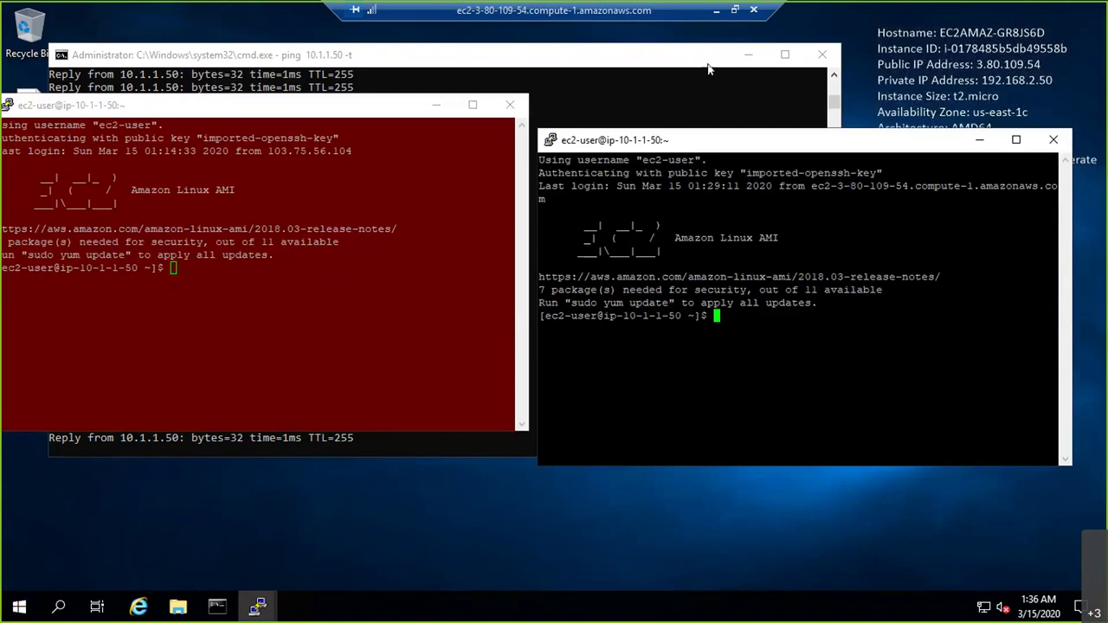
# Go to the EC2 Instances list in the local browser console
pyautogui.click(721, 11)
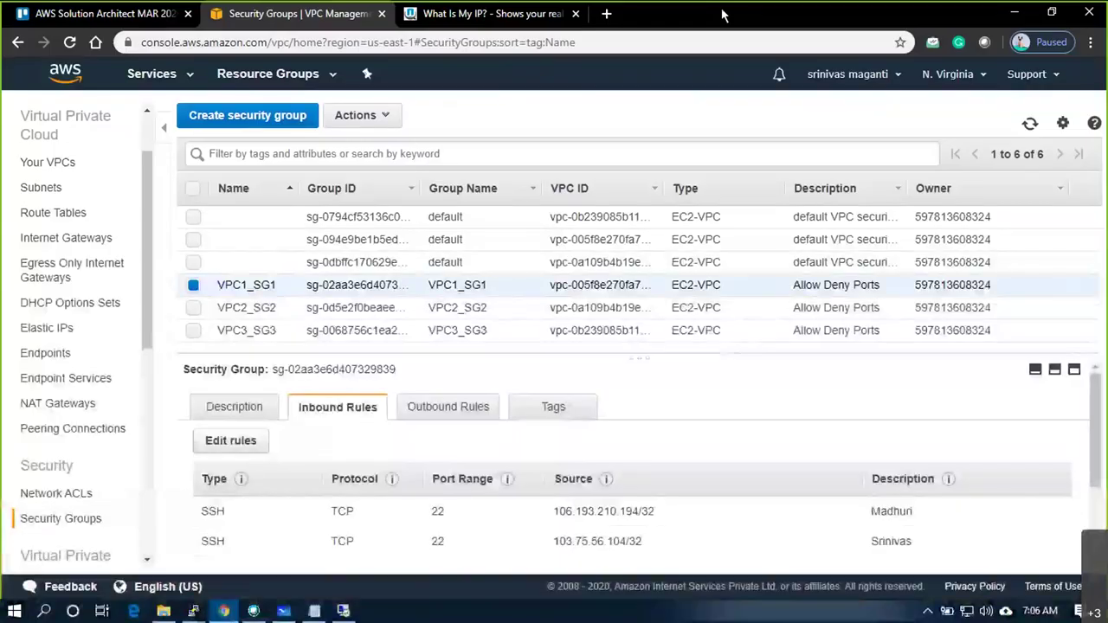
pyautogui.click(192, 78)
pyautogui.click(45, 180)
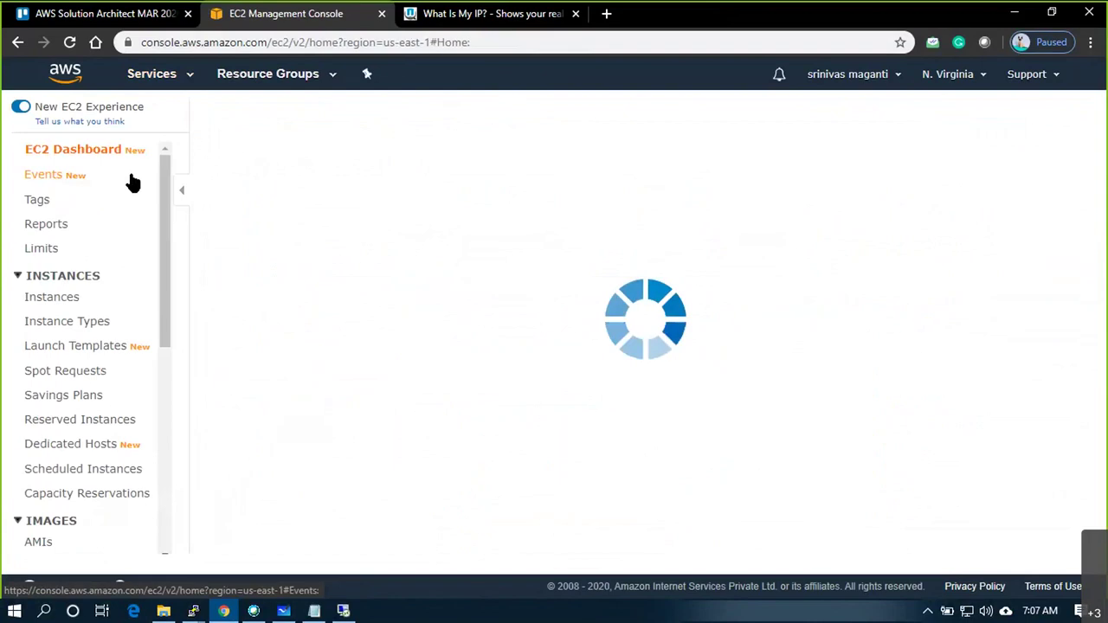
pyautogui.click(54, 300)
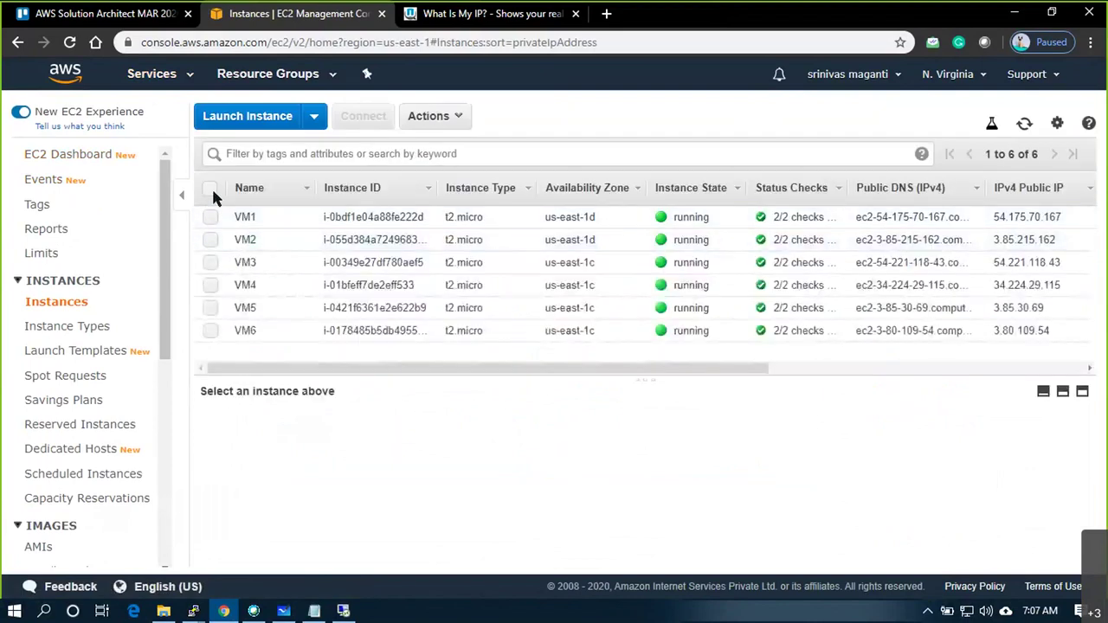
# Terminate all six instances, VM1 through VM6
pyautogui.click(210, 189)
pyautogui.click(459, 119)
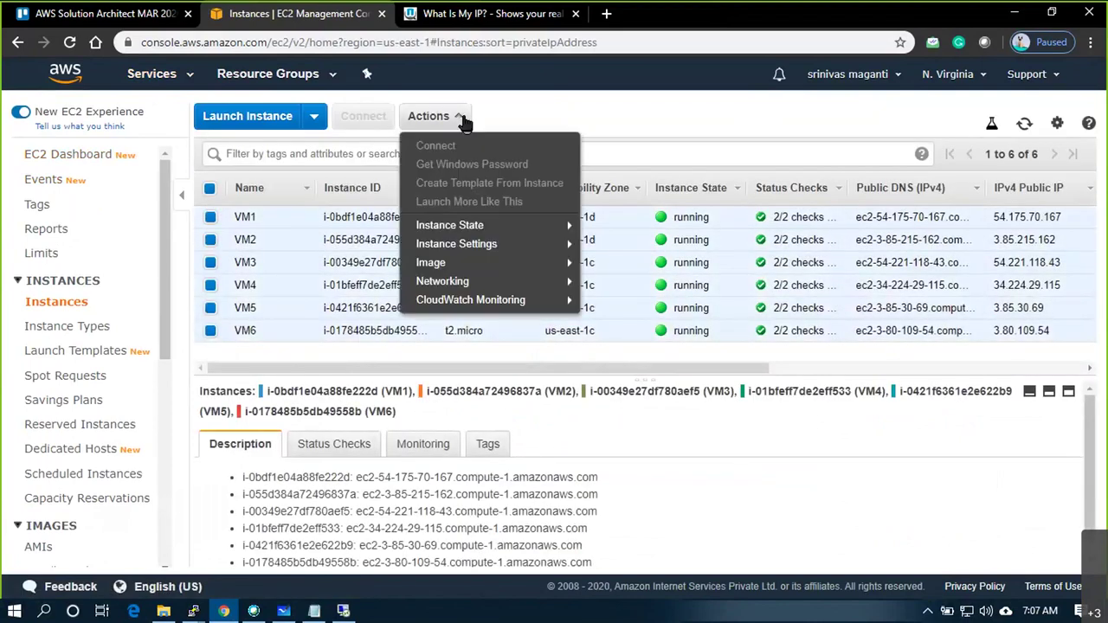
pyautogui.moveTo(507, 225)
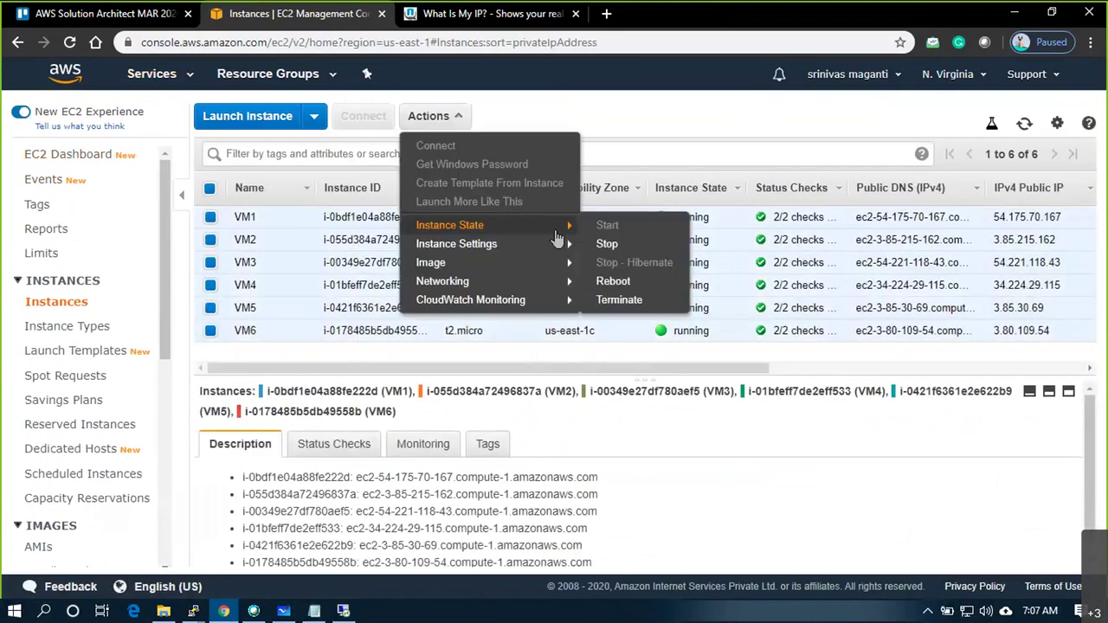
pyautogui.click(622, 301)
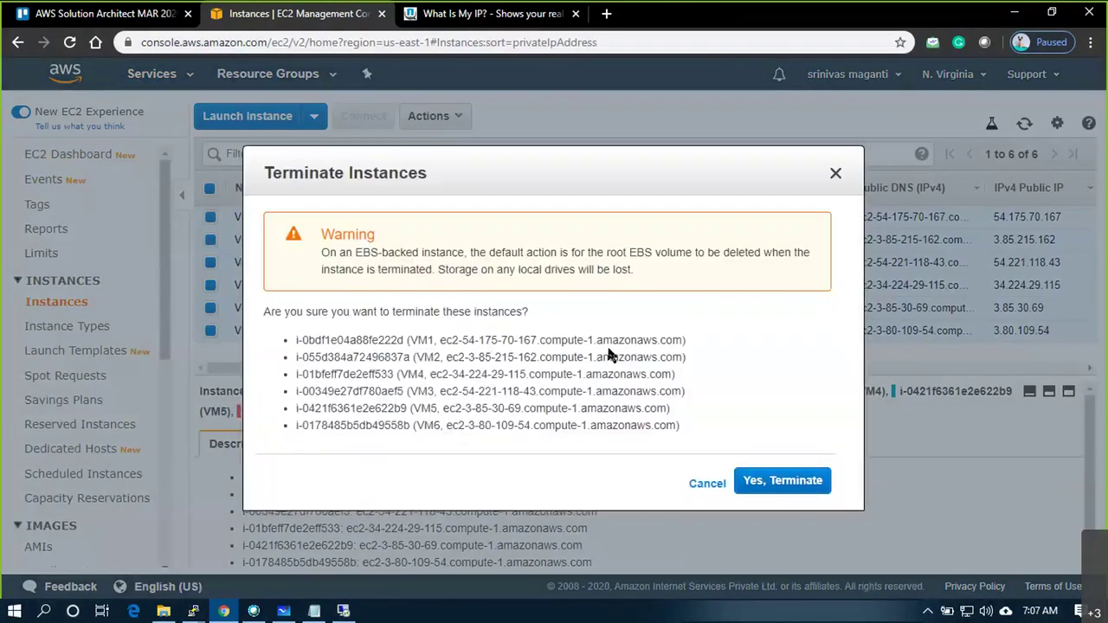
pyautogui.click(733, 482)
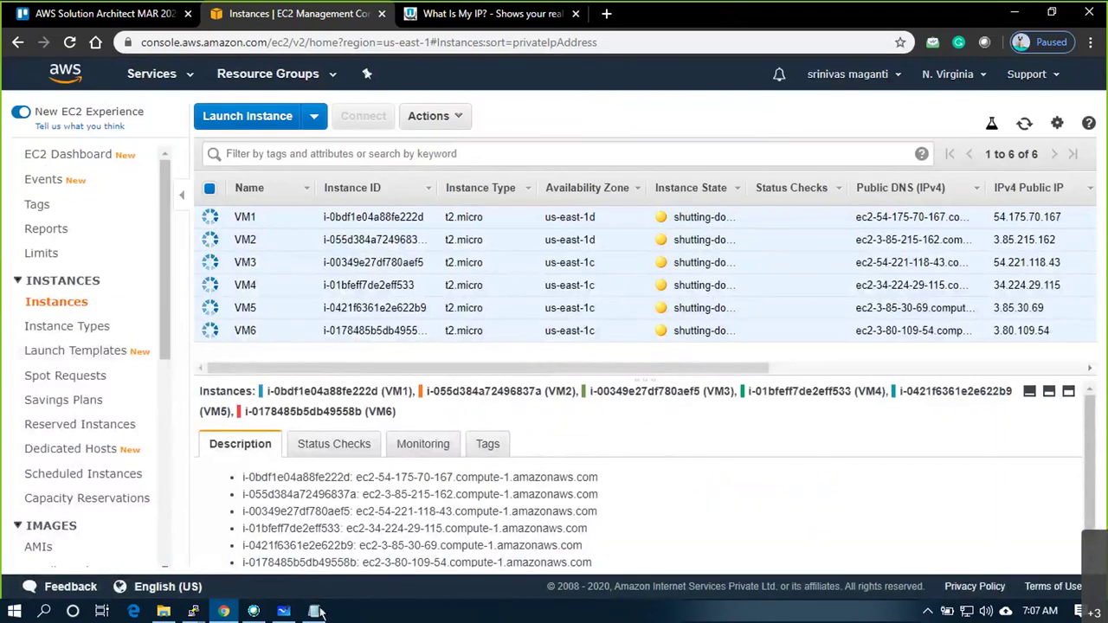
# Close the two disconnected PuTTY windows after dismissing their connection-closed errors
pyautogui.click(193, 612)
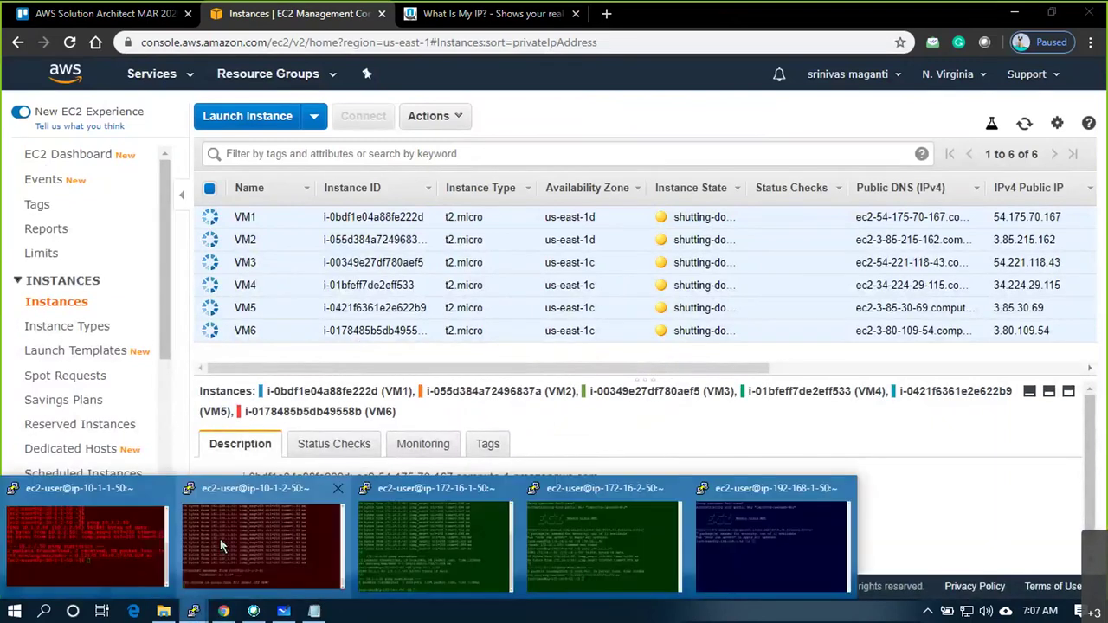
pyautogui.click(161, 492)
pyautogui.click(727, 438)
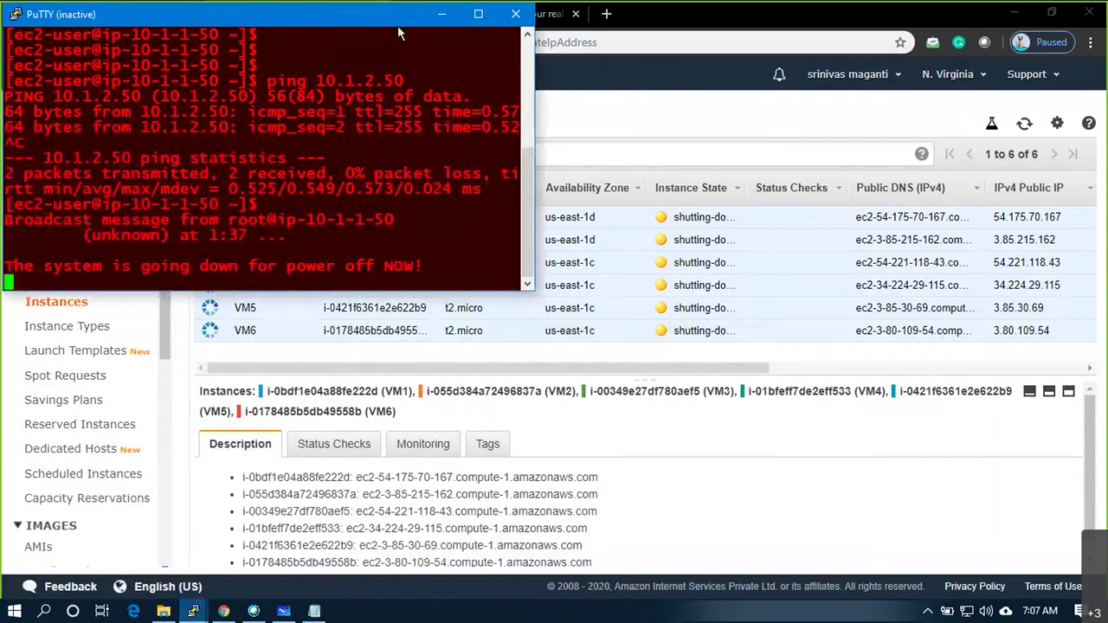
pyautogui.hotkey('alt', 'F4')
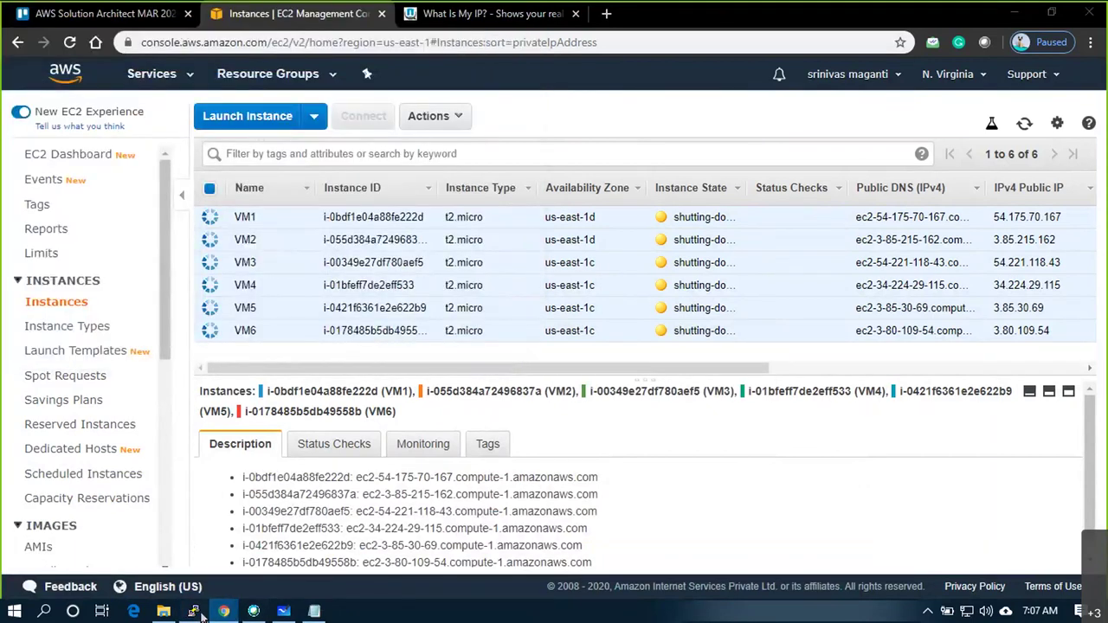
pyautogui.click(196, 612)
pyautogui.click(668, 490)
pyautogui.click(654, 363)
pyautogui.click(1086, 14)
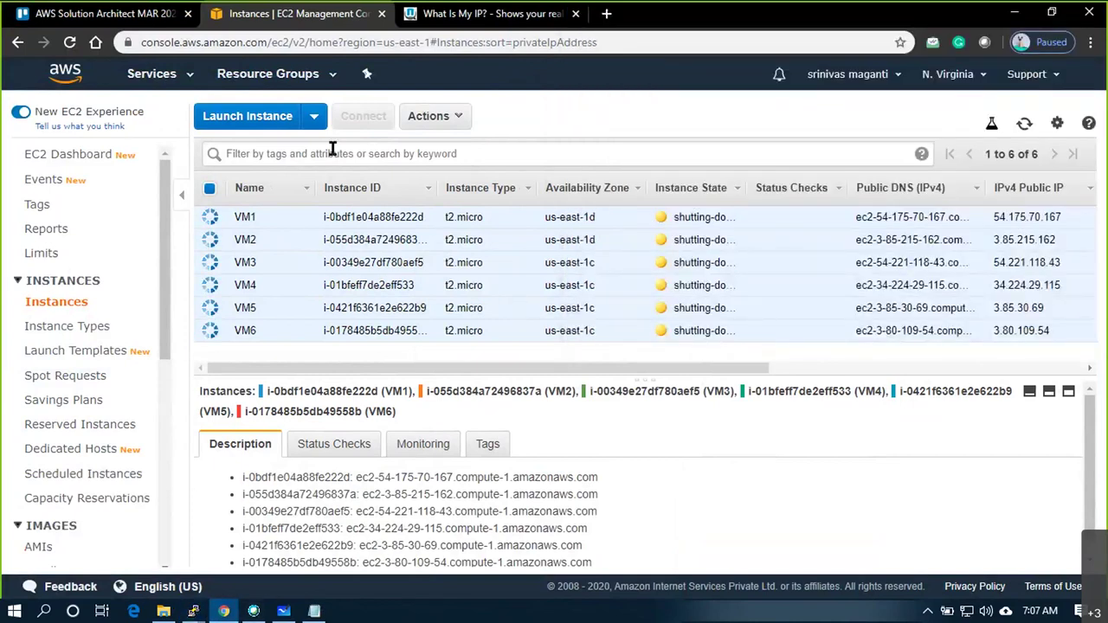
# Open the Your VPCs list and review the actions available for all three VPCs
pyautogui.click(153, 74)
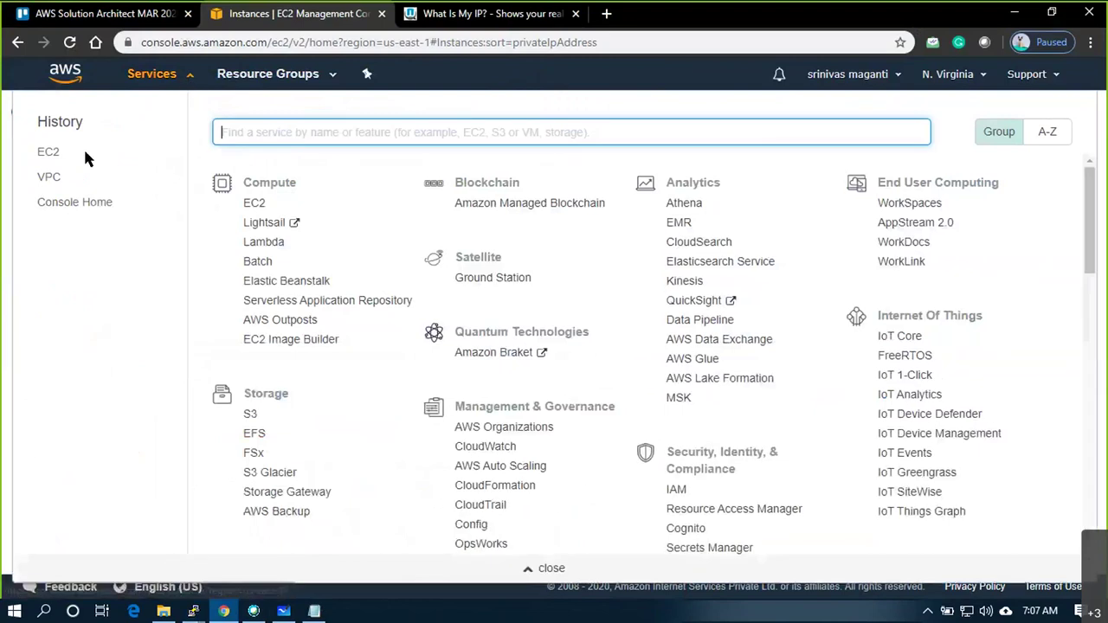
pyautogui.click(50, 177)
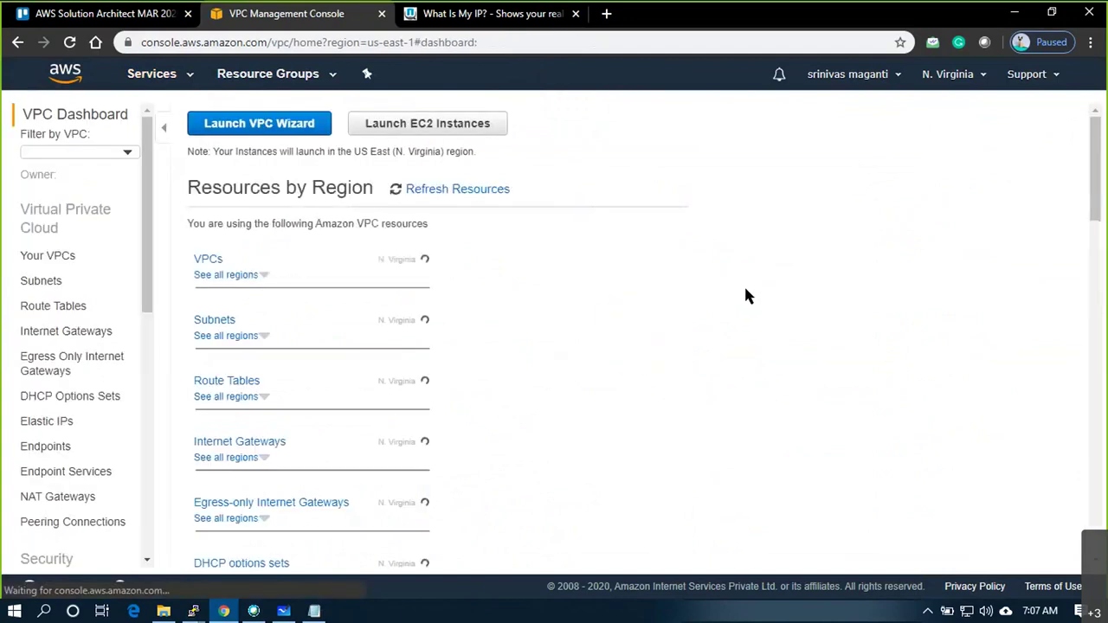
pyautogui.click(43, 247)
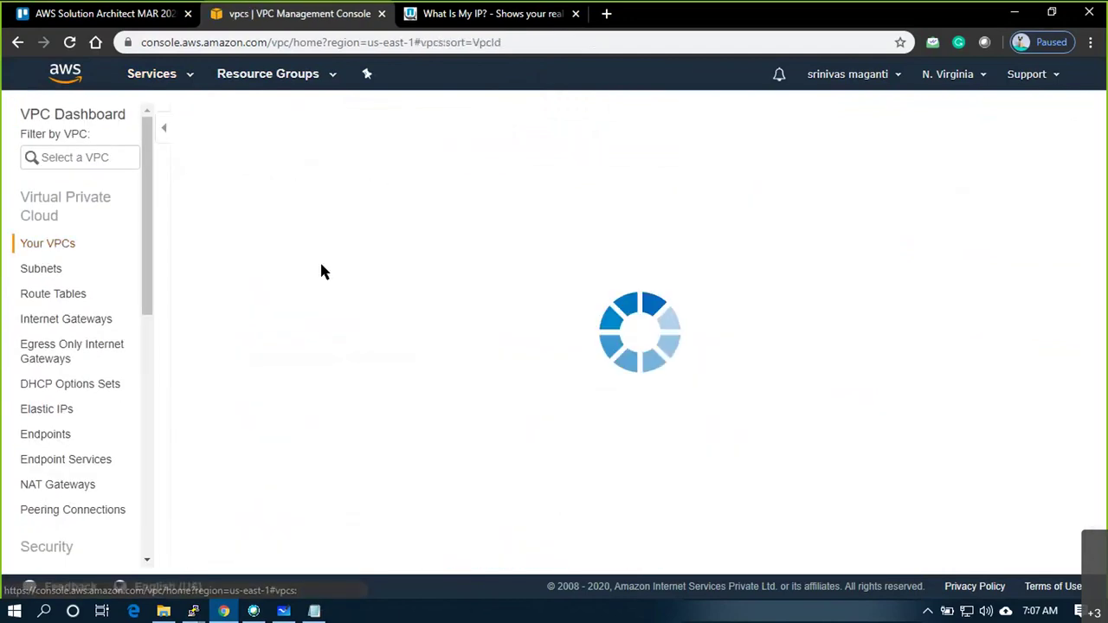
pyautogui.click(192, 188)
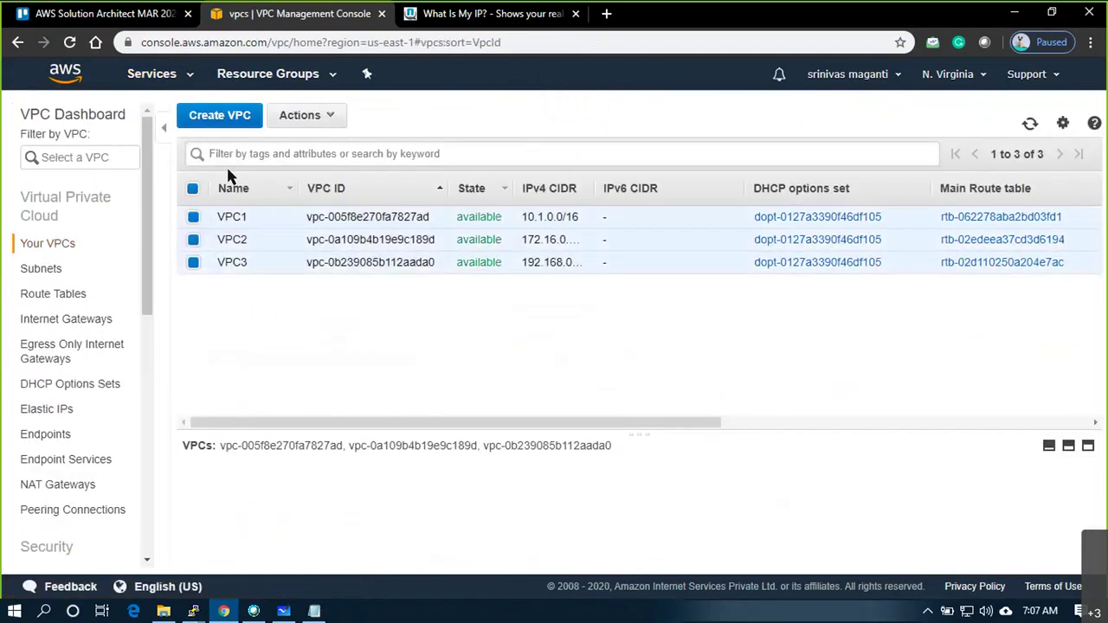
pyautogui.click(335, 119)
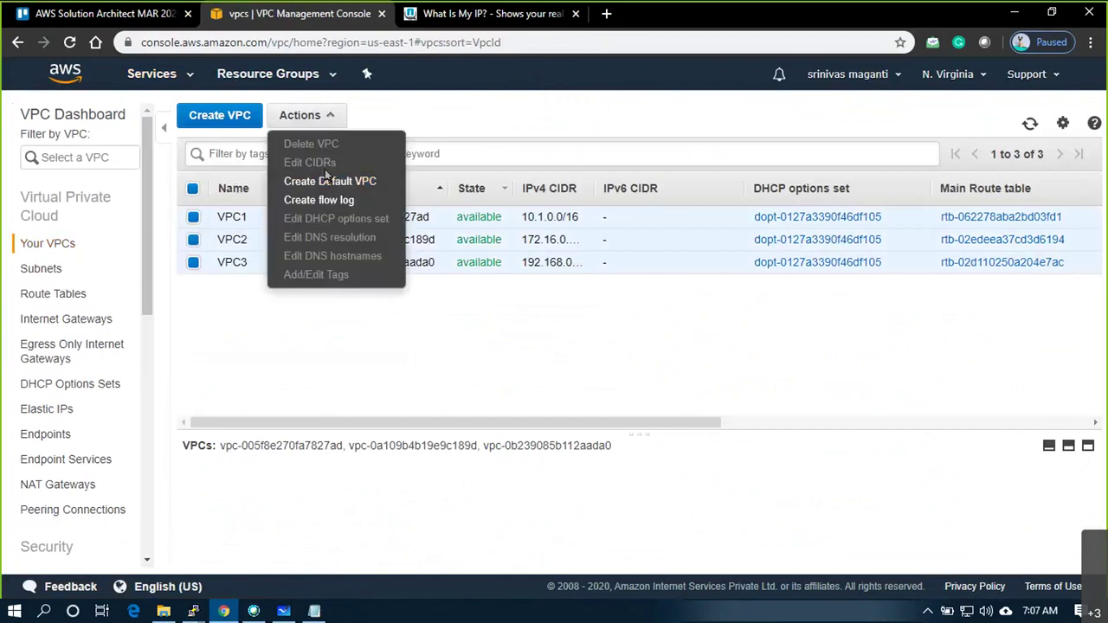
pyautogui.click(192, 190)
# Attempt to delete VPC1, dismiss the refusal, and select VPC2
pyautogui.click(210, 212)
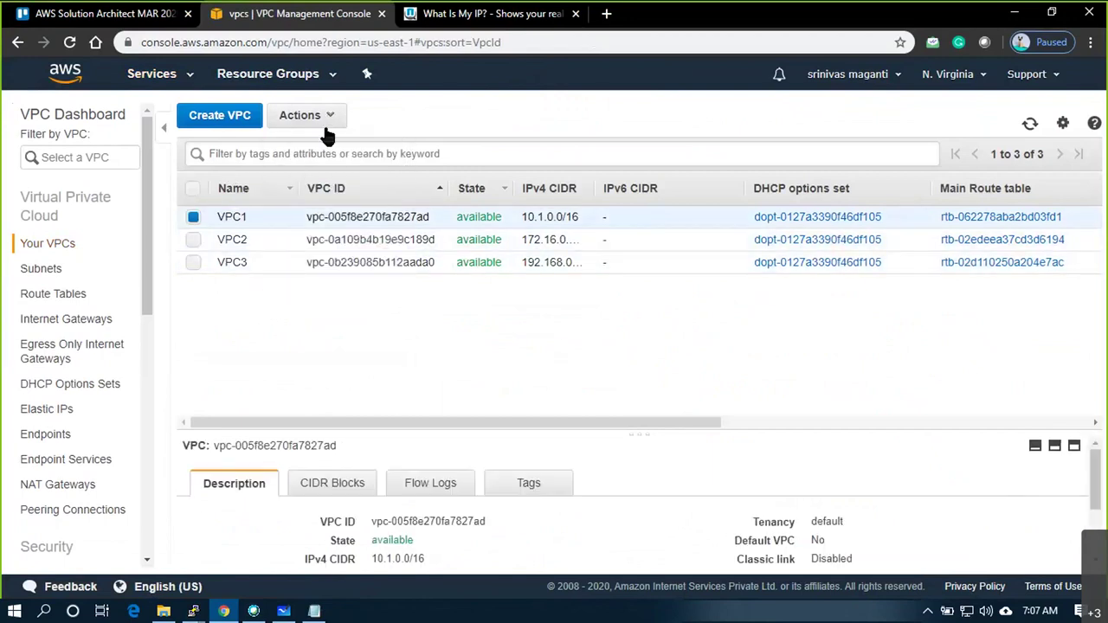
pyautogui.click(322, 120)
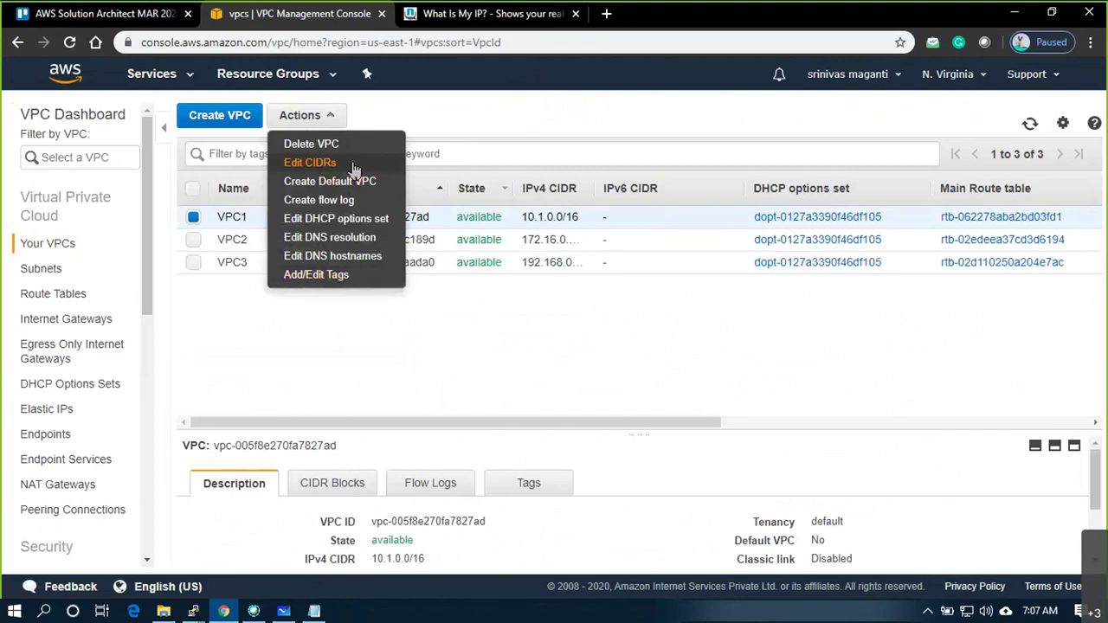
pyautogui.click(316, 143)
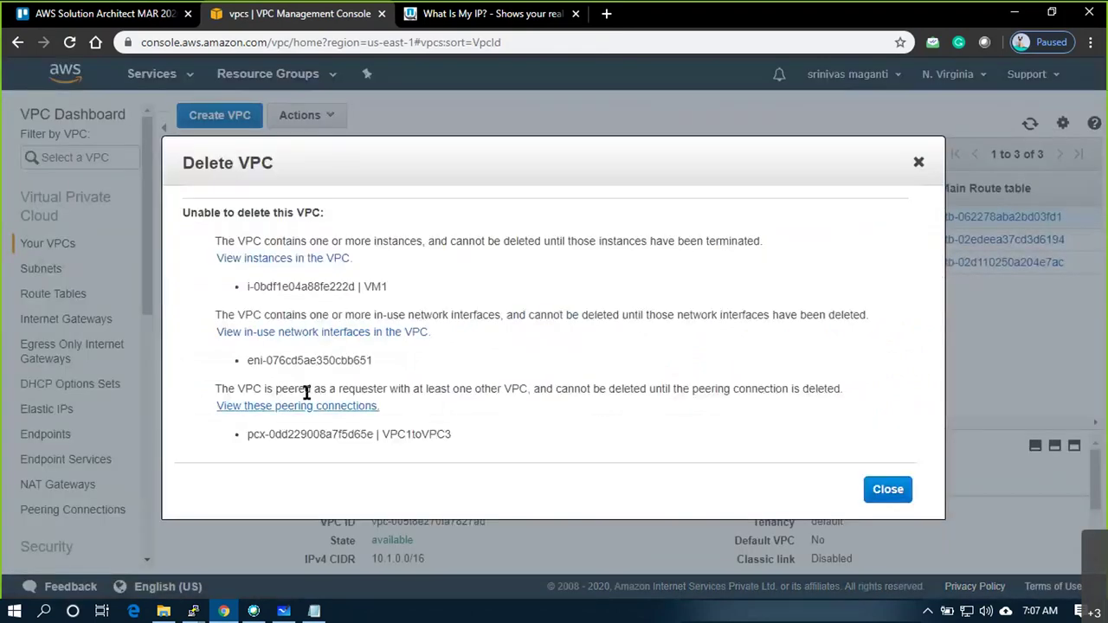
pyautogui.click(897, 500)
pyautogui.click(193, 236)
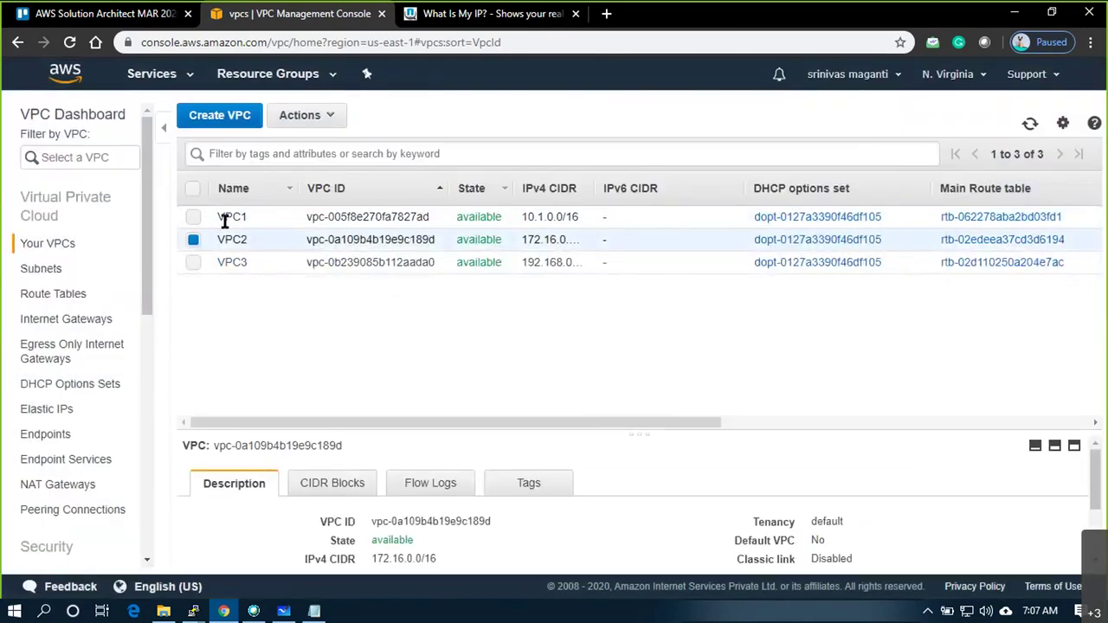
# Delete VPC2
pyautogui.click(320, 121)
pyautogui.click(333, 149)
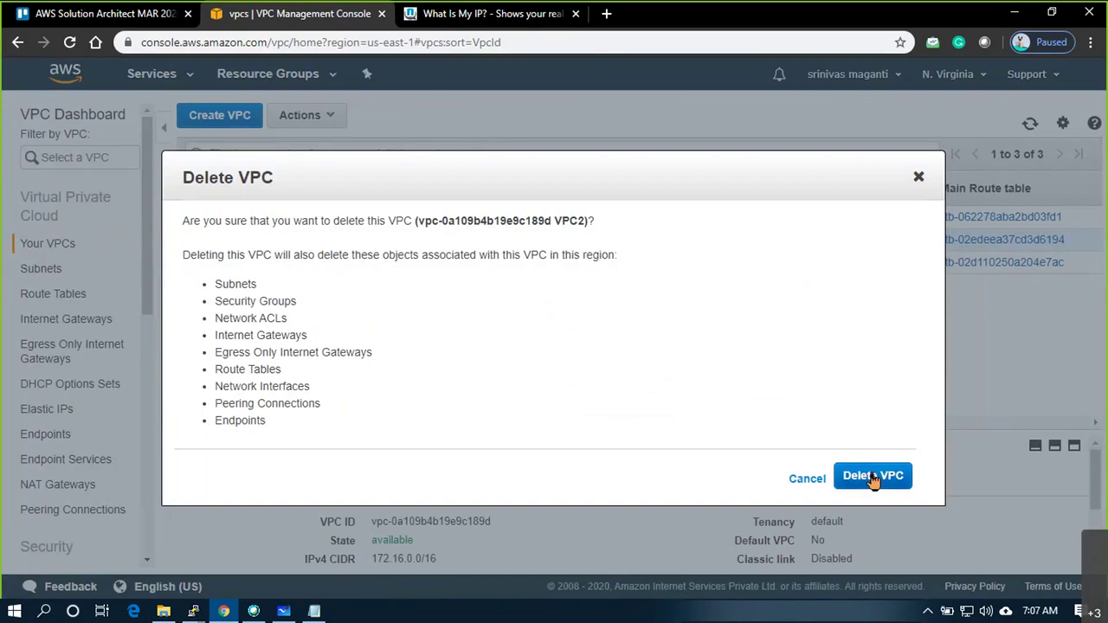
pyautogui.click(871, 477)
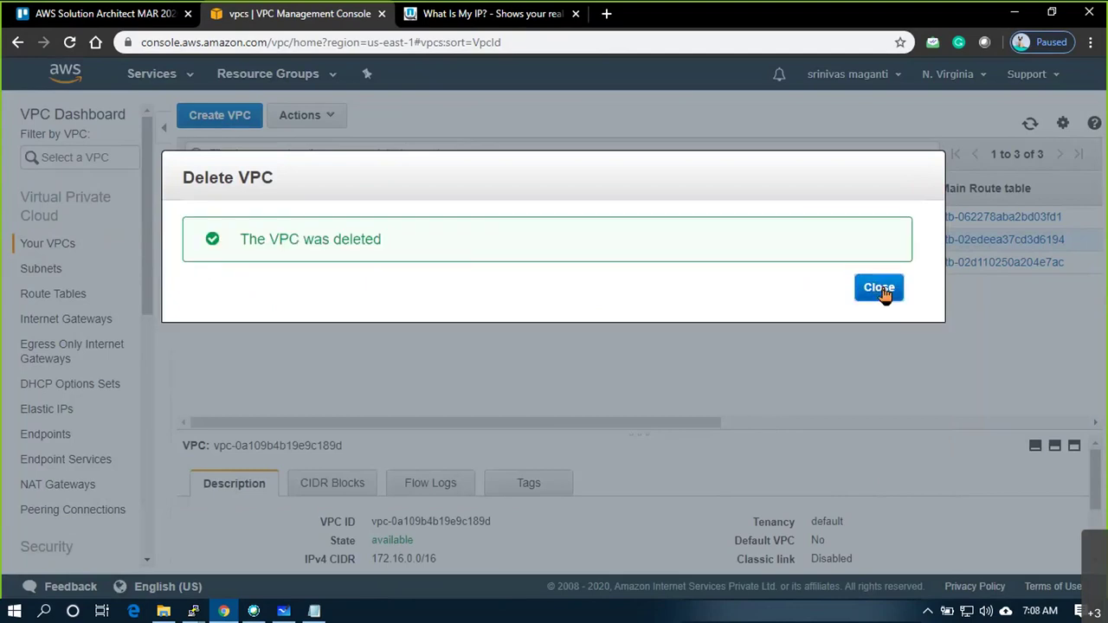
pyautogui.click(881, 289)
# Delete the VPC1toVPC3 peering connection
pyautogui.click(77, 510)
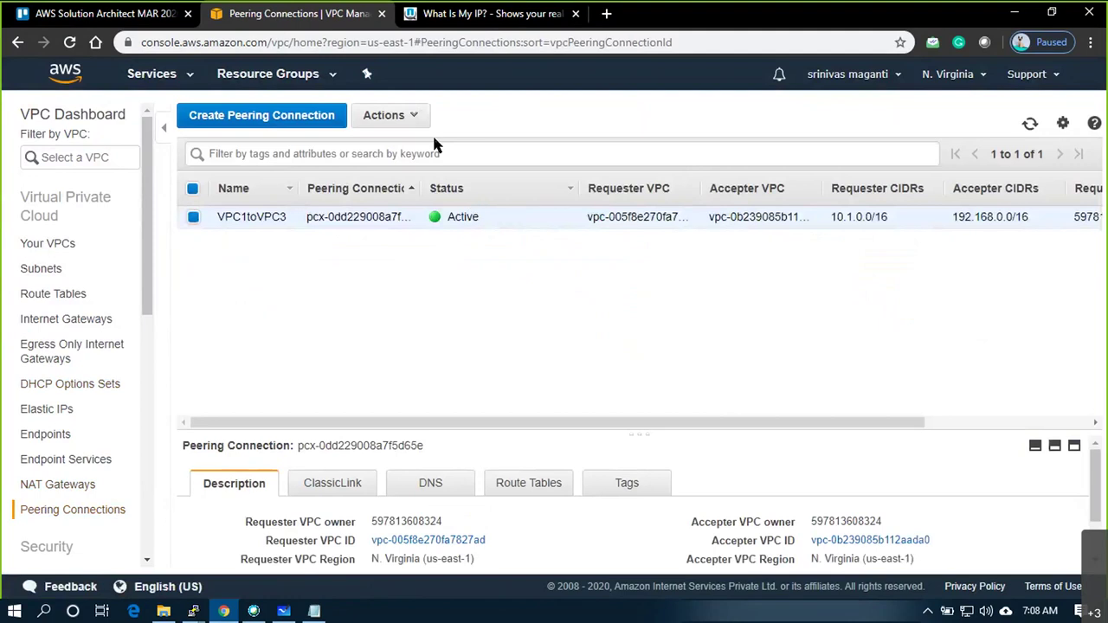
pyautogui.click(420, 120)
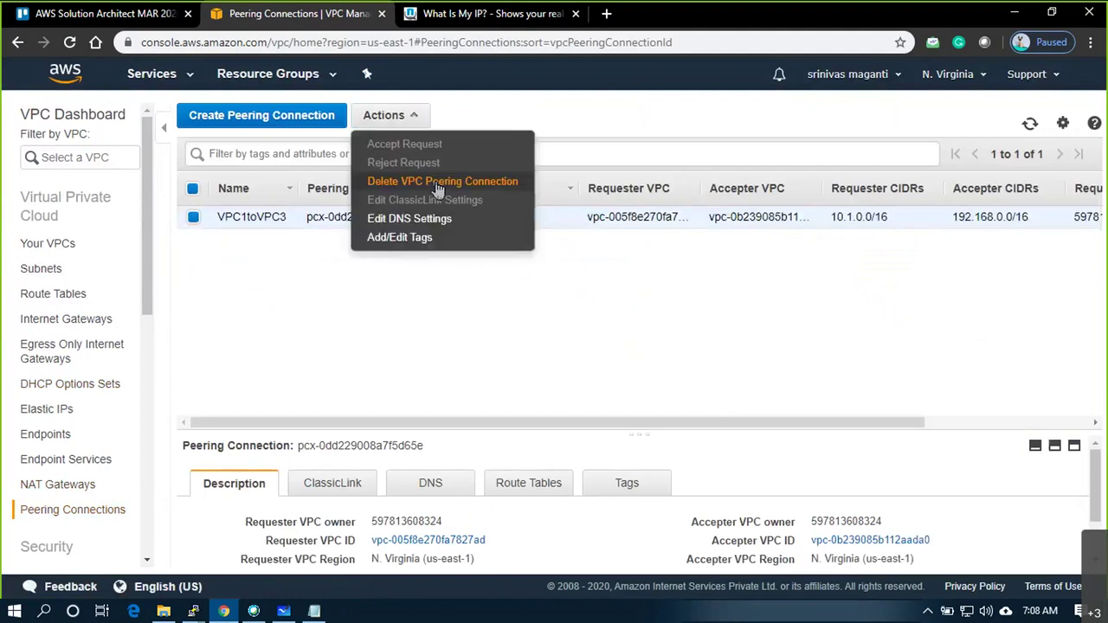
pyautogui.click(439, 184)
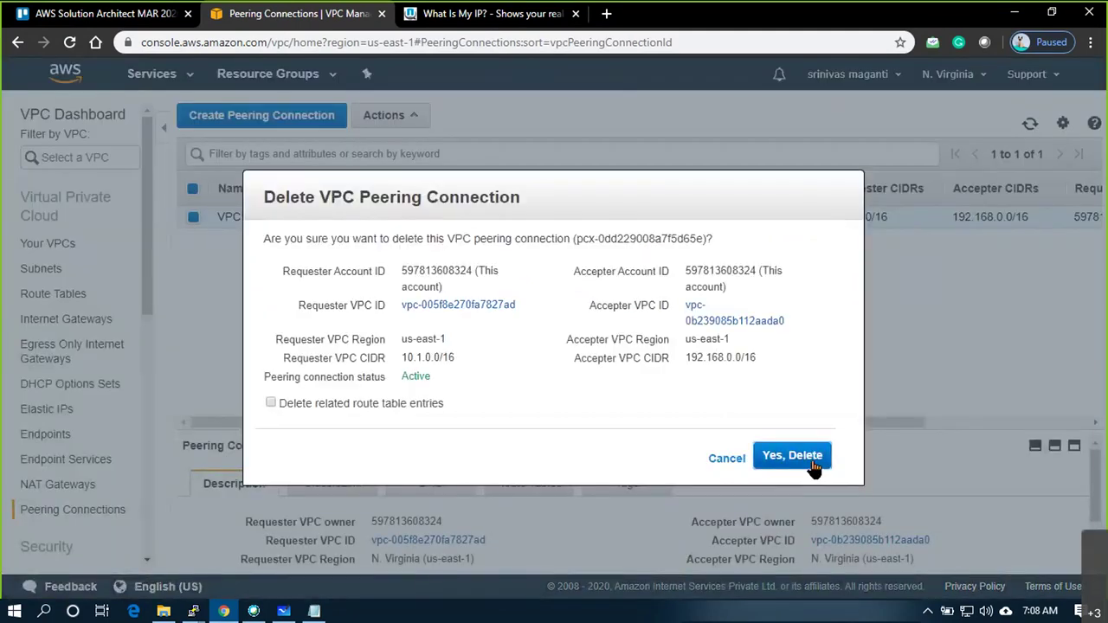
pyautogui.click(812, 463)
pyautogui.rightClick(344, 217)
pyautogui.click(251, 318)
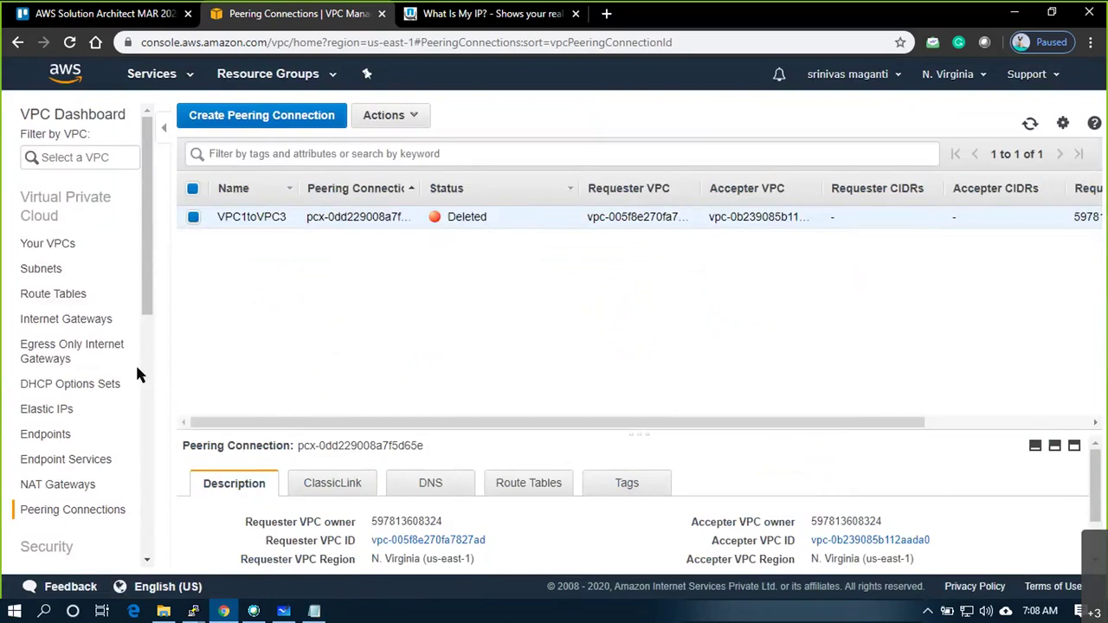
# Try deleting route tables VPC1_RT1 and VPC3_RT3, refused over subnet associations
pyautogui.click(53, 294)
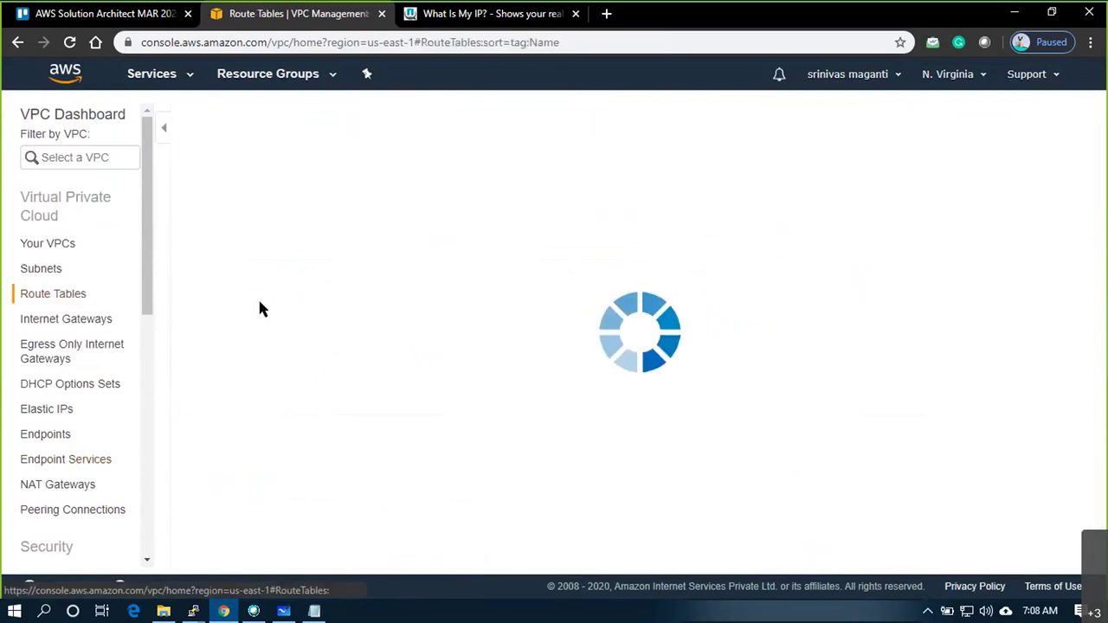
pyautogui.click(193, 260)
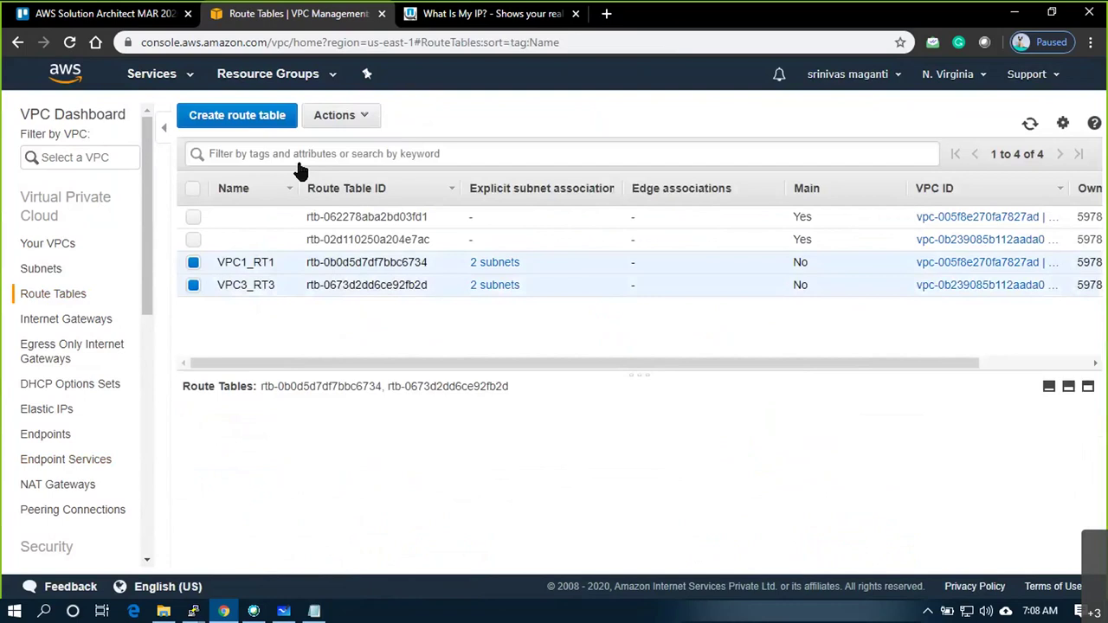
pyautogui.click(346, 115)
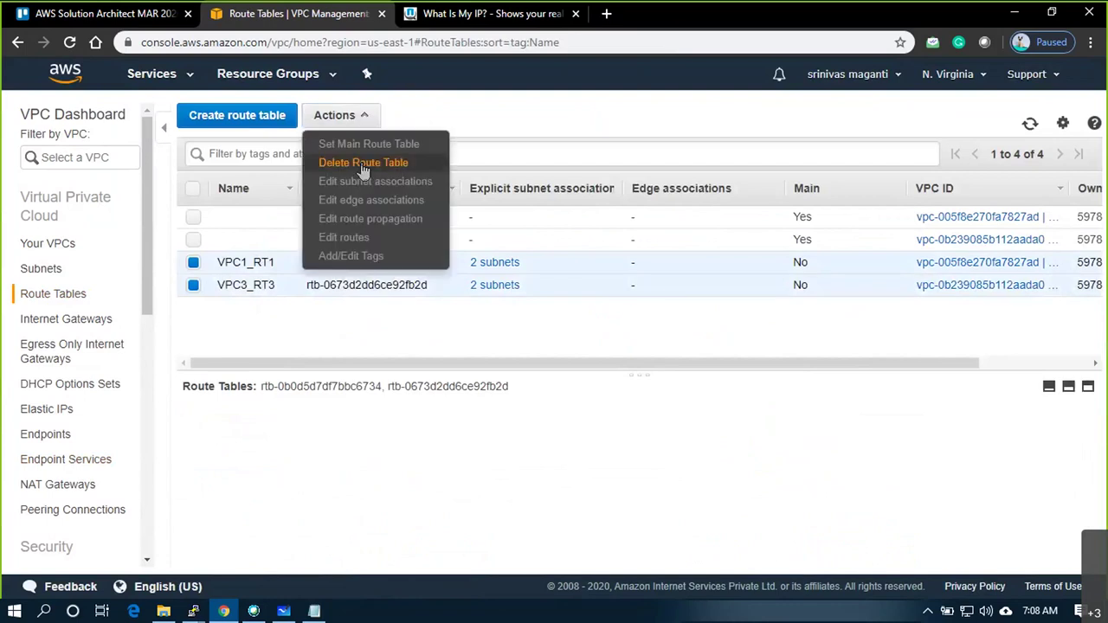
pyautogui.click(364, 165)
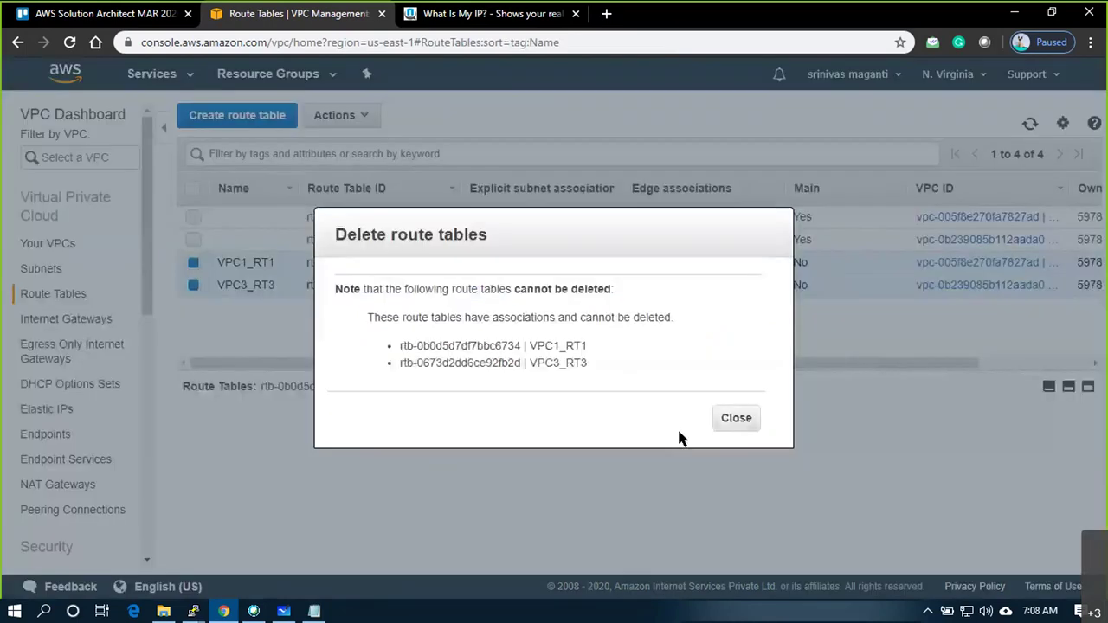
pyautogui.click(734, 419)
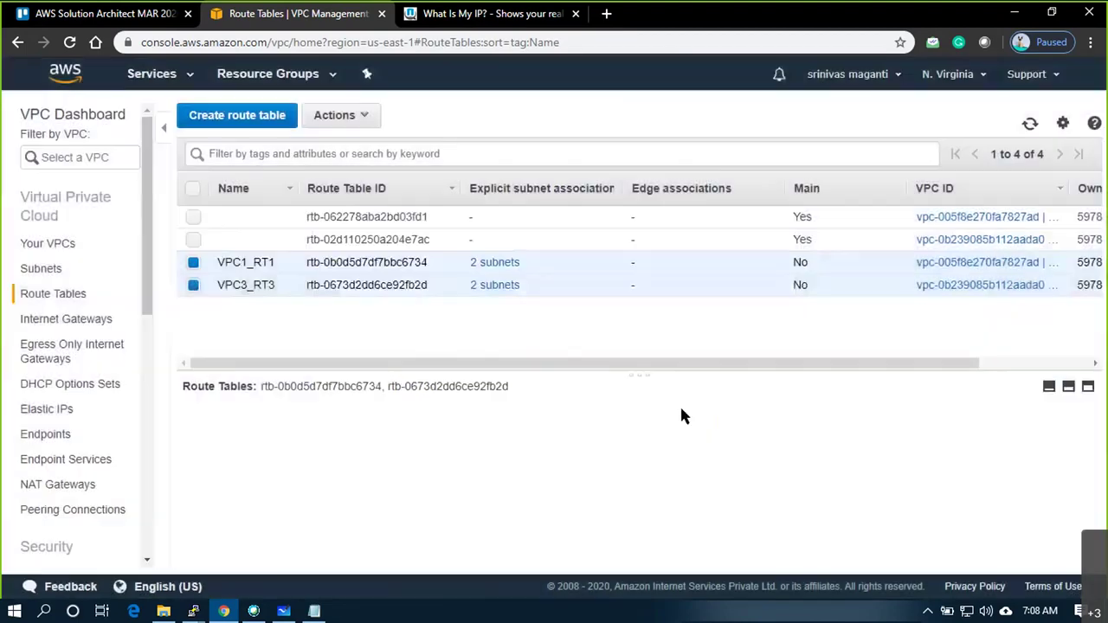
pyautogui.click(193, 285)
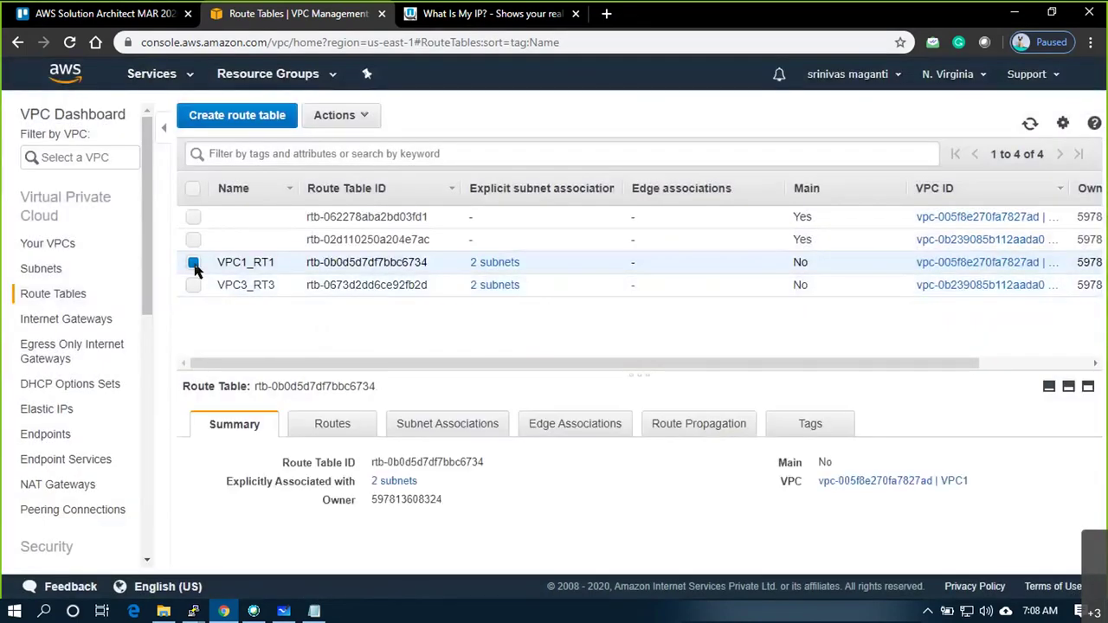
# Remove VPC1_RT1's blackhole 192.168.0.0/16 route and save
pyautogui.click(353, 428)
pyautogui.click(248, 470)
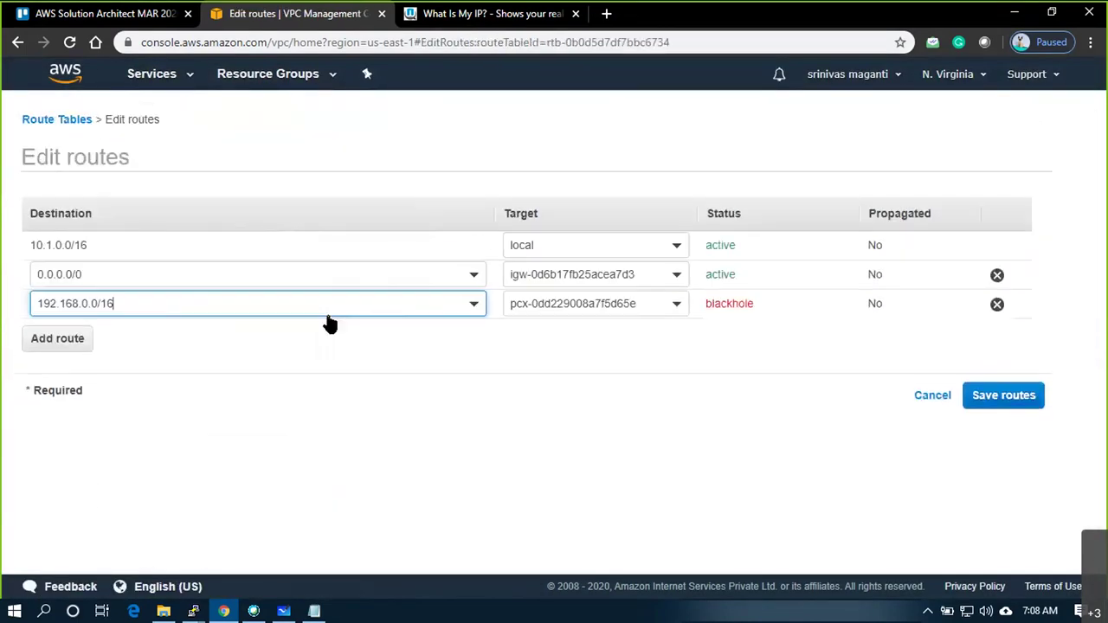
pyautogui.click(997, 306)
pyautogui.click(1009, 372)
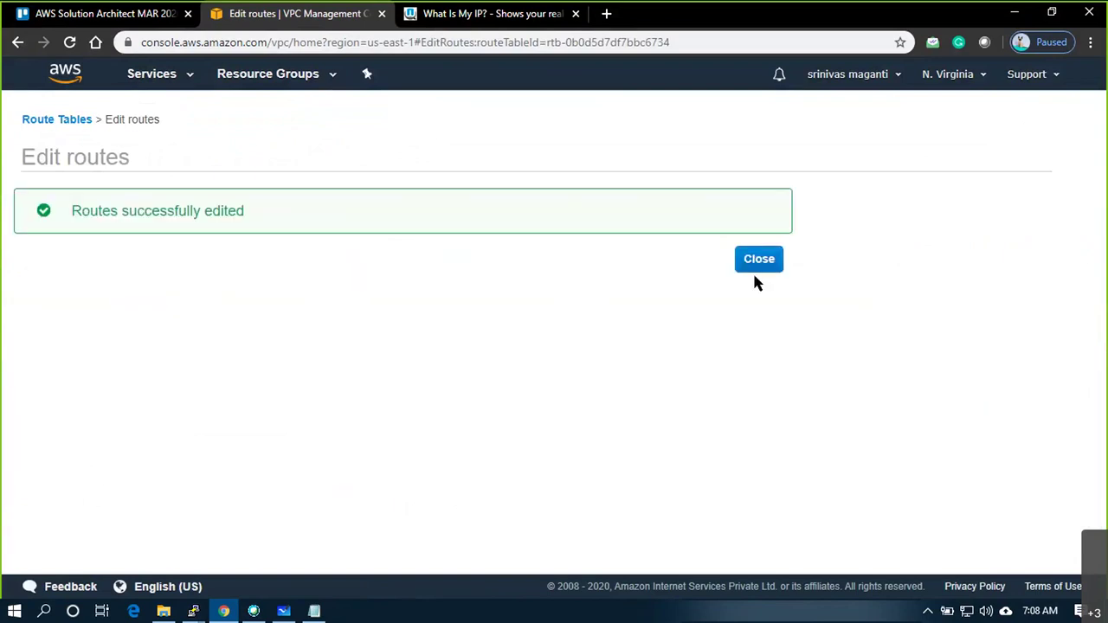
pyautogui.click(754, 268)
# Remove VPC3_RT3's blackhole 10.1.0.0/16 peering route and save
pyautogui.click(448, 287)
pyautogui.click(249, 470)
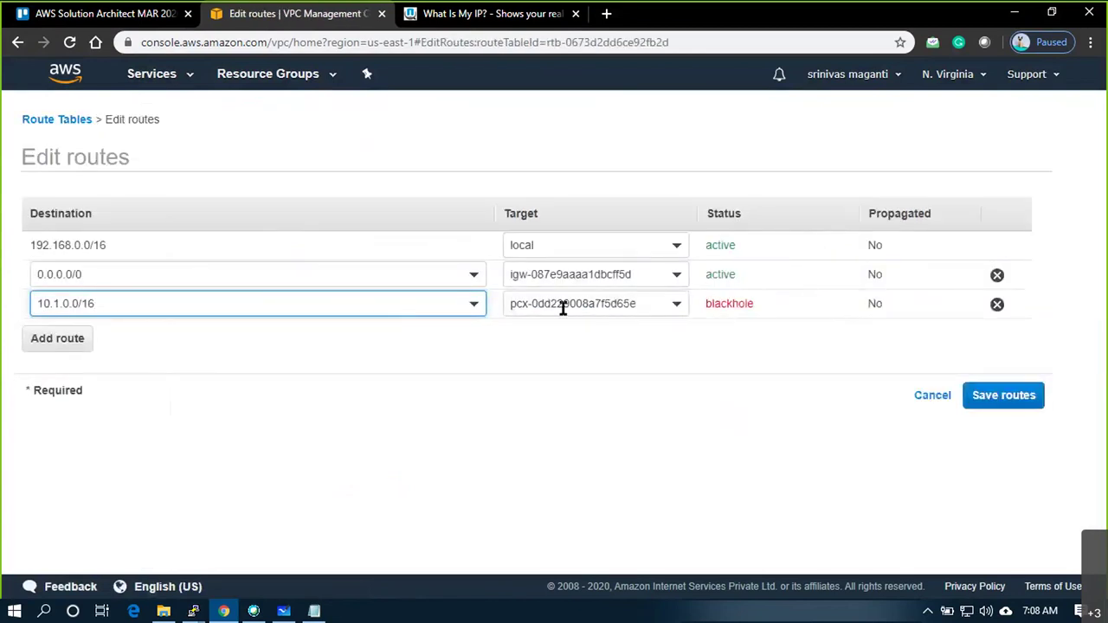
pyautogui.moveTo(647, 302); pyautogui.dragTo(458, 292)
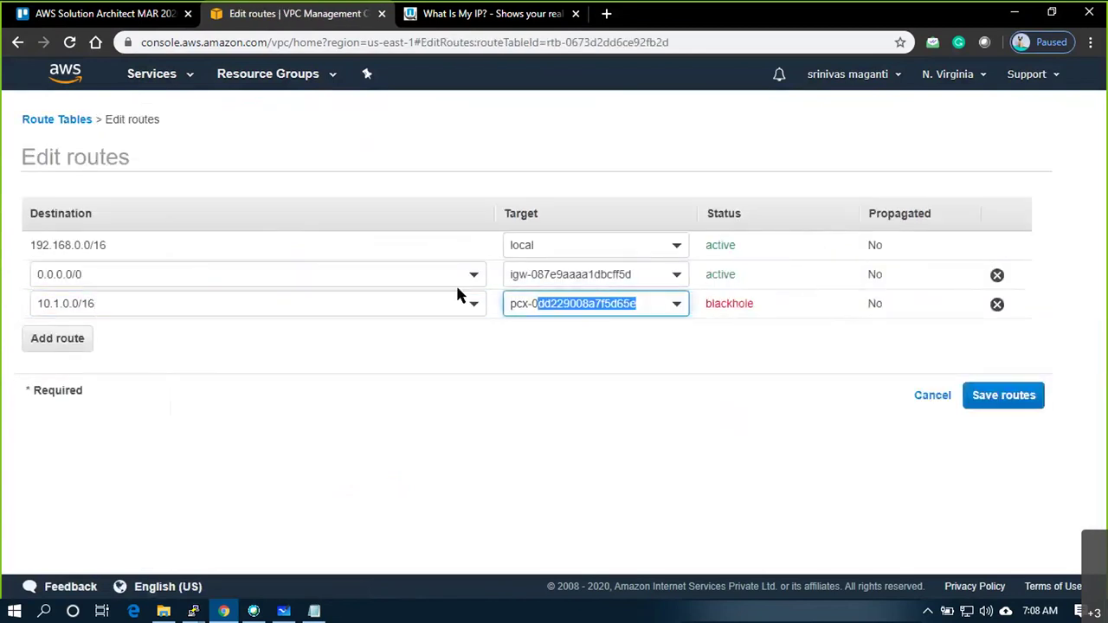
pyautogui.click(997, 304)
pyautogui.click(992, 368)
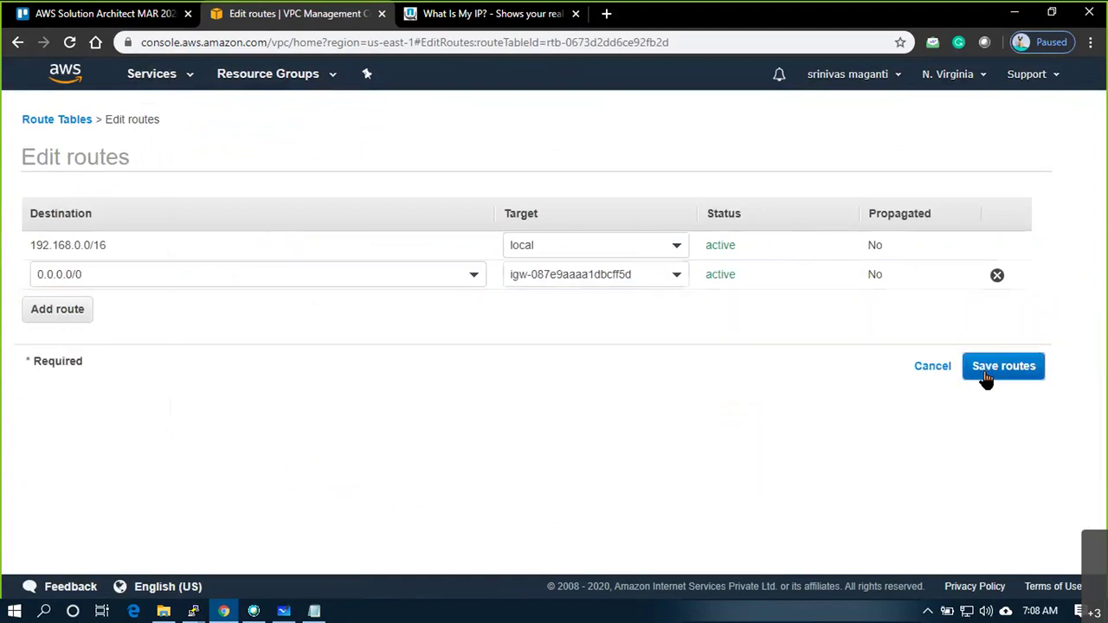
pyautogui.click(774, 262)
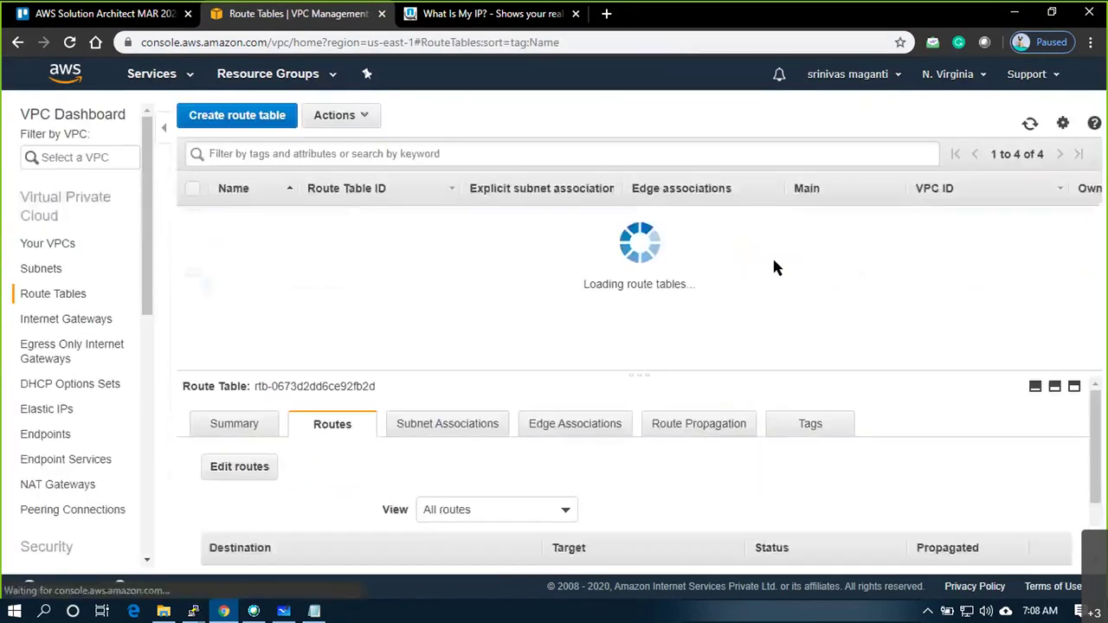
# Retry deleting both VPC1_RT1 and VPC3_RT3, dismissing the refusal notices
pyautogui.click(193, 261)
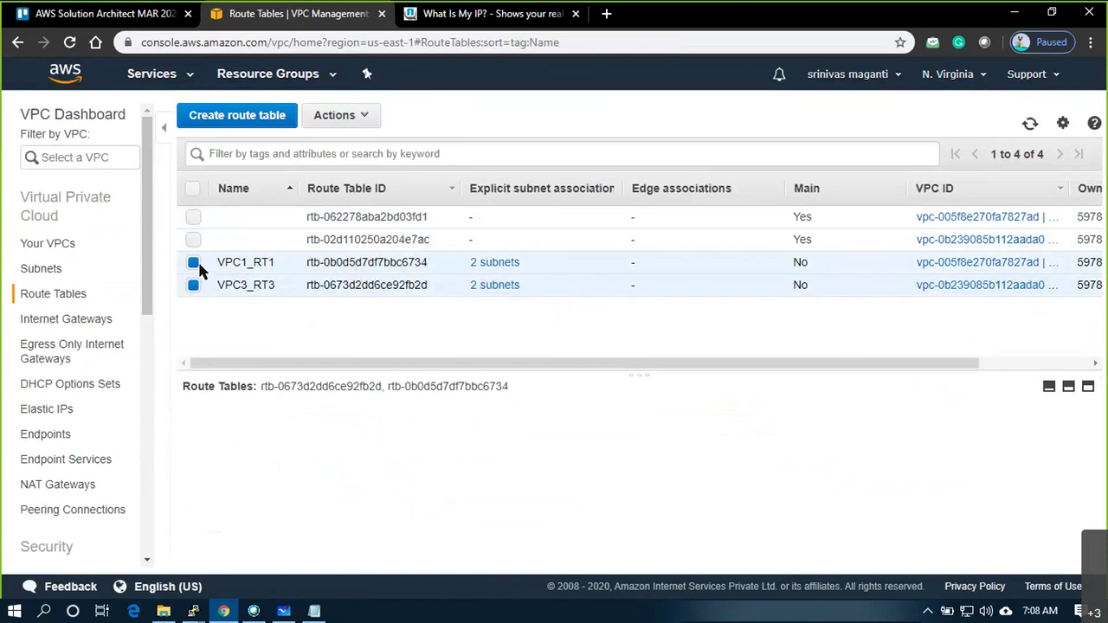
pyautogui.click(322, 120)
pyautogui.click(321, 163)
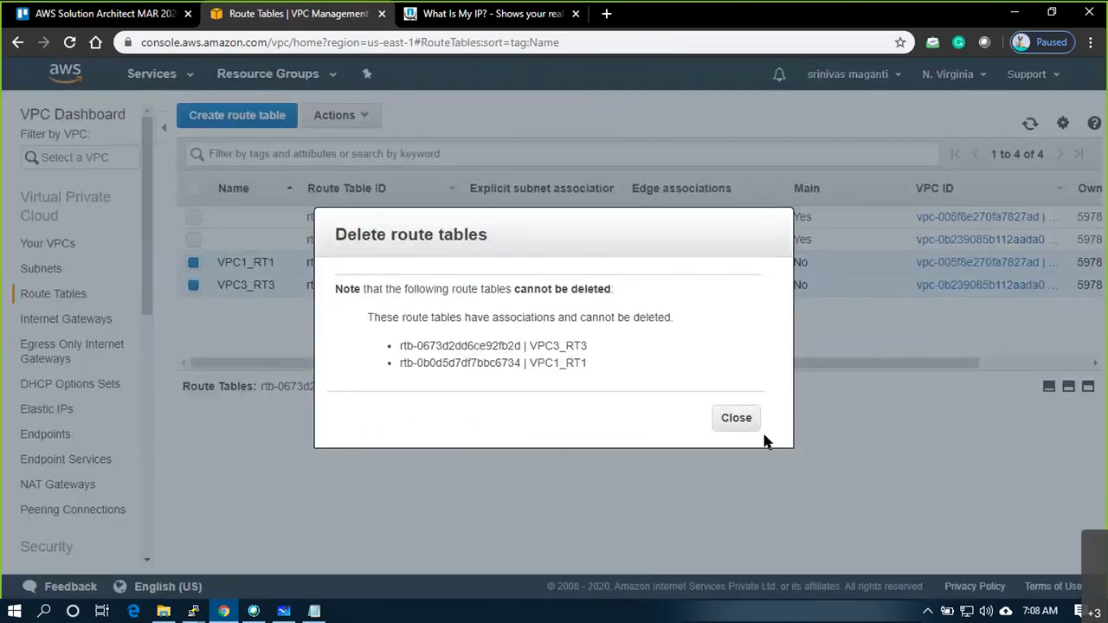
pyautogui.click(737, 418)
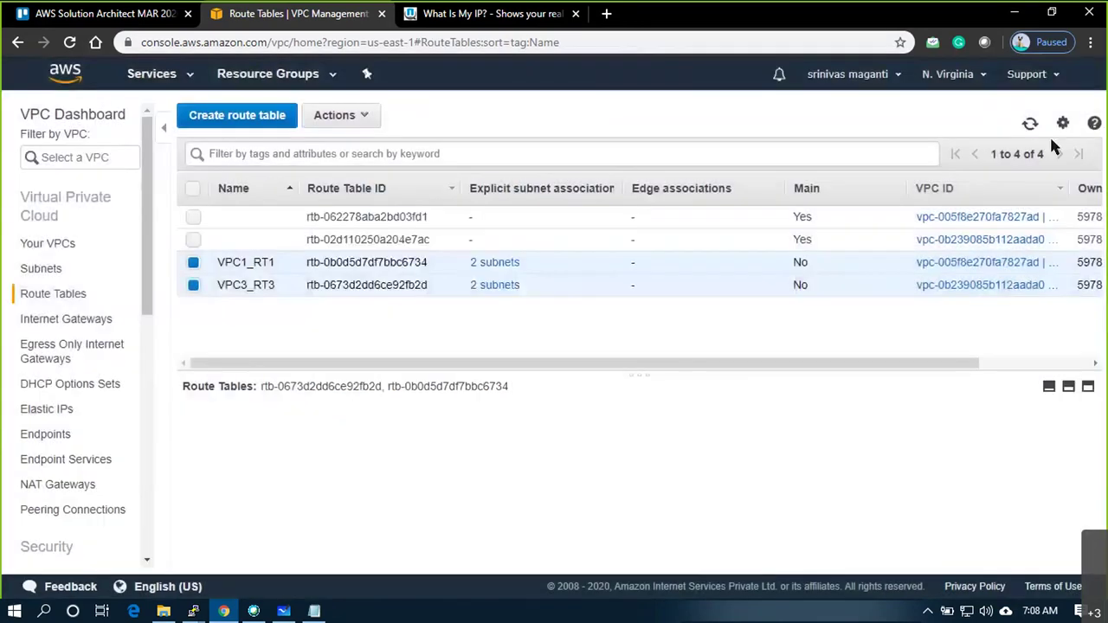
pyautogui.click(368, 116)
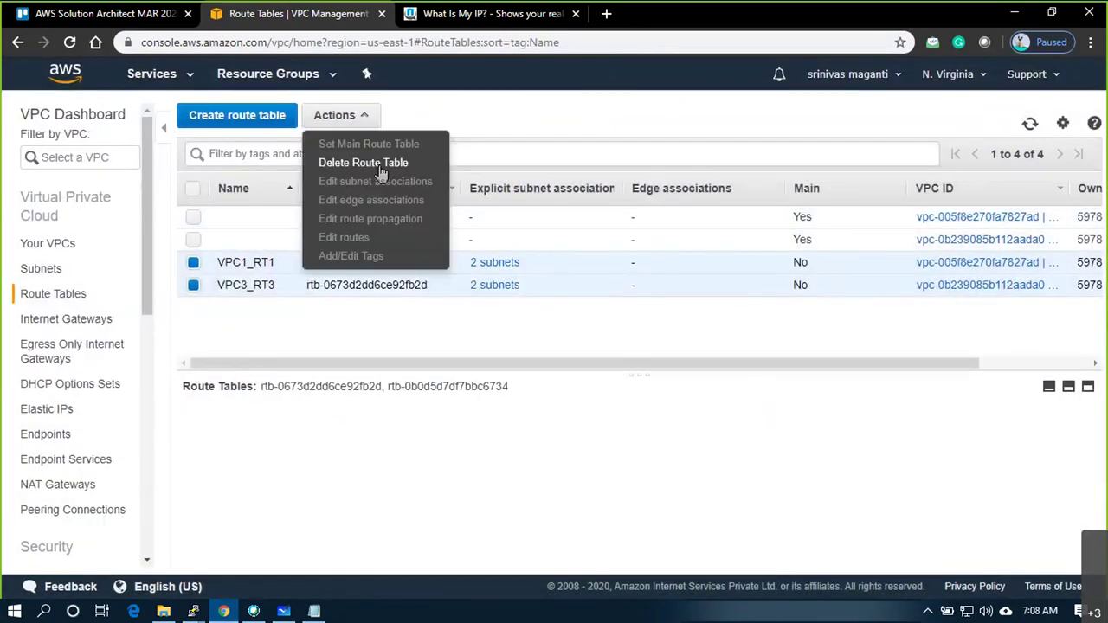
pyautogui.click(363, 163)
pyautogui.click(718, 417)
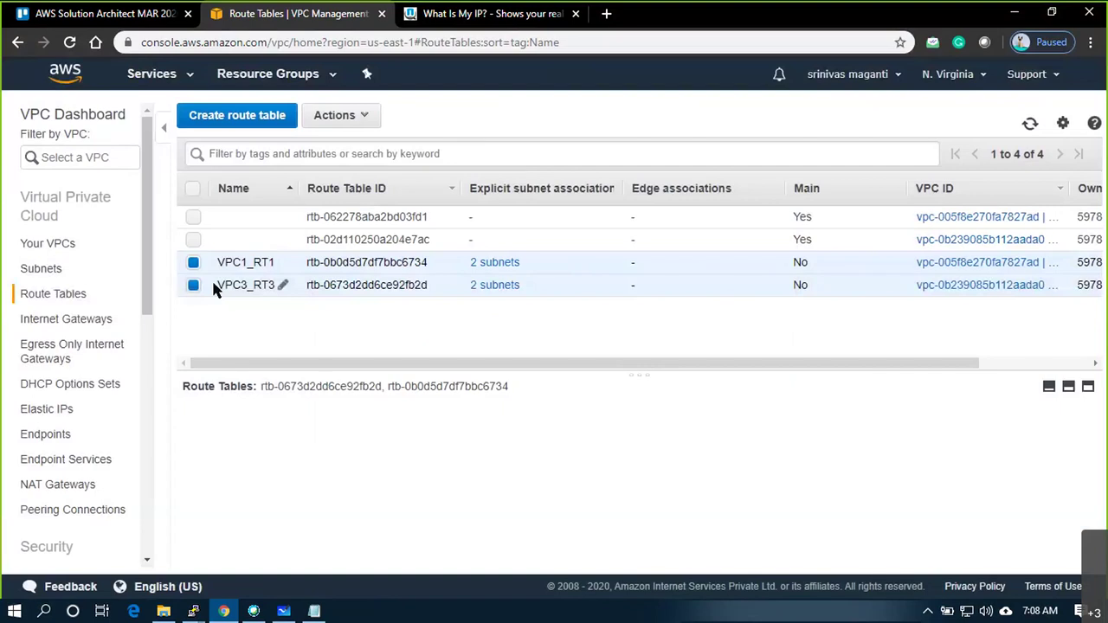
# Try deleting VPC3_RT3 alone, which is refused again
pyautogui.click(207, 289)
pyautogui.click(193, 285)
pyautogui.click(193, 285)
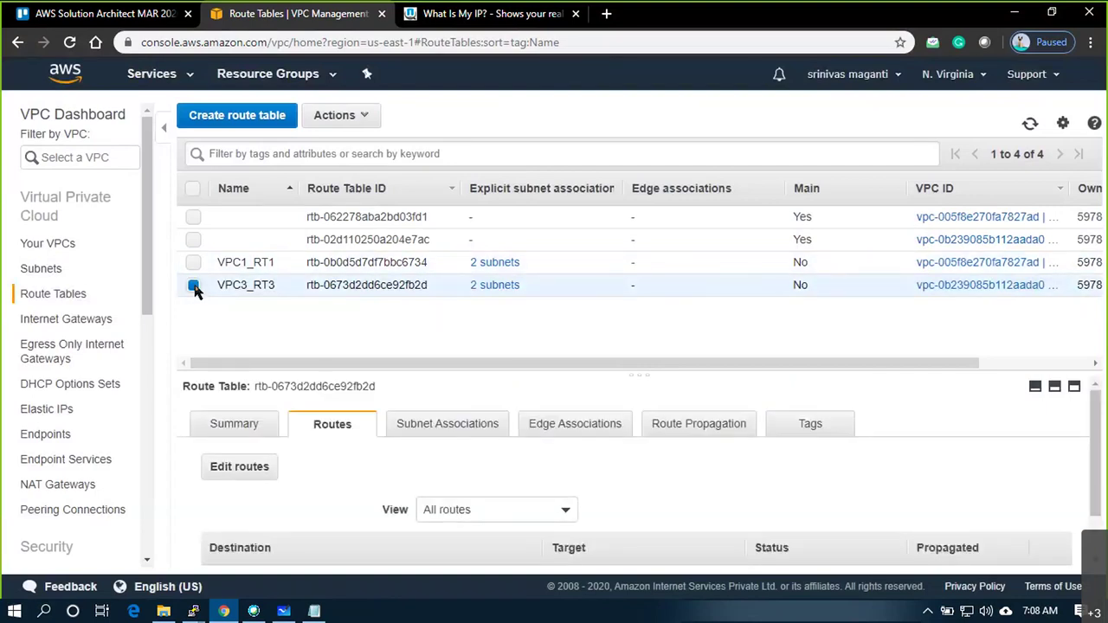
pyautogui.click(342, 117)
pyautogui.click(363, 162)
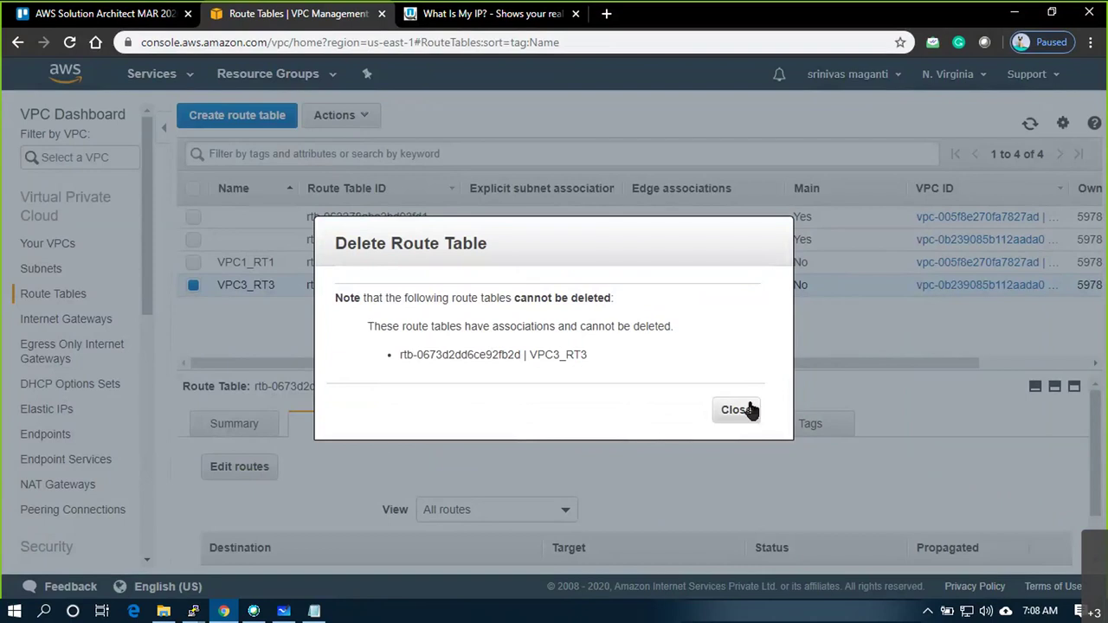
pyautogui.click(750, 410)
# Re-save VPC3_RT3's routes and inspect its two associated subnets
pyautogui.click(266, 476)
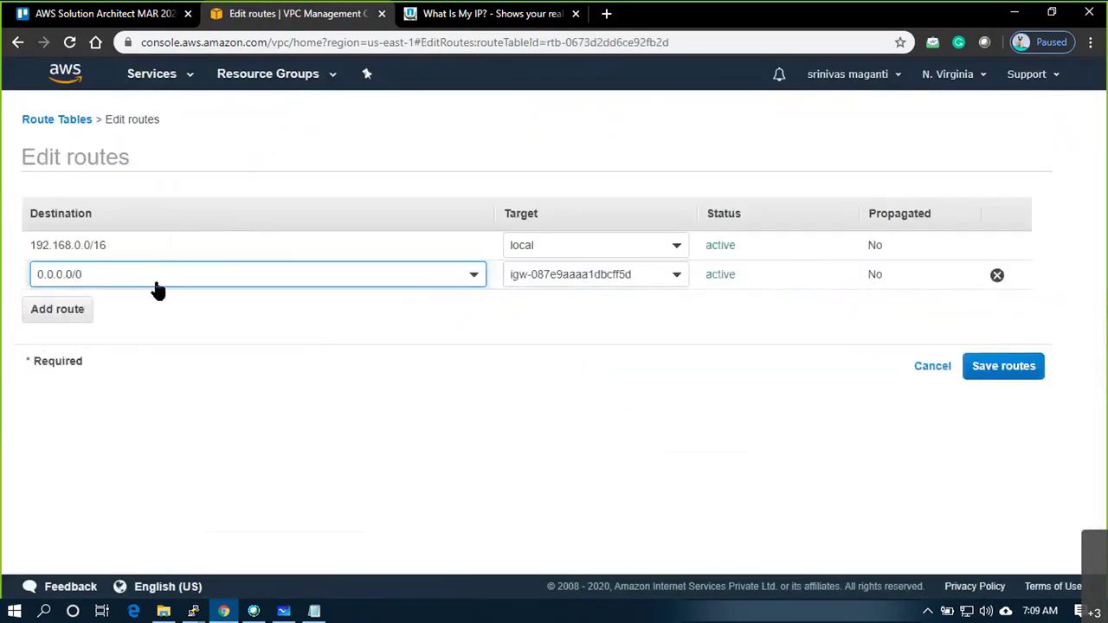
pyautogui.click(968, 366)
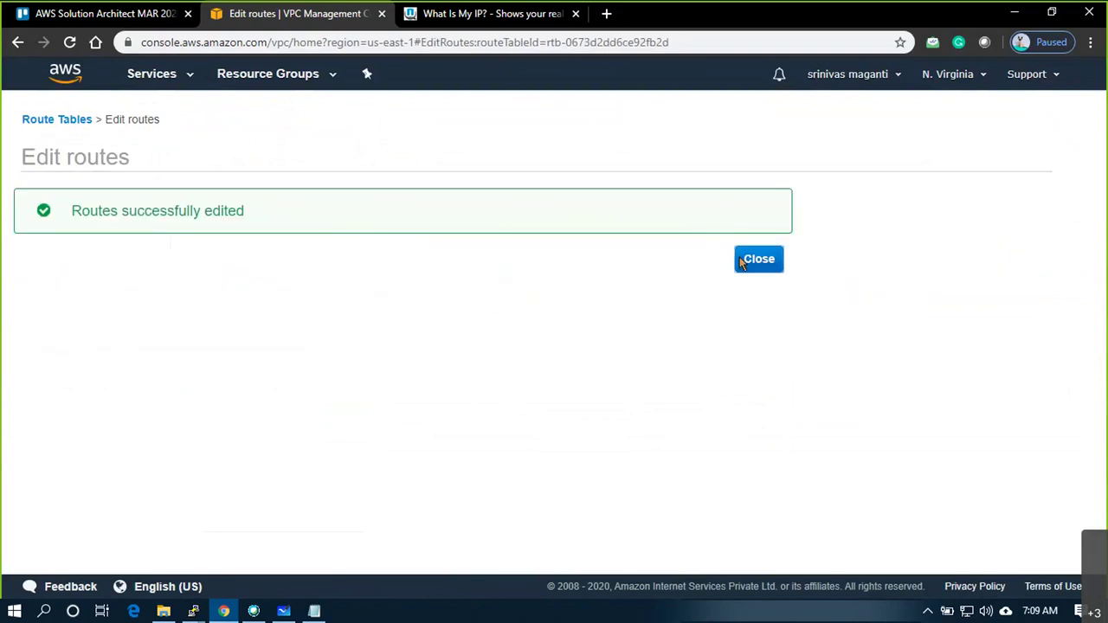
pyautogui.click(743, 257)
pyautogui.click(421, 426)
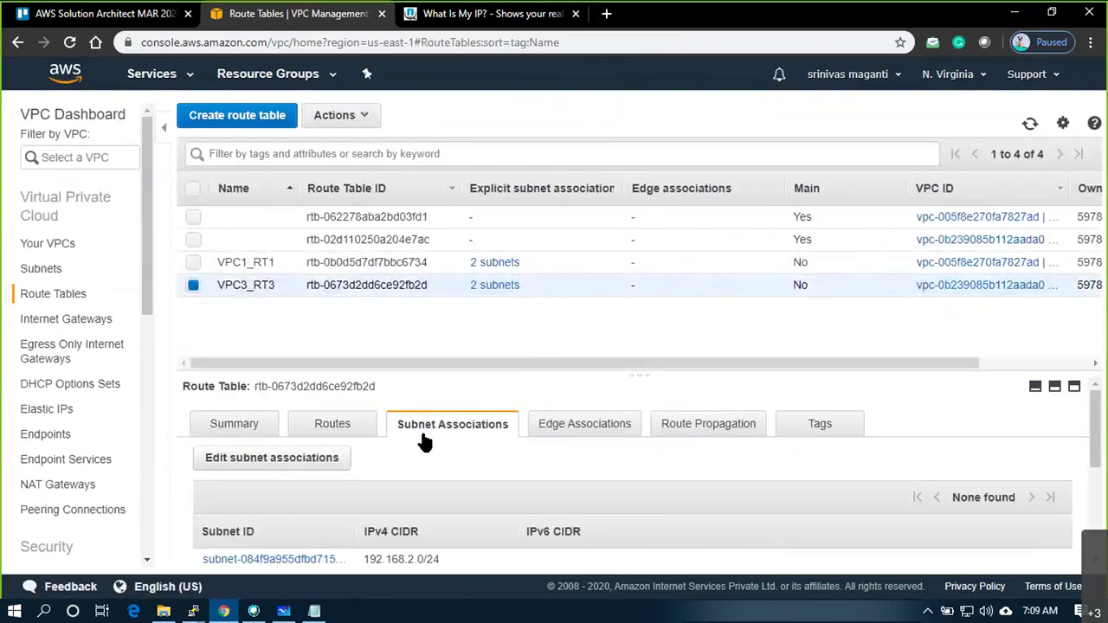
pyautogui.scroll(-3, 437, 436)
pyautogui.scroll(1, 439, 436)
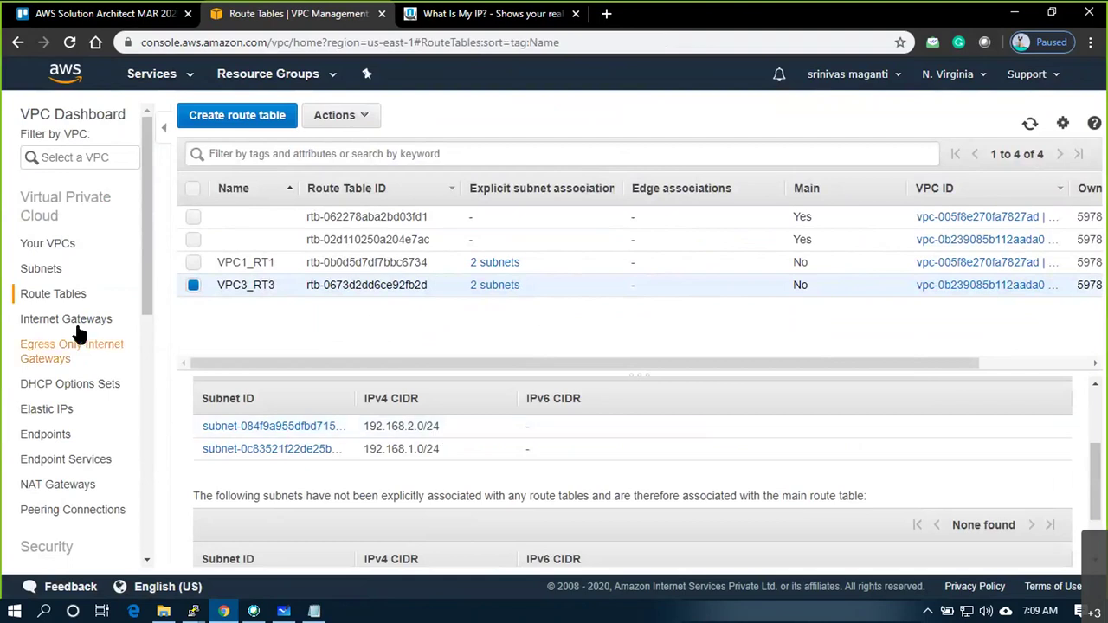
# Check the VPC1toVPC3 peering connection's actions without changing anything
pyautogui.click(78, 510)
pyautogui.rightClick(467, 219)
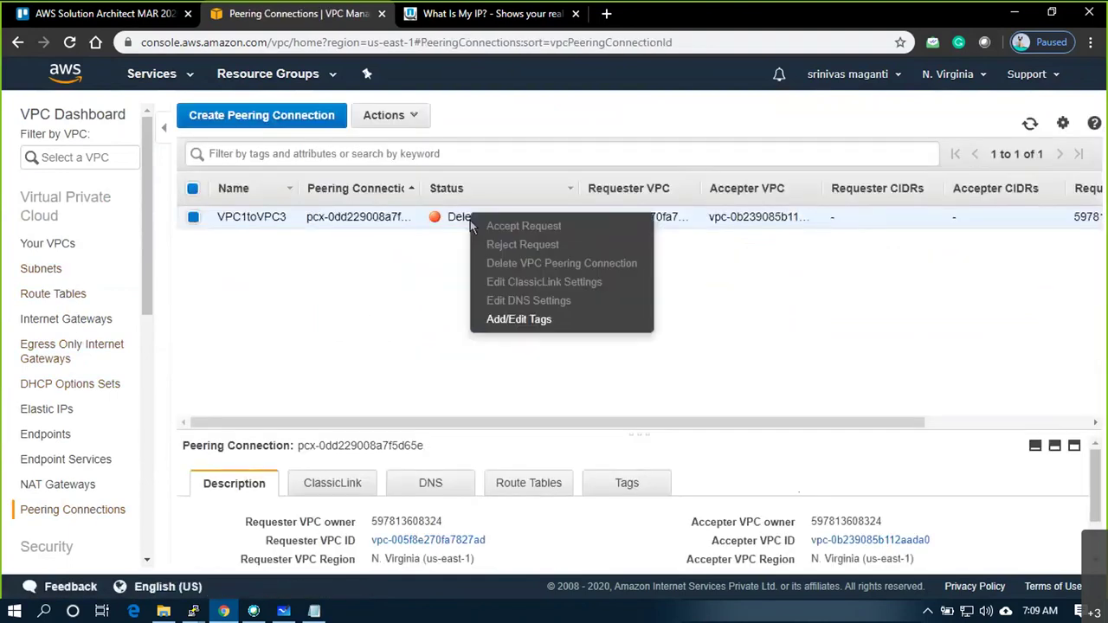
pyautogui.click(381, 118)
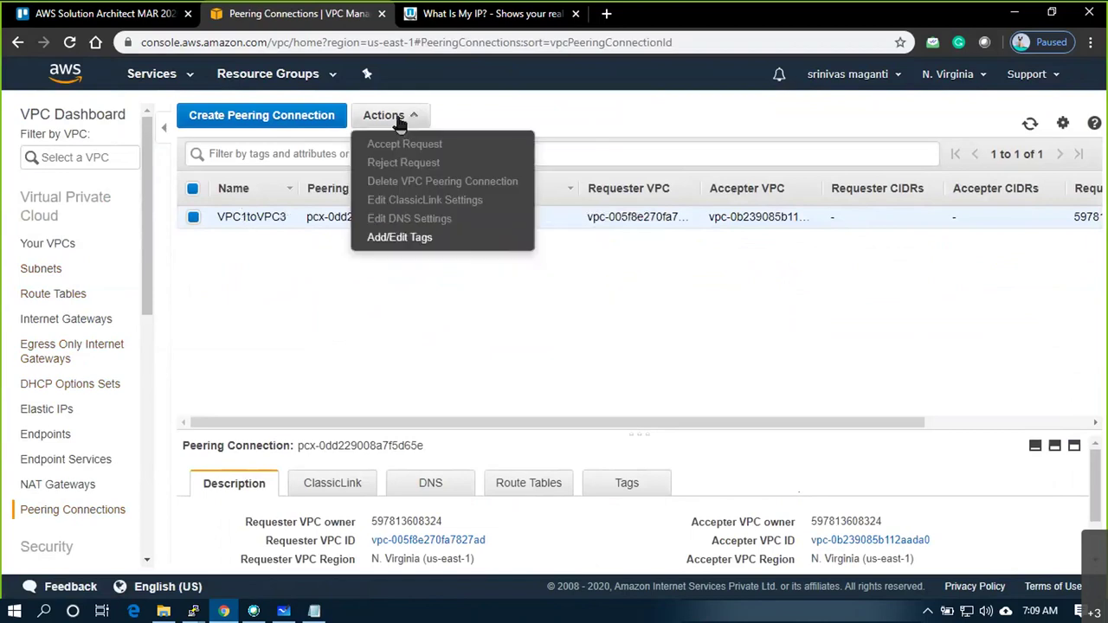
pyautogui.click(227, 215)
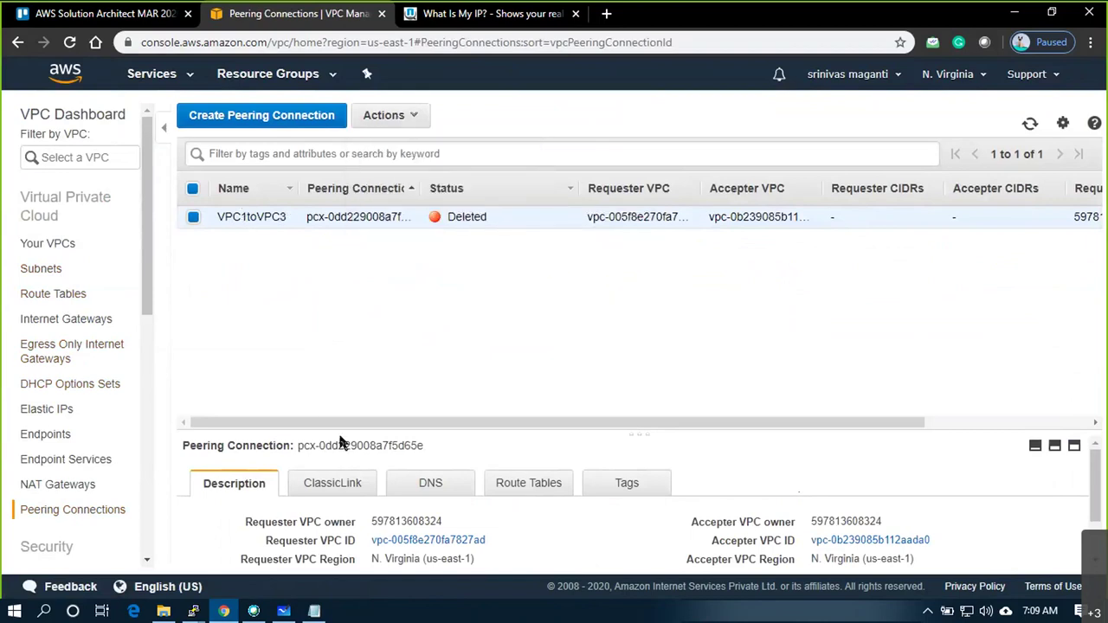
# Delete VPC1 from the Your VPCs list
pyautogui.click(63, 244)
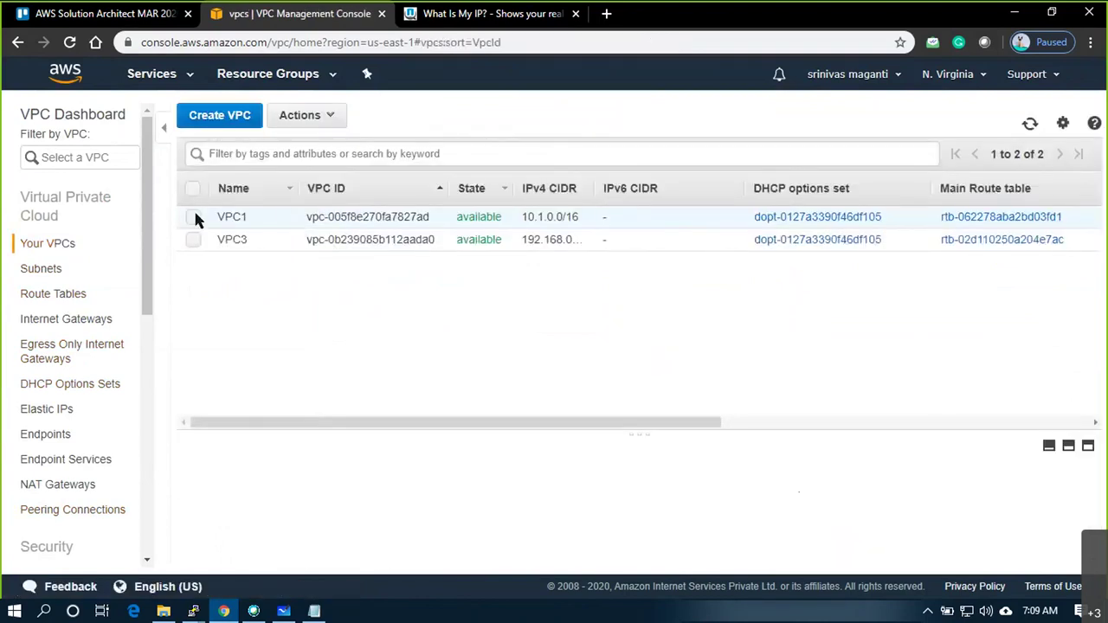
pyautogui.click(194, 215)
pyautogui.click(327, 119)
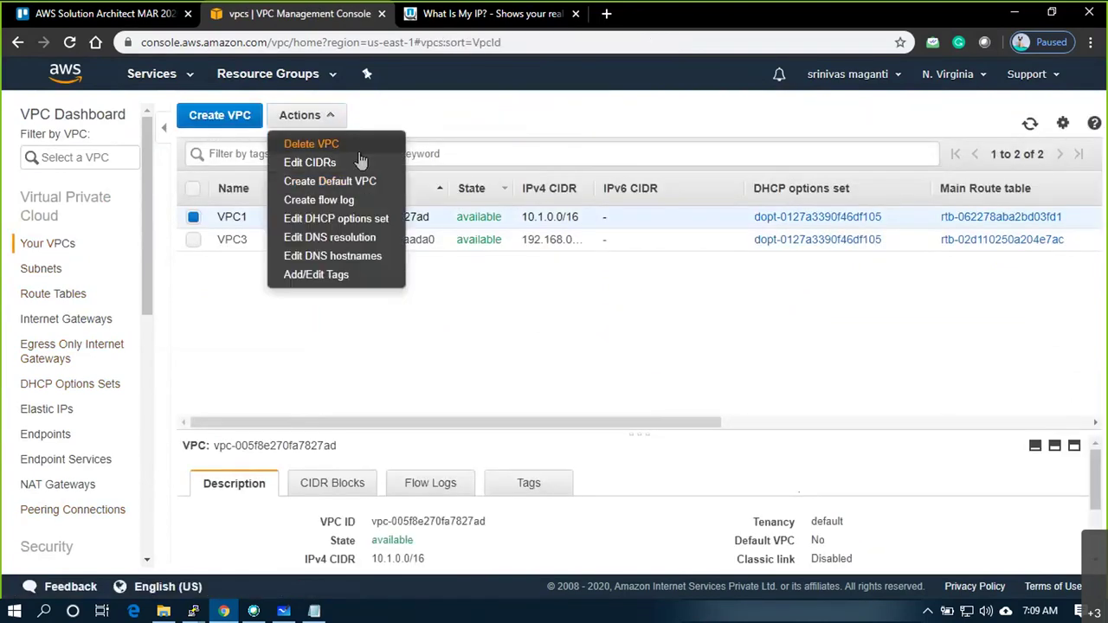
pyautogui.click(360, 146)
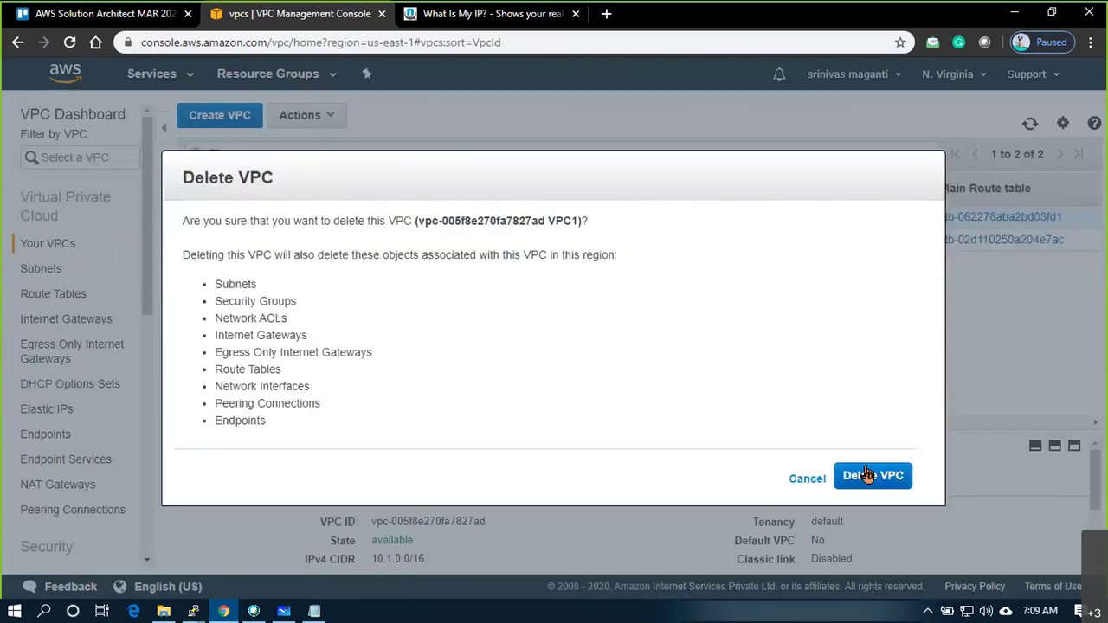
pyautogui.click(857, 476)
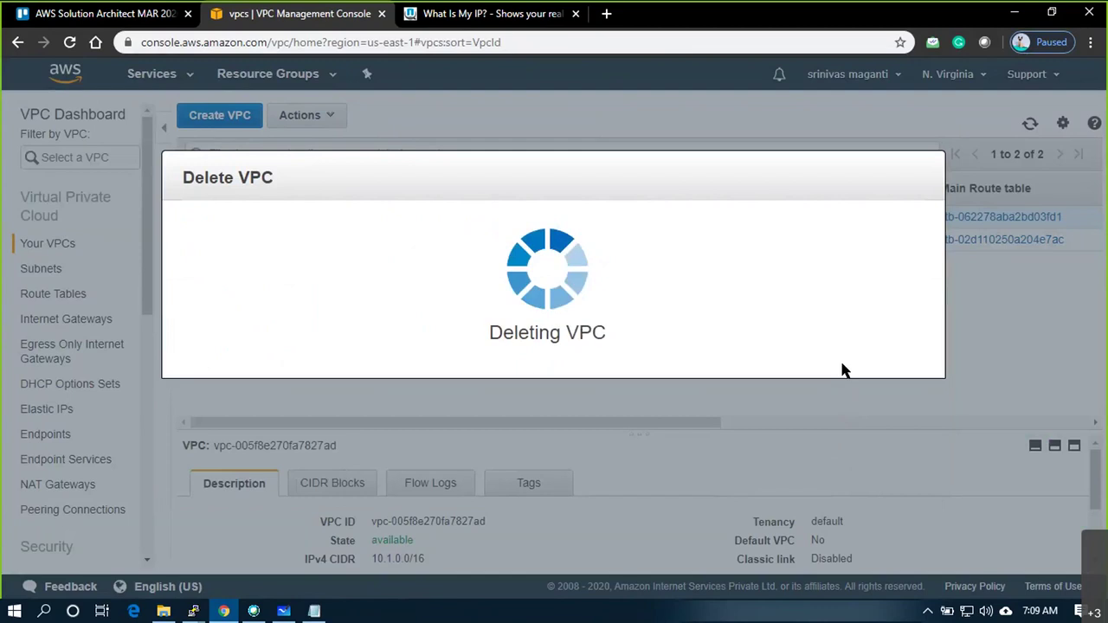
pyautogui.click(879, 286)
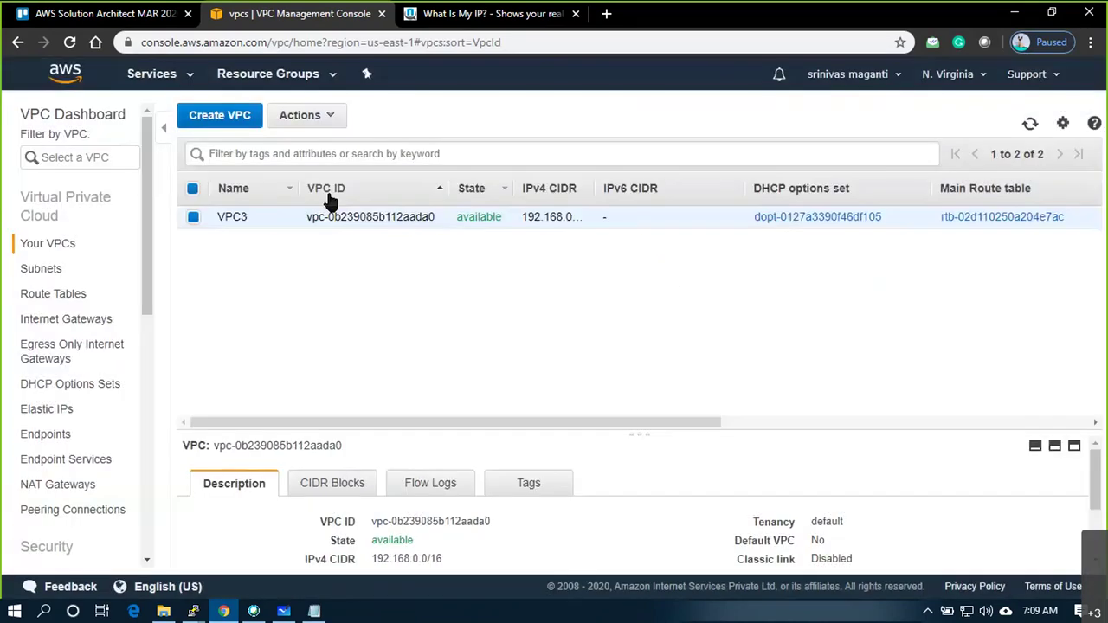
# Delete VPC3 (192.168.0.0/16) and view the empty Elastic IPs list
pyautogui.click(290, 118)
pyautogui.click(294, 144)
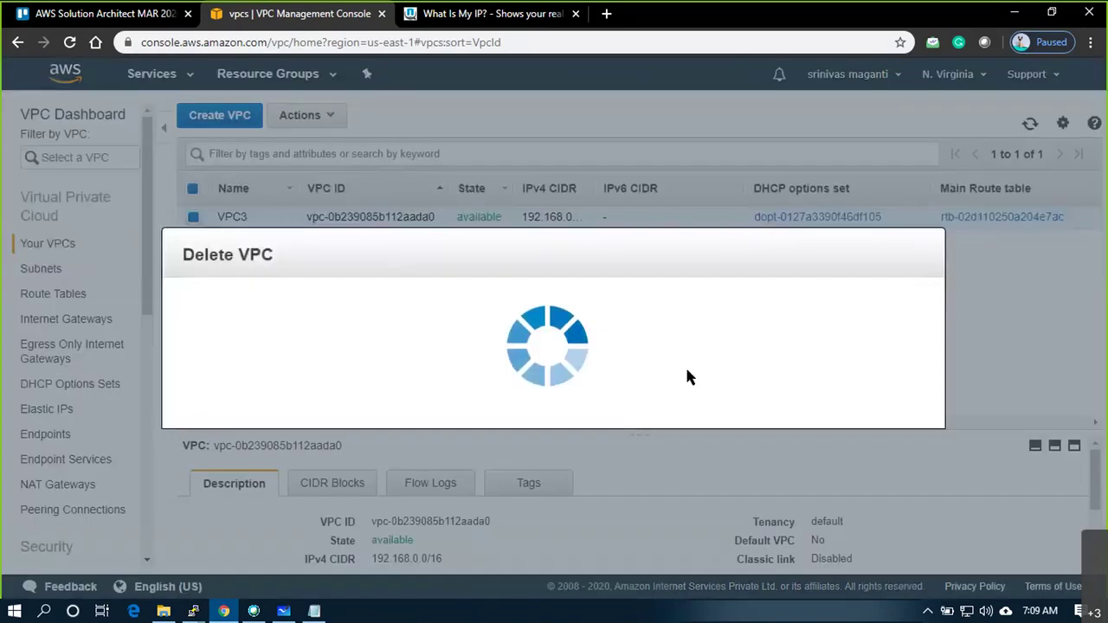
pyautogui.click(860, 475)
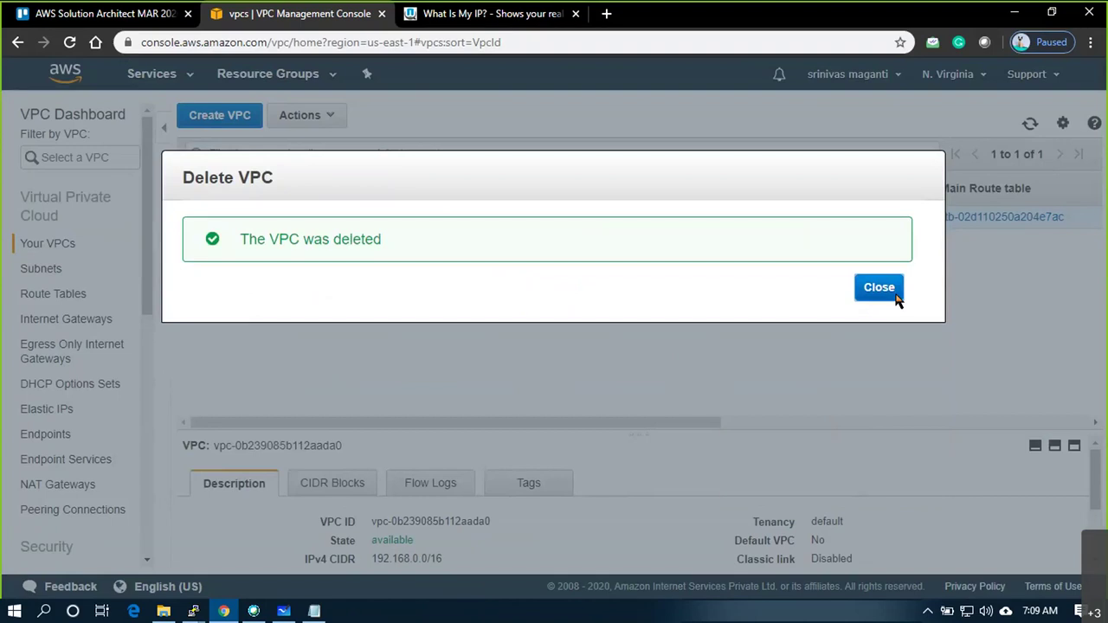
pyautogui.click(891, 294)
pyautogui.click(61, 411)
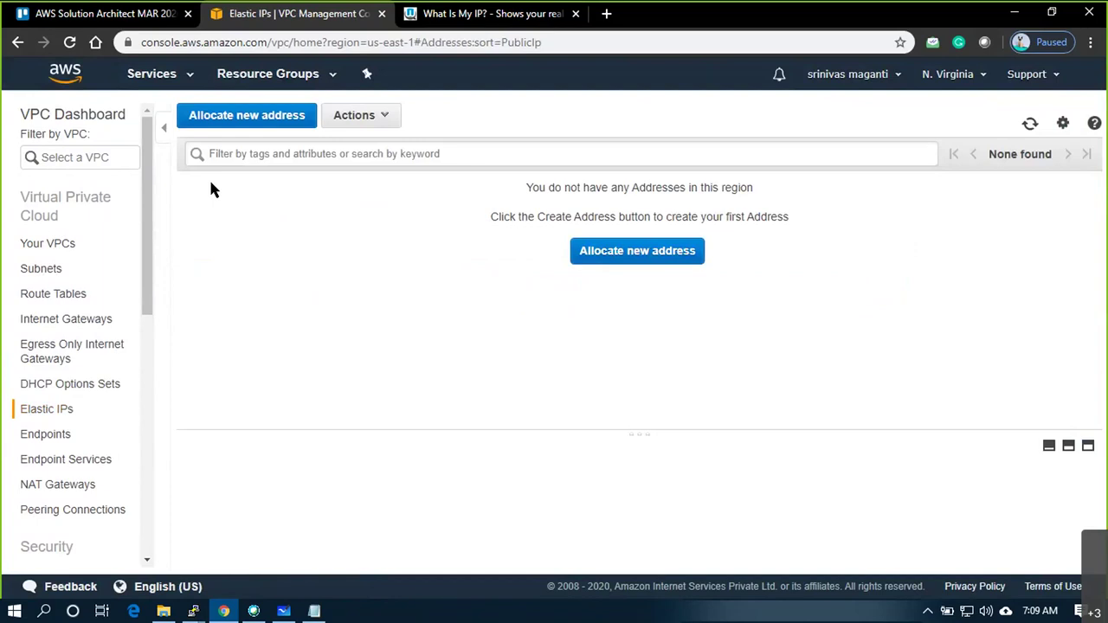
# Open Security Groups under Security and confirm the region has no security groups left
pyautogui.scroll(-2, 118, 319)
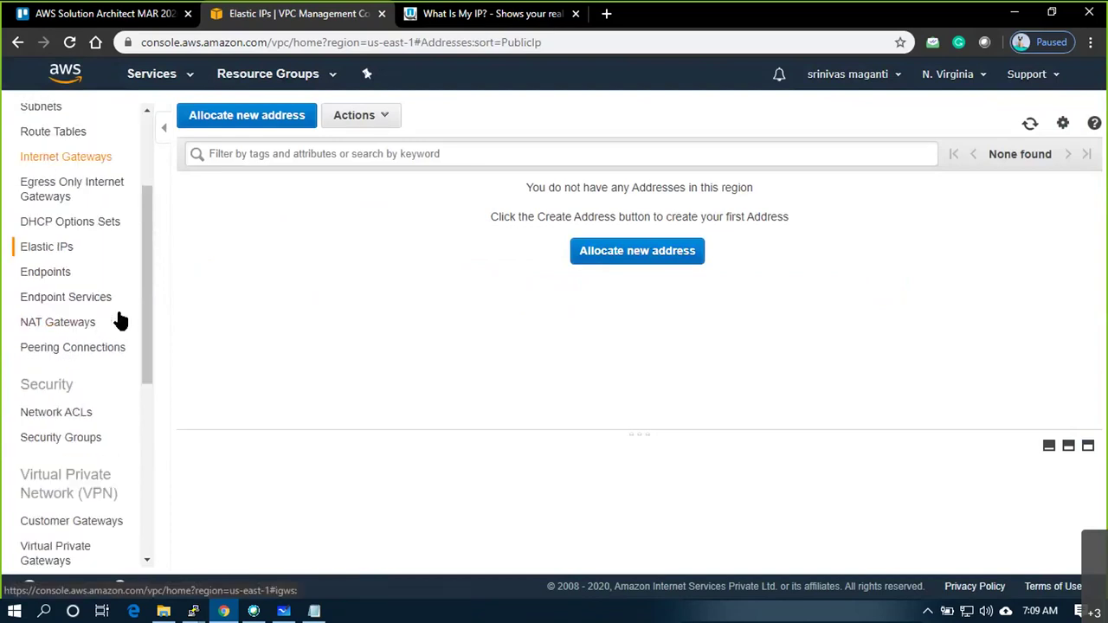
pyautogui.click(55, 439)
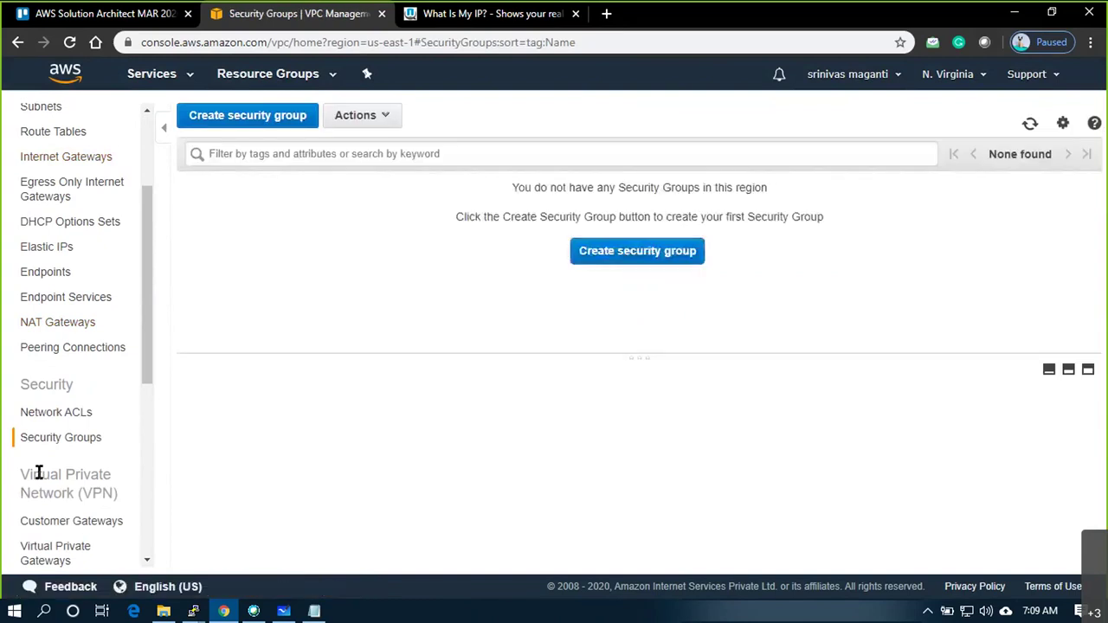
pyautogui.scroll(2, 81, 400)
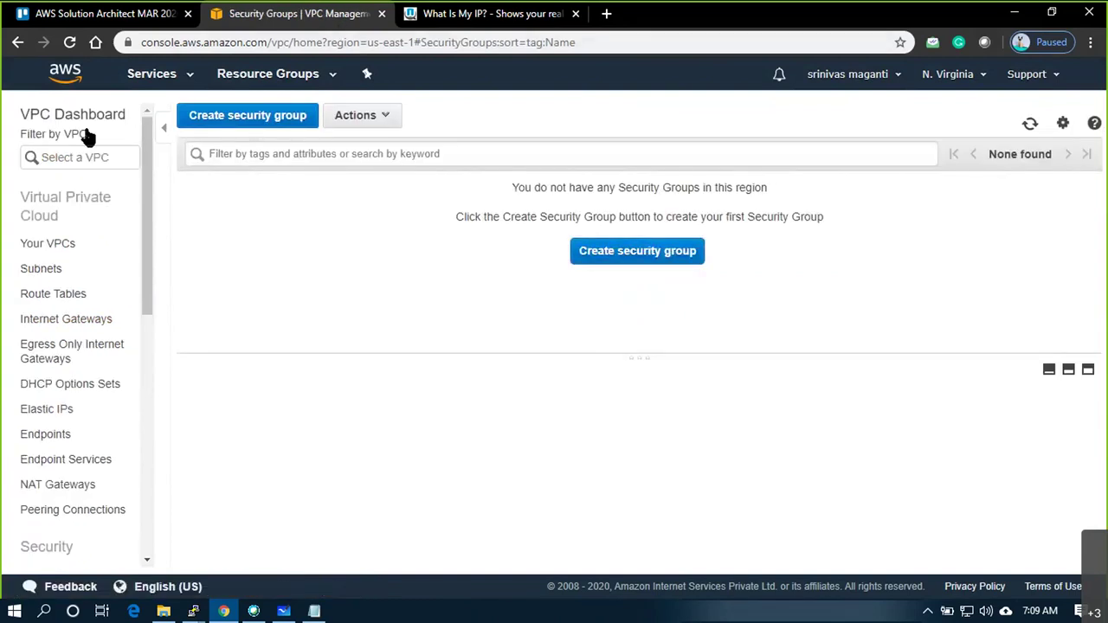
# Open the EC2 dashboard from Services history and dismiss the new console welcome banner
pyautogui.click(161, 79)
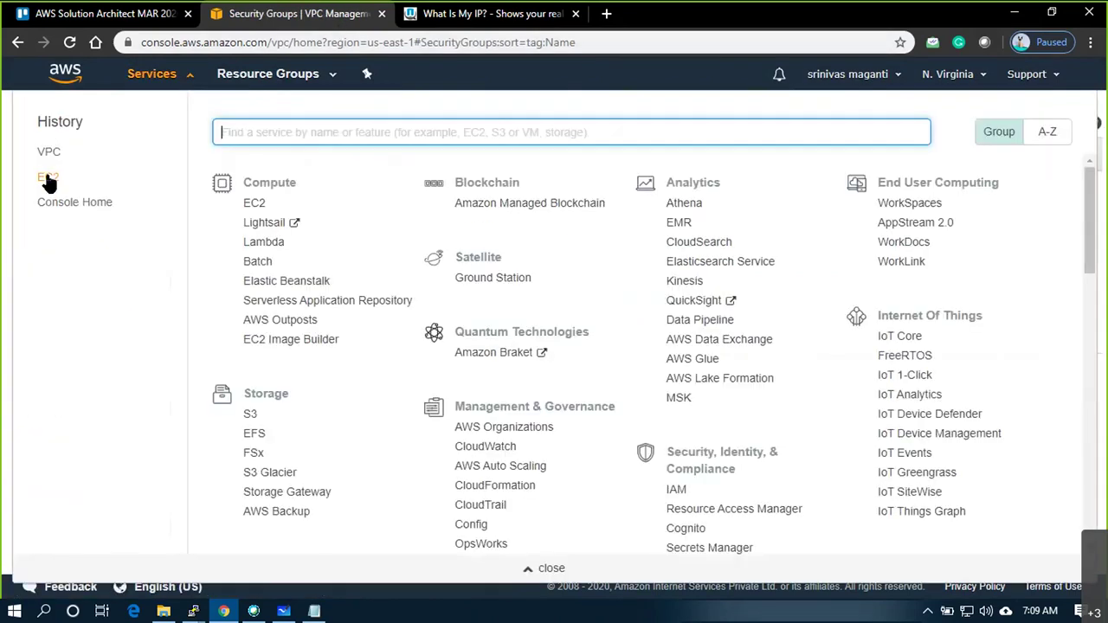
pyautogui.click(52, 177)
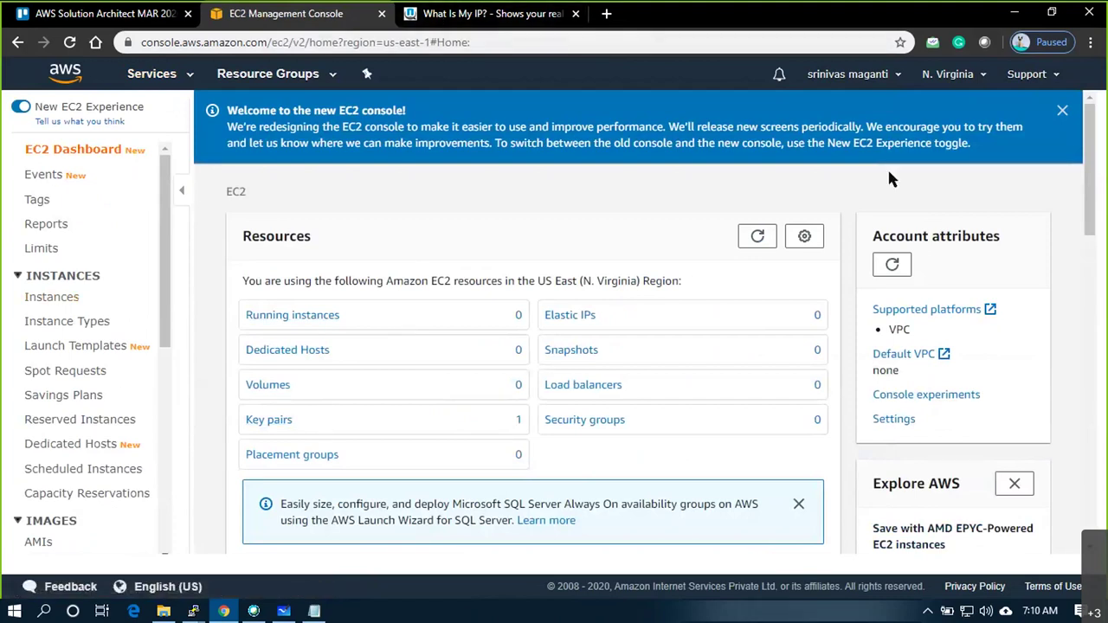
pyautogui.click(1062, 110)
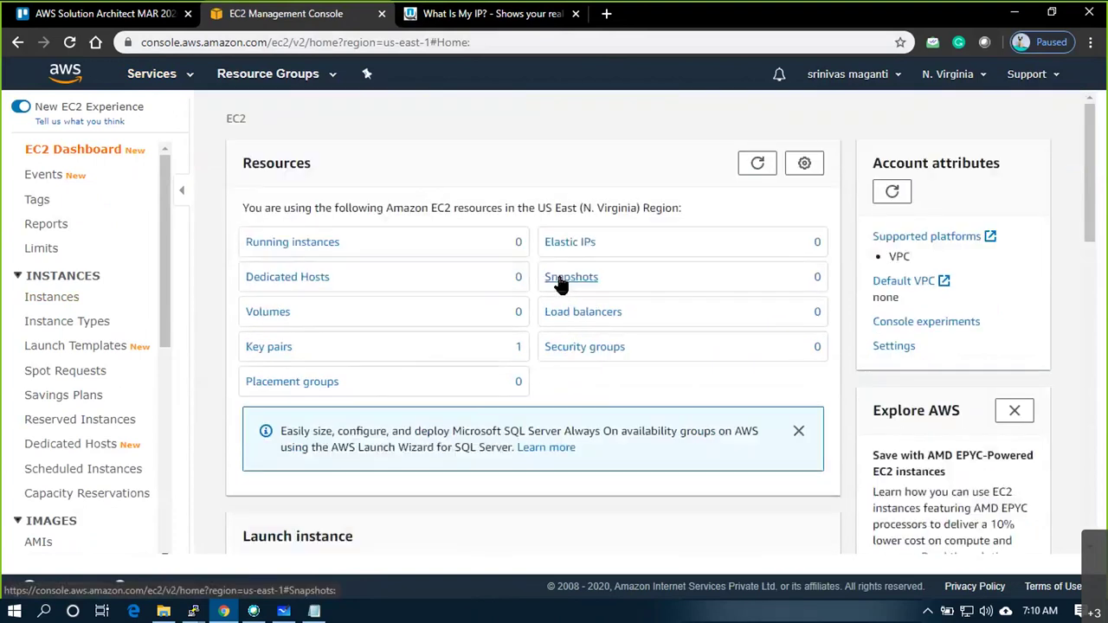